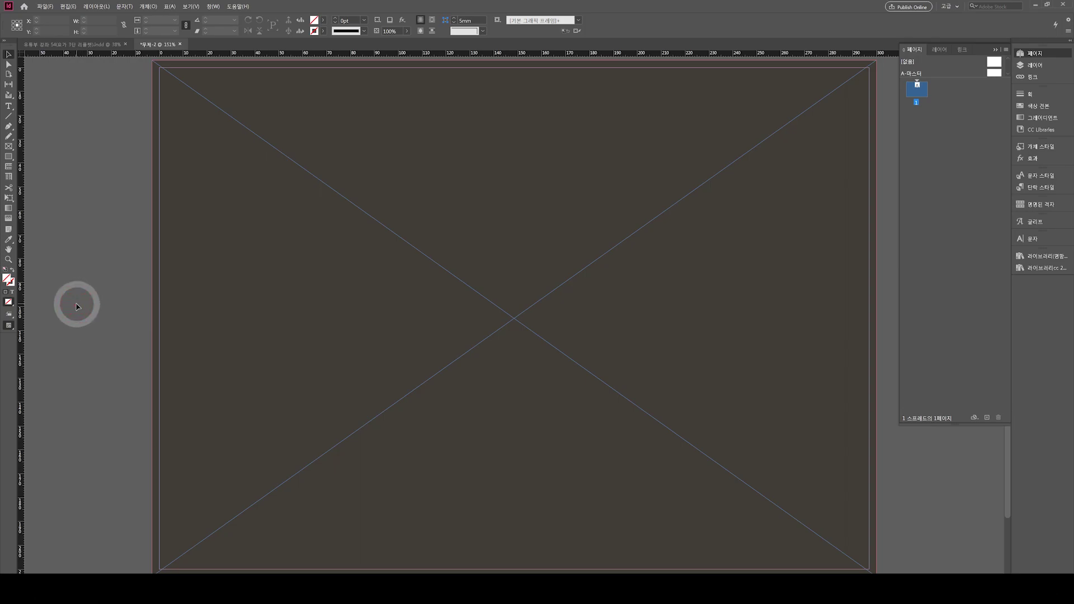
Set up a new single-page 297 × 210 mm landscape document with 3 mm bleed and continue to its margin settings.
key(ctrl+n)
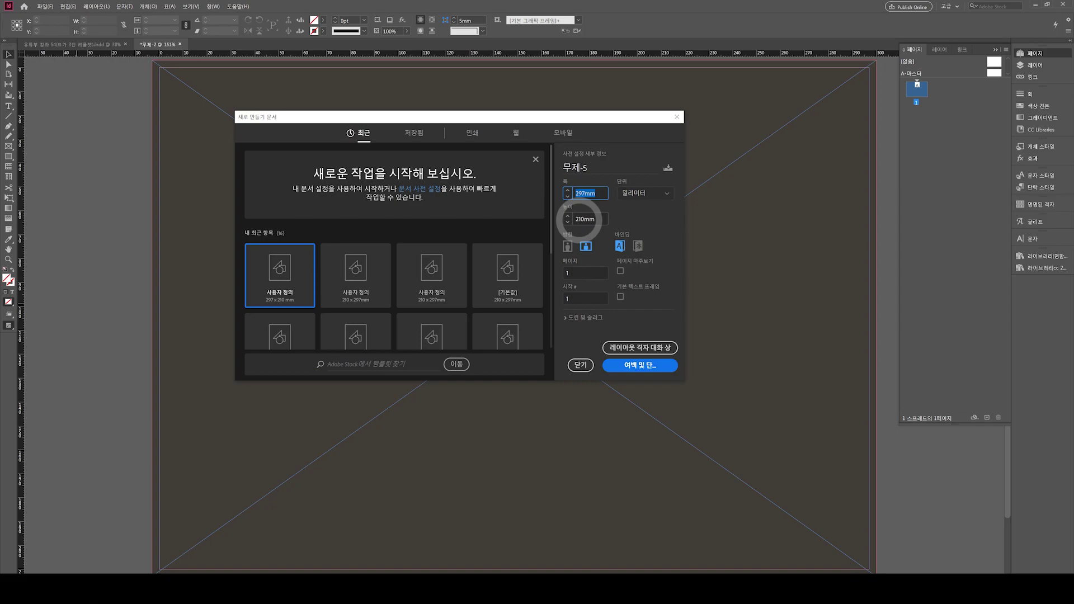
click(582, 219)
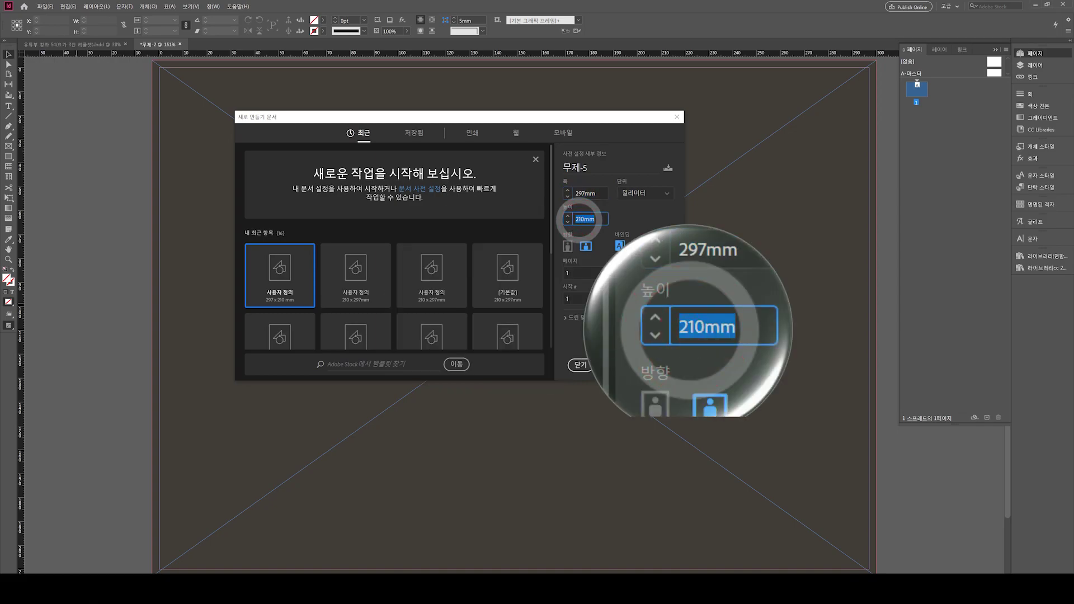
click(568, 246)
click(586, 246)
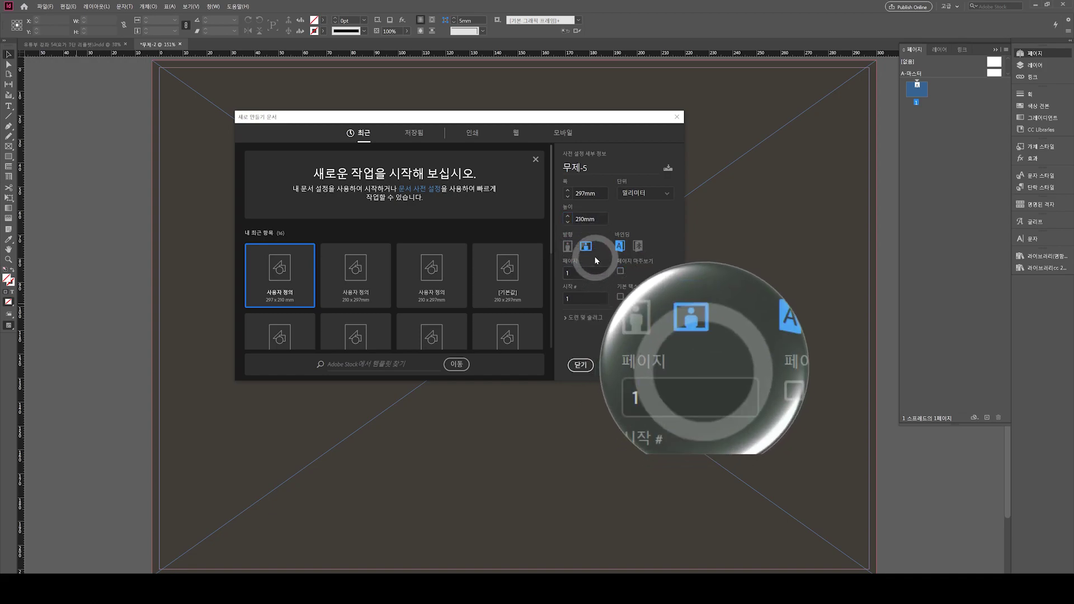
click(566, 318)
scroll(576, 218, down, 3)
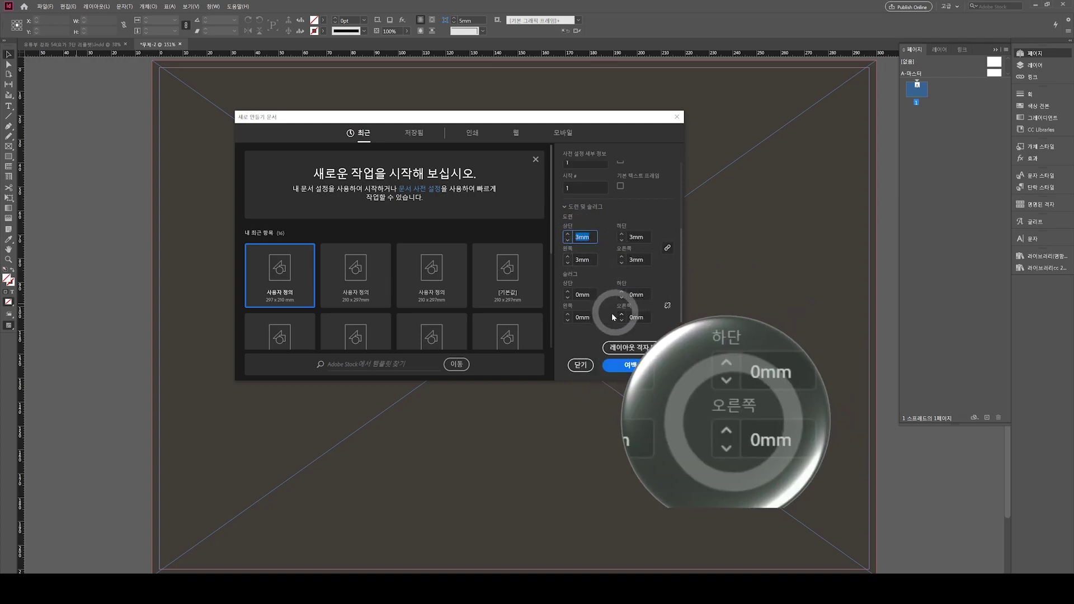
click(634, 366)
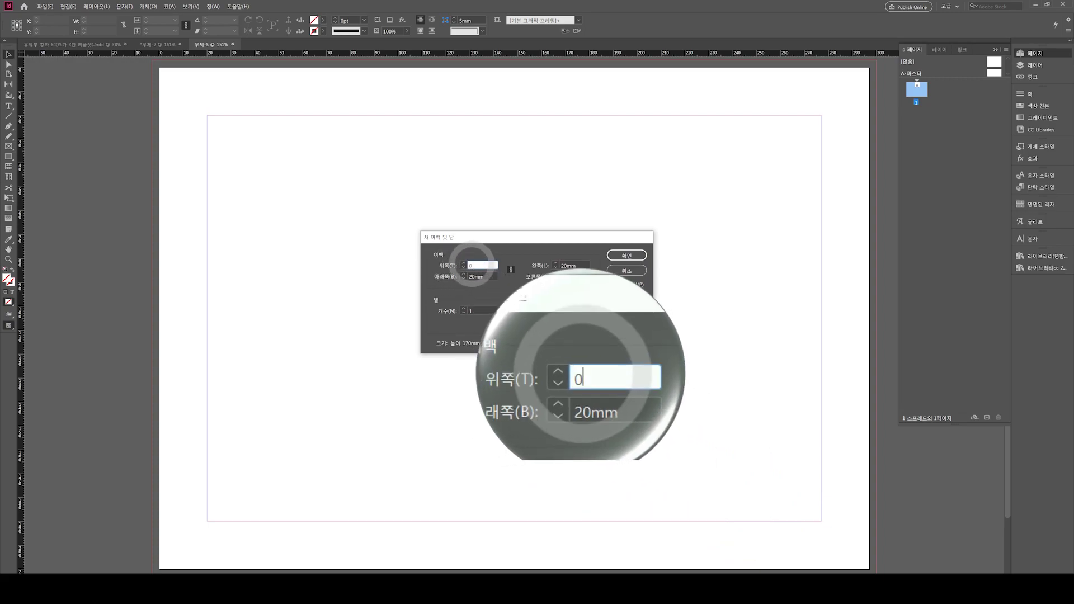
Set all four page margins to 0 mm and create the document.
key(Tab)
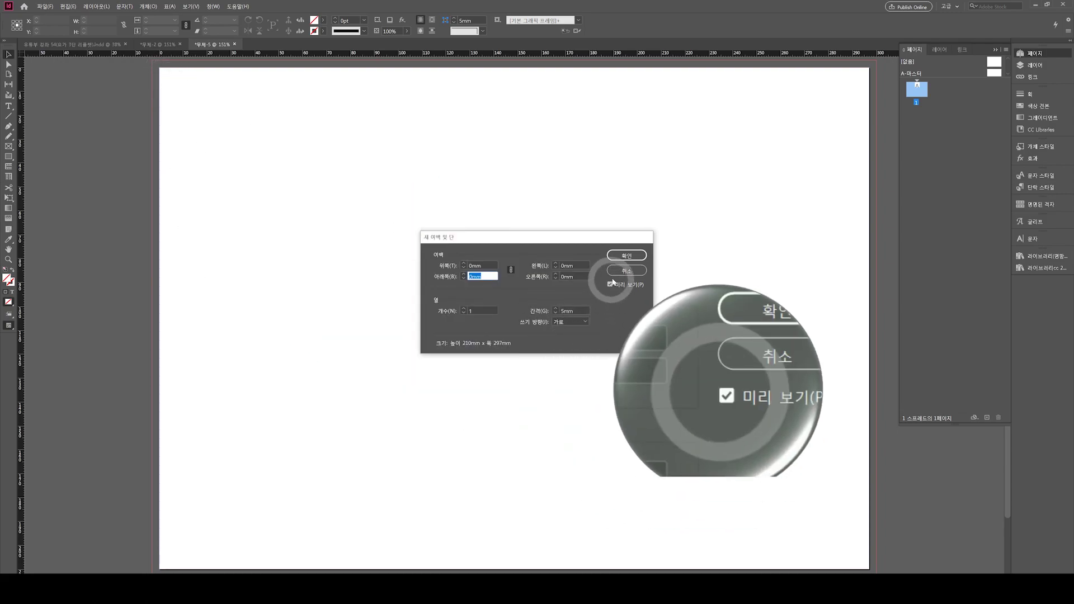
click(635, 256)
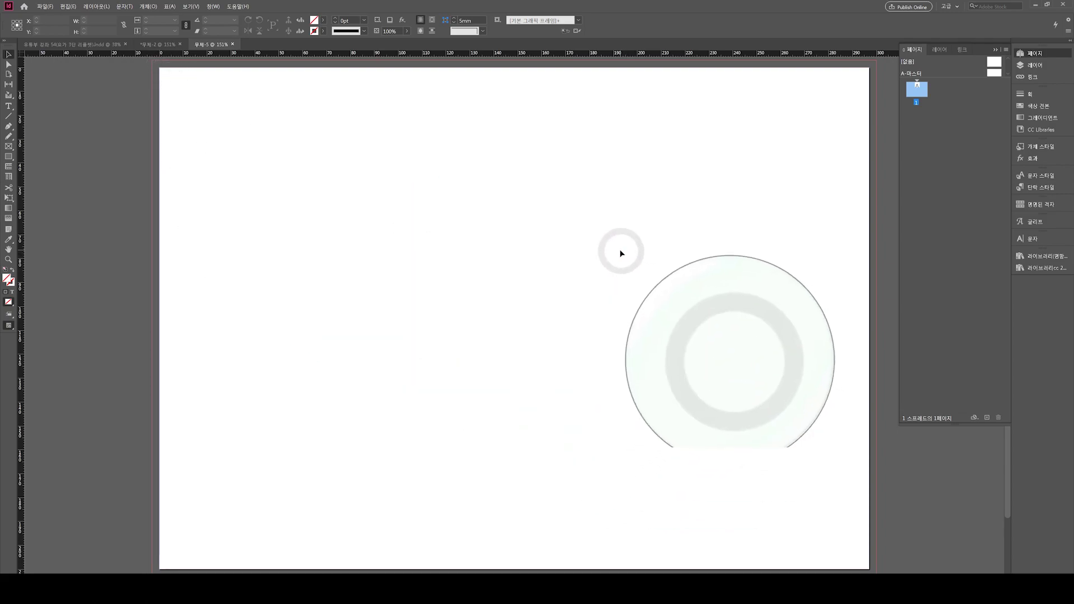
click(599, 260)
Draw a rectangular placeholder frame about 88 mm wide and 210 mm high along the page's left edge.
key(ctrl+0)
key(ctrl+minus)
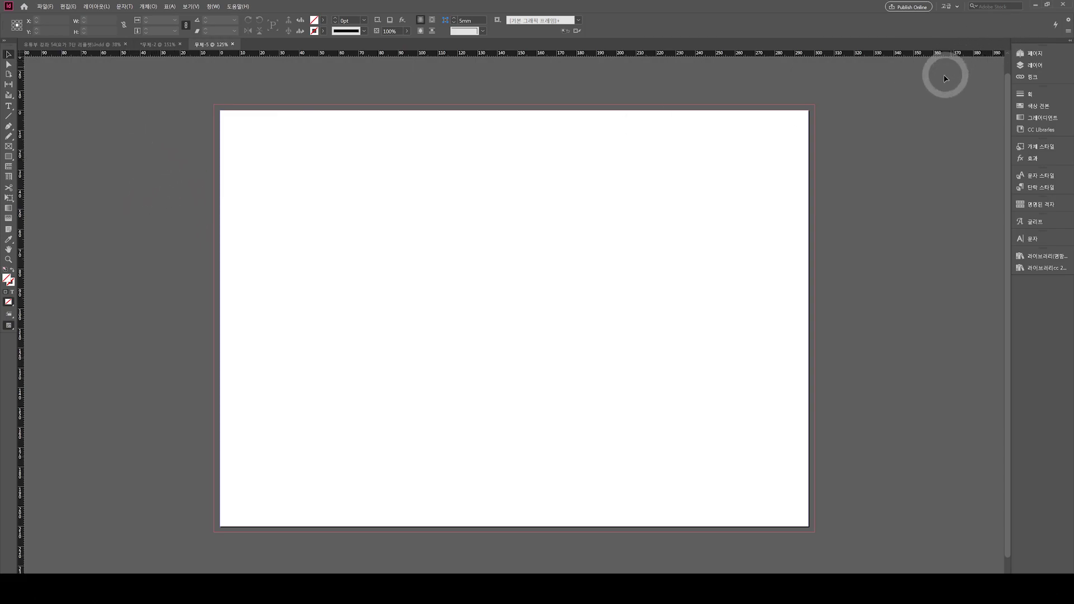
click(1049, 55)
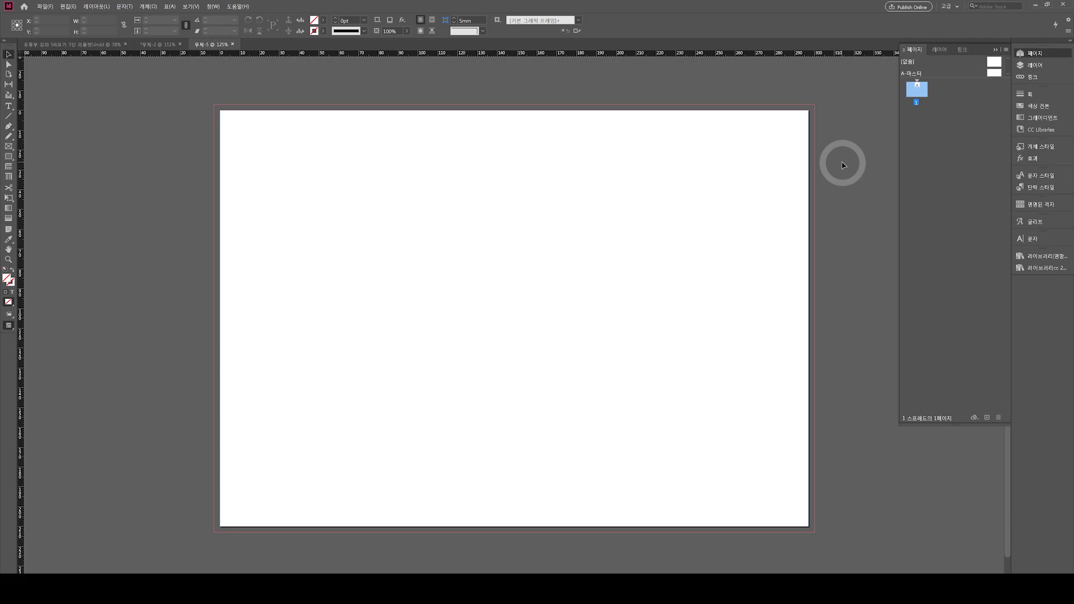
key(f)
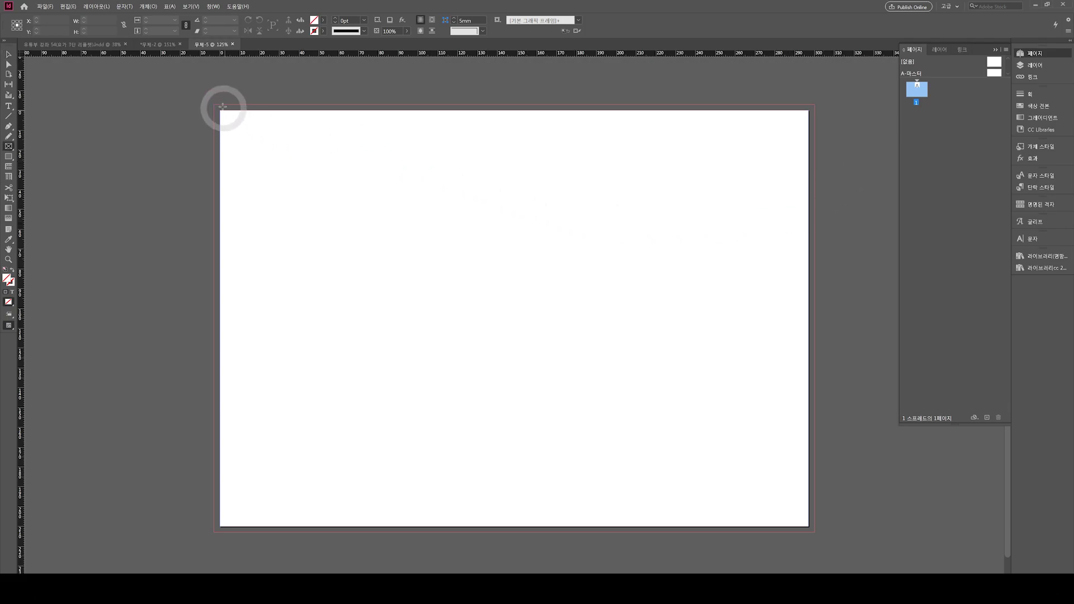
mouse_move(221, 112)
mouse_down()
mouse_move(383, 440)
mouse_move(395, 526)
mouse_up()
drag(273, 330, 257, 315)
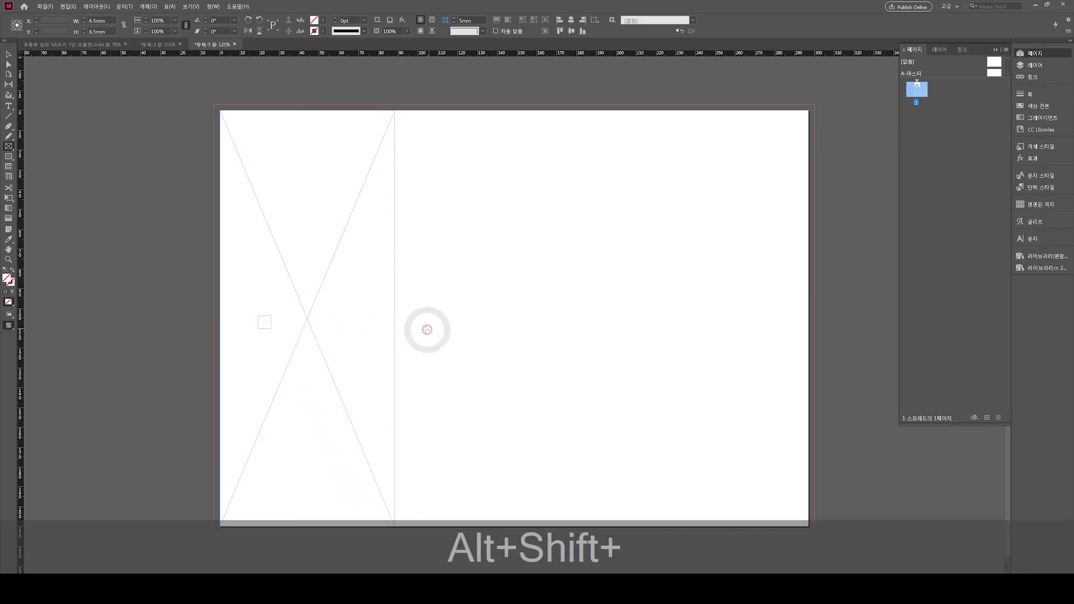
key(ctrl+alt+shift+z)
Duplicate the placeholder frame twice to the right so three equal frames stand edge to edge.
key(v)
drag(253, 233, 427, 226)
key(ctrl+alt+shift+d)
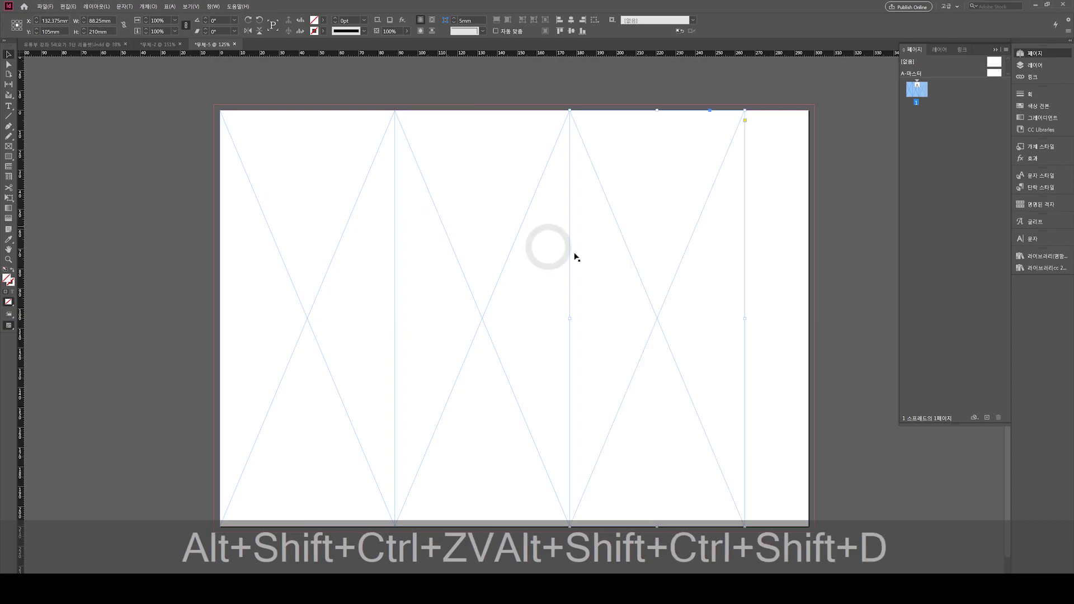
Stretch all three frames together to the page's right edge so they divide the 297 mm width equally.
shift+click(339, 285)
shift+click(400, 269)
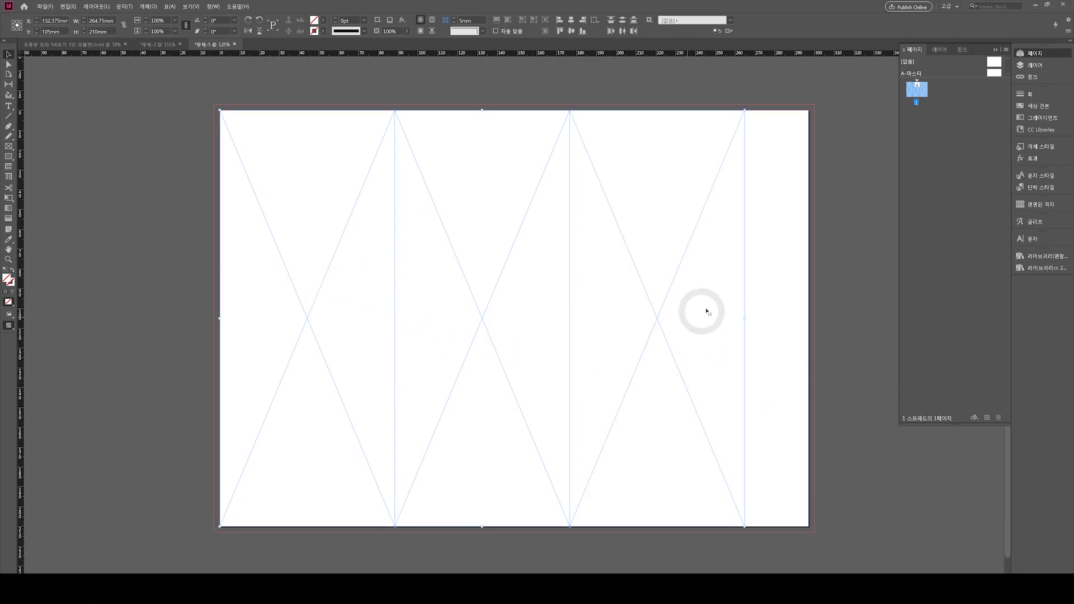
drag(744, 317, 813, 304)
click(852, 242)
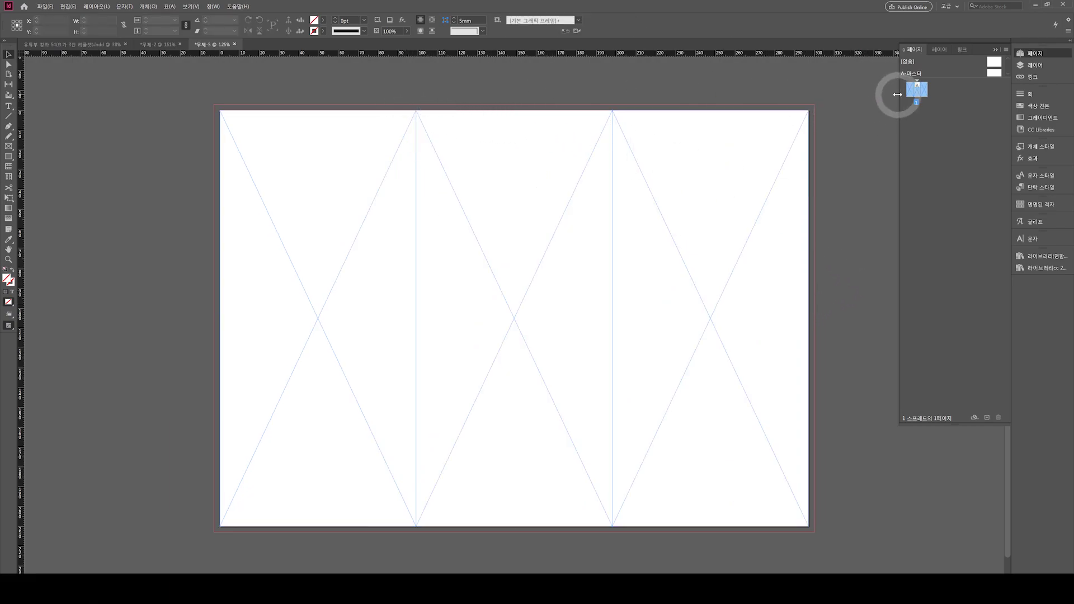
Duplicate the page's spread together with its three frames to make a second page.
right_click(909, 93)
click(940, 102)
key(ctrl+shift+alt+0)
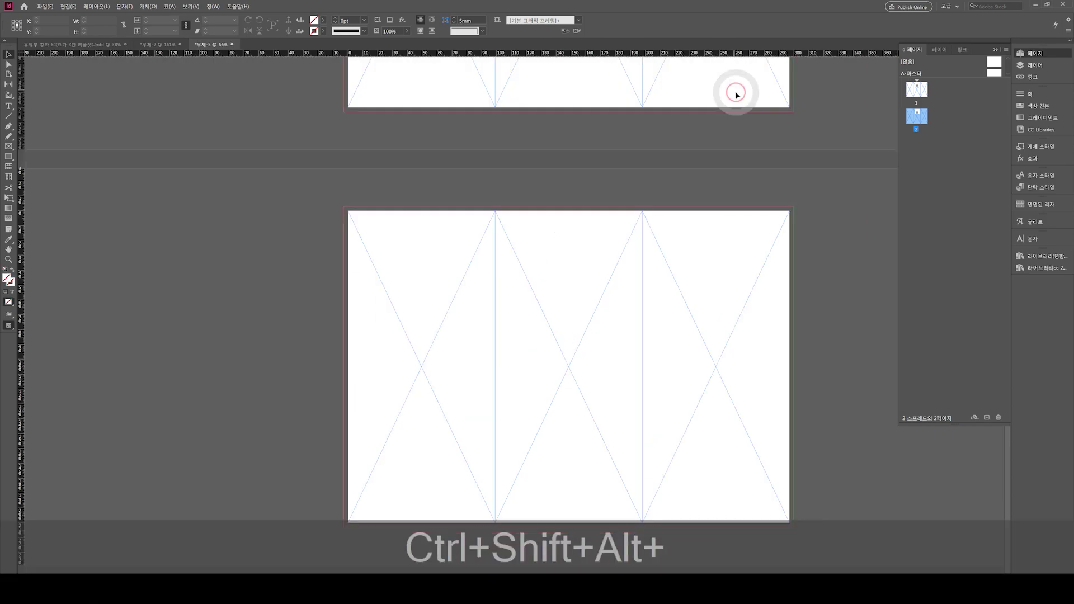
Check the width and height of the panel frames on the first page.
click(616, 211)
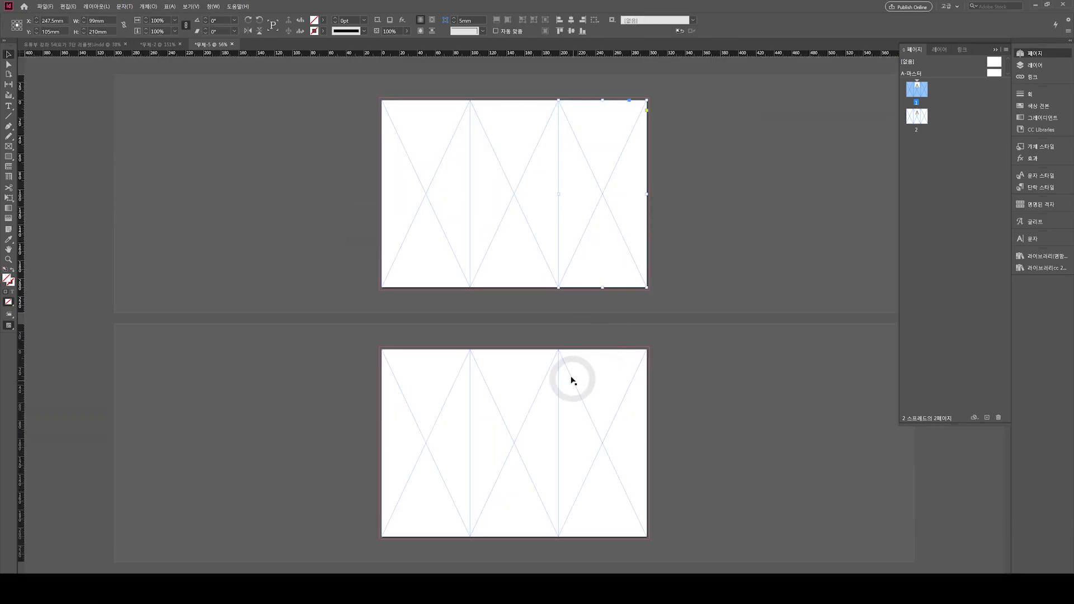
click(426, 232)
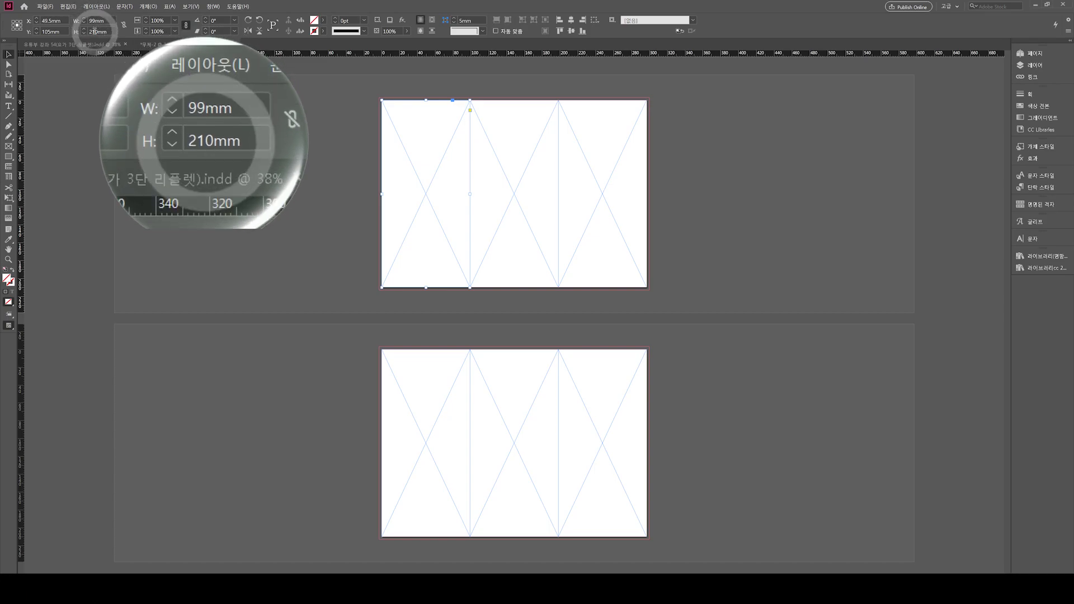
click(510, 166)
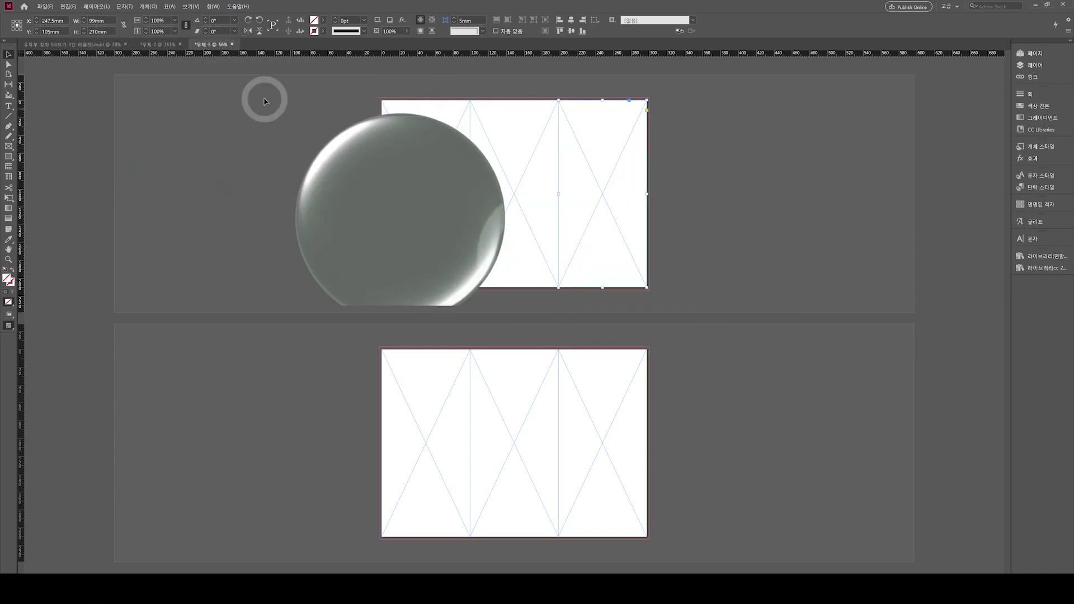
click(225, 178)
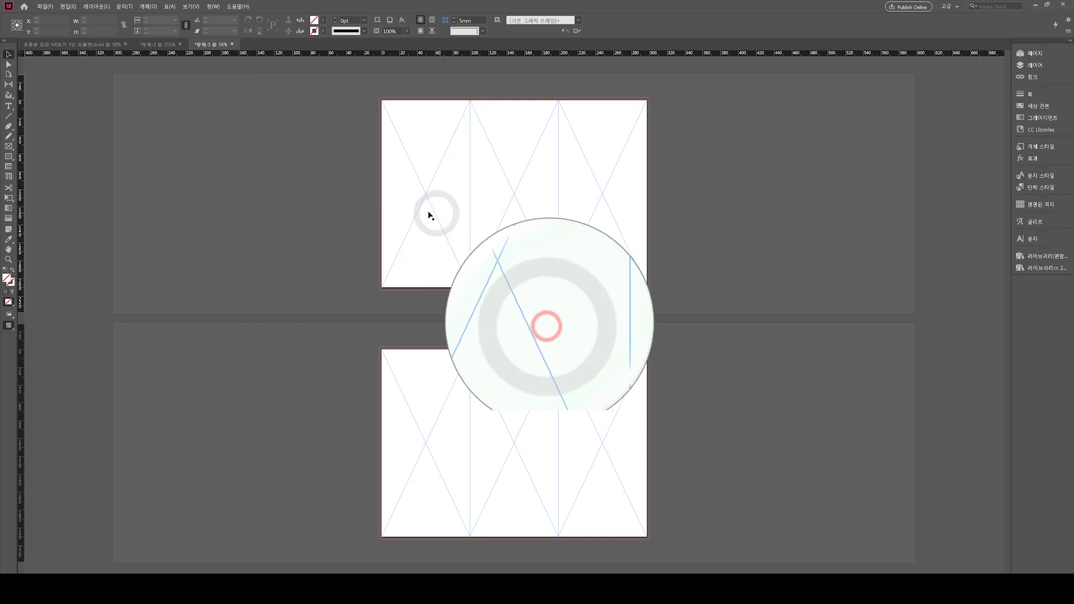
key(F12)
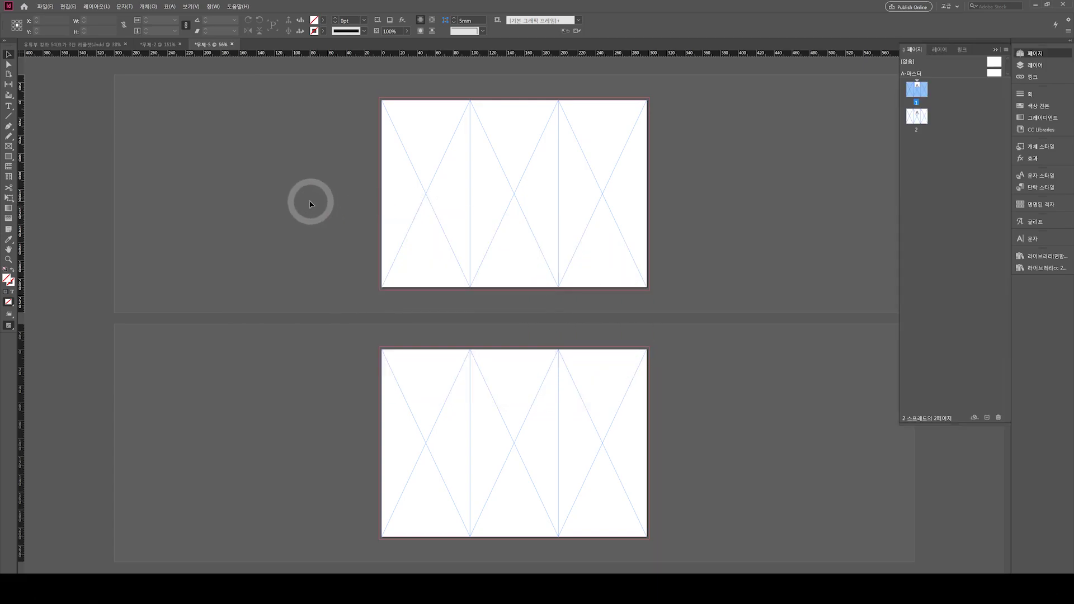
Fill the first page's left frame and the second page's right frame with the C=100 M=0 Y=0 K=0 swatch.
click(428, 161)
key(F5)
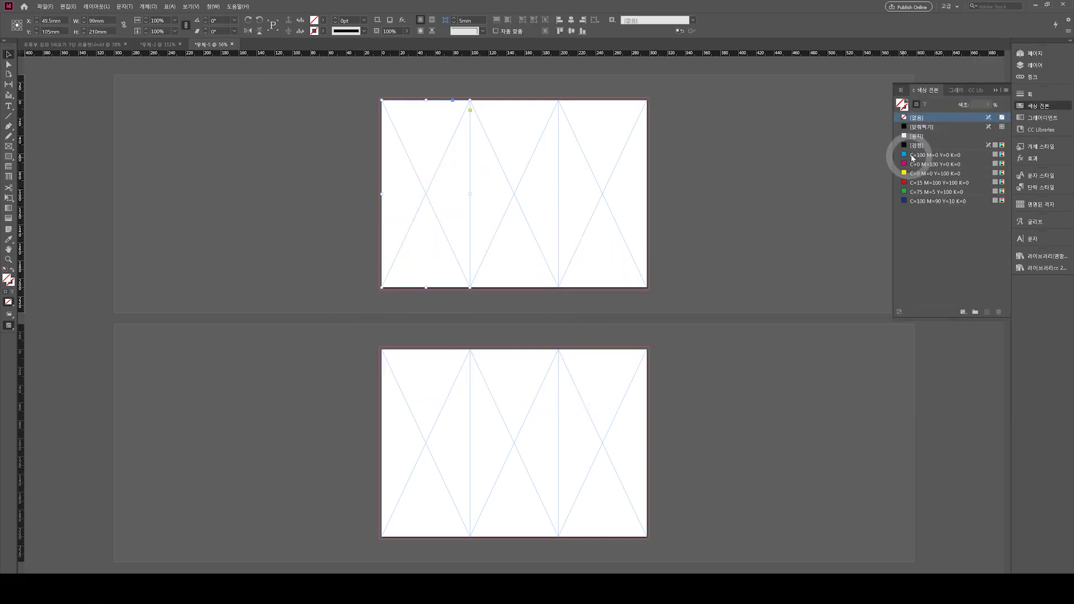
click(909, 158)
click(541, 369)
click(597, 402)
click(922, 156)
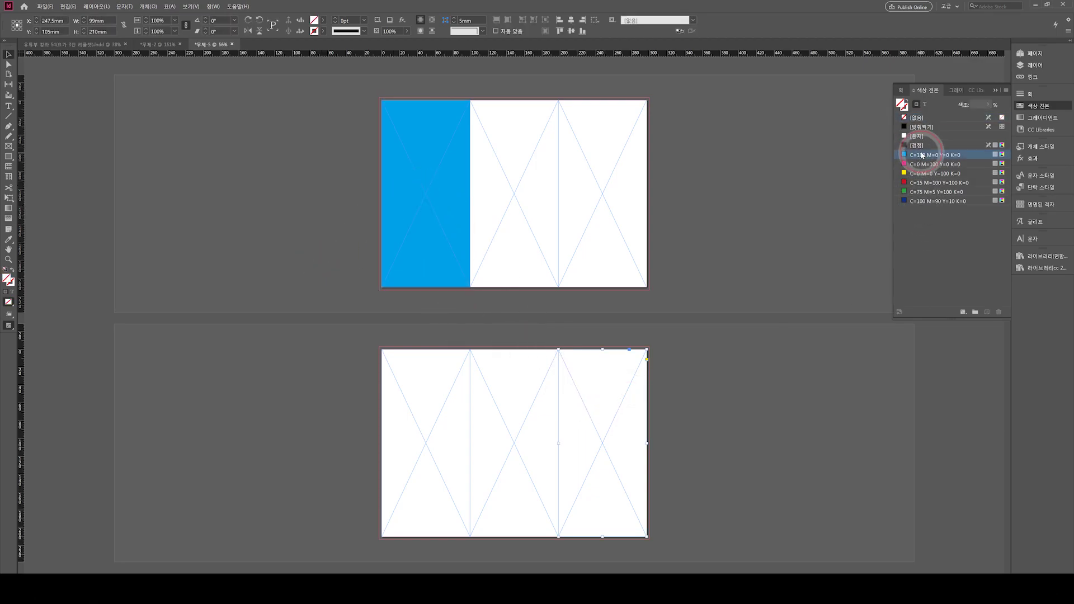
click(731, 221)
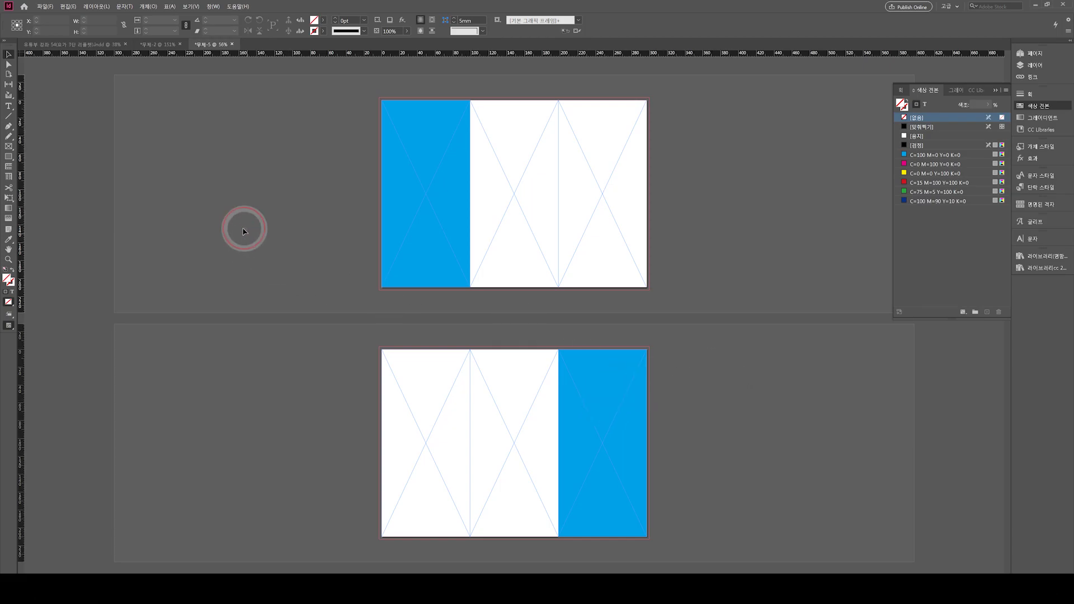
Switch to the finished three-fold leaflet document and compare its panel widths with the photos of the folded paper.
click(78, 44)
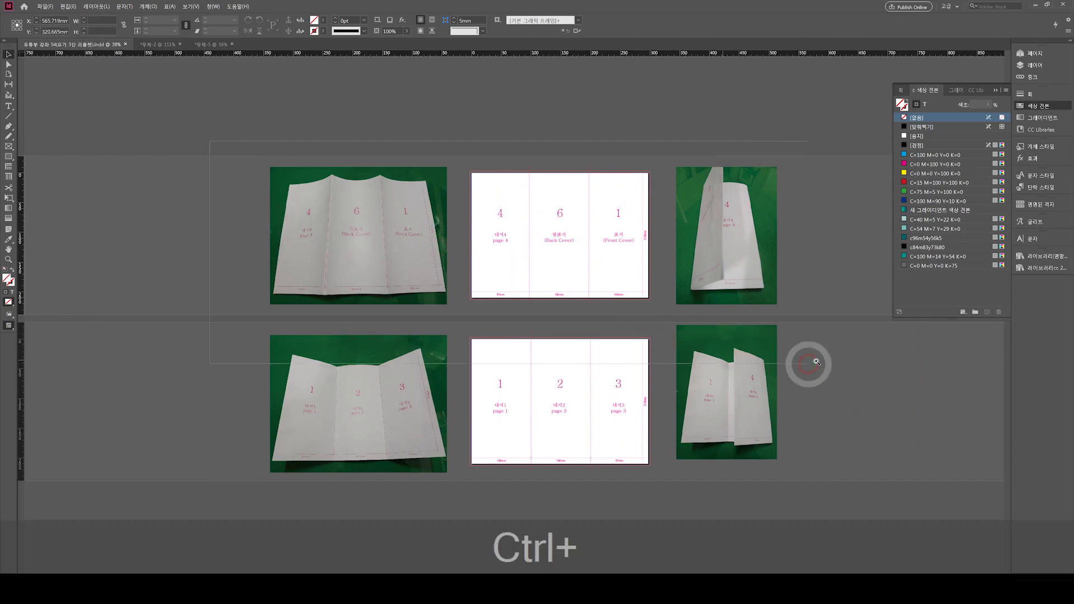
key(ctrl+equal)
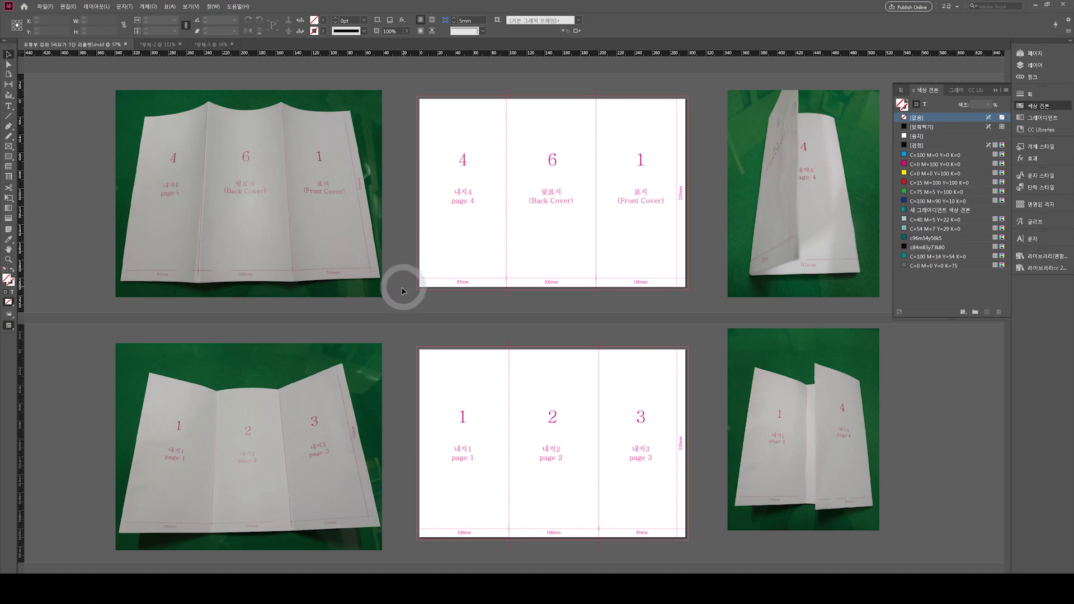
key(F12)
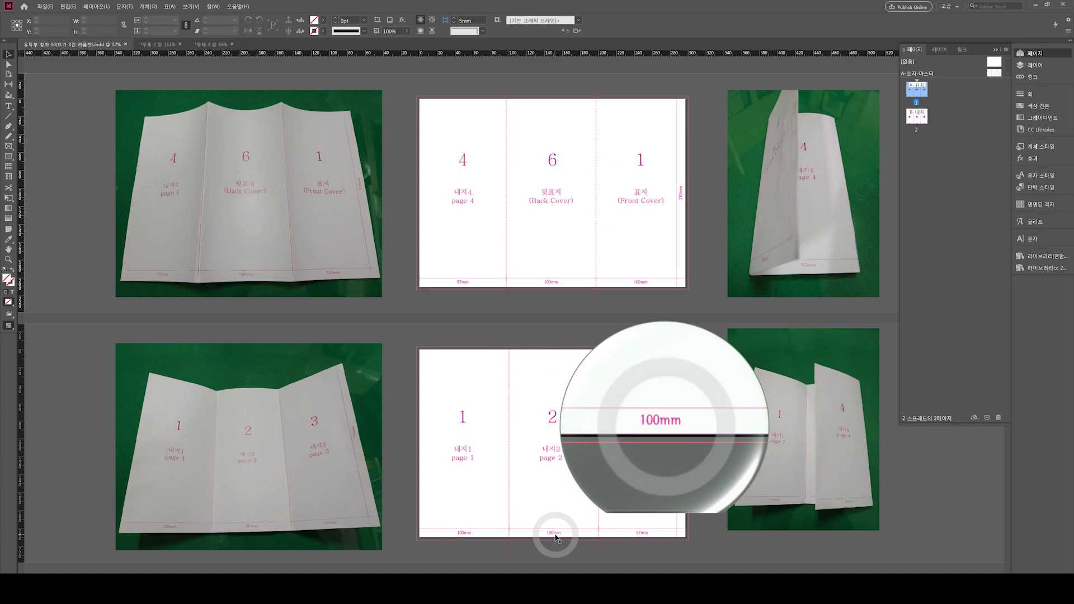
click(641, 539)
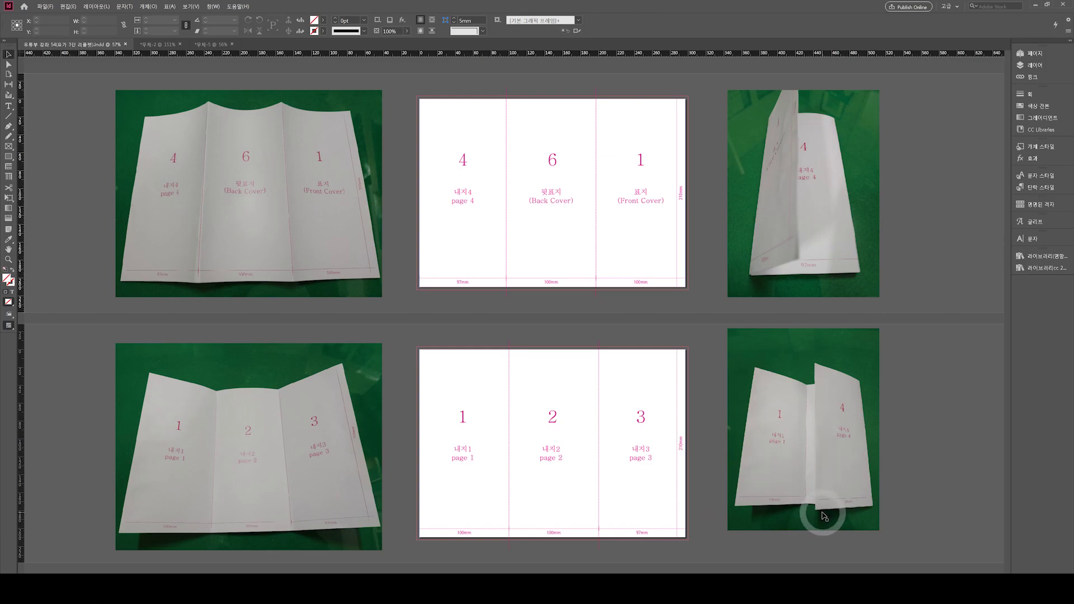
key(F12)
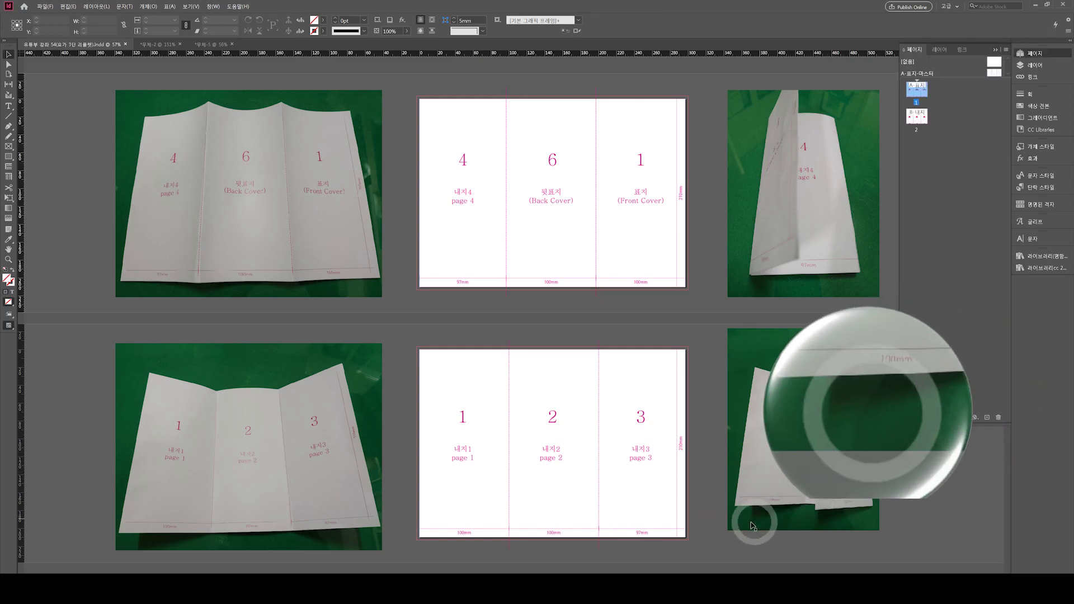
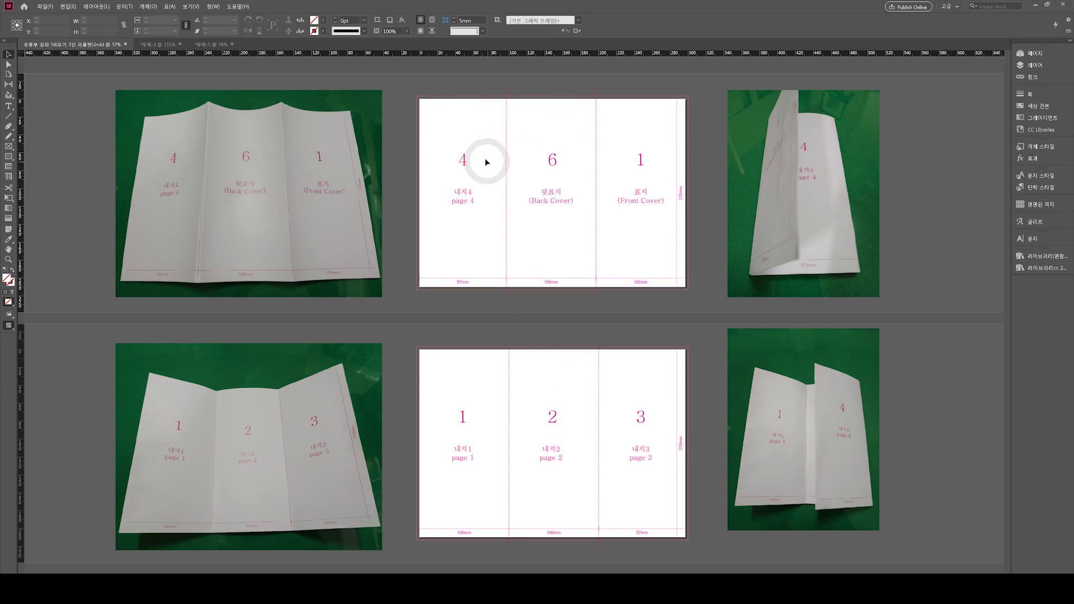
Examine the narrower fold-in panel by selecting the labels of page 4 on the cover side and page 3 on the inside.
drag(437, 125, 492, 224)
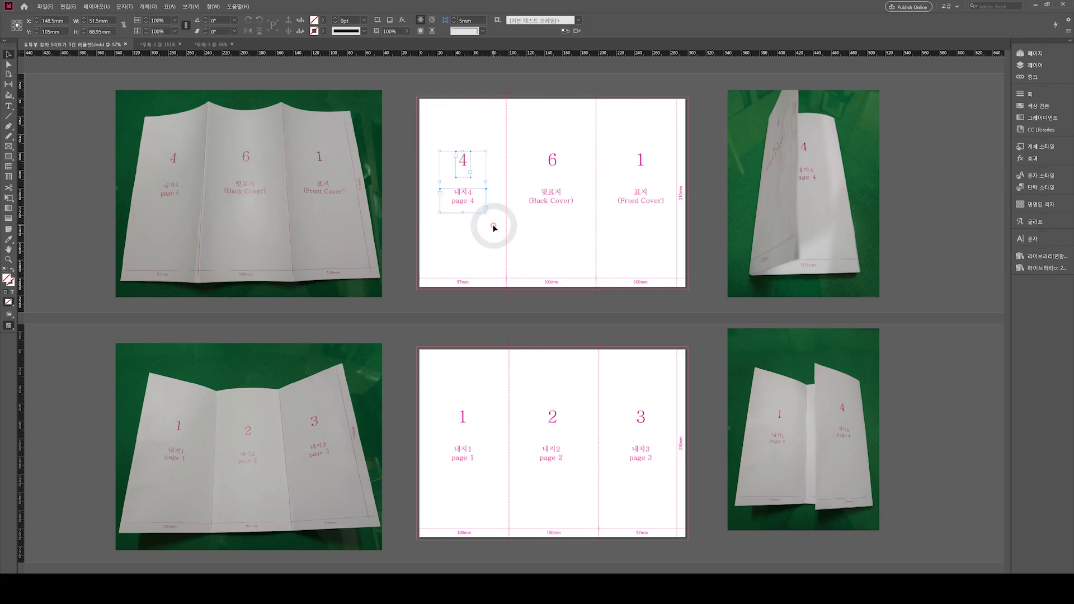
click(624, 400)
drag(624, 400, 664, 479)
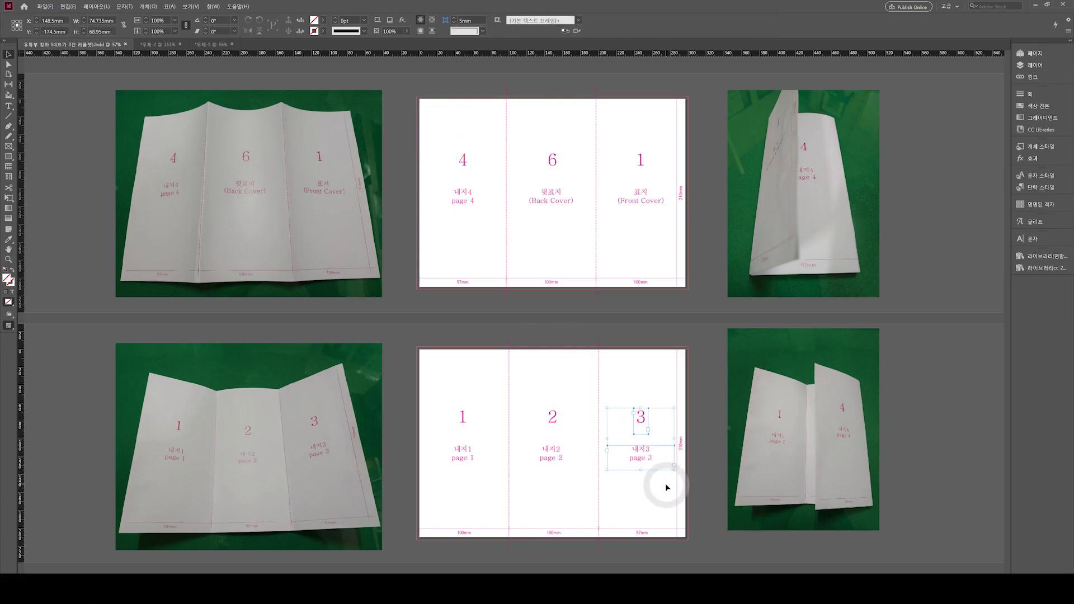
click(650, 518)
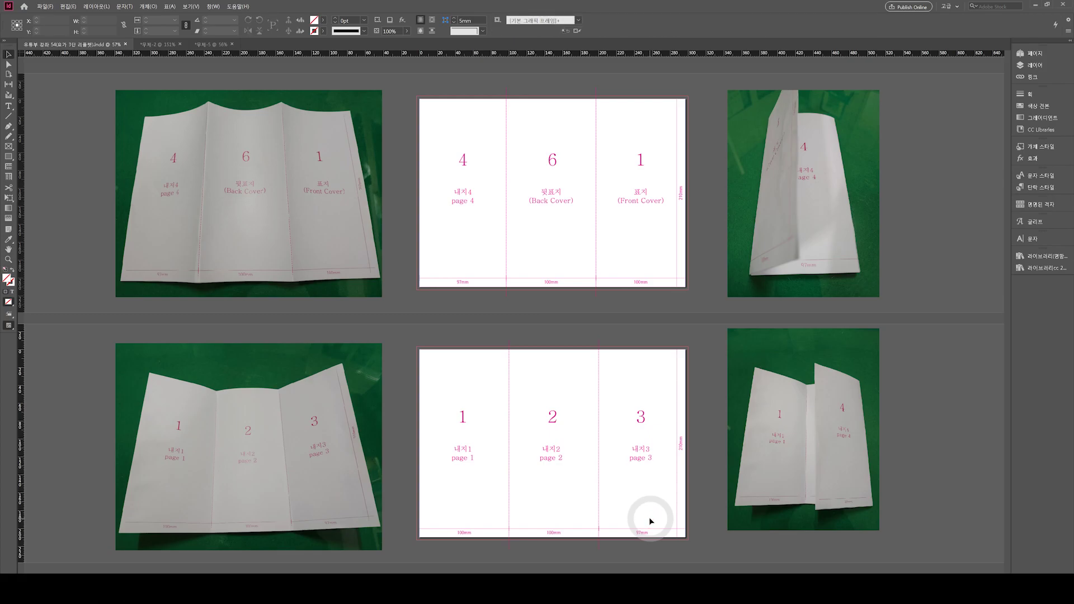
key(F12)
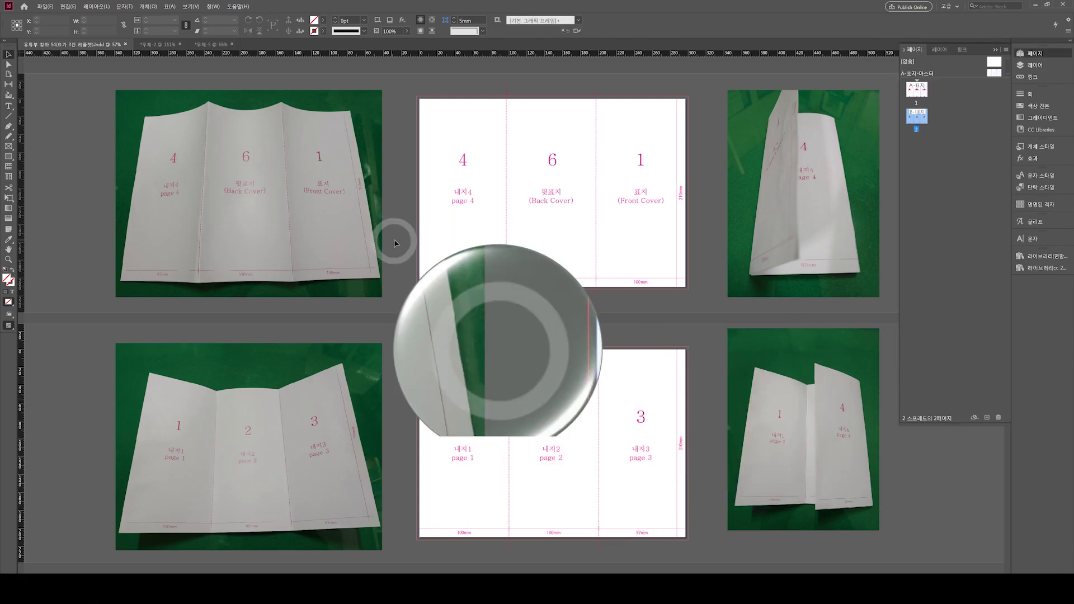
key(F12)
Switch back to the panel layout document and remove the fill from the blue frames on both pages.
click(213, 45)
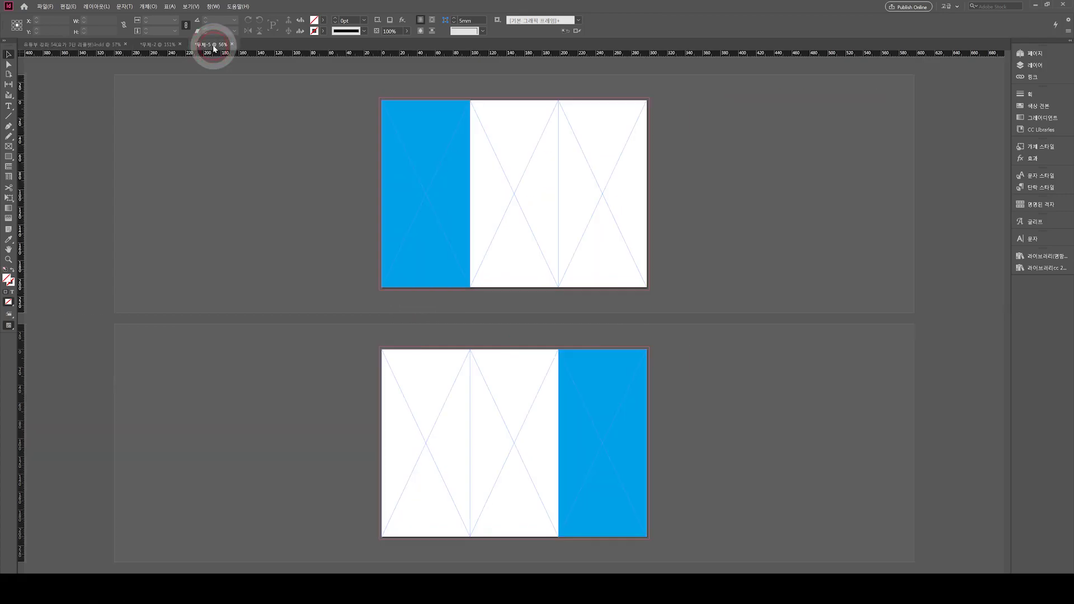
click(413, 221)
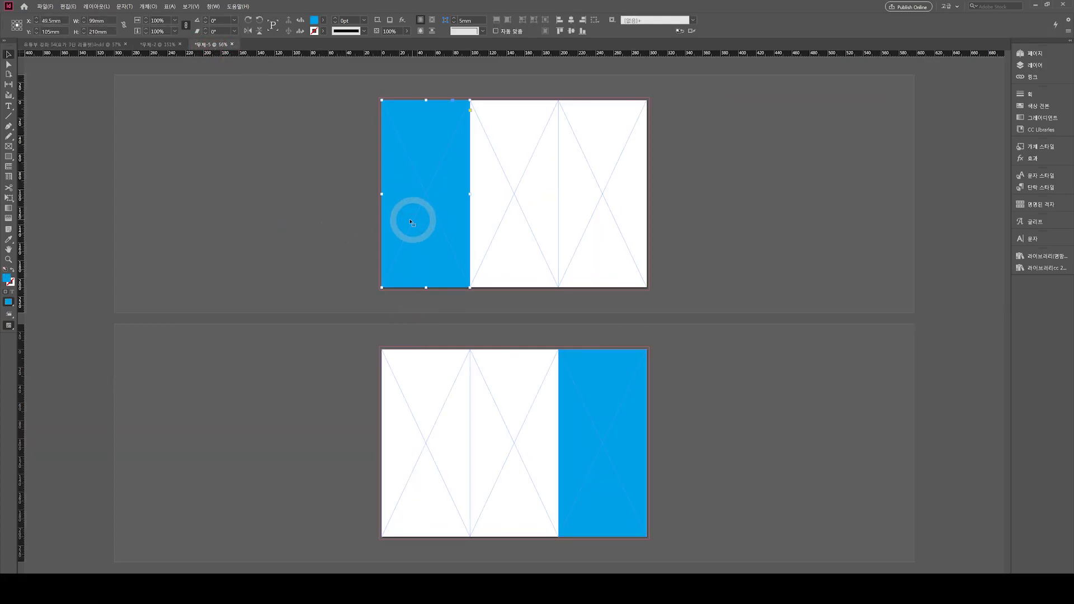
key(F5)
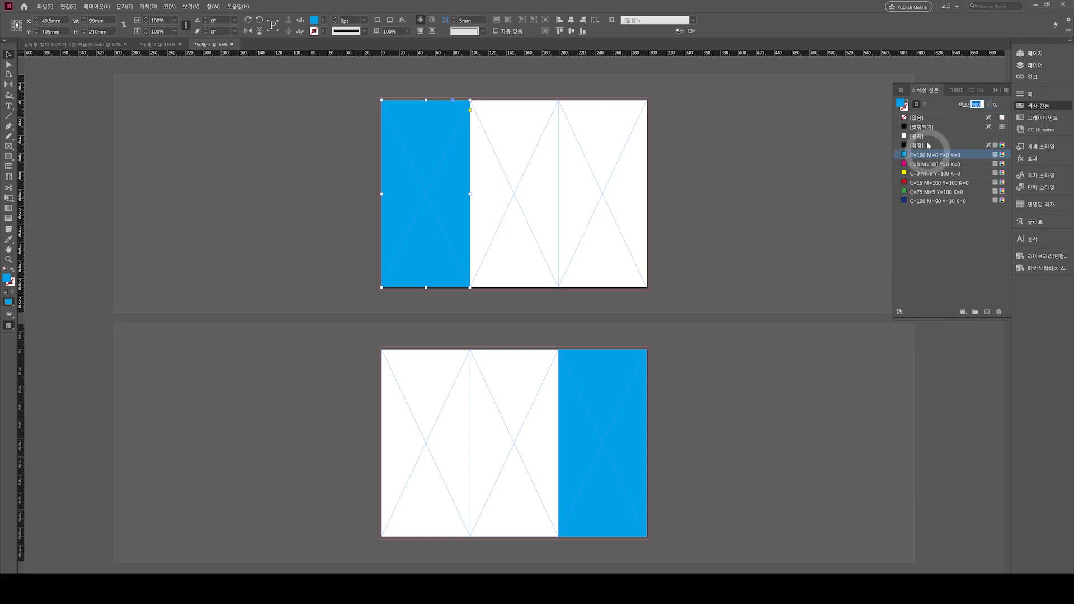
click(916, 117)
click(621, 372)
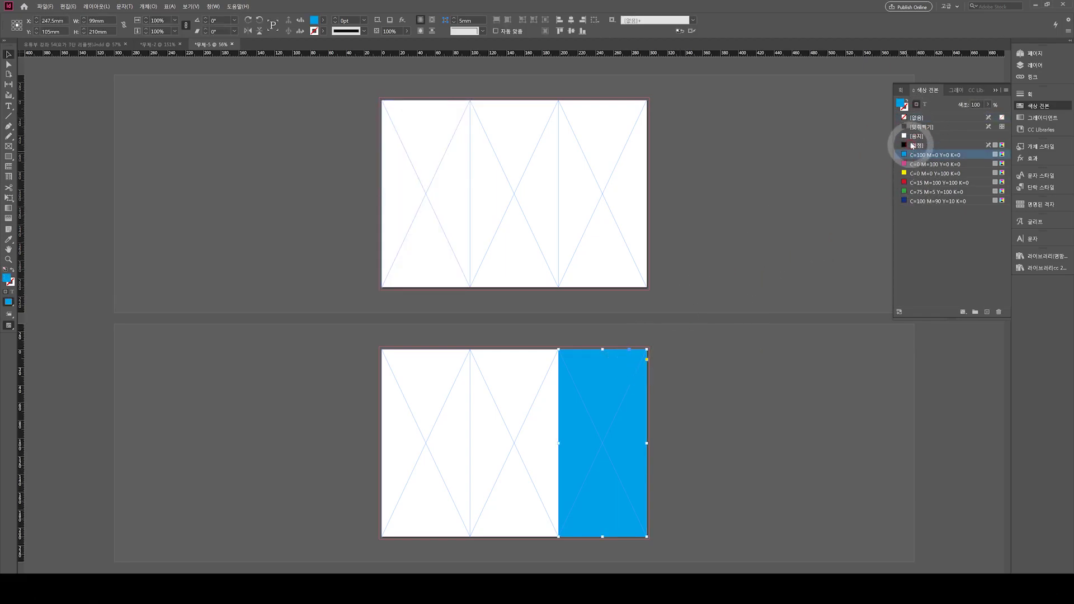
click(917, 118)
click(772, 210)
click(1030, 53)
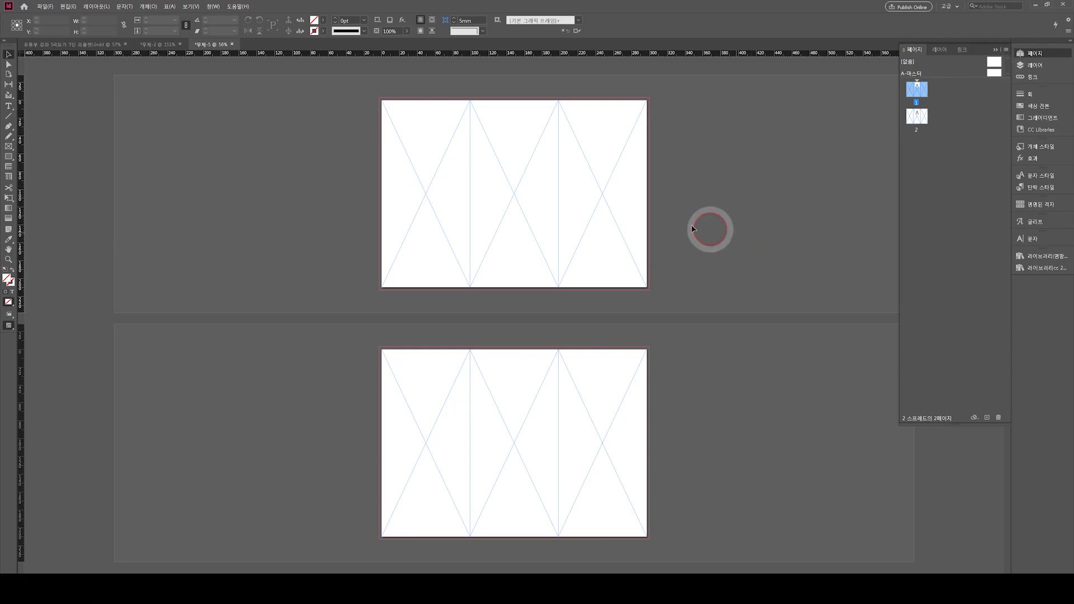
Narrow the first page's left frame to 97 mm and align it with the page's left edge.
click(425, 196)
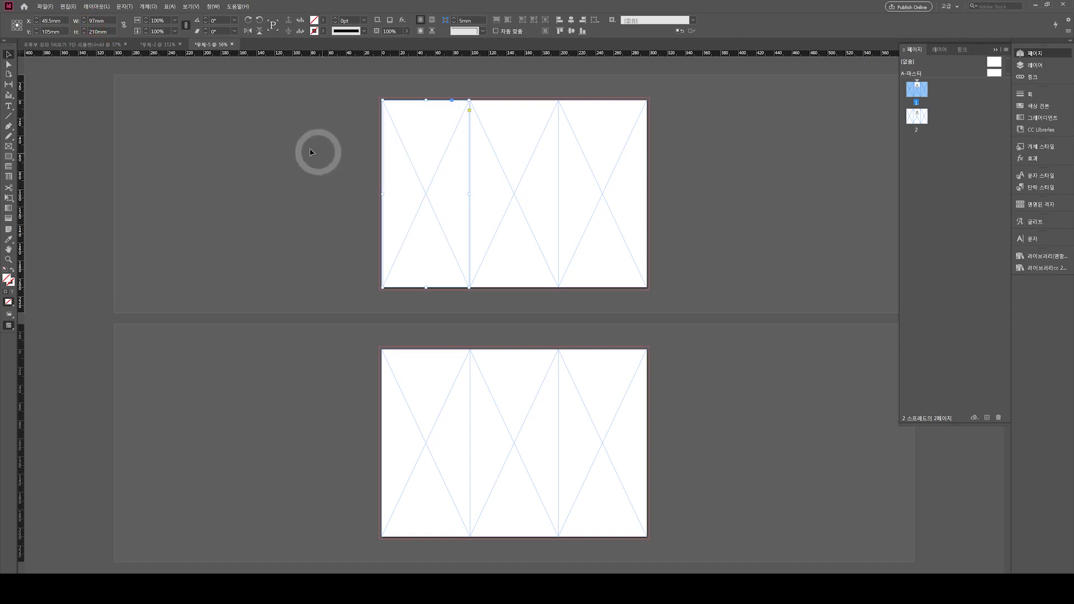
click(424, 175)
shift+click(425, 164)
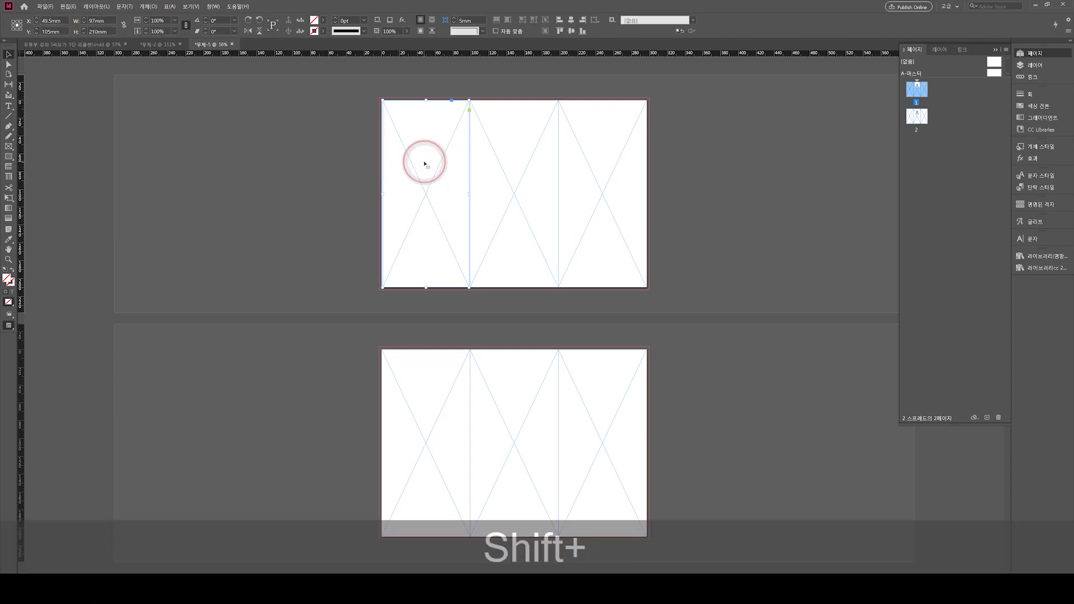
Widen the first page's middle and right frames together to about 200.5 mm so they meet the left frame.
shift+click(509, 163)
shift+click(584, 186)
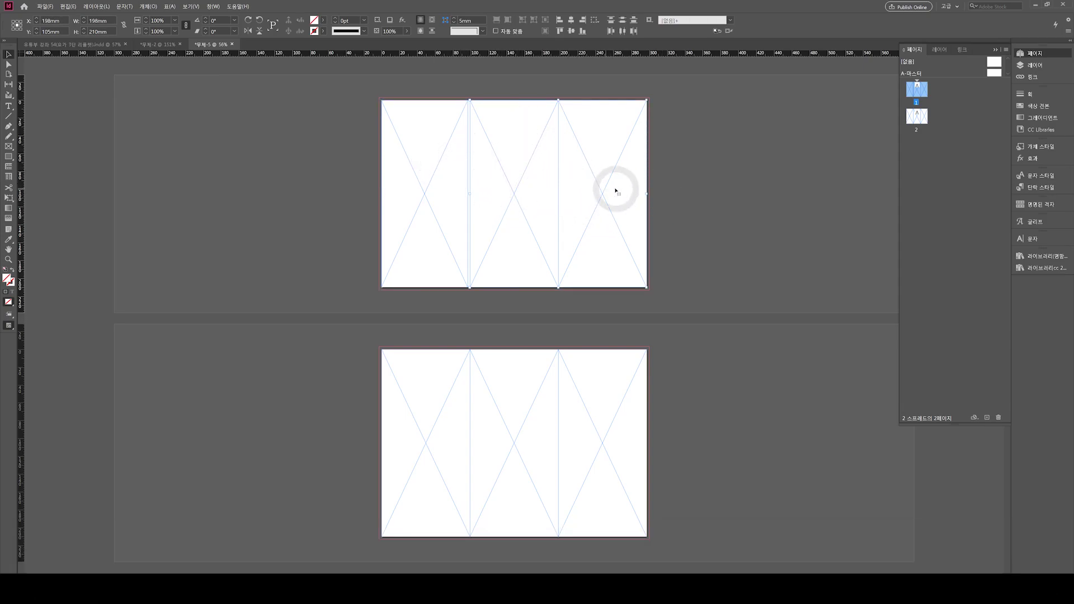
click(470, 195)
drag(470, 195, 468, 195)
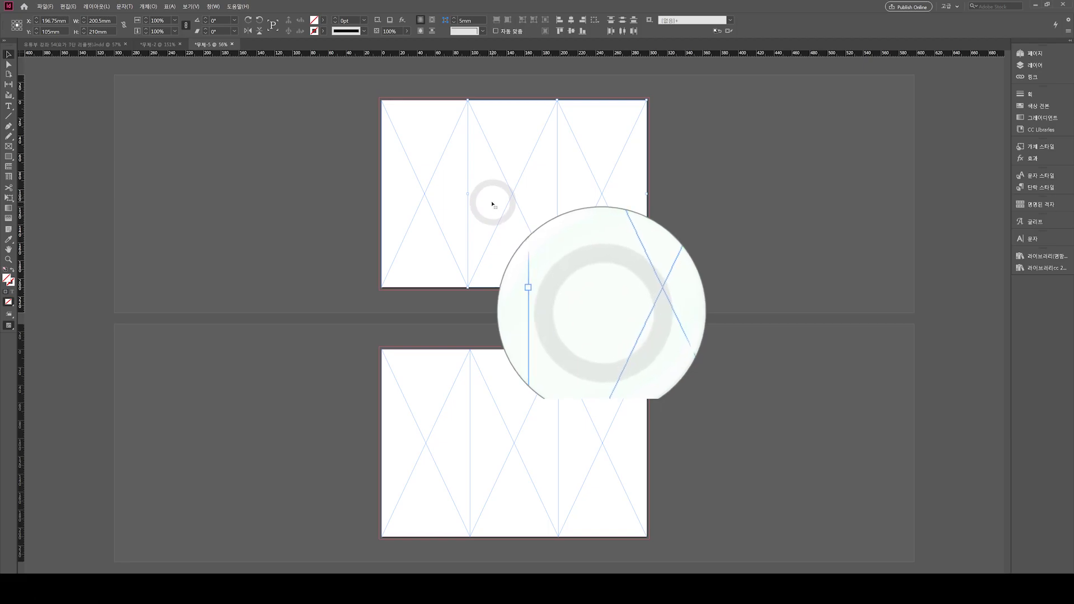
click(354, 197)
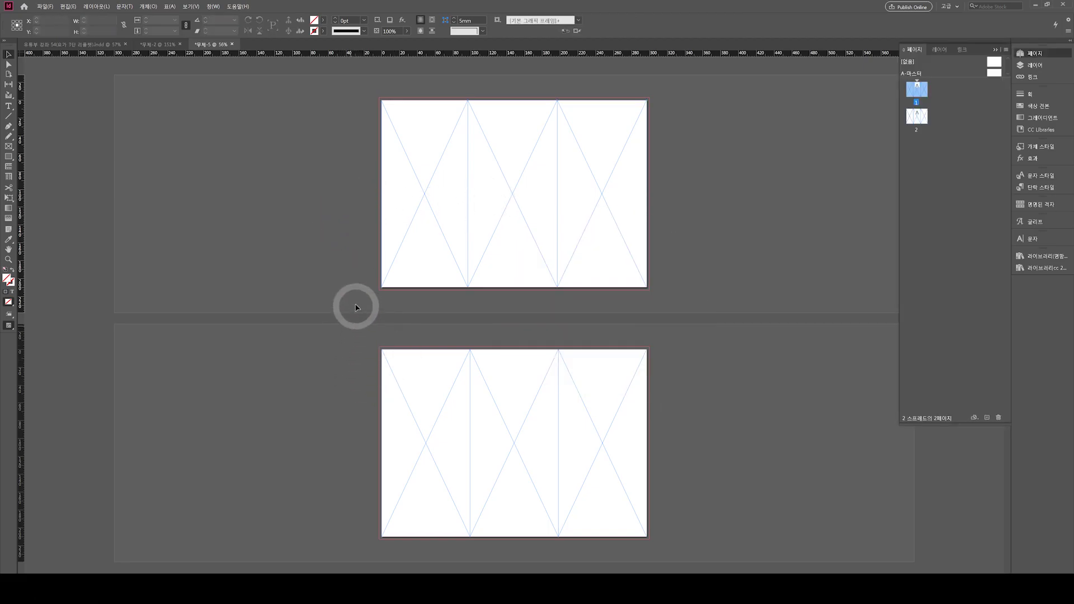
Delete the second page's frames and move the first page's three frames onto the A master page.
click(692, 510)
key(Delete)
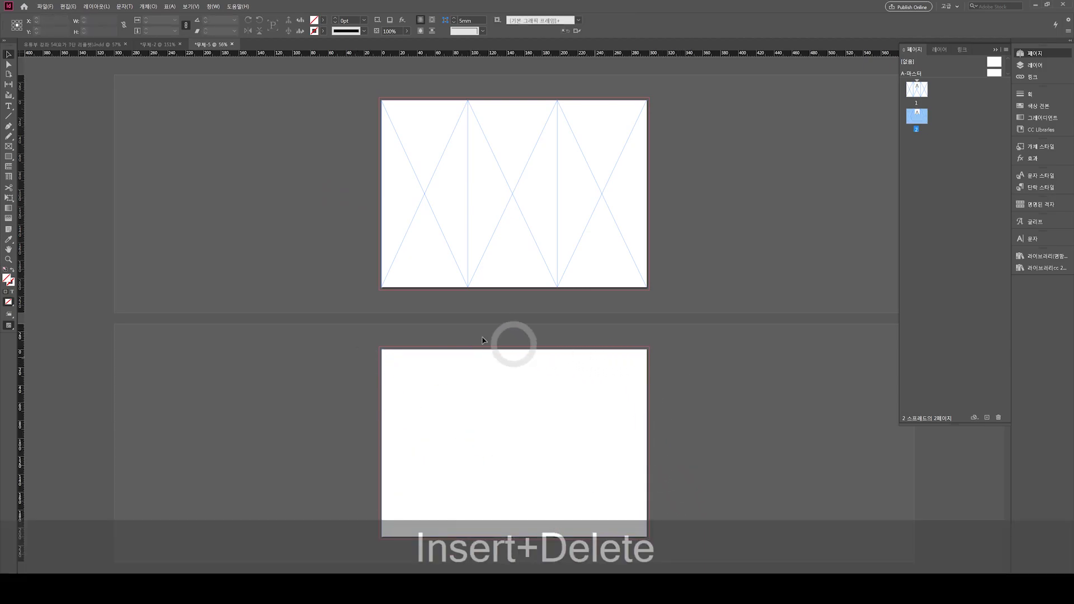
click(283, 231)
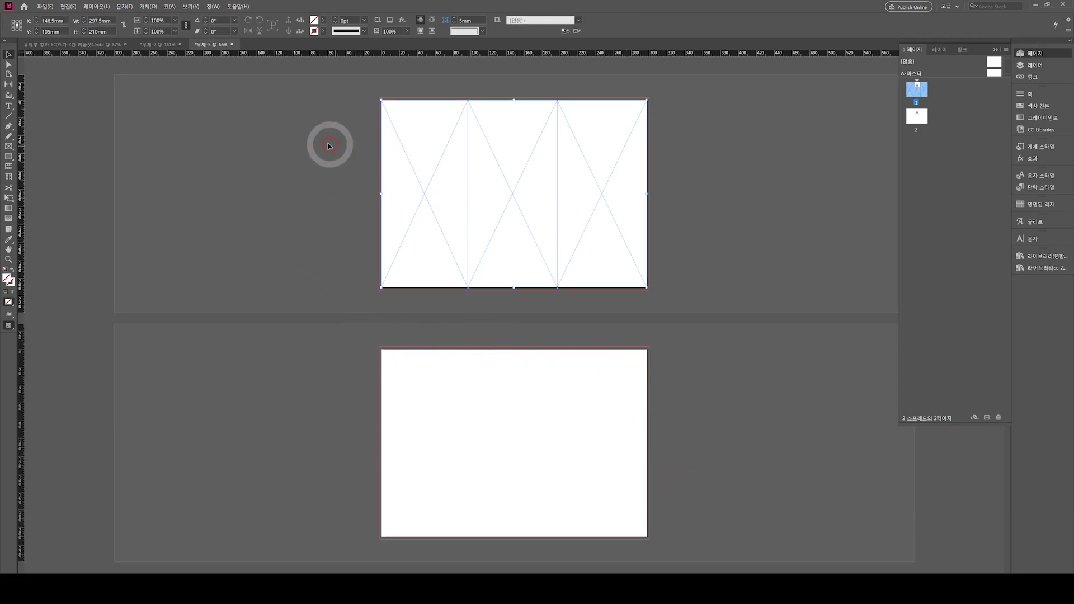
drag(330, 147, 387, 187)
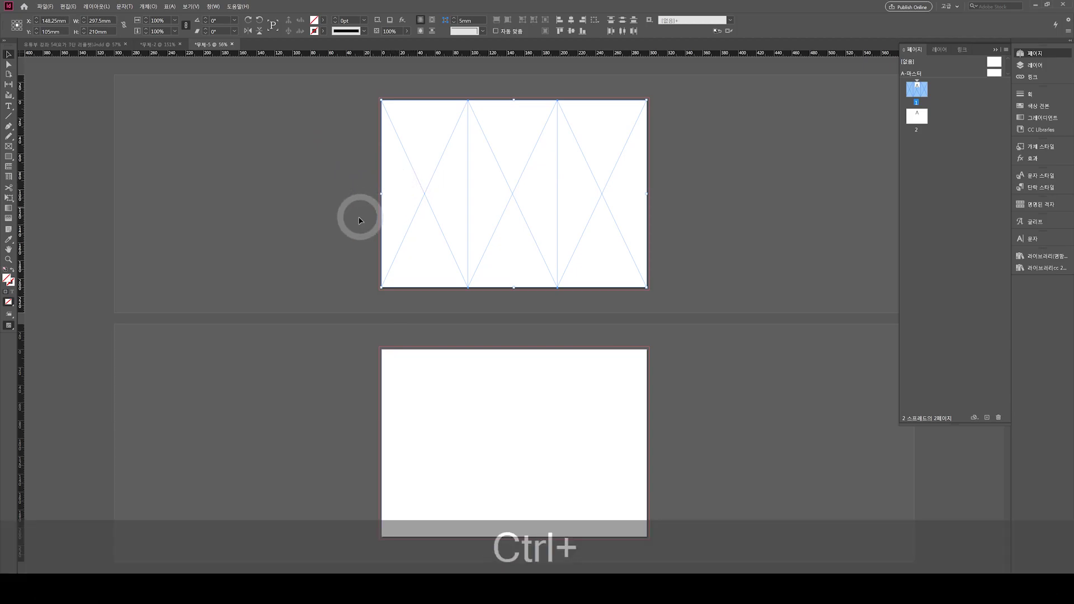
key(ctrl+x)
double_click(994, 71)
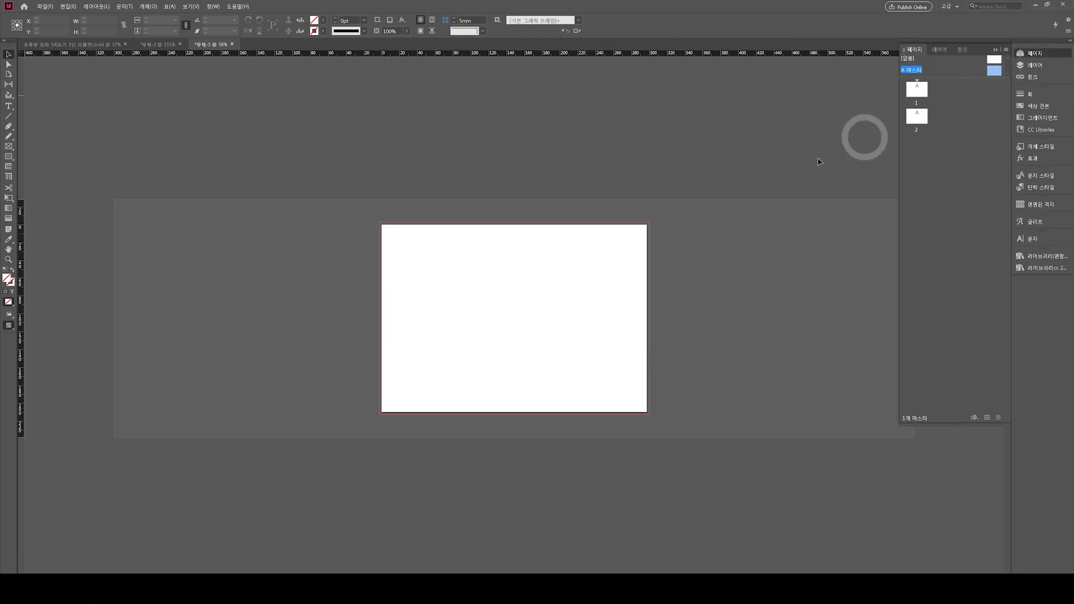
key(ctrl+v)
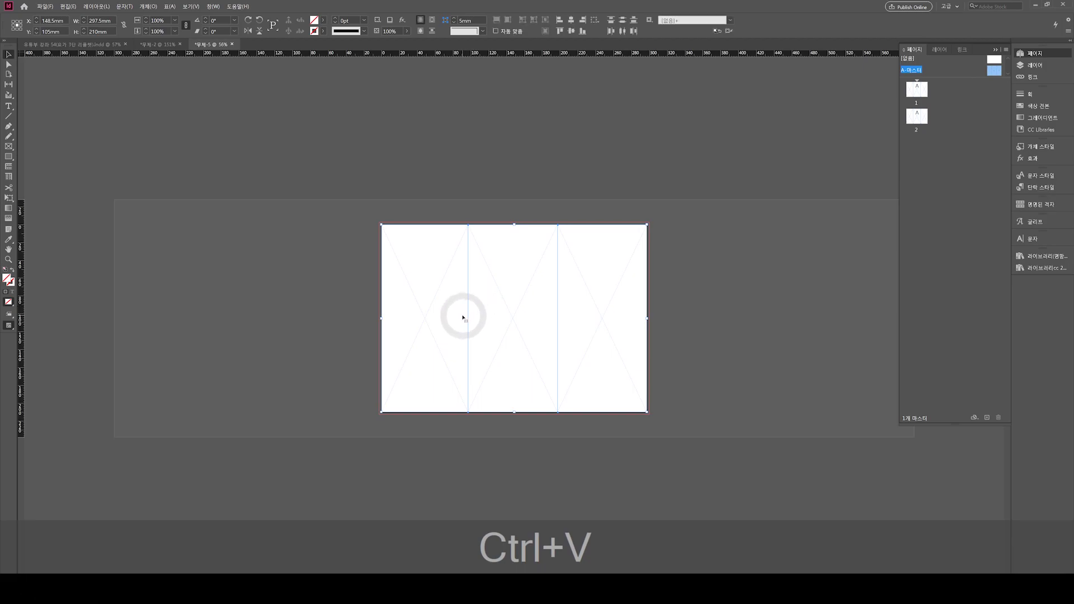
click(350, 288)
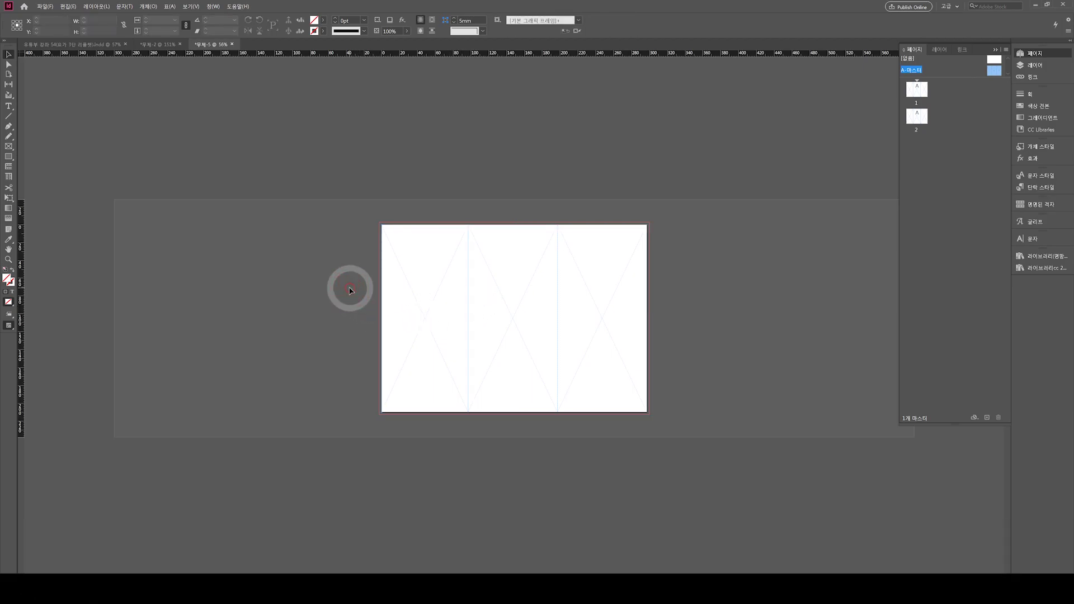
Draw a vertical line about 237.75 mm long with the Pen tool near the first fold, extending beyond both page edges.
key(ctrl+space)
drag(355, 225, 681, 376)
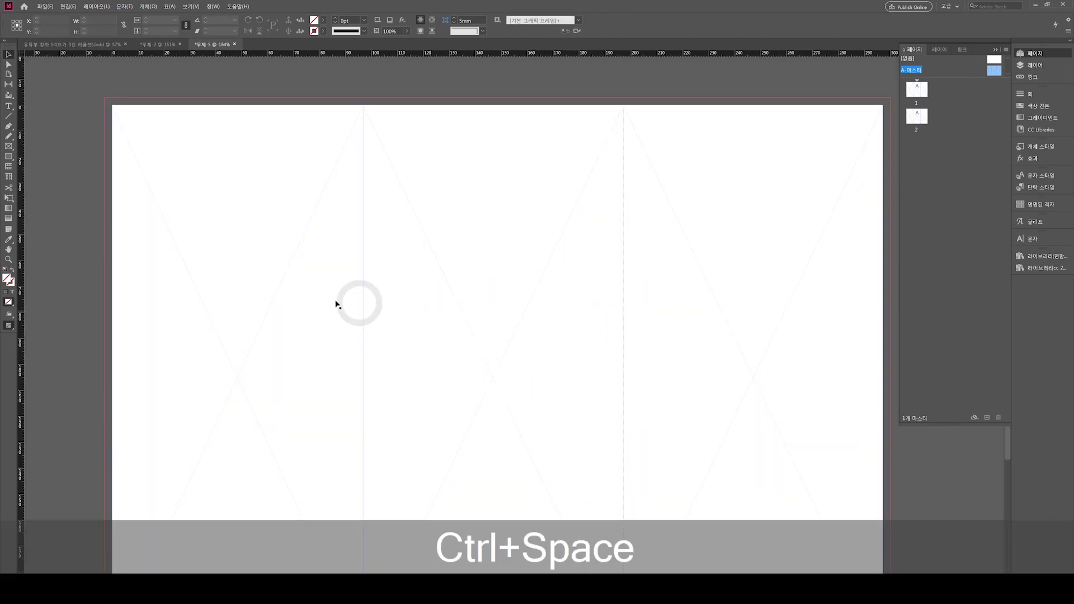
key(ctrl+alt+space)
click(421, 210)
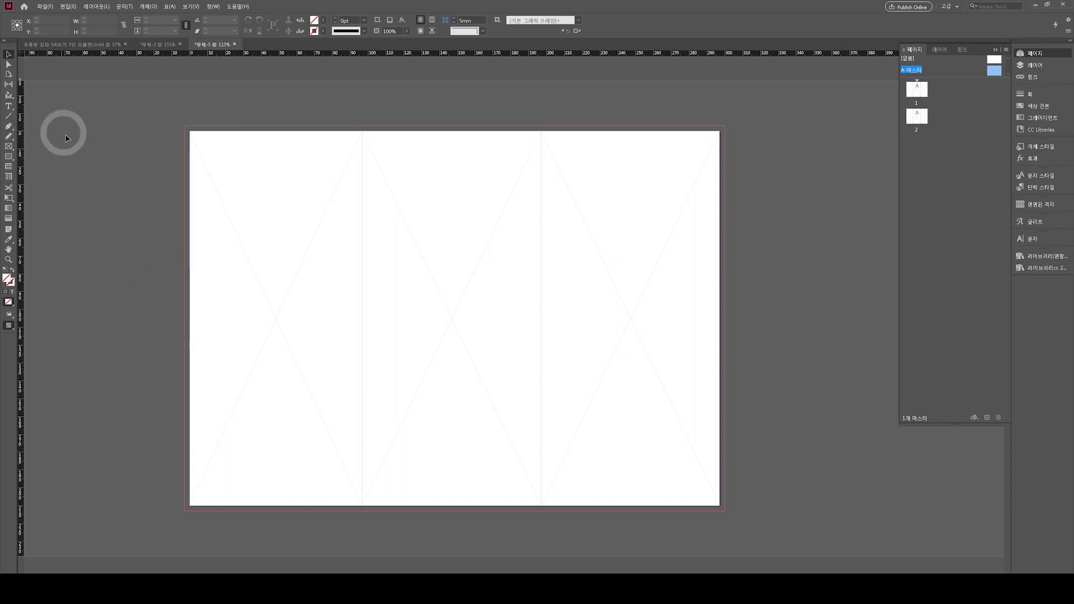
key(p)
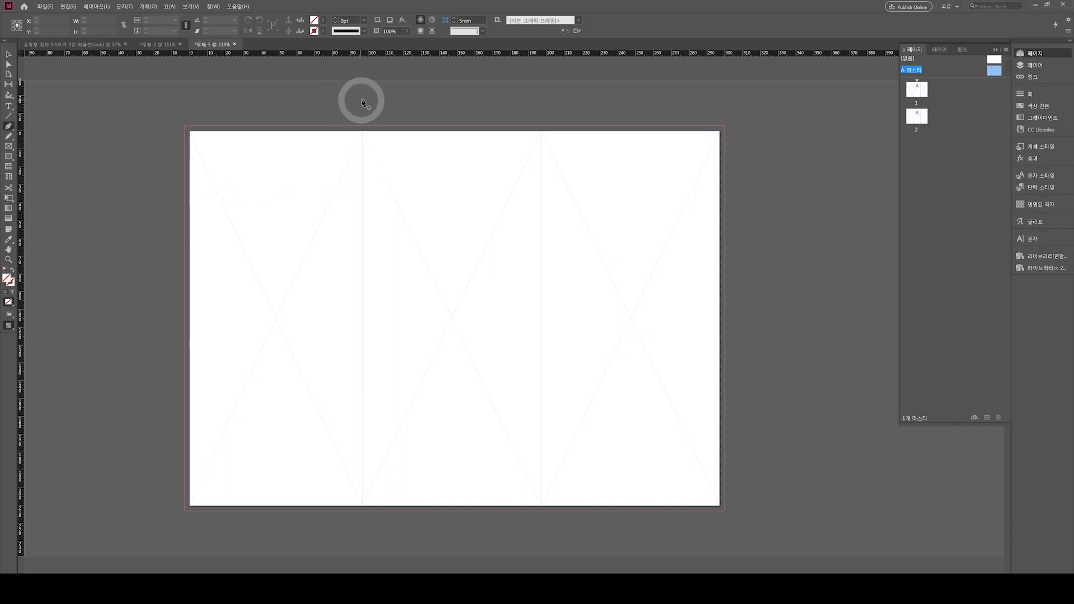
click(362, 100)
shift+click(366, 525)
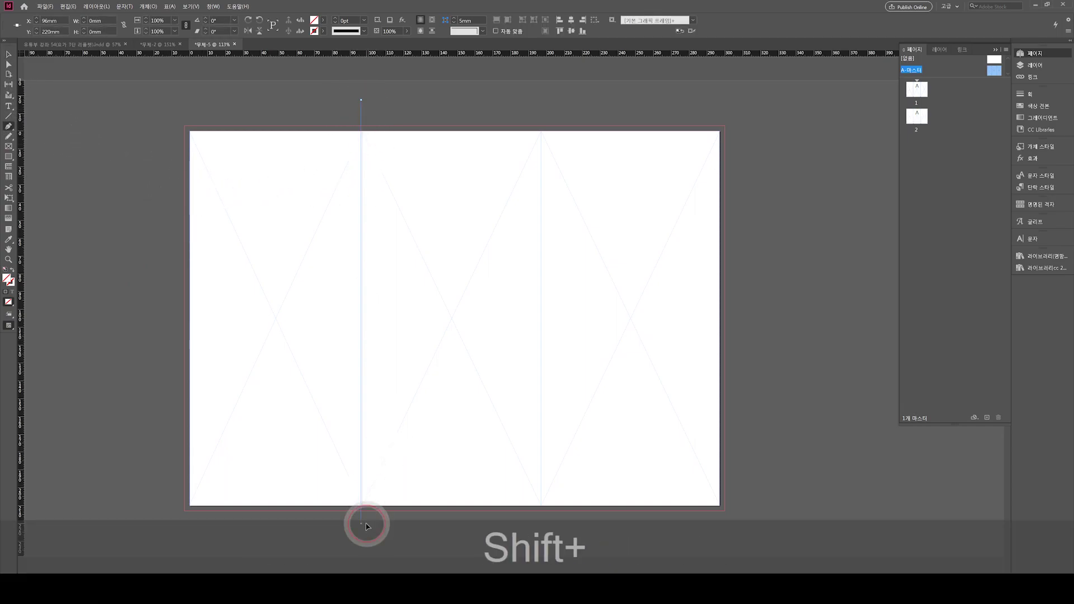
Move the vertical line onto the boundary between the left and middle frames, at about X 96.75 mm.
key(v)
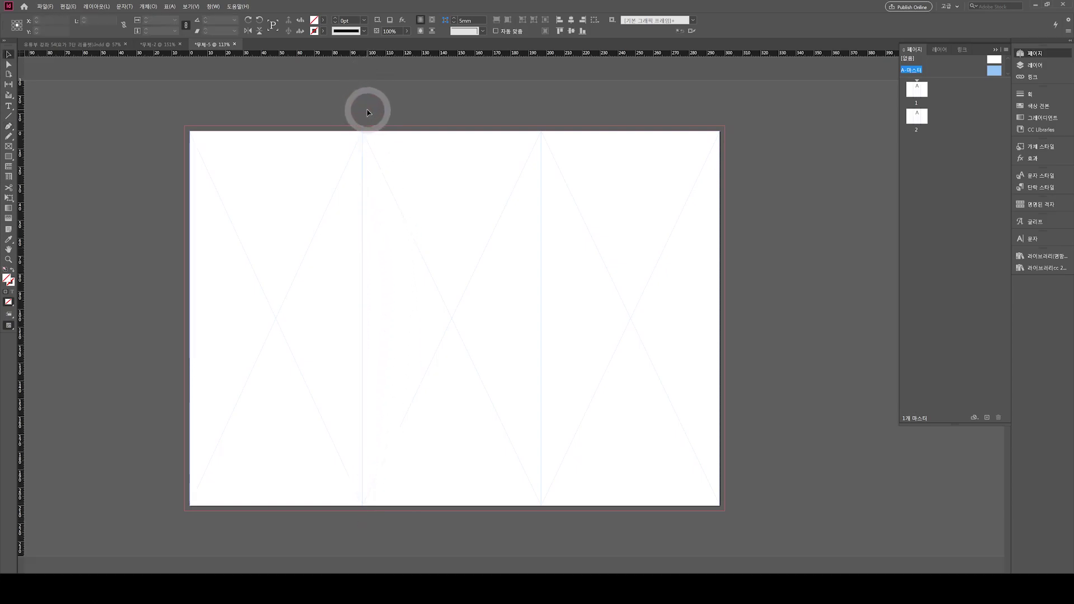
key(ctrl+space)
click(444, 236)
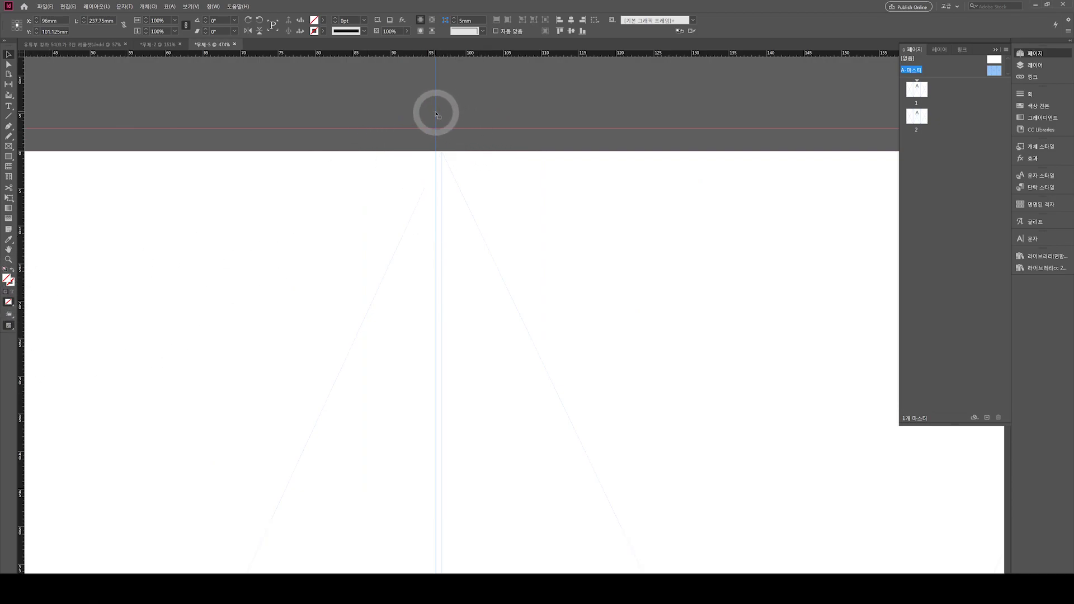
drag(436, 114, 441, 119)
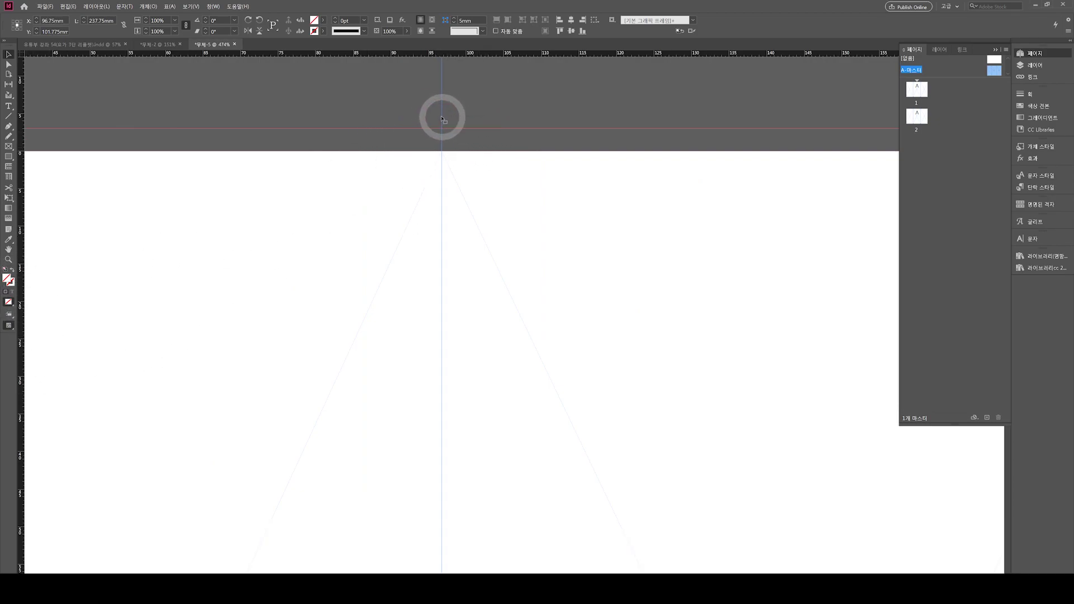
Duplicate the fold line onto the boundary between the middle and right frames.
key(ctrl+shift+alt+0)
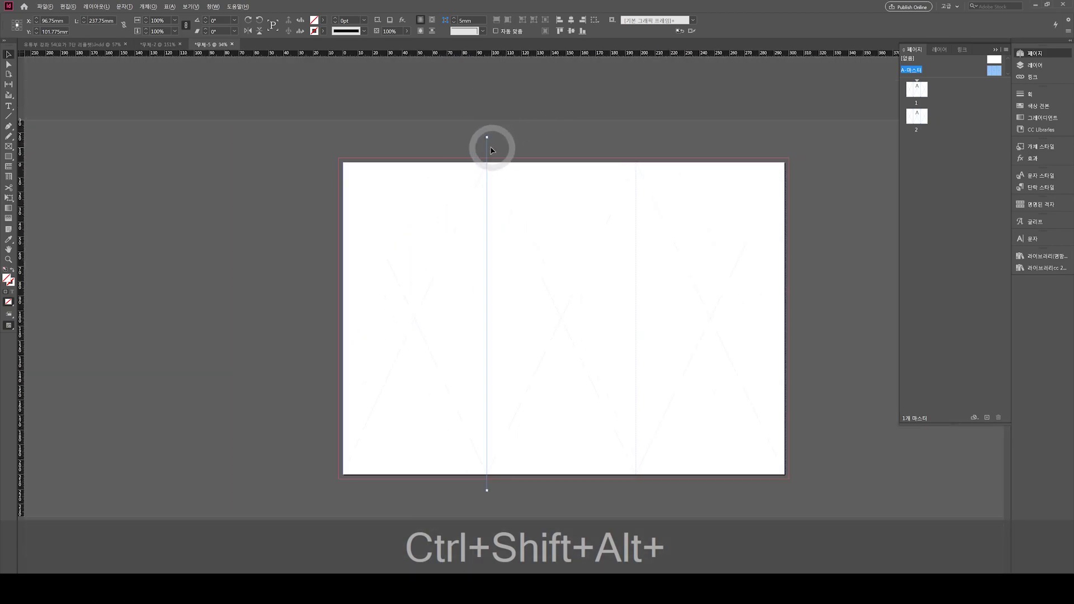
drag(489, 149, 494, 127)
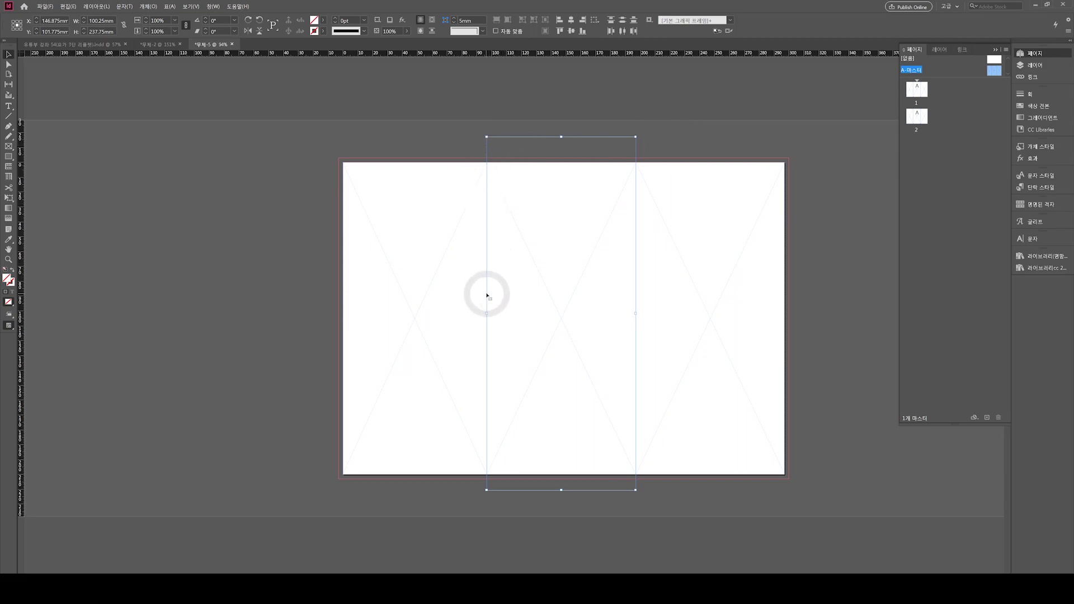
drag(487, 295, 486, 298)
click(424, 136)
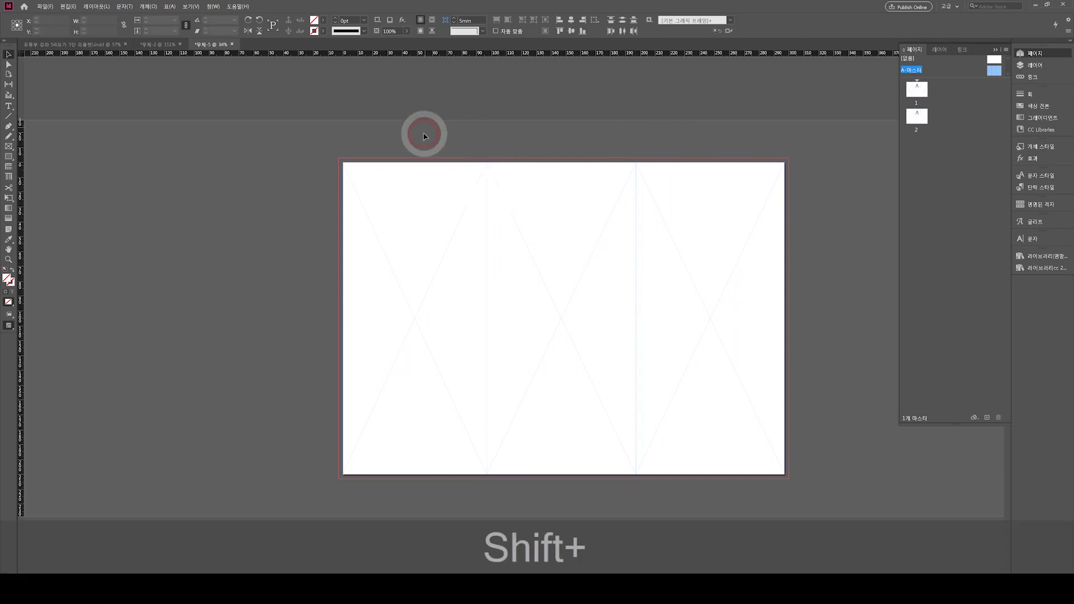
Center both fold lines vertically on the page and give them a 1 pt dashed (3:2) stroke.
drag(367, 120, 789, 455)
drag(413, 116, 663, 153)
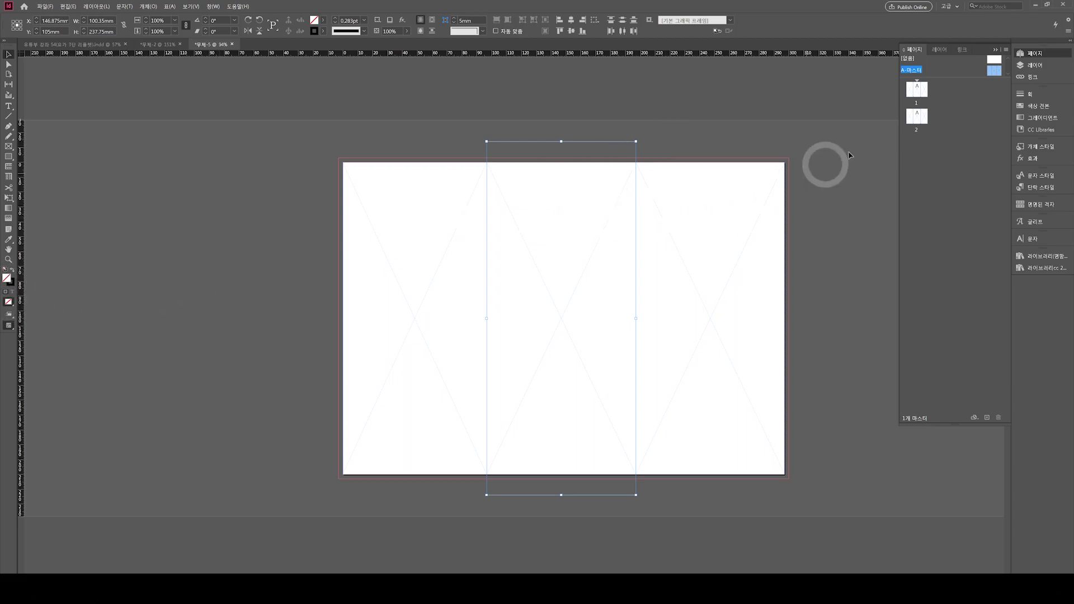
click(335, 19)
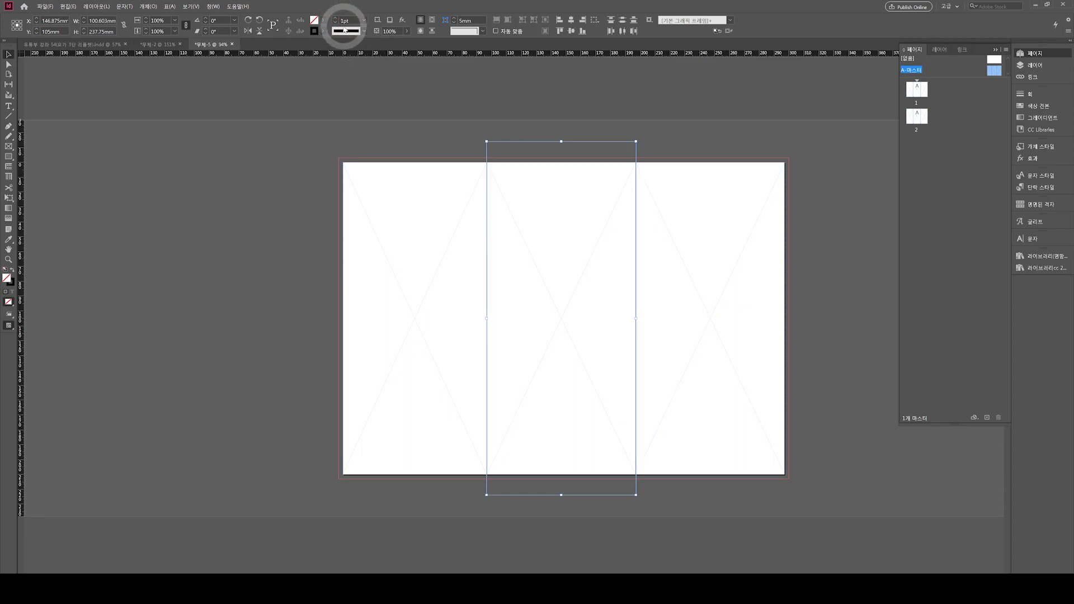
click(346, 31)
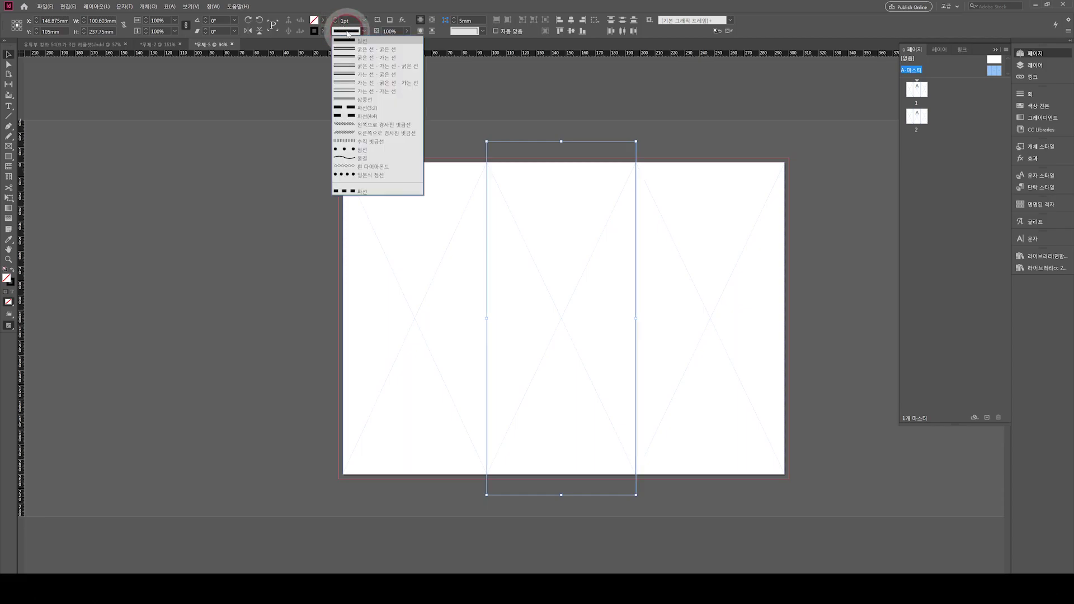
click(353, 107)
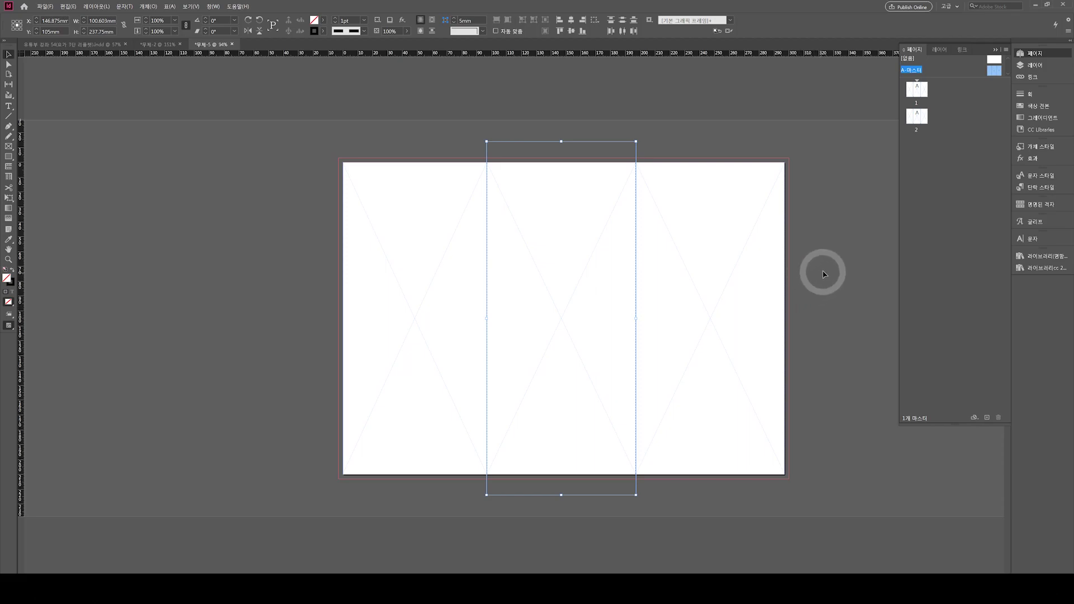
Color the strokes of both fold lines with the C=0 M=100 Y=0 K=0 swatch and preview the master page.
key(F5)
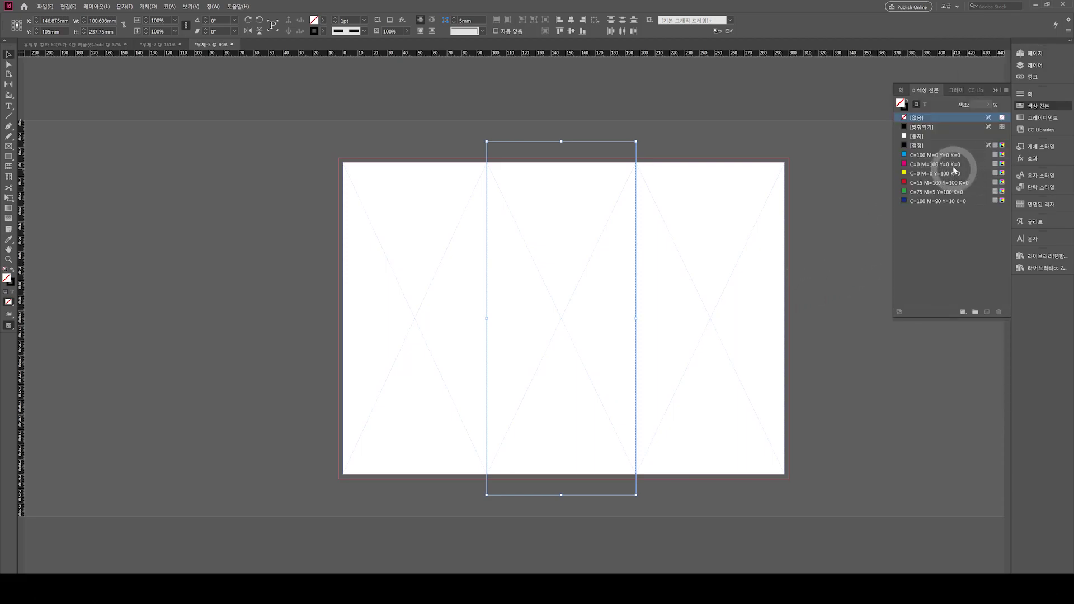
click(908, 111)
click(909, 164)
click(832, 233)
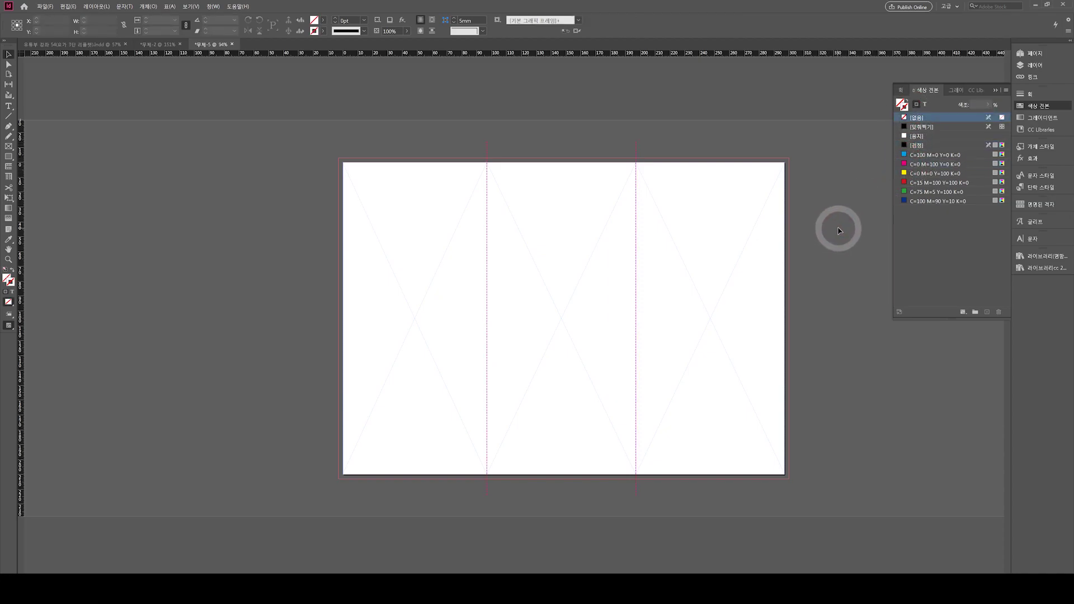
key(w)
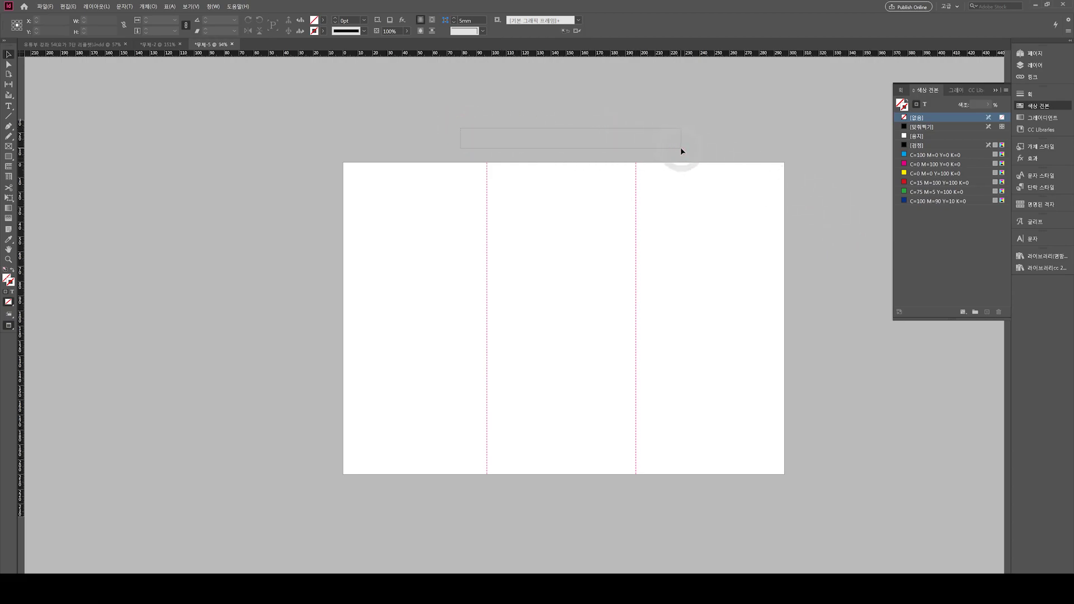
Select both fold lines on the master page and move them from layer 레이어 1 to 레이어 2.
key(ctrl+a)
click(1036, 66)
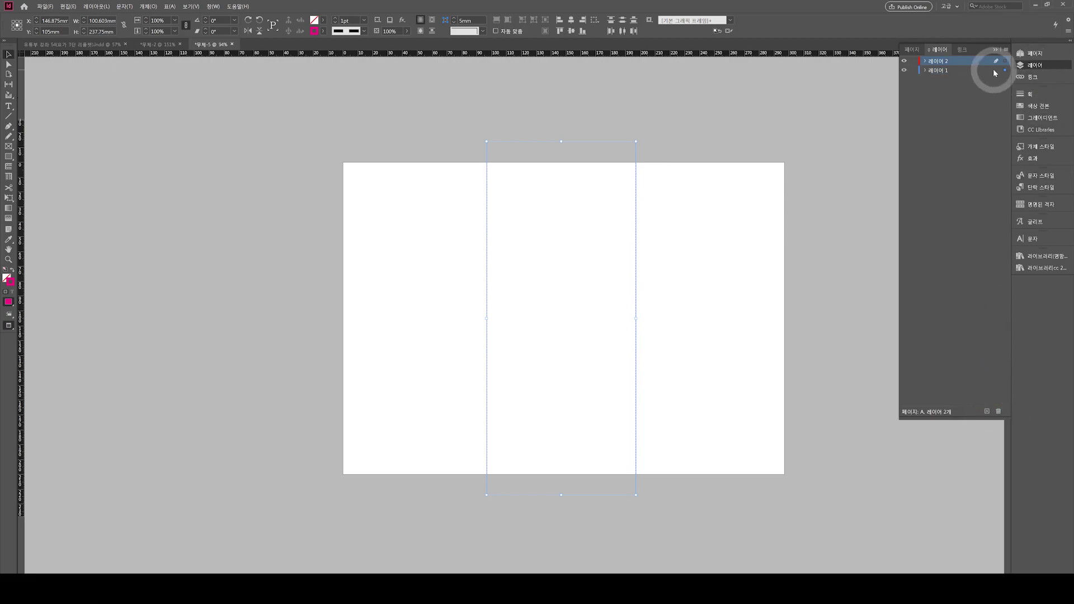
drag(1005, 72, 1006, 68)
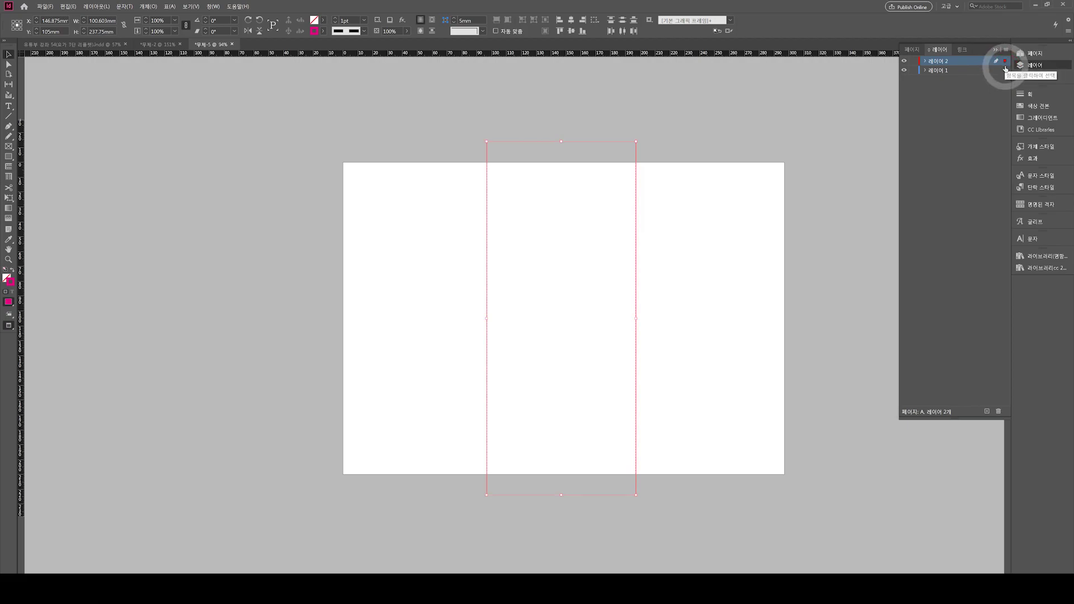
key(F12)
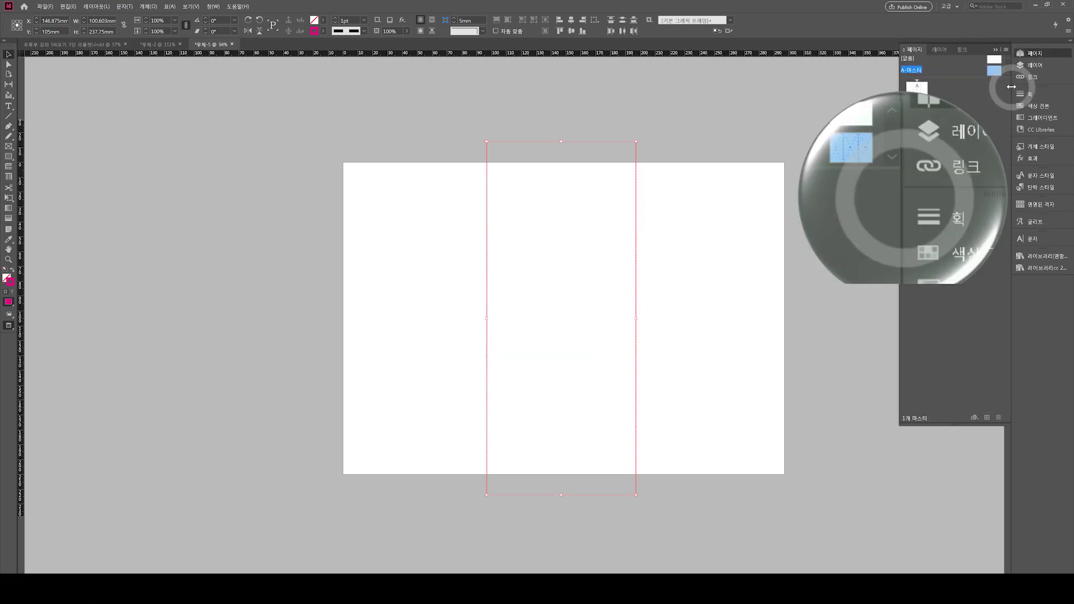
click(1044, 54)
click(1044, 54)
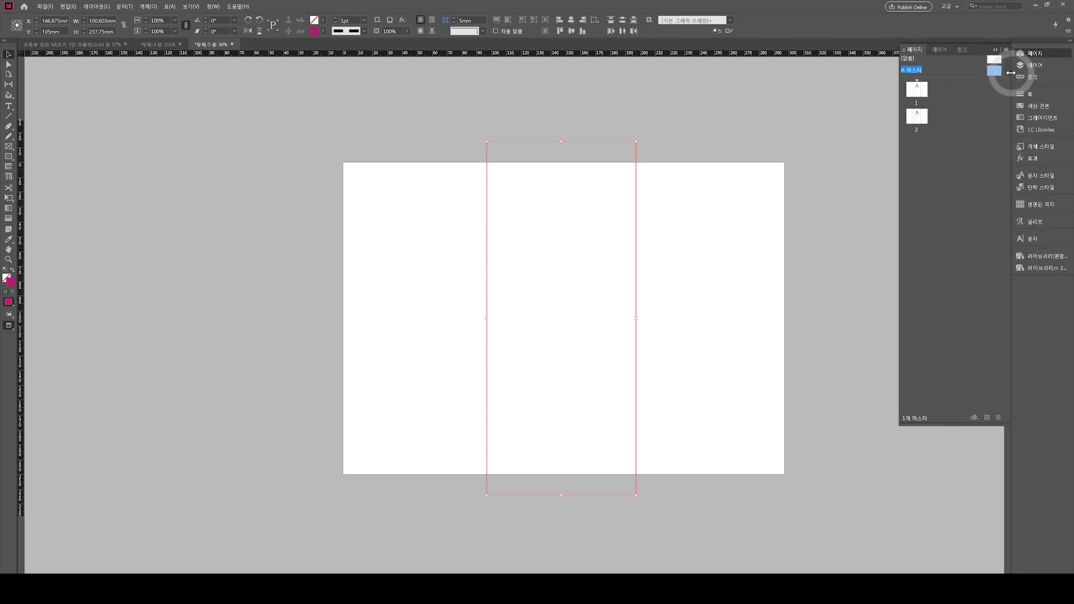
key(ctrl+0)
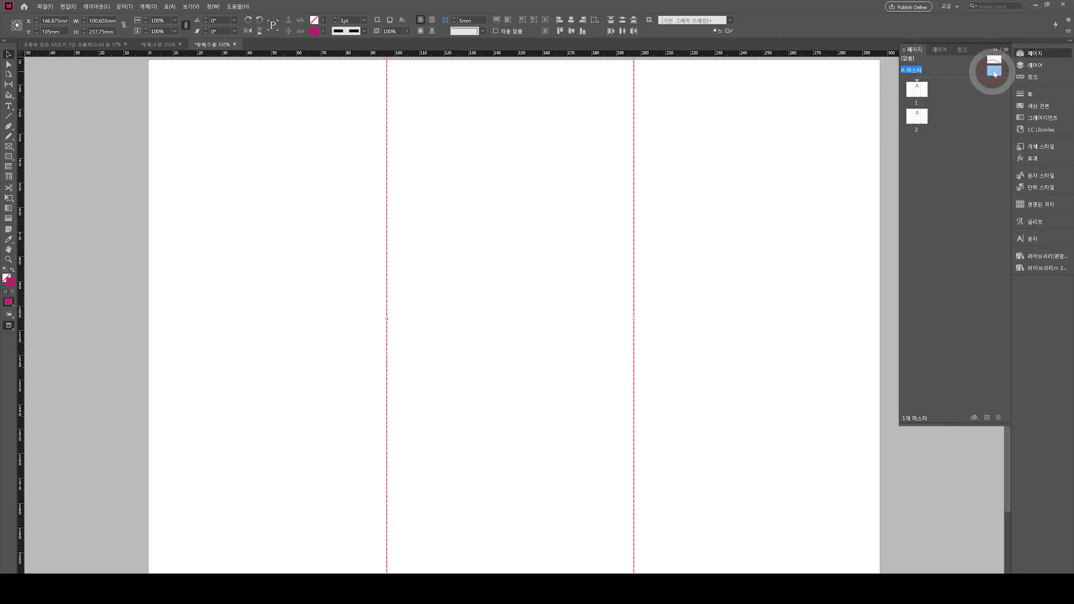
Move the selected fold lines to layer 레이어 1 and return them to layer 레이어 2.
click(1033, 66)
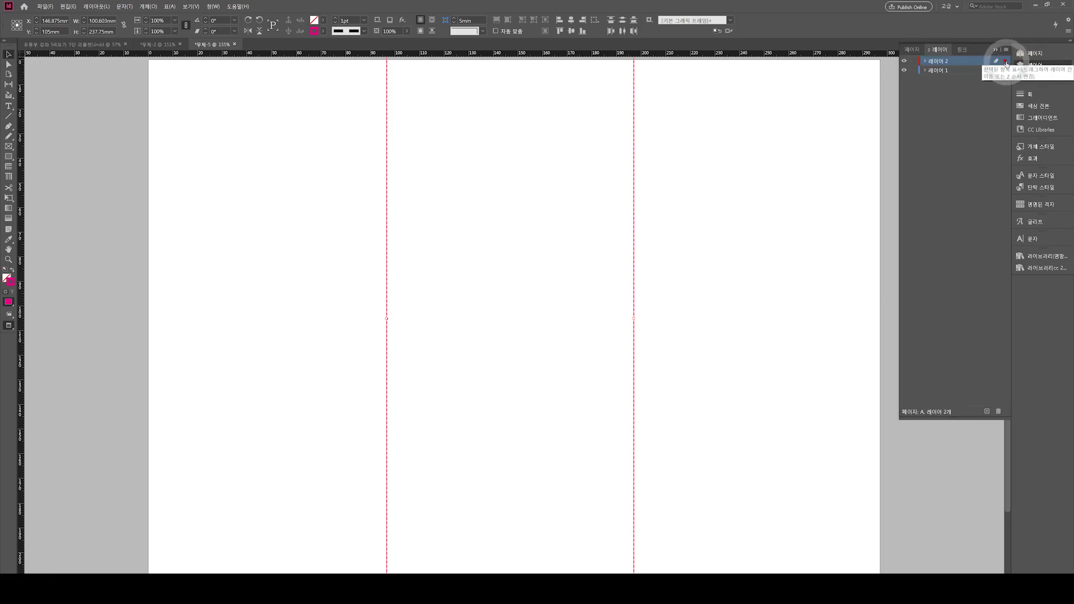
click(1006, 64)
click(1006, 70)
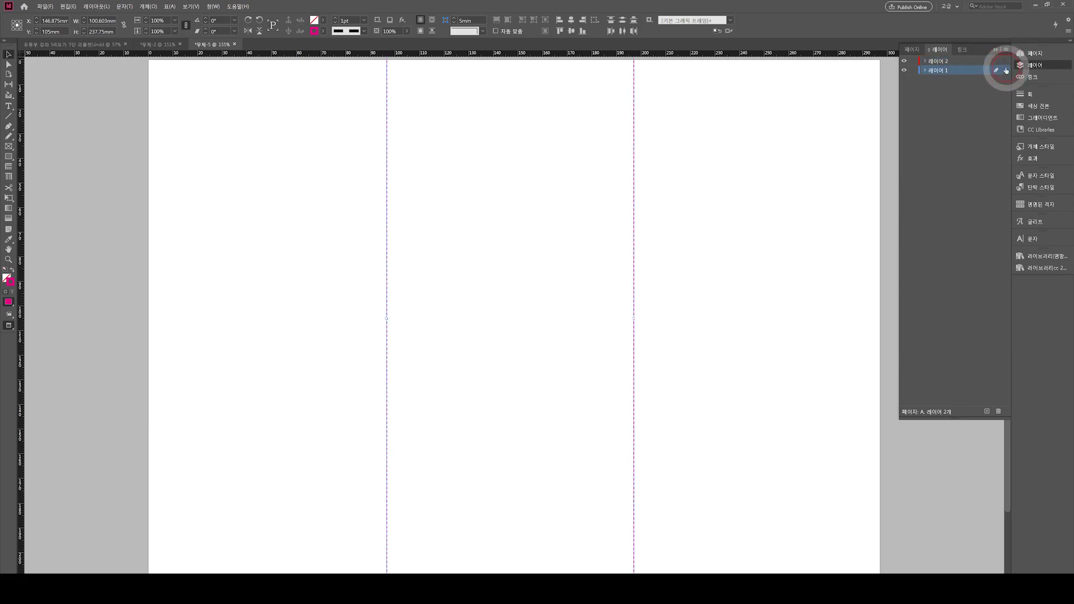
click(1006, 62)
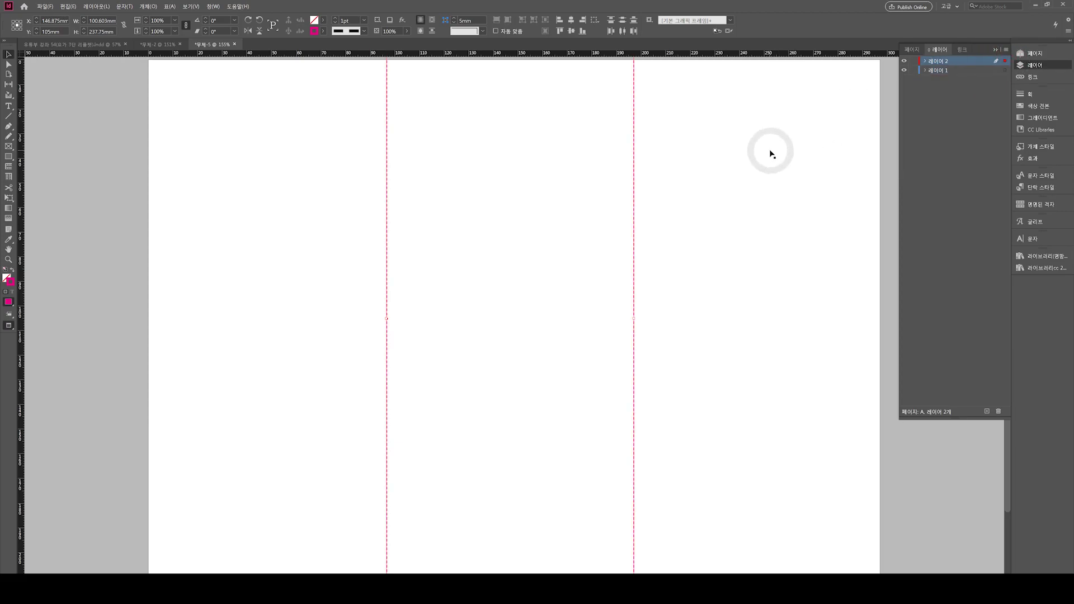
Deselect the fold lines and rename layer 레이어 2 as 접지선.
ctrl+alt+shift+click(778, 150)
click(628, 104)
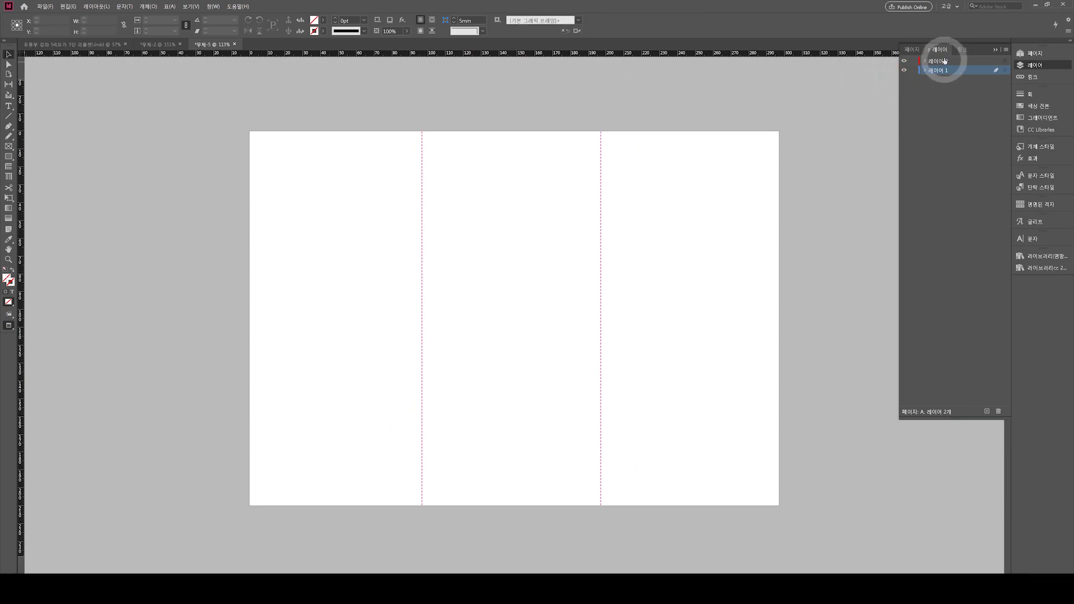
double_click(941, 64)
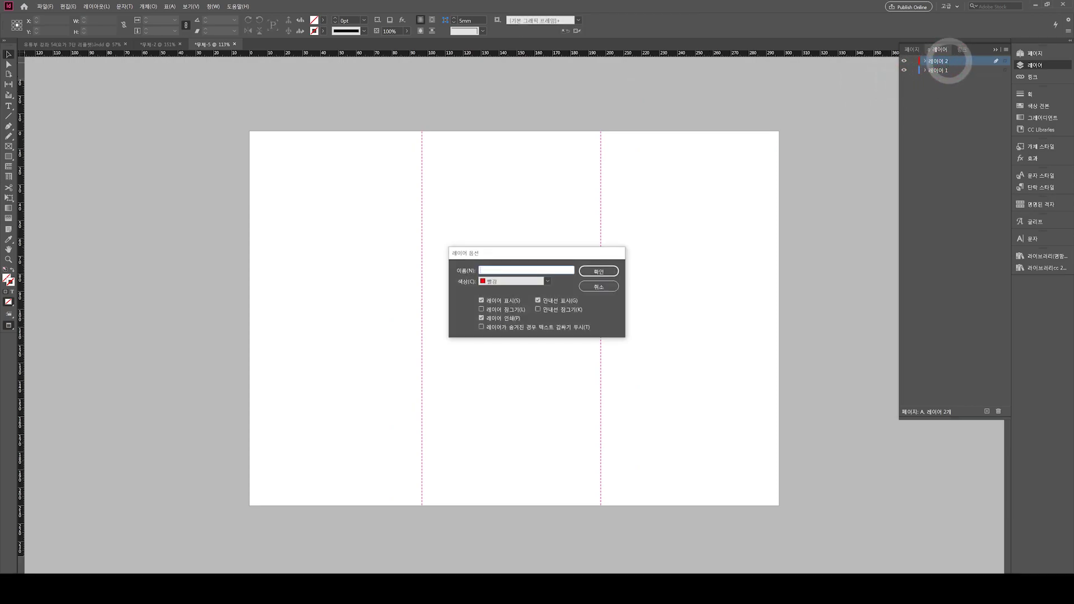
key(Return)
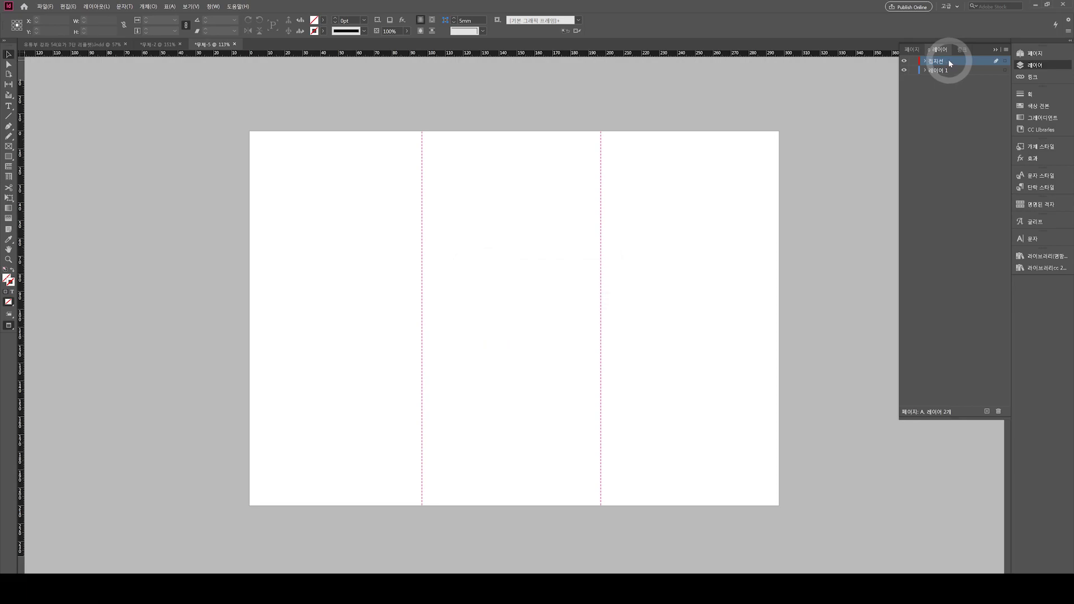
click(749, 98)
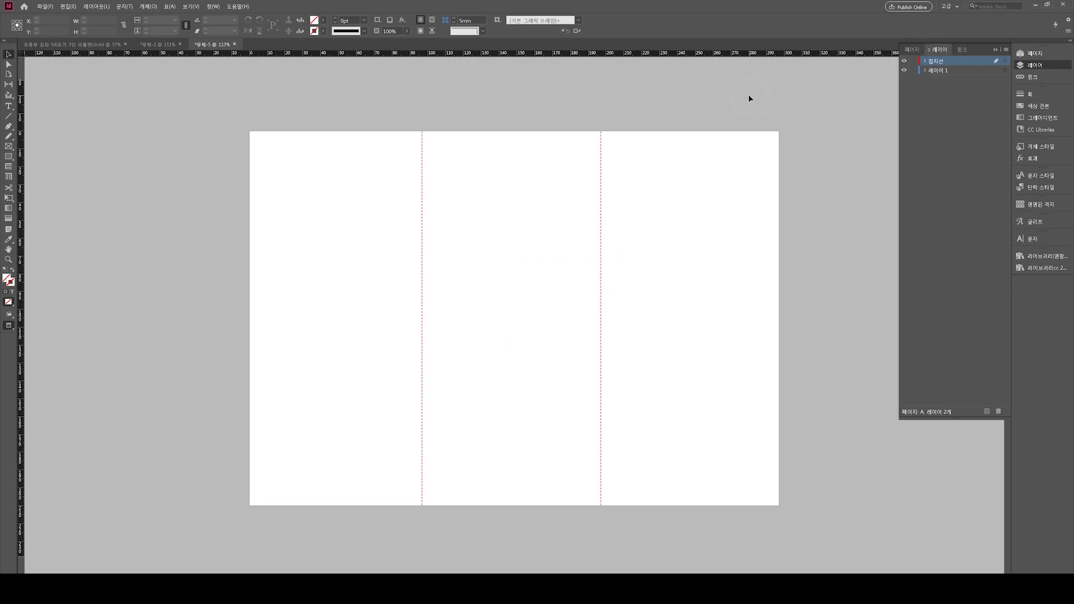
Duplicate the A-마스터 master spread.
click(1045, 54)
drag(992, 69, 999, 76)
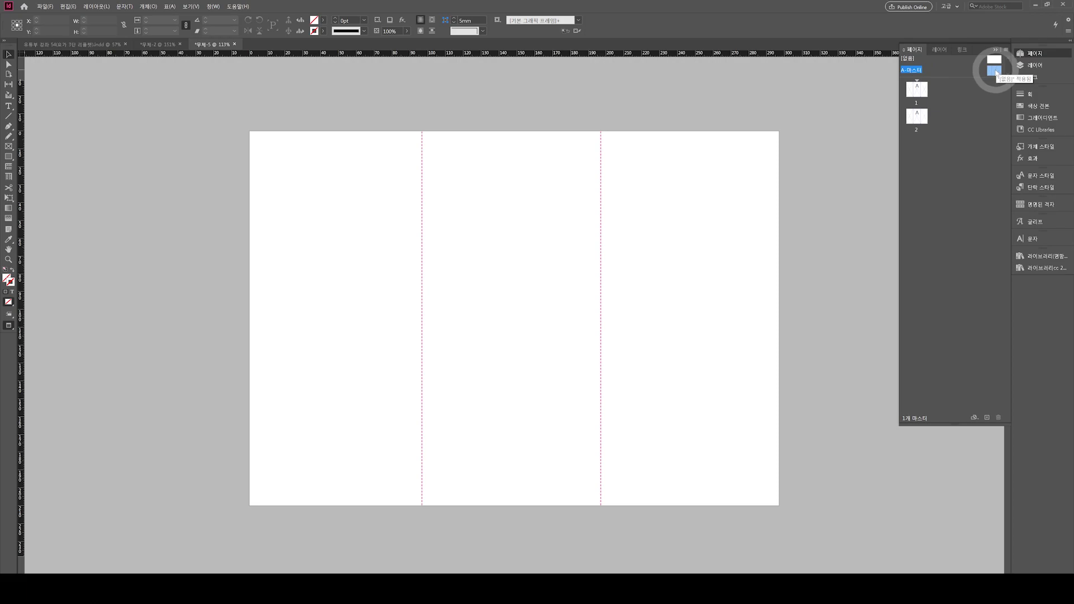
right_click(995, 75)
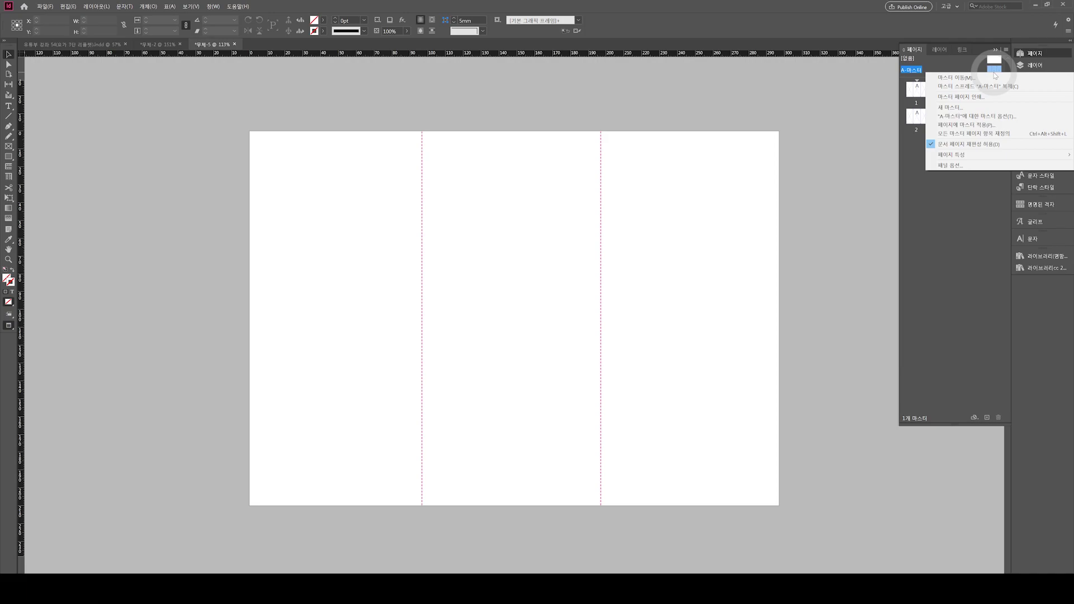
key(c)
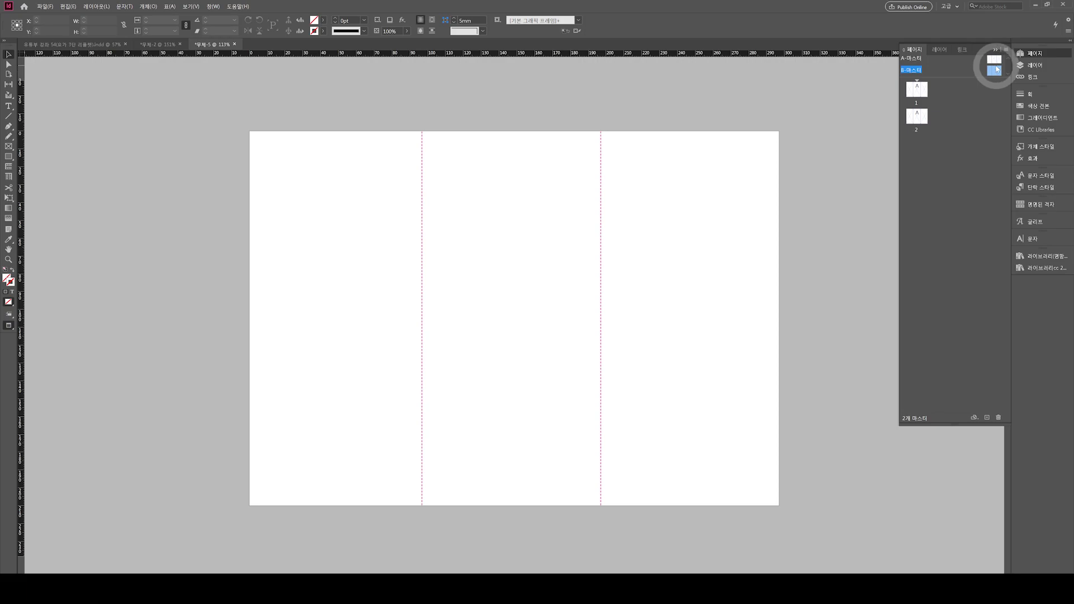
click(844, 82)
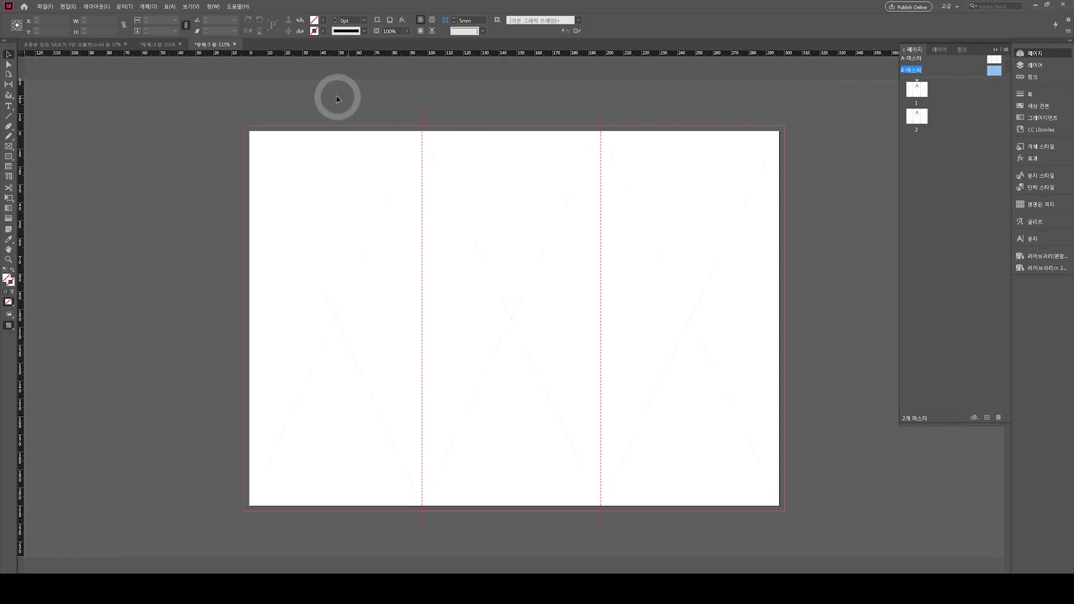
Select all frames and fold lines on the duplicated master spread and rotate them together by 180°.
drag(991, 60, 912, 68)
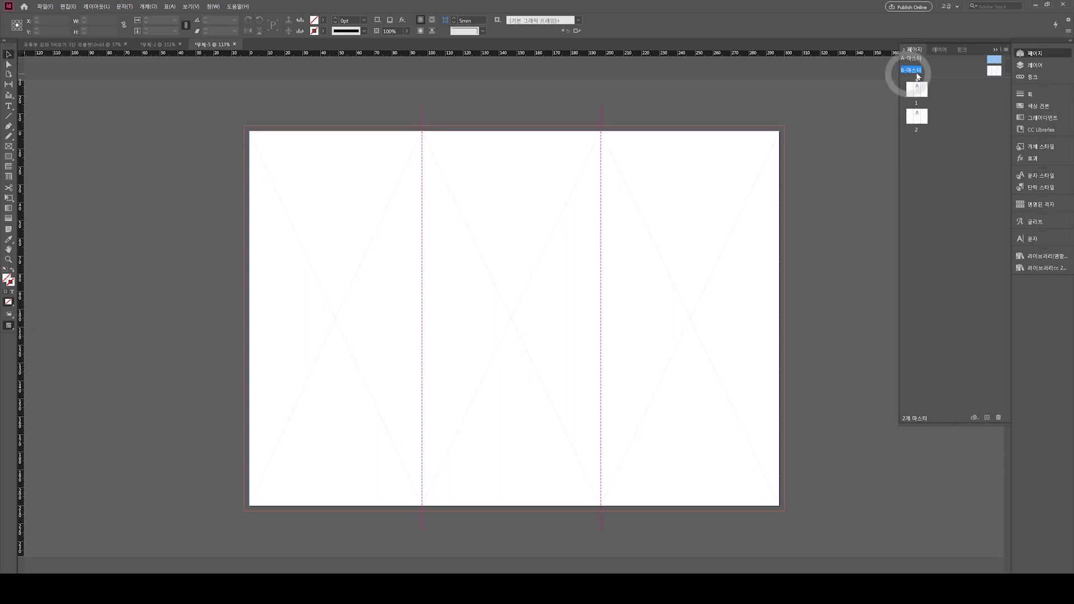
click(355, 106)
drag(356, 106, 751, 336)
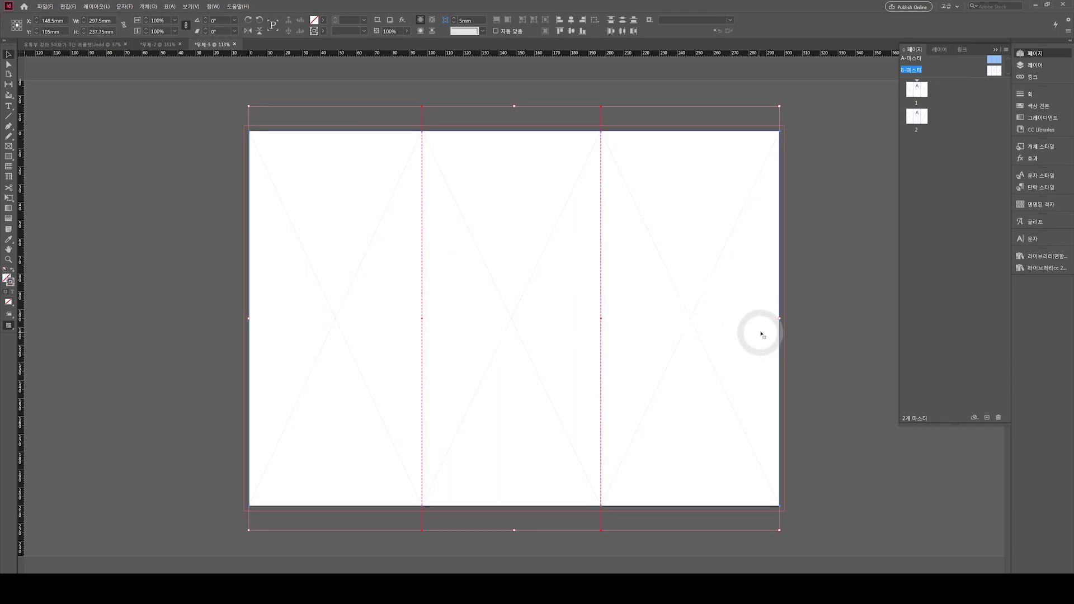
click(1045, 67)
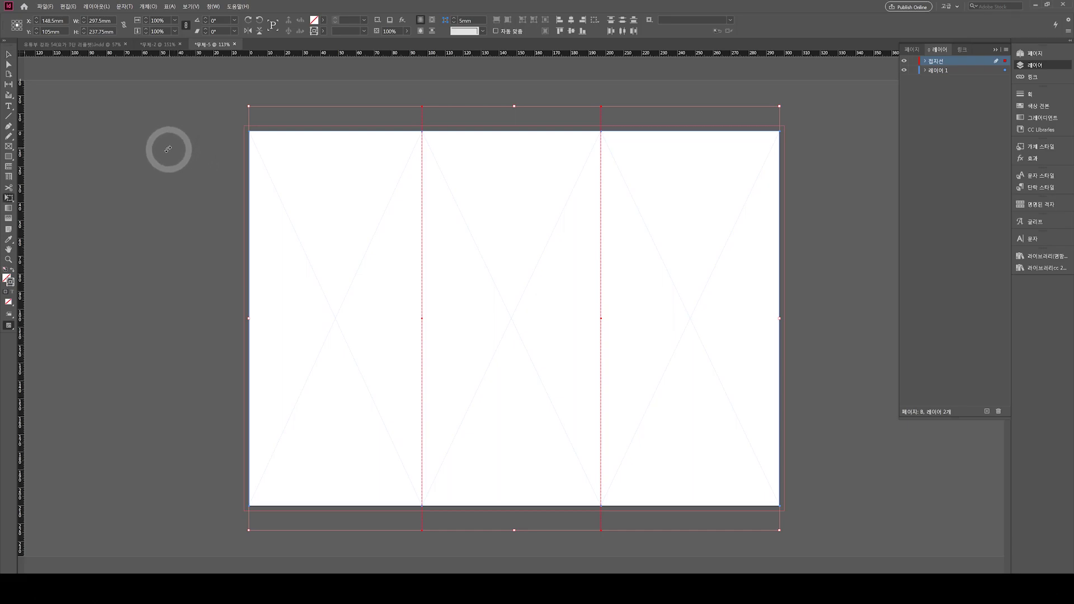
drag(161, 154, 728, 399)
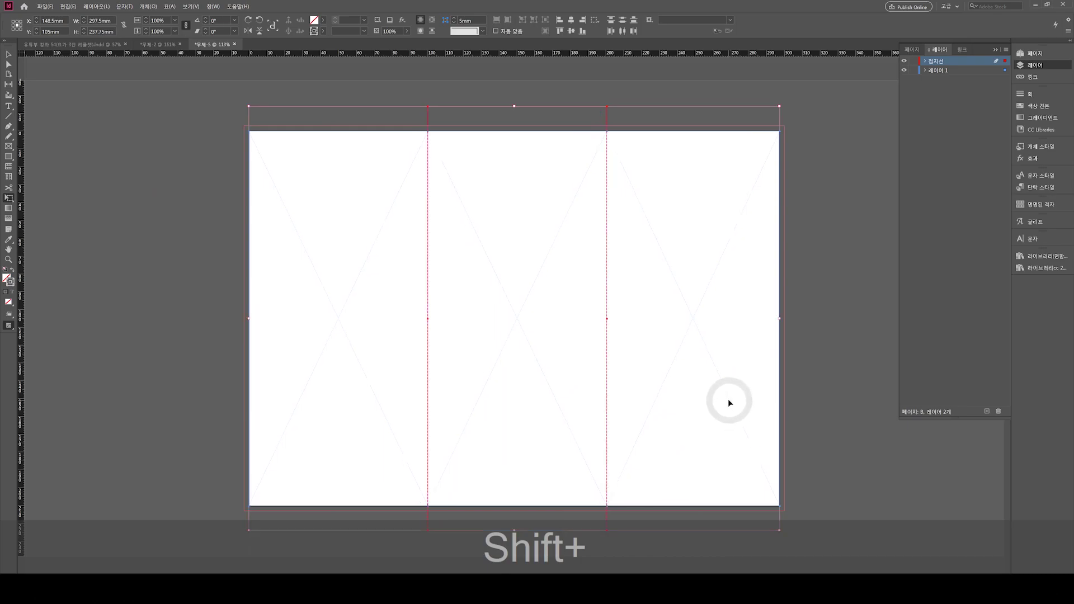
key(shift+v)
Undo the rotation and the duplication of the master spread.
key(ctrl+z)
key(ctrl+z)
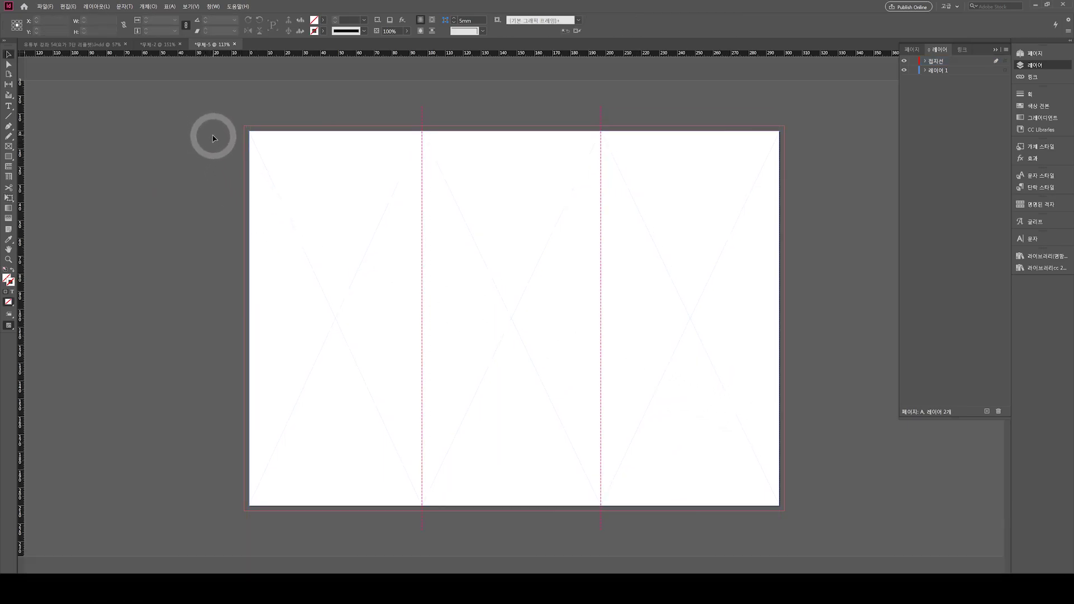
click(602, 307)
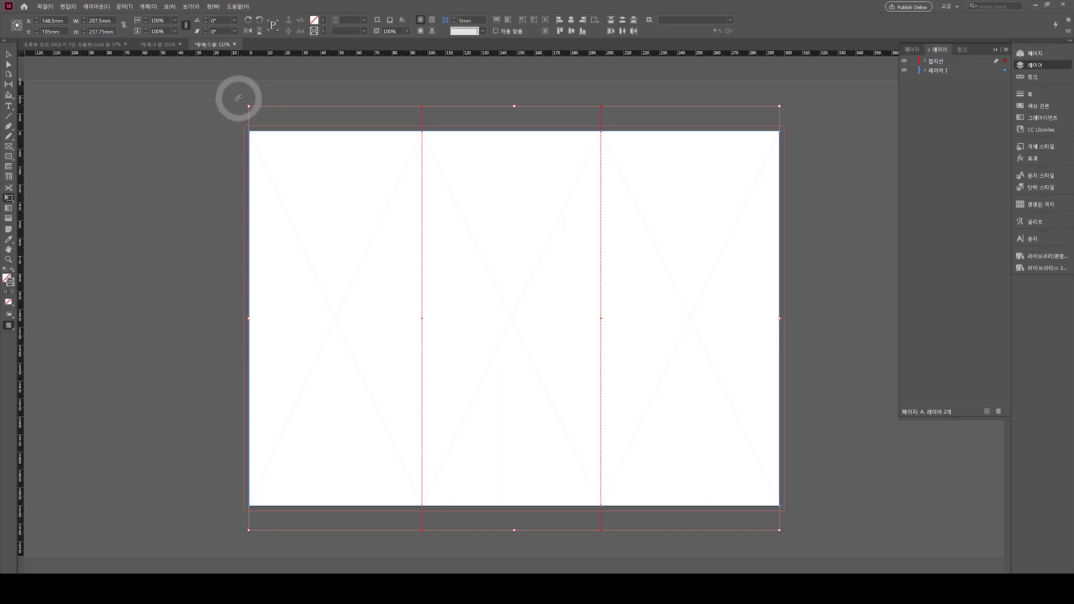
key(ctrl+z)
key(ctrl+z)
Rotate all frames and fold lines on A-마스터 together by 180° and deselect them.
drag(239, 98, 767, 425)
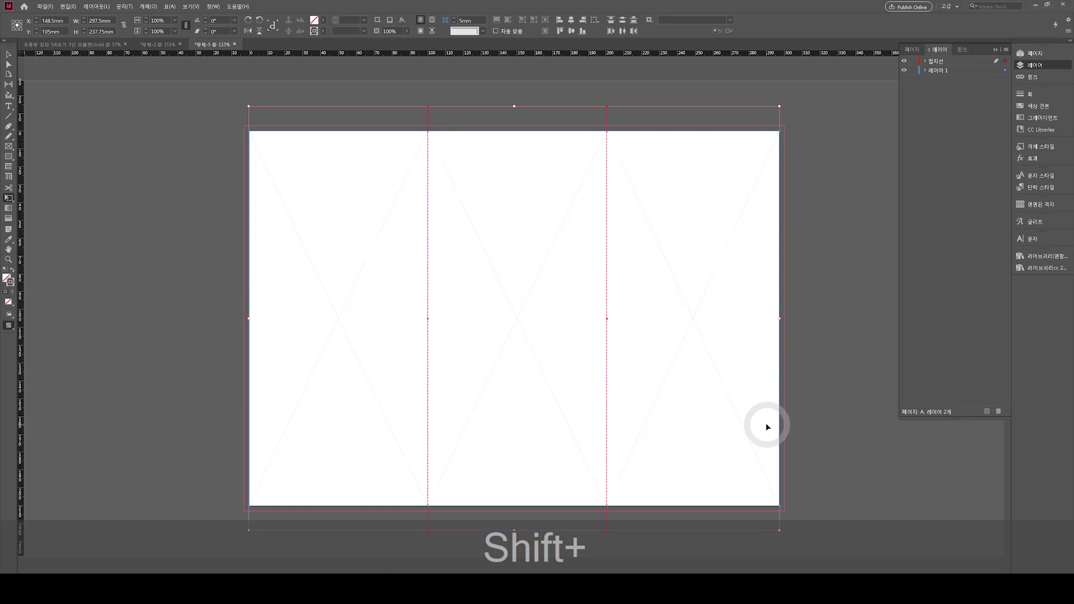
click(431, 263)
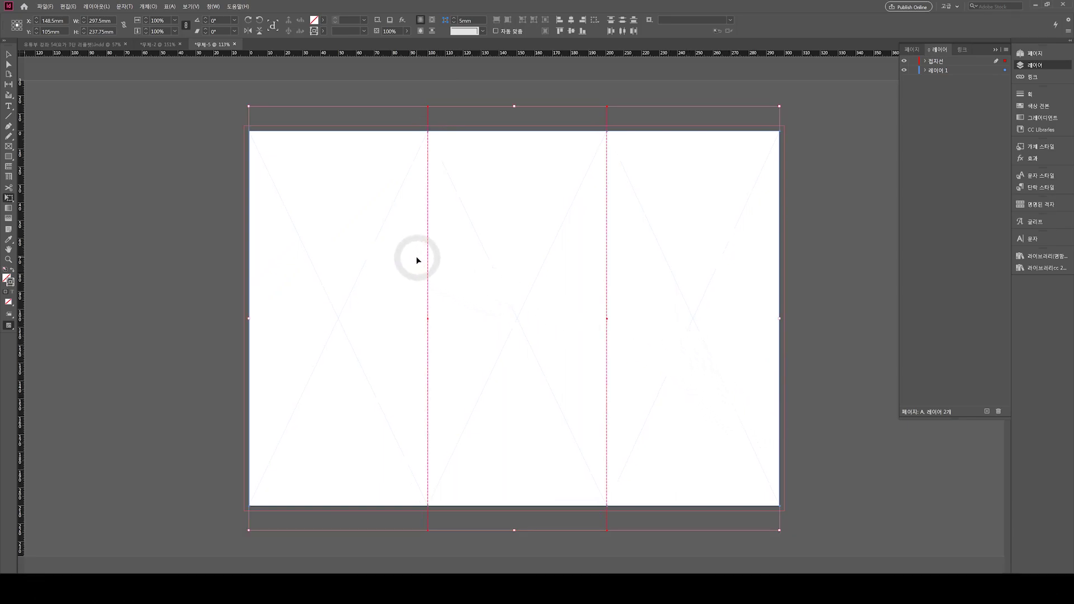
click(149, 278)
click(283, 254)
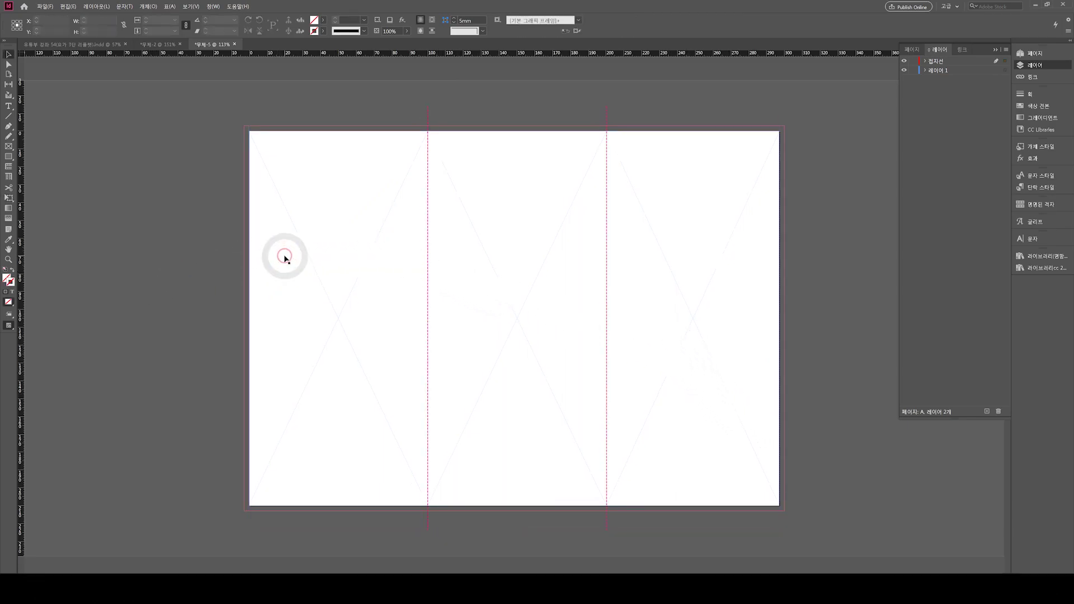
click(198, 245)
Check the list of master pages and undo the 180° rotation on A-마스터.
click(937, 107)
click(1035, 54)
click(995, 70)
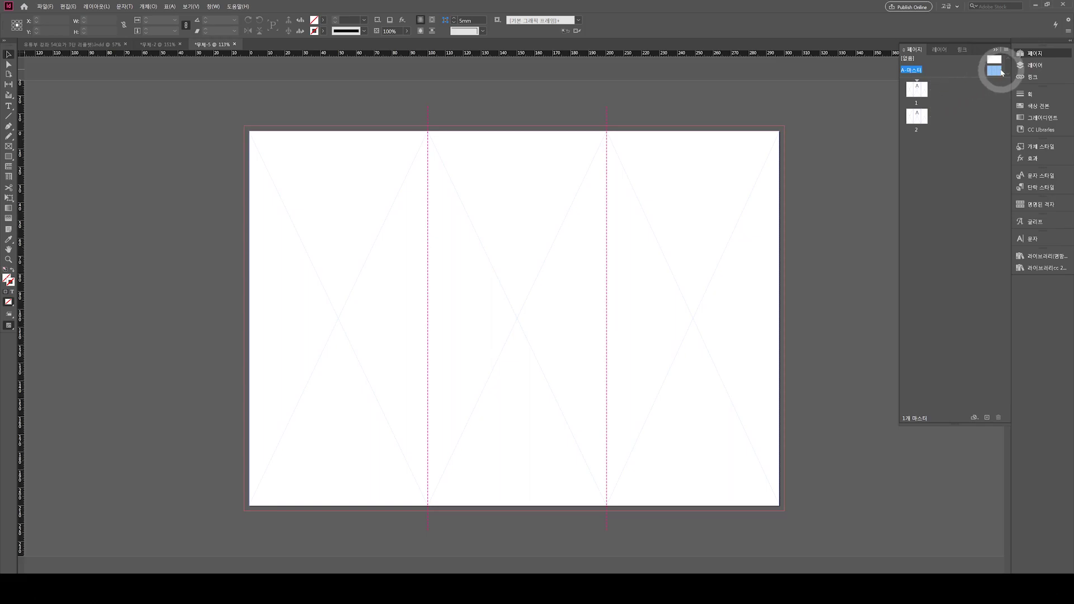
drag(1000, 75, 996, 76)
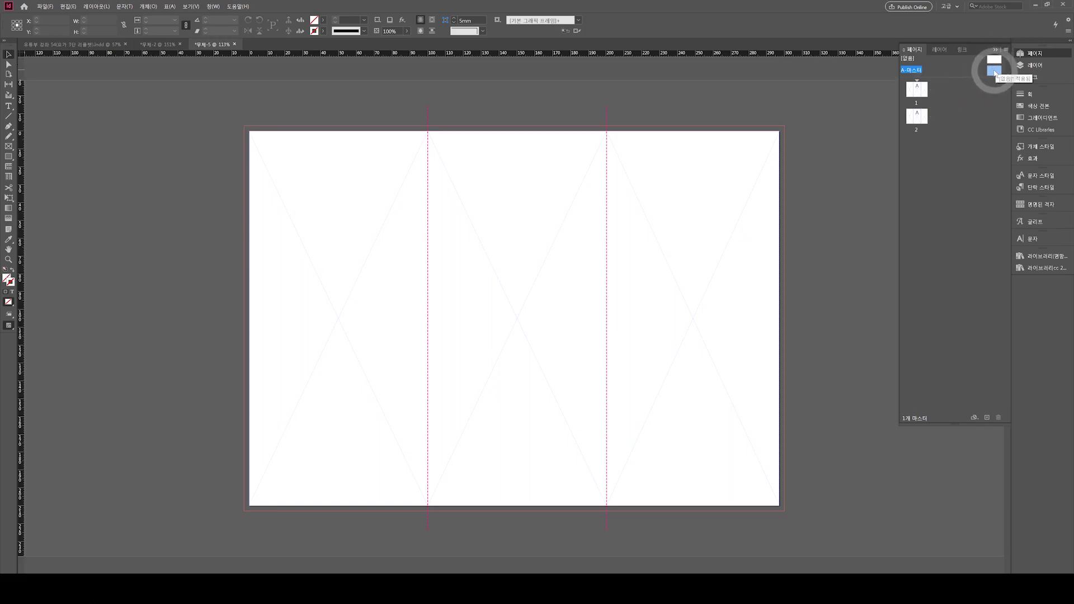
click(281, 281)
key(ctrl+z)
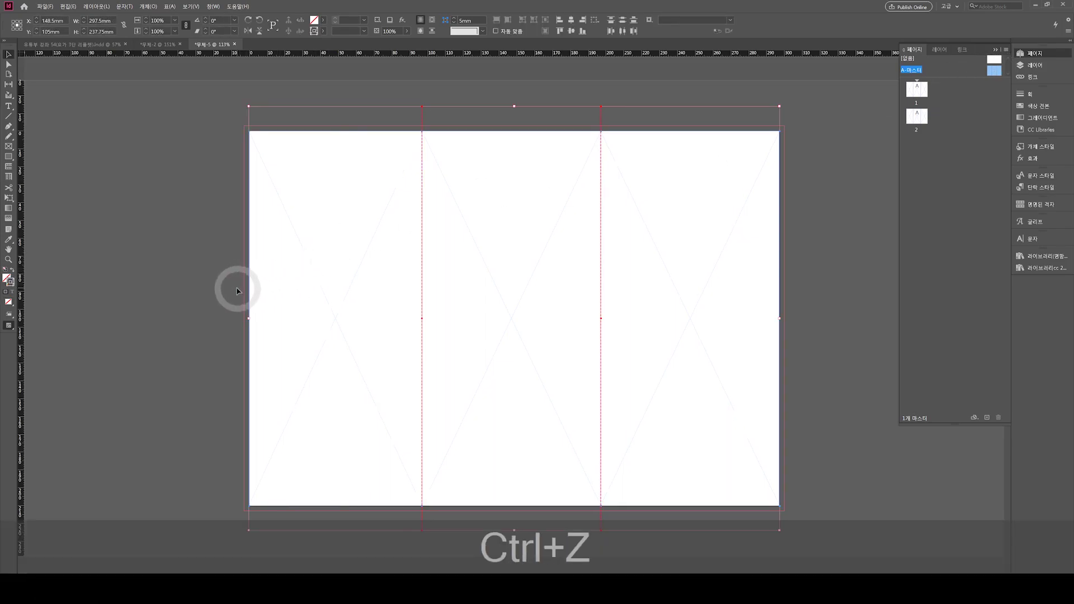
key(ctrl+z)
click(300, 268)
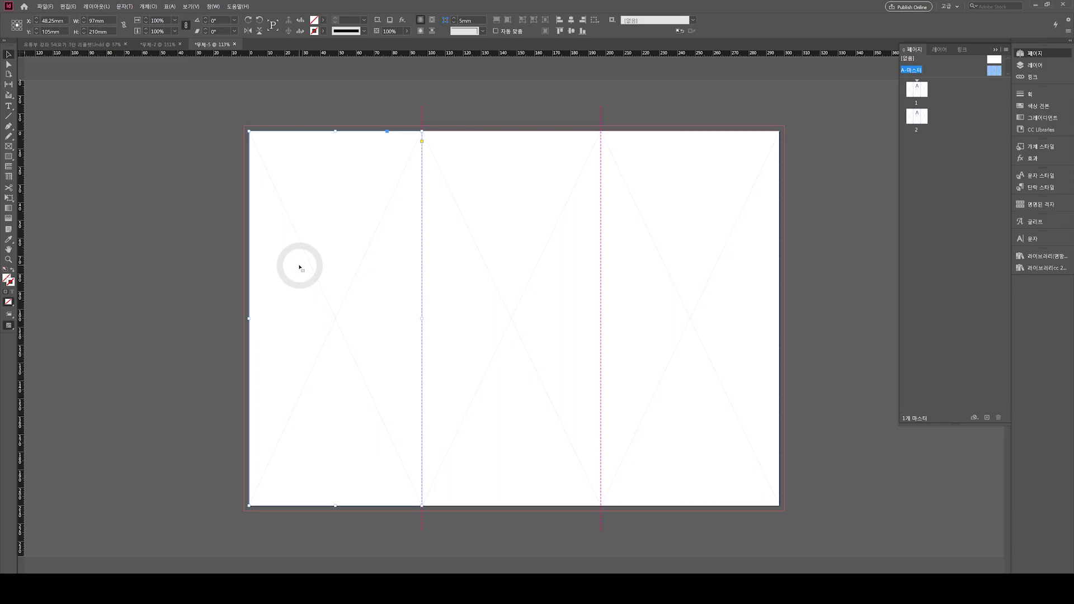
Duplicate the A-마스터 spread and rotate all frames and fold lines on the copy together by 180°.
right_click(1006, 73)
click(959, 90)
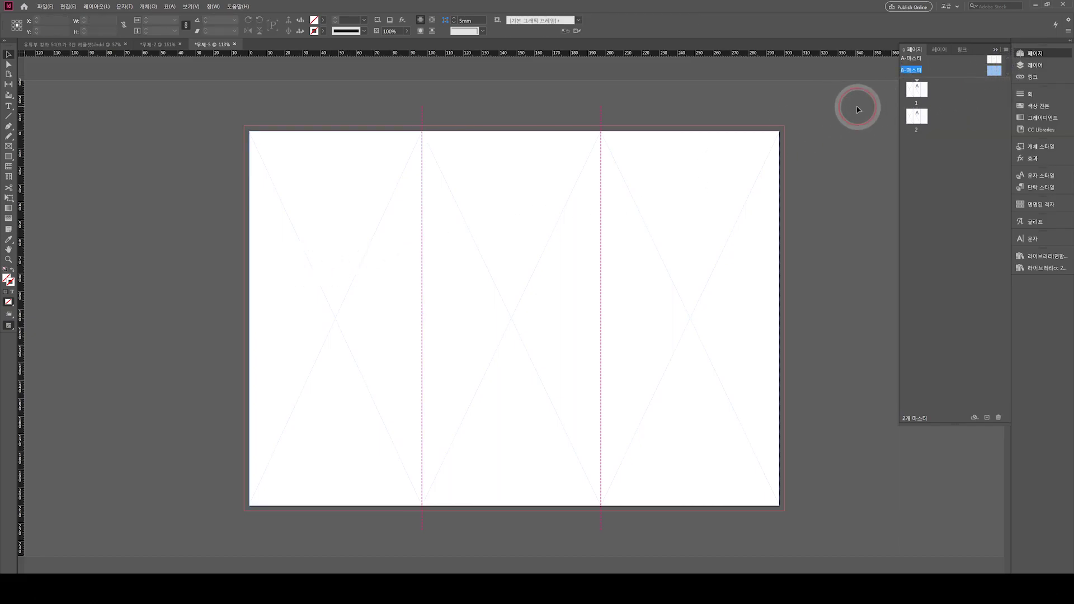
drag(177, 196, 727, 376)
key(e)
drag(192, 292, 658, 403)
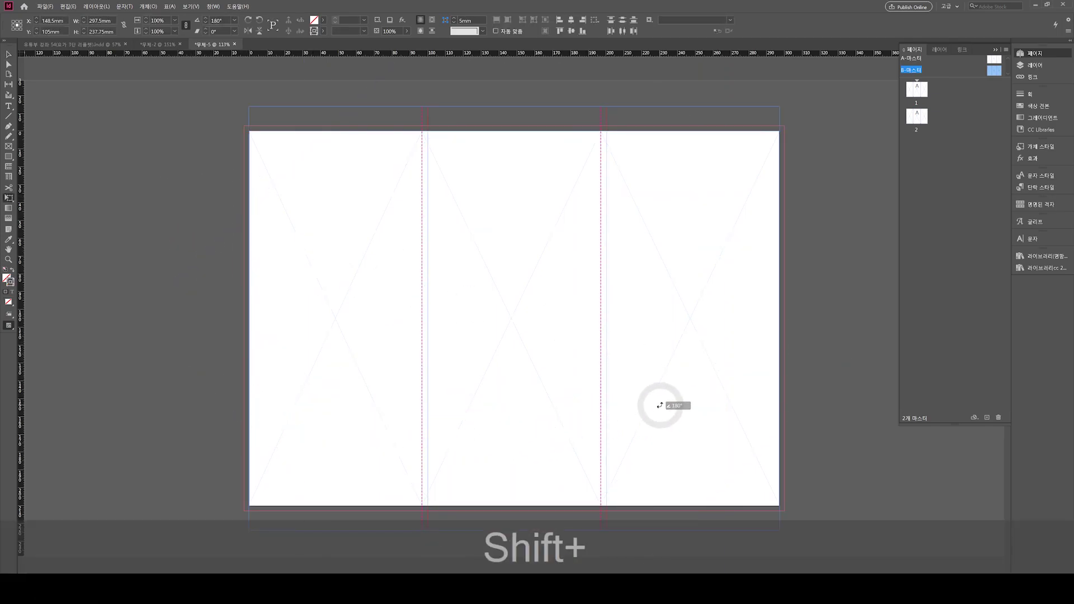
key(shift+v)
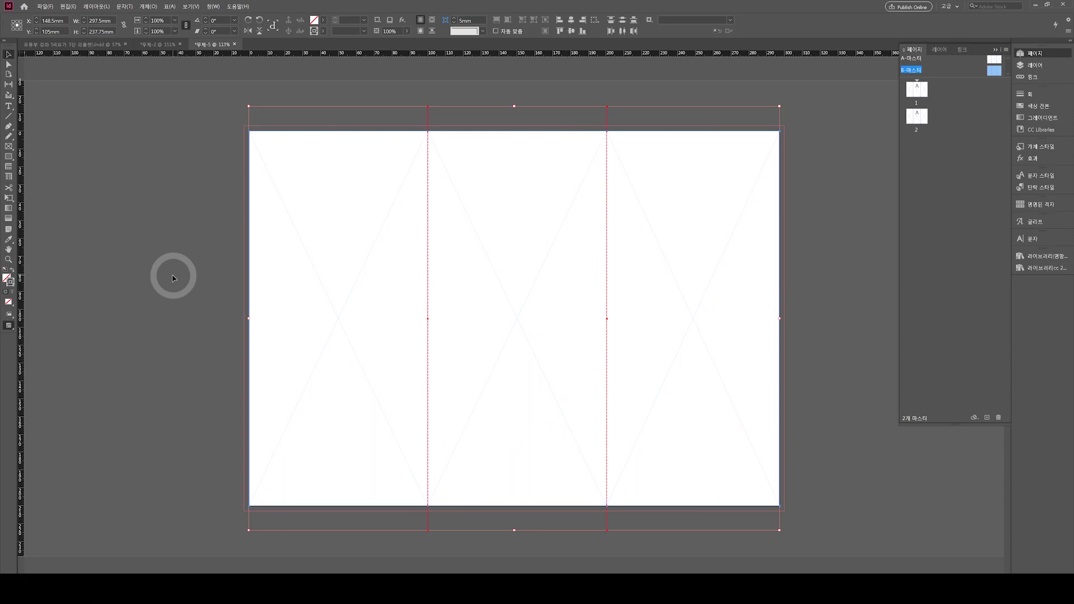
Check the widths of the three frames on the duplicated master spread.
click(328, 240)
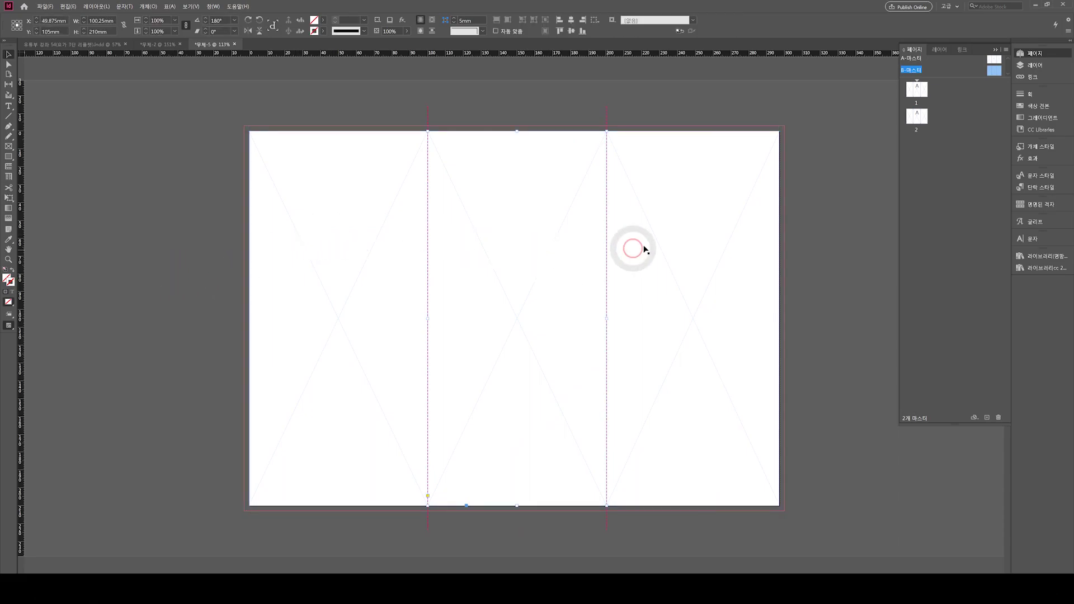
click(769, 259)
click(336, 252)
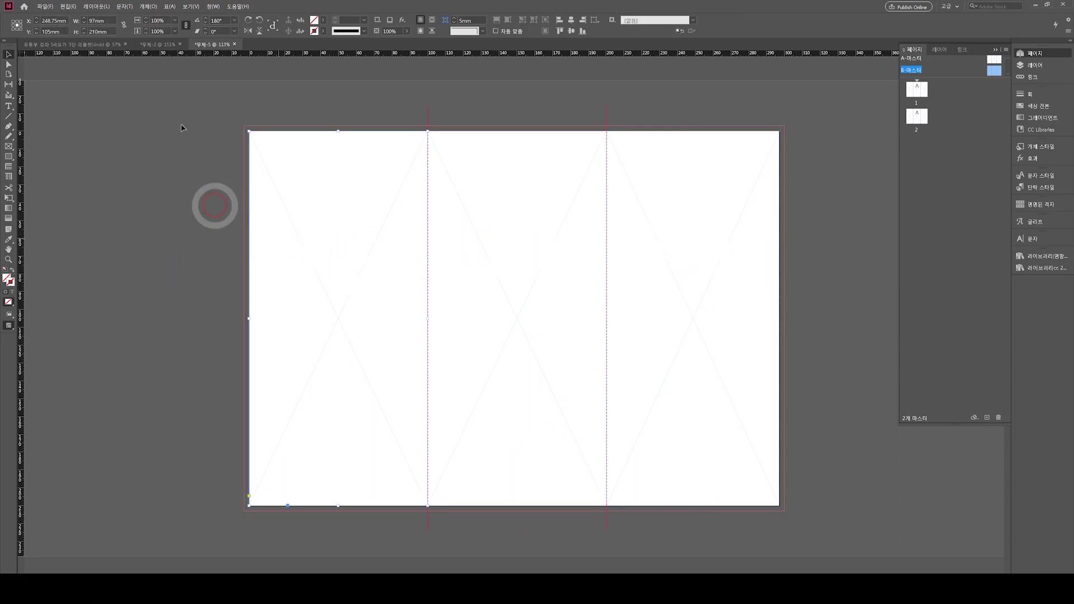
Set the left frame's width to 100 mm on the duplicated master and check the middle frame's width.
double_click(90, 22)
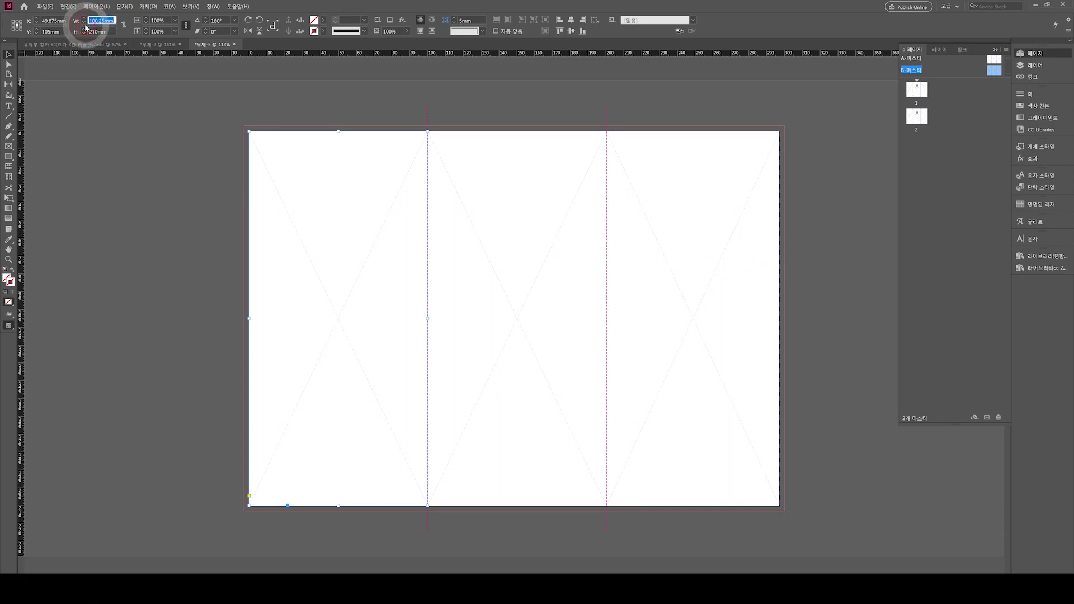
text(100)
key(Return)
click(489, 199)
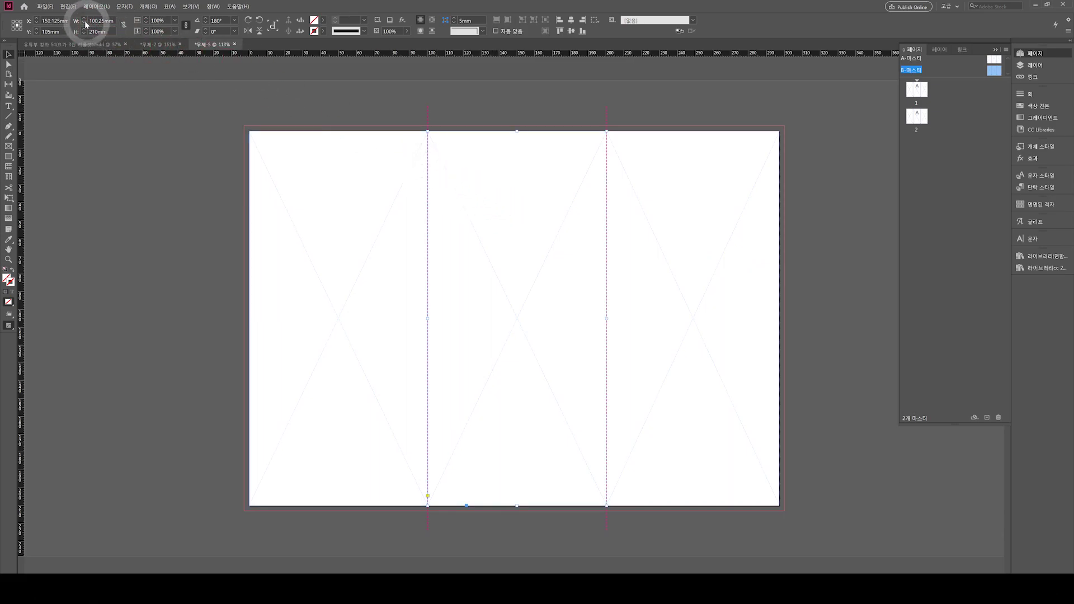
click(146, 269)
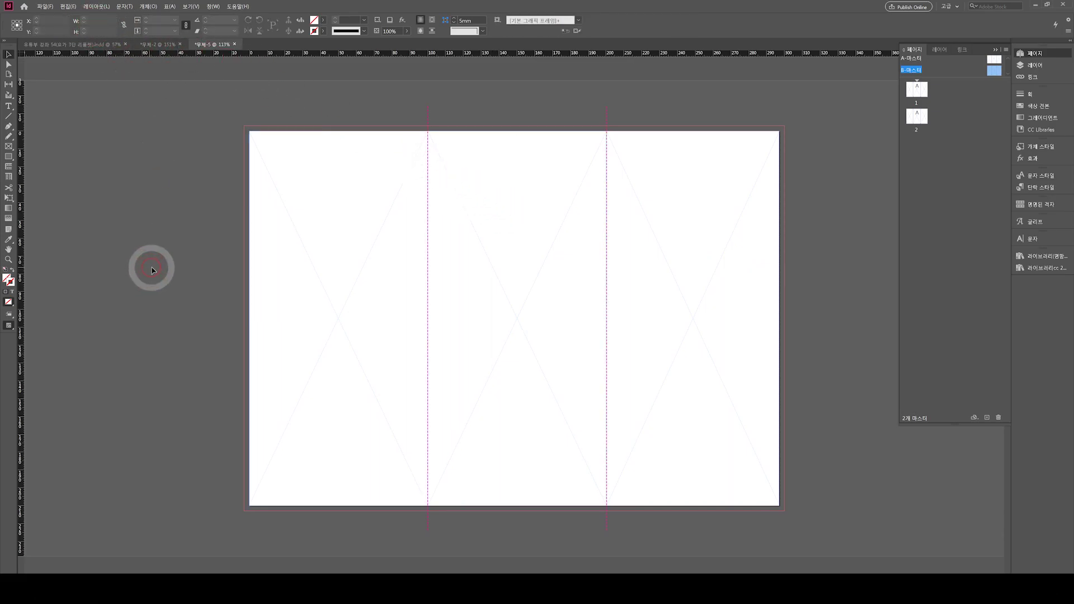
Rename the fold-line layer 레이어 2 as 접지선 and lock it.
click(672, 108)
click(758, 126)
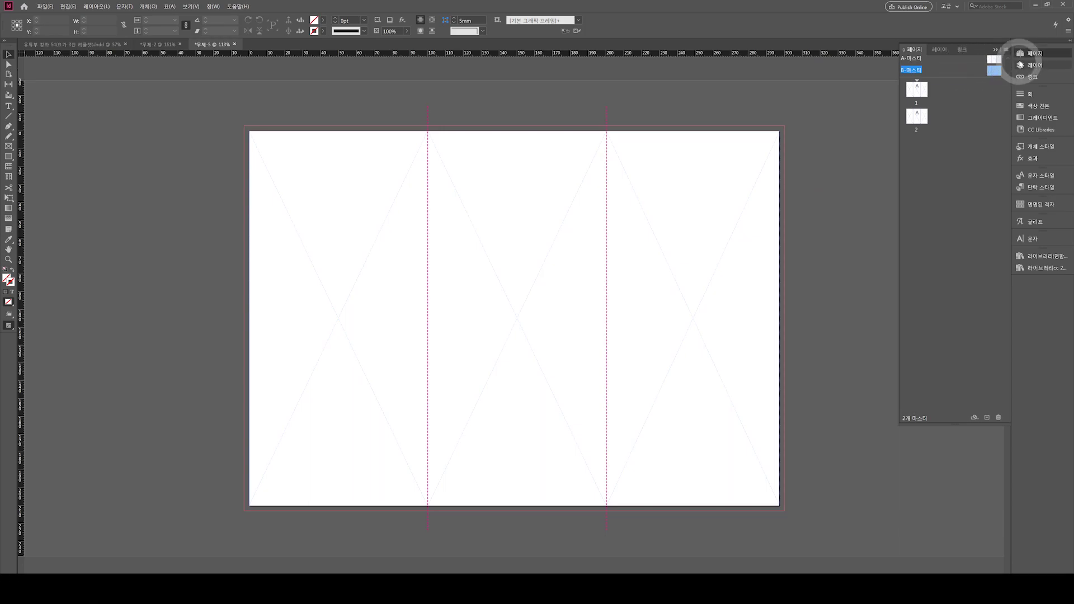
click(1034, 65)
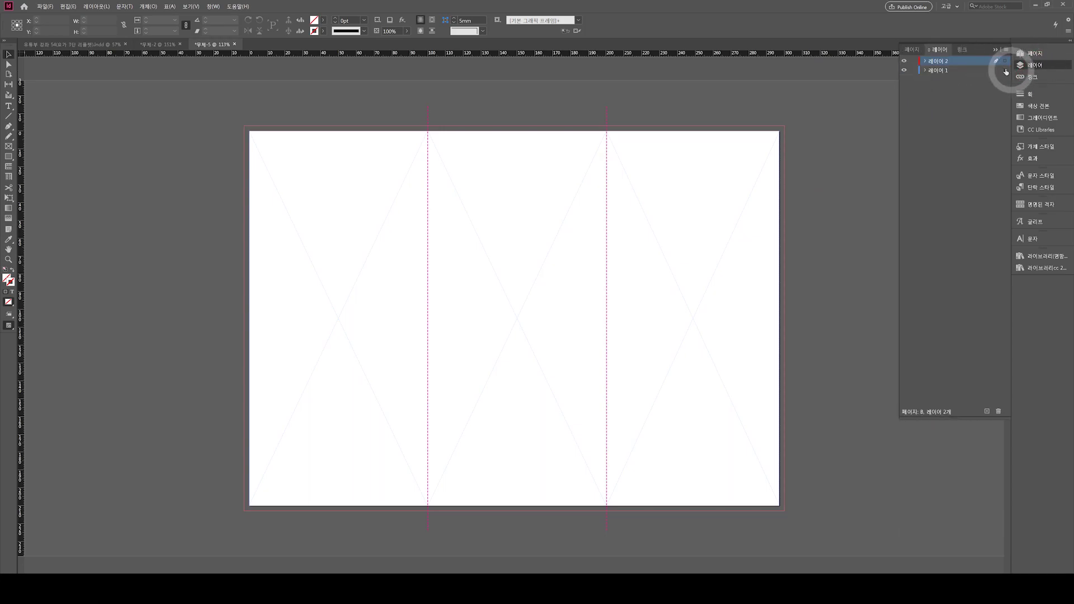
click(1032, 54)
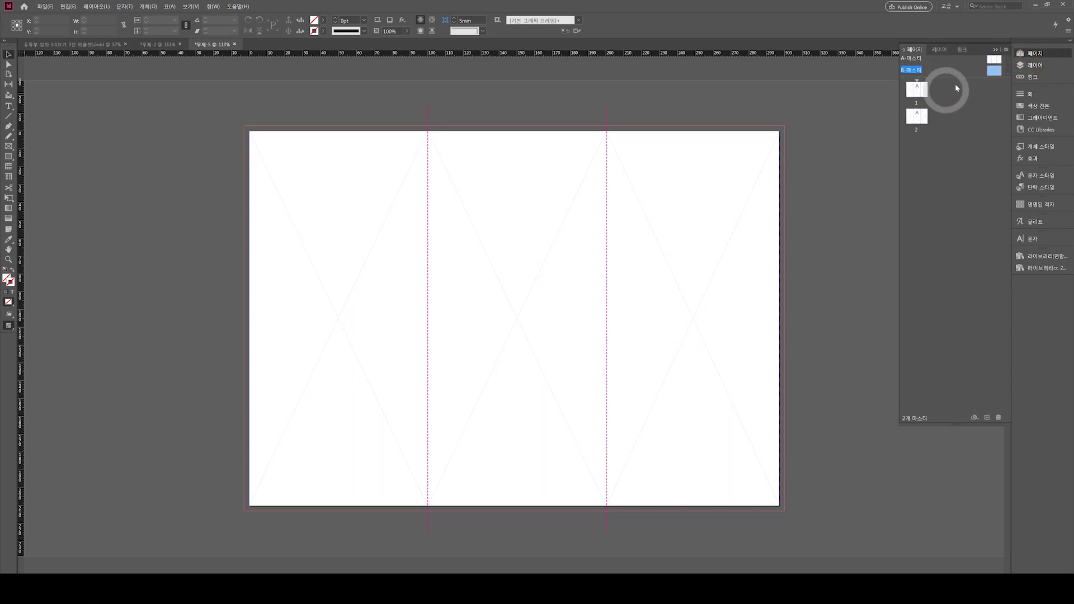
click(1034, 65)
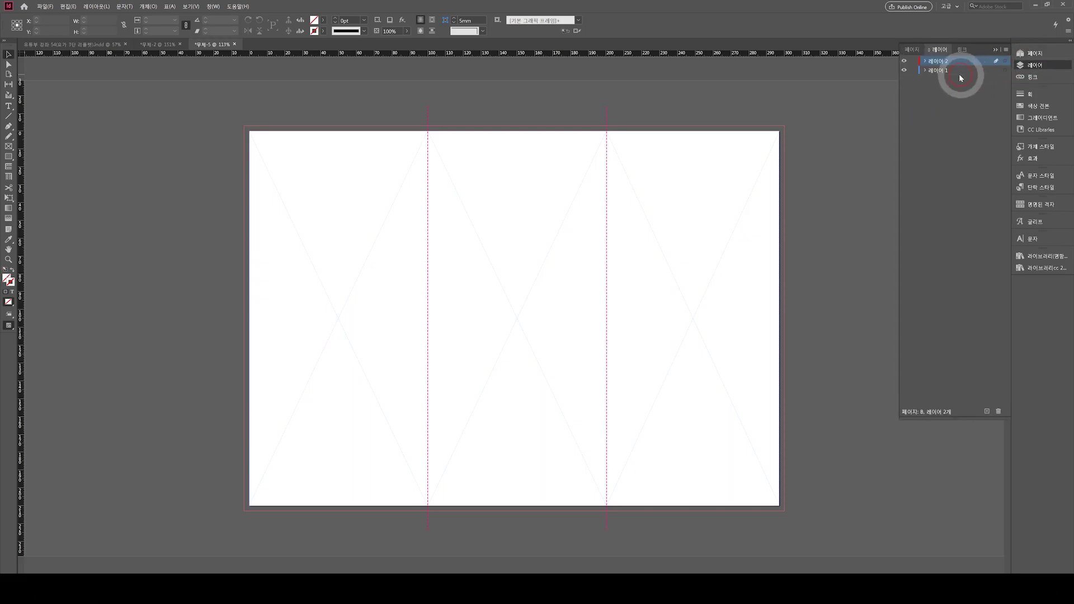
double_click(932, 61)
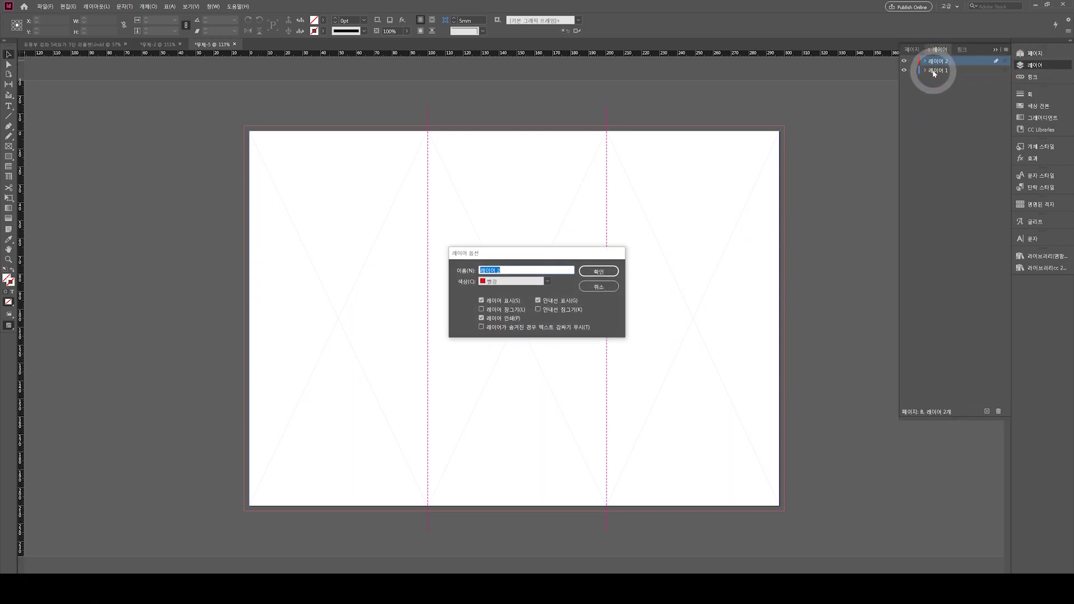
text(접지선)
key(Return)
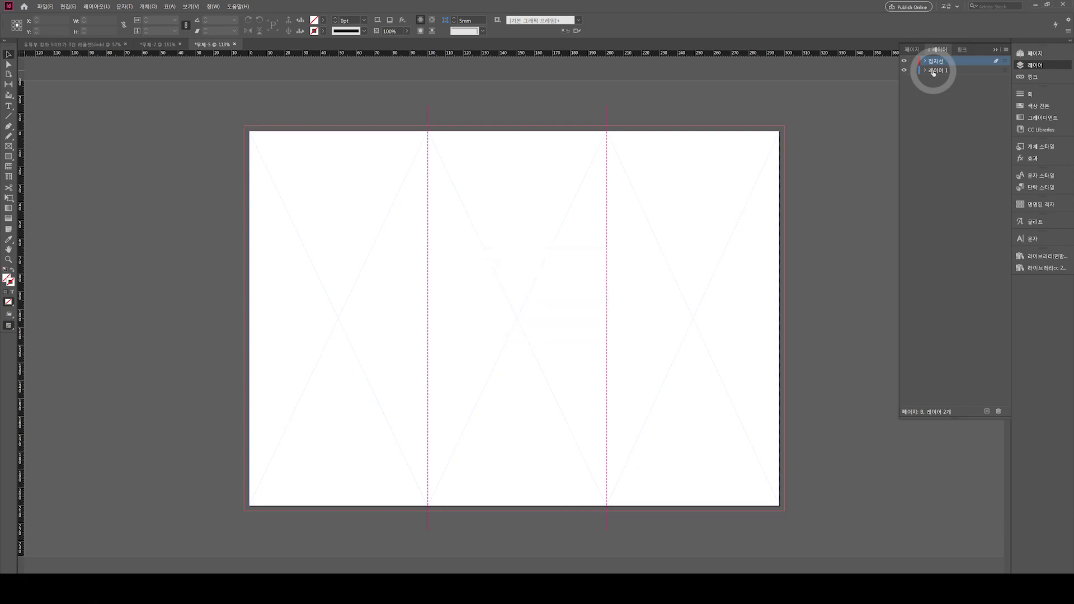
click(914, 61)
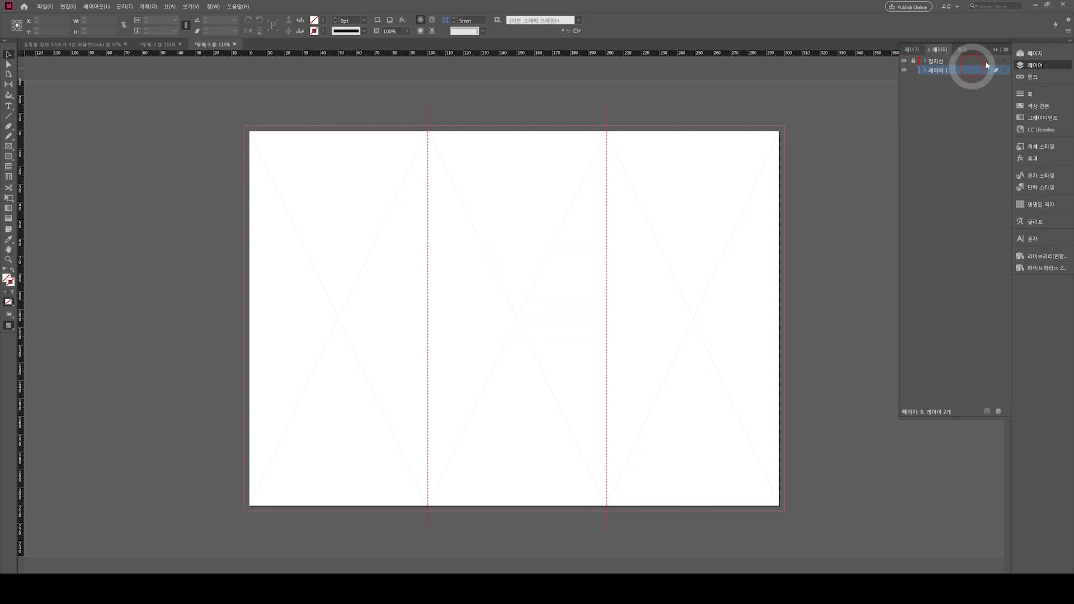
Change the prefix of the A-마스터 master page to A표지.
click(1031, 54)
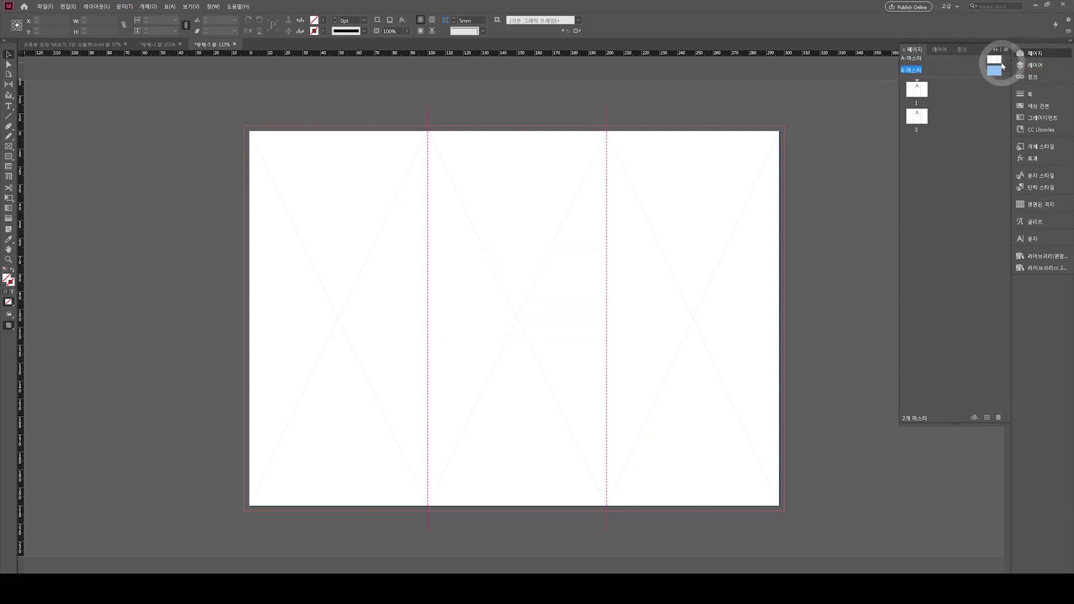
drag(989, 69, 929, 99)
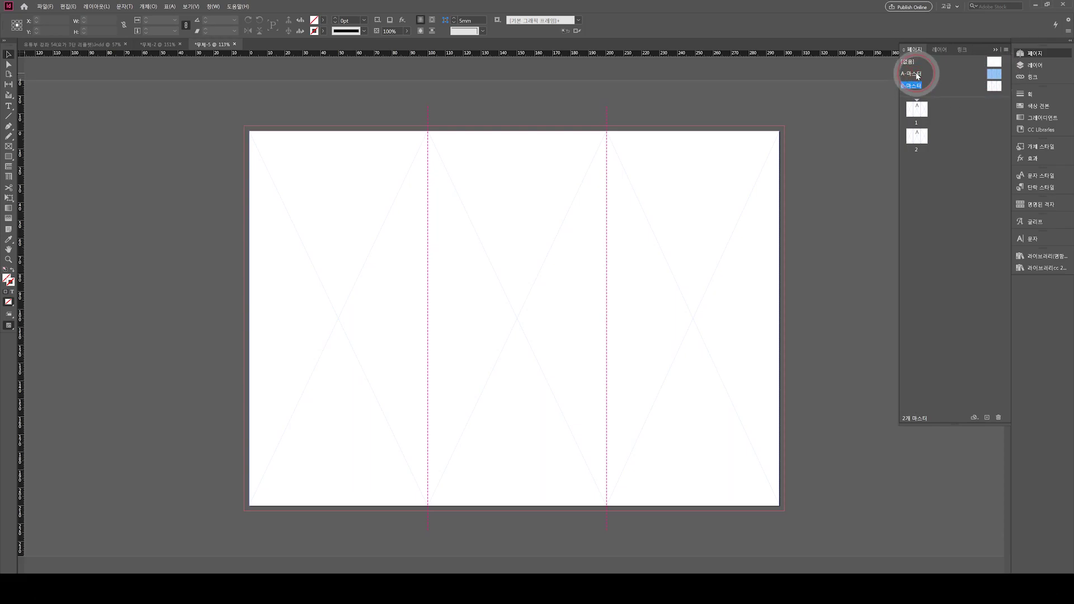
double_click(916, 75)
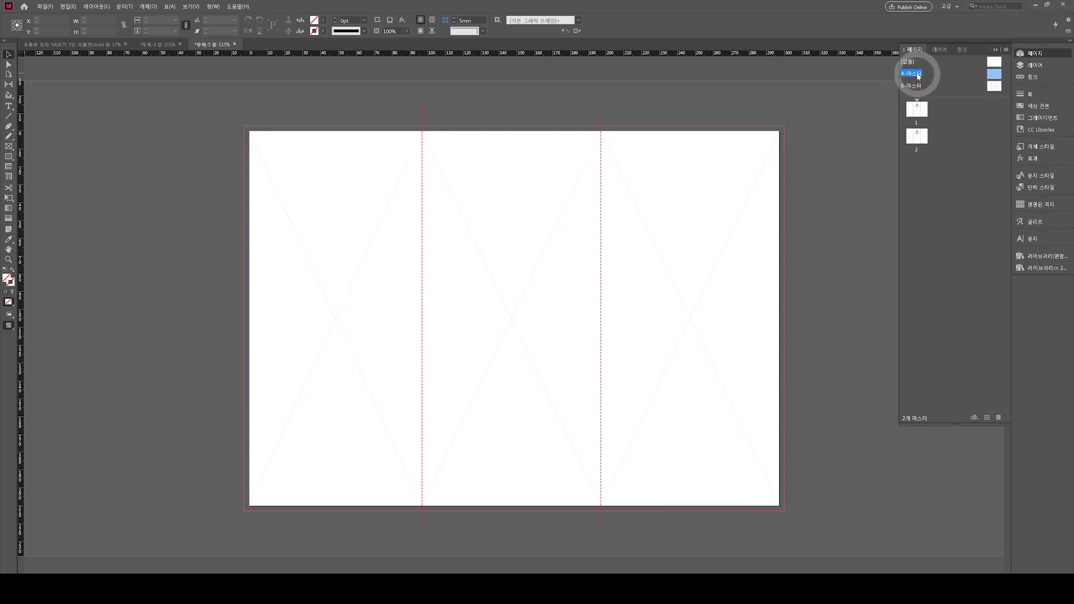
click(1007, 49)
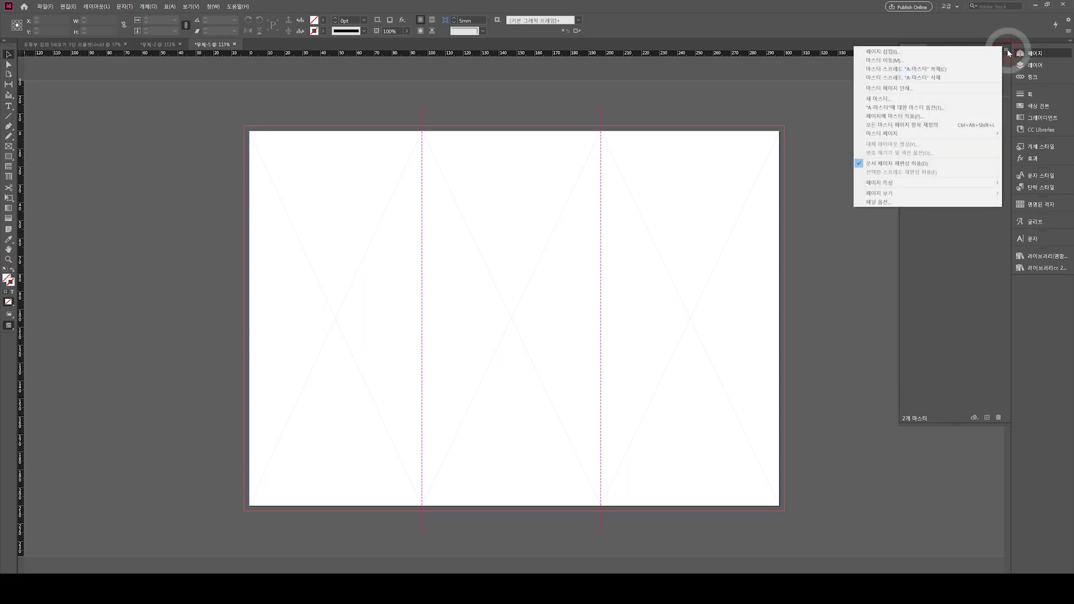
click(821, 129)
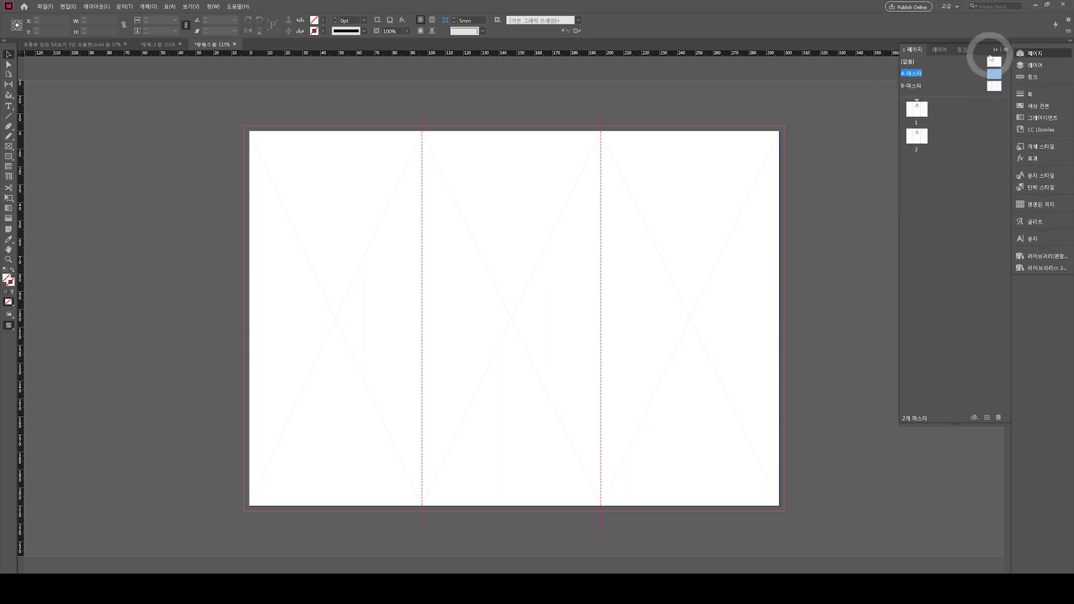
click(1006, 50)
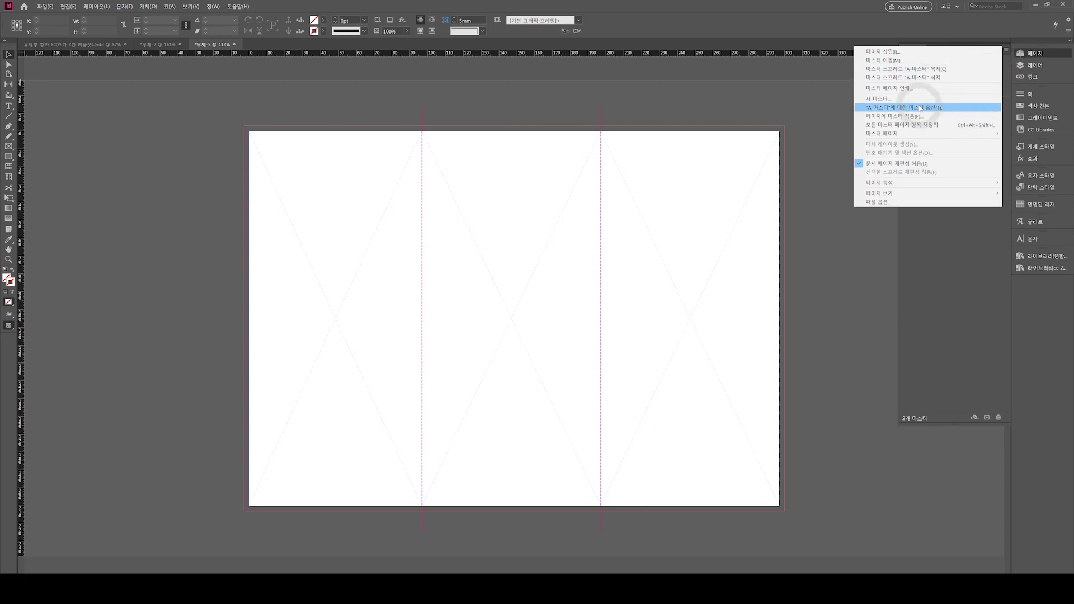
click(918, 108)
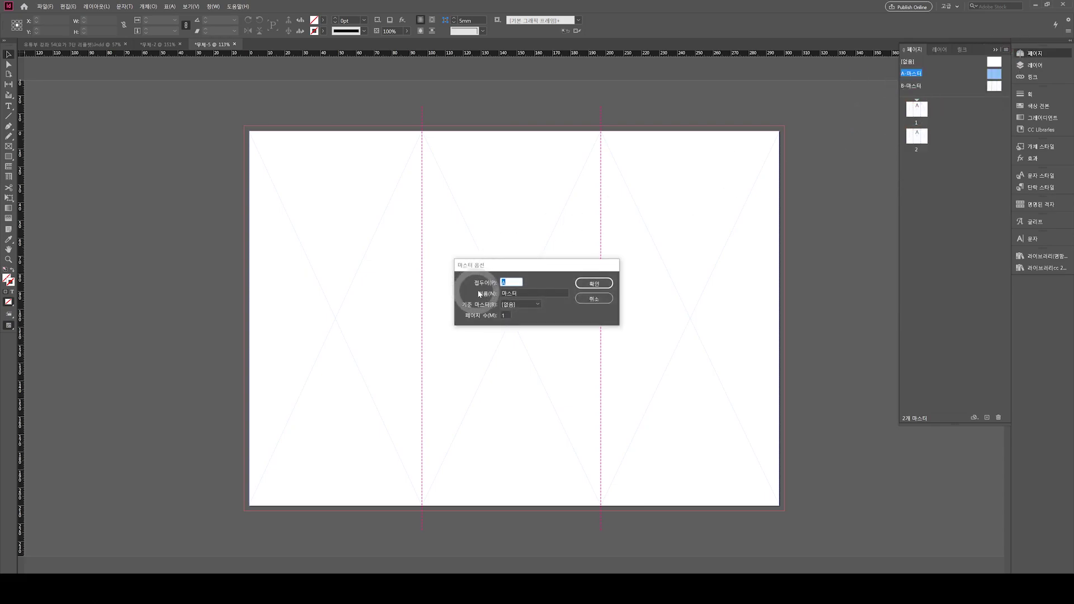
click(515, 281)
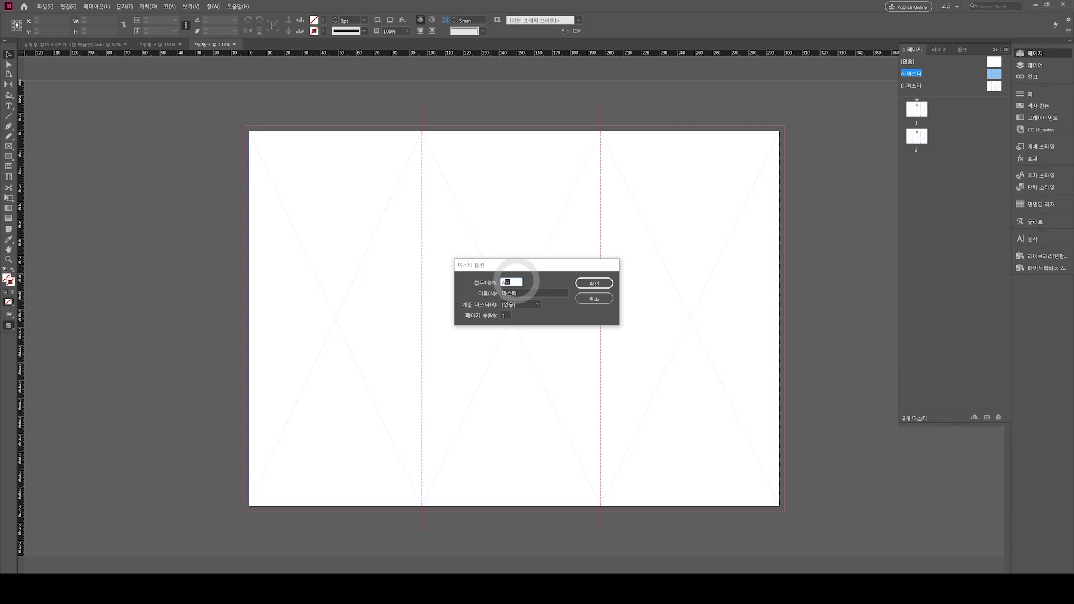
key(Return)
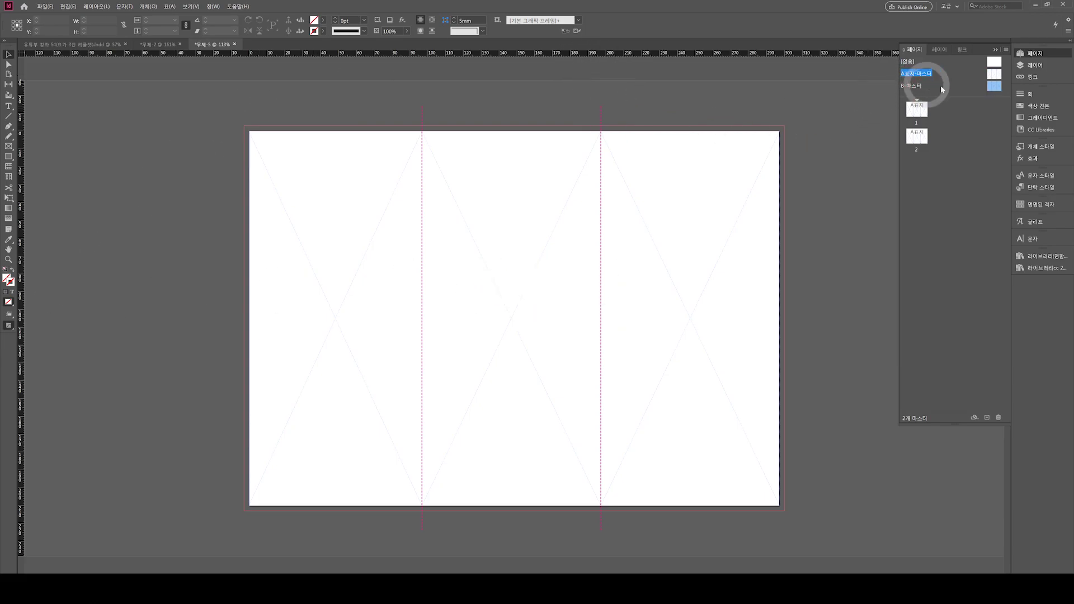
Change the prefix of the B-마스터 master page to B내지.
double_click(912, 87)
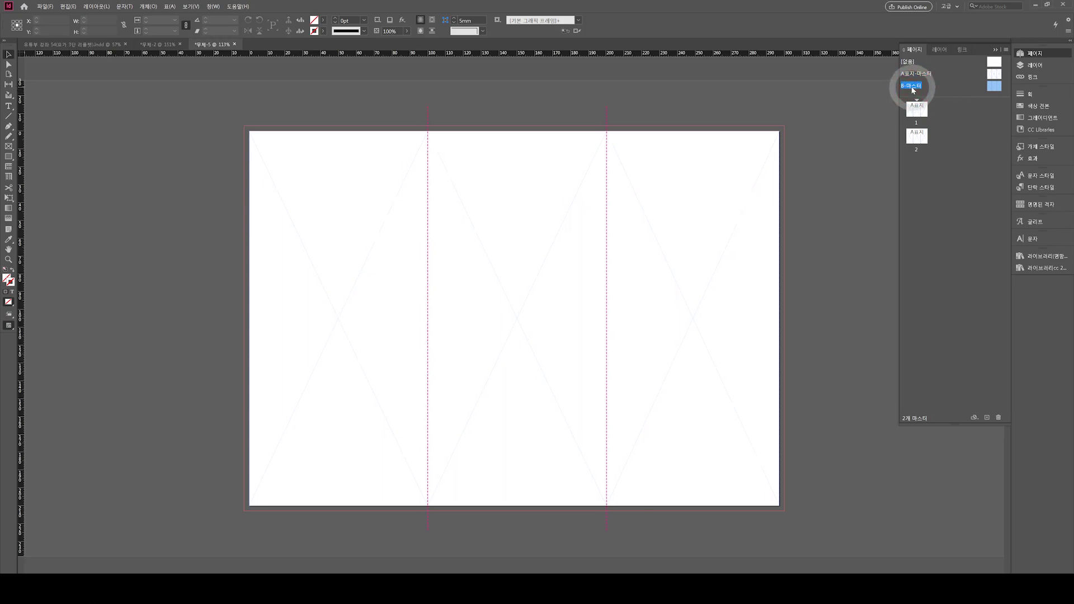
click(1005, 50)
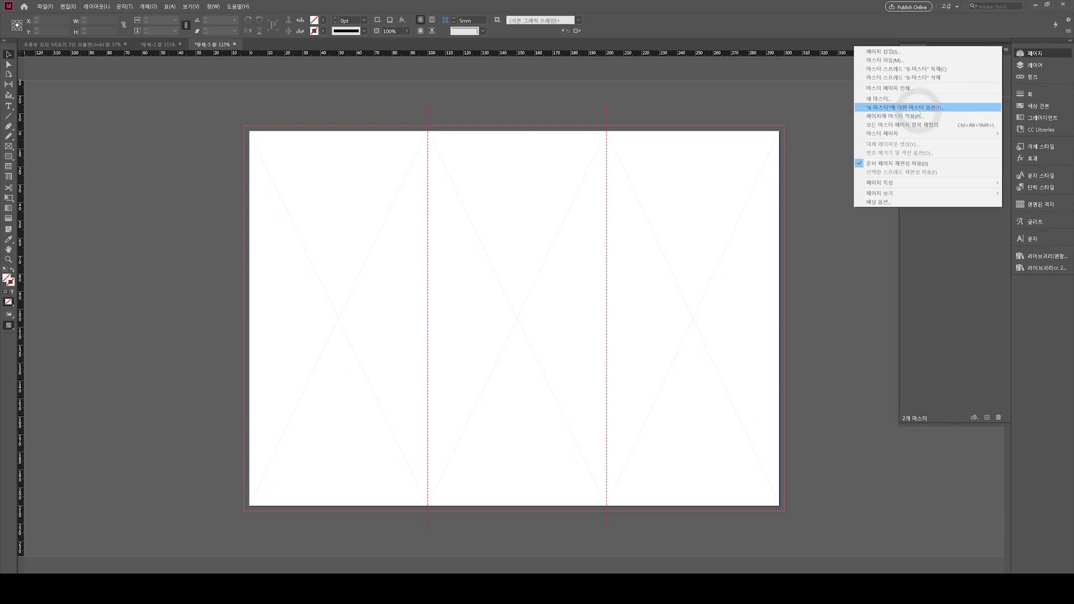
click(915, 108)
double_click(510, 284)
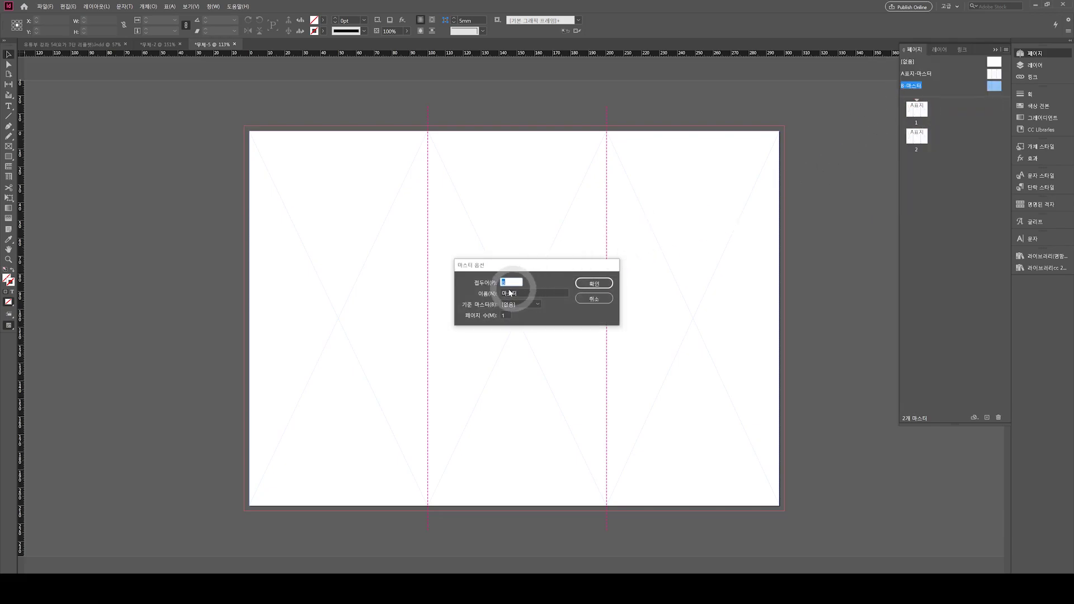
click(523, 281)
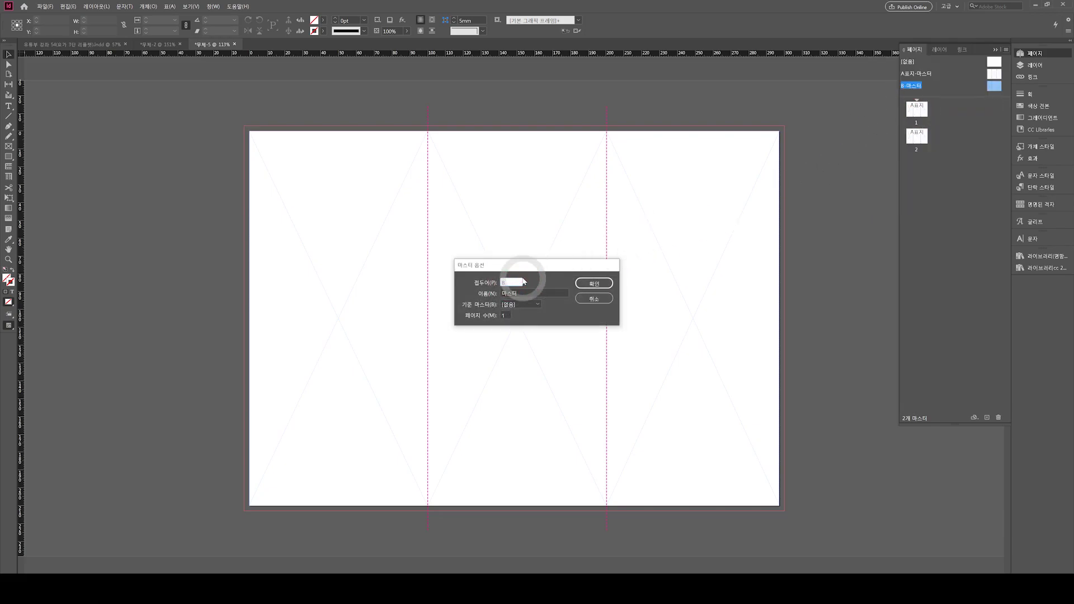
text(내지)
key(Return)
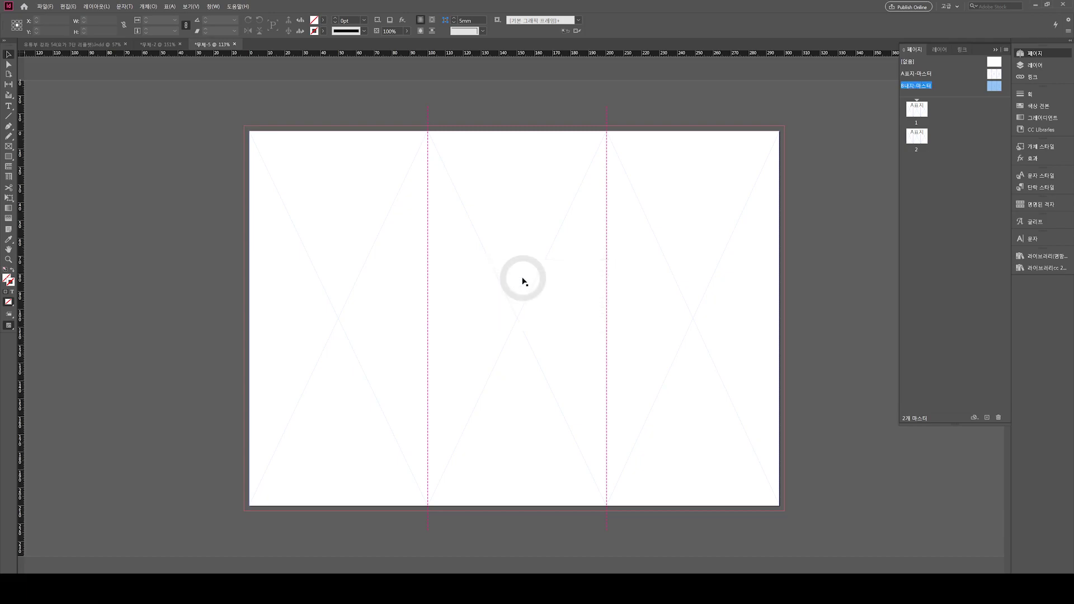
Apply the B내지-마스터 master to page 2 of the leaflet.
click(995, 85)
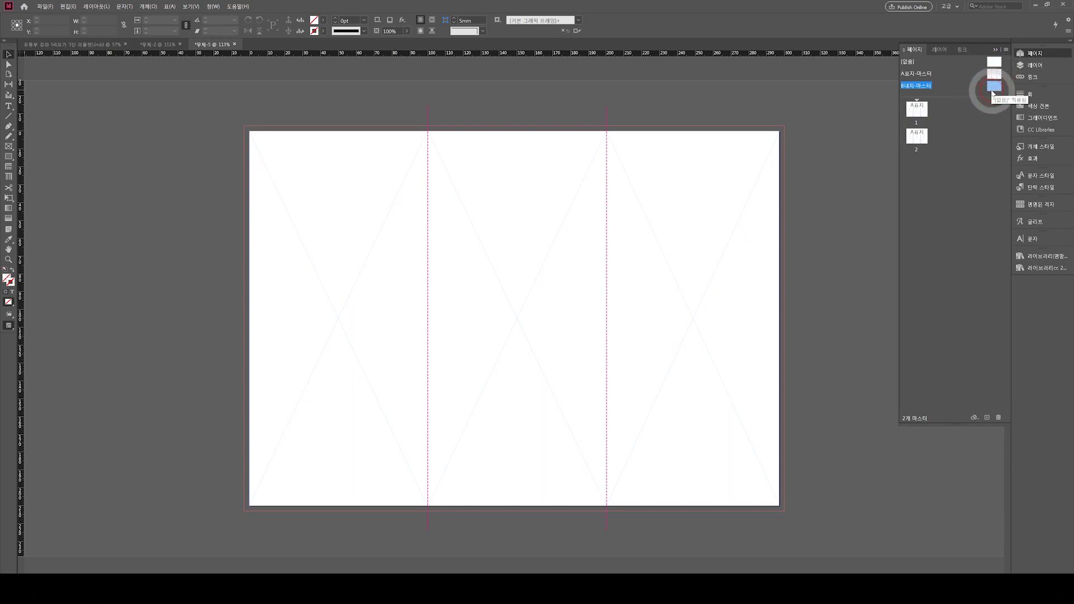
drag(996, 91, 917, 110)
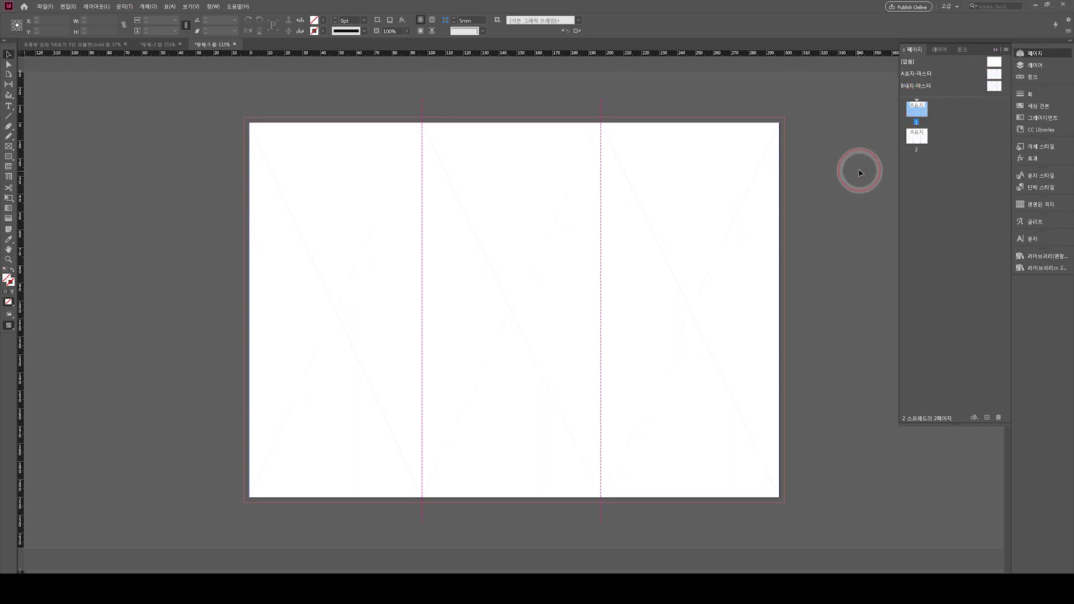
scroll(853, 165, down, 5)
scroll(851, 160, up, 5)
scroll(851, 153, down, 3)
scroll(852, 145, up, 2)
click(995, 90)
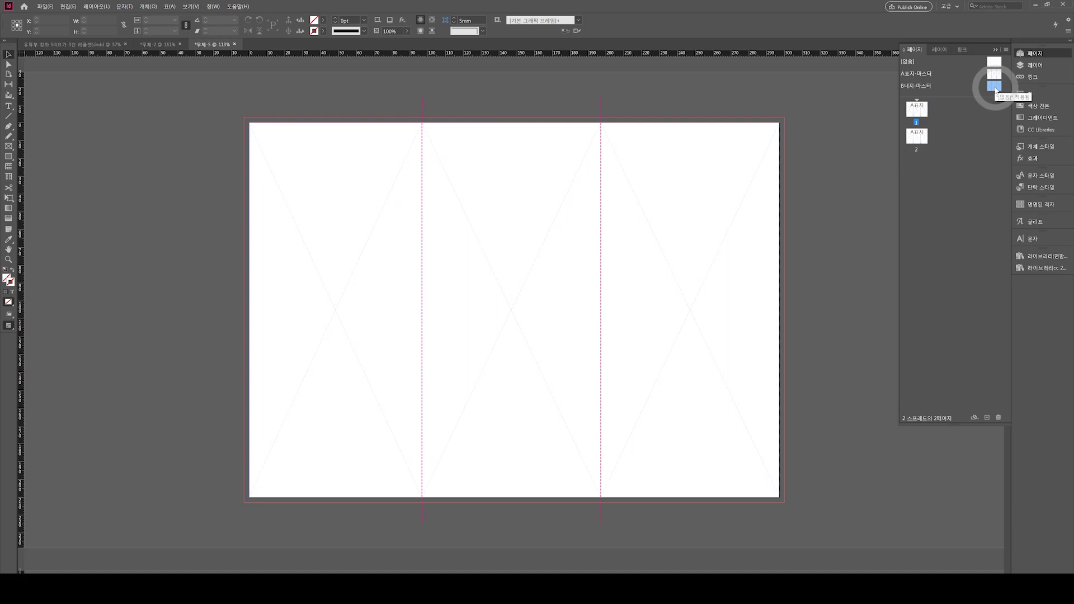
drag(995, 88, 919, 139)
click(755, 191)
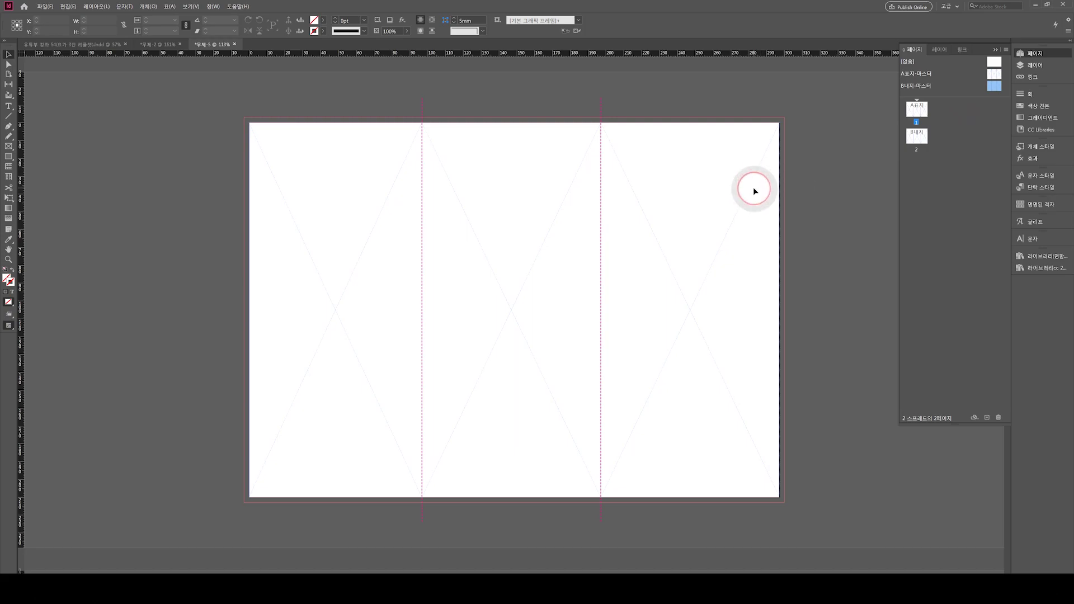
Compare the fold-line positions on pages 1 and 2 with both pages in view.
click(922, 140)
scroll(807, 177, down, 3)
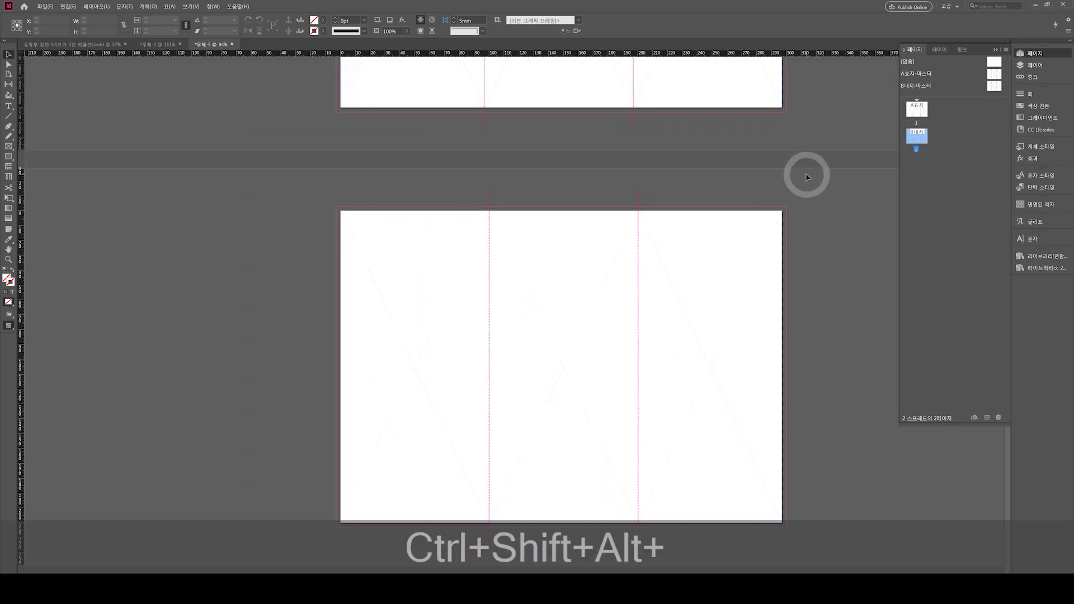
scroll(807, 176, down, 3)
click(279, 255)
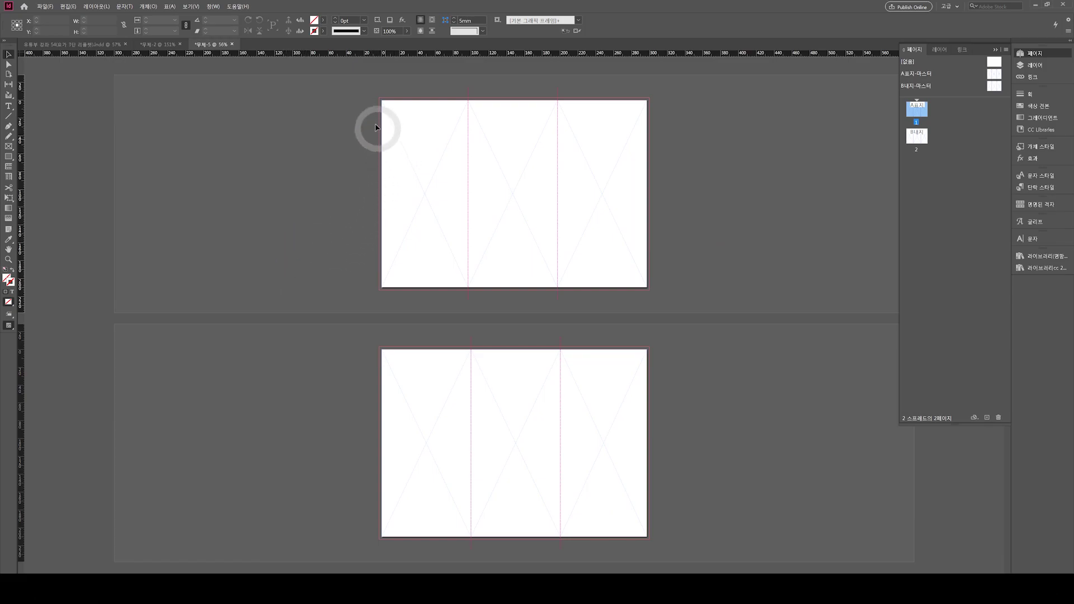
key(ctrl+space)
click(624, 295)
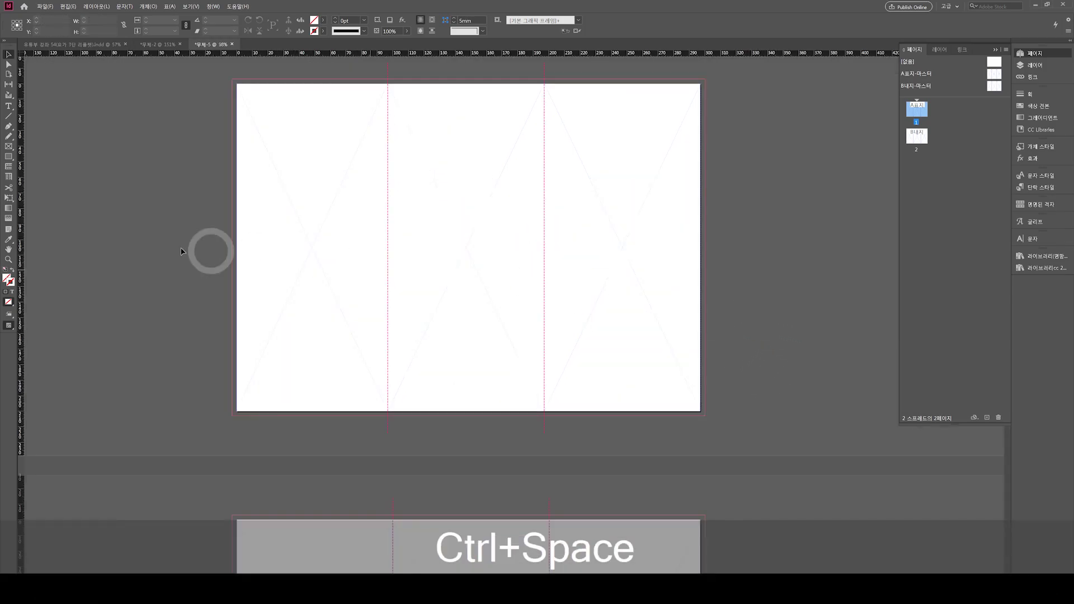
click(144, 249)
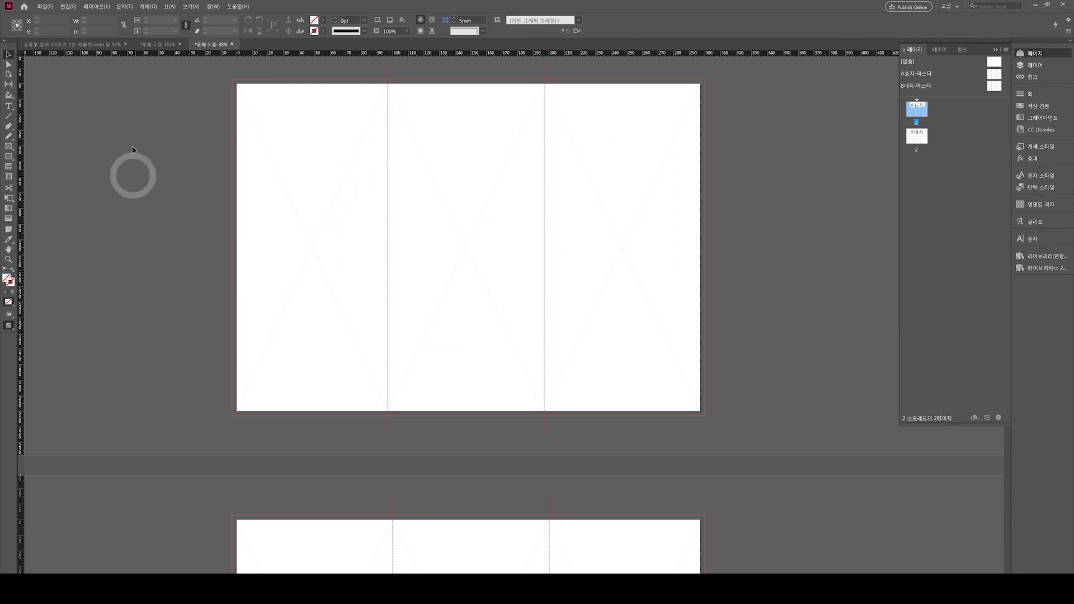
Switch to the finished leaflet document, copy all panel labels and dimension guides on page 1, and check its layer list.
drag(56, 53, 52, 48)
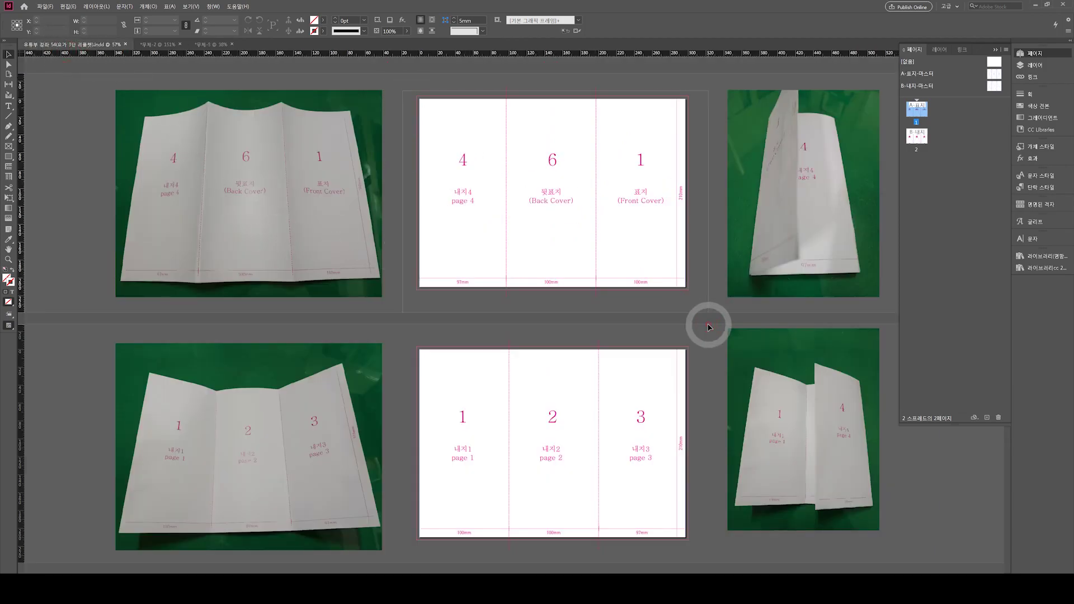
key(ctrl+a)
key(ctrl+c)
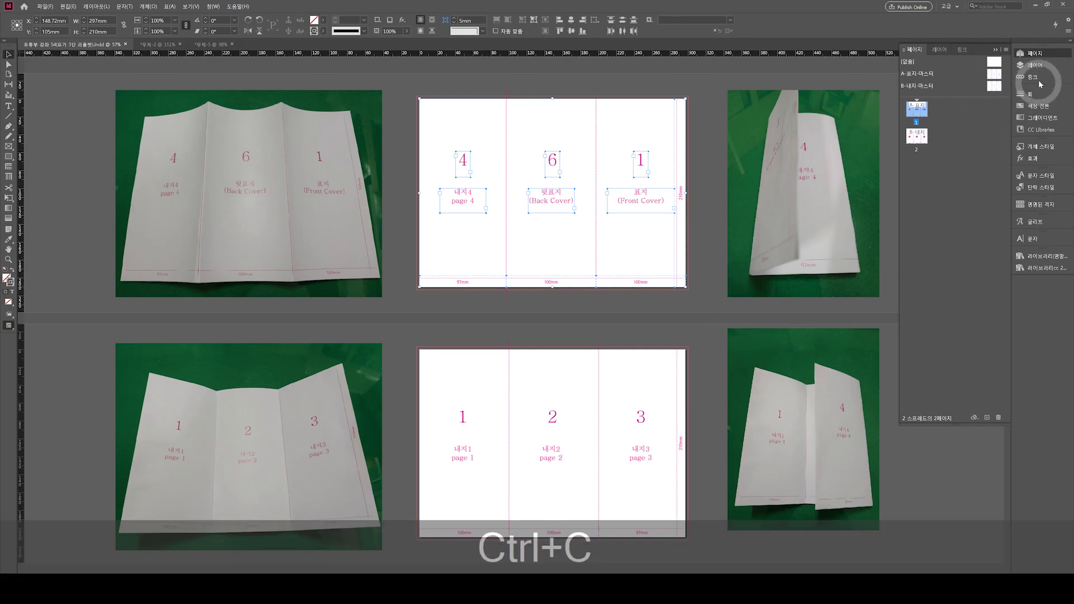
click(1032, 65)
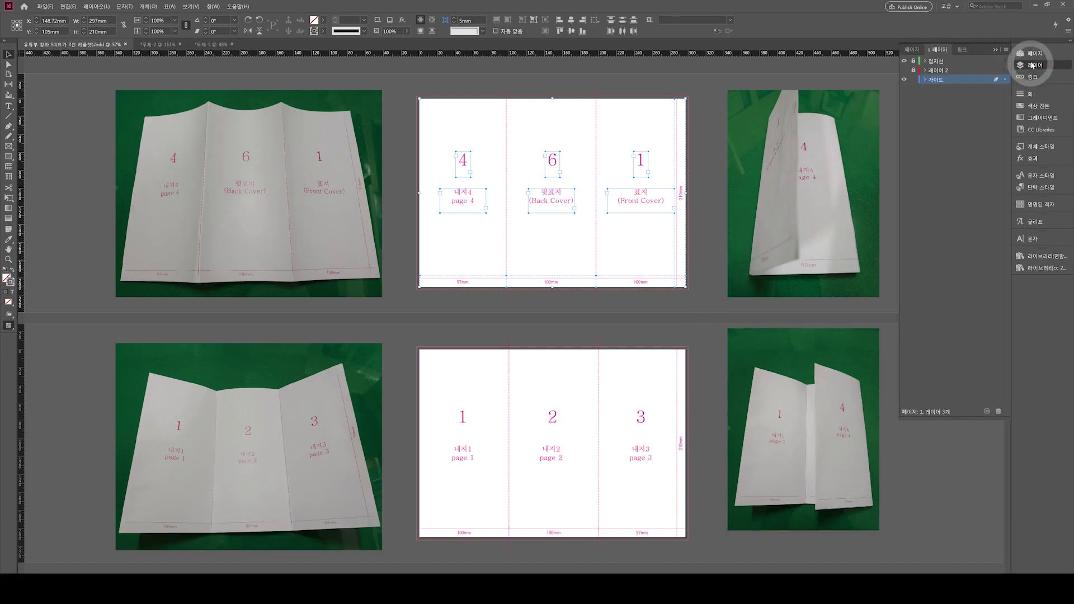
Return to the new leaflet document, add a layer named 가이드 and place it below 레이어 1.
click(208, 44)
click(964, 155)
click(993, 417)
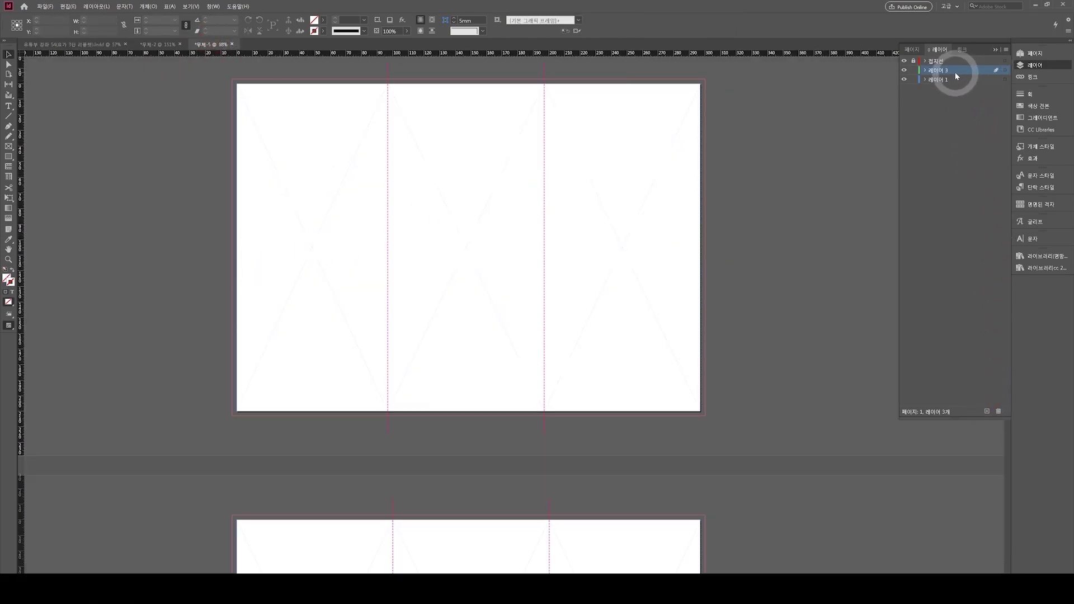
click(933, 71)
double_click(933, 71)
text(가이드)
key(Return)
drag(937, 72, 935, 86)
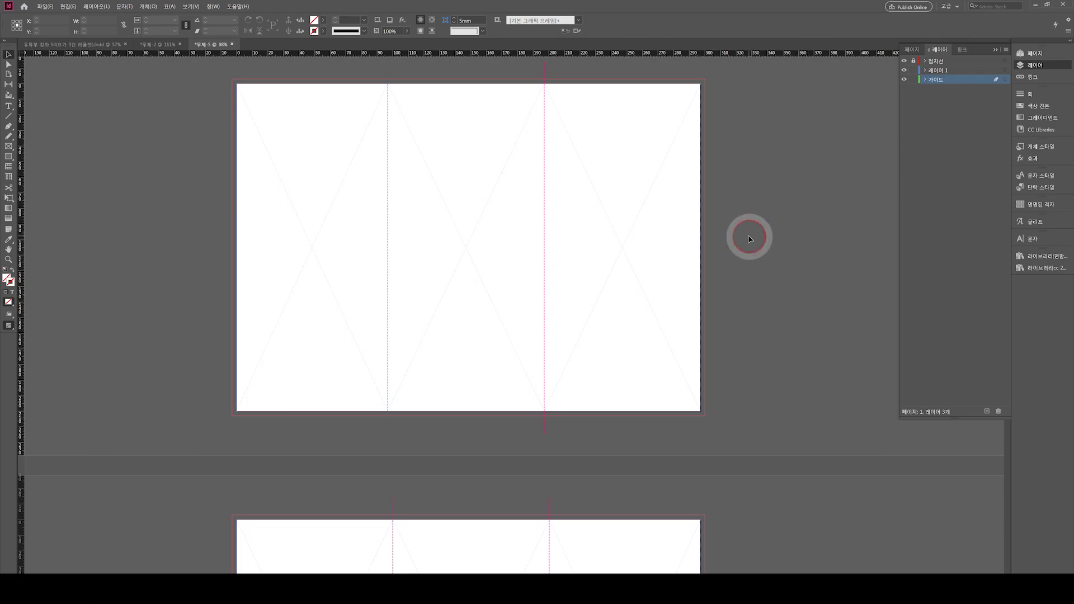
Paste the copied panel labels and dimension guides in place over page 1 on the 가이드 layer.
key(ctrl+v)
drag(657, 274, 616, 262)
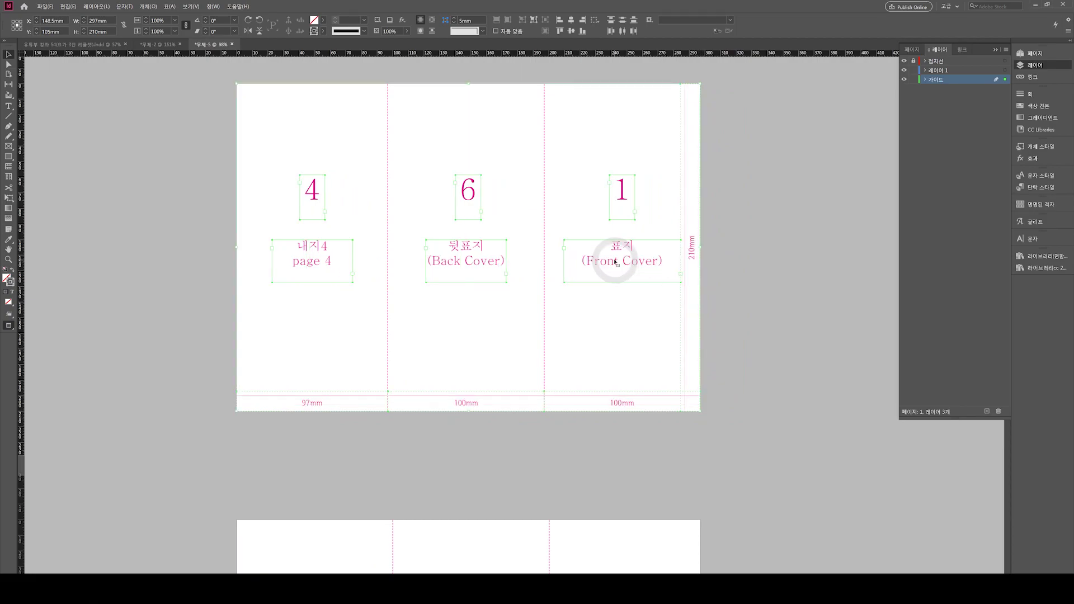
Copy all panel labels and dimension guides from page 2 of the finished leaflet document and return to the new leaflet document.
click(772, 251)
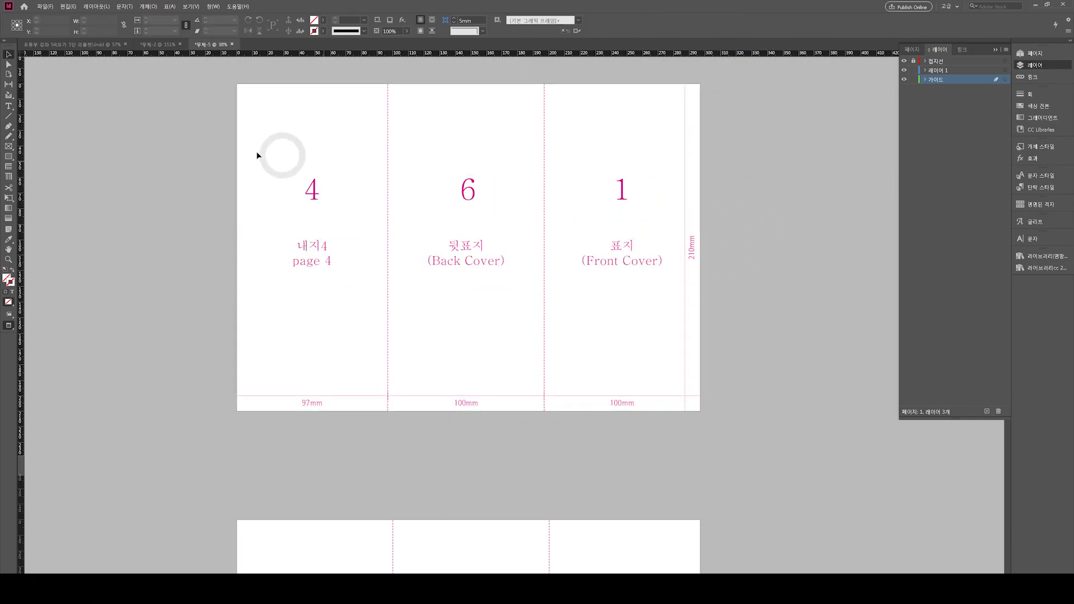
click(78, 43)
click(421, 334)
drag(421, 334, 683, 556)
key(ctrl+c)
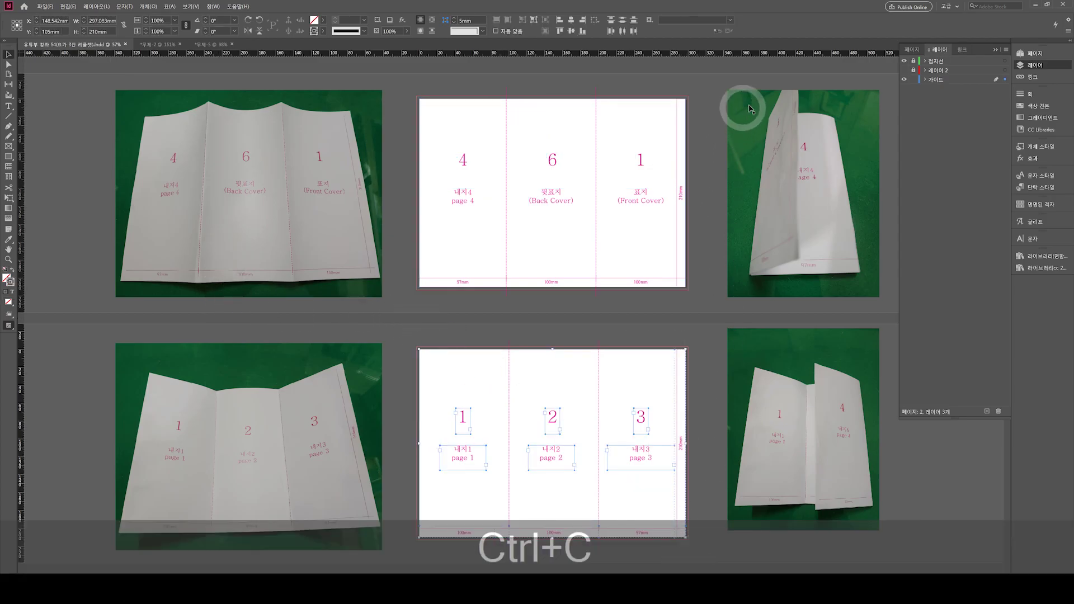
click(216, 44)
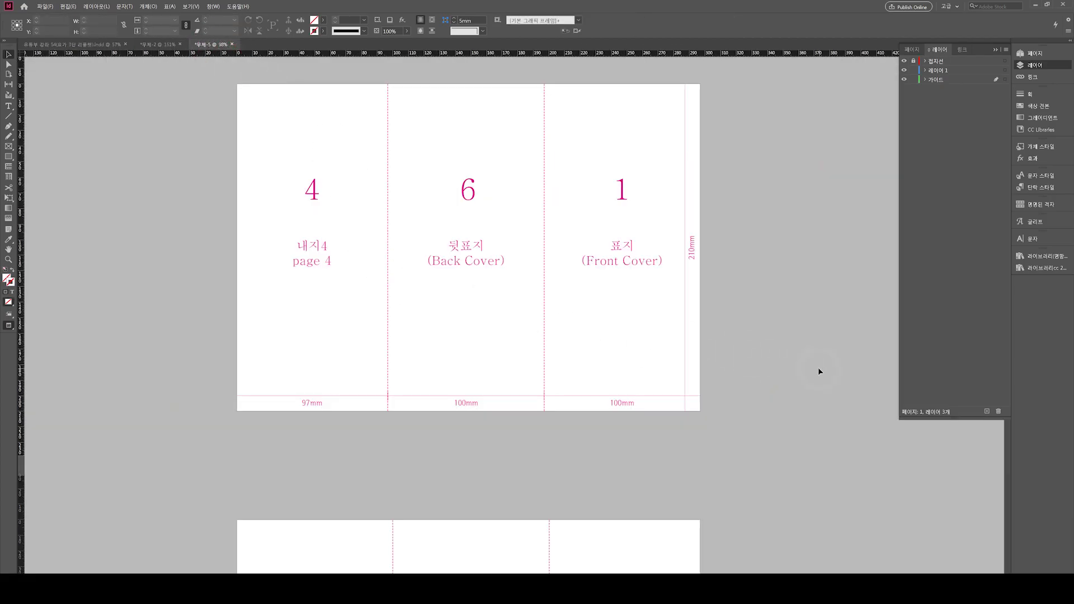
Paste the copied inside-panel labels and dimension guides on the 가이드 layer and align them exactly over page 2.
scroll(793, 347, down, 5)
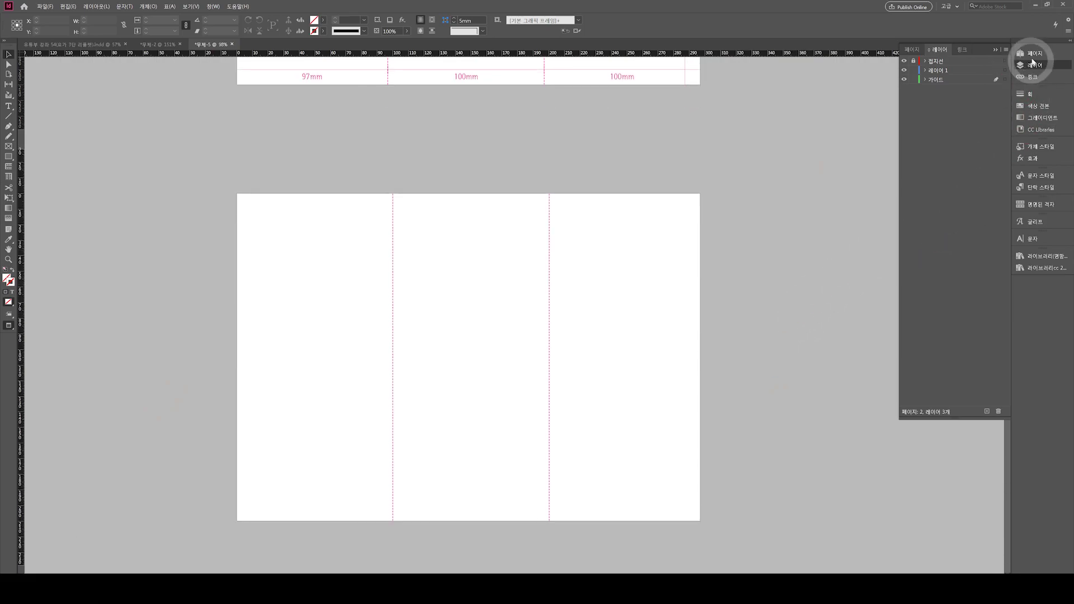
click(936, 80)
click(657, 358)
key(ctrl+v)
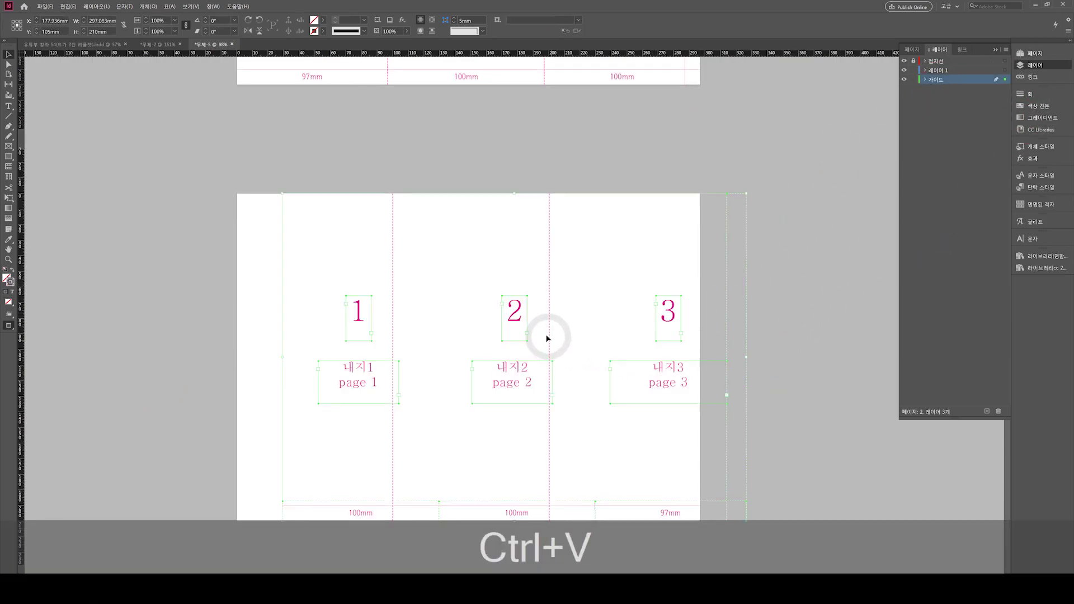
drag(688, 377, 647, 377)
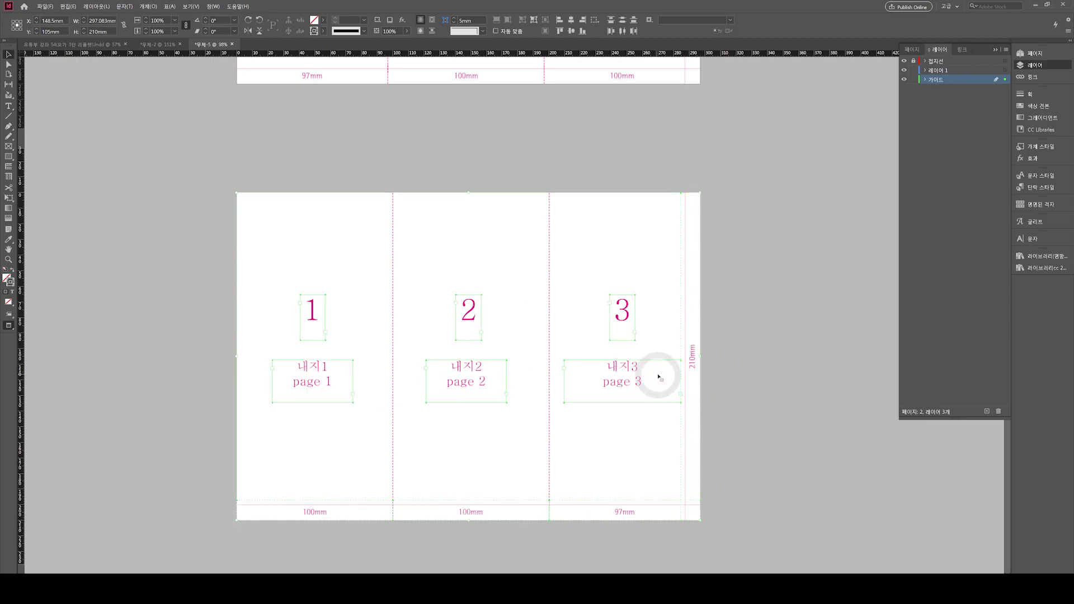
Lock the 가이드 layer.
click(771, 372)
key(shift+ctrl+alt+0)
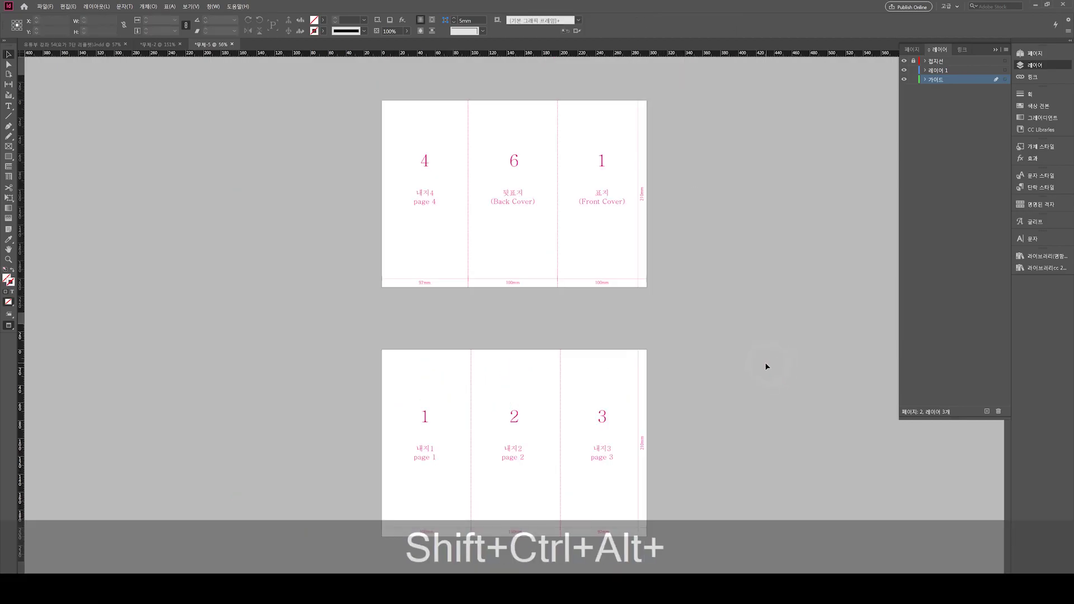
click(727, 324)
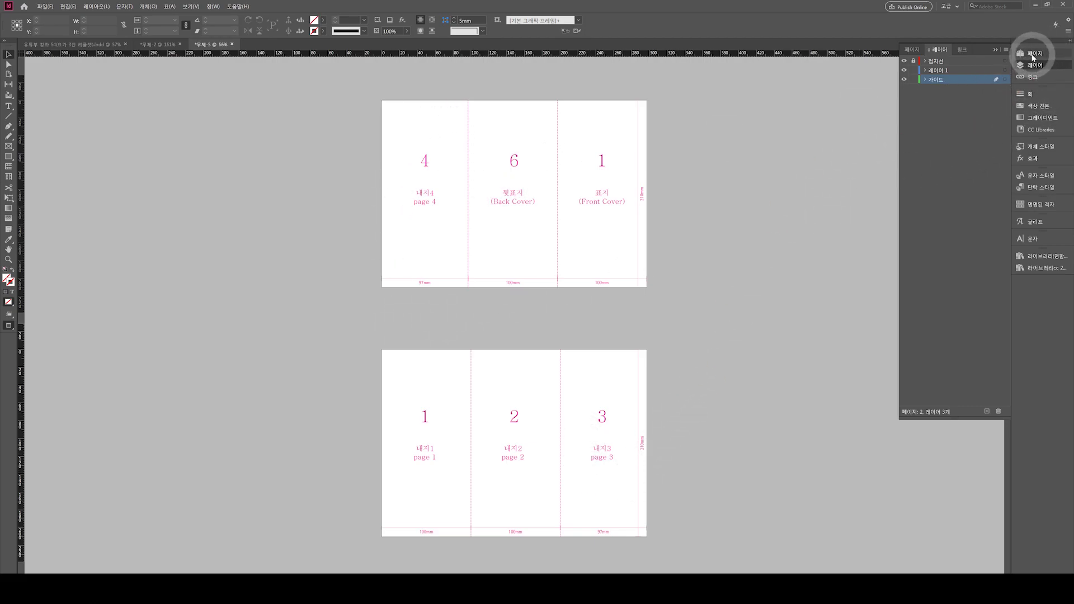
click(914, 80)
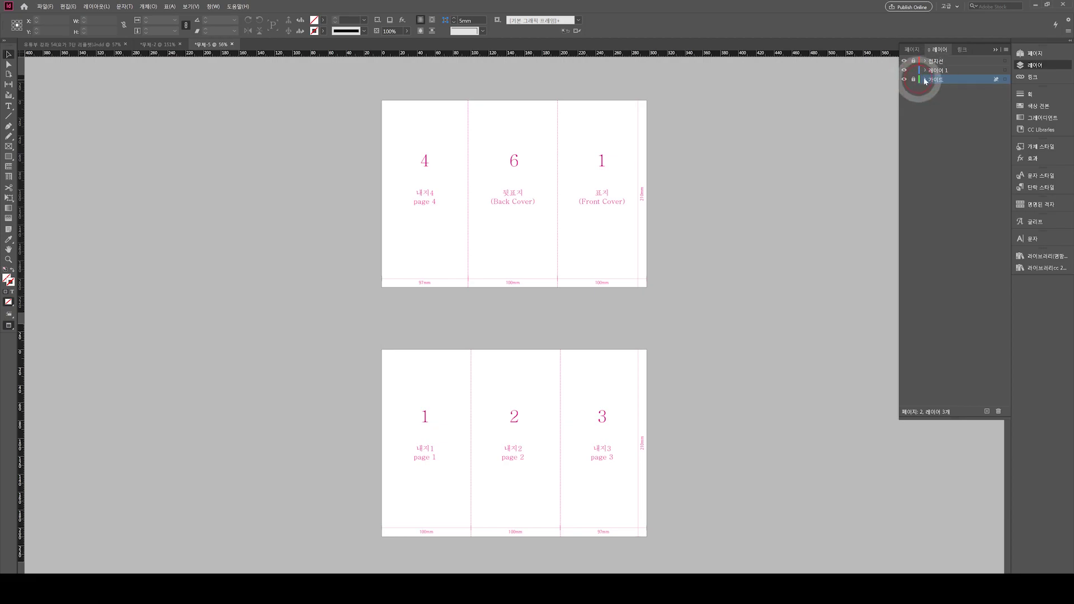
On the A표지-마스터 master, select all the panel frames and move them from 레이어 1 to the 가이드 layer.
click(1032, 53)
double_click(995, 76)
click(417, 259)
shift+click(580, 282)
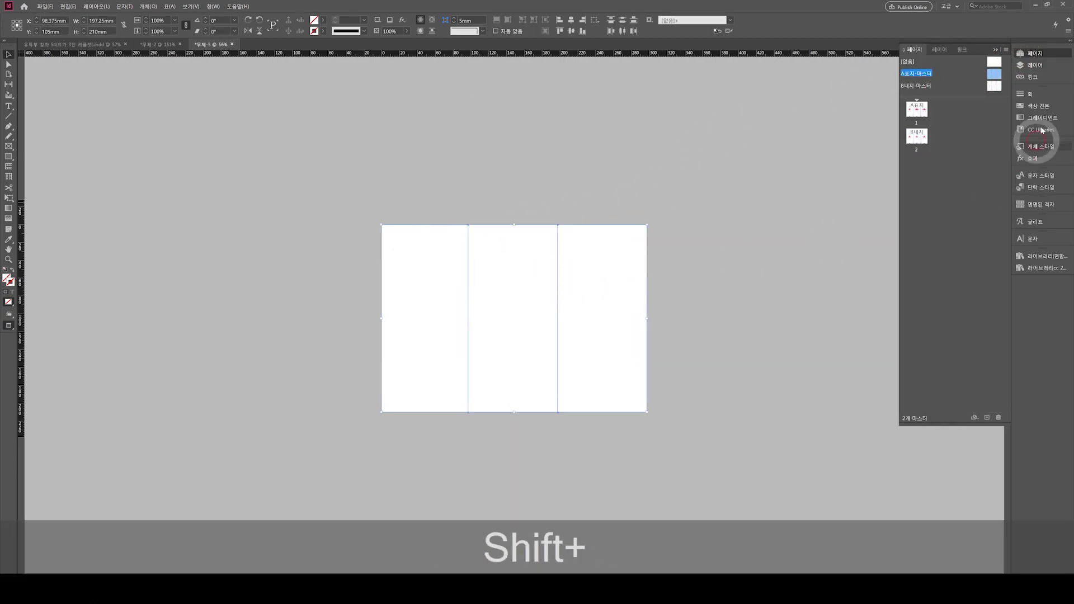
click(1038, 65)
click(1002, 75)
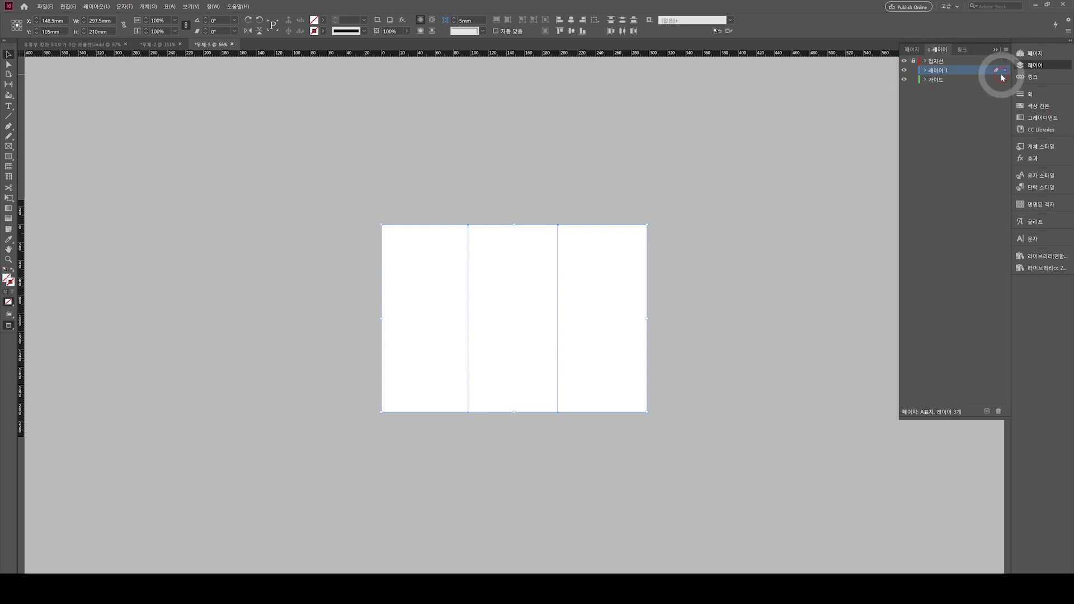
drag(1002, 75, 1003, 81)
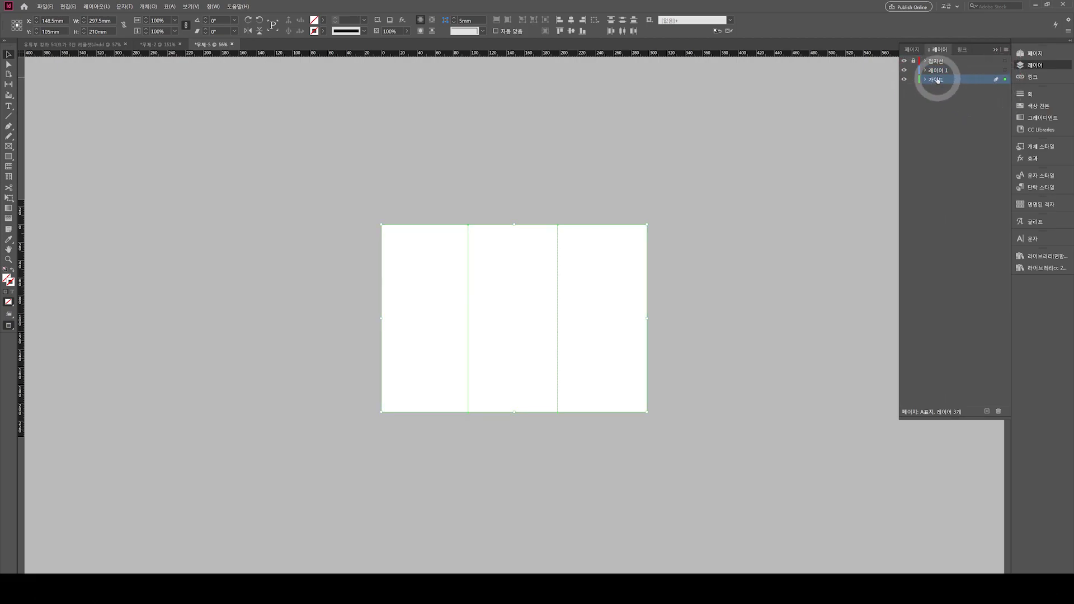
Move the panel frames on the B내지-마스터 master to the 가이드 layer and lock that layer.
click(1035, 54)
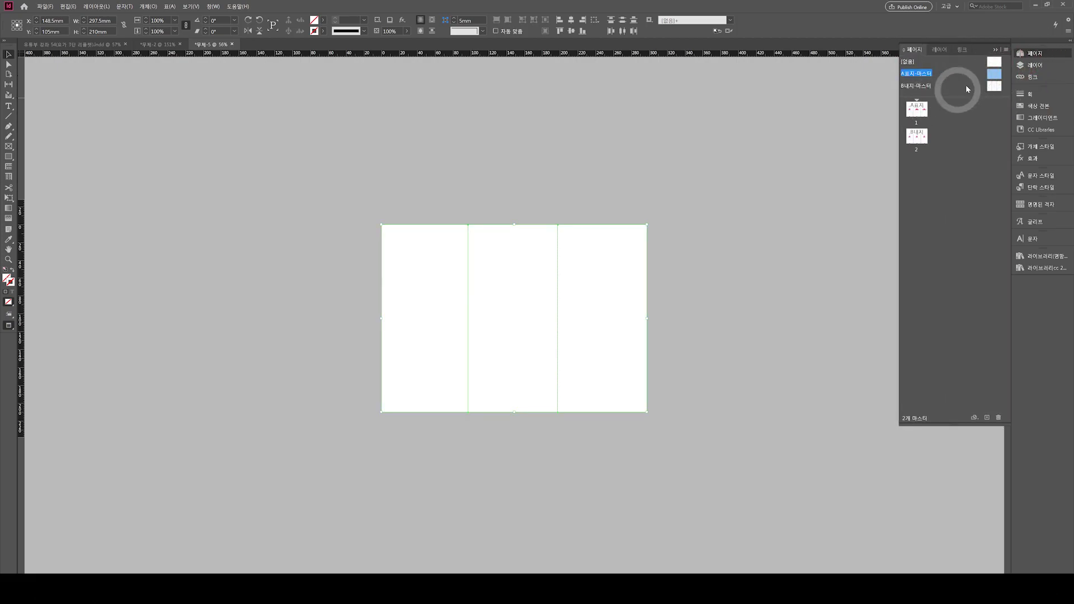
double_click(995, 85)
shift+click(435, 336)
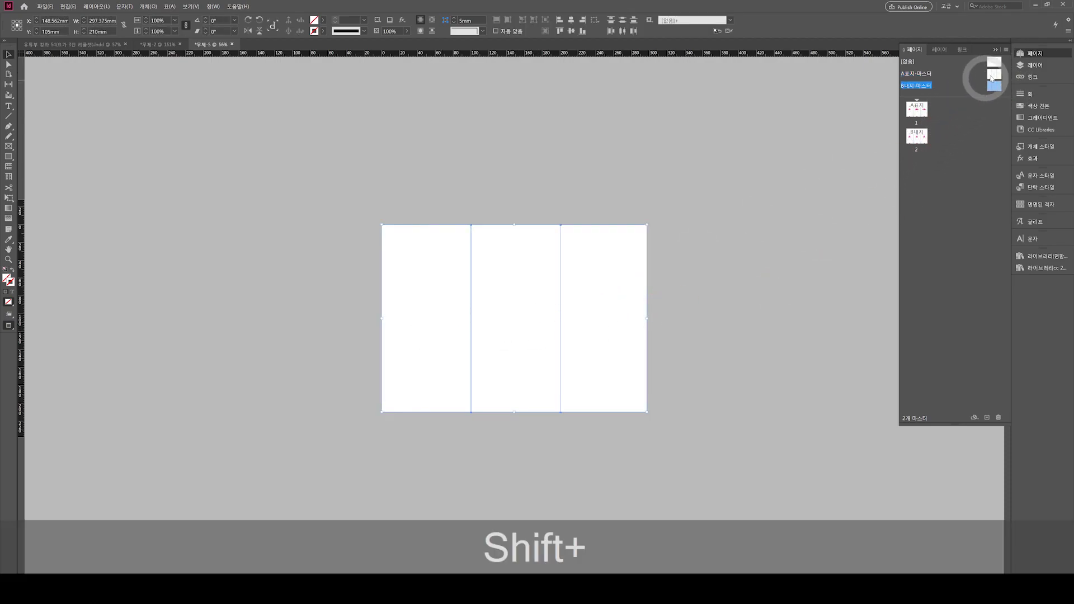
click(1036, 65)
drag(1003, 70, 1003, 85)
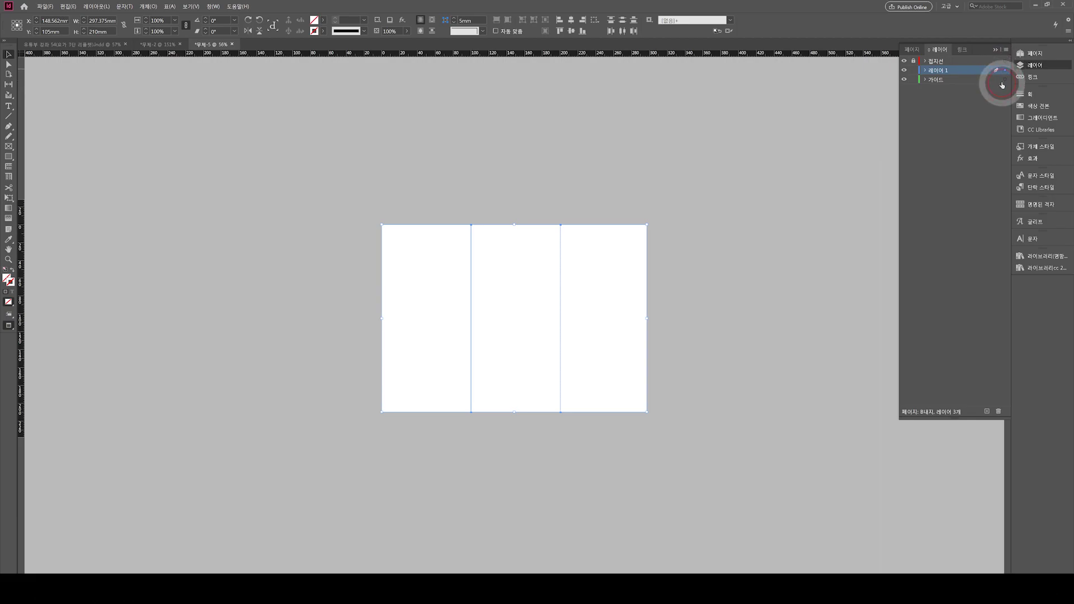
click(914, 80)
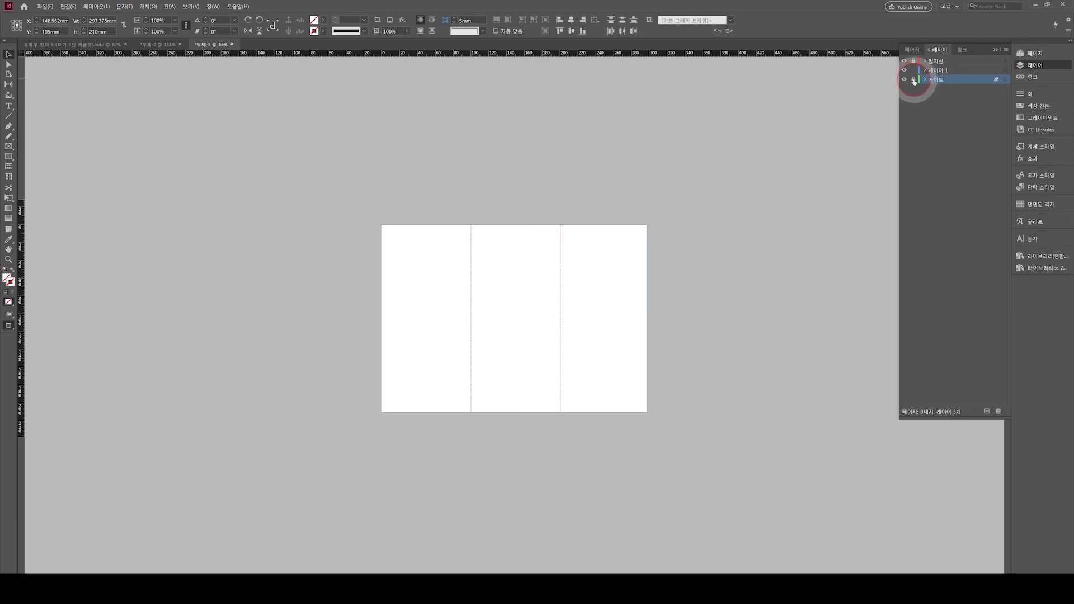
click(953, 83)
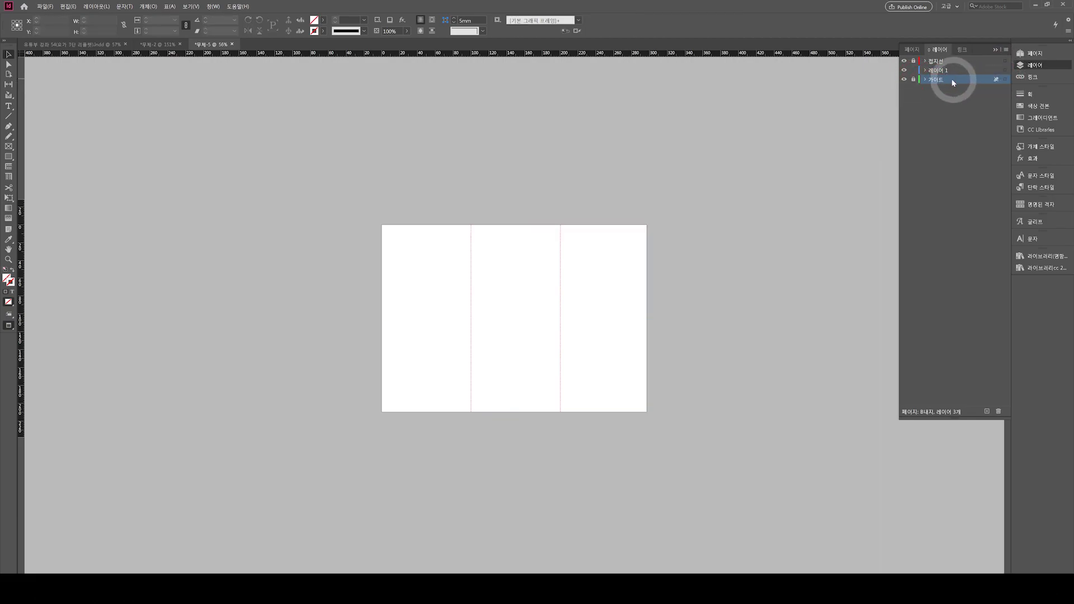
Return to page 1 in normal view mode and hide the 가이드 layer.
click(1055, 58)
click(930, 118)
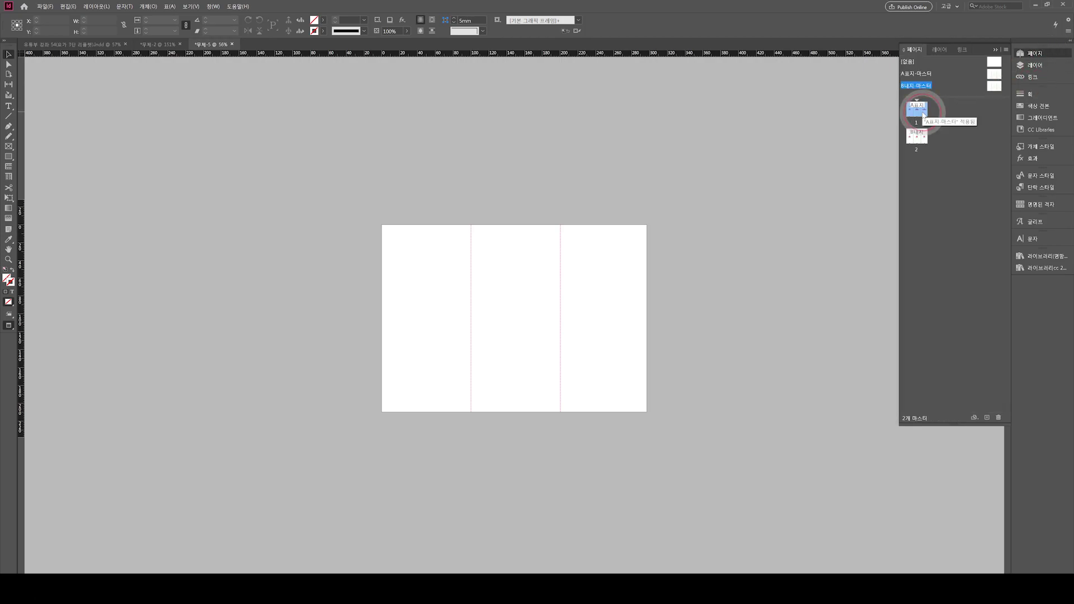
click(767, 165)
key(w)
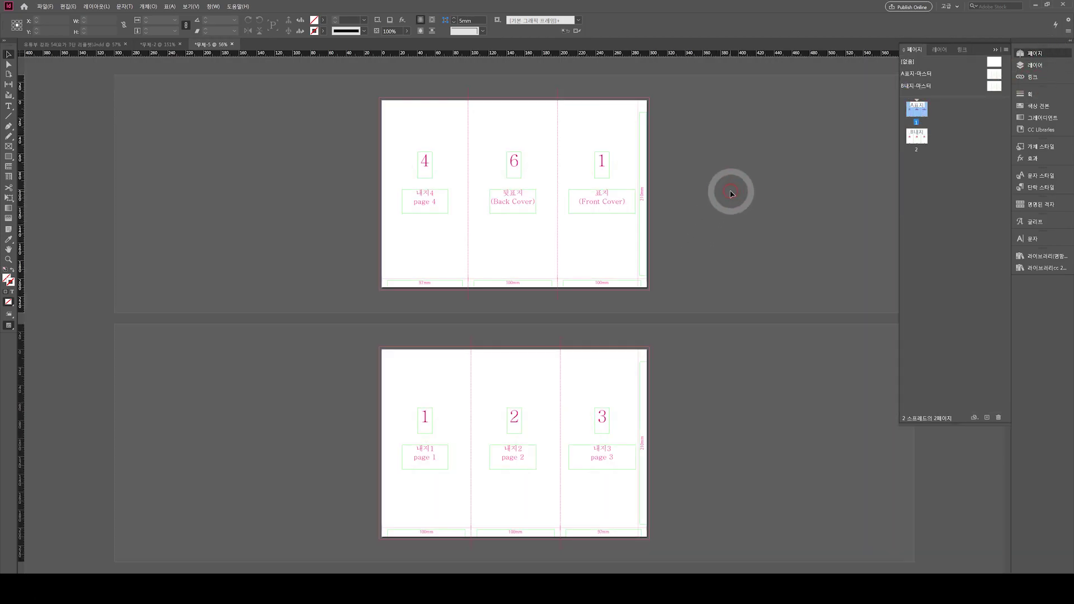
click(1036, 66)
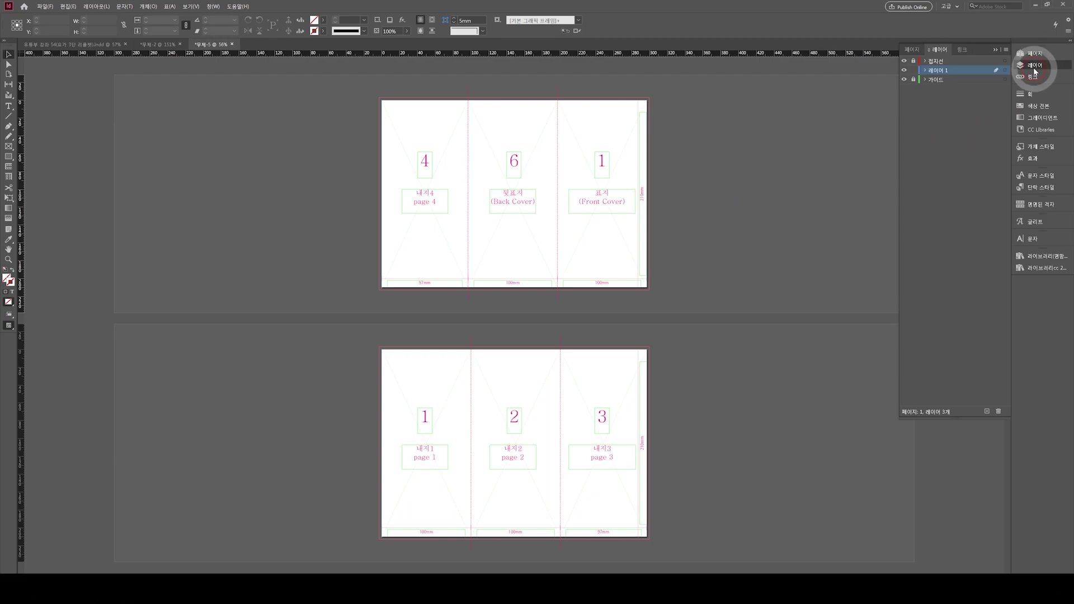
click(904, 80)
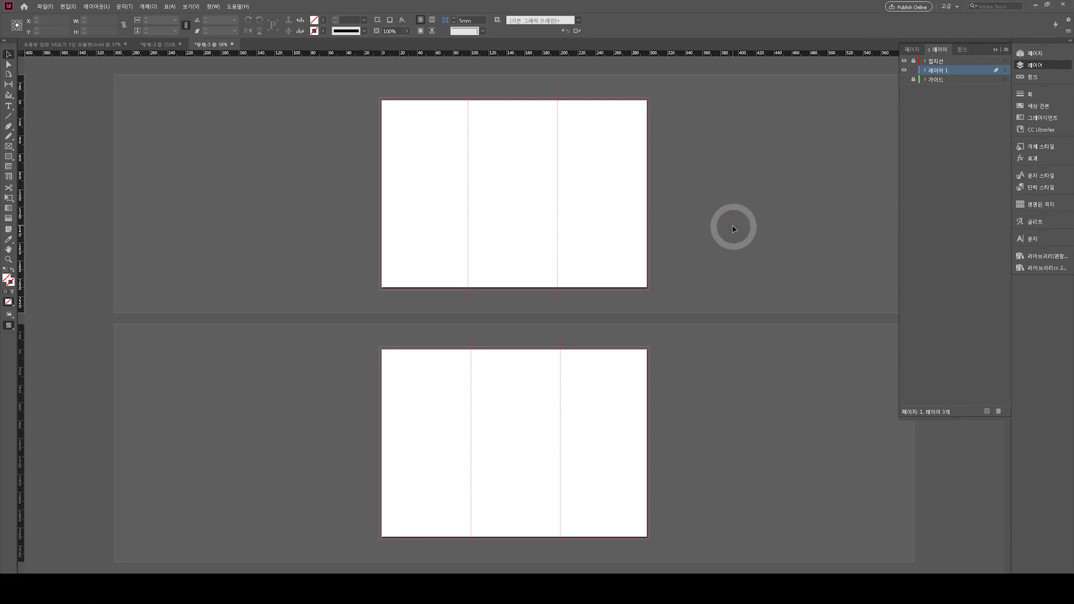
Check both pages in preview mode with the guides hidden and return to normal view mode.
key(w)
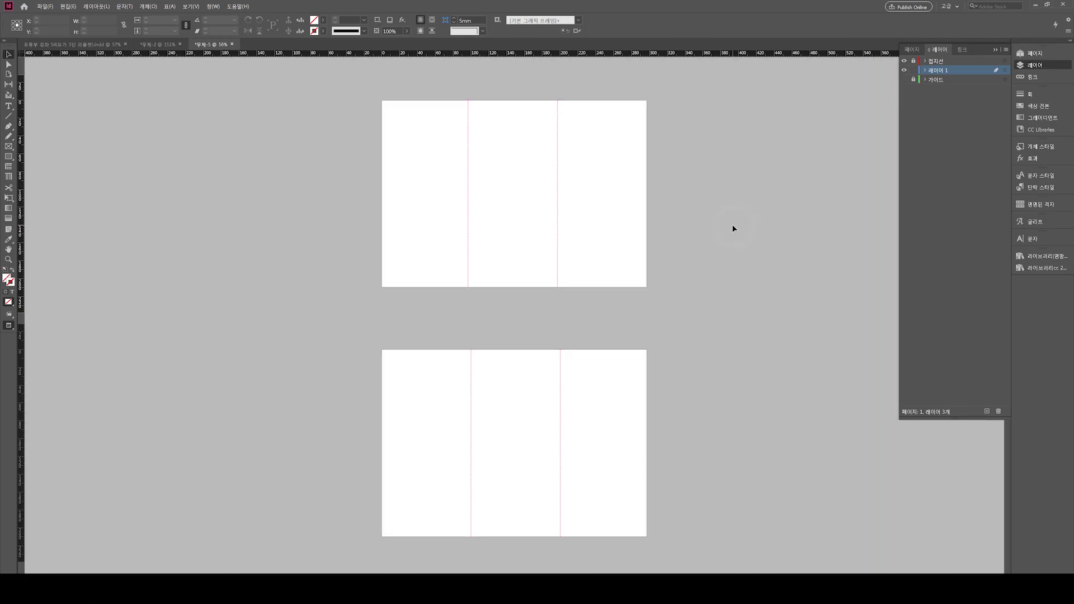
click(734, 228)
key(w)
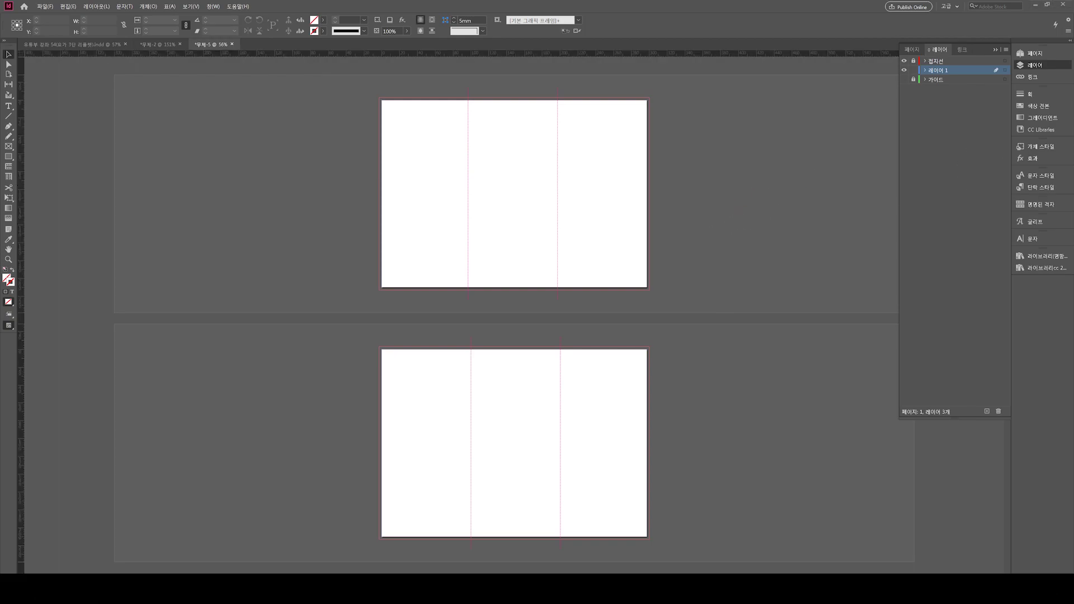
Draw a closed shape with a wavy lower edge across the top of page 1, about 343 × 80 mm, using the Pen tool.
key(p)
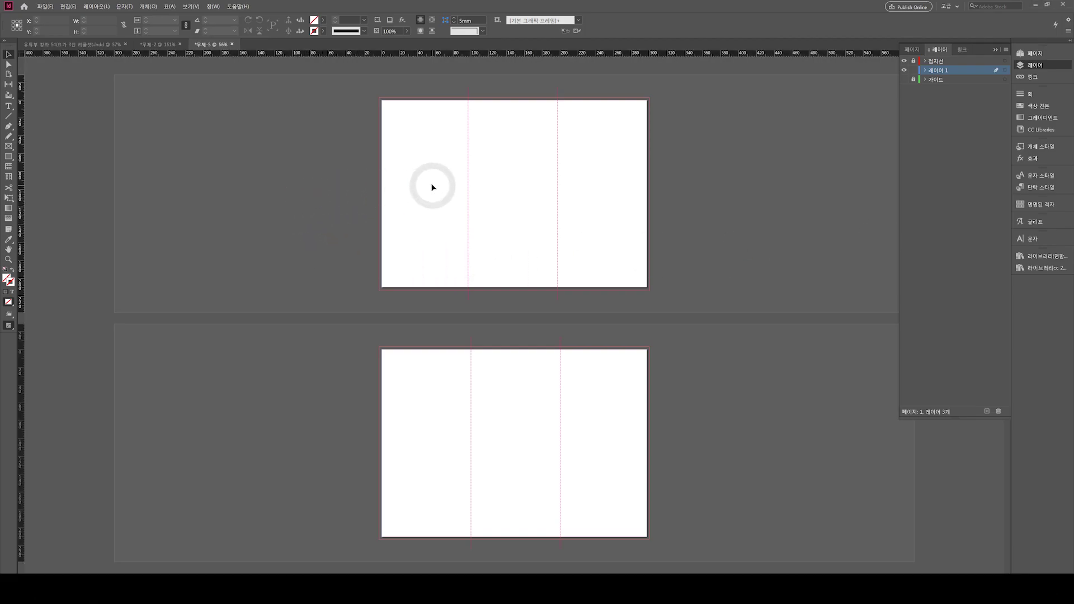
click(371, 164)
key(ctrl+z)
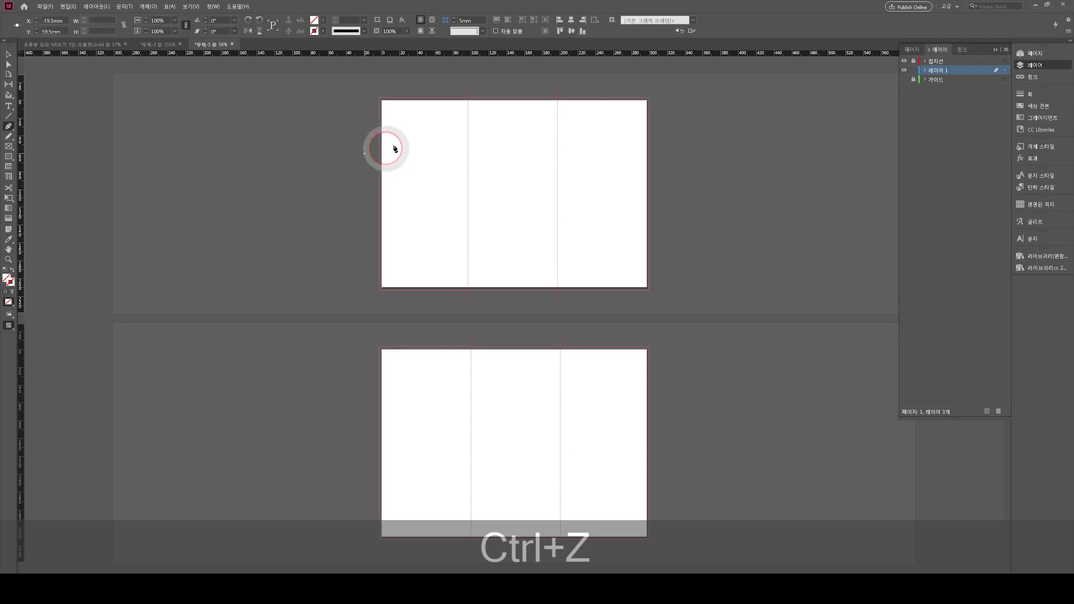
click(432, 140)
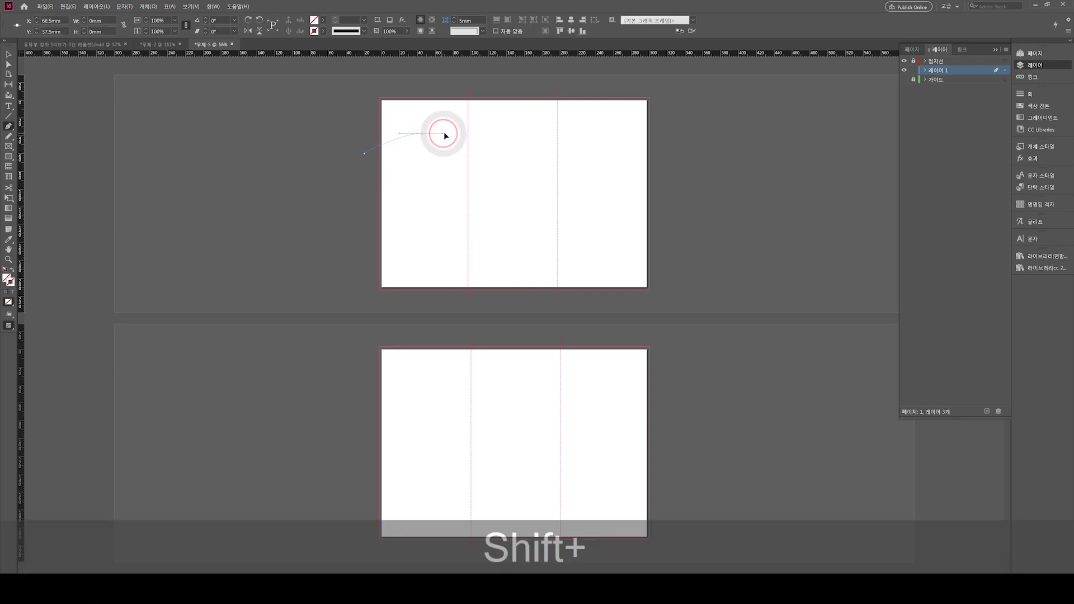
key(ctrl+shift+z)
drag(457, 130, 511, 124)
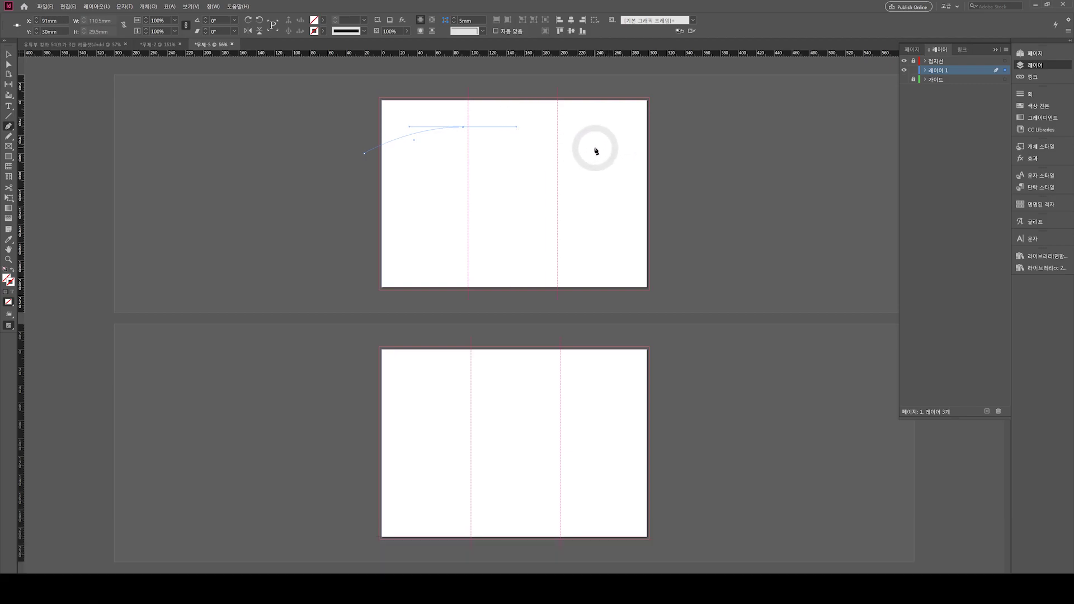
drag(597, 152, 677, 87)
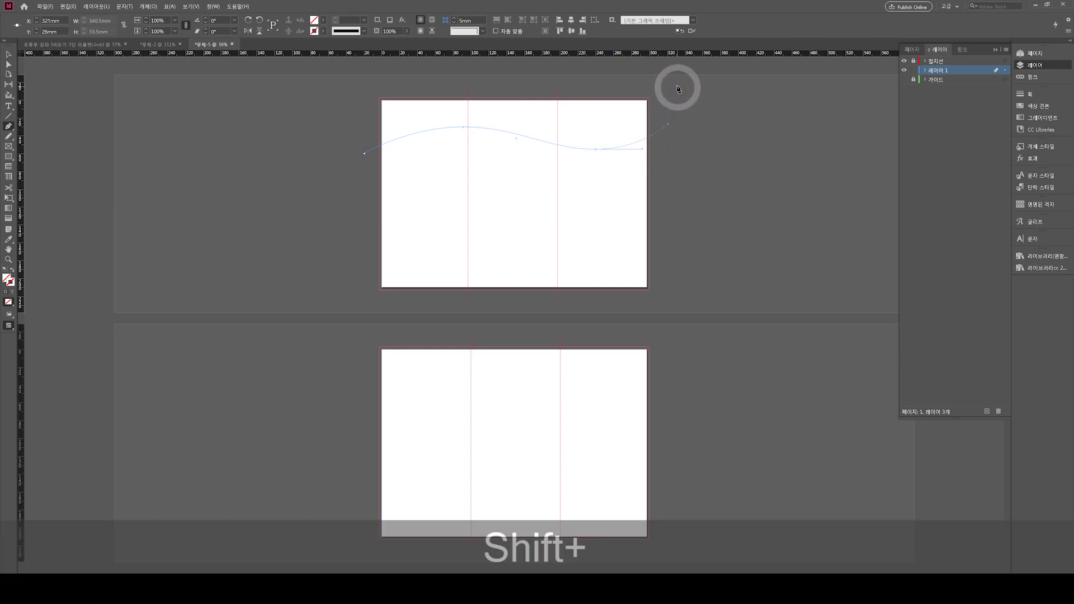
click(363, 84)
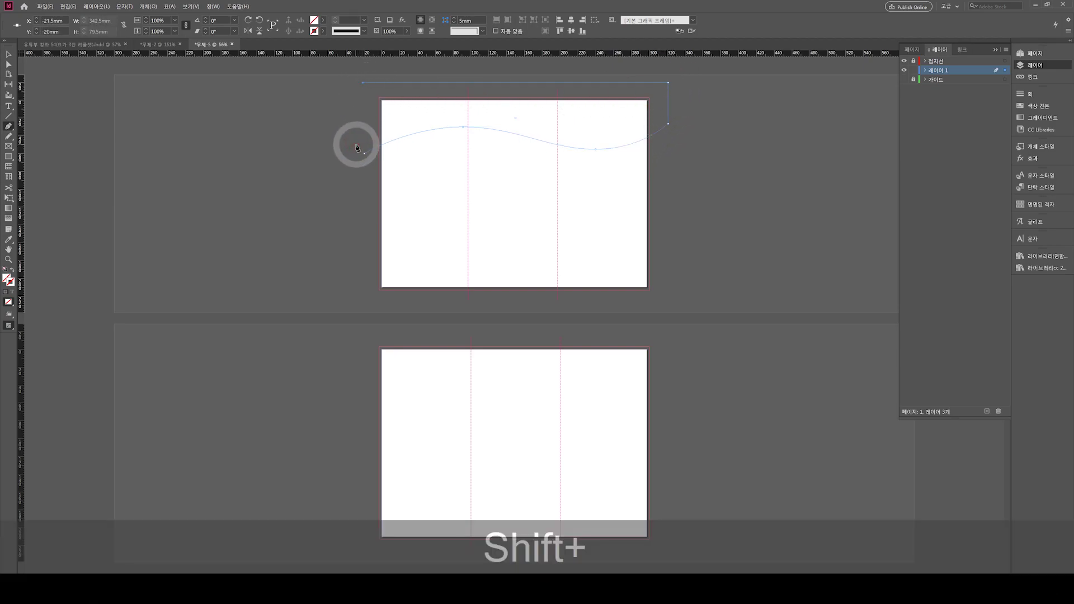
click(364, 153)
Fill the wave shape on page 1 with the C=100 M=90 Y=10 K=0 swatch.
click(9, 54)
click(333, 107)
click(369, 96)
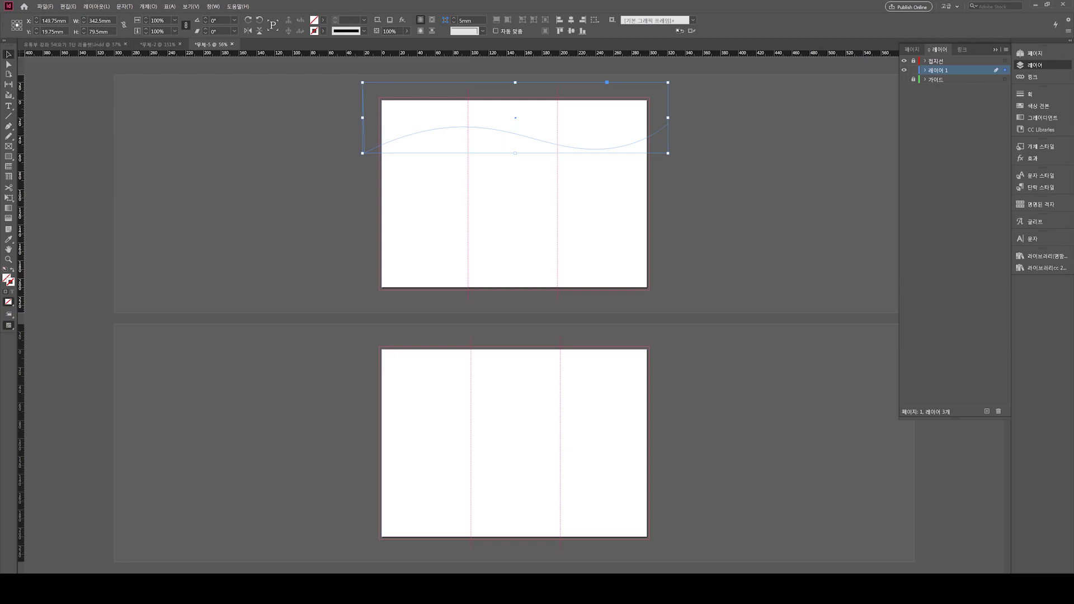
click(1037, 106)
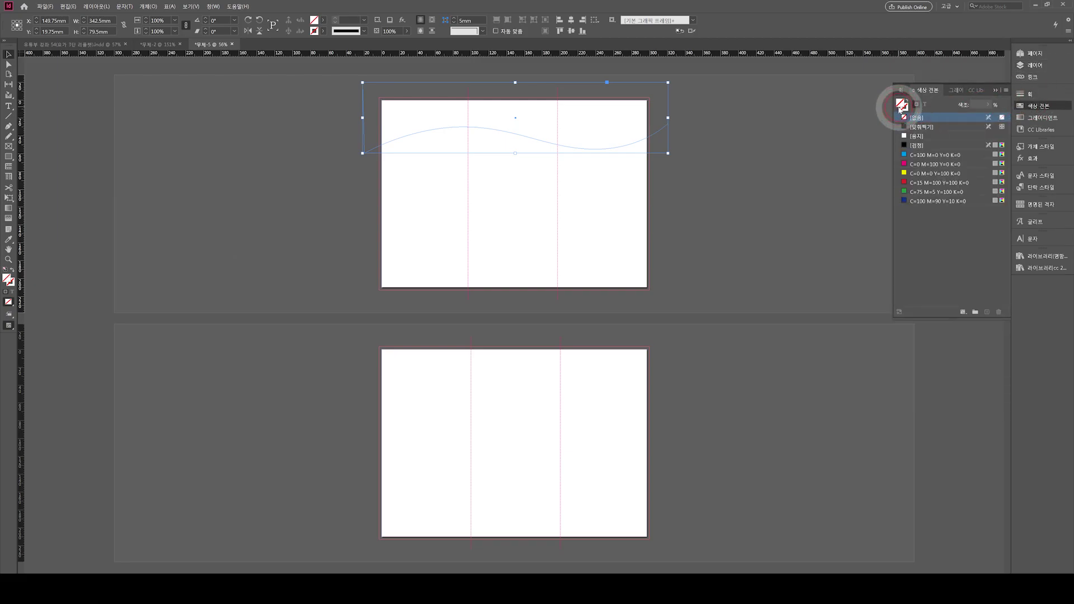
click(918, 201)
Duplicate the C=100 M=90 Y=10 K=0 swatch, view the copy's options without changing them and deselect the wave shape.
click(993, 309)
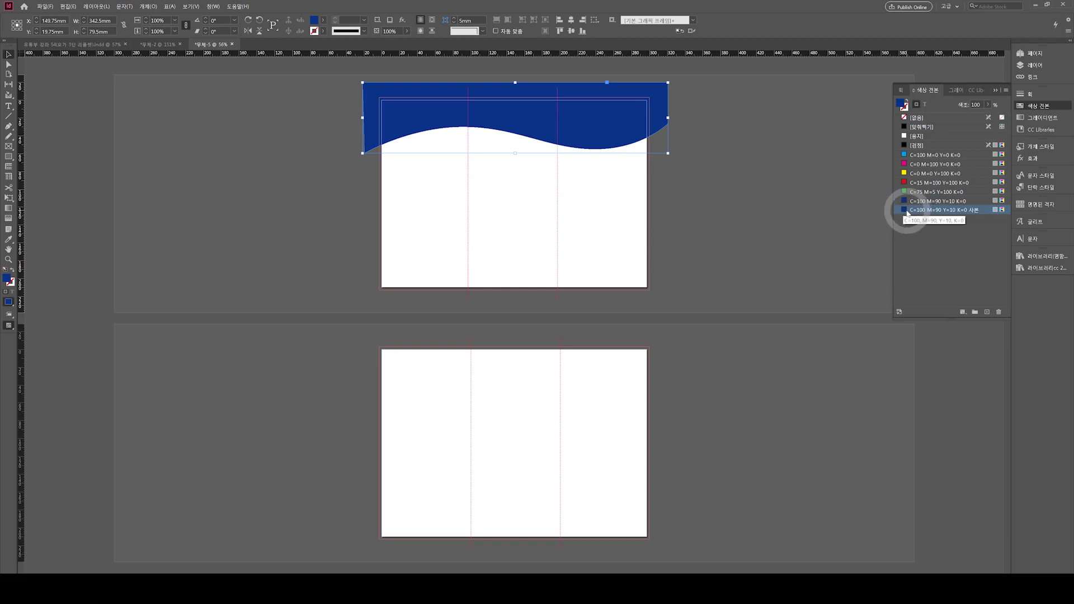
double_click(929, 210)
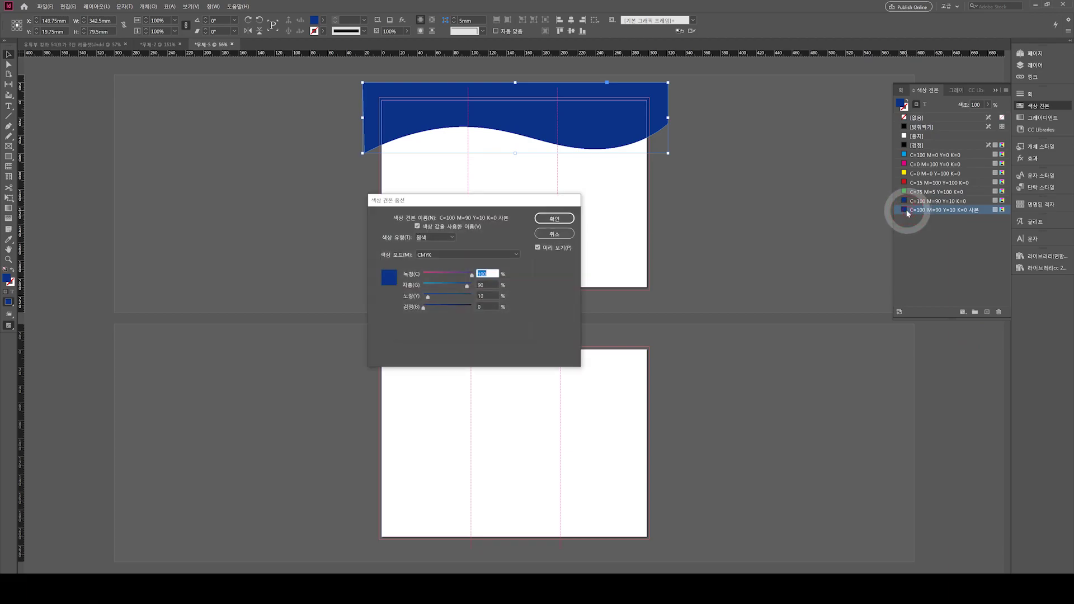
click(559, 238)
click(784, 241)
Apply a horizontal white-to-black linear gradient across the wave shape on page 1.
click(639, 113)
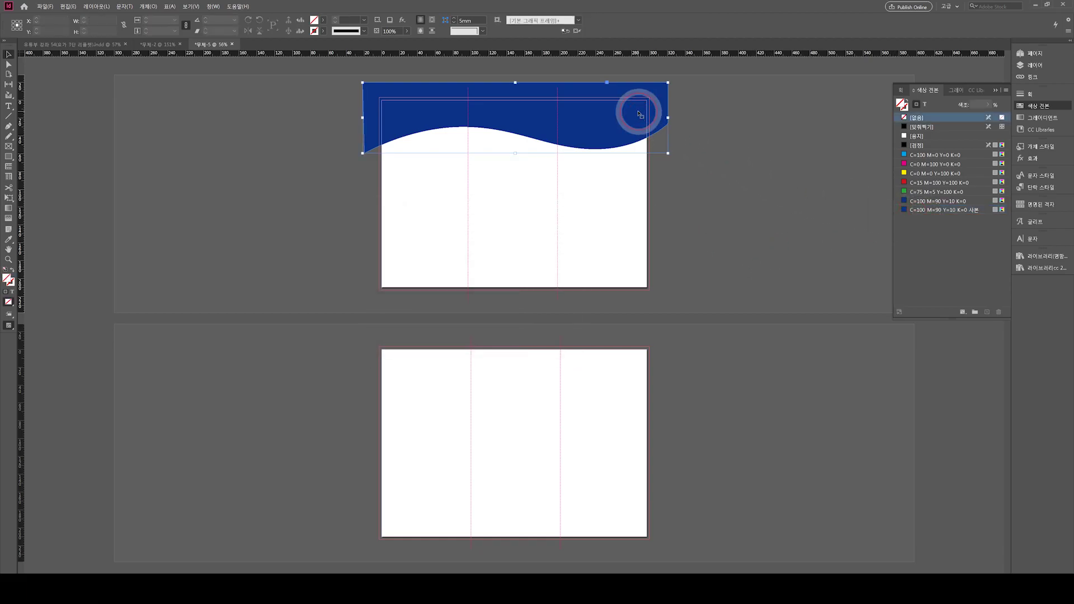
click(8, 210)
drag(372, 114, 647, 110)
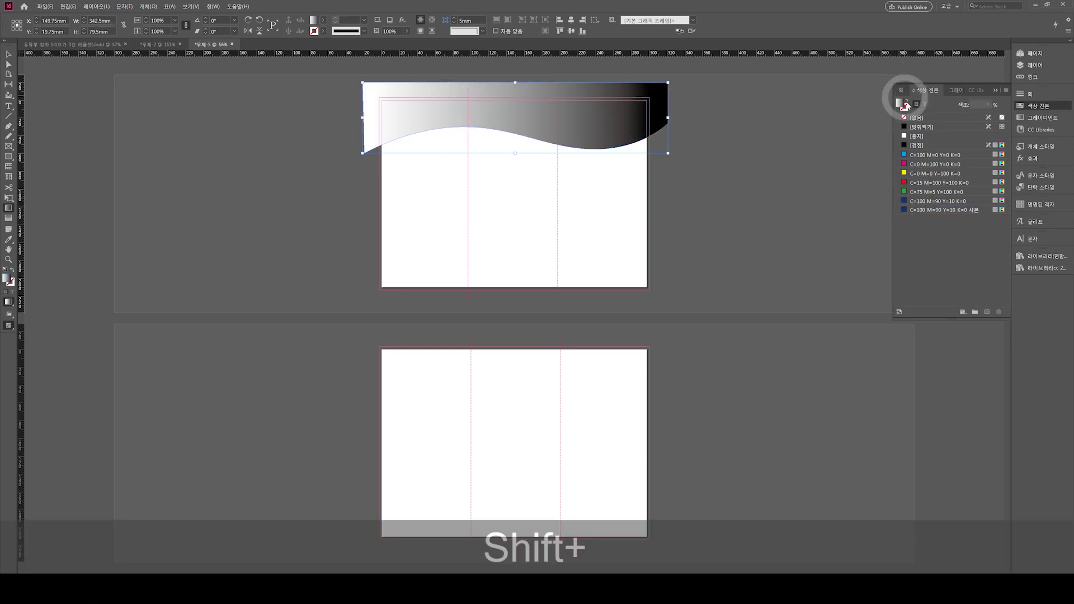
click(986, 312)
click(904, 222)
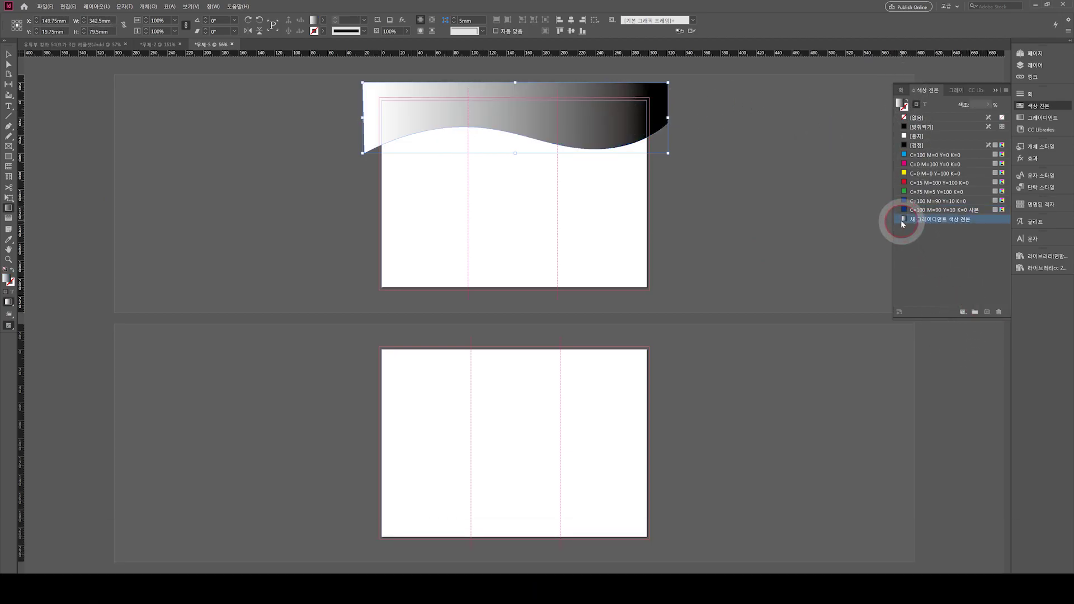
double_click(903, 220)
click(554, 234)
key(ctrl+z)
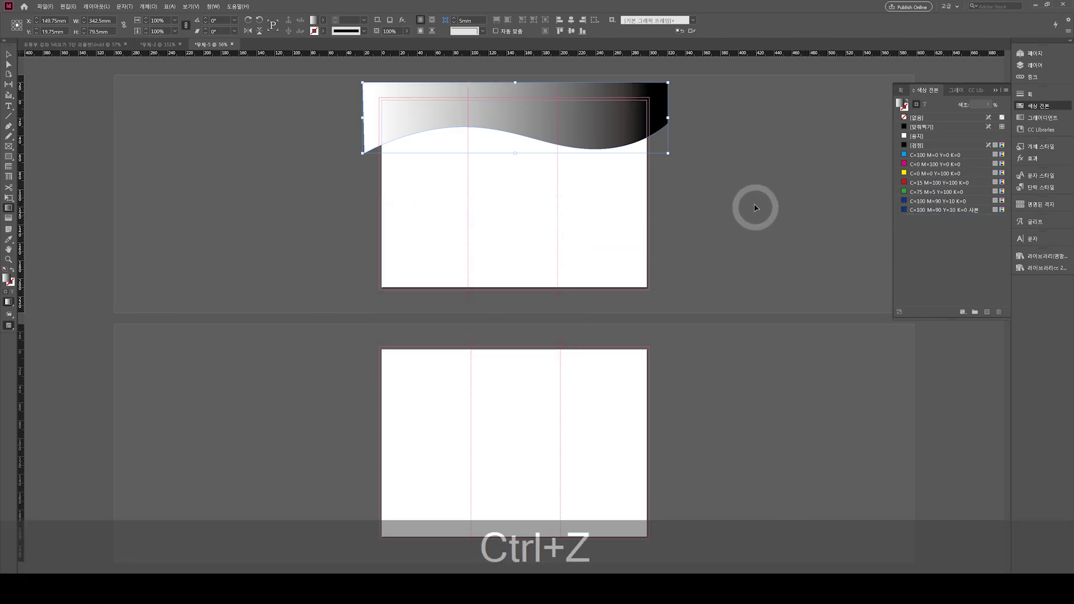
key(ctrl+z)
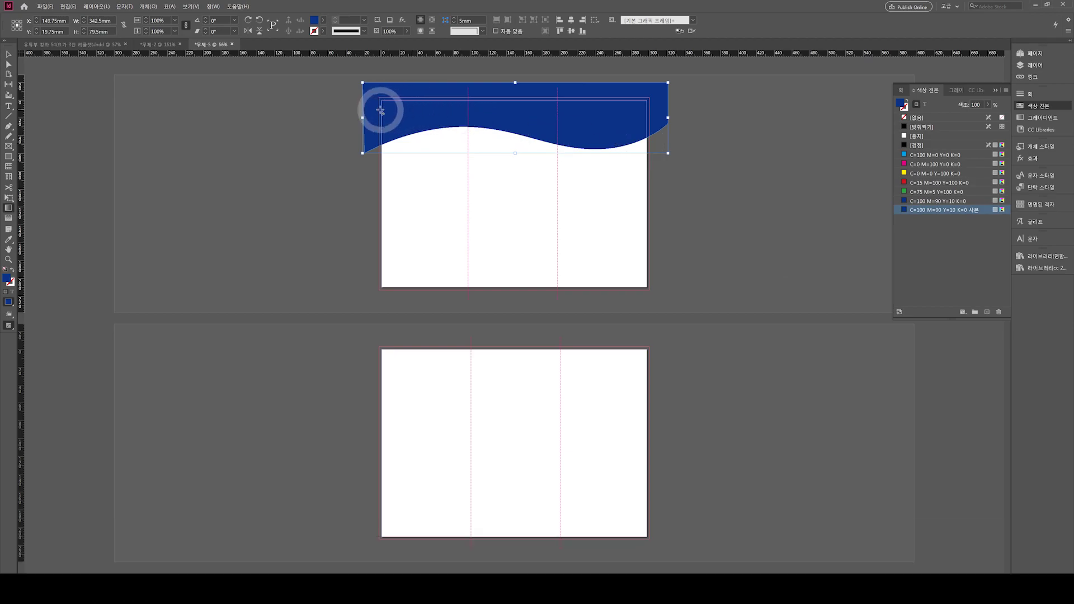
Reapply a horizontal white-to-black gradient across the wave shape with the Gradient Swatch tool and deselect the shape.
click(9, 209)
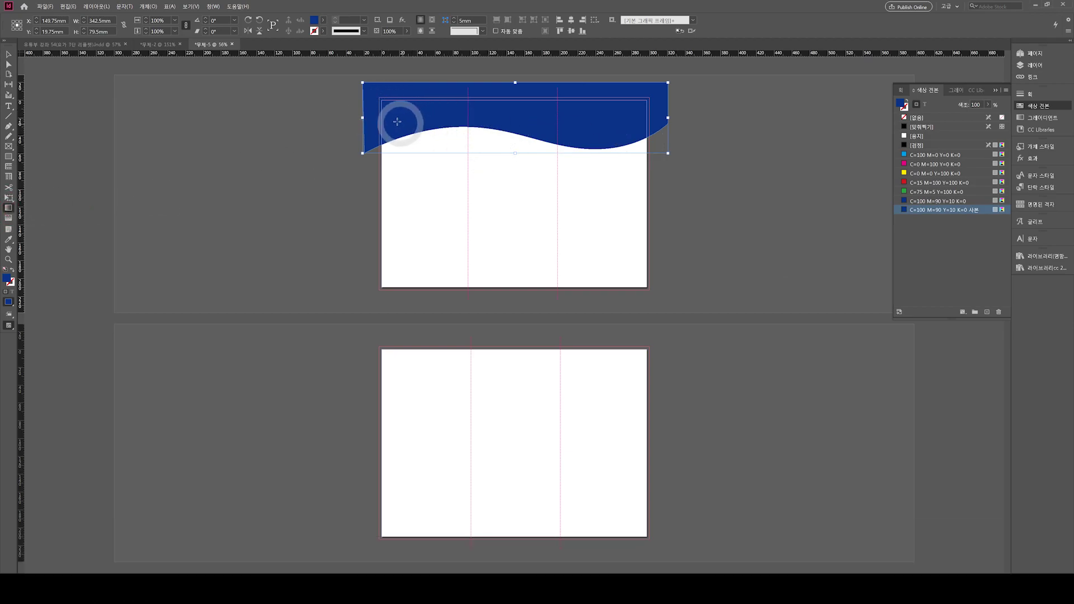
key(shift)
drag(376, 118, 669, 117)
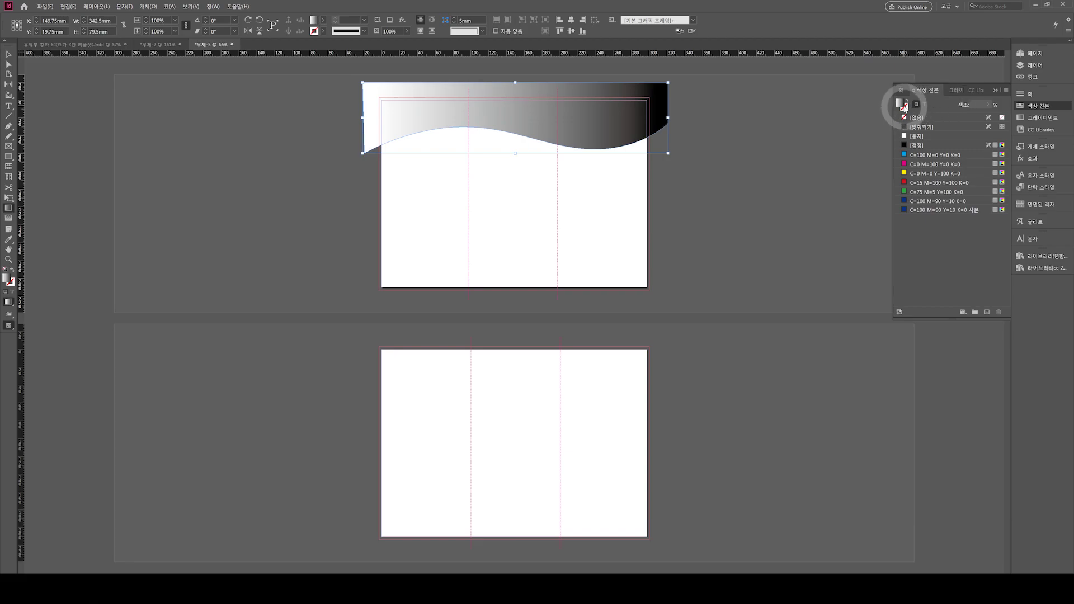
click(760, 170)
key(ctrl+v)
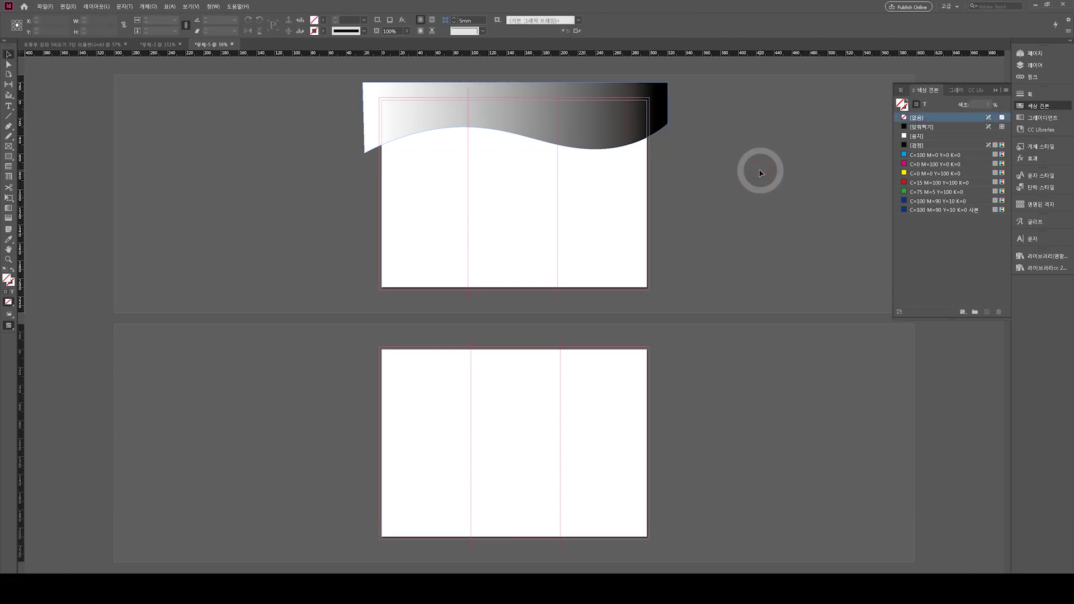
key(F12)
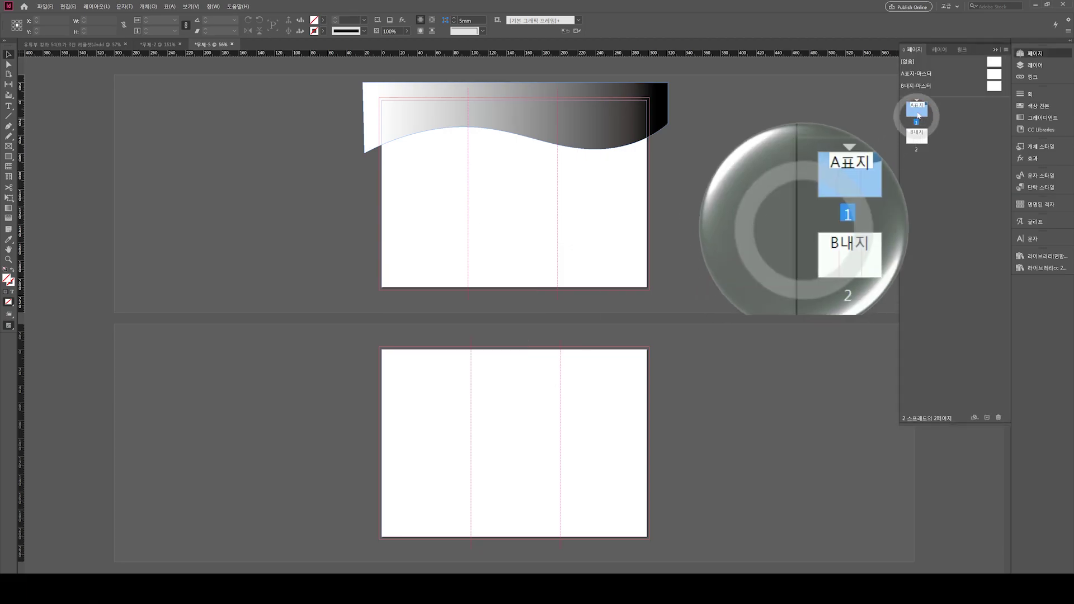
click(853, 139)
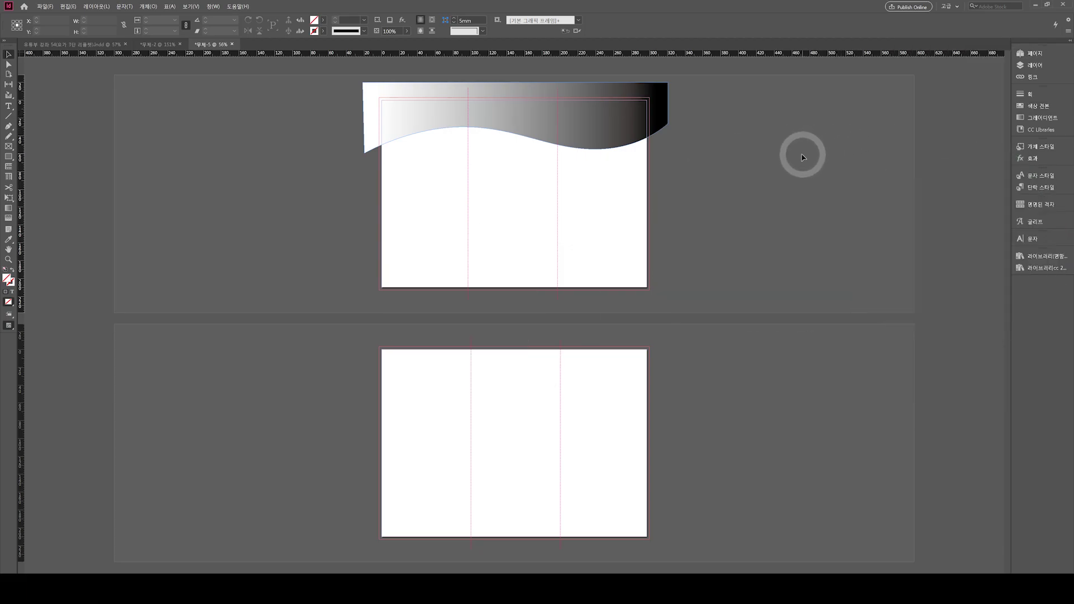
key(F12)
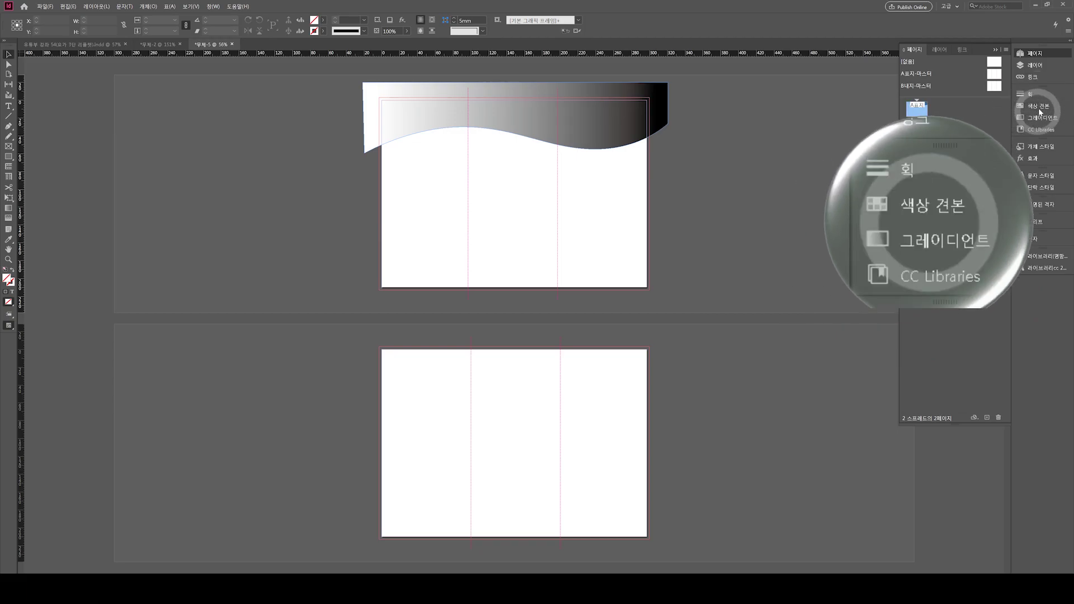
Save the wave shape's white-to-black gradient as a new swatch under its default name.
click(1038, 107)
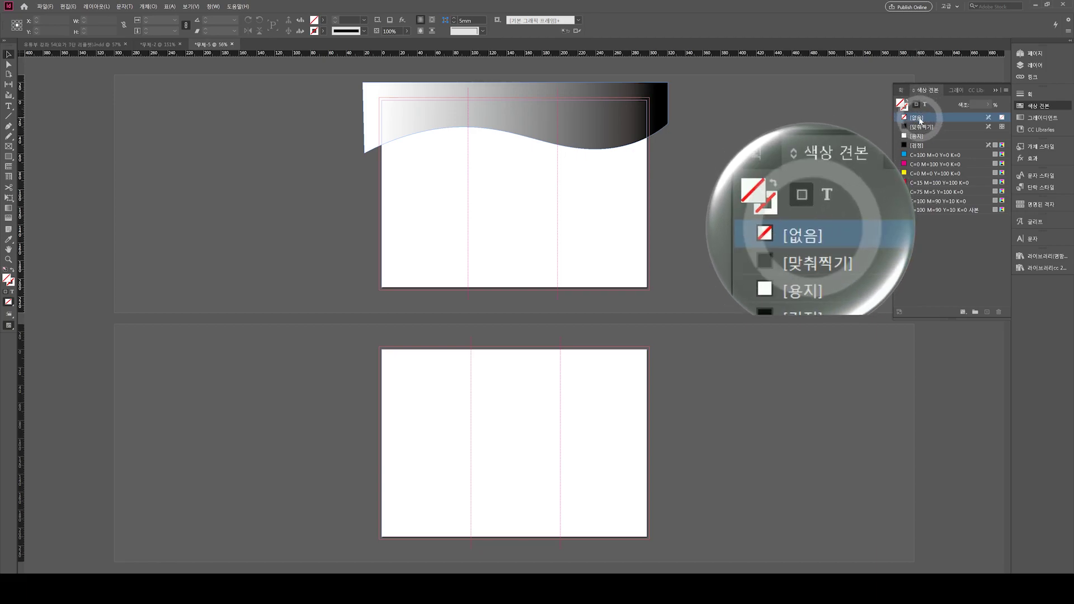
click(661, 96)
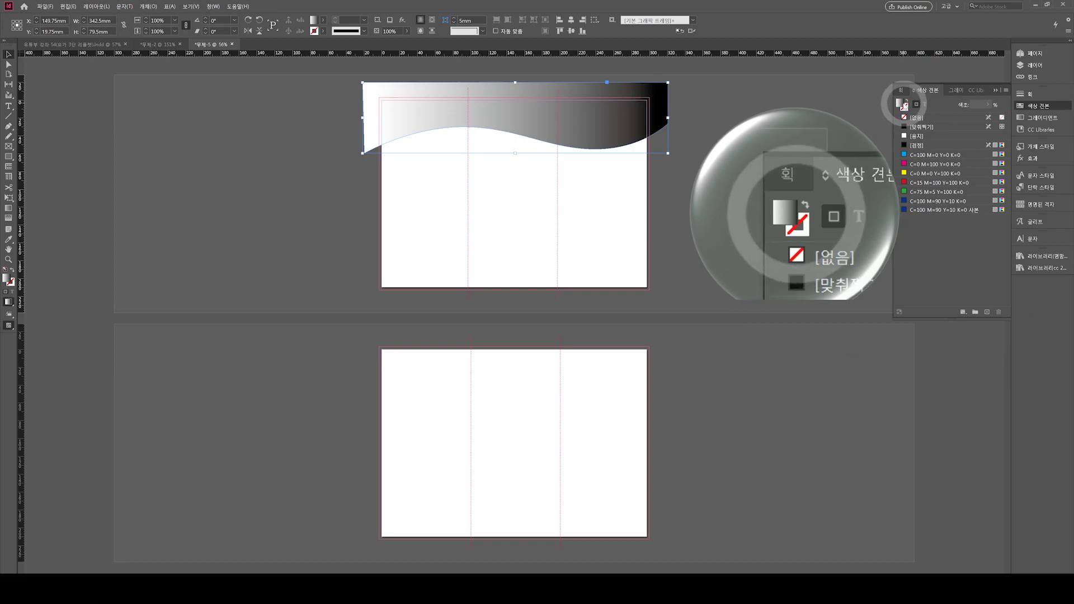
click(988, 313)
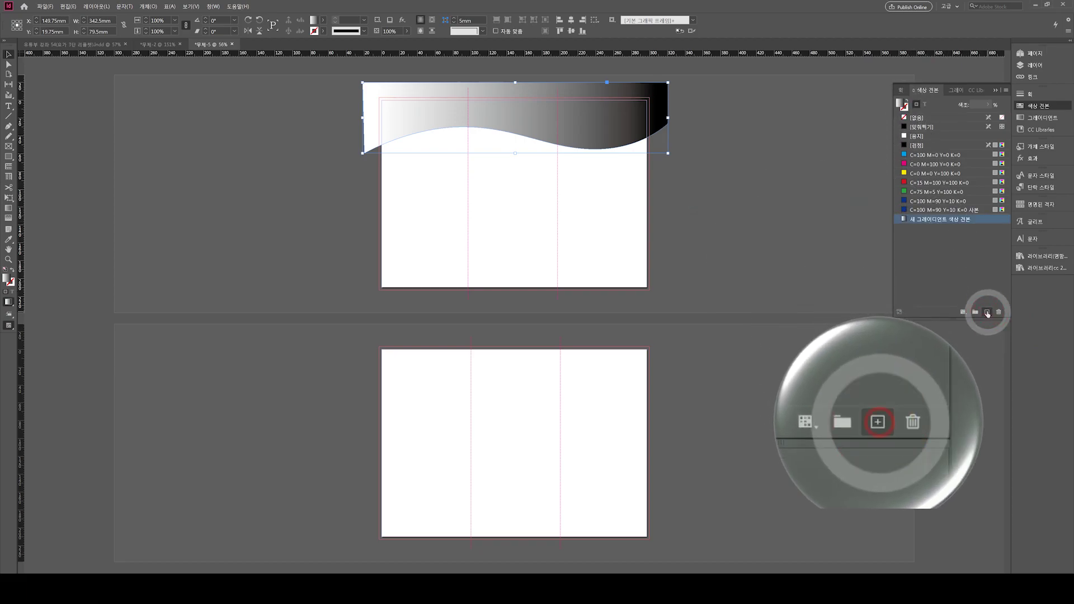
click(904, 221)
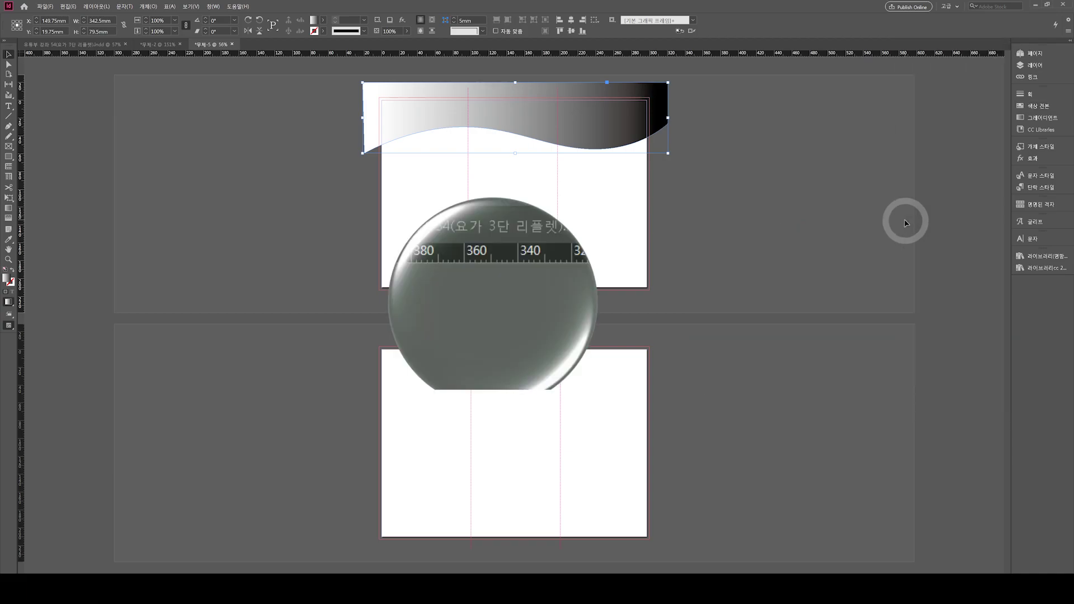
key(F12)
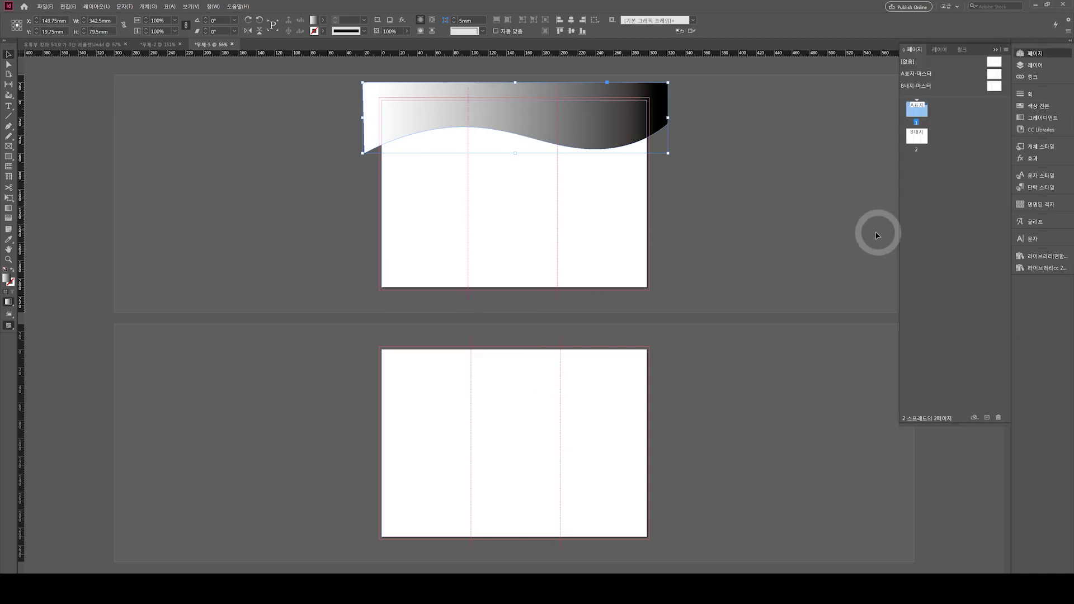
click(694, 268)
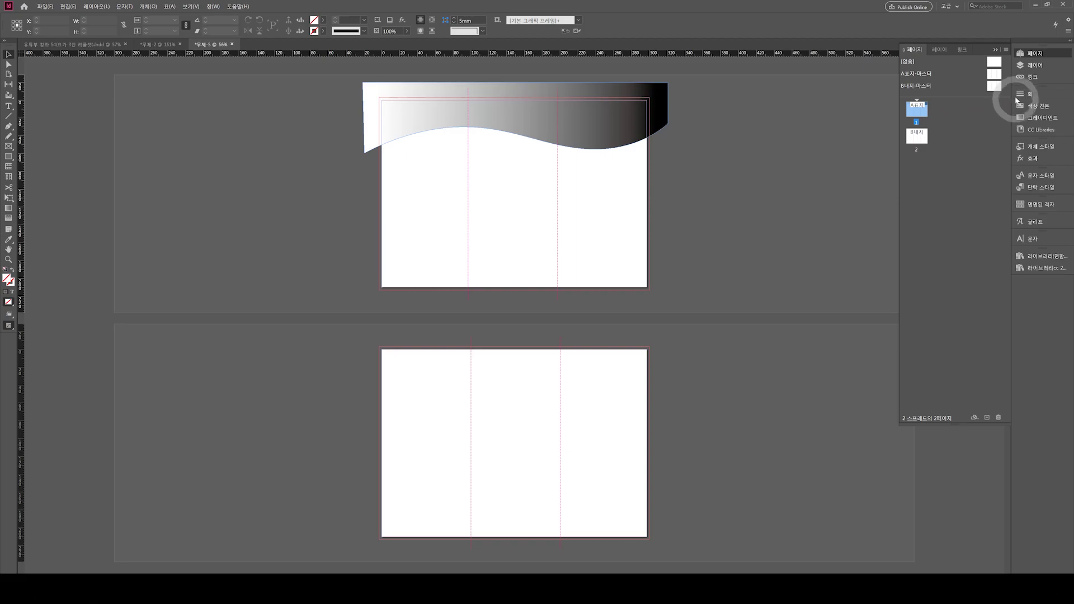
click(1035, 66)
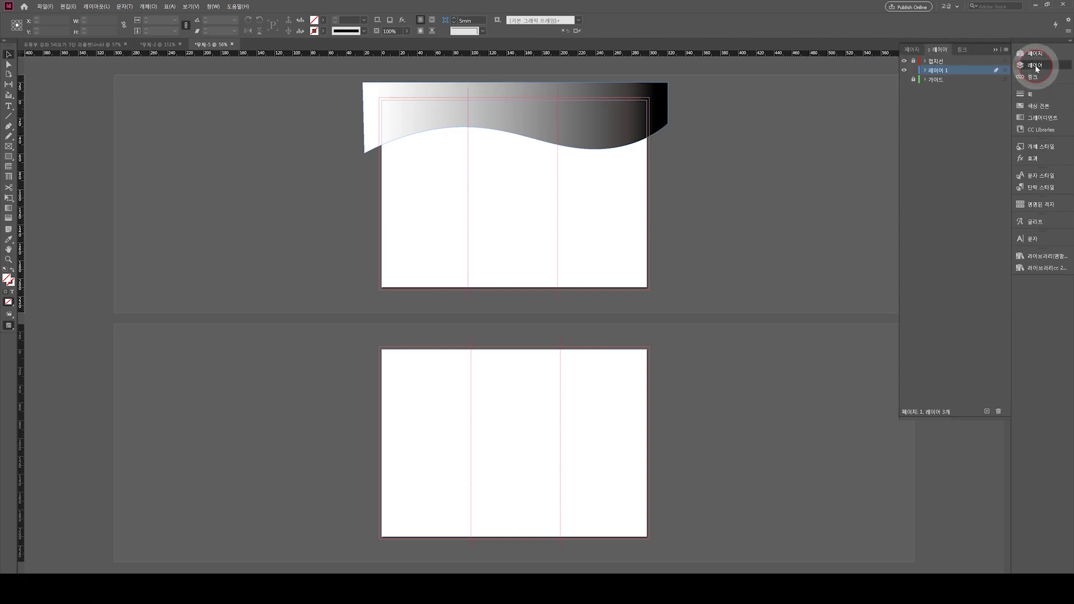
click(1037, 106)
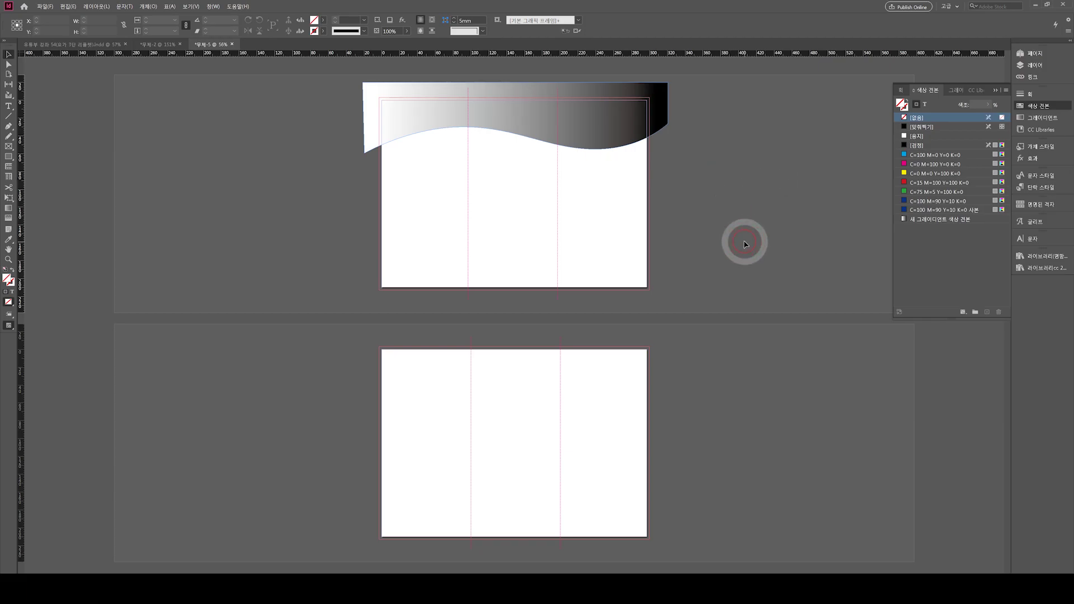
Examine the wave shape's gradient swatch options and its start stop without changing them, and deselect the shape.
click(664, 114)
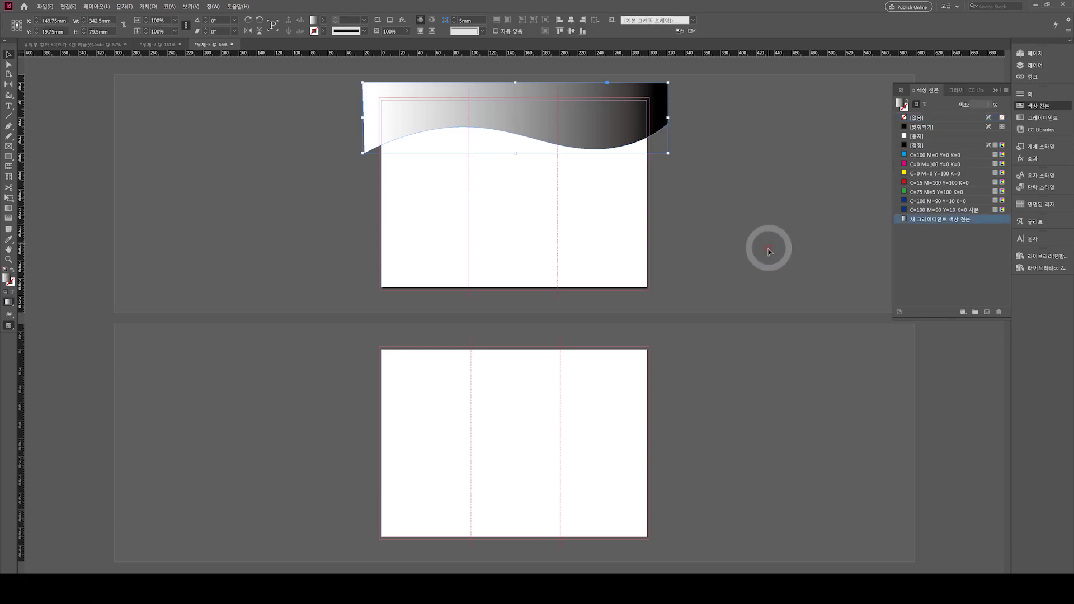
double_click(909, 220)
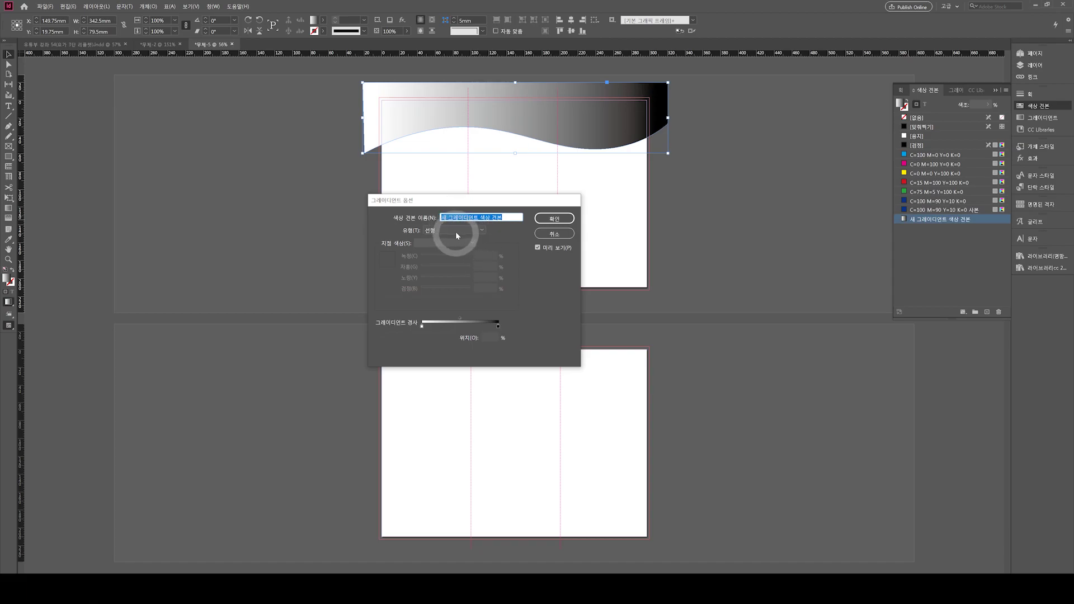
click(423, 326)
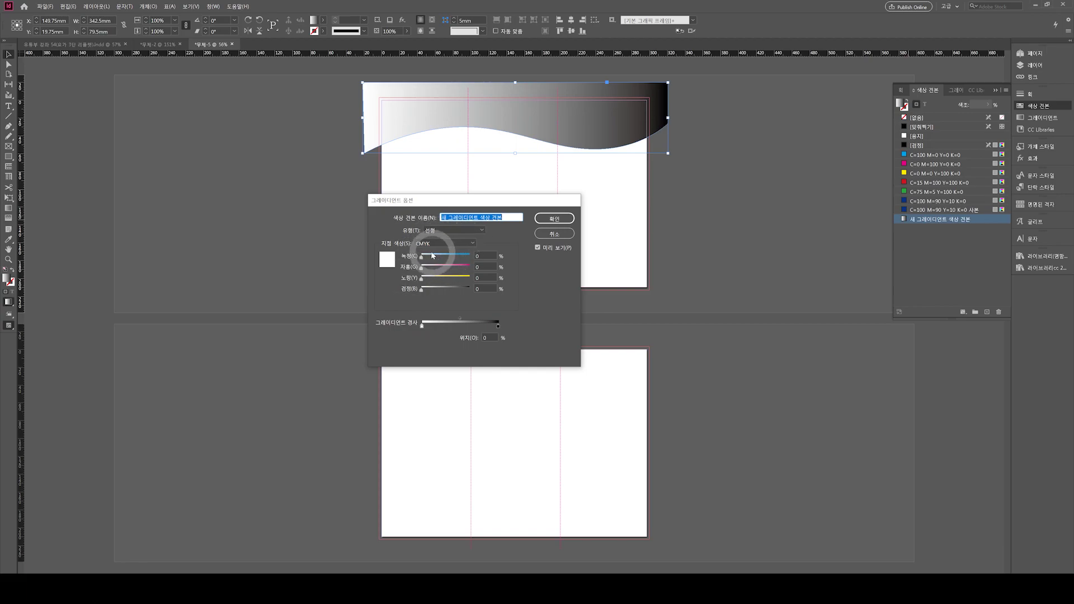
click(556, 219)
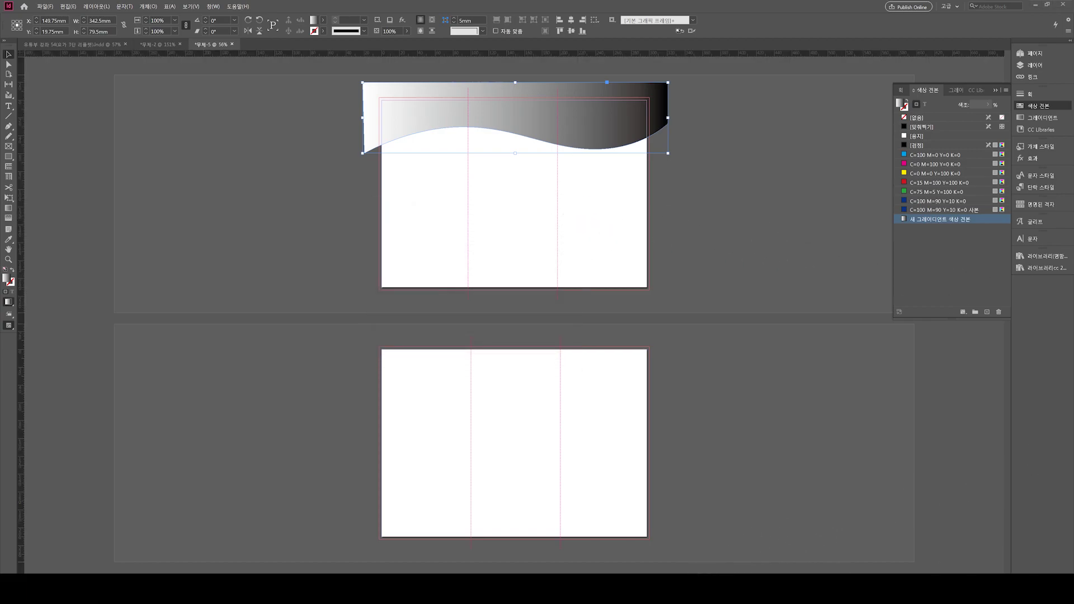
click(930, 412)
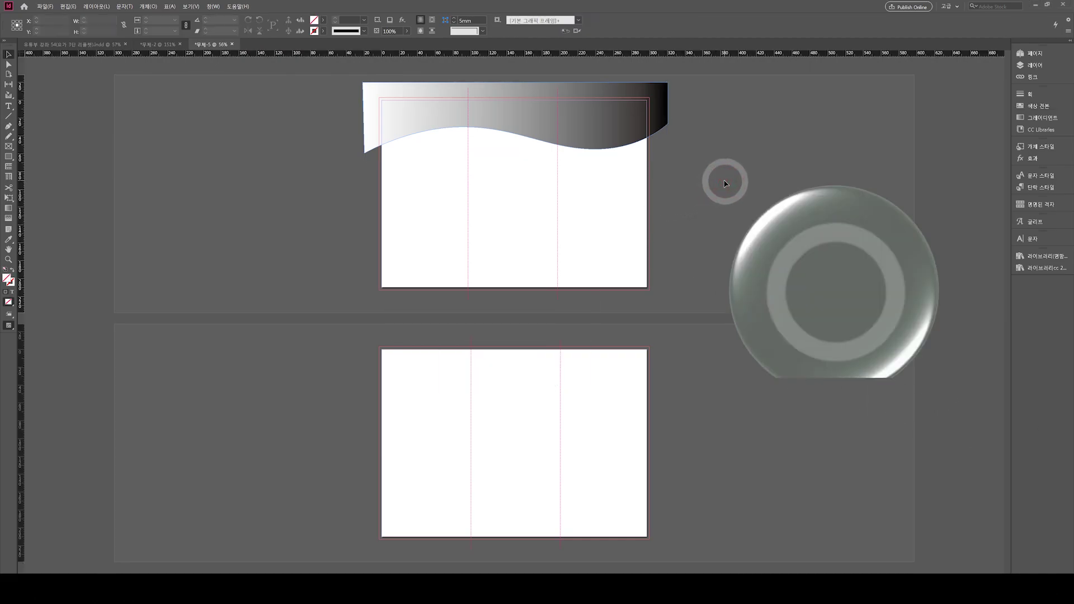
Edit the wave shape's gradient swatch and set its start stop to C=64 M=0 Y=30 K=0.
key(ctrl+F12)
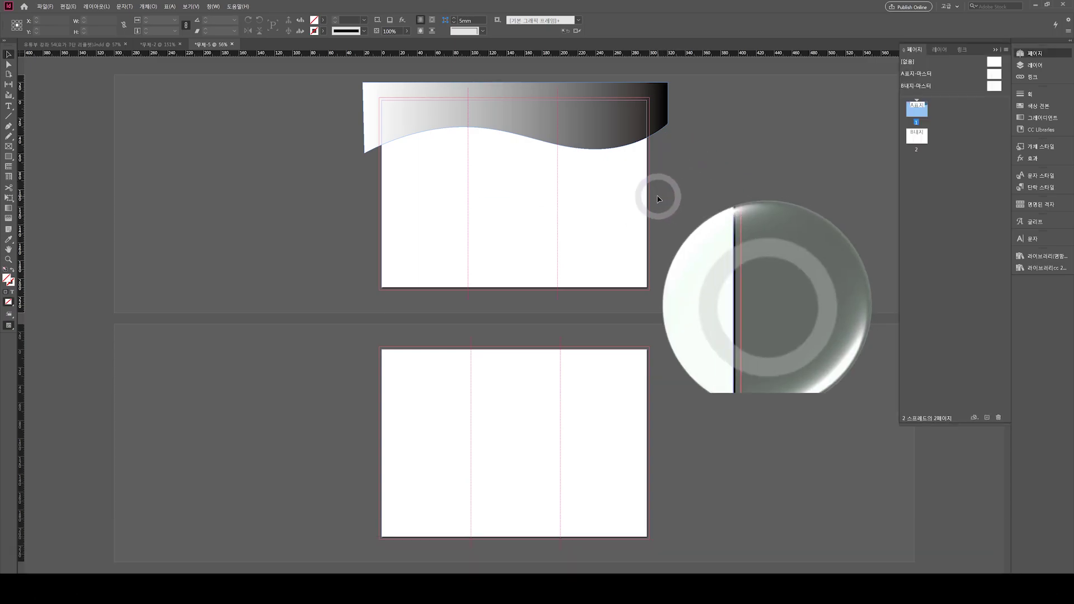
key(F5)
key(ctrl+space)
drag(319, 72, 740, 312)
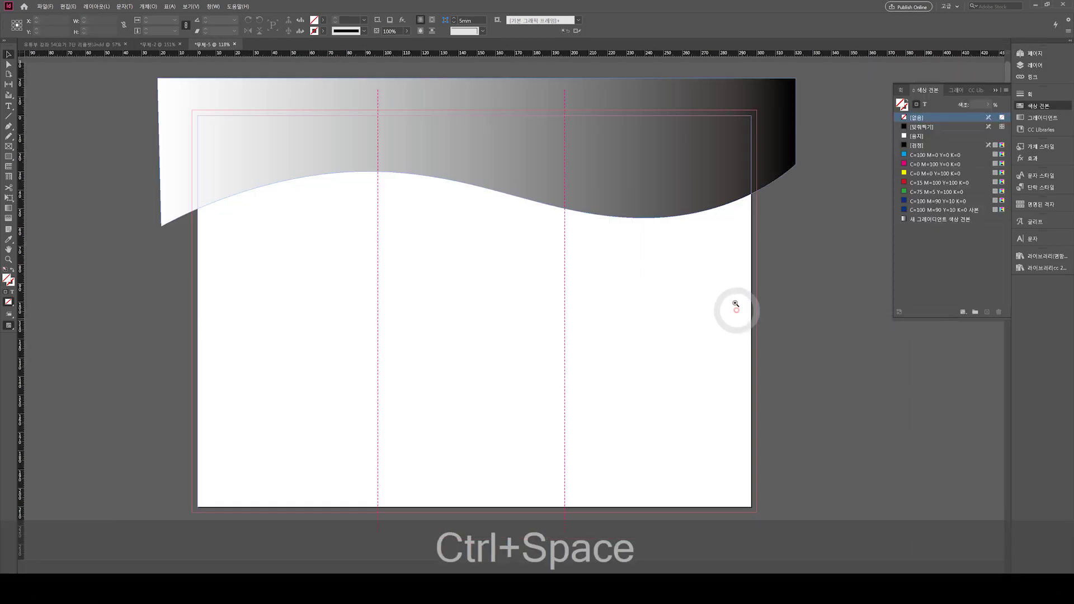
click(740, 178)
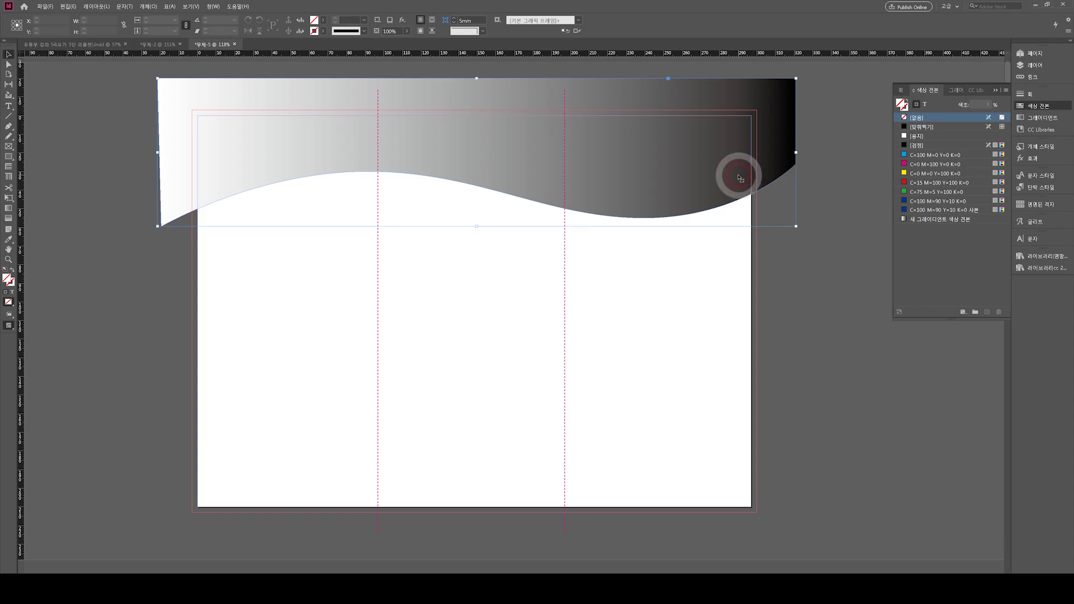
double_click(911, 221)
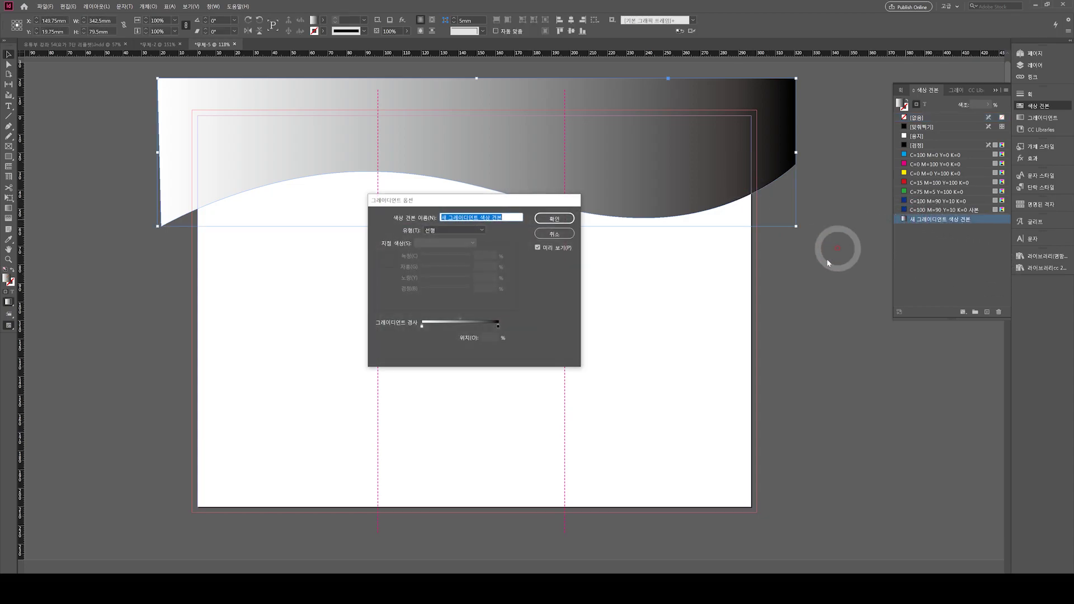
click(425, 329)
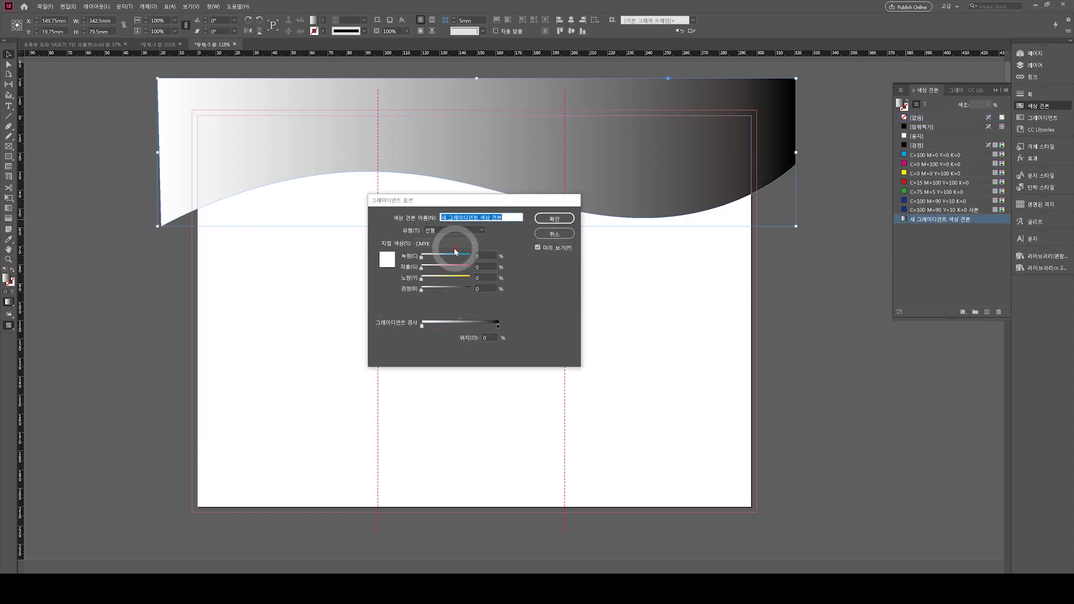
drag(441, 258, 438, 280)
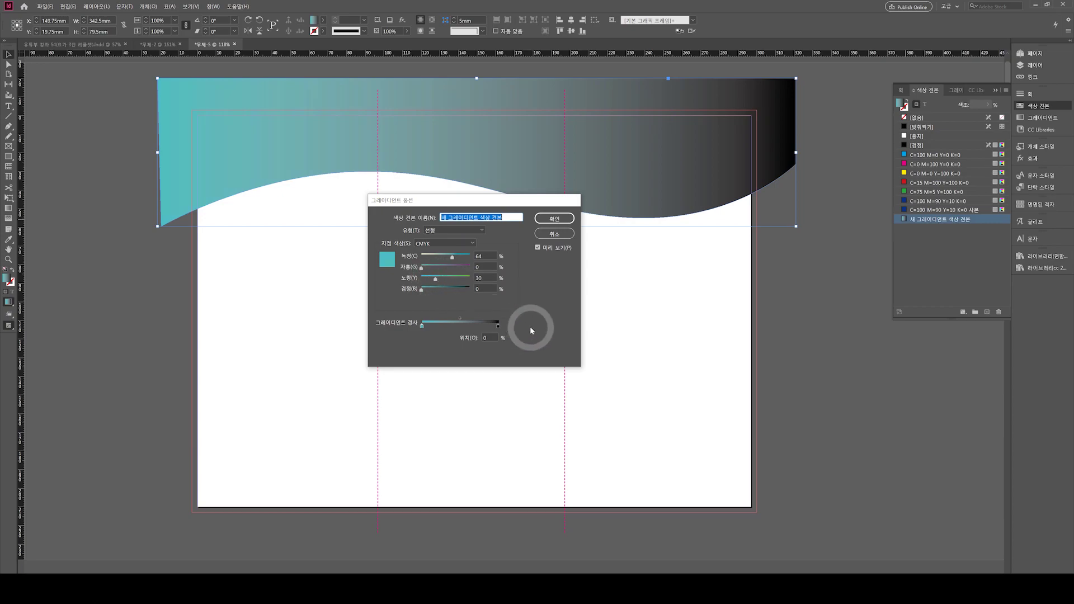
Switch the gradient's end stop to CMYK, set it to about C=87 M=0 Y=36 K=66, accept the gradient and deselect the wave shape.
click(498, 326)
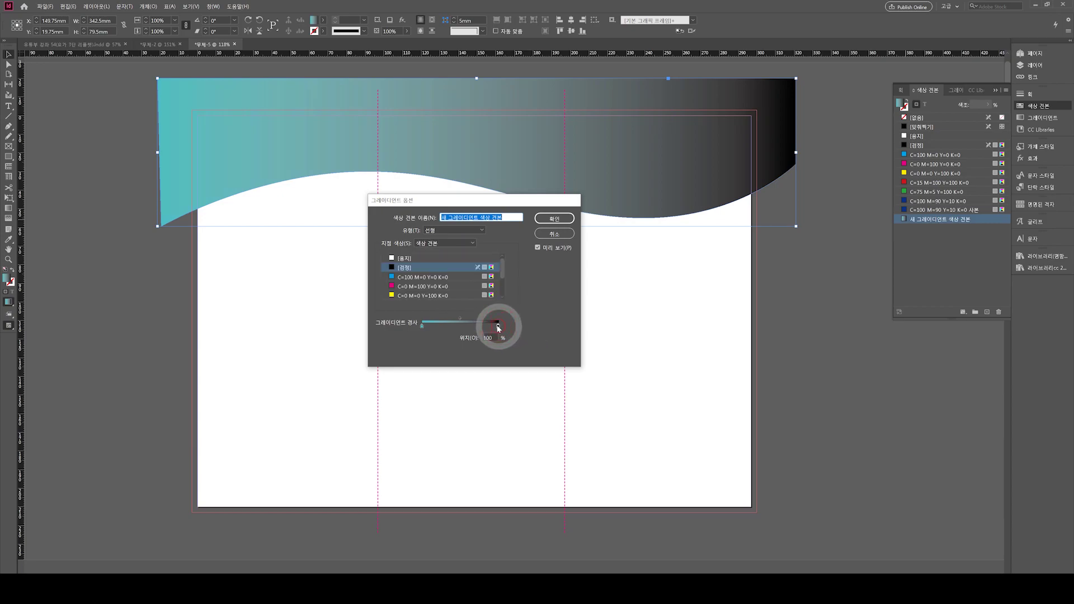
click(440, 244)
click(430, 237)
click(454, 256)
mouse_move(454, 257)
mouse_down()
mouse_move(465, 257)
mouse_move(441, 269)
mouse_up()
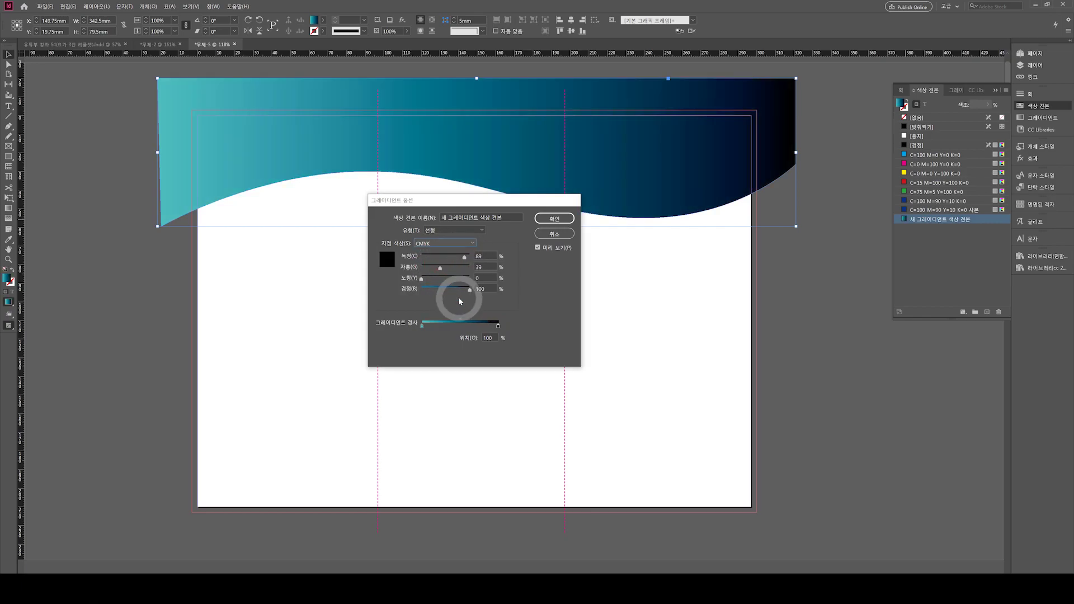
click(454, 289)
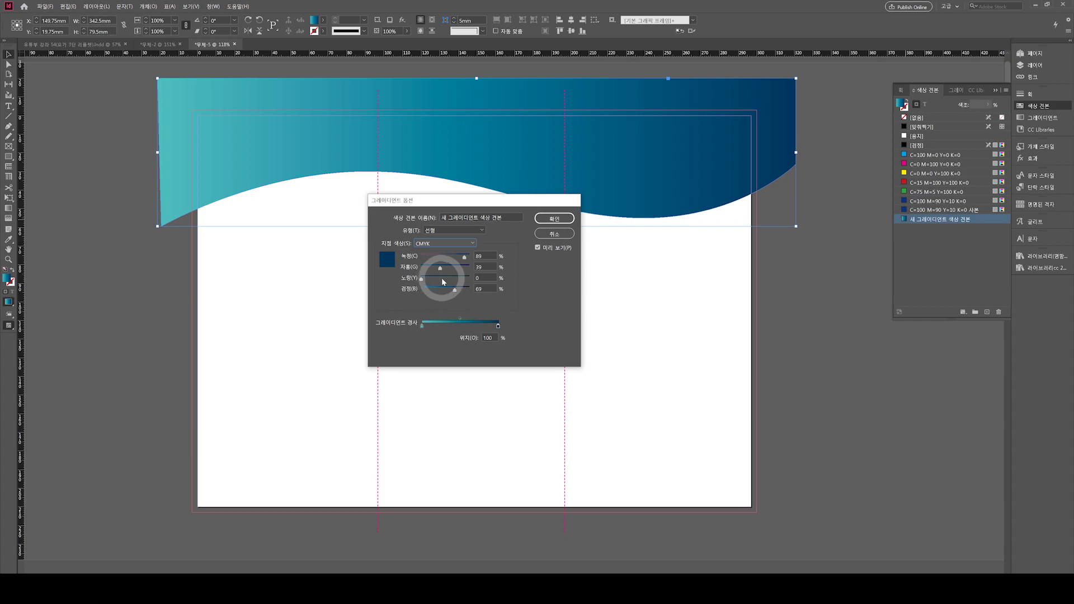
drag(440, 268, 383, 257)
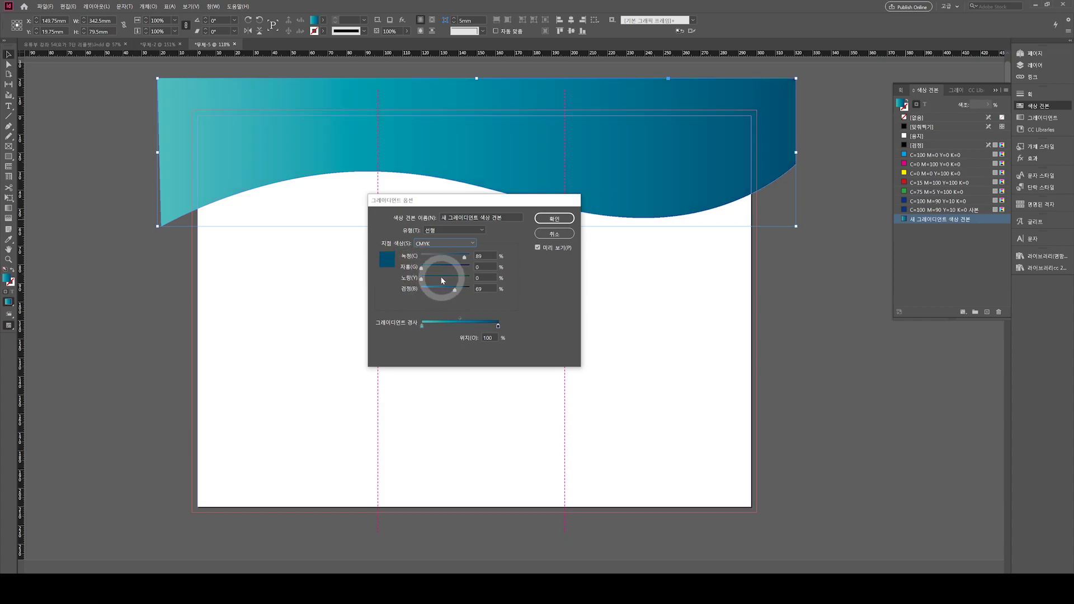
drag(464, 257, 464, 258)
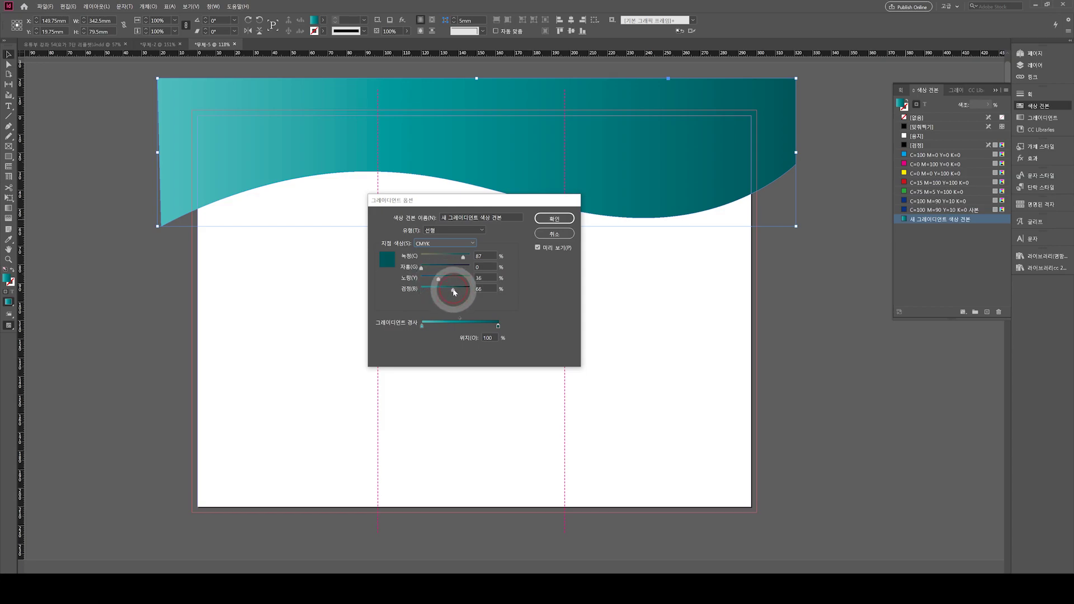
click(422, 327)
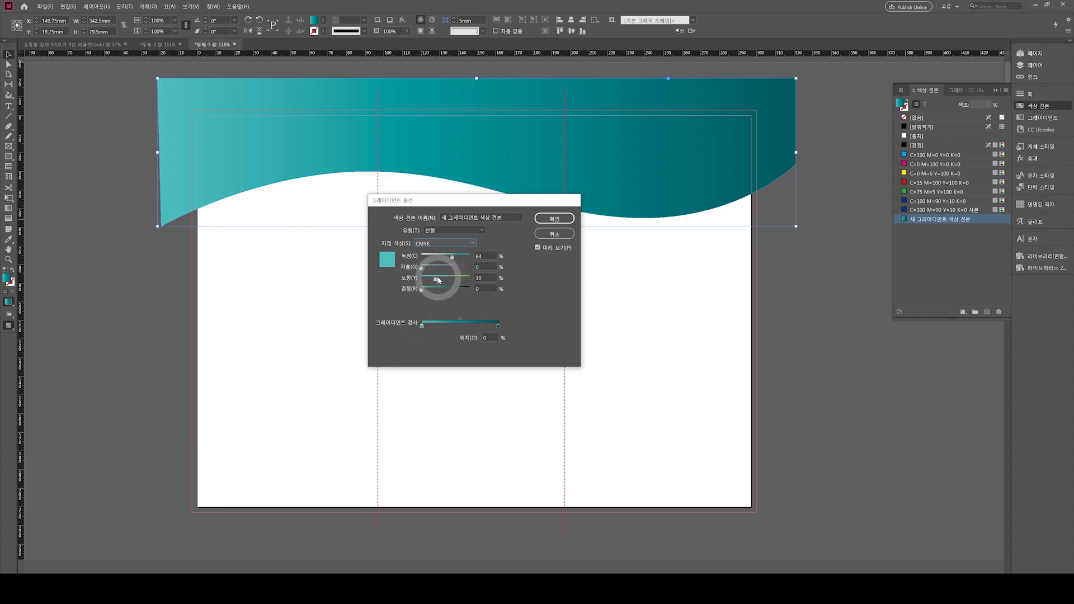
click(555, 219)
click(757, 324)
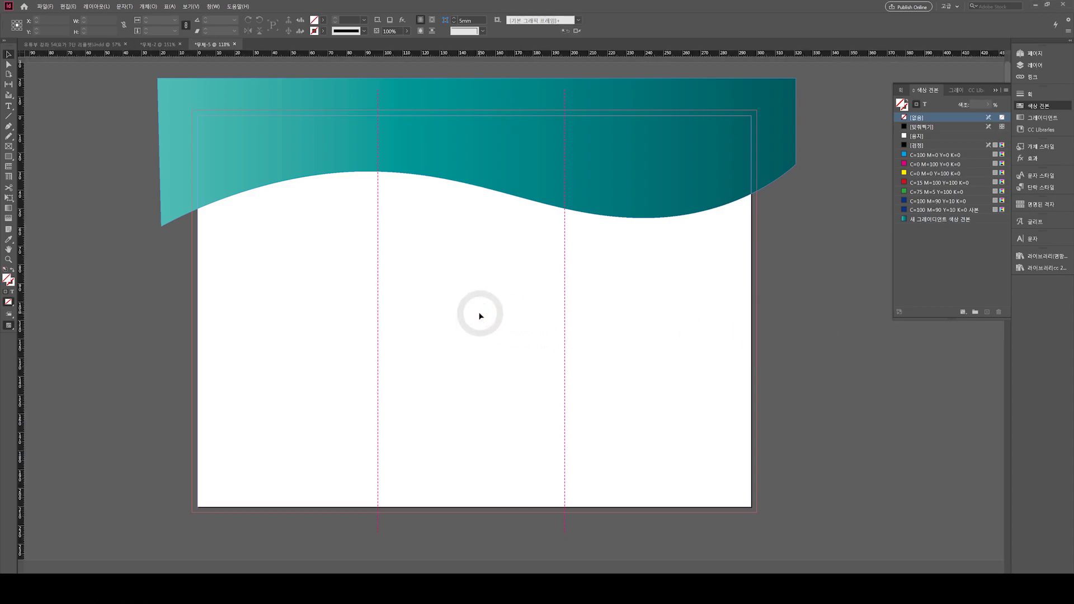
Duplicate the teal gradient wave shape about 5 mm straight below the original.
click(257, 149)
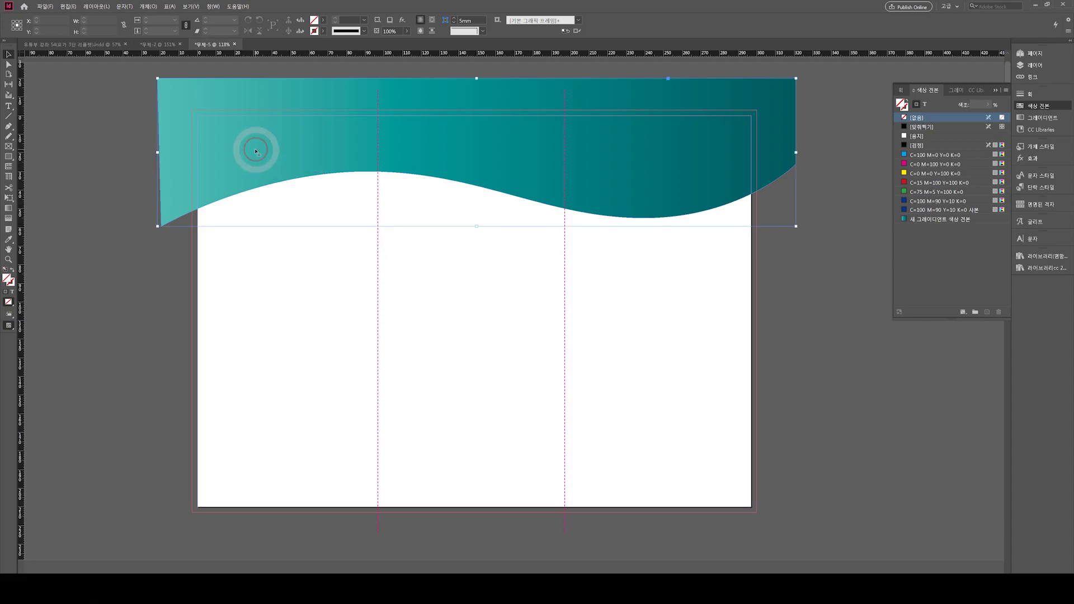
key(alt)
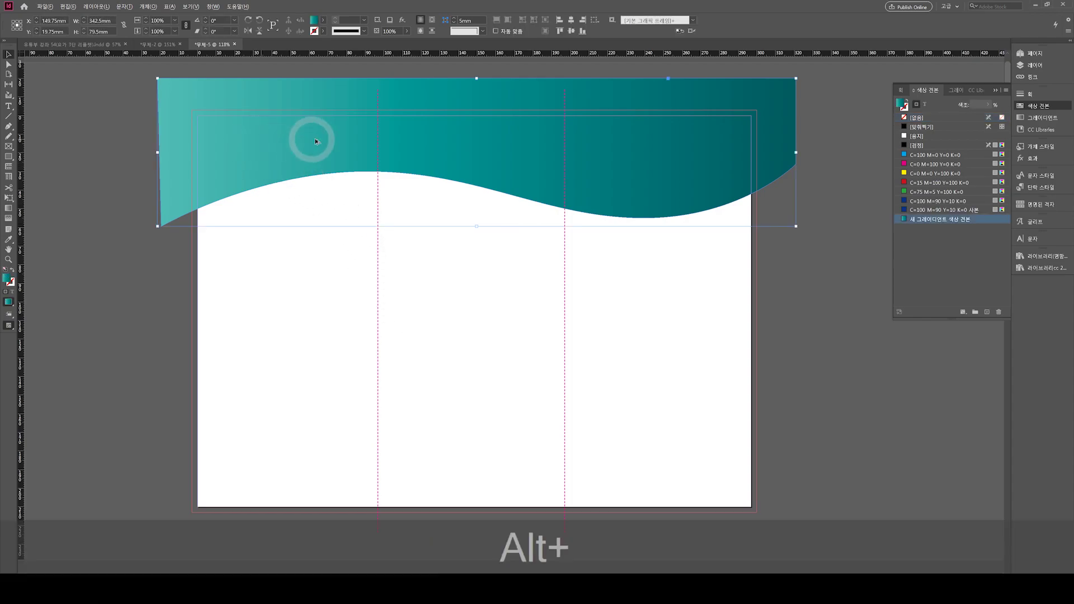
drag(255, 133, 255, 142)
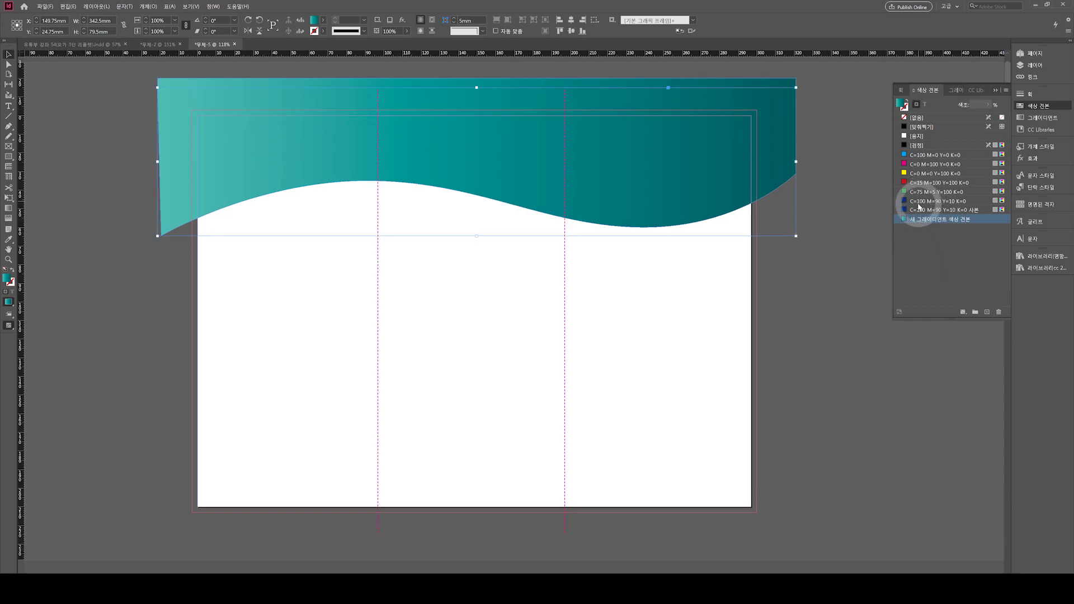
Fill the wave copy with a new swatch duplicated from C=100 M=90 Y=10 K=0 사본 and redefined as C=48 M=0 Y=27 K=0.
click(908, 211)
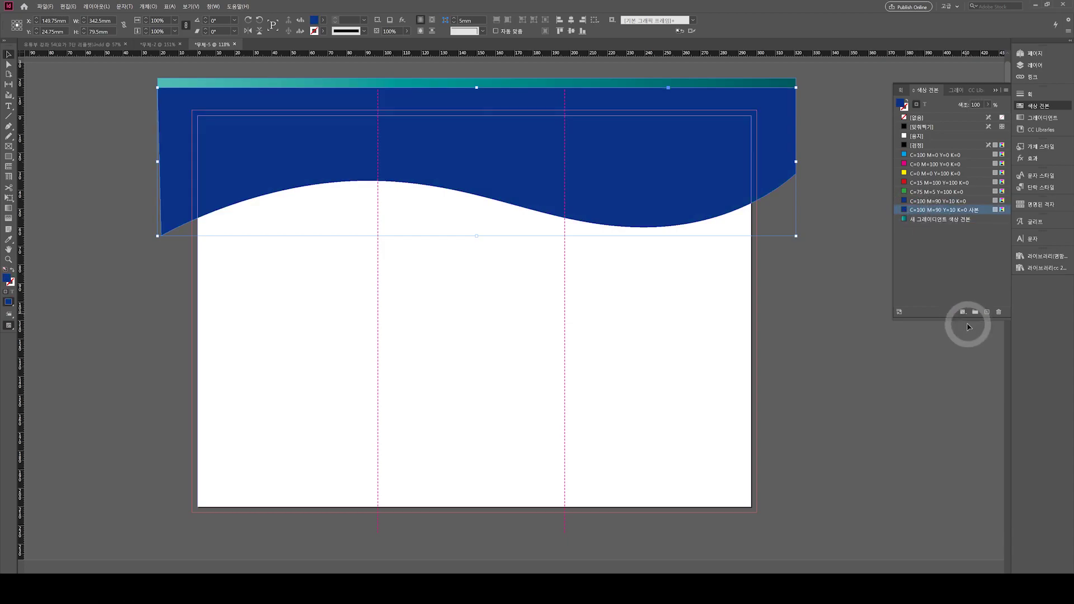
click(988, 312)
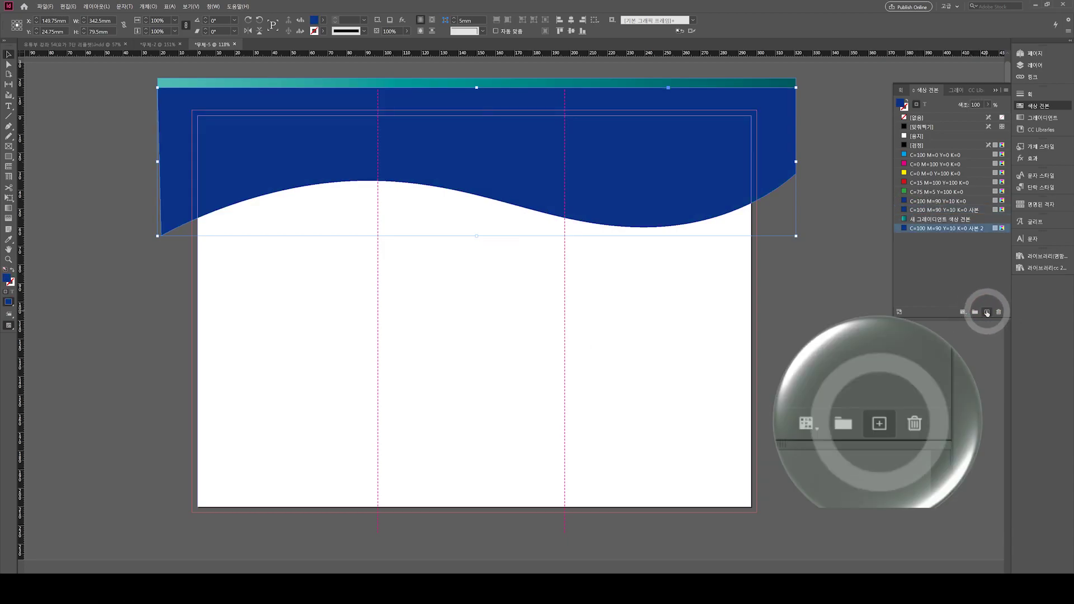
double_click(906, 230)
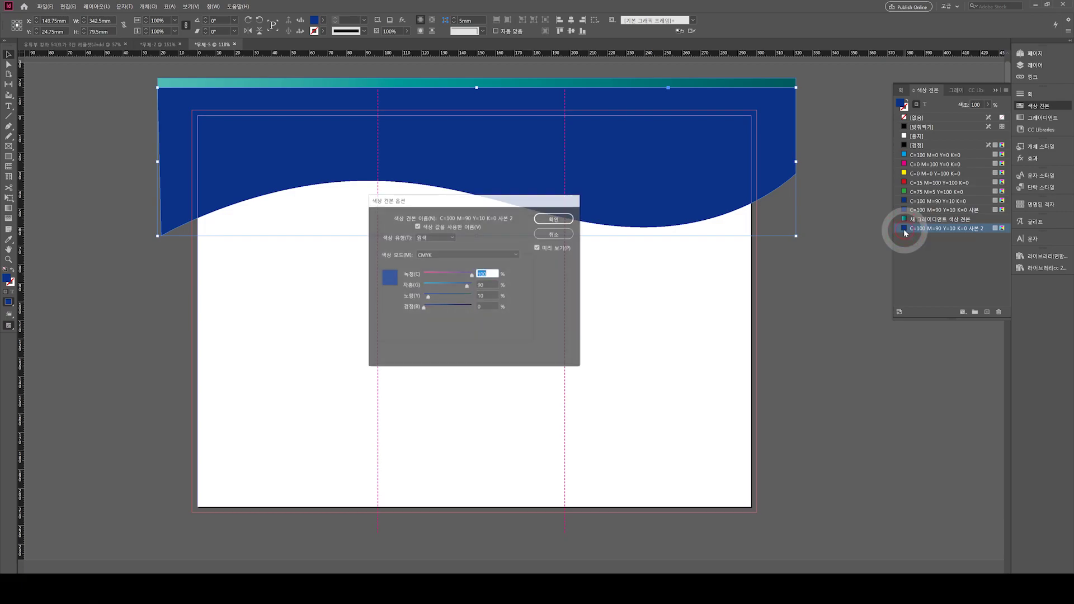
drag(447, 276, 436, 298)
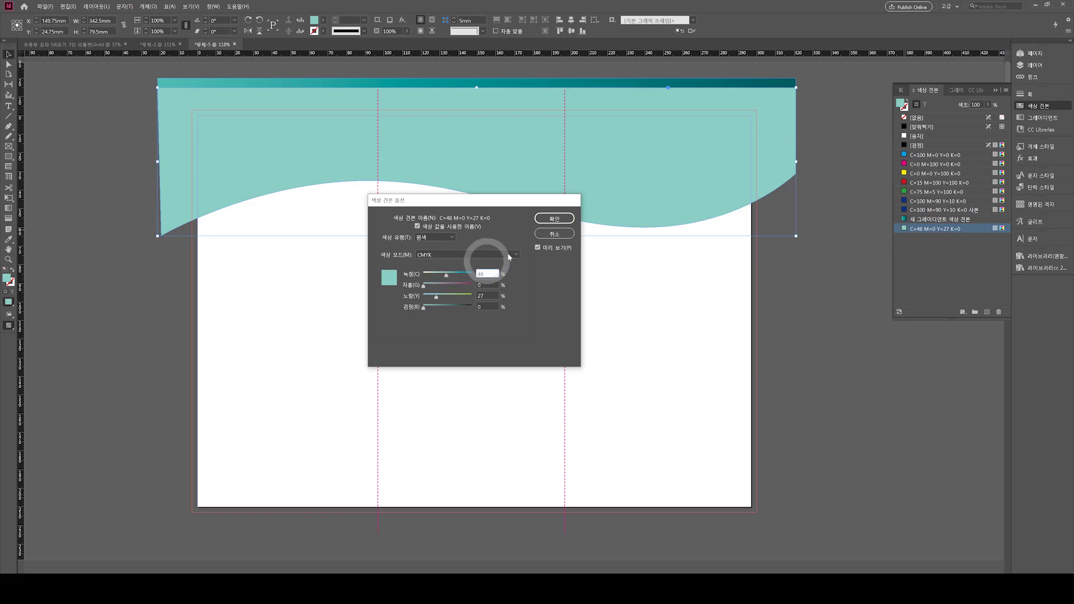
click(554, 219)
click(418, 305)
Send the light teal wave copy to the back behind the gradient wave and deselect it.
click(436, 170)
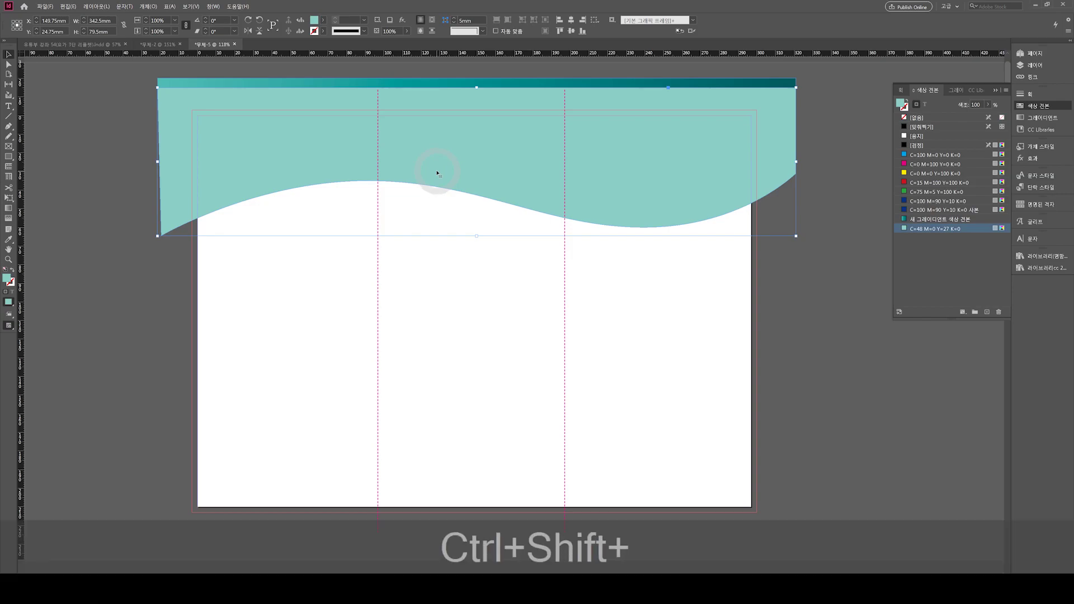
key(ctrl+shift+bracketleft)
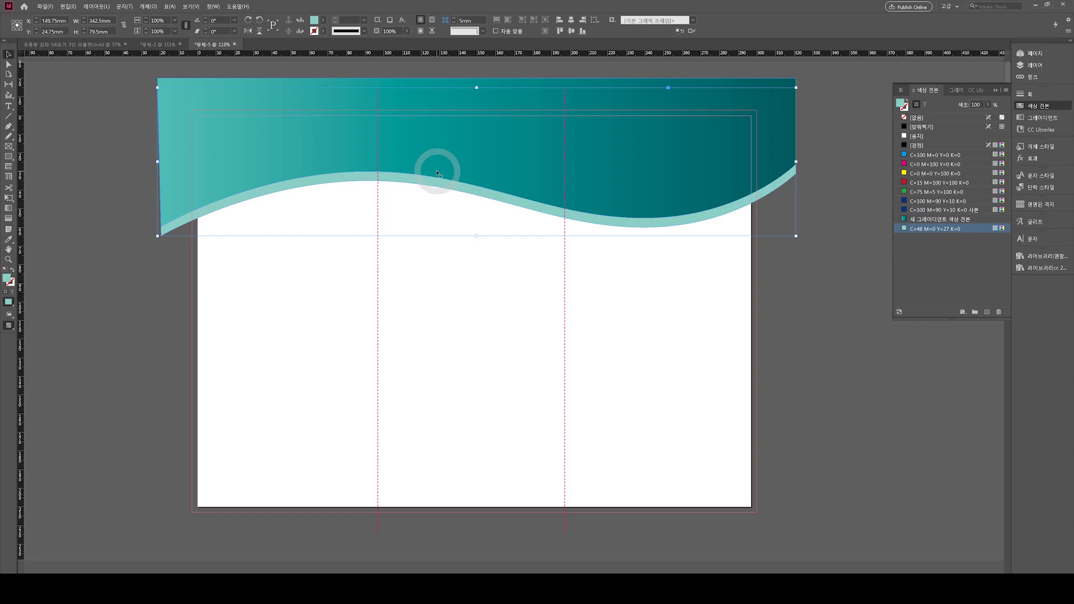
click(141, 335)
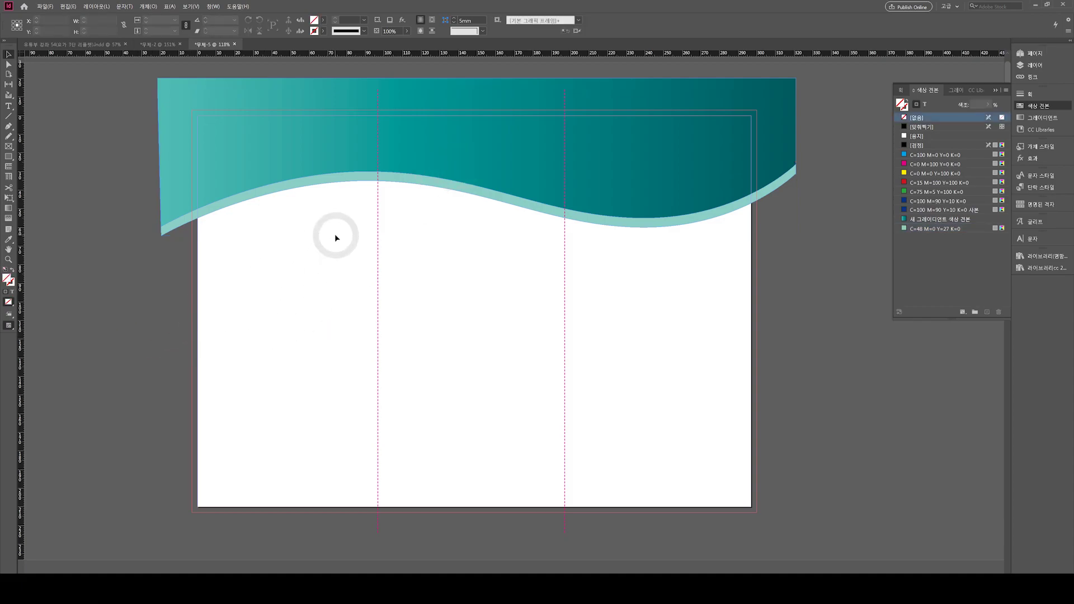
Rotate the light teal wave by about 1.25° and check the page in preview mode.
click(306, 190)
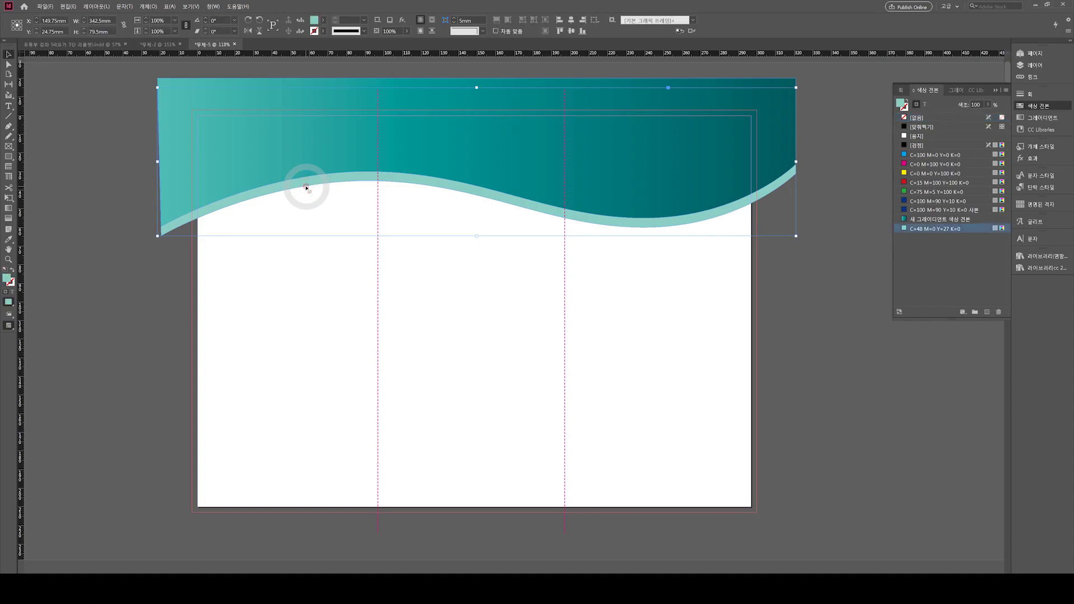
key(e)
drag(347, 280, 350, 280)
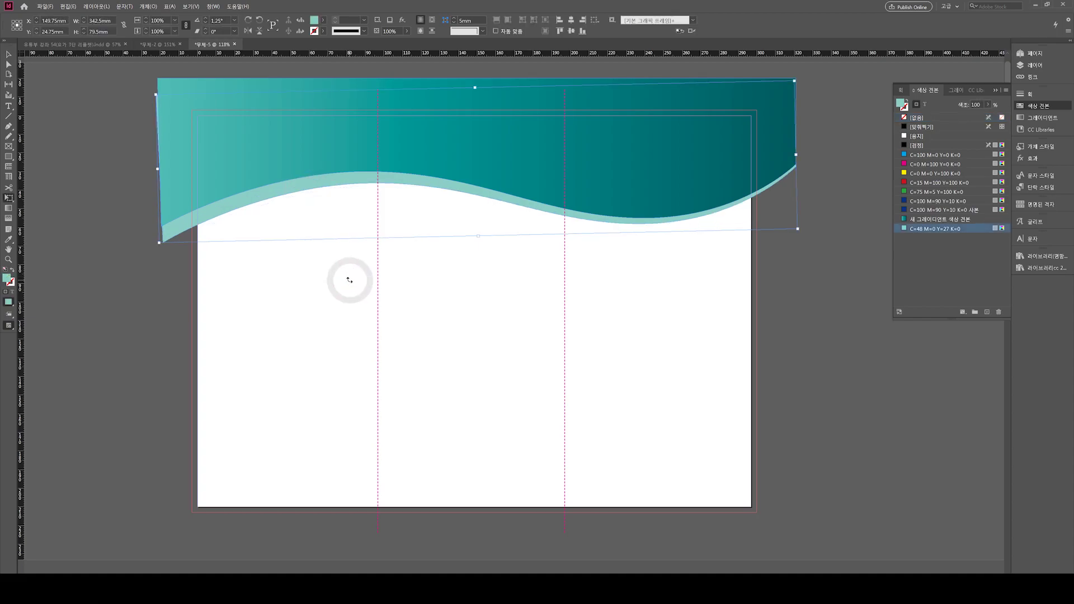
click(322, 290)
key(w)
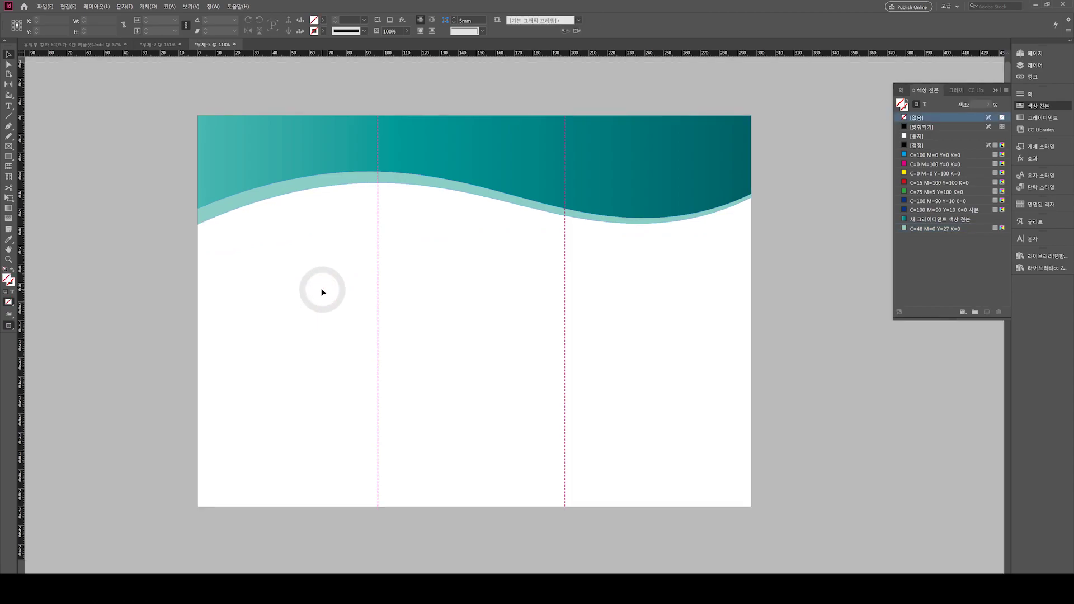
click(299, 244)
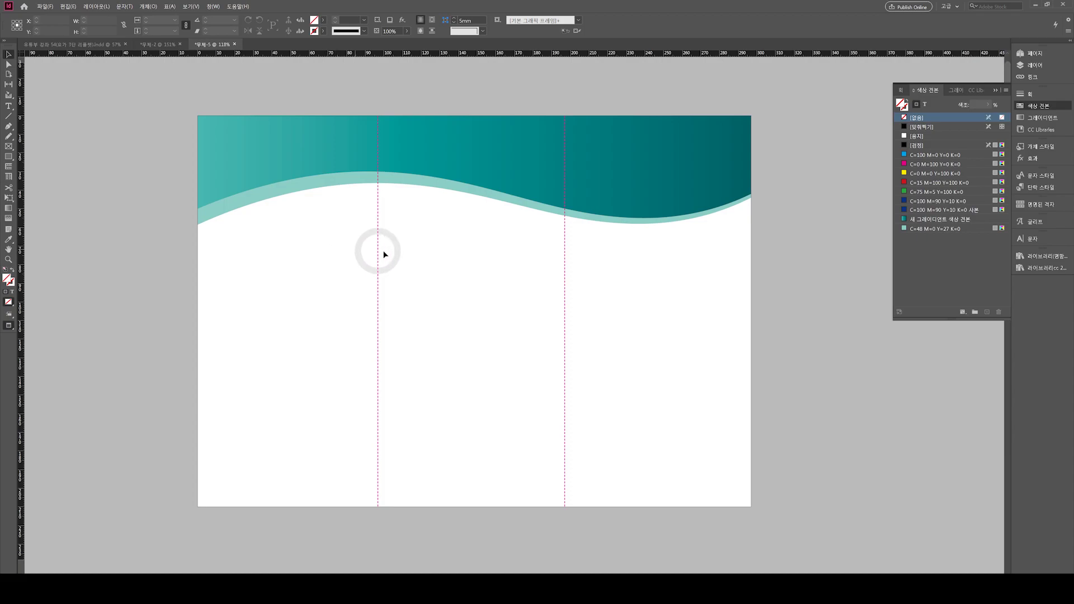
key(w)
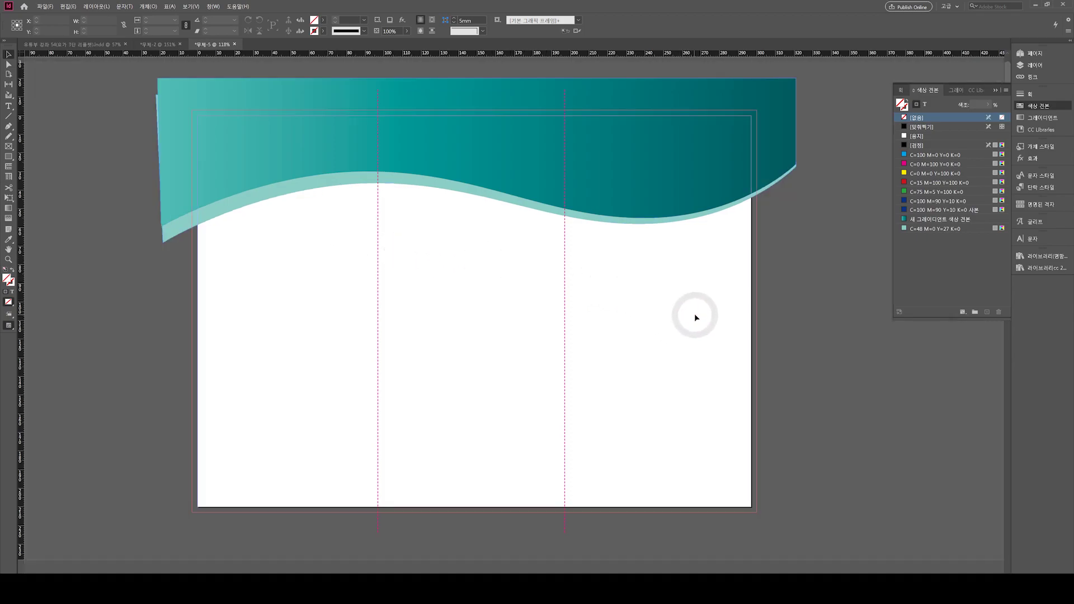
Move the trough points of both upper waves slightly downward in the third panel and check the result in preview.
drag(744, 271, 622, 199)
key(shift+Down)
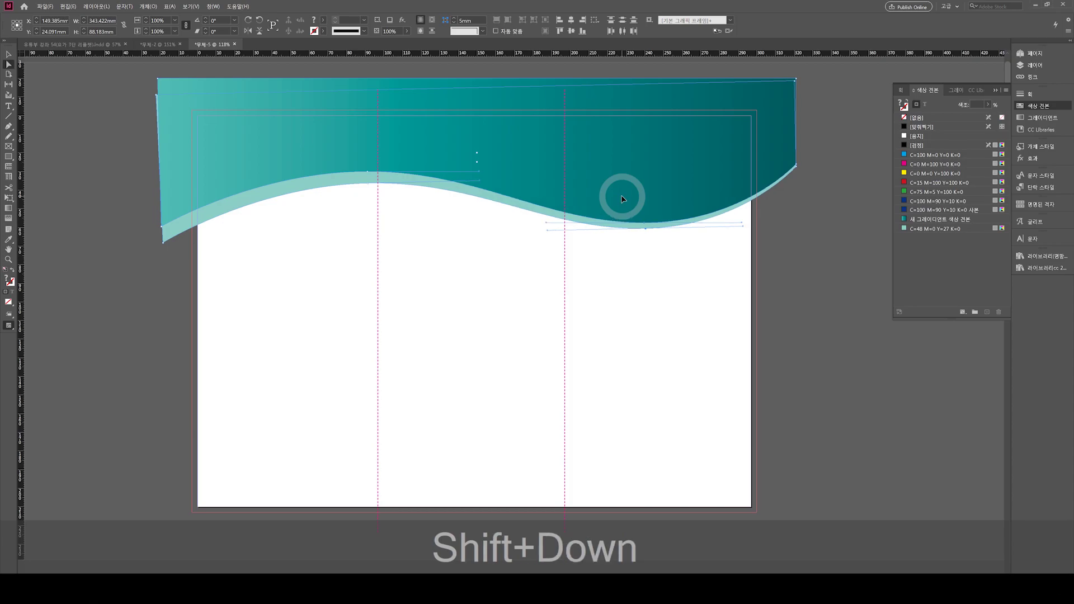
key(shift+Down)
key(w)
click(648, 307)
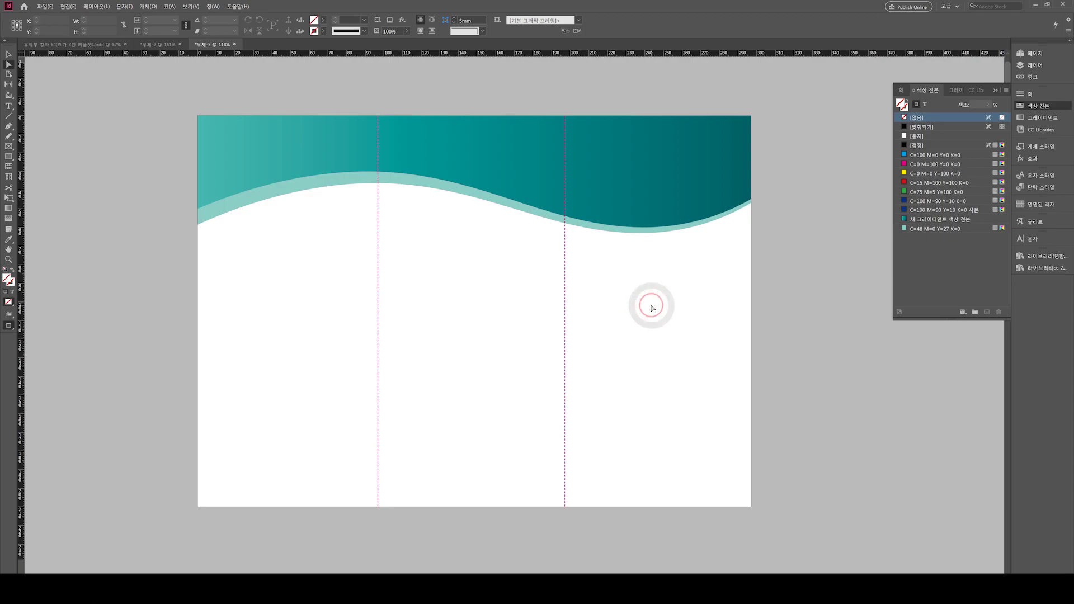
key(w)
click(643, 304)
Draw a closed curved hill shape with the Pen tool across the lower second and third panels, about 212.5 mm wide and 67 mm high.
key(p)
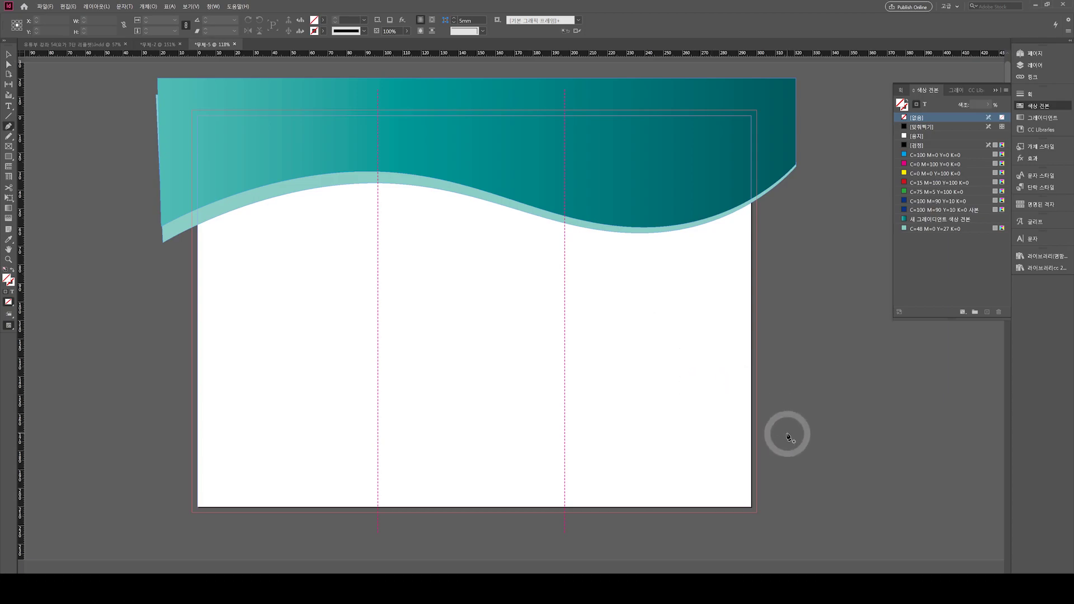
click(779, 435)
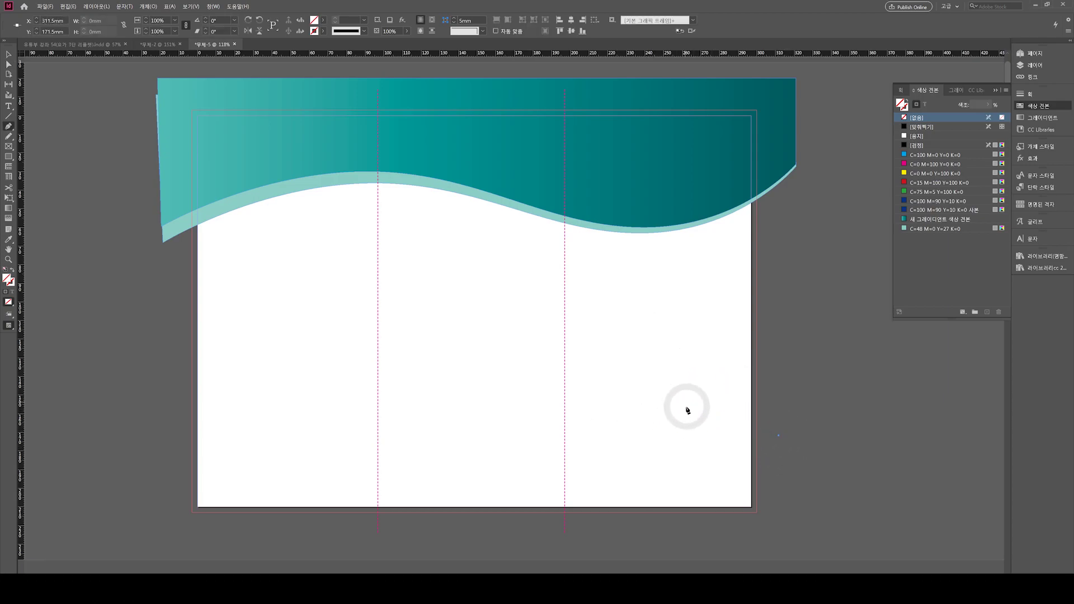
key(ctrl+z)
click(778, 454)
drag(667, 452, 598, 406)
key(ctrl+shift+z)
mouse_move(383, 517)
mouse_down()
mouse_move(367, 539)
mouse_move(312, 552)
mouse_move(407, 526)
mouse_move(383, 532)
mouse_up()
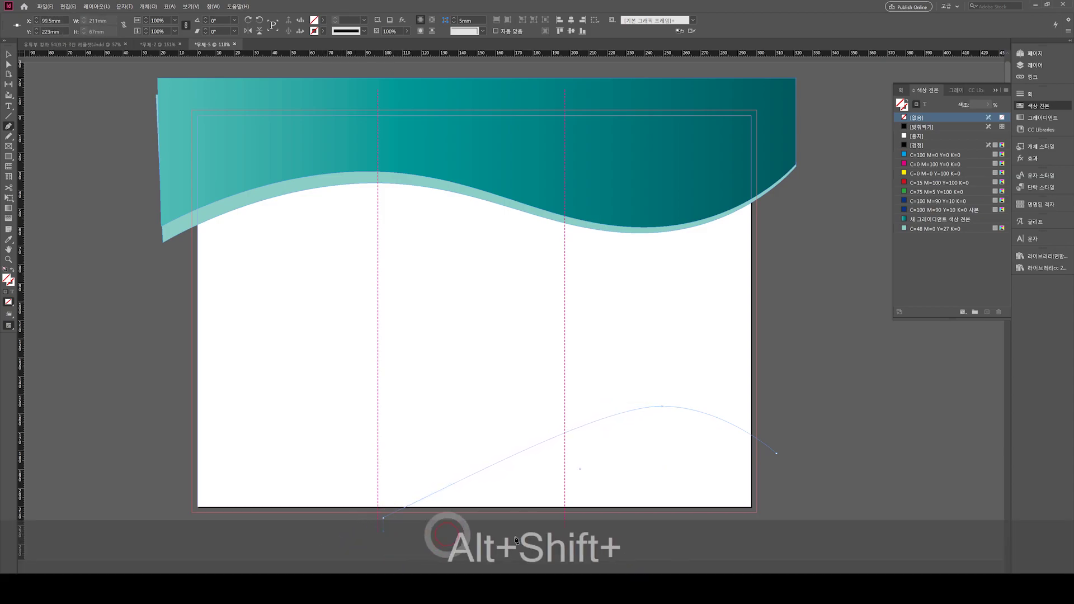
click(777, 454)
key(ctrl+a)
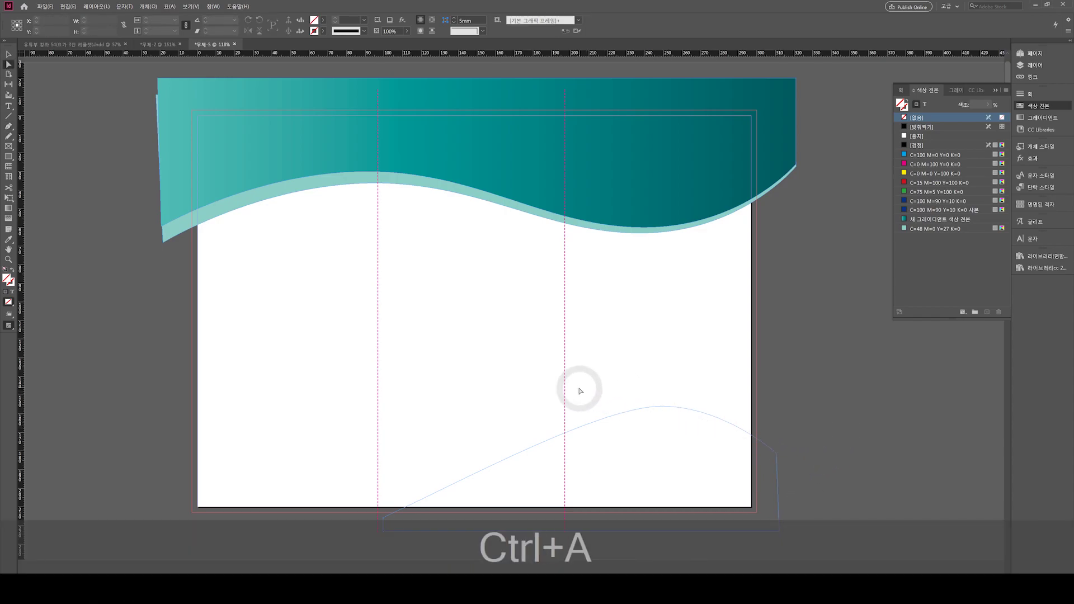
Lengthen the left direction handle at the lower shape's crest to round its rising curve.
click(607, 412)
key(shift+Left)
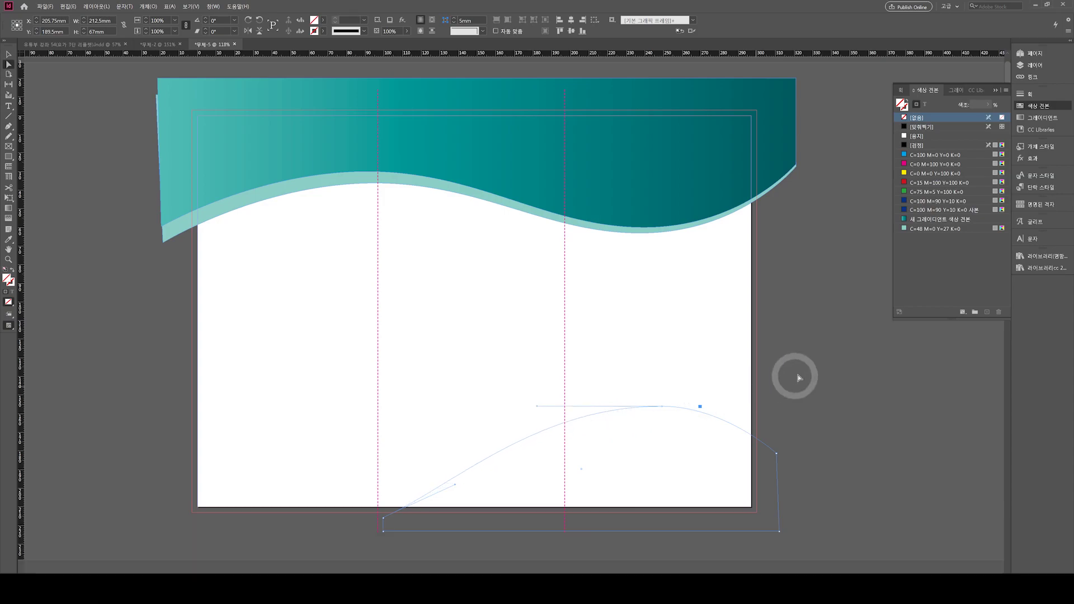
key(ctrl+v)
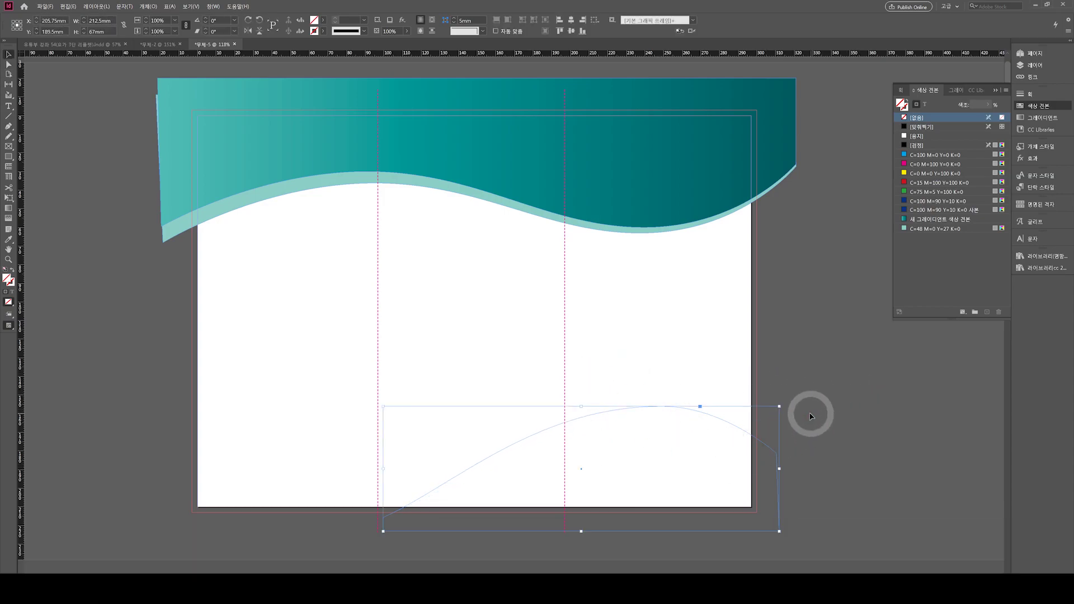
Fill the lower shape with the 새 그레이디언트 색상 견본 gradient swatch and check the page in preview.
click(917, 229)
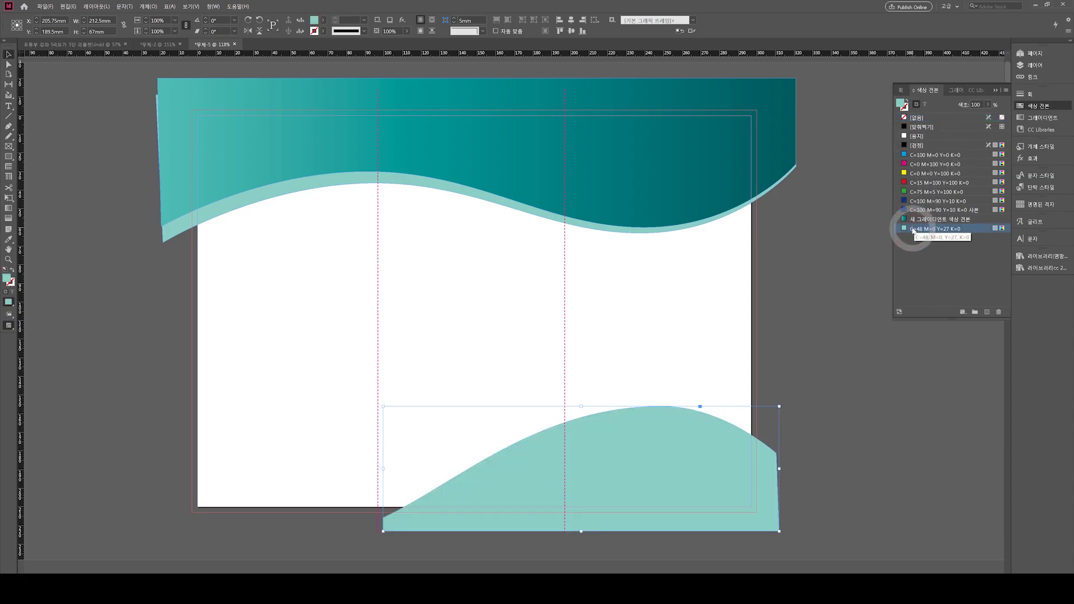
click(920, 219)
click(836, 358)
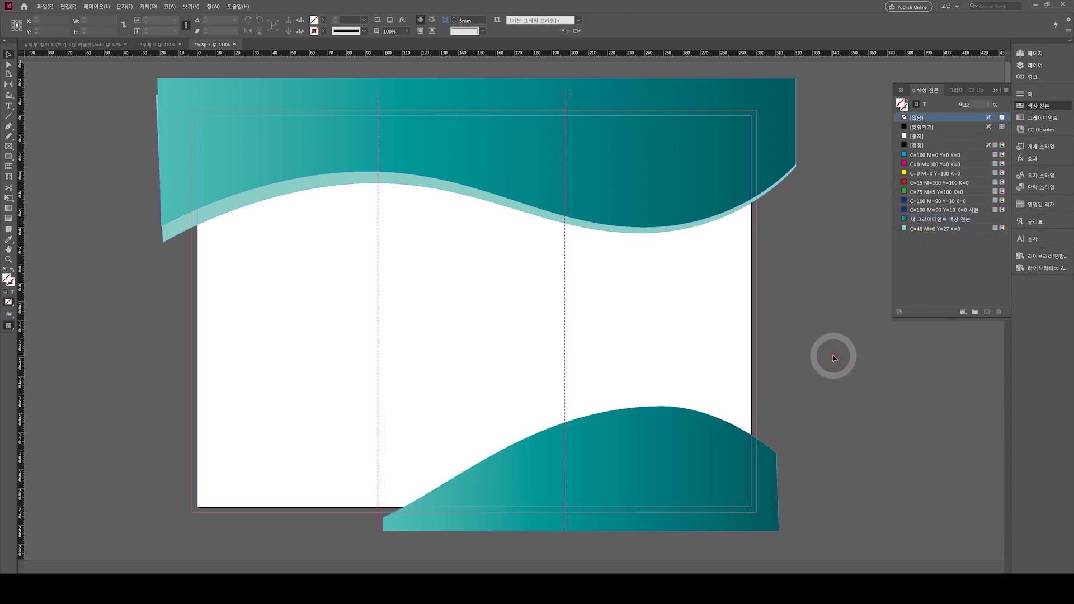
key(w)
key(w)
click(834, 358)
key(w)
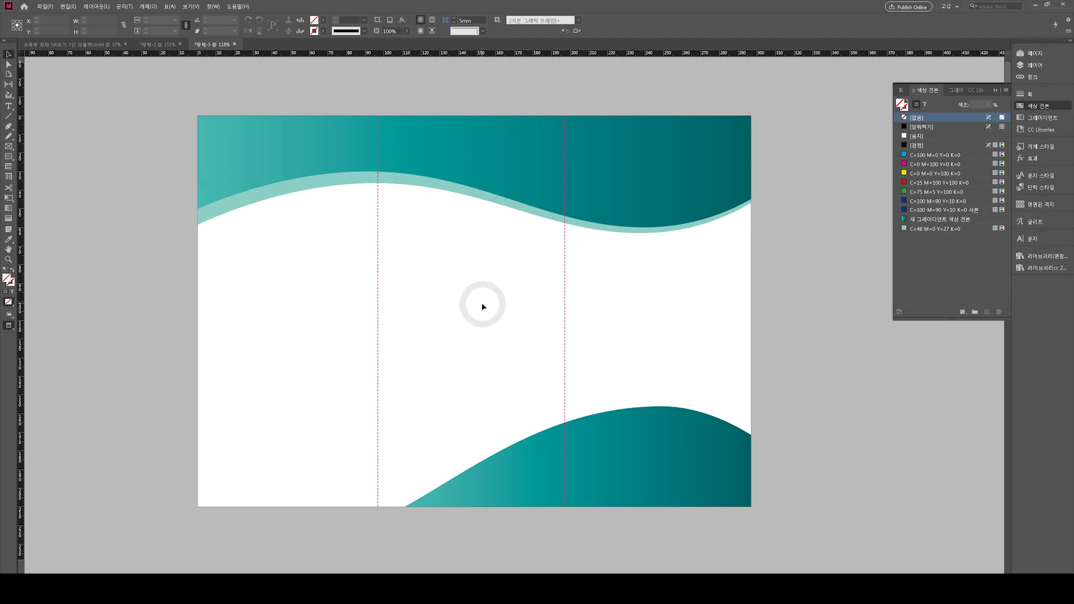
key(w)
Stretch the lower gradient wave leftward into the first panel and check the page in preview.
click(539, 485)
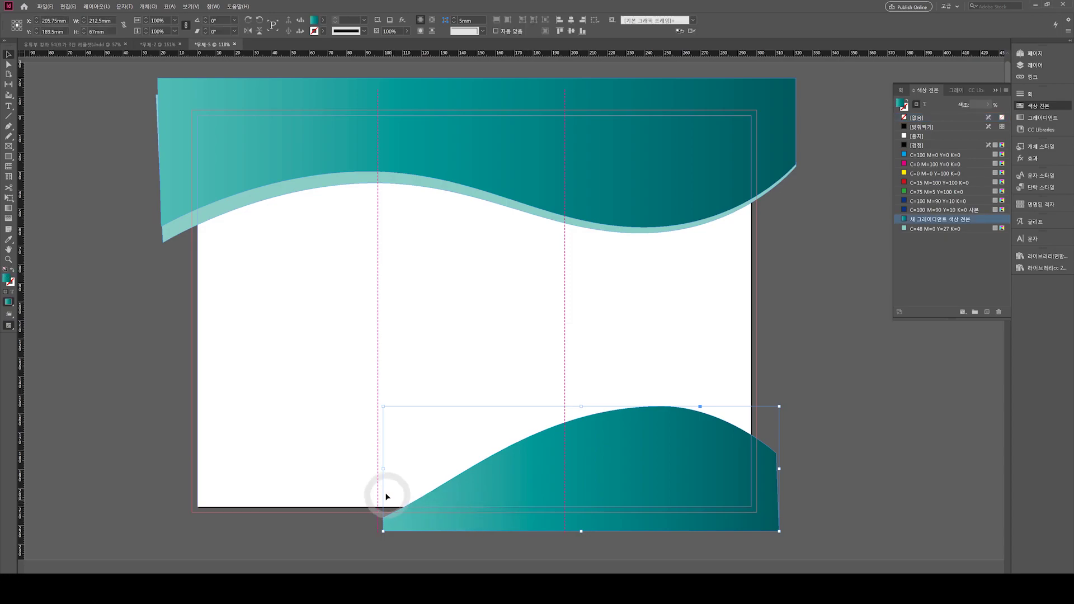
drag(384, 475, 342, 472)
click(473, 343)
key(w)
key(w)
Extend the lower gradient wave further below the page and further left, to about 251.5 mm wide and 73.25 mm high.
click(409, 505)
drag(562, 530, 560, 540)
click(472, 422)
key(w)
click(398, 486)
key(w)
drag(343, 479, 305, 476)
key(w)
click(859, 437)
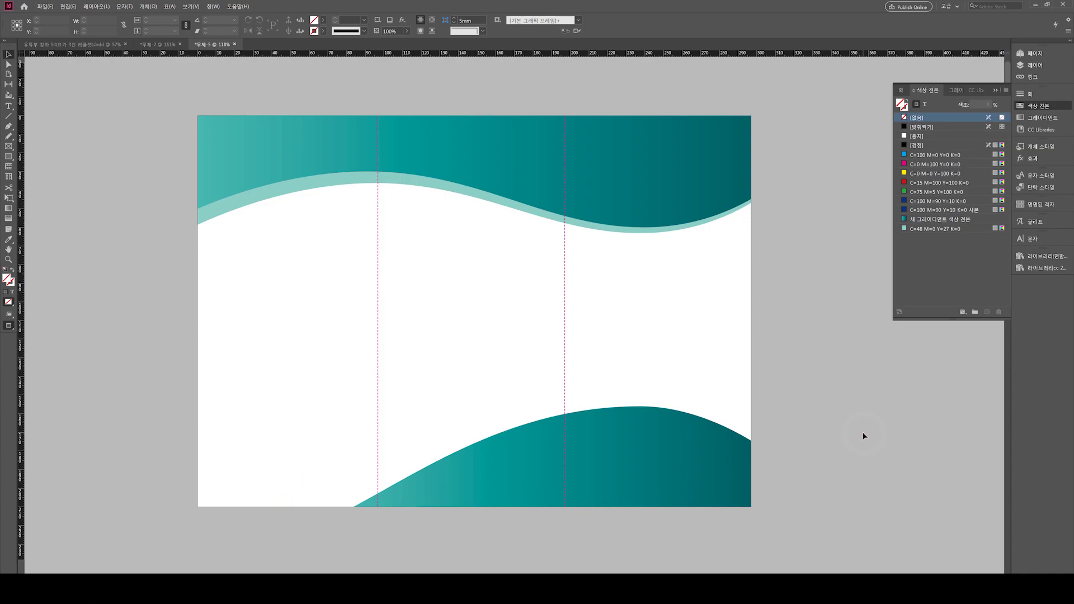
Try to paste a copy of the lower gradient wave in place, and undo the paste.
click(732, 463)
key(w)
key(ctrl+v)
key(ctrl+c)
right_click(591, 460)
click(542, 476)
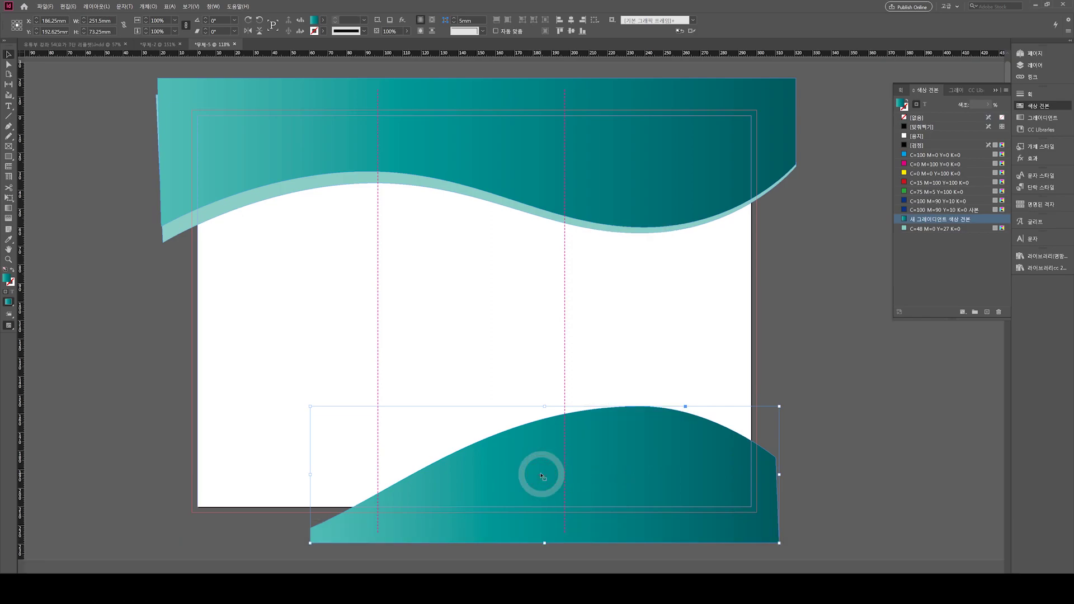
click(803, 441)
click(640, 467)
key(ctrl+c)
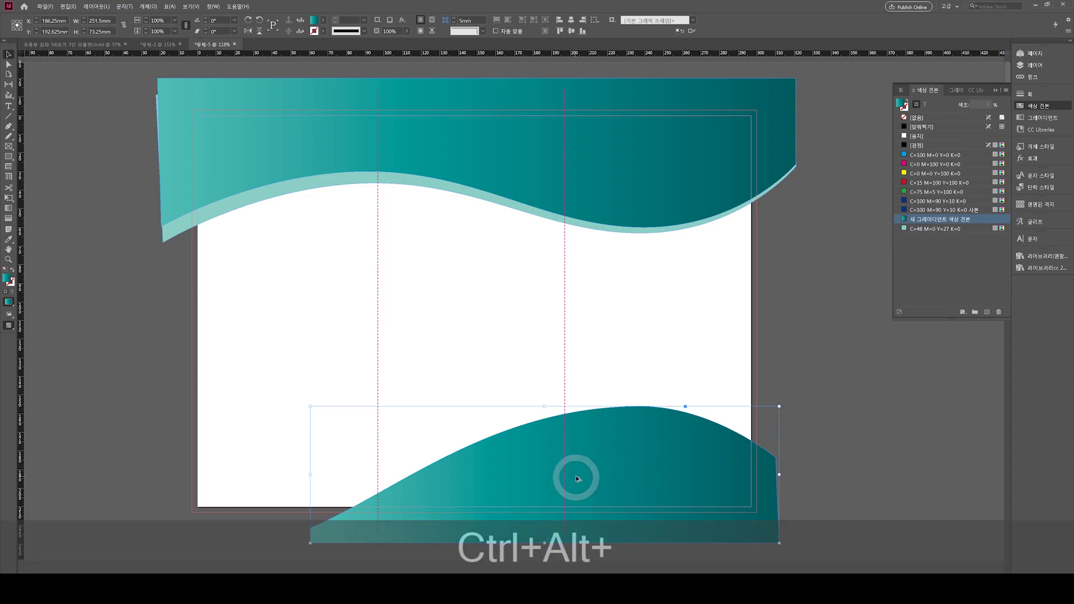
key(ctrl+alt+v)
key(ctrl+z)
key(ctrl+z)
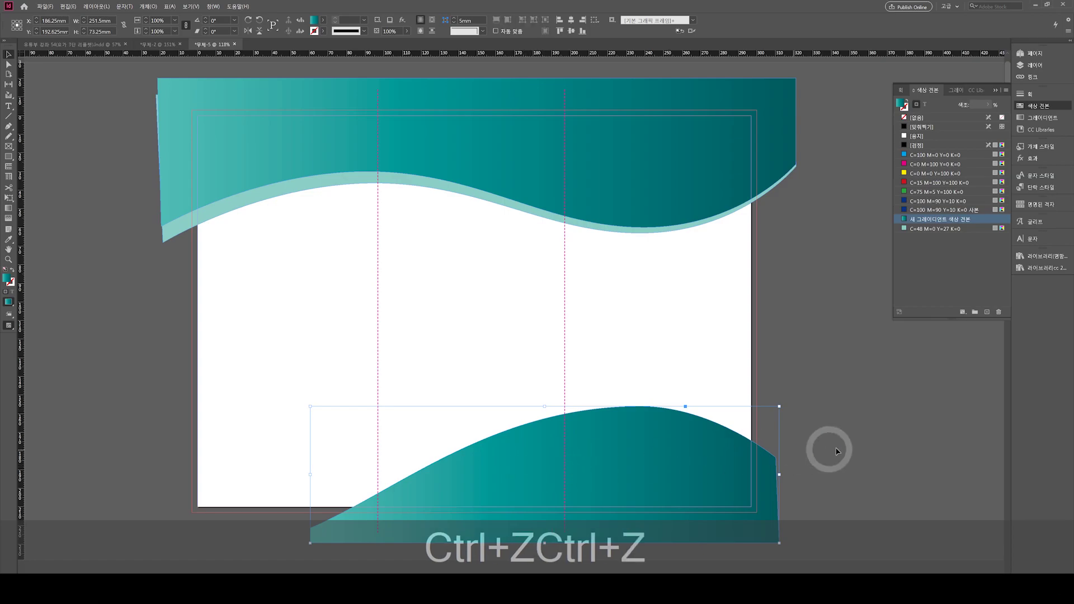
Duplicate the lower wave about 12 mm left and 2.7 mm up, and fill the copy with the C=48 M=0 Y=27 K=0 swatch.
click(825, 448)
click(679, 481)
key(w)
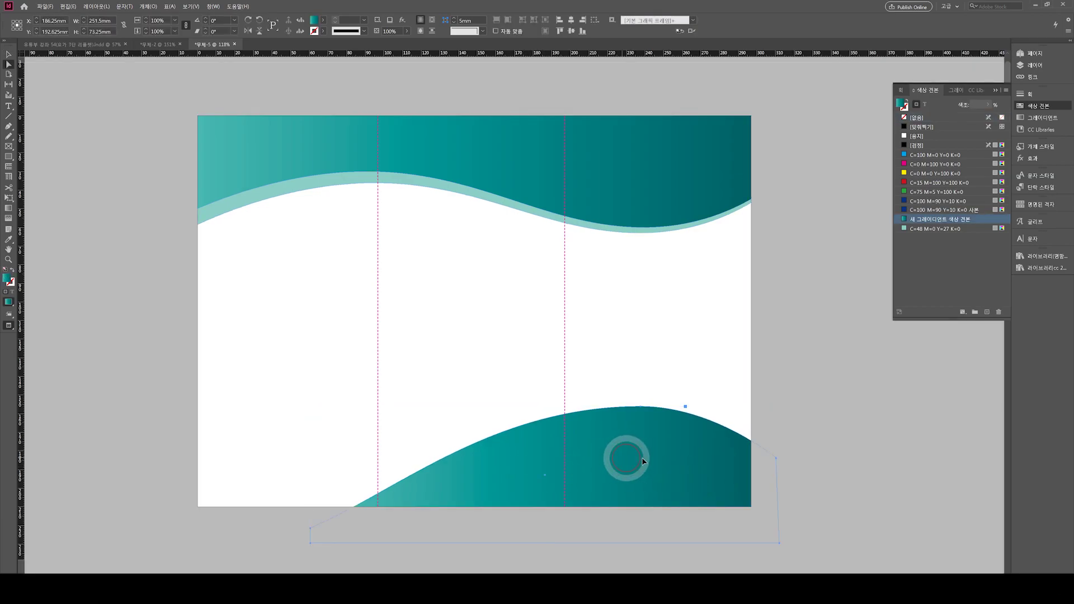
click(846, 460)
click(670, 478)
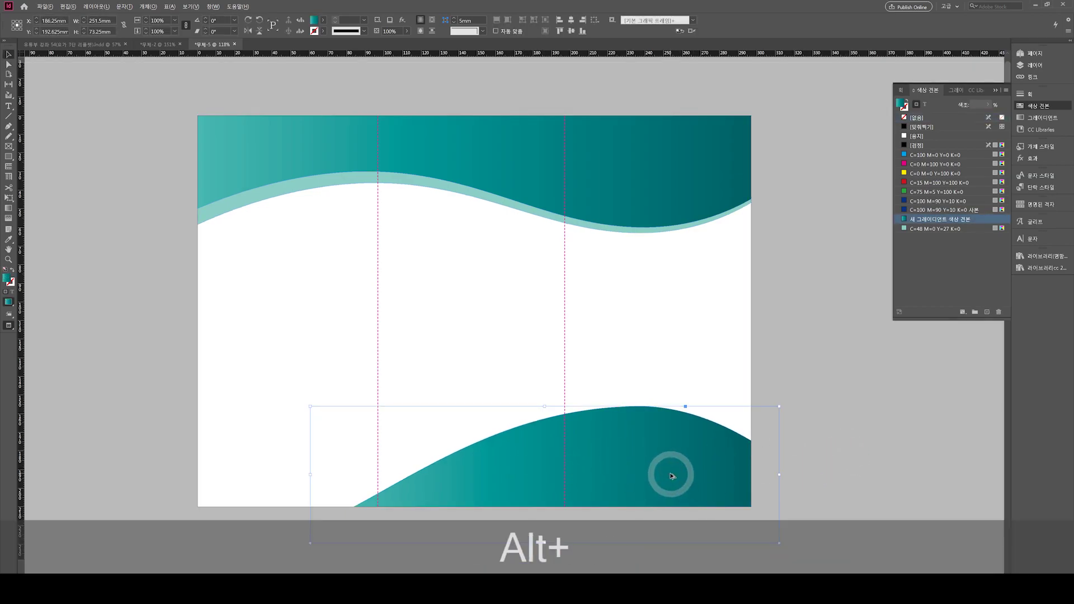
drag(672, 476, 649, 471)
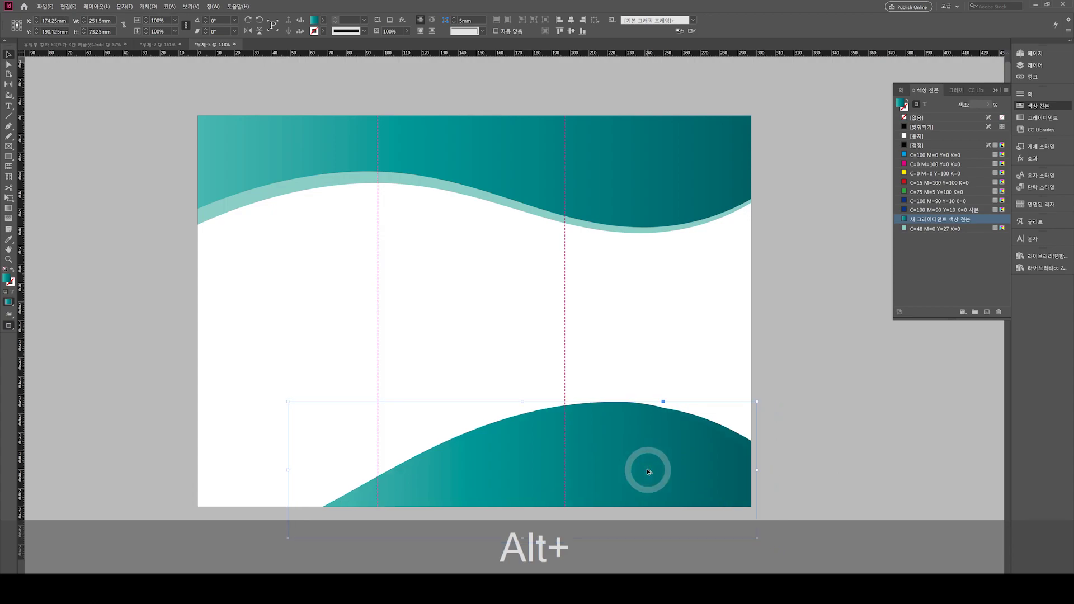
click(915, 230)
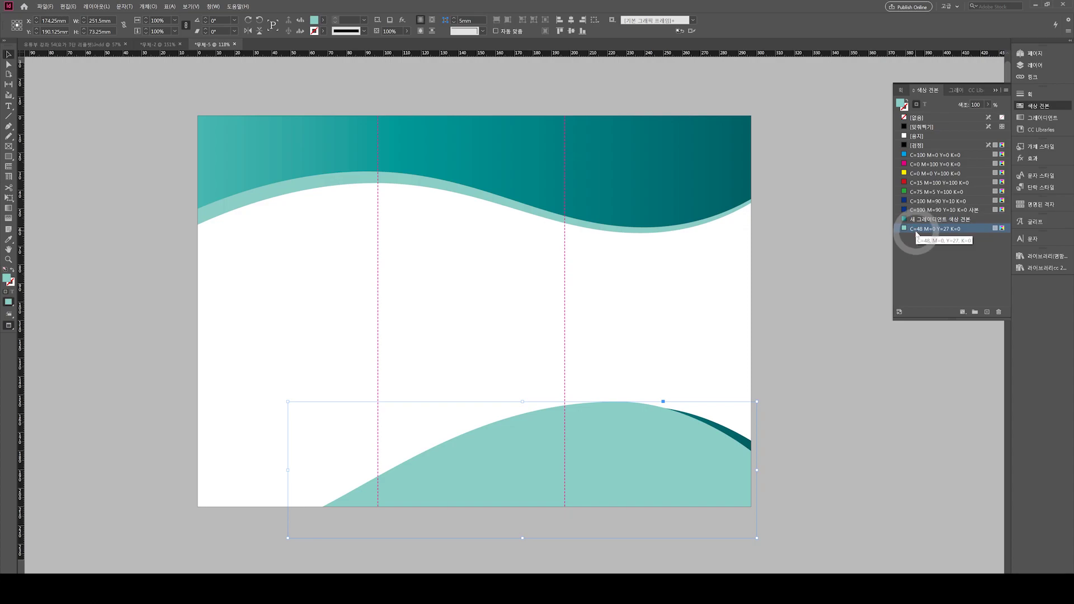
Send the pale teal copy behind the lower gradient wave and stretch it rightward to about 260.5 mm wide.
key(ctrl+bracketleft)
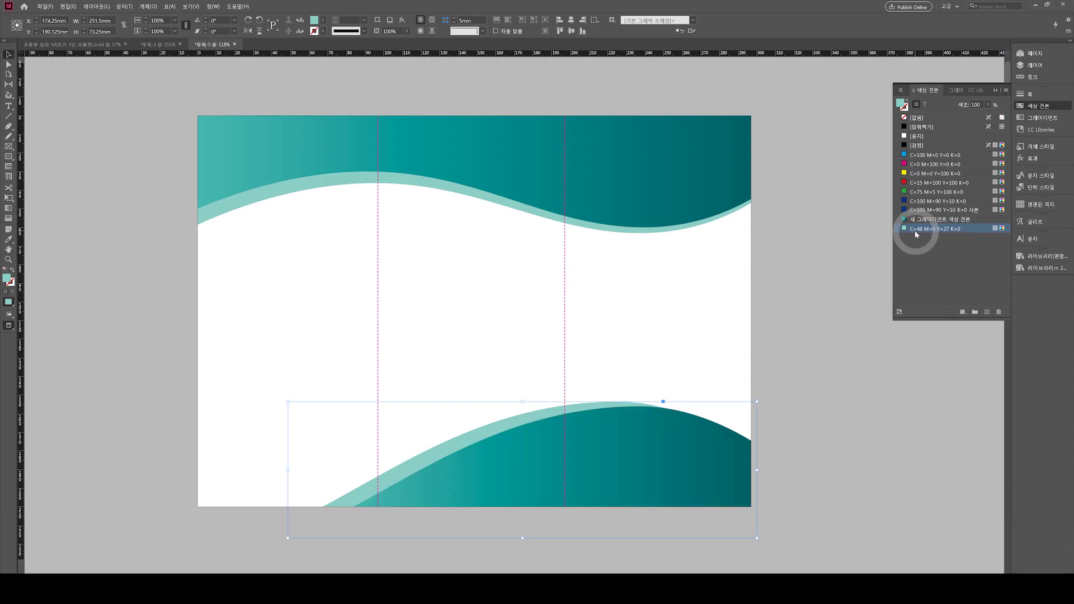
click(774, 346)
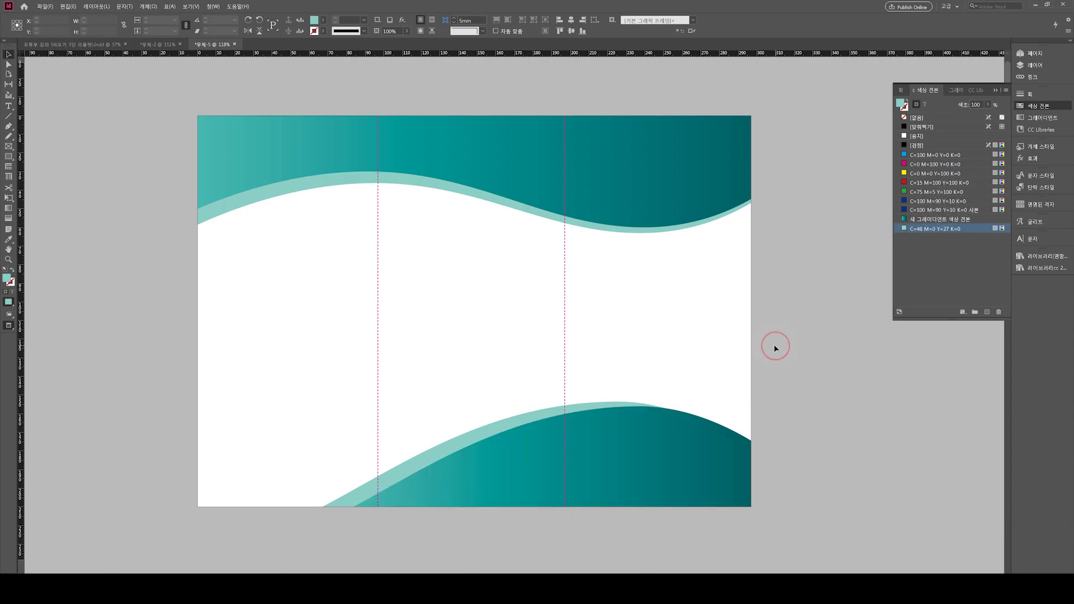
click(480, 427)
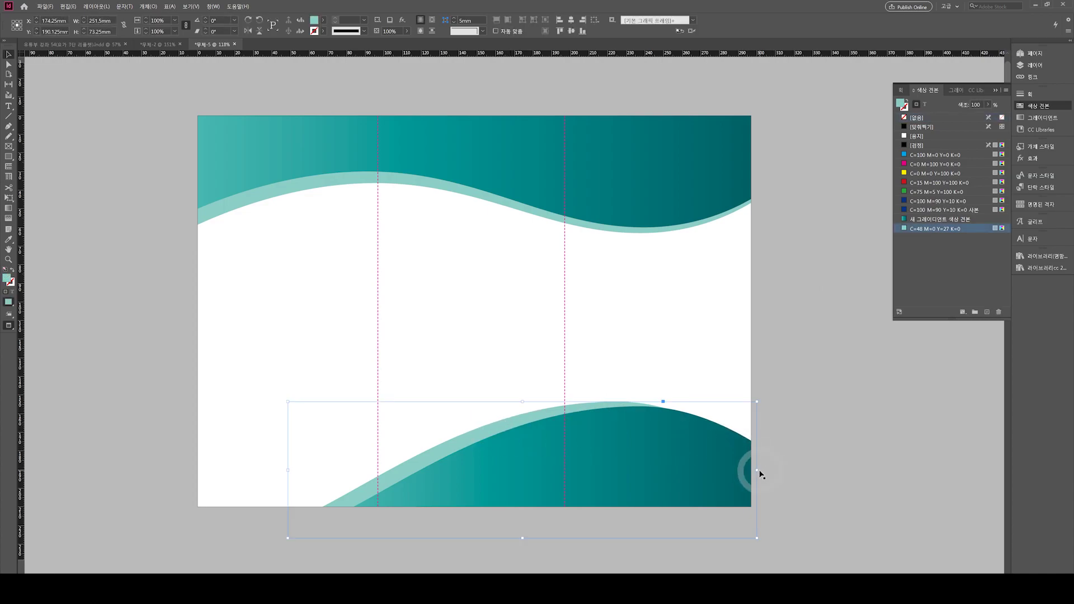
drag(757, 472, 774, 469)
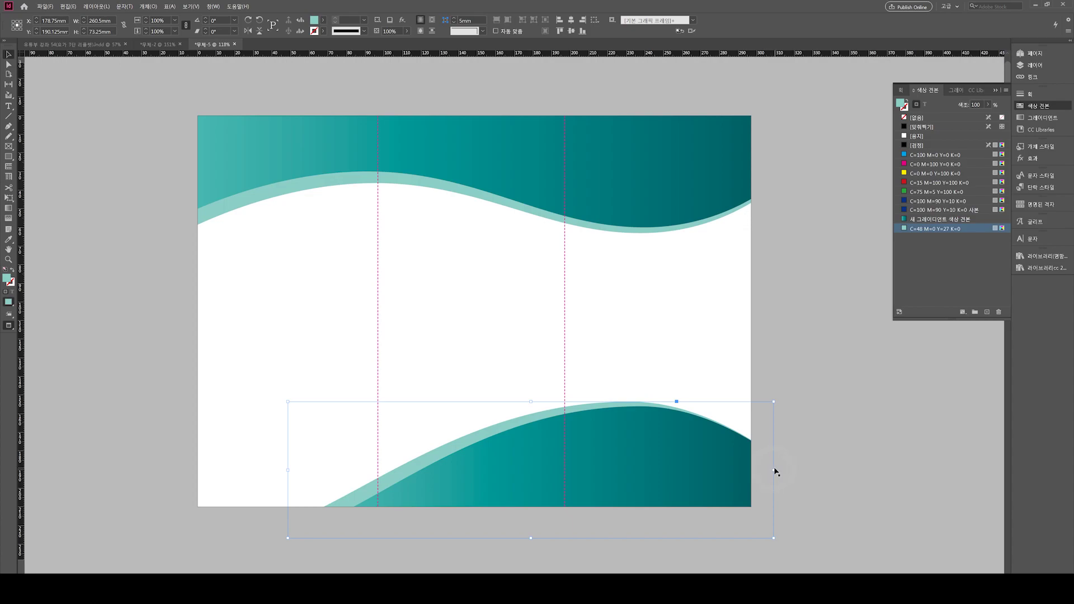
Extend the pale lower wave slightly further right beyond the page and check the page in preview.
key(w)
key(w)
drag(774, 470, 778, 470)
key(w)
click(781, 367)
key(w)
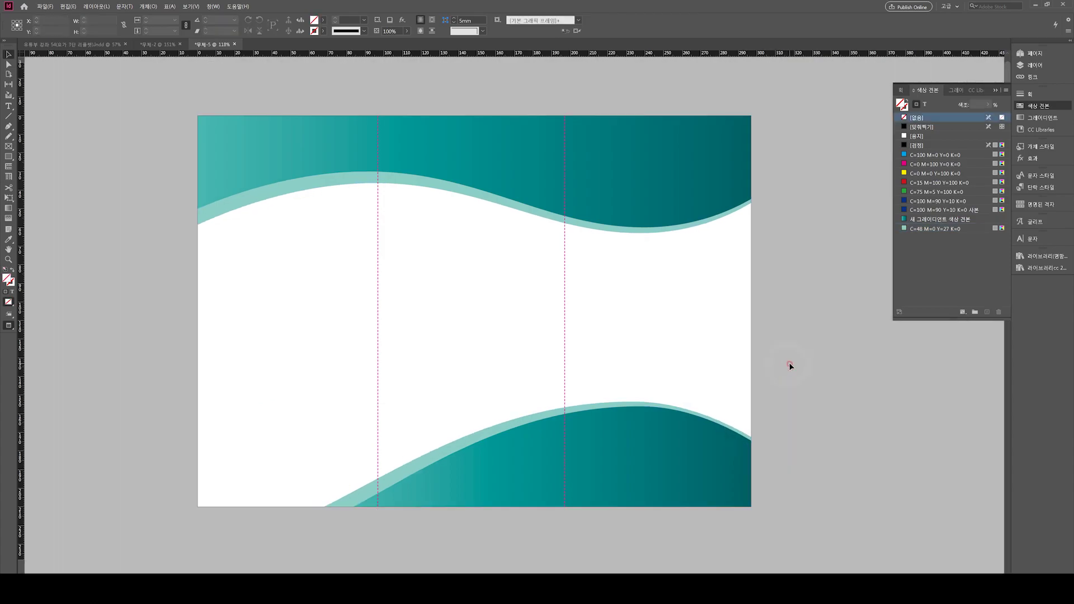
Stretch the pale lower wave slightly further left so its band widens in the first panel.
click(385, 472)
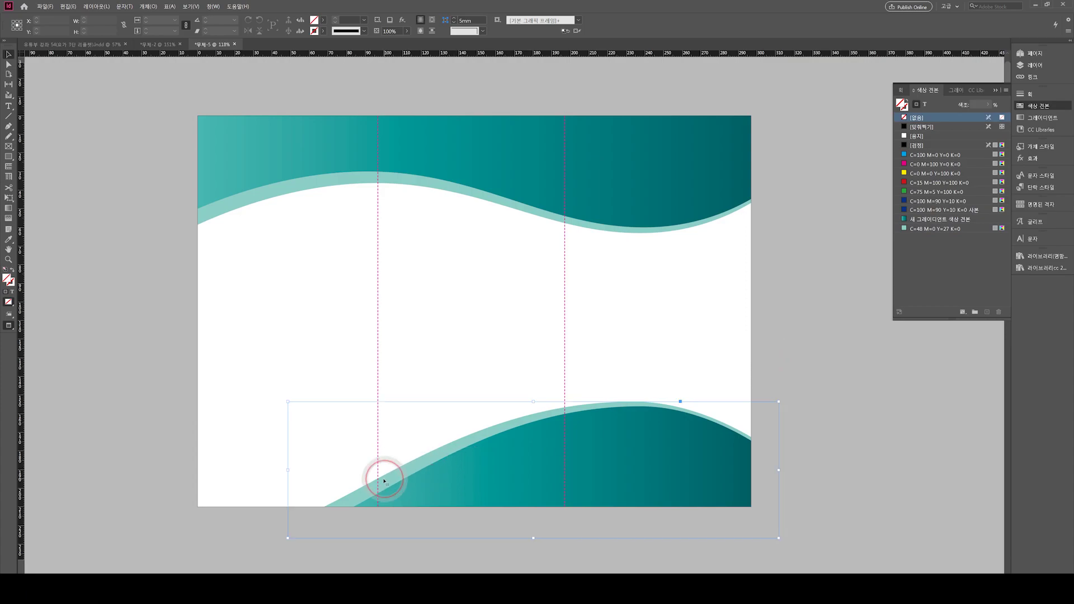
drag(287, 470, 281, 470)
click(396, 354)
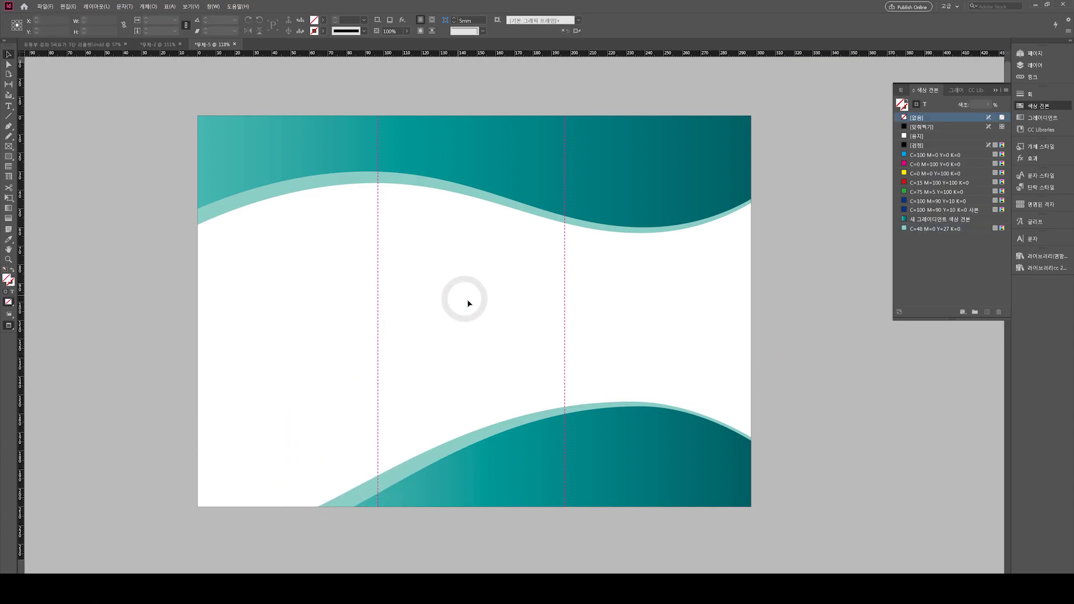
Rename the artwork layer 레이어 1 as 배경 and add a new layer above it.
scroll(521, 300, down, 1)
click(437, 307)
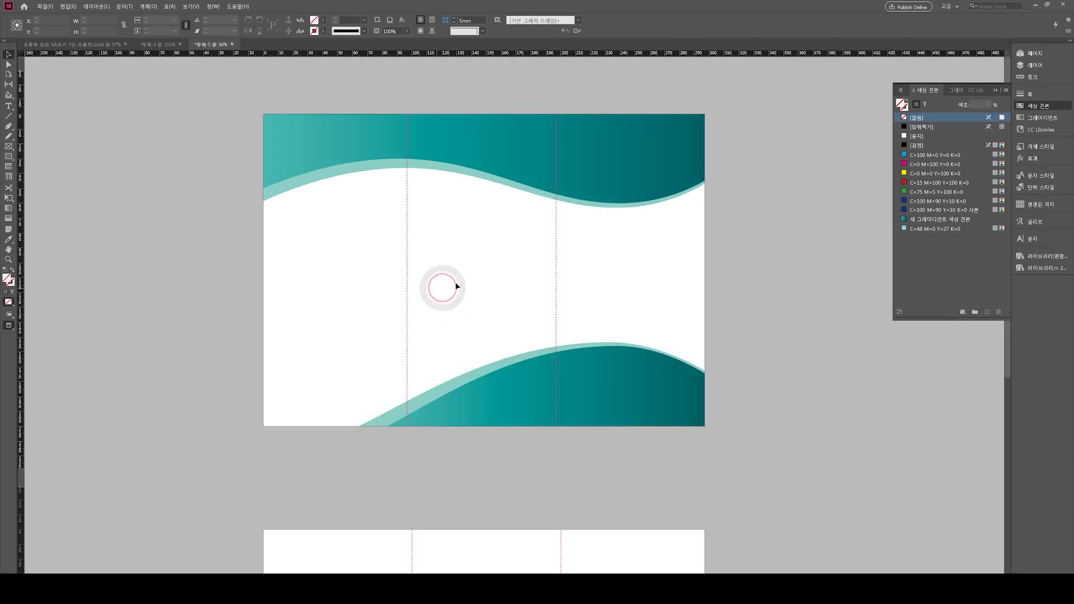
click(1038, 65)
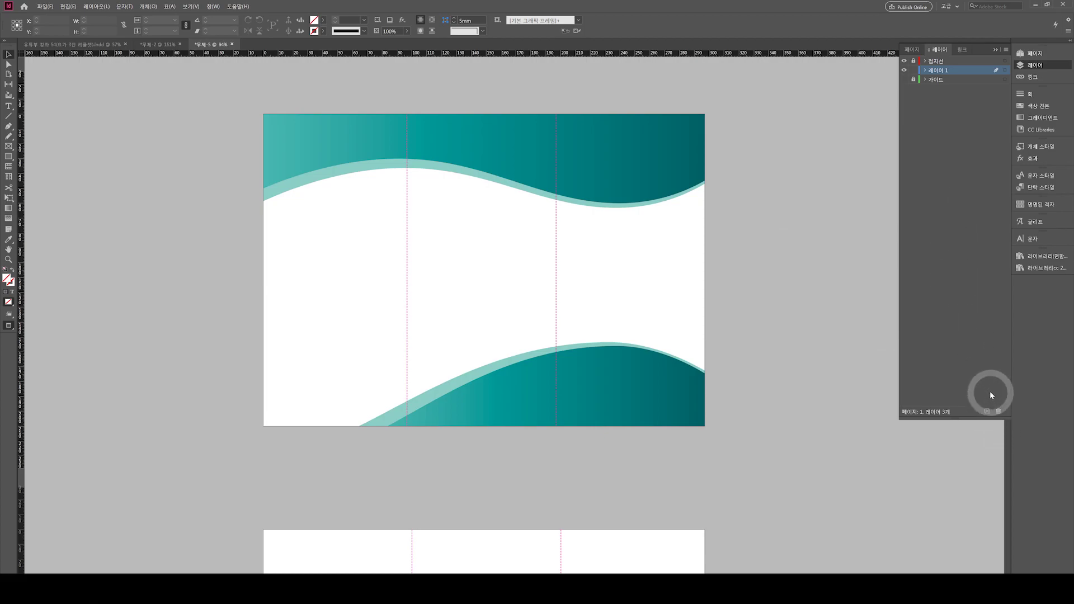
double_click(940, 75)
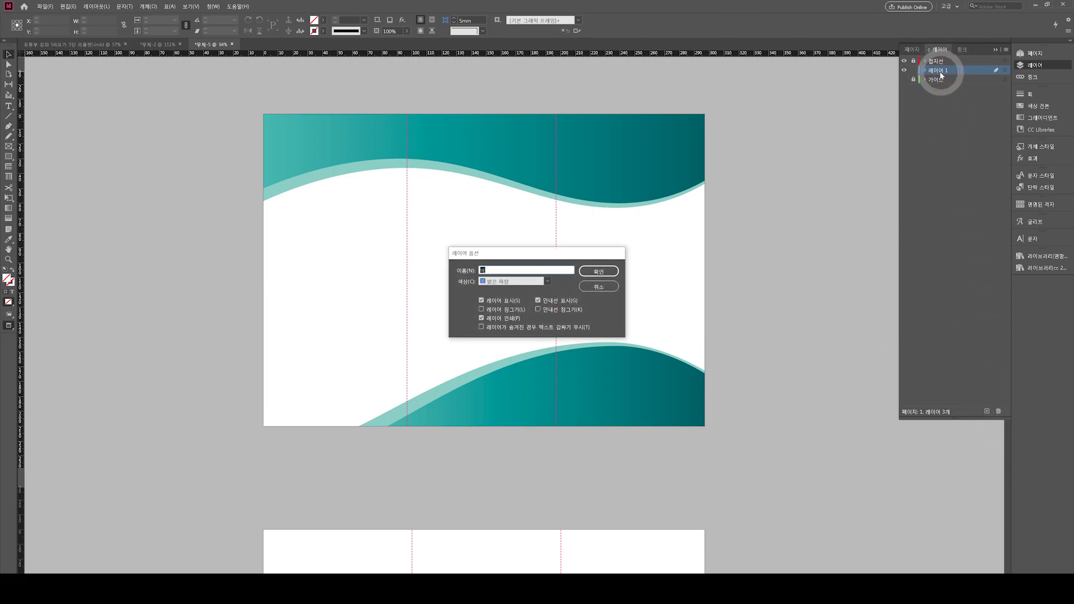
key(Return)
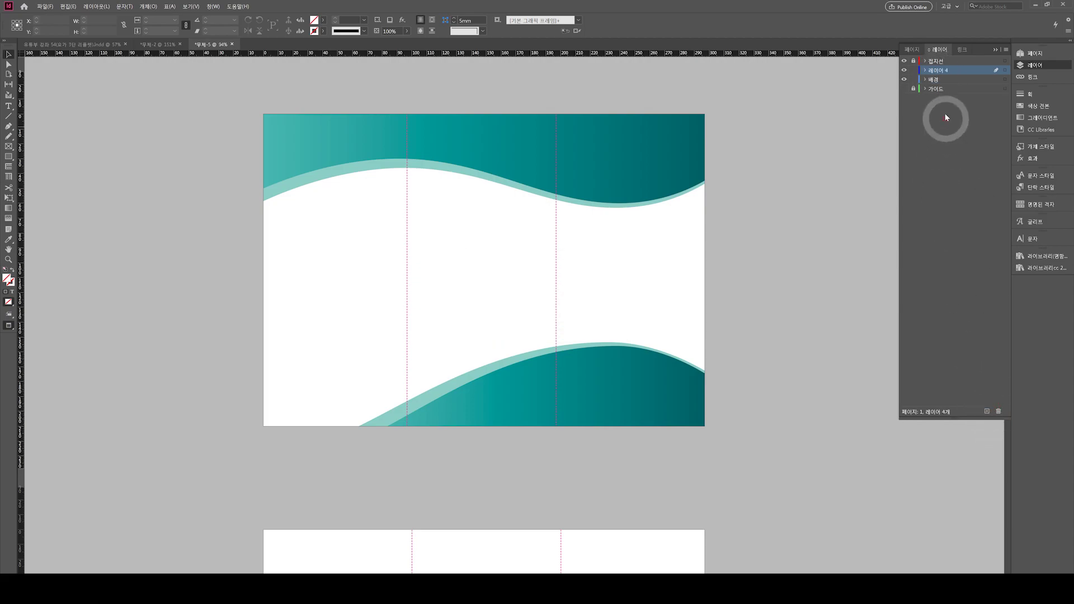
Name the new layer 내용 and lock the 배경 layer.
double_click(940, 72)
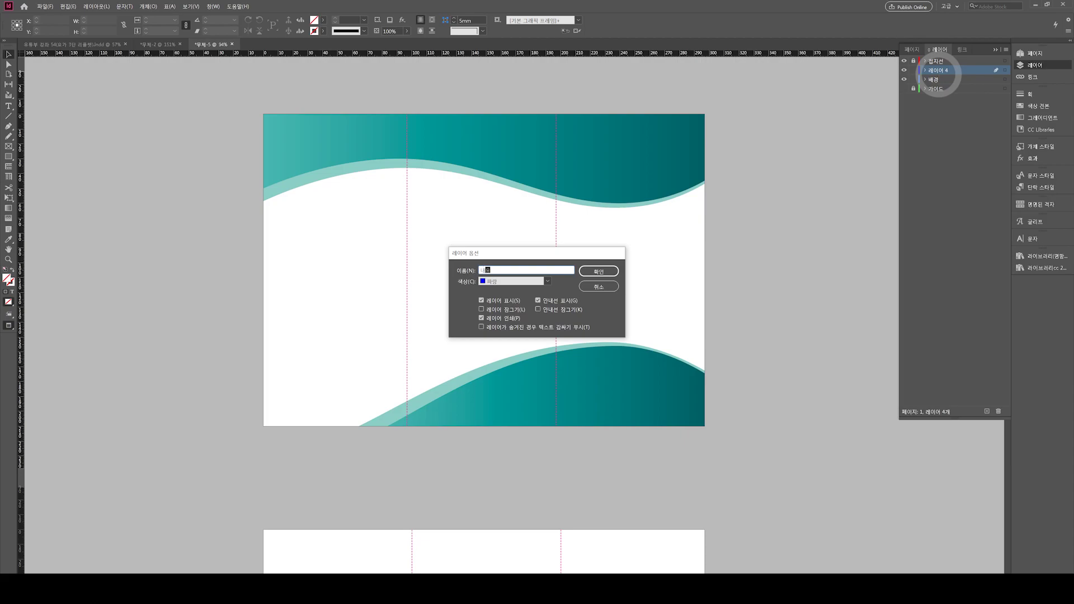
key(Return)
click(914, 79)
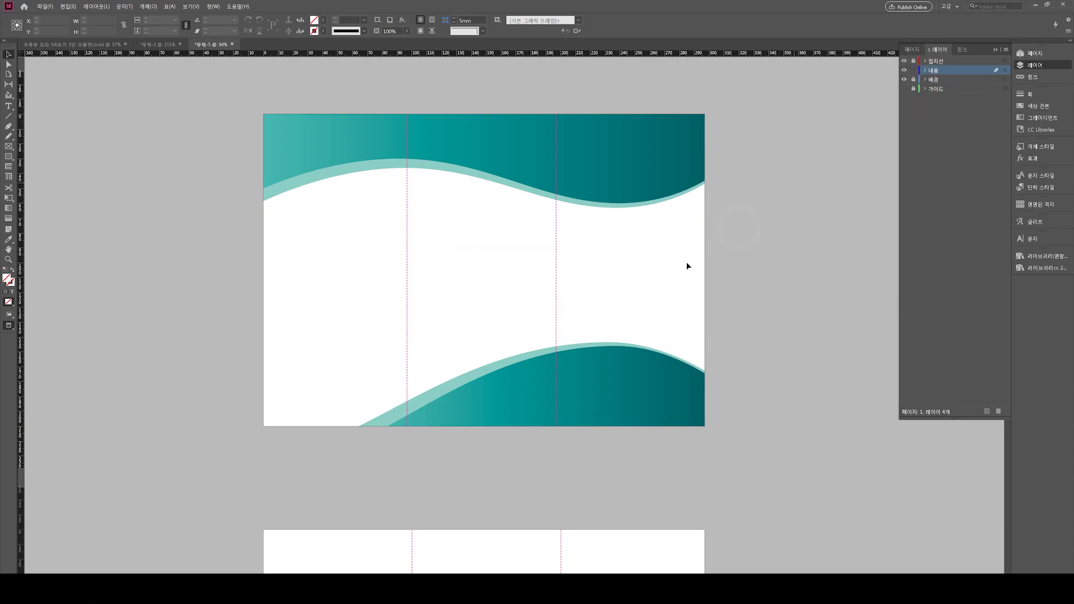
click(509, 262)
Draw a text frame about 59 mm wide and 21 mm high on the third panel's upper wave and enter "Your Title".
key(t)
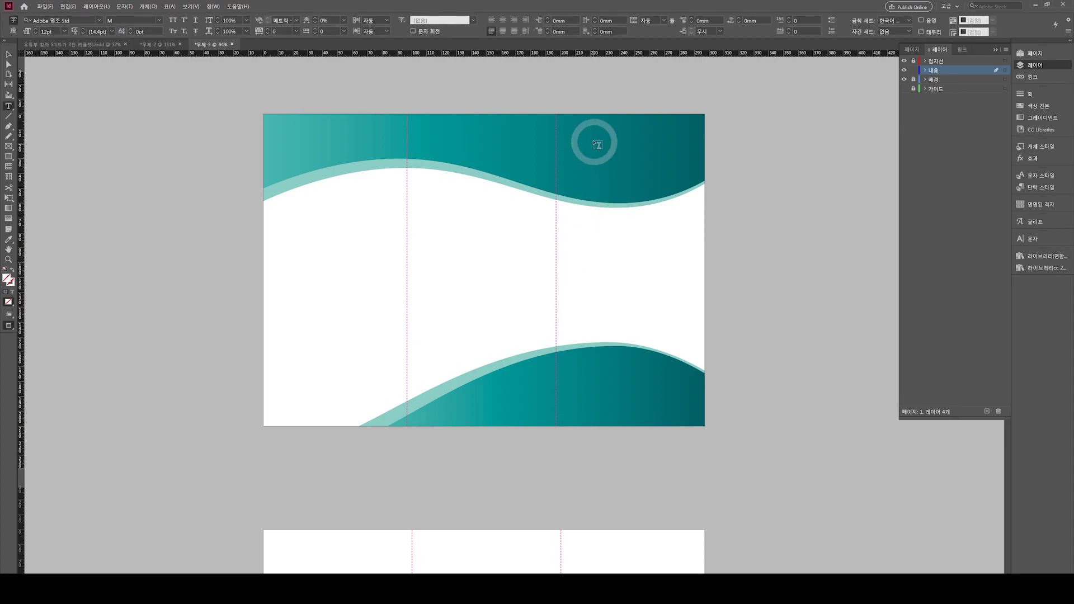
drag(586, 140, 653, 168)
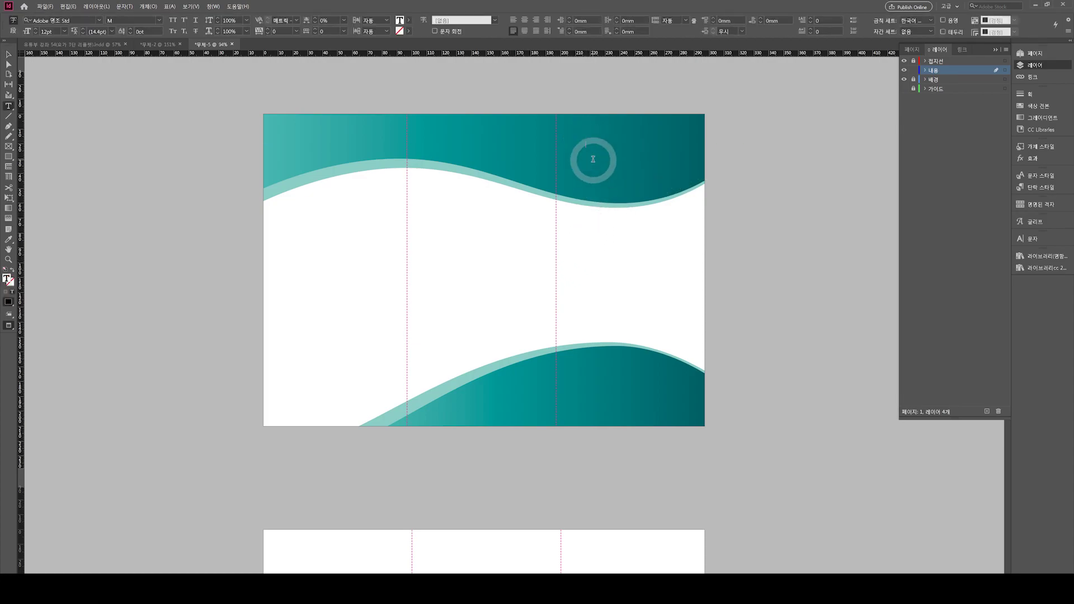
key(shift+y)
key(o)
key(BackSpace)
key(Hangul)
text(Your TIL)
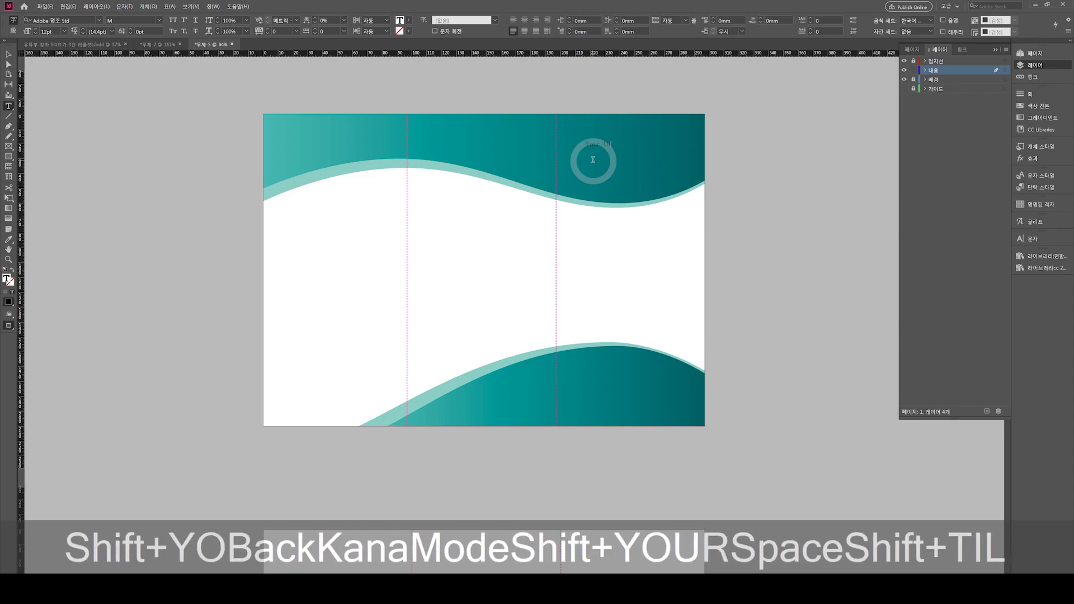
key(BackSpace)
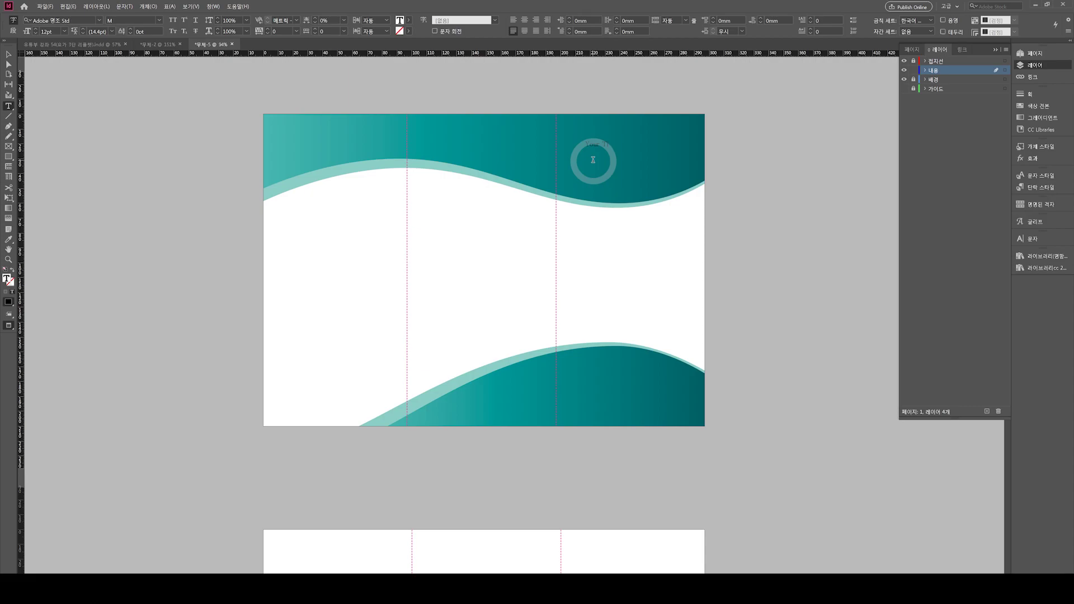
Enlarge all of the "Your Title" text to 22 pt.
key(ctrl+a)
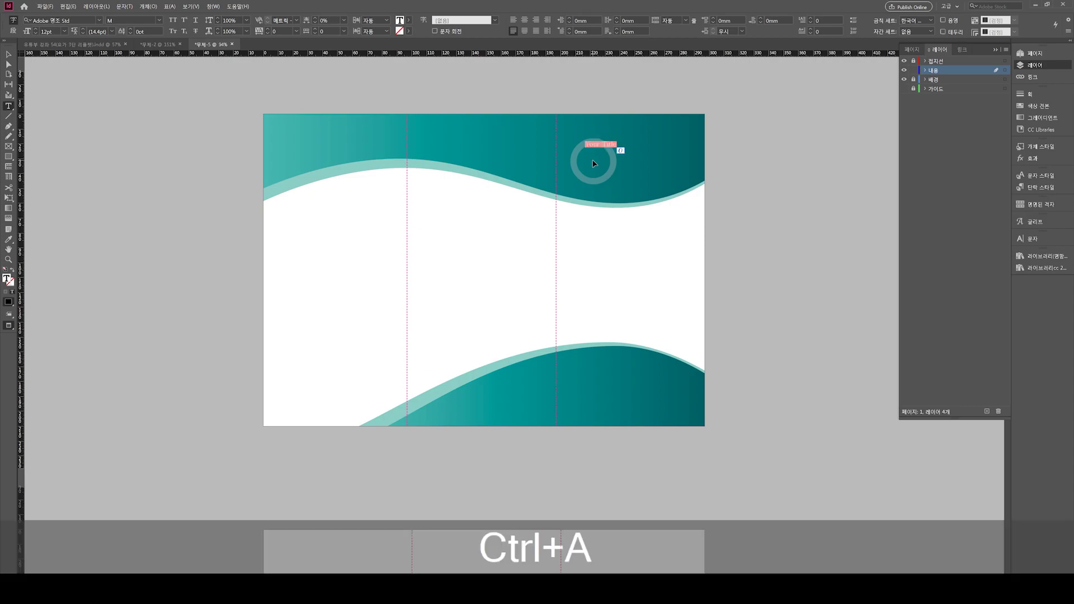
key(ctrl+shift+alt+period)
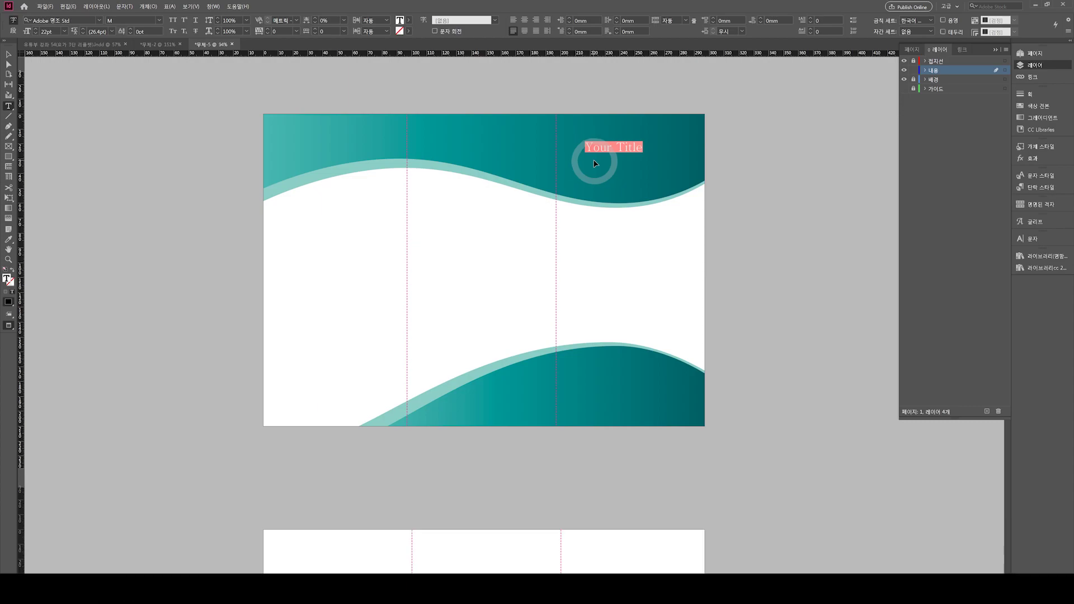
click(473, 288)
Centre the title text and move its frame to about X 243.5 mm, Y 35.4 mm.
key(v)
click(642, 156)
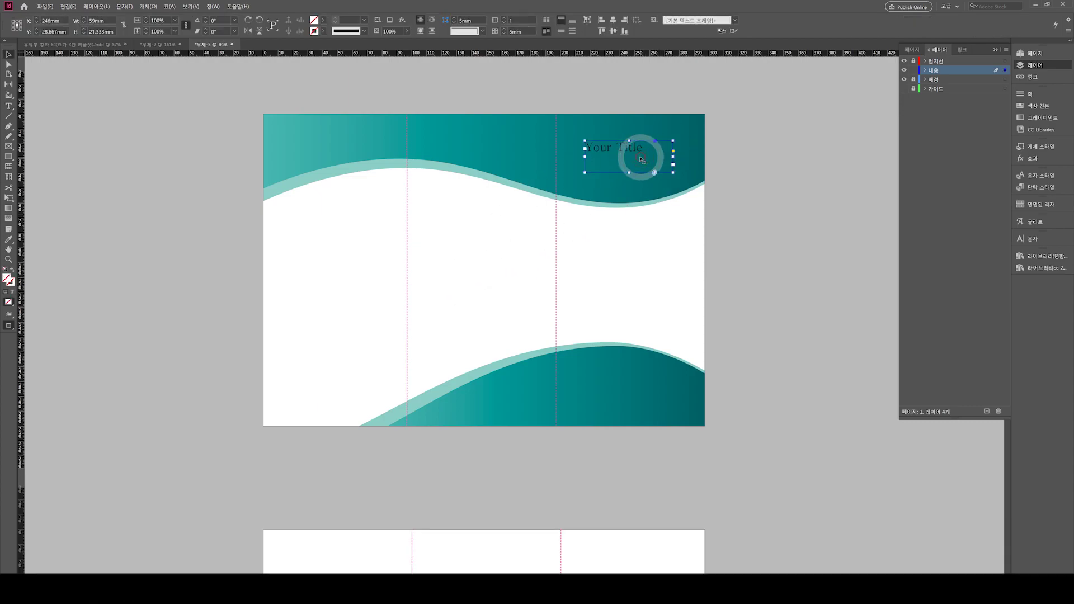
key(ctrl+shift+c)
drag(642, 156, 639, 163)
Set the title's font to G마켓 산스 Light.
double_click(632, 159)
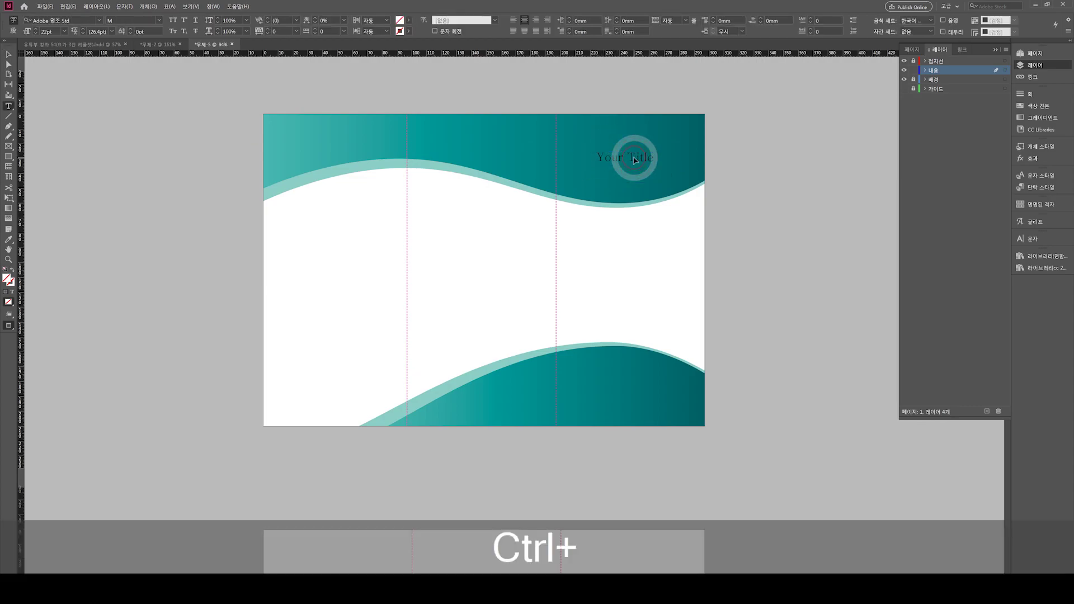
key(ctrl+a)
click(65, 19)
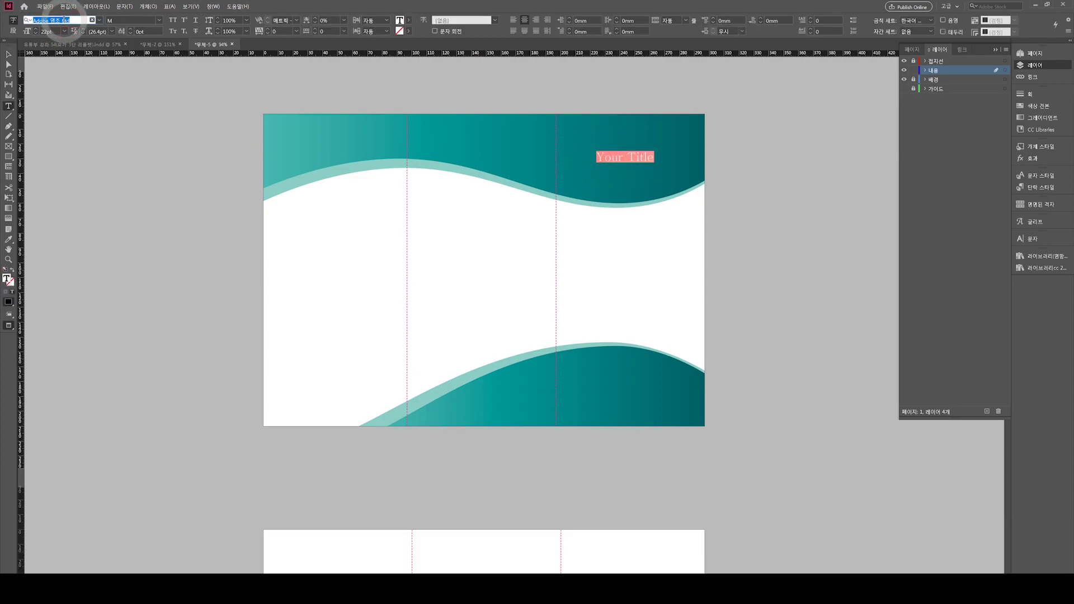
text(산스)
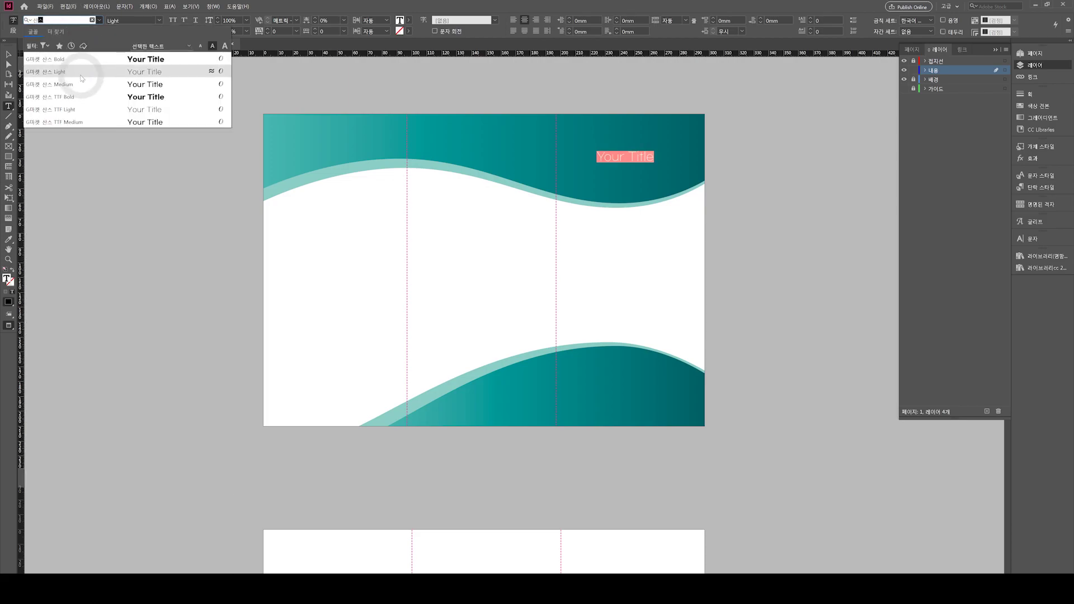
click(84, 72)
click(488, 276)
Colour the title text with the [용지] swatch and nudge its frame slightly downward.
key(v)
click(629, 158)
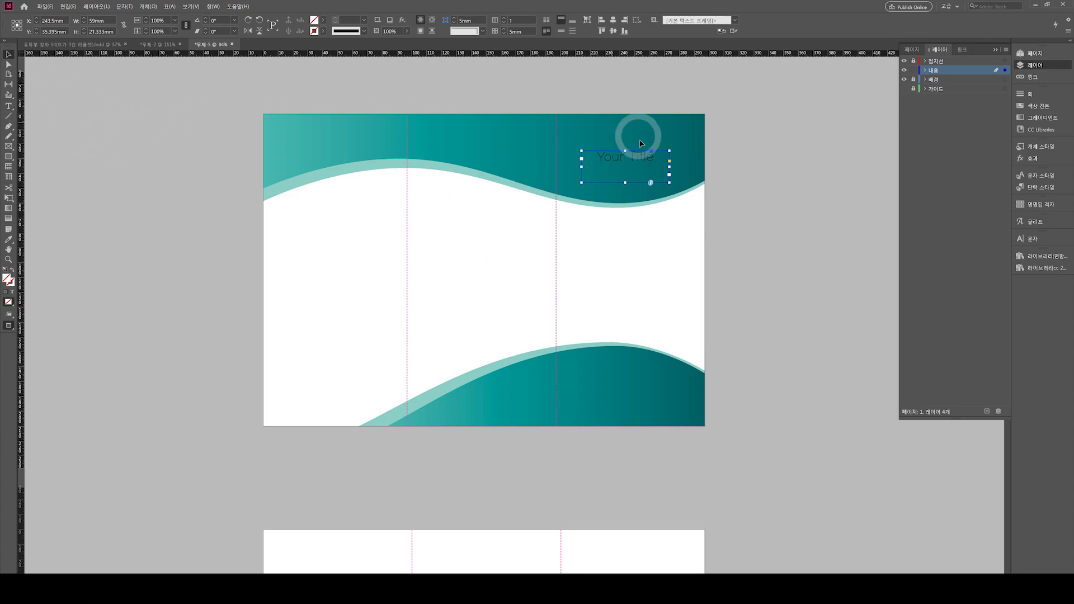
click(1036, 106)
click(906, 109)
click(916, 136)
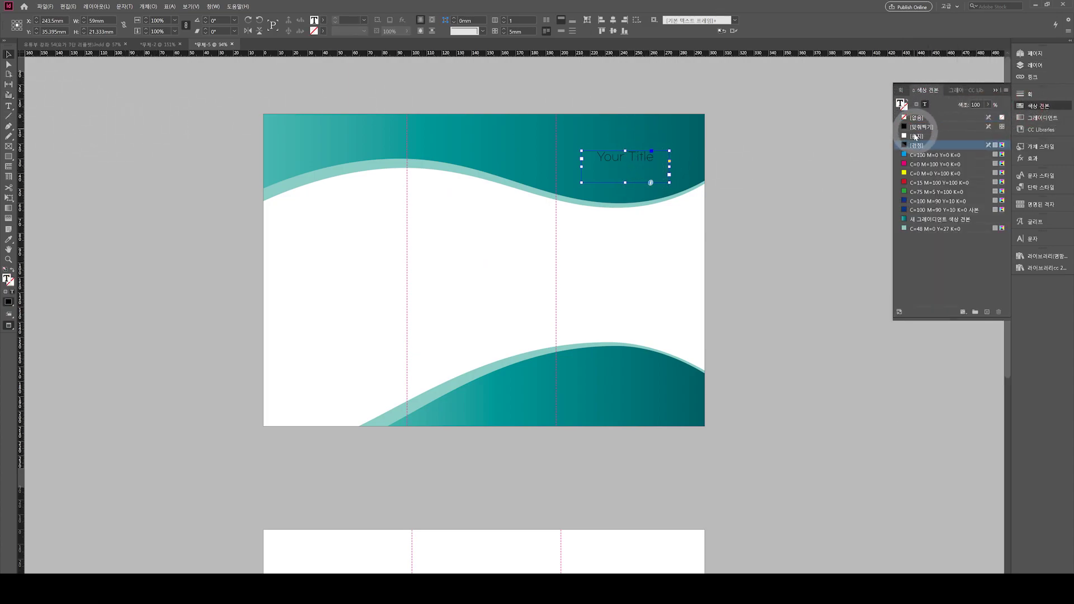
click(627, 178)
drag(627, 178, 627, 182)
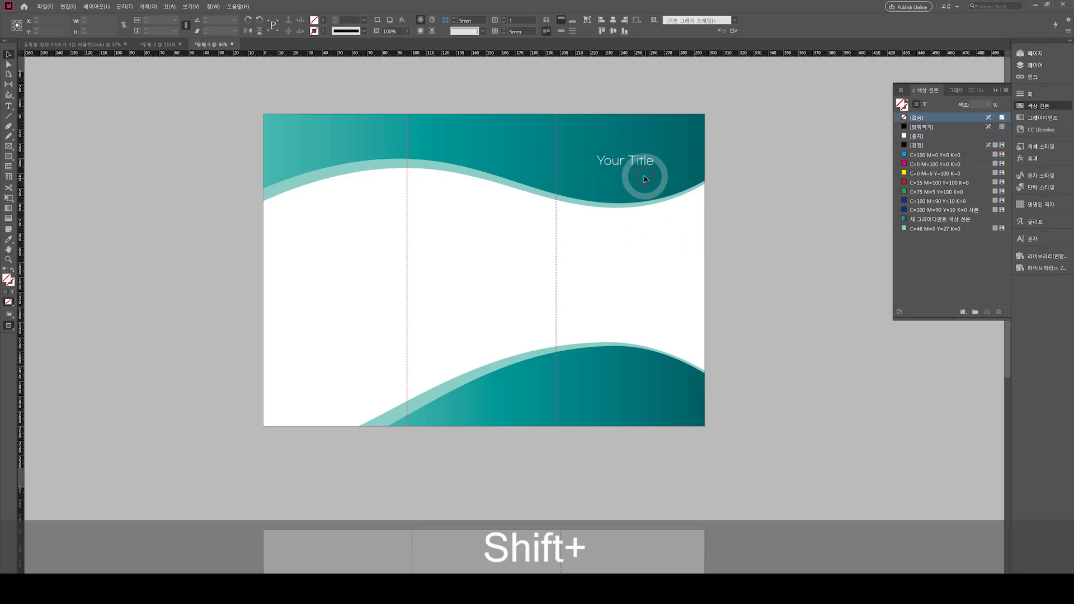
Duplicate the title straight down onto the lower wave at about Y 193.5 mm and reduce its text to 17 pt.
drag(638, 166, 627, 398)
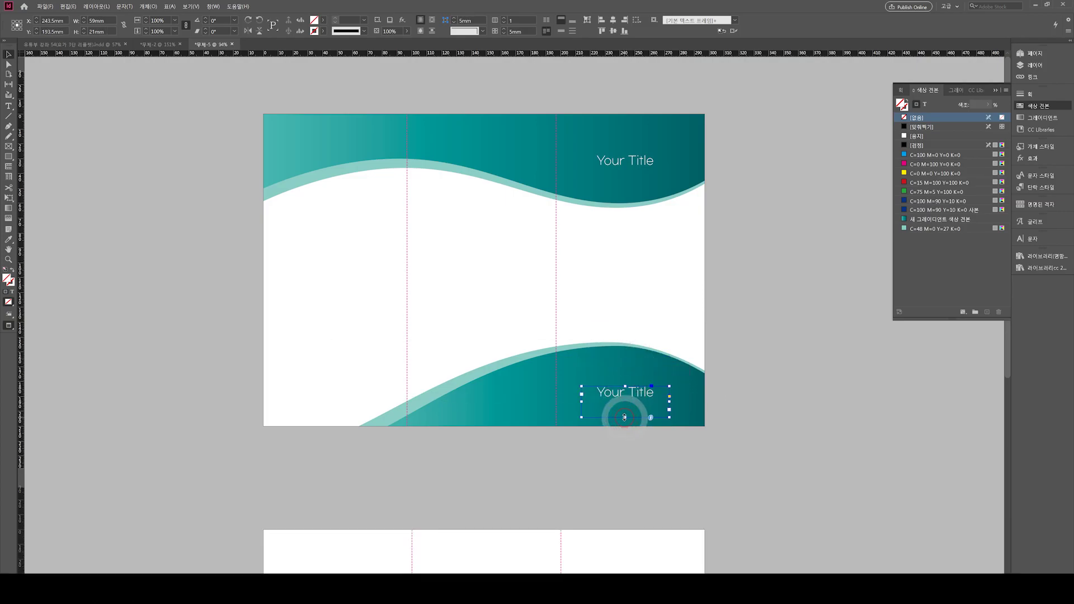
double_click(630, 402)
key(ctrl+a)
key(ctrl+shift+comma)
key(ctrl+shift+comma)
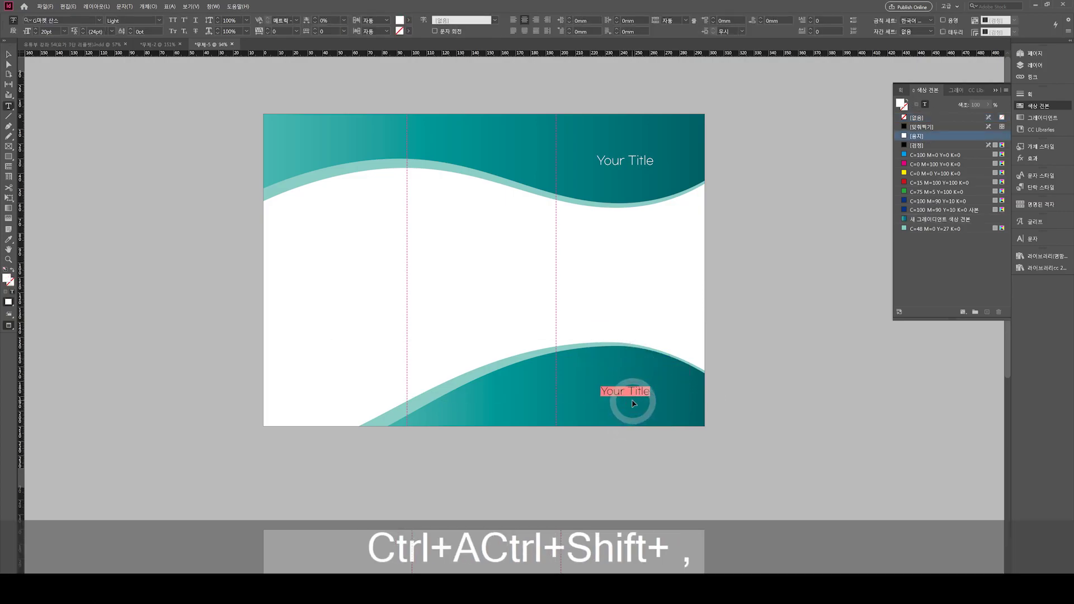
Replace the duplicated title's text with "Your Company" and "Logo" on two lines.
text(Yo)
key(BackSpace)
key(Hangul)
text(Your )
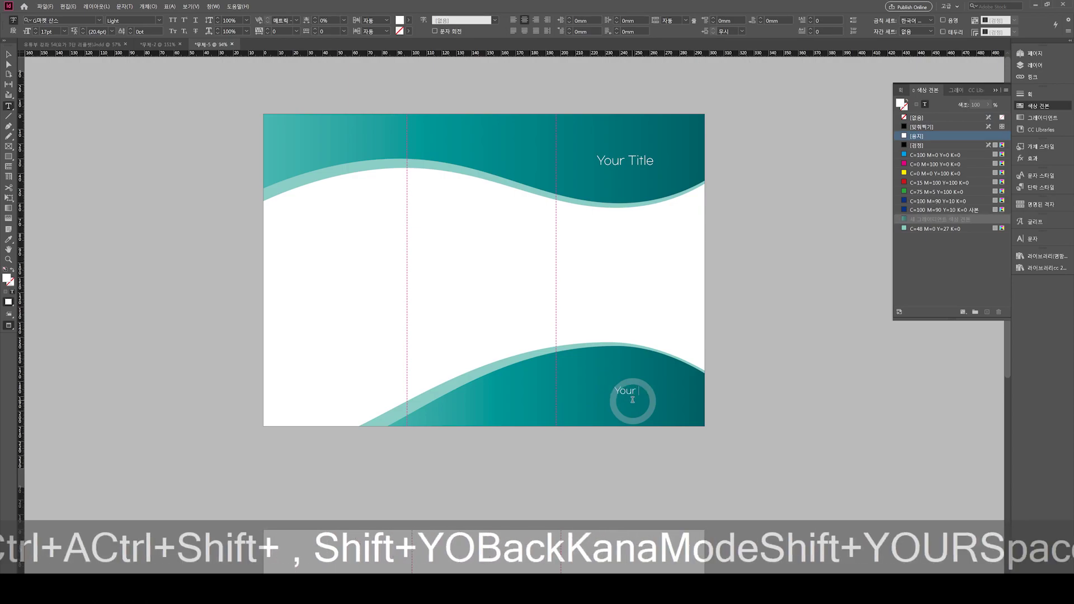
text(Company)
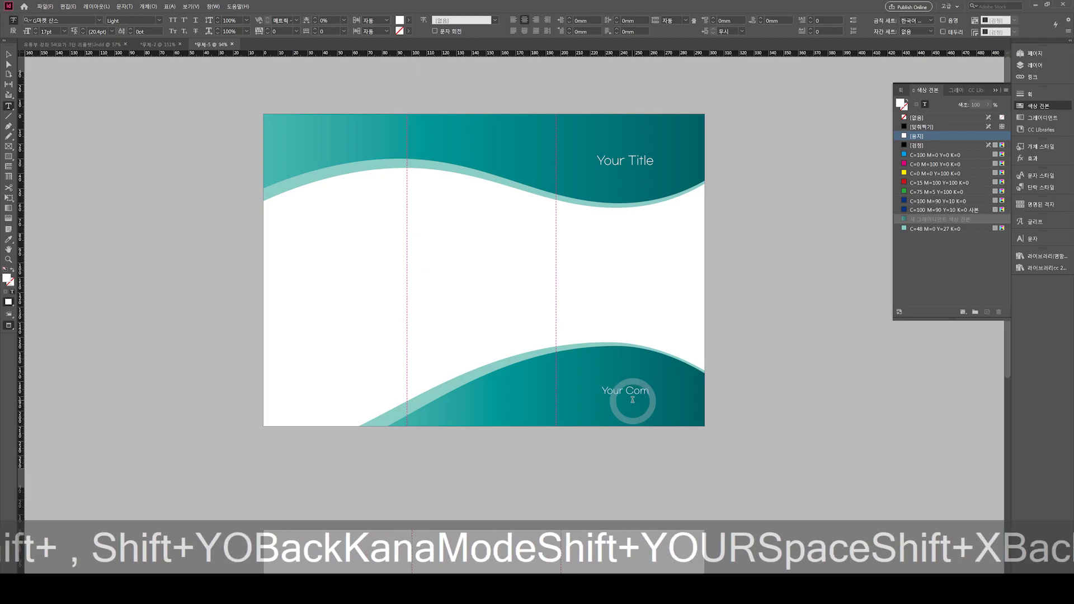
key(Return)
text(Logo)
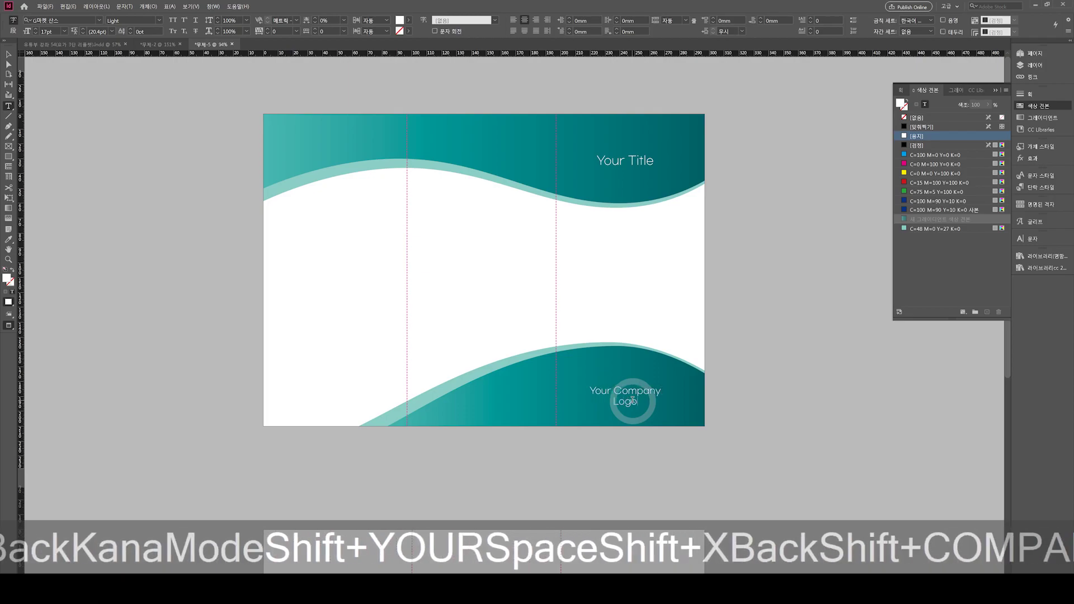
key(Escape)
click(748, 349)
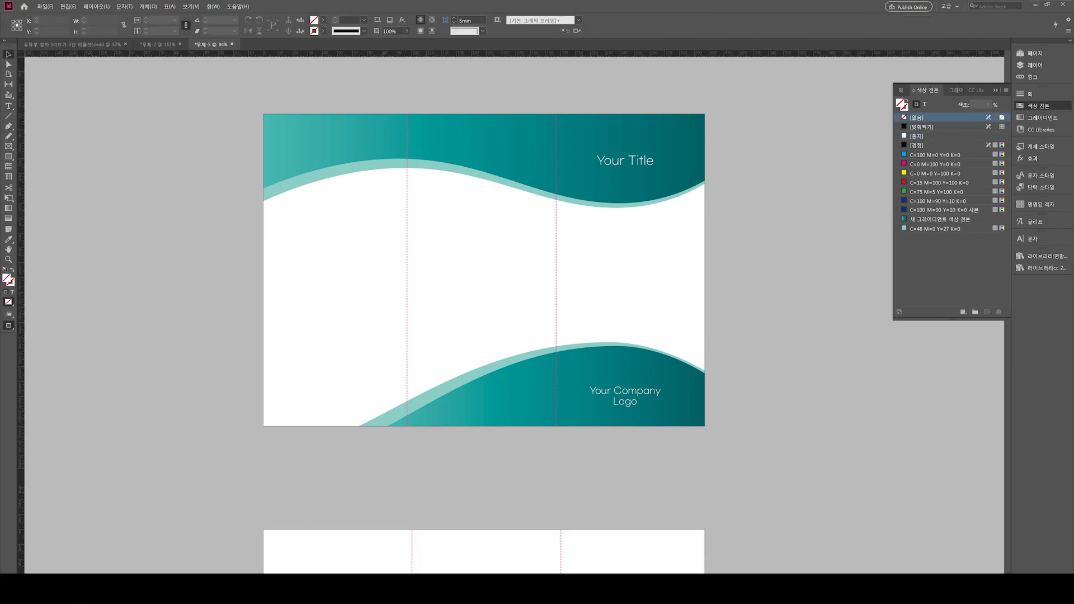
Paste the lotus symbol above the company name at about 12.4 mm square and fill it with the [용지] swatch.
key(ctrl+c)
click(599, 307)
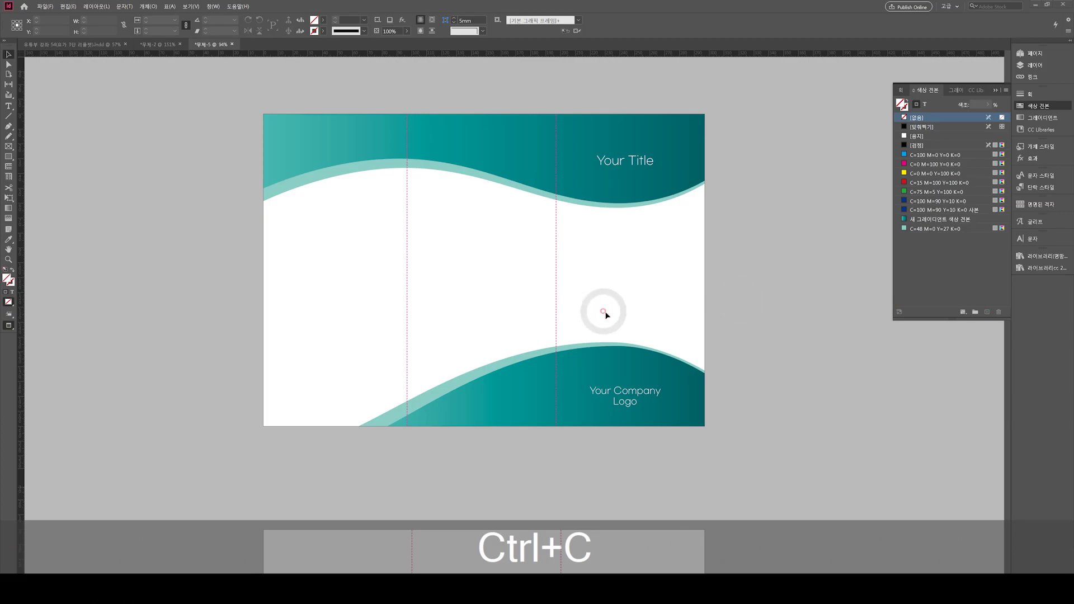
key(ctrl+v)
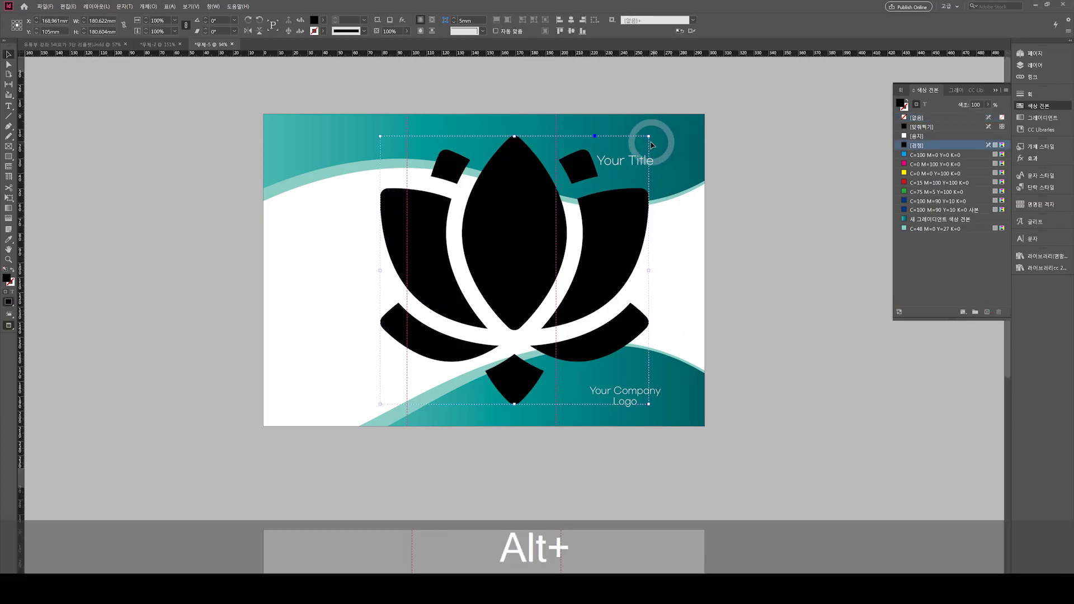
drag(644, 135, 638, 370)
key(alt+shift+v)
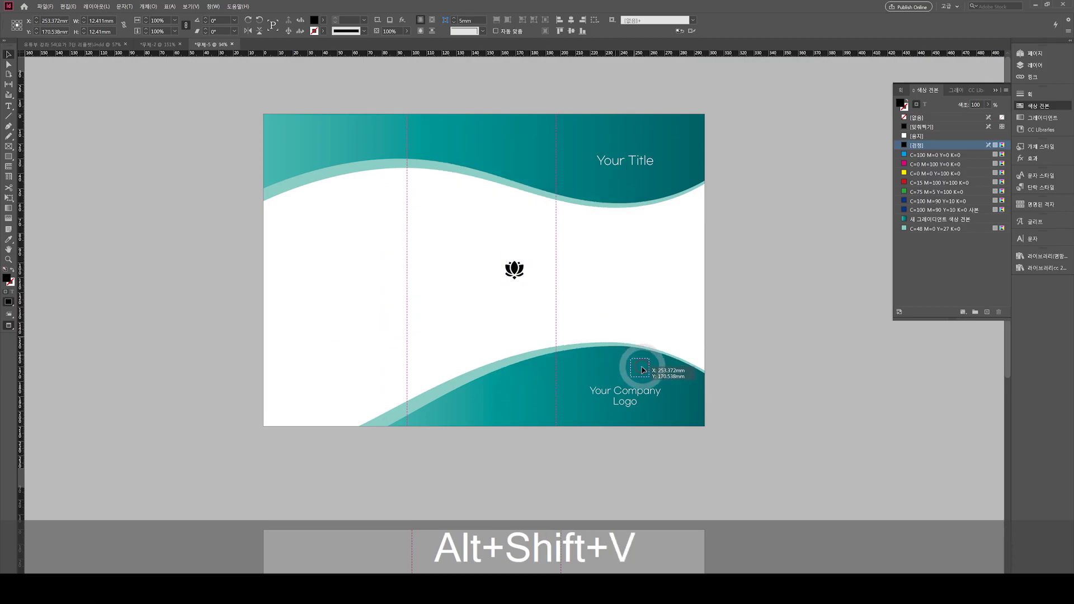
click(915, 136)
Shift the company name and the lotus symbol together slightly to the right on the lower wave.
click(643, 396)
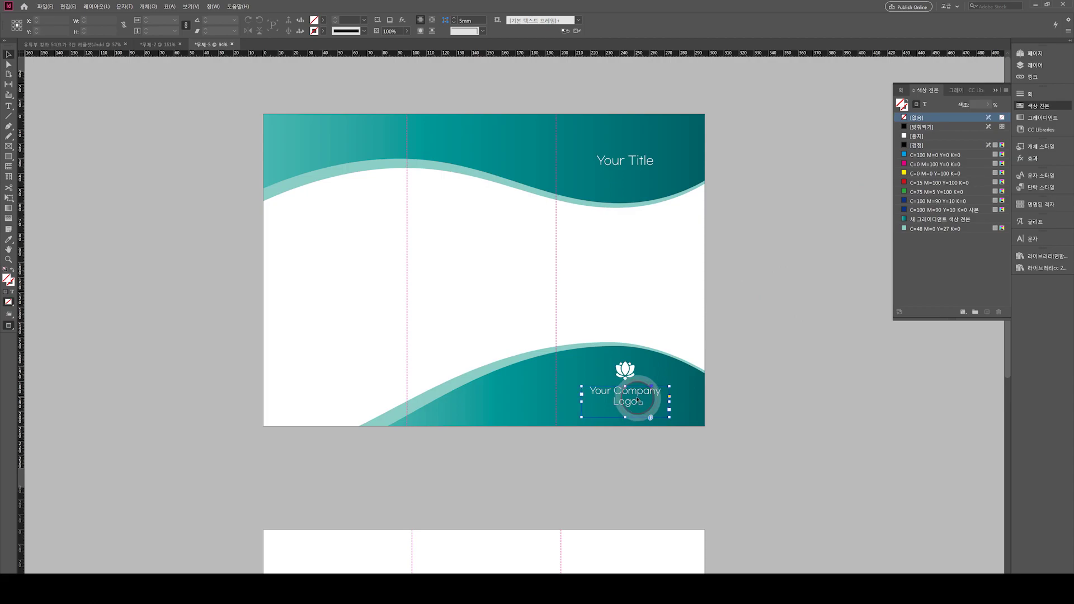
shift+click(629, 374)
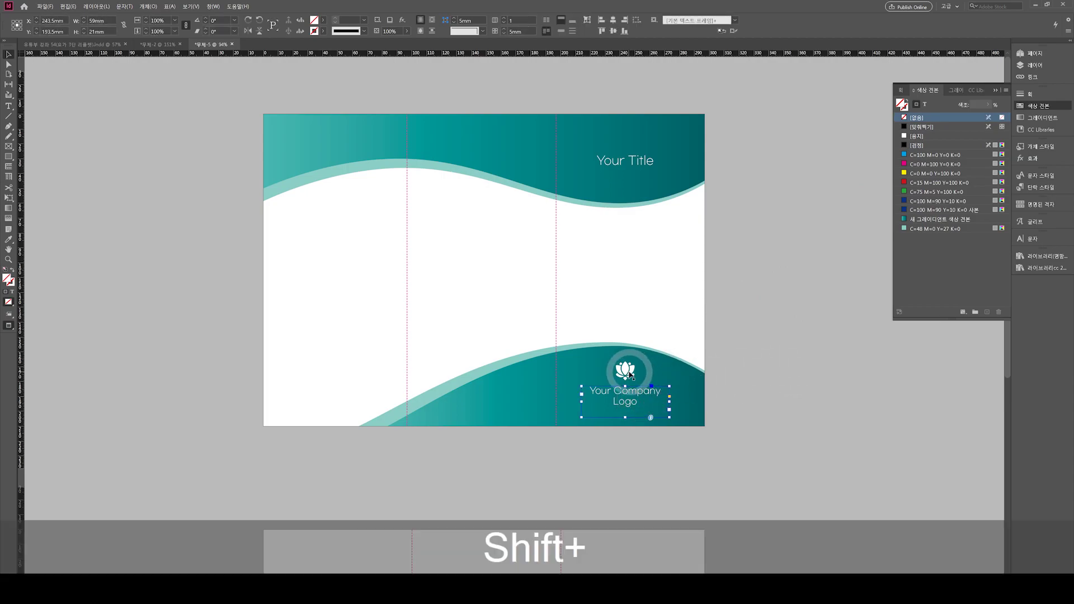
drag(628, 375, 636, 373)
click(751, 331)
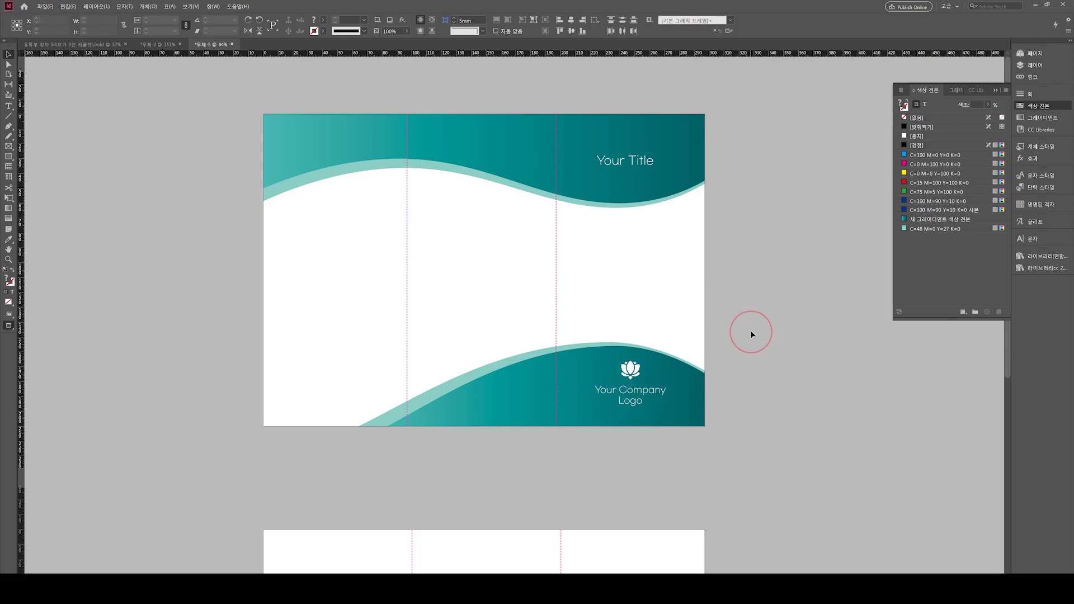
Move the cover title right to X 247 mm and scale it up with its frame to about 72 mm wide.
click(642, 163)
drag(642, 162, 648, 163)
click(743, 198)
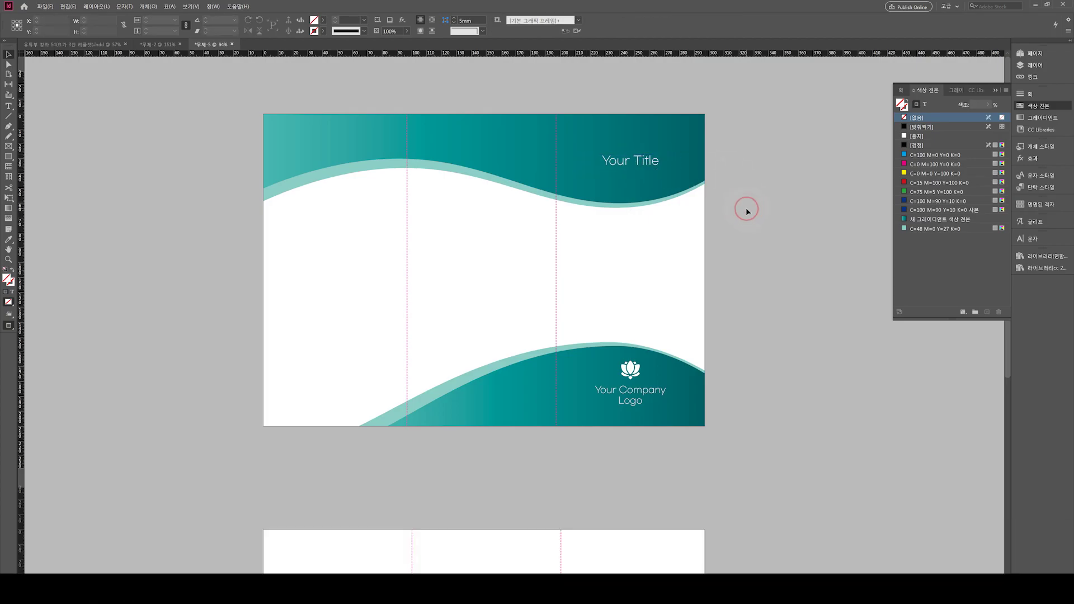
click(630, 161)
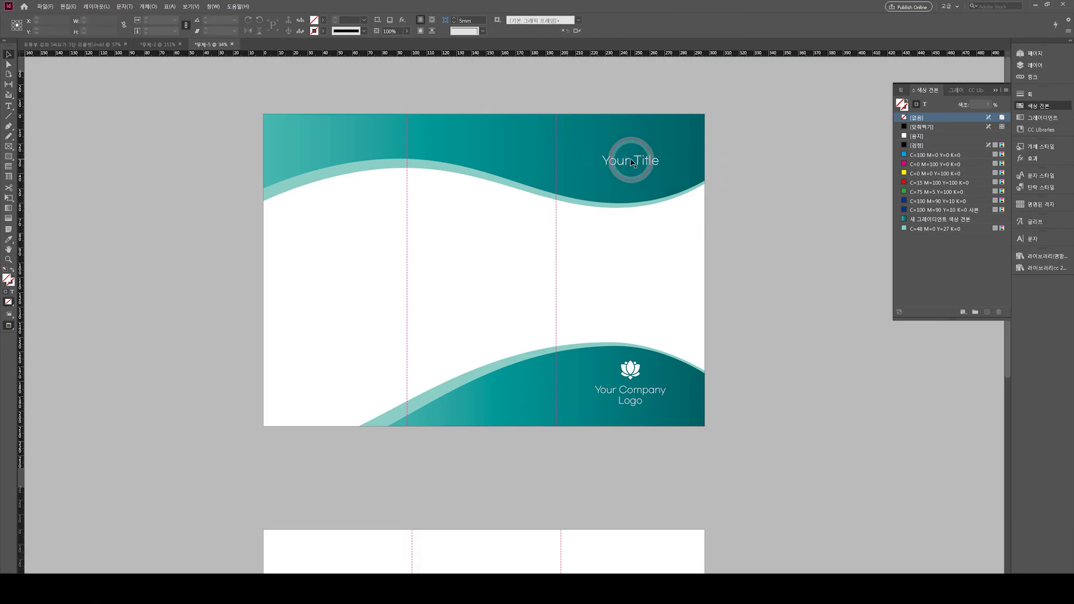
key(ctrl+alt+period)
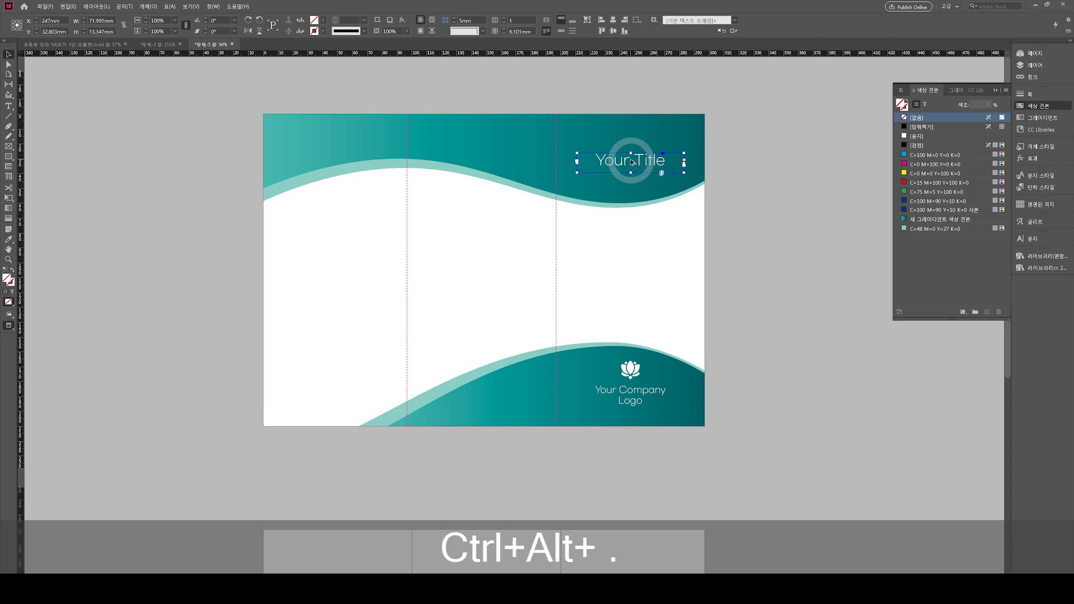
click(638, 240)
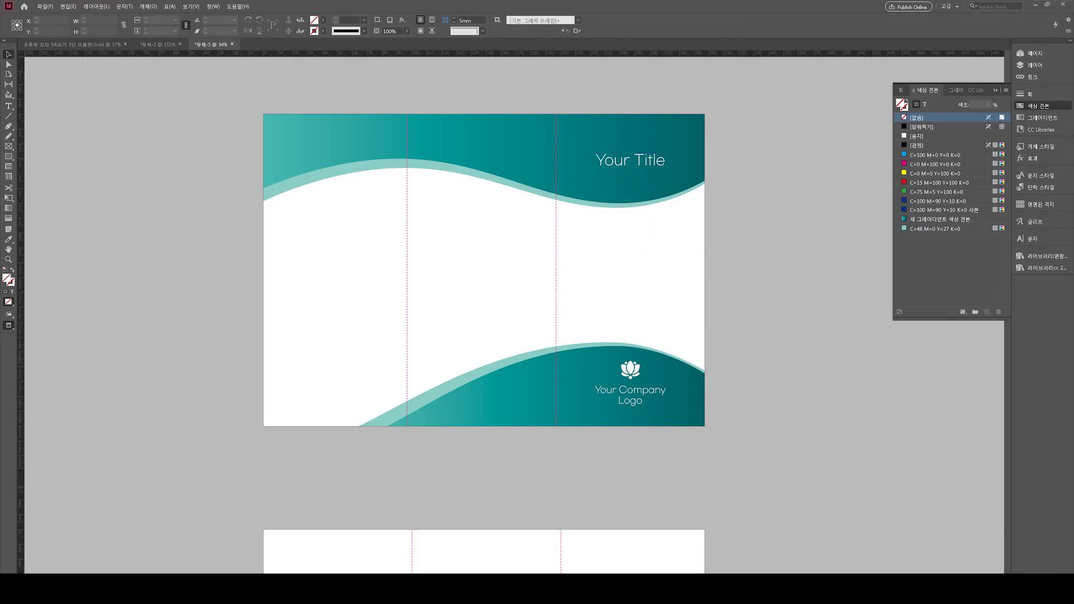
Duplicate the cover title onto the middle panel at about X 149.75 mm, Y 18 mm and right-align its text.
click(631, 157)
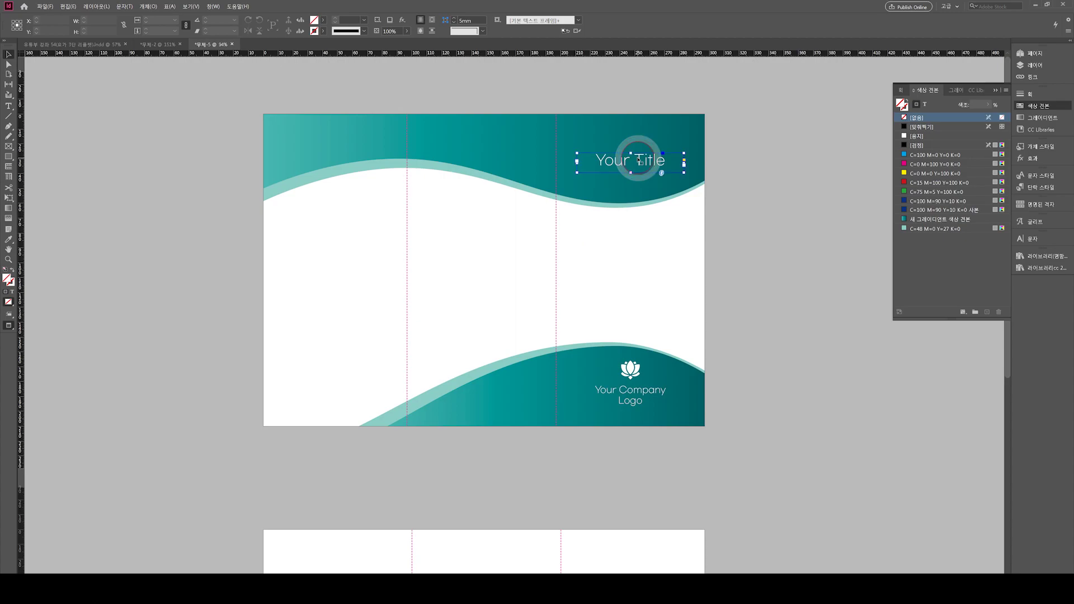
drag(631, 157, 499, 132)
key(ctrl+alt+shift+r)
key(ctrl+shift+m)
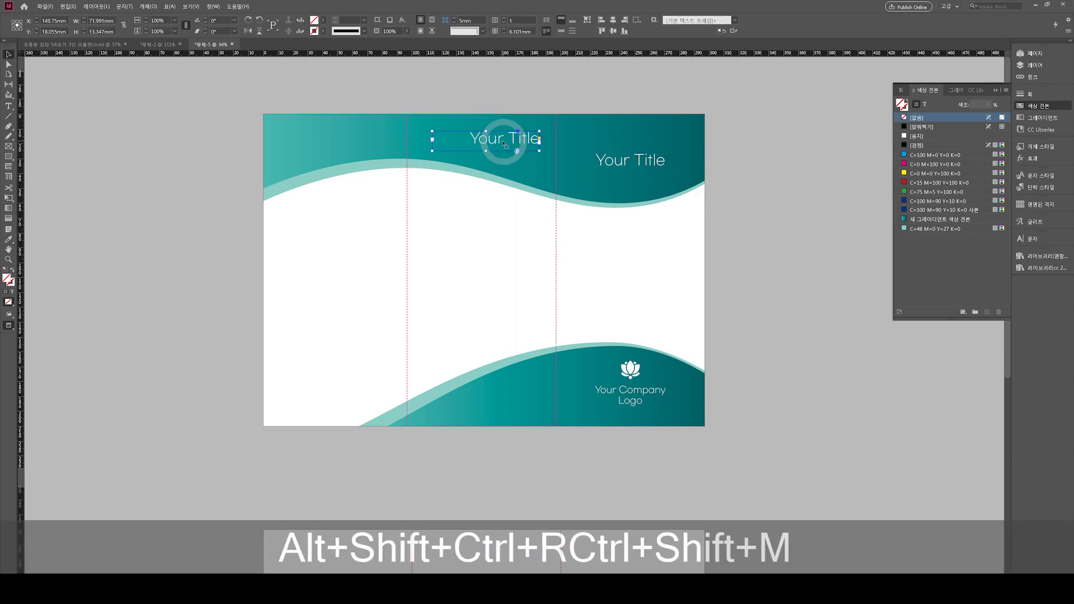
click(580, 289)
Adjust the middle panel title's text size down to about 17.8 pt.
key(ctrl+alt+shift+comma)
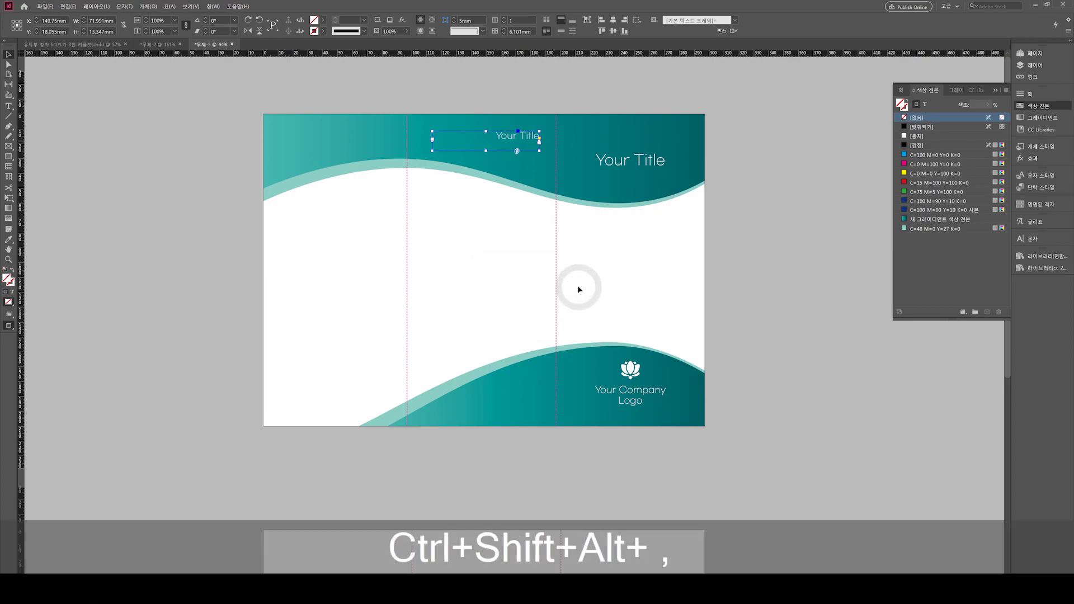
key(ctrl+alt+shift+comma)
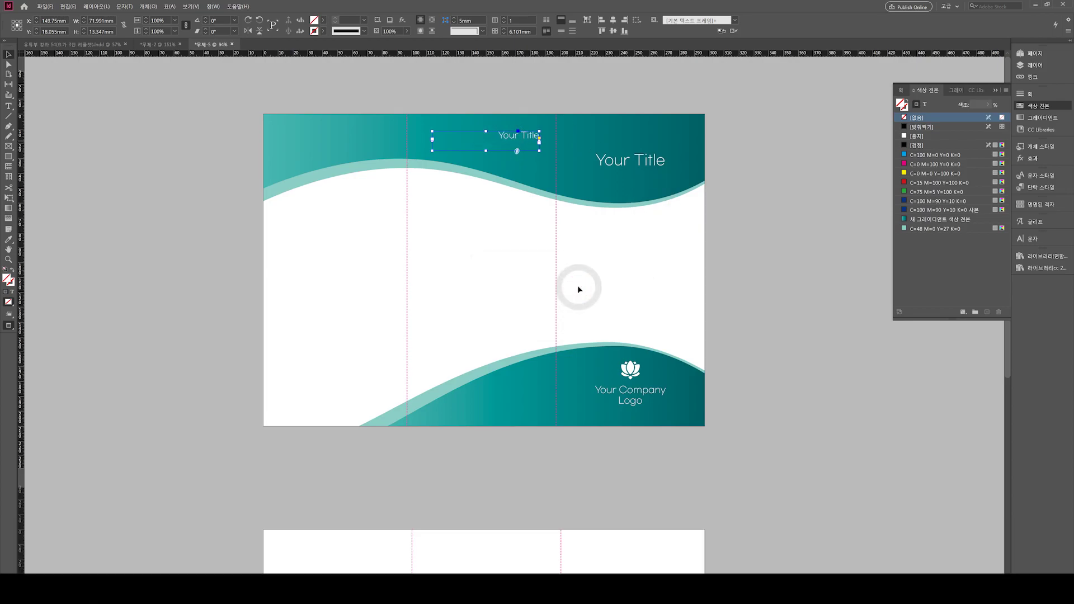
key(ctrl+shift+comma)
key(ctrl+shift)
key(ctrl+shift+comma)
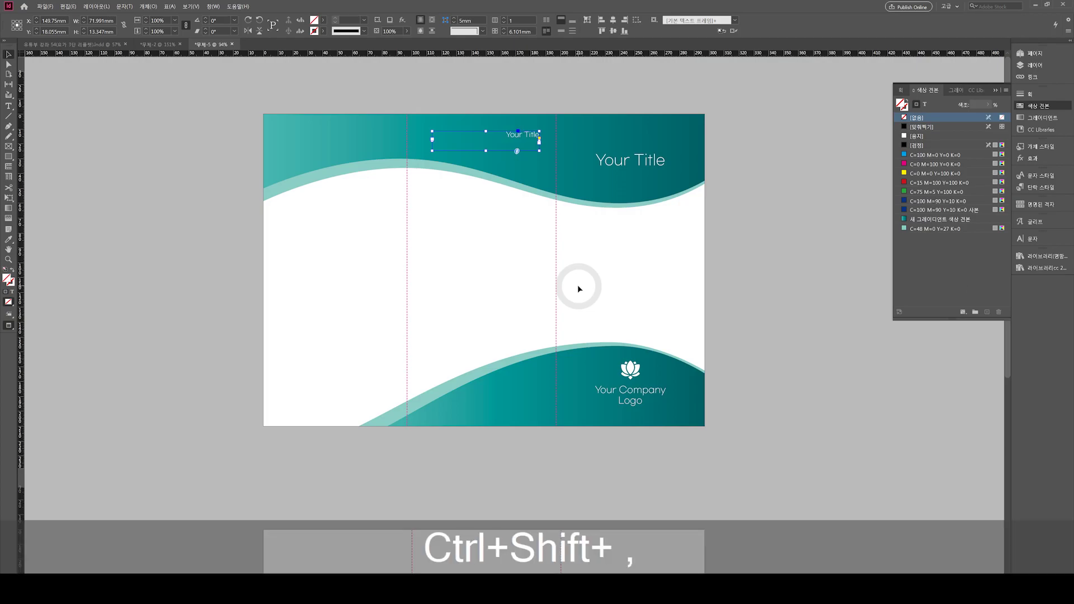
key(ctrl+shift+comma)
key(ctrl+shift+comma)
key(ctrl+shift+comma)
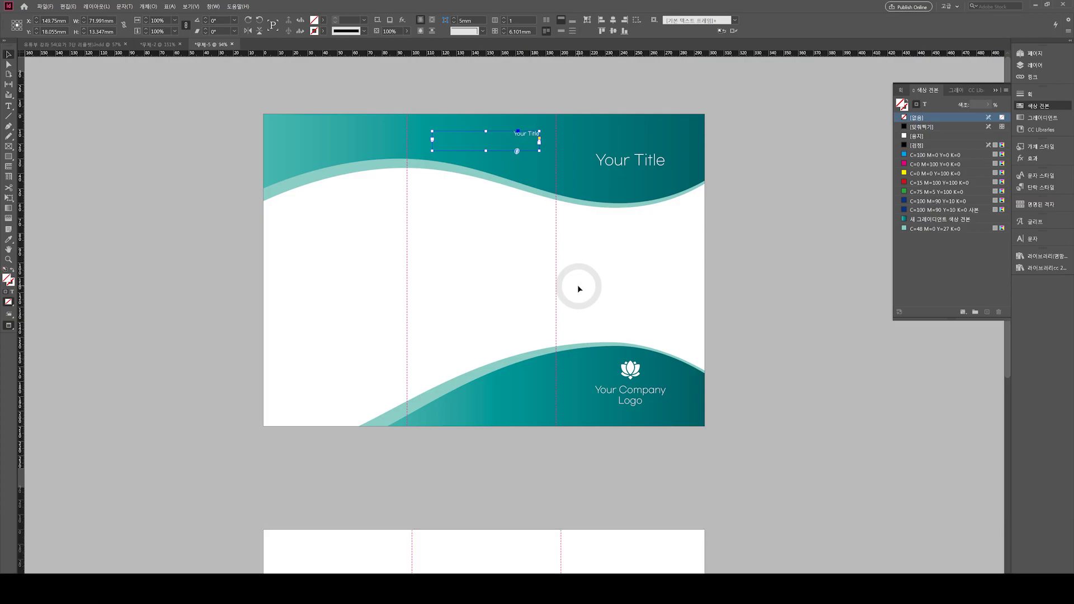
key(ctrl+shift+period)
key(ctrl+shift+period)
key(ctrl+shift+period)
key(ctrl+shift+period)
key(ctrl+shift+period)
key(ctrl+shift+period)
key(ctrl+shift+period)
key(ctrl+shift+period)
key(ctrl+shift+period)
key(ctrl+shift+period)
key(ctrl+shift+comma)
key(ctrl+shift+comma)
key(ctrl+shift+comma)
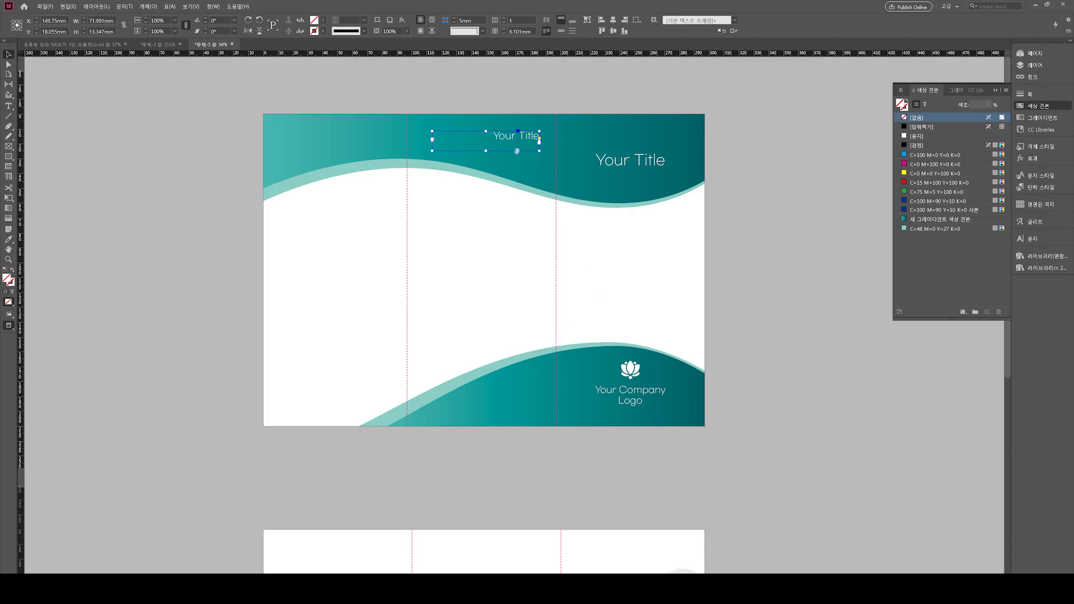
click(497, 237)
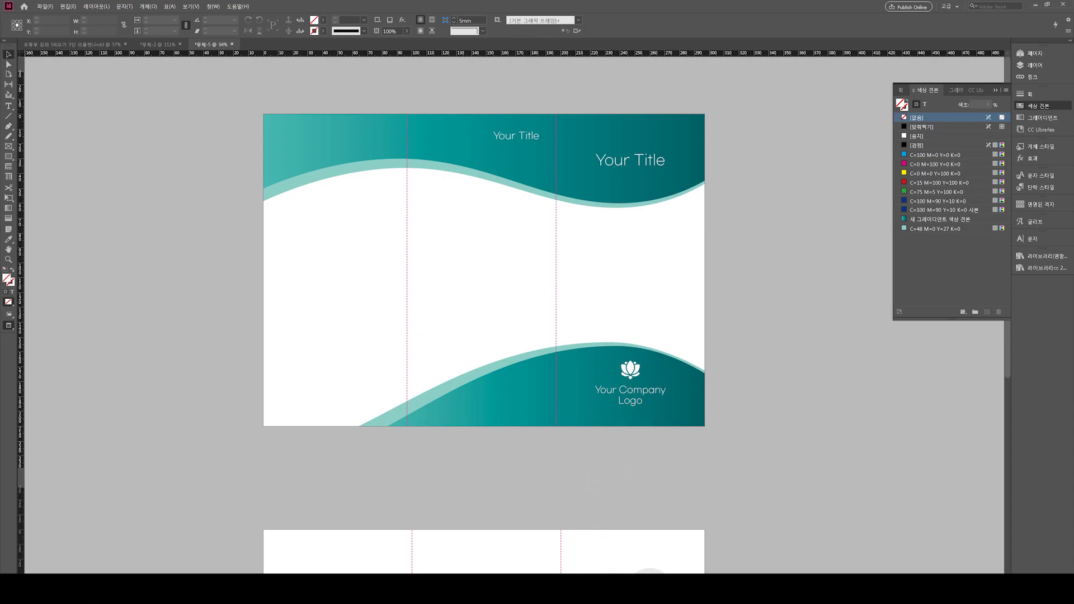
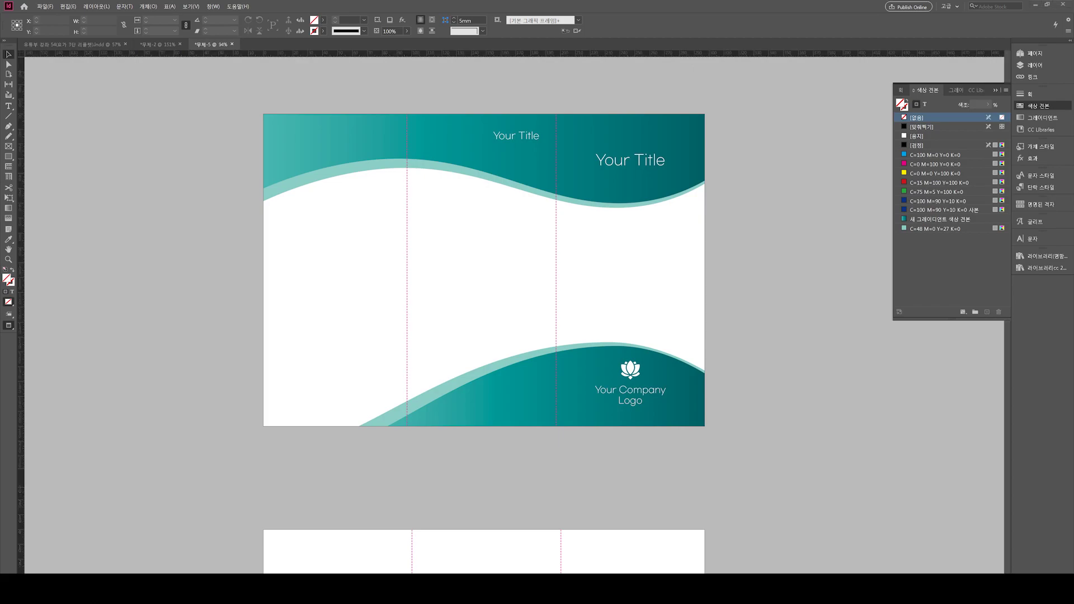
Duplicate the middle panel's title just below it, replace the copy's text with "Brief description" and reduce it to about 12.8 pt.
mouse_move(515, 159)
mouse_down()
mouse_move(483, 146)
mouse_move(508, 148)
mouse_up()
click(516, 140)
key(alt+shift+t)
click(508, 149)
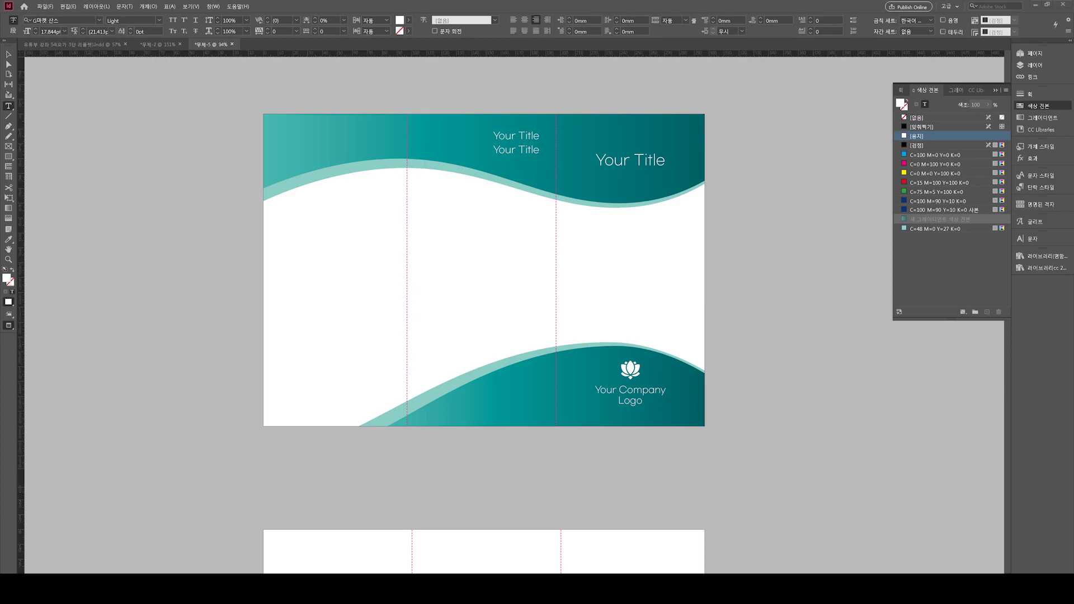
key(ctrl+c)
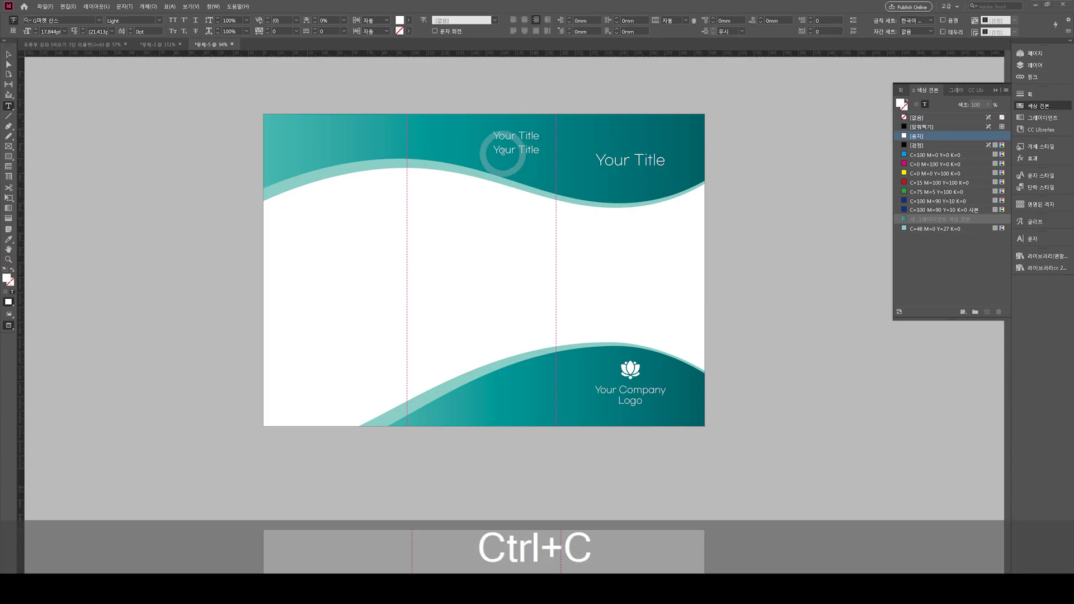
triple_click(504, 148)
key(ctrl+v)
key(ctrl+a)
key(ctrl+shift+comma)
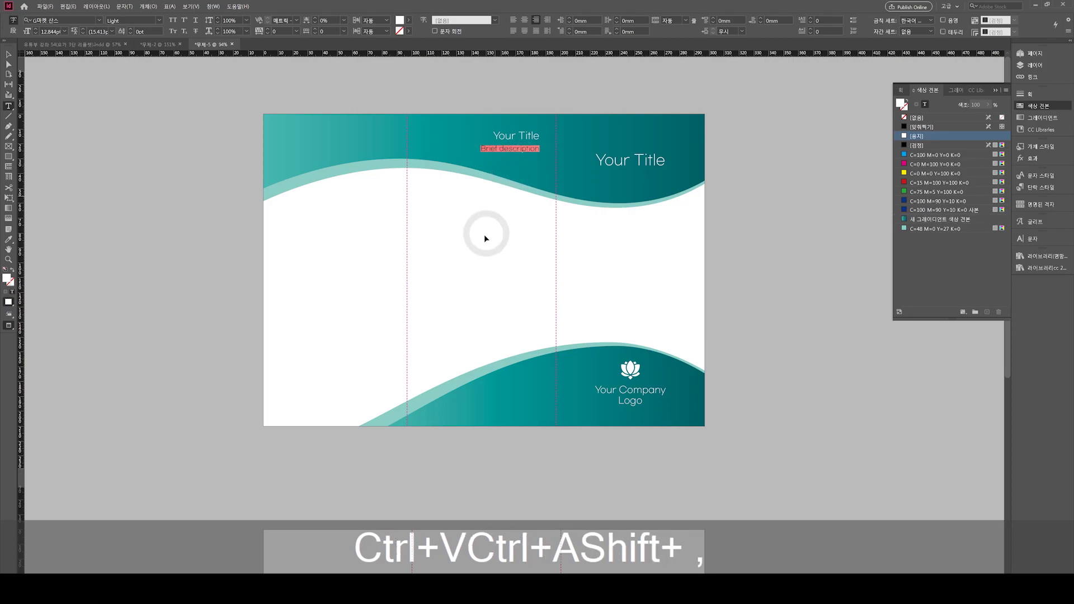
key(Escape)
Nudge the middle panel's title and description frames down together by about 1 mm.
key(w)
click(519, 159)
shift+click(507, 142)
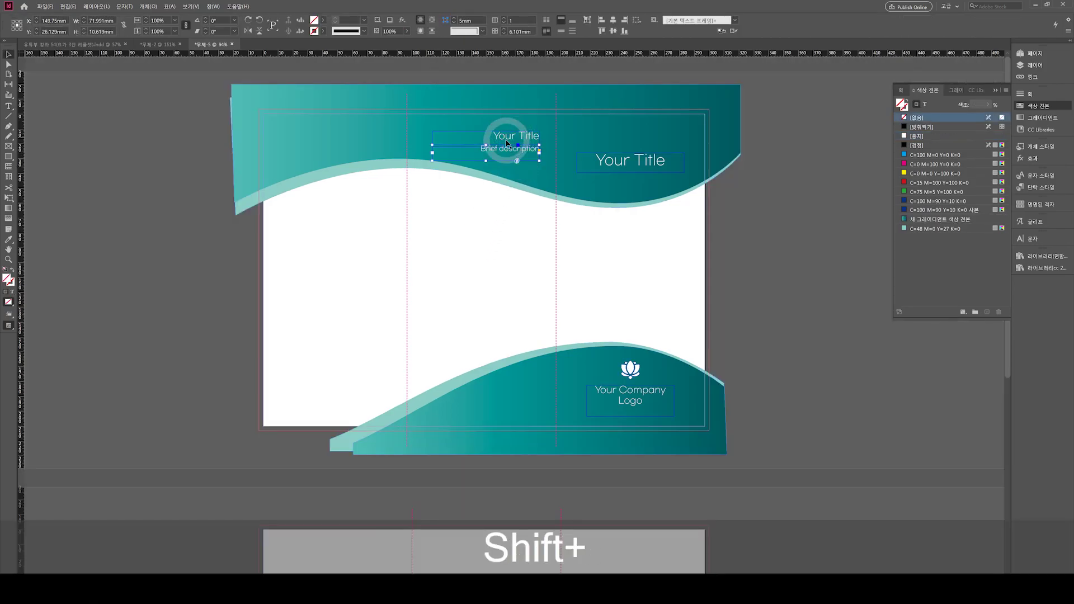
key(shift+Down)
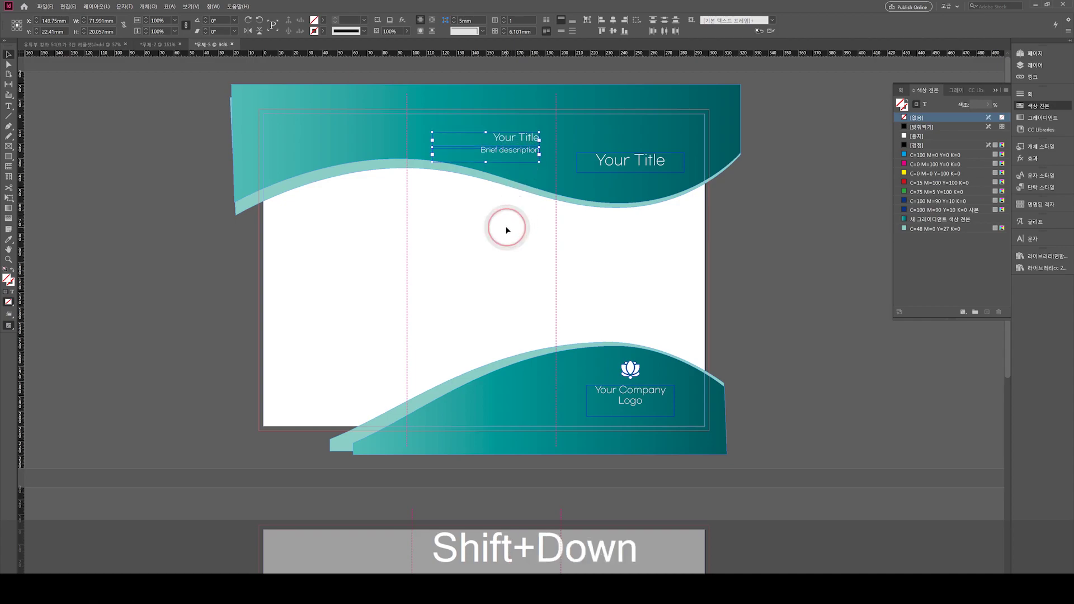
key(w)
Duplicate the title and description pair horizontally onto the left panel at X 44.75 mm and left-align the copied text.
drag(515, 145, 358, 143)
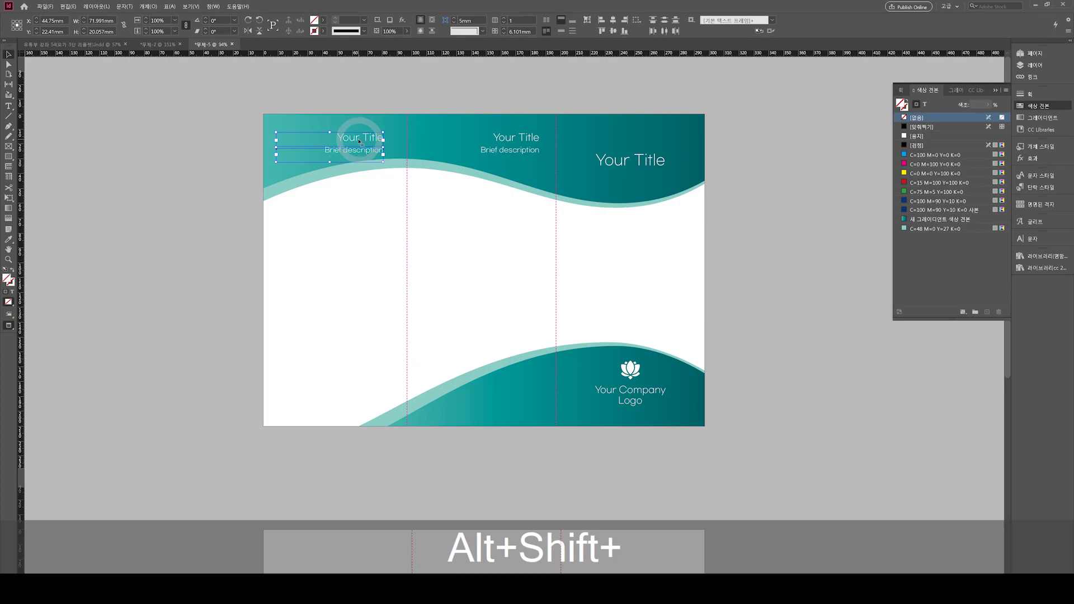
key(ctrl+shift+l)
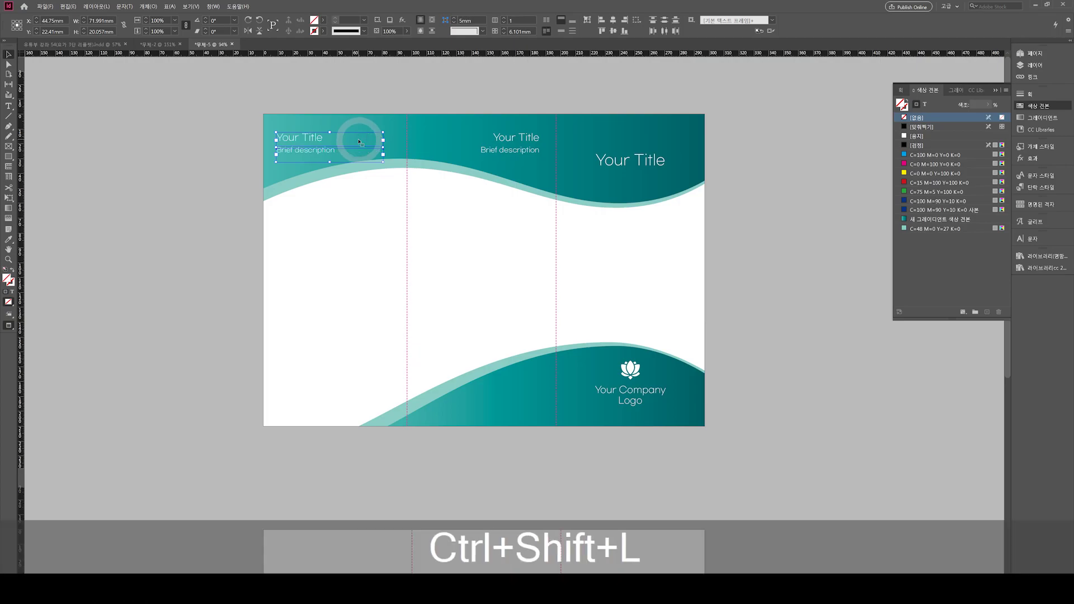
click(321, 237)
click(307, 150)
click(346, 225)
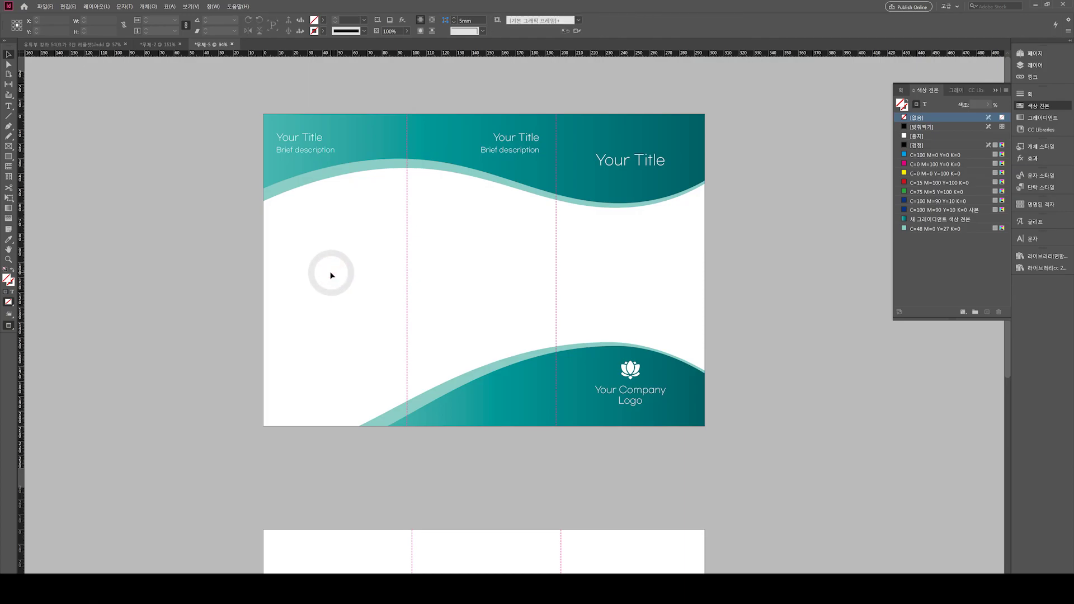
Draw a circular frame about 11.3 mm across below the left panel's heading and fill it with the C=48 M=0 Y=27 K=0 swatch.
key(w)
click(13, 148)
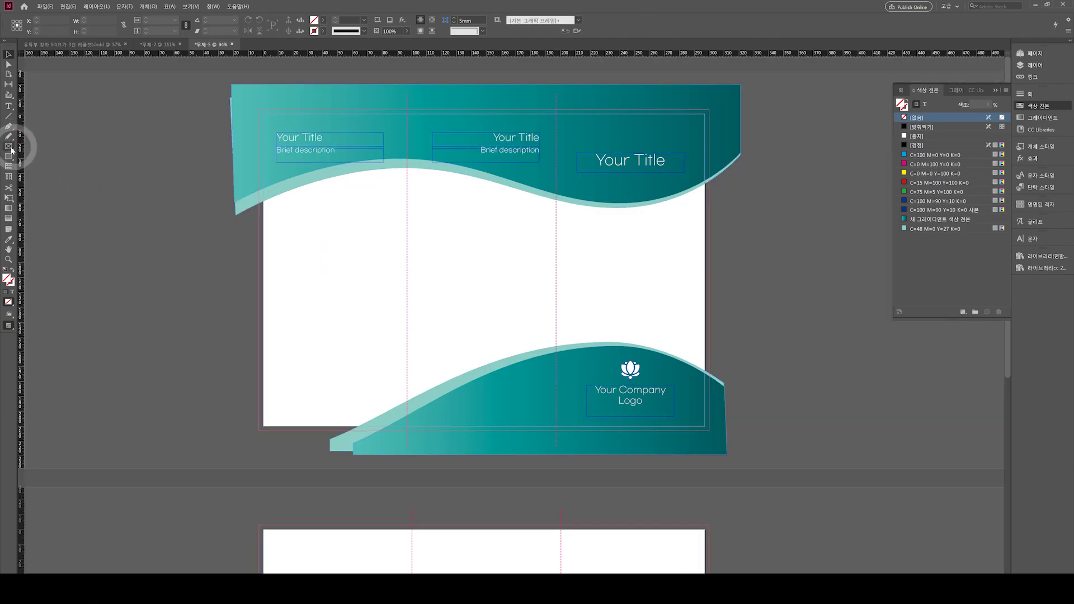
click(36, 164)
drag(295, 224, 312, 242)
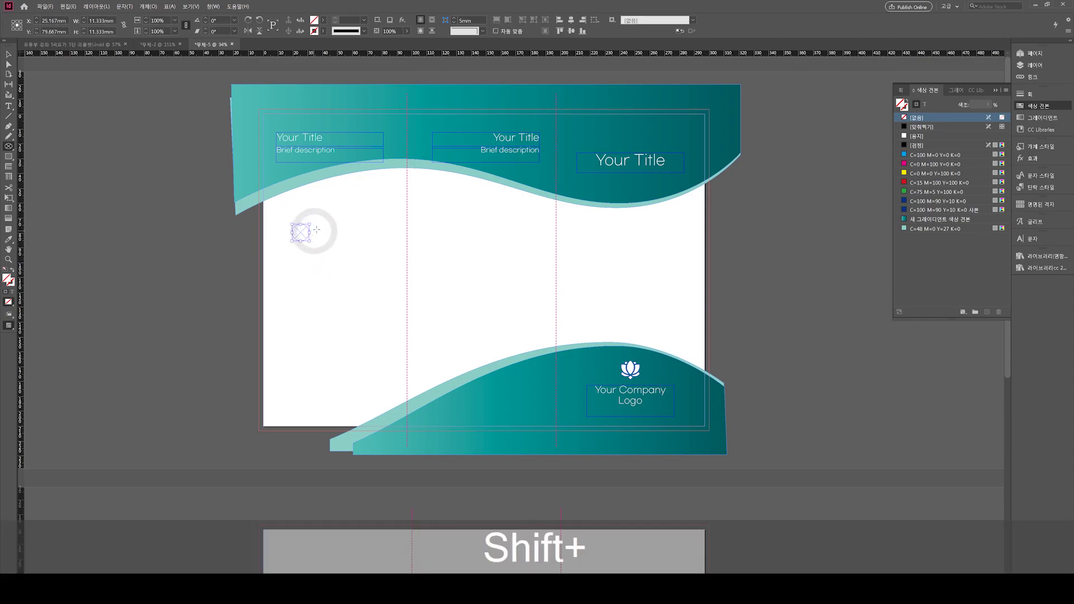
click(923, 228)
drag(252, 272, 252, 272)
key(w)
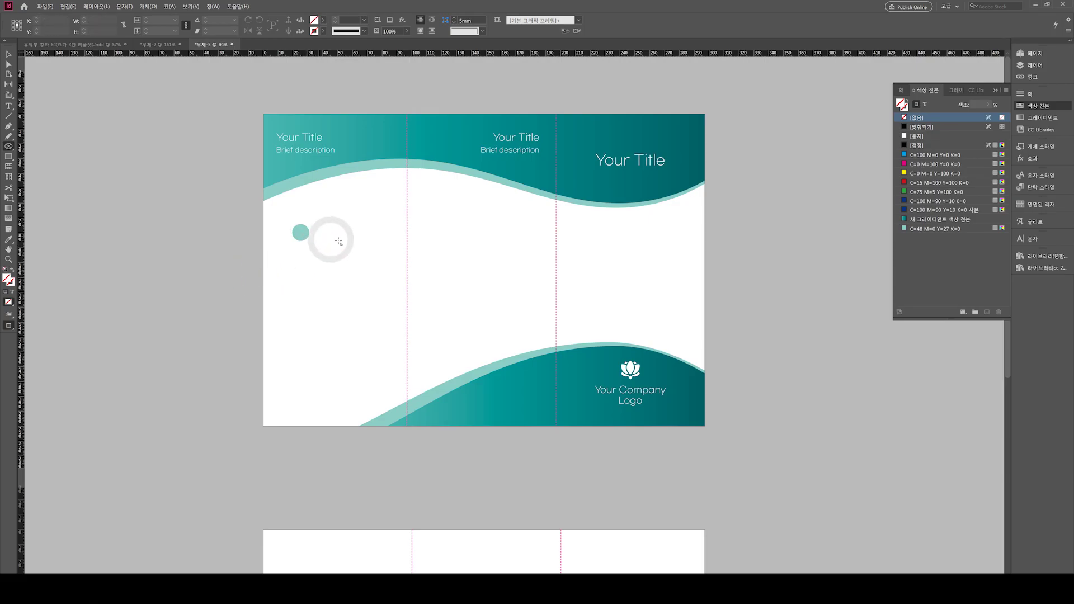
Move the teal circle slightly up and left within the left panel.
key(ctrl+v)
key(w)
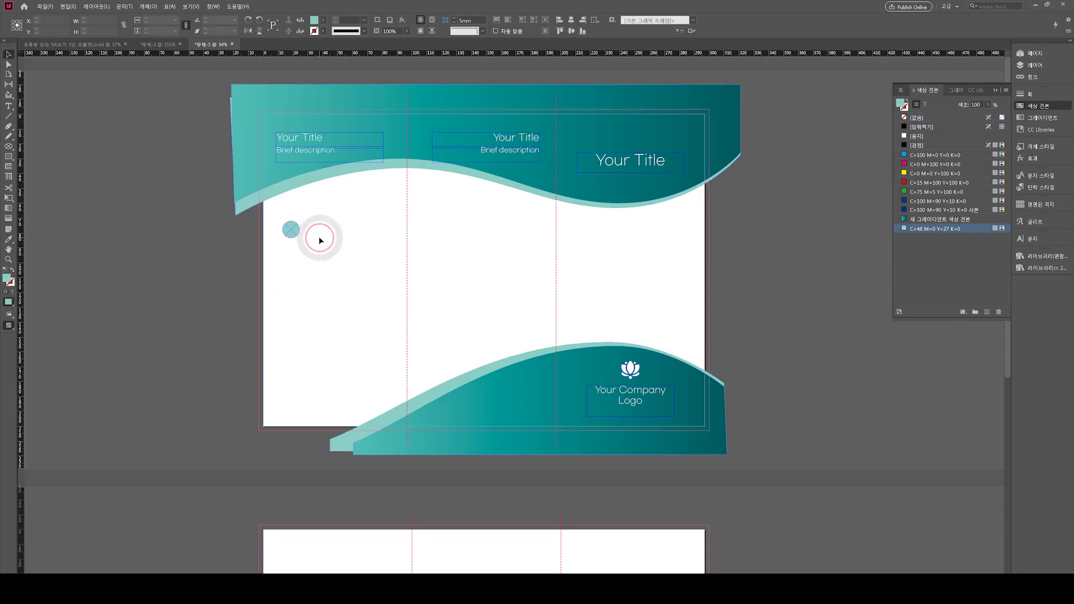
click(319, 240)
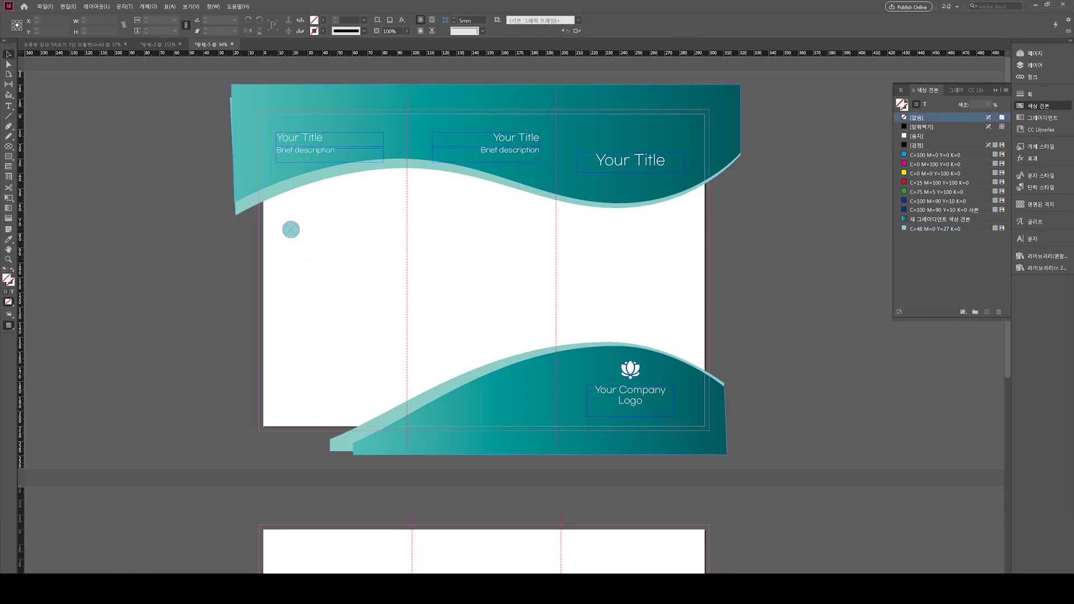
Duplicate the left panel's title frame beside the teal circle at about X 63.8, Y 78 mm and colour its text C=48 M=0 Y=27 K=0.
key(ctrl+c)
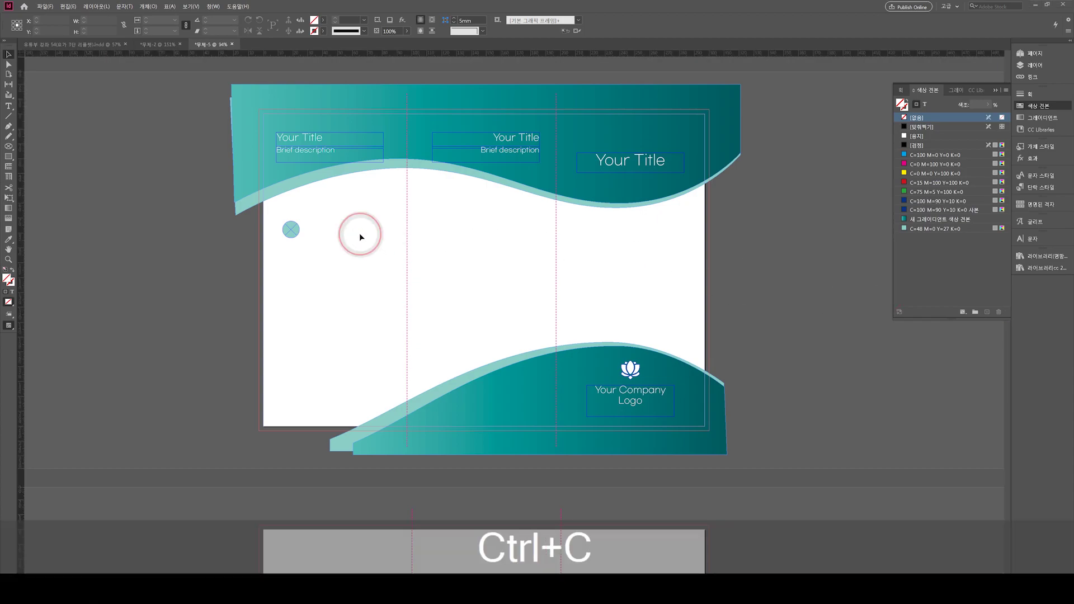
drag(305, 142, 337, 233)
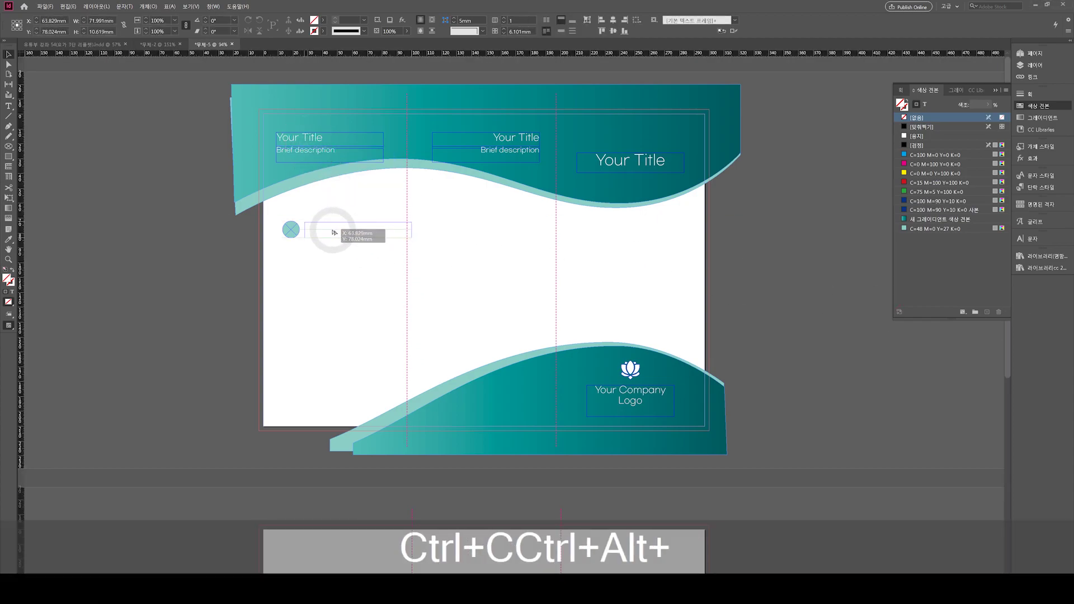
click(918, 136)
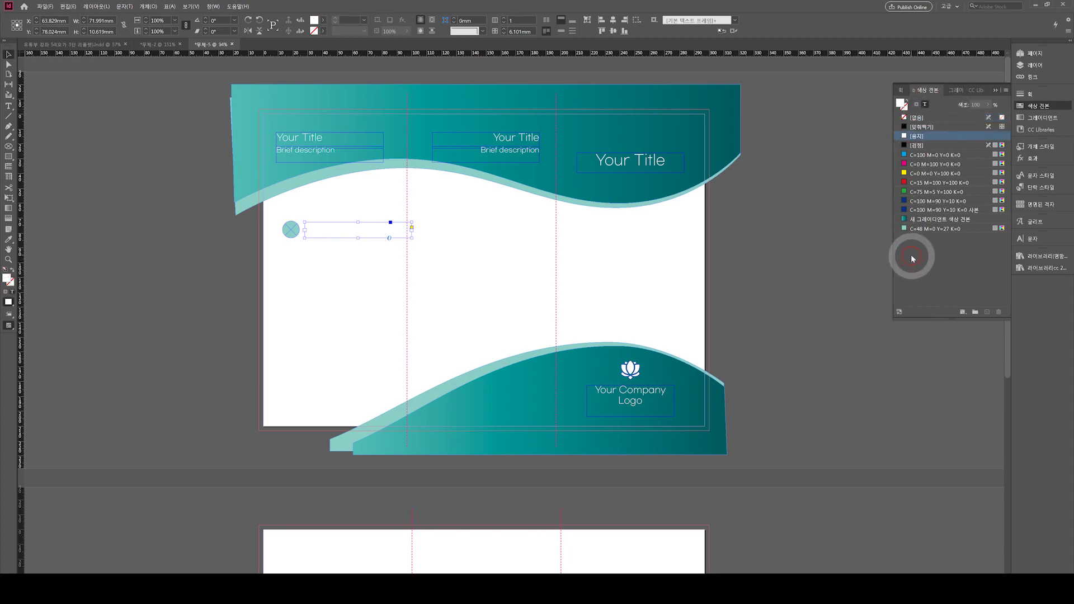
click(919, 229)
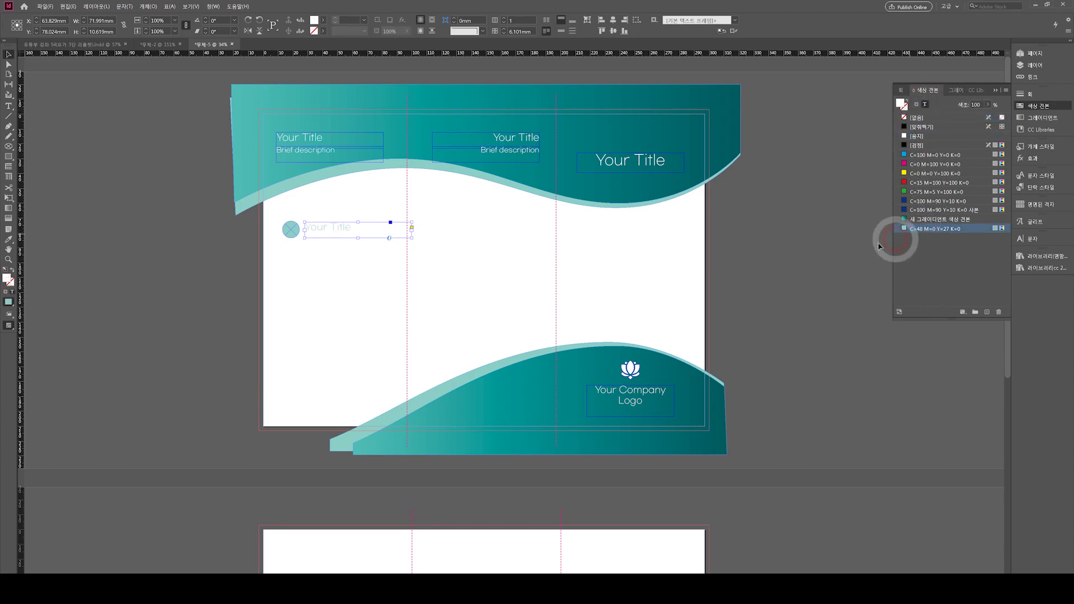
Replace the copied title text beside the circle with "subheading".
double_click(319, 241)
triple_click(323, 228)
key(ctrl+v)
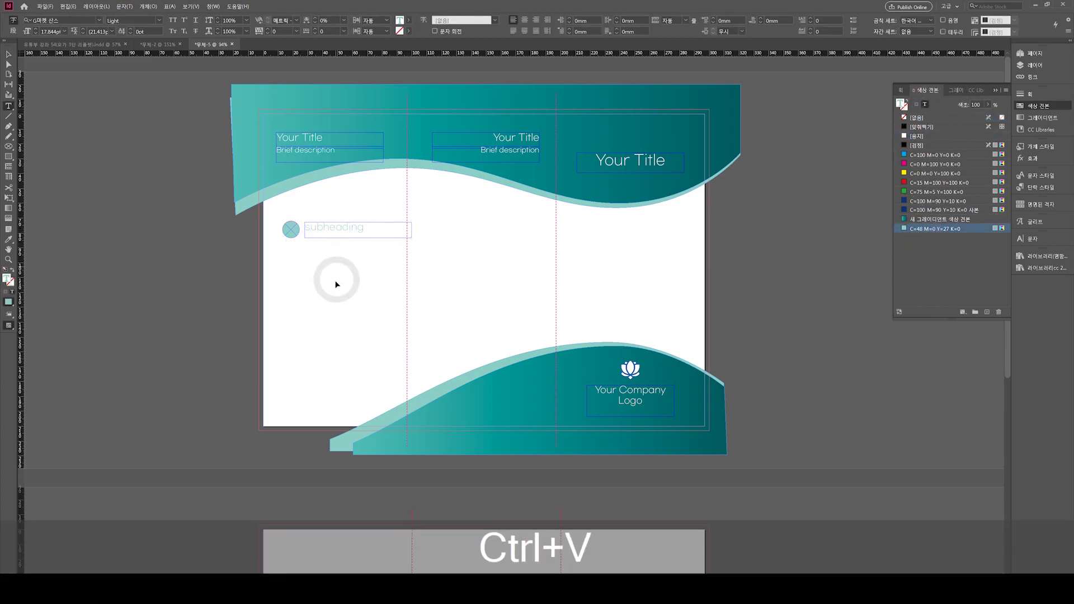
key(Escape)
Duplicate the subheading frame straight down, directly beneath the original, at Y 89.5 mm.
click(329, 243)
drag(328, 234, 328, 251)
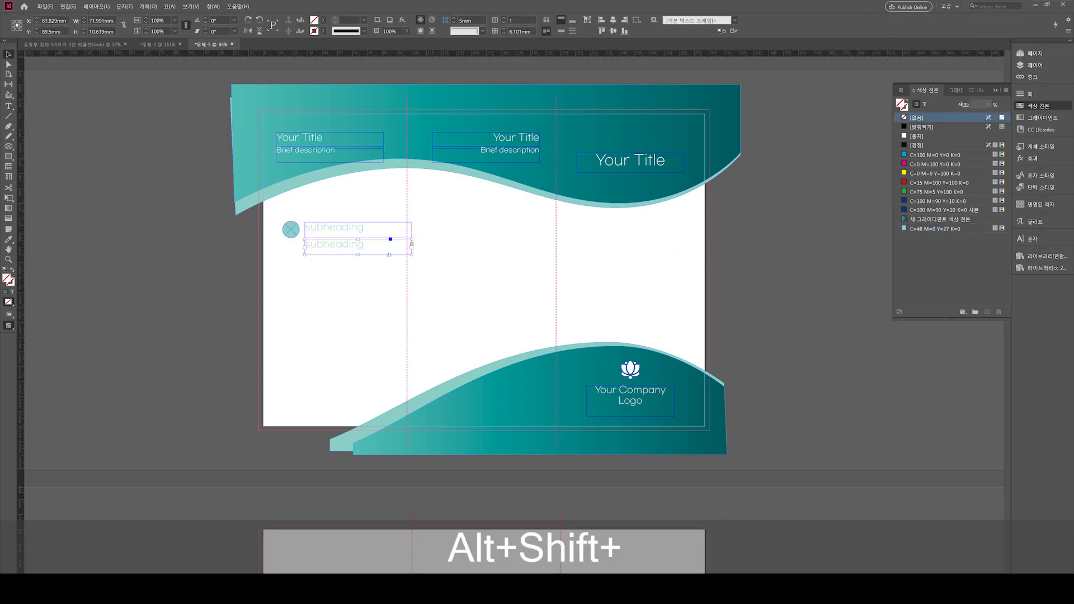
key(ctrl+a)
click(466, 250)
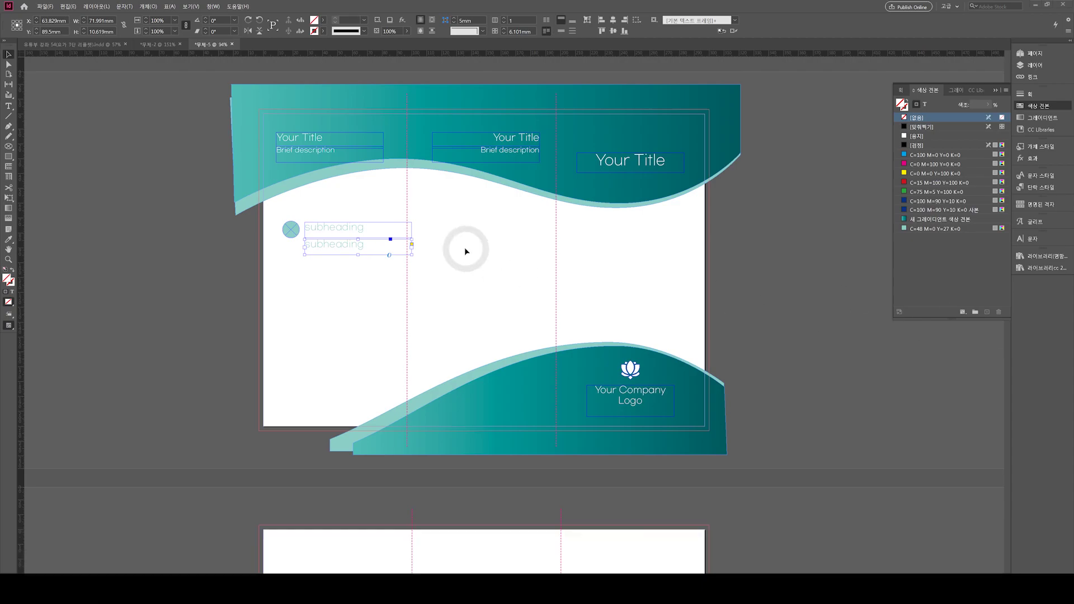
Copy the "Brief description" text from the left panel's heading and paste it over the text in the lower duplicated frame.
click(320, 152)
double_click(301, 154)
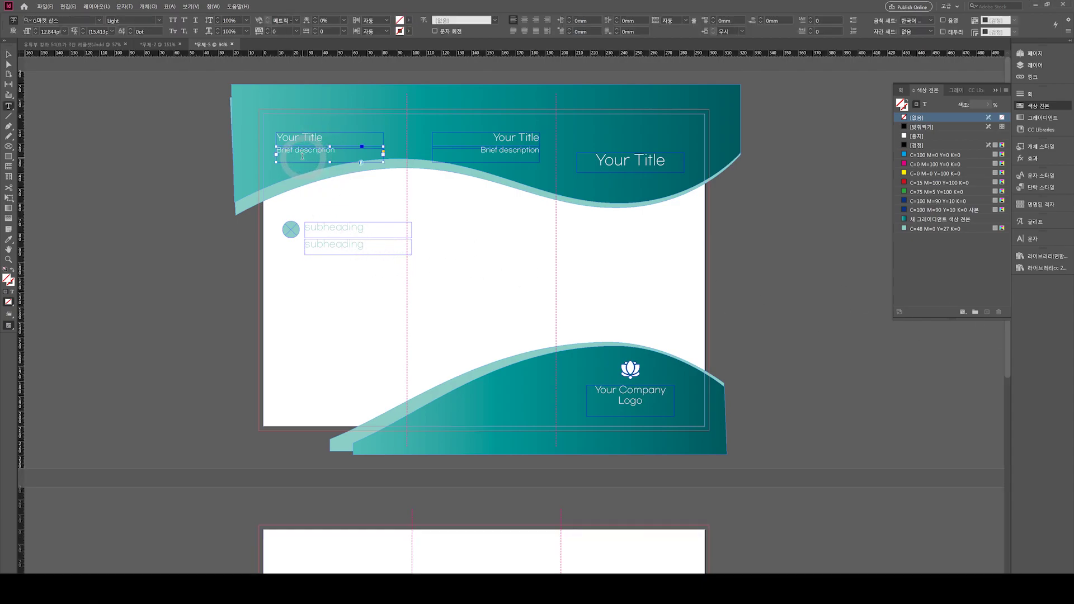
triple_click(297, 152)
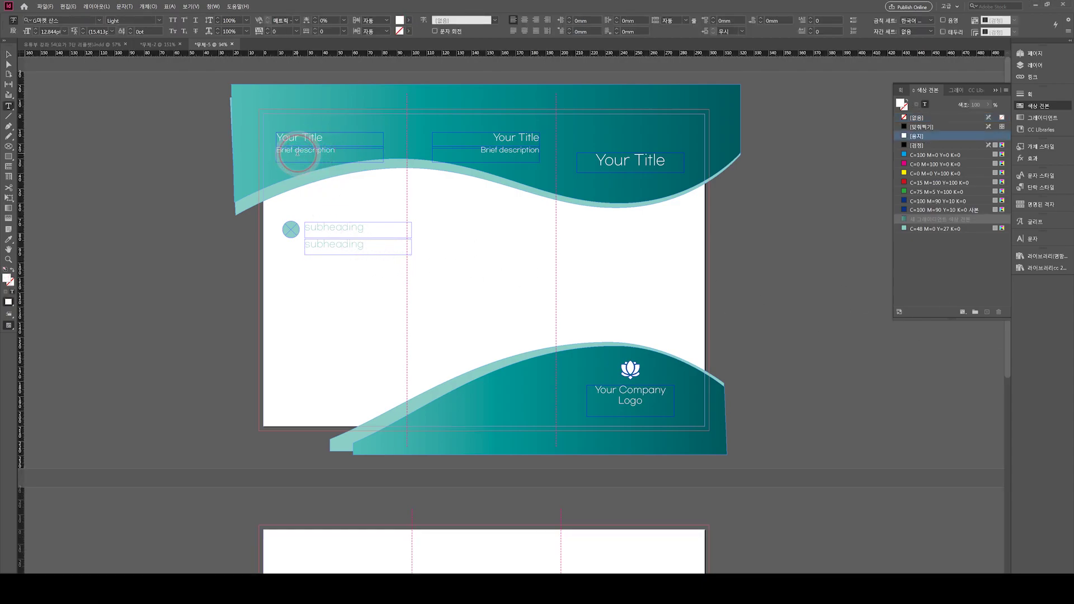
key(ctrl+c)
double_click(331, 244)
key(ctrl+v)
Colour the description text with a duplicate of the black swatch, named by its colour value and set to K=80.
key(ctrl+a)
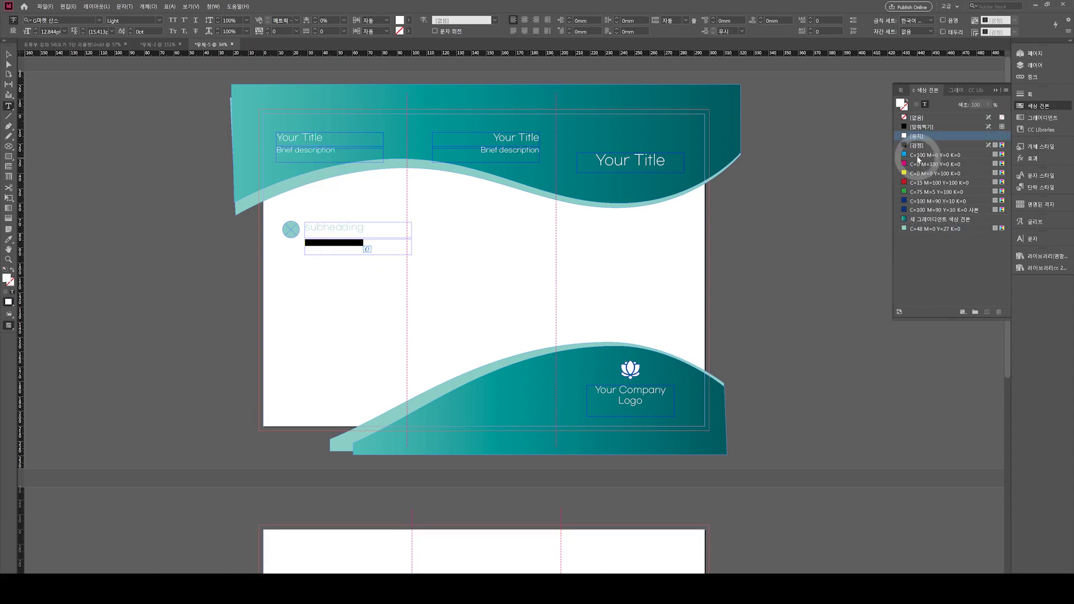
drag(920, 150, 987, 311)
click(924, 236)
double_click(908, 238)
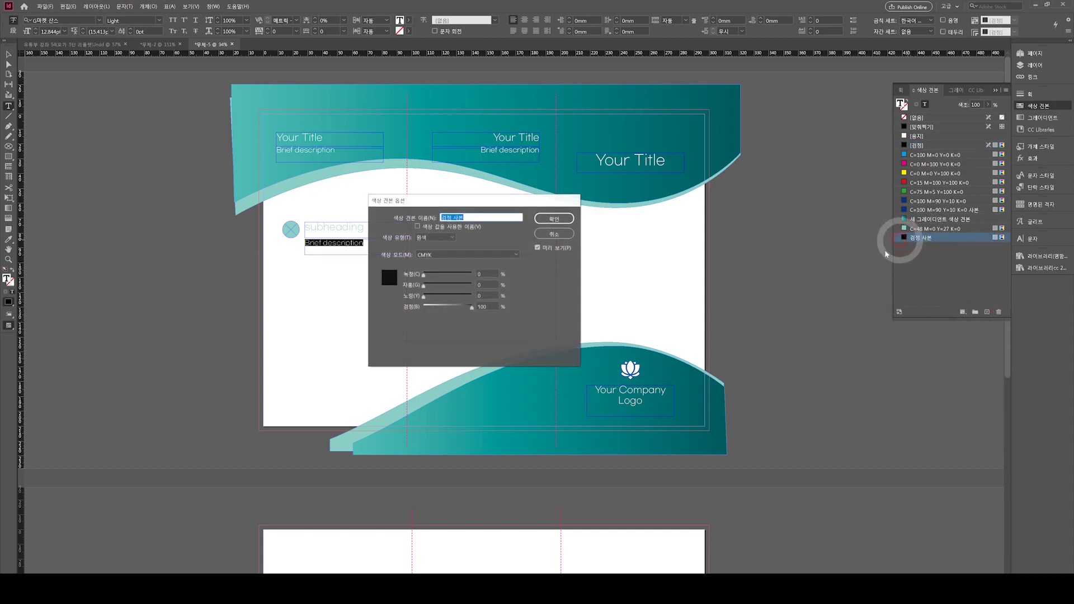
click(420, 230)
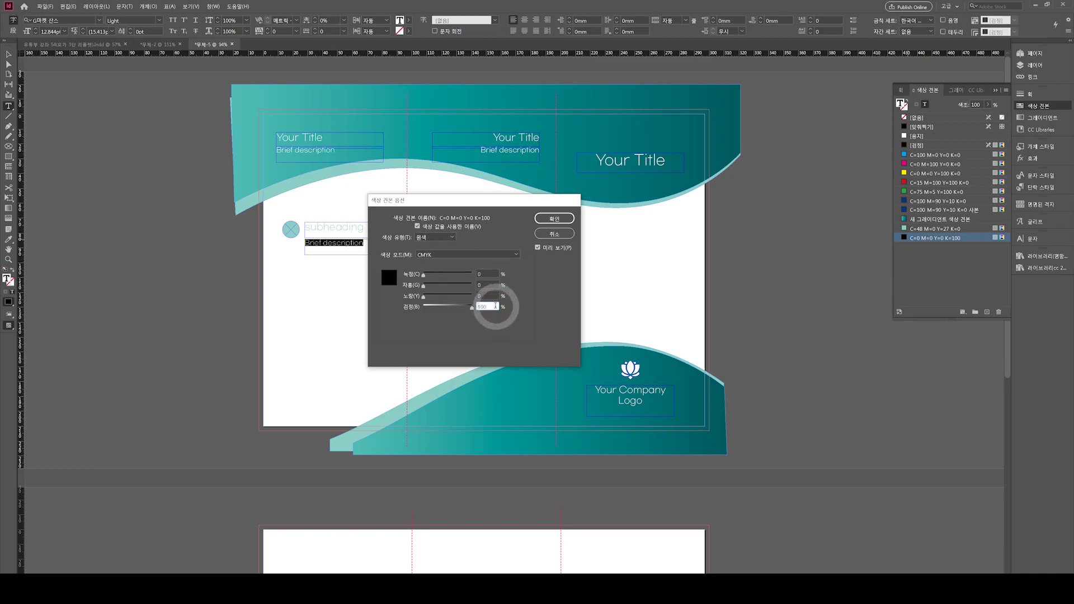
click(419, 306)
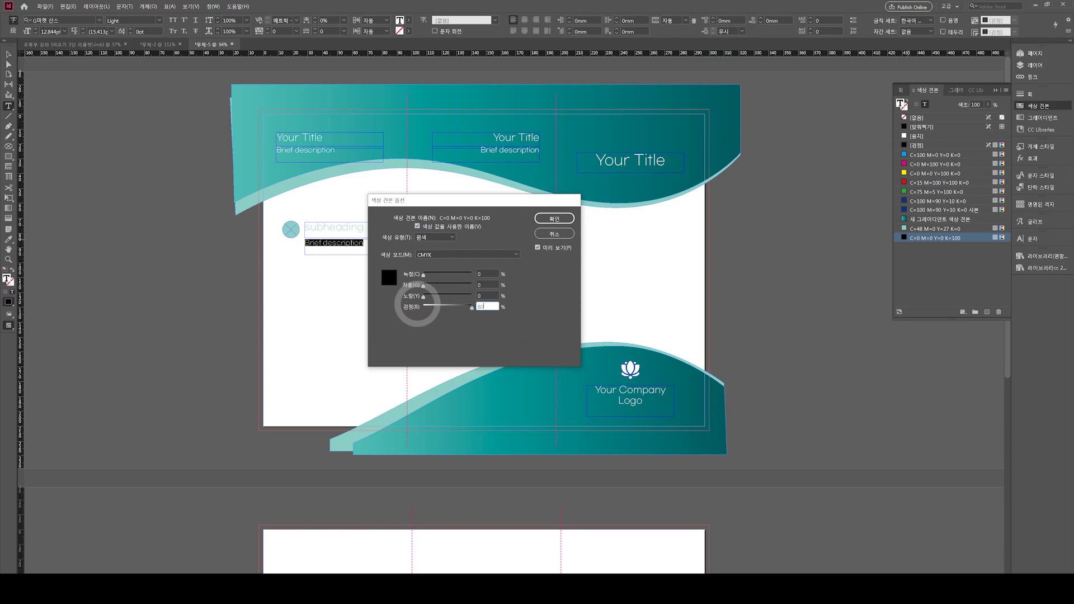
key(Return)
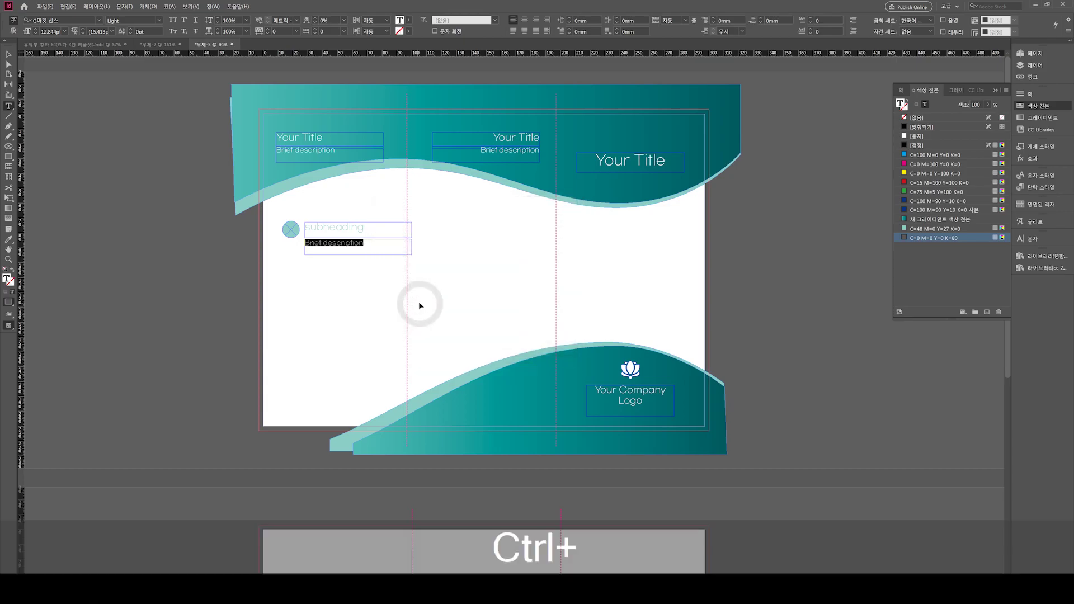
Reduce the description text below the subheading to 7 pt.
ctrl+click(324, 299)
key(ctrl+a)
key(ctrl+shift+comma)
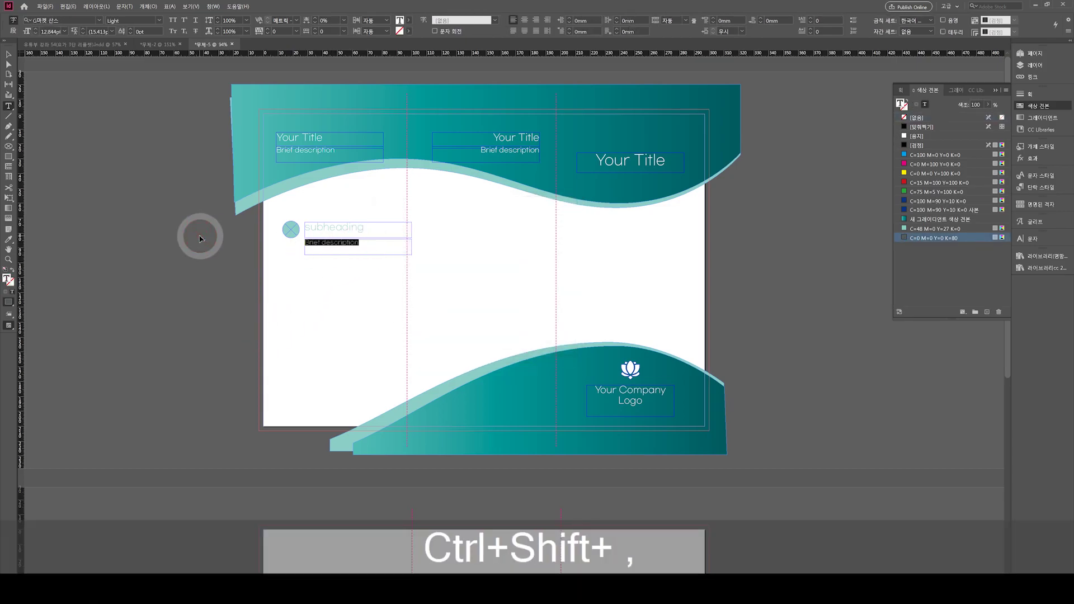
key(ctrl+space)
click(408, 291)
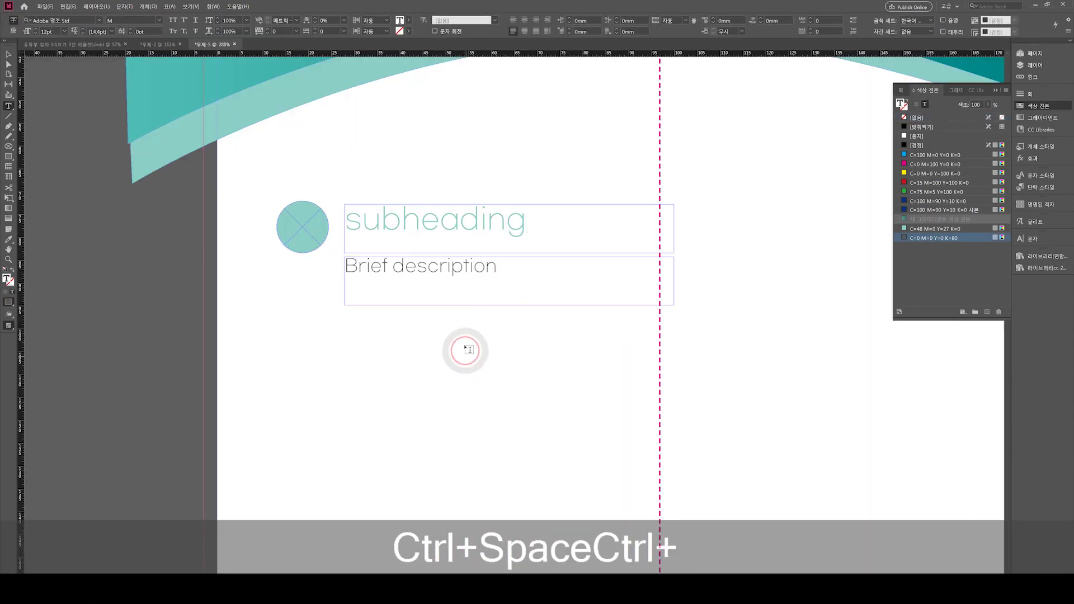
click(489, 283)
key(ctrl+a)
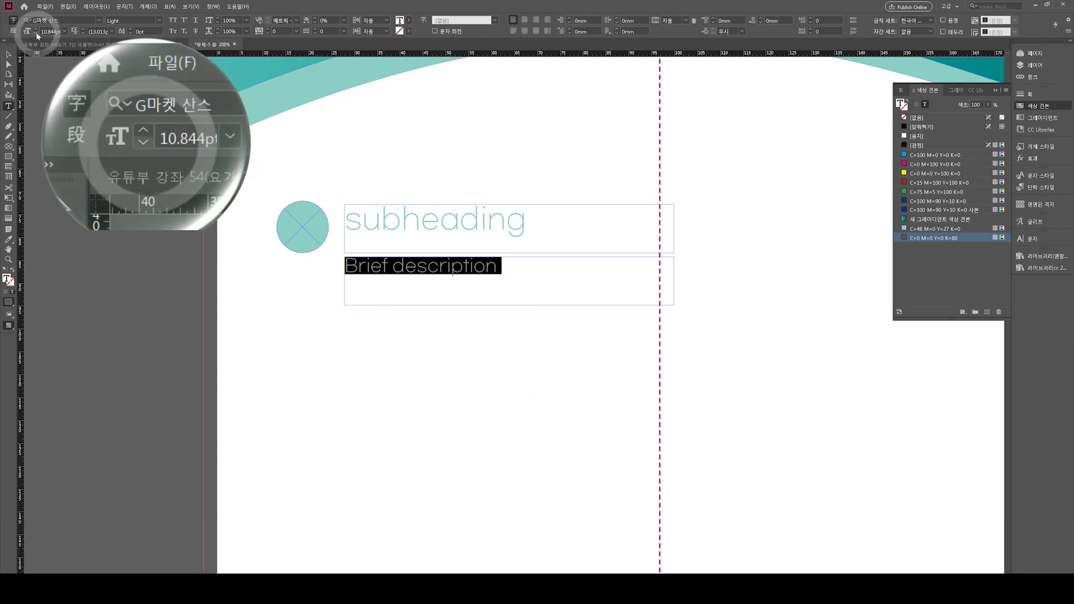
click(35, 33)
click(36, 33)
click(36, 33)
click(36, 32)
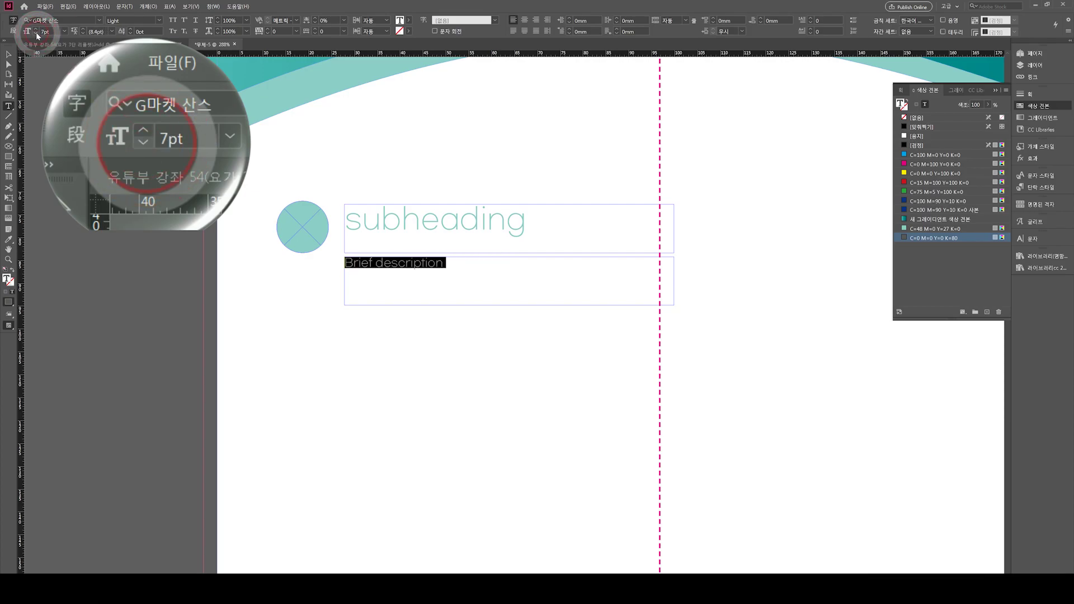
Copy "Brief description" and paste it repeatedly to fill three lines of the description frame.
click(452, 265)
drag(451, 266, 259, 247)
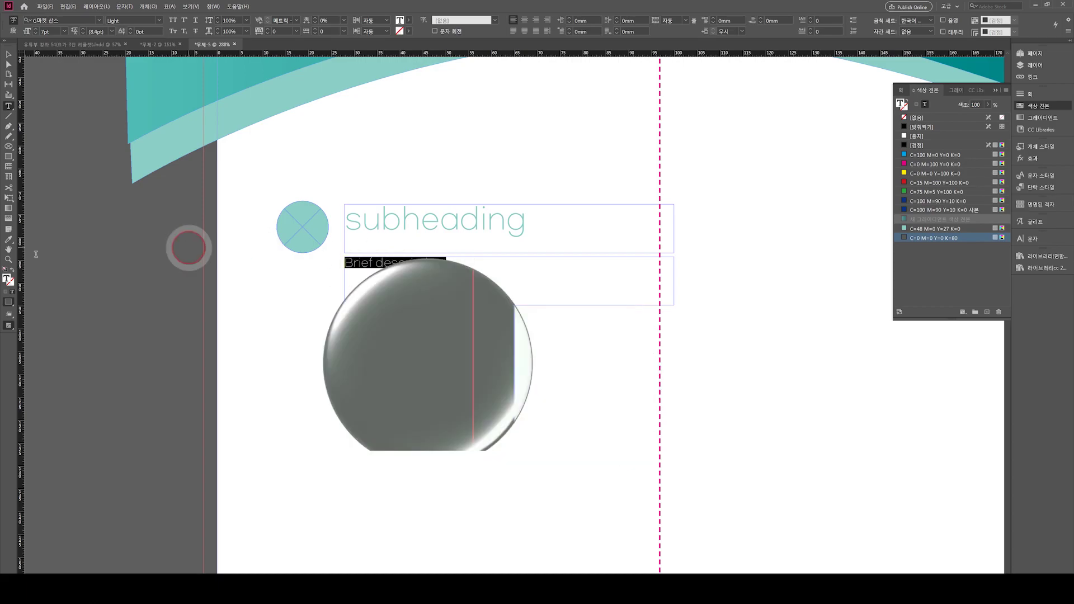
key(ctrl+c)
click(462, 271)
key(ctrl+v)
key(ctrl+v)
key(ctrl+v)
key(ctrl+v)
key(ctrl+v)
key(ctrl+v)
key(ctrl+v)
key(ctrl+v)
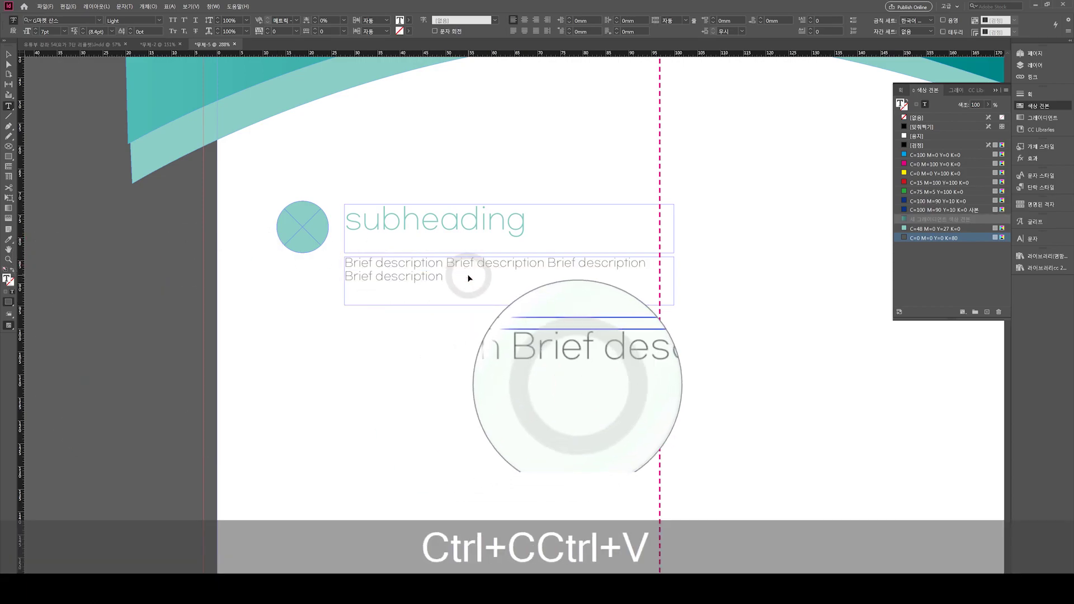
click(347, 383)
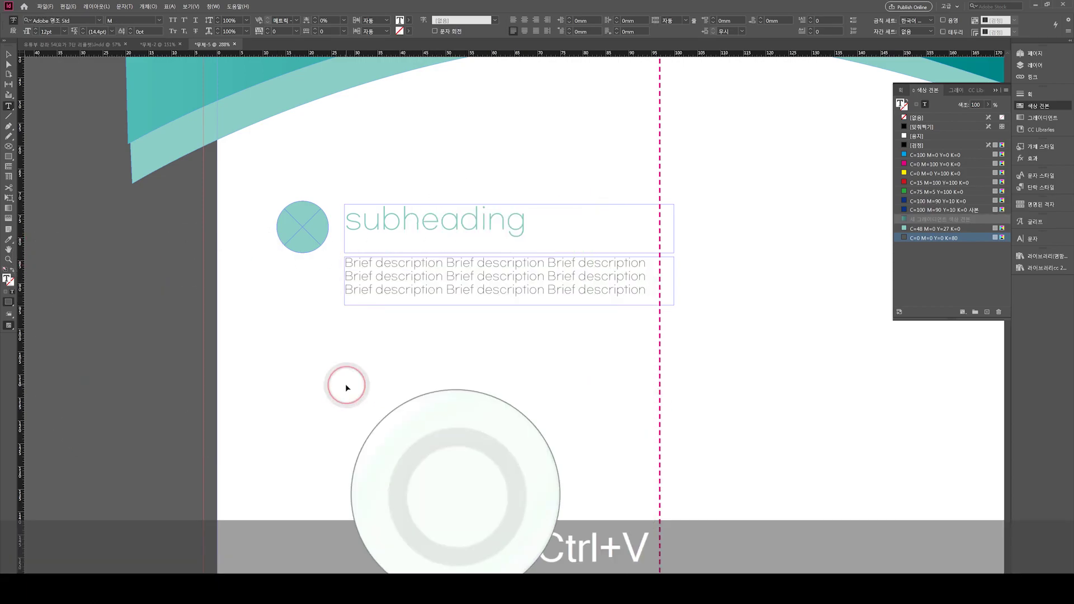
key(Escape)
Narrow the subheading and description frames together to about 60.3 mm wide and extend the description frame to about 16 mm high.
key(w)
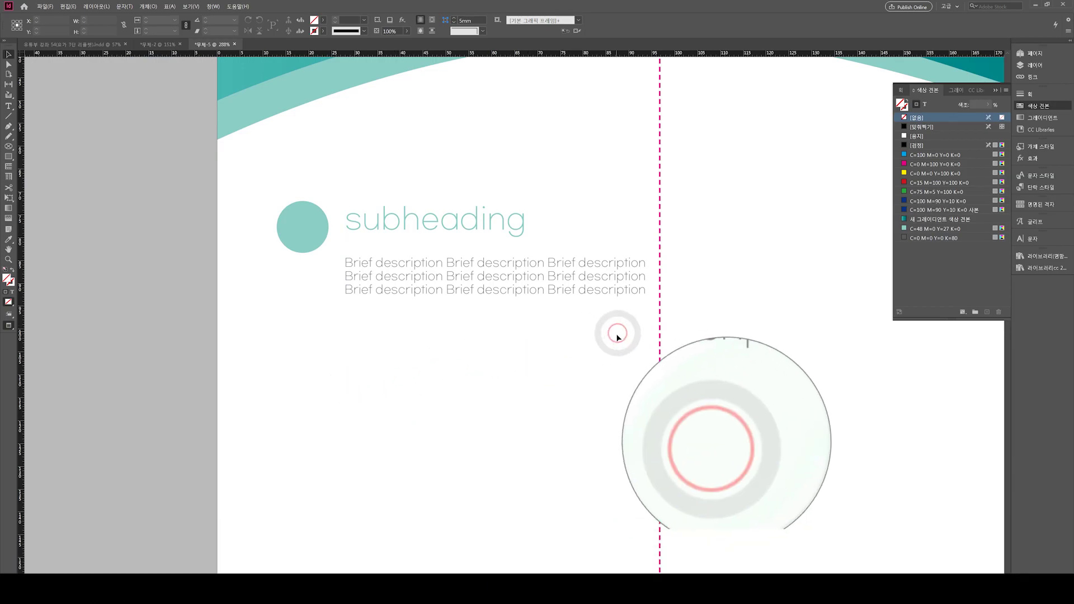
drag(614, 330, 515, 252)
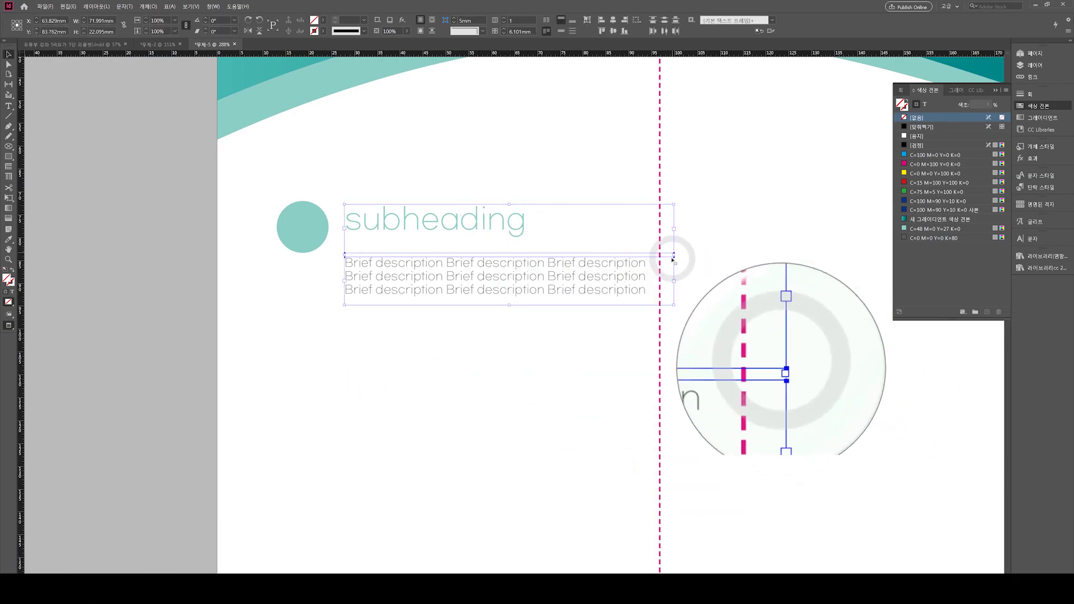
drag(674, 254, 622, 250)
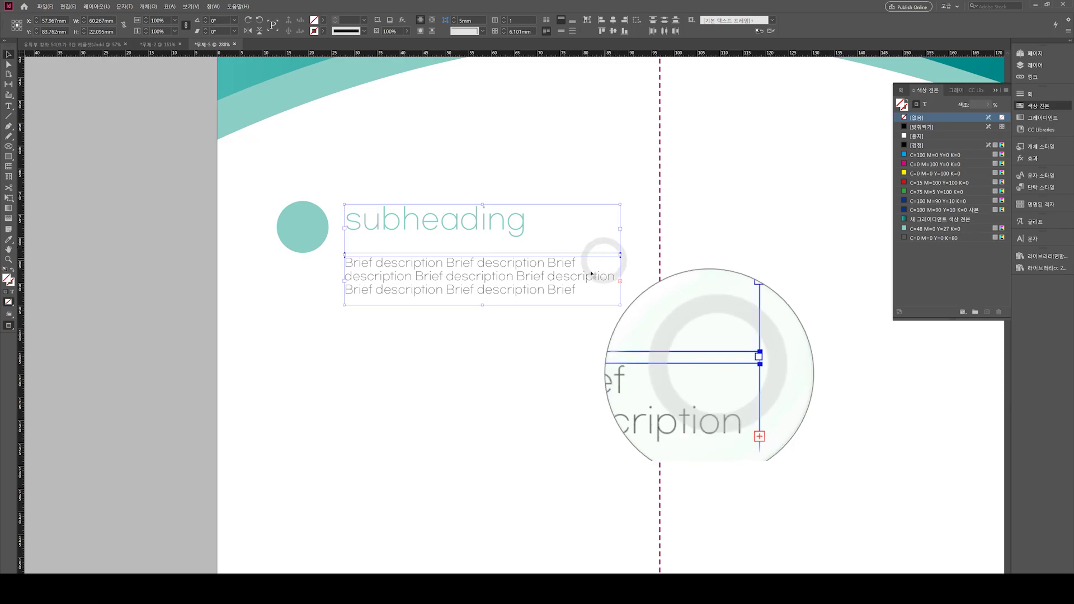
click(491, 352)
click(482, 297)
double_click(484, 306)
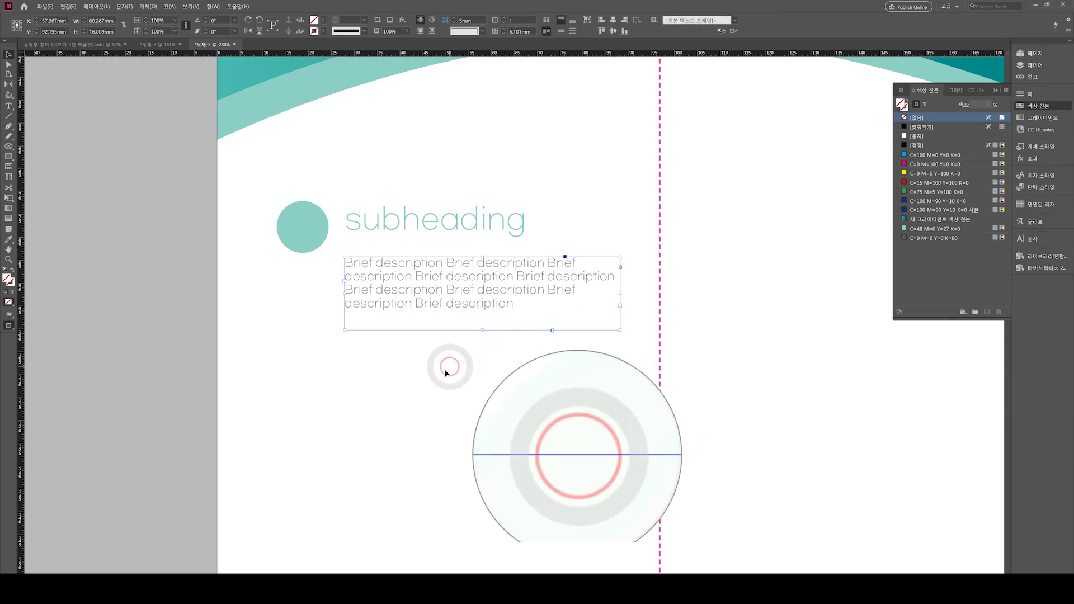
click(419, 378)
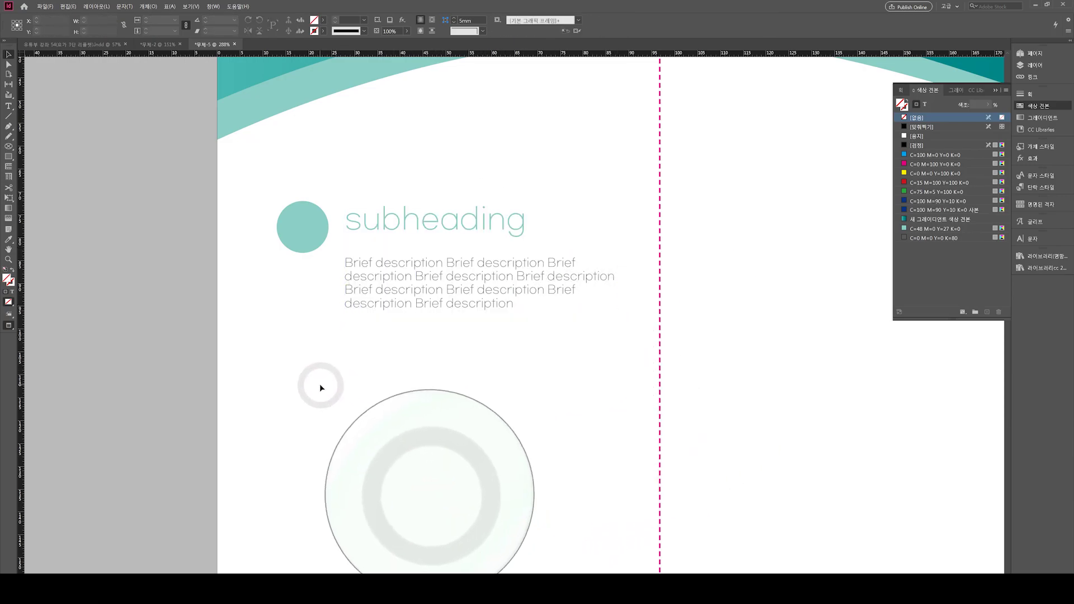
Draw a small text frame below the teal circle and paste the first letter of the subheading into it.
key(w)
key(t)
drag(289, 352, 316, 377)
drag(366, 240, 345, 235)
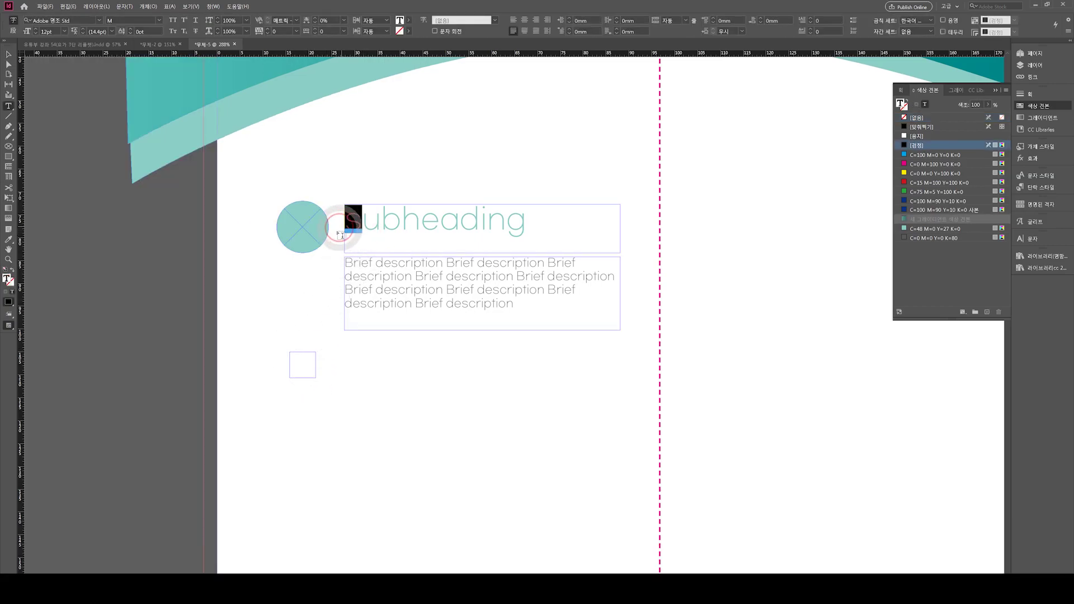
key(ctrl+c)
click(304, 367)
key(ctrl+v)
Enlarge the small text frame below the circle so that the pasted letter fits inside.
key(Escape)
click(371, 379)
click(314, 372)
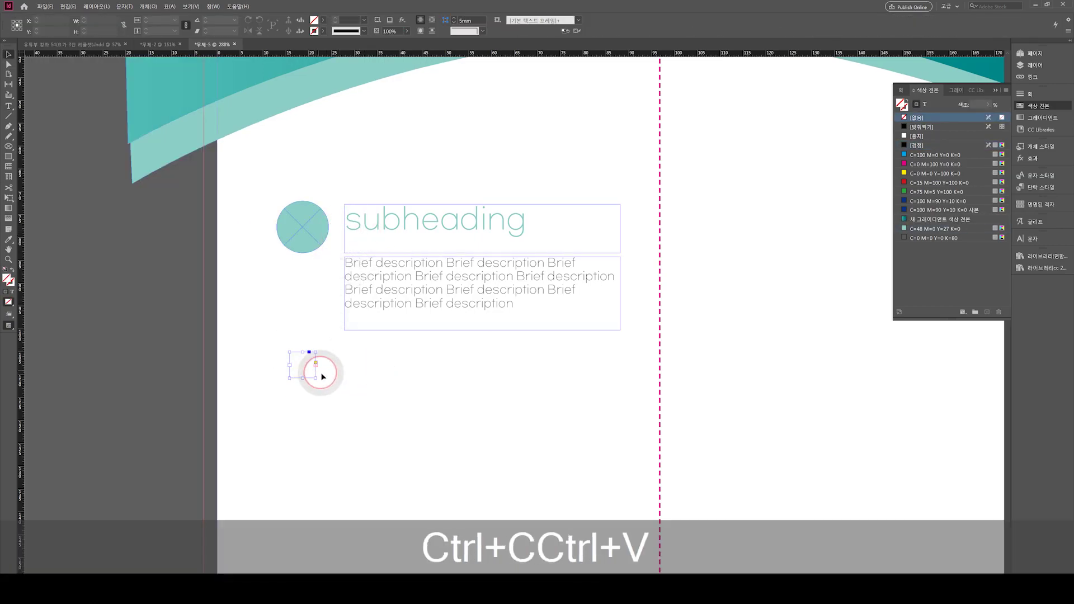
key(ctrl+z)
mouse_move(320, 396)
mouse_down()
mouse_move(314, 375)
mouse_move(335, 395)
mouse_up()
Replace the letter in the small text frame and shrink the frame to about 4.4 × 7.2 mm.
double_click(295, 372)
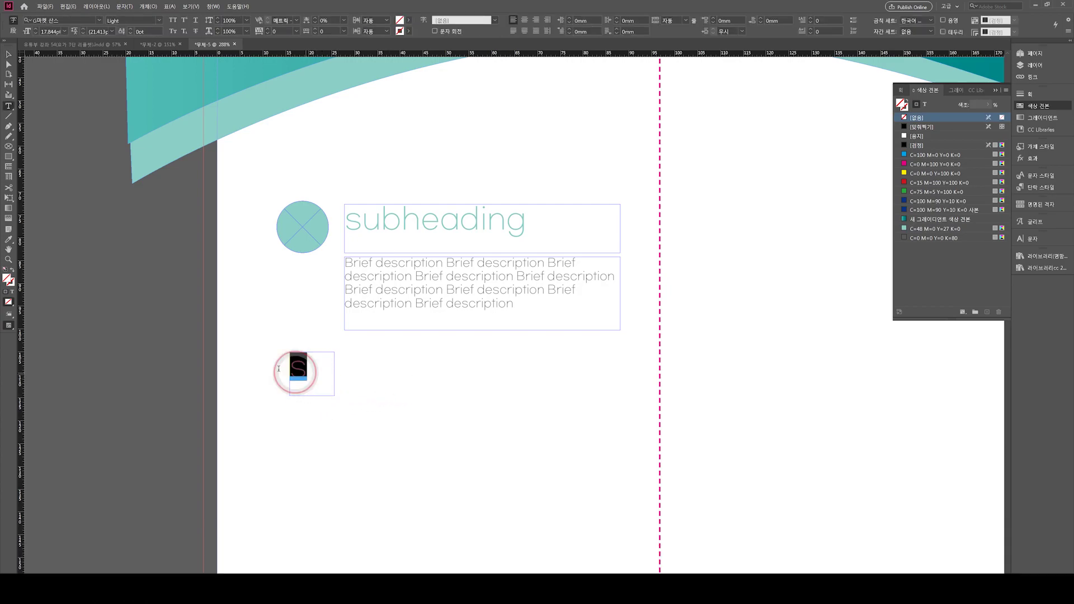
key(ctrl+v)
drag(333, 394, 310, 385)
Colour the small frame's text with the [용지] swatch and move the frame onto the pasteboard beside the page, at about X -11.8, Y 80.3 mm.
click(923, 105)
click(917, 136)
drag(303, 373, 166, 244)
click(174, 243)
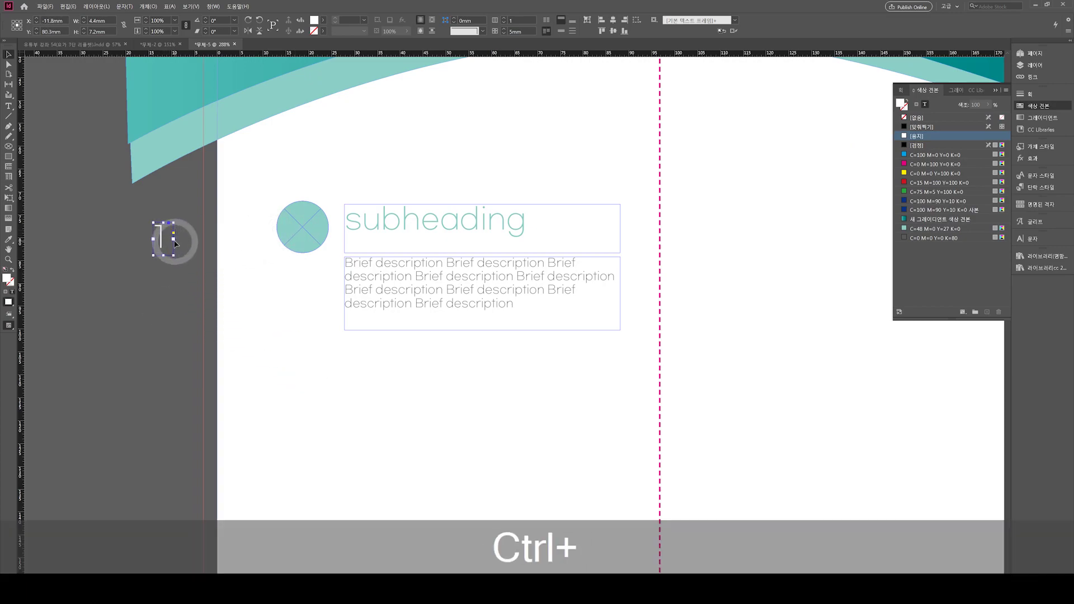
click(201, 259)
click(157, 241)
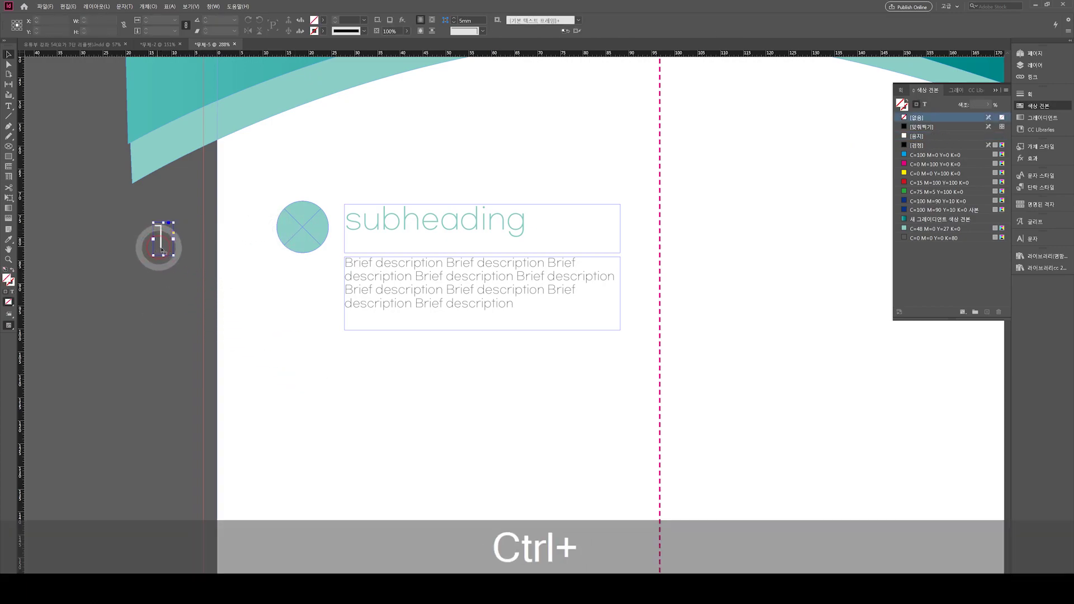
Copy the white number 1 from the pasteboard and paste it inside the teal circle beside the subheading.
key(ctrl+c)
click(199, 292)
click(294, 225)
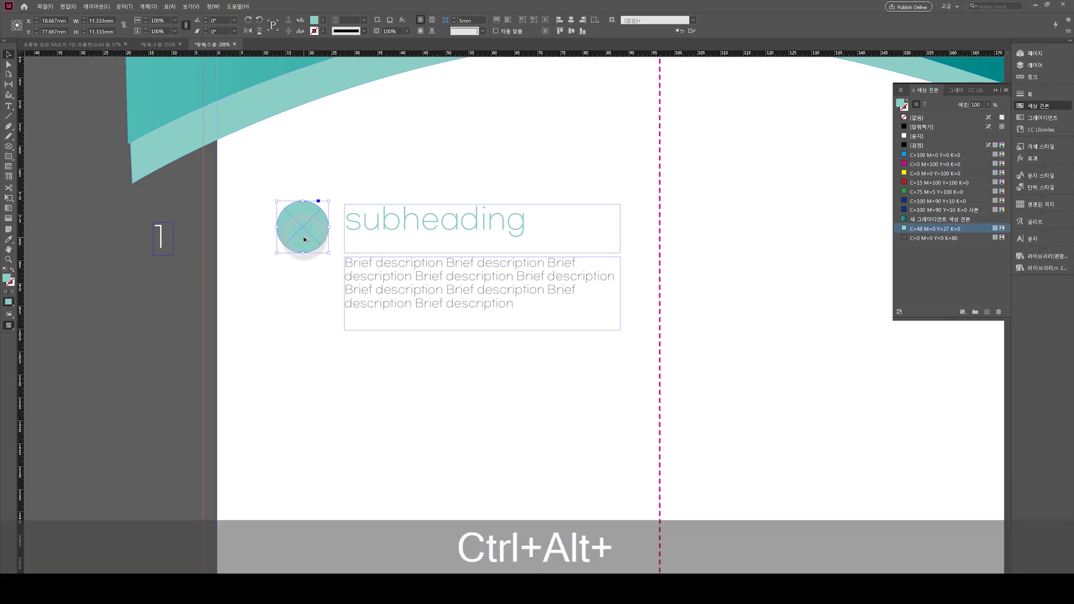
key(ctrl+alt+v)
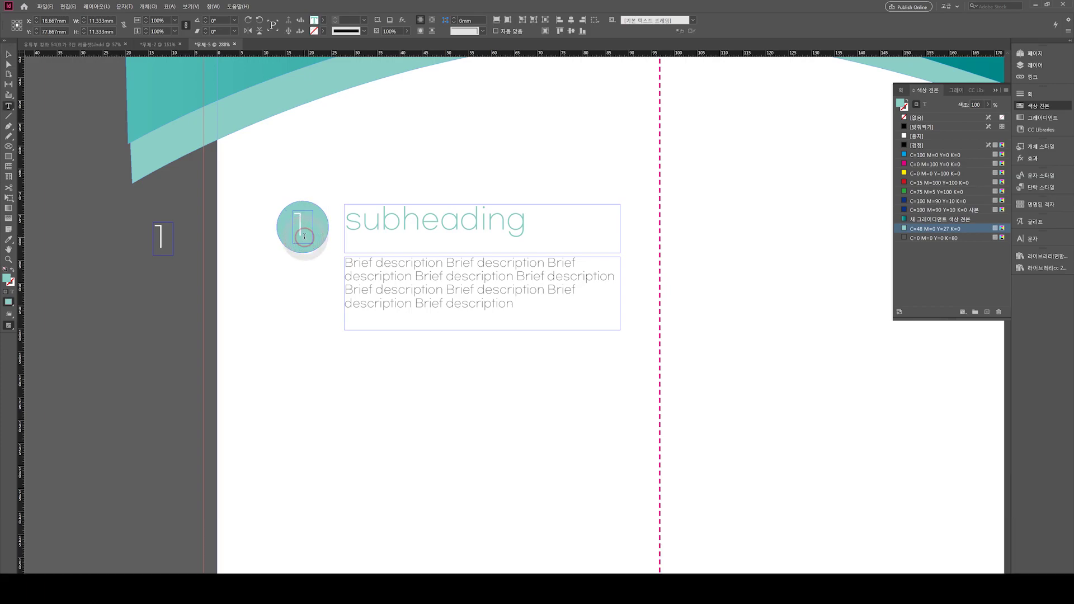
Select the number frame nested inside the teal circle and move it down over the circle's lower-right edge.
double_click(304, 236)
click(9, 56)
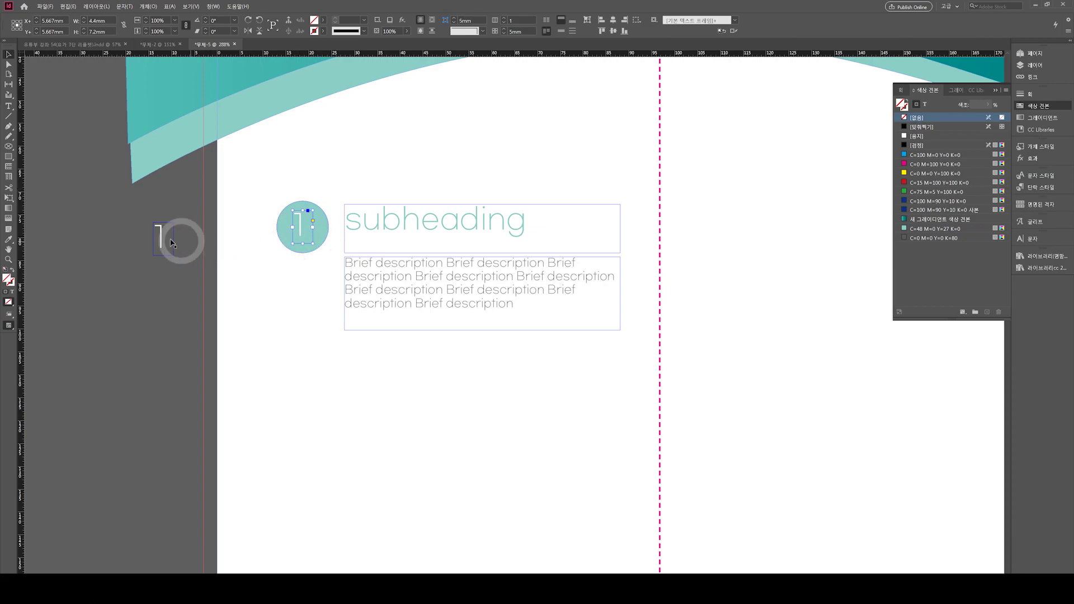
click(314, 245)
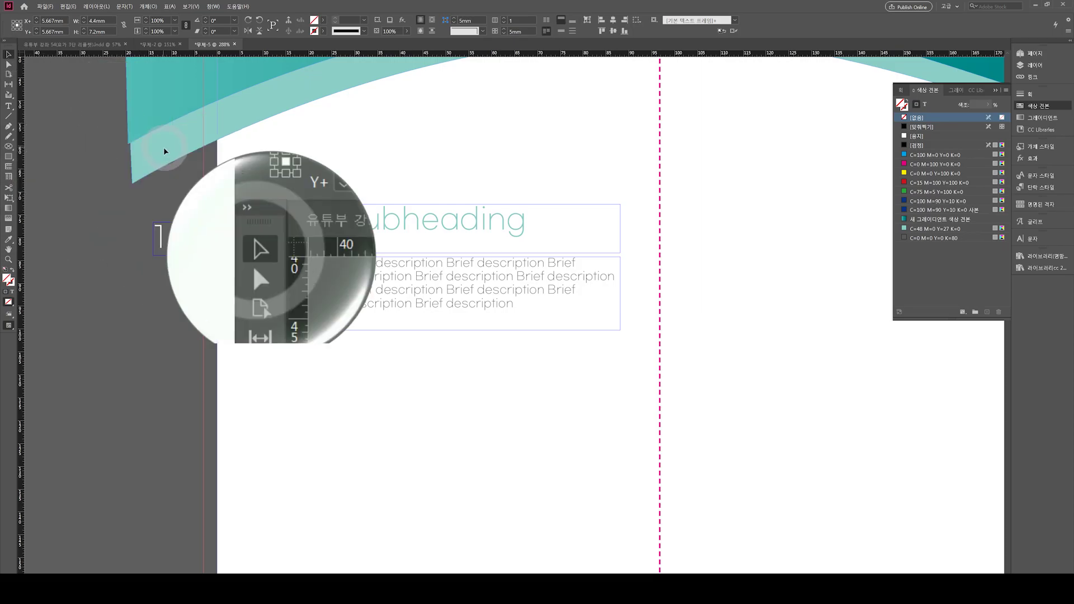
drag(305, 237, 316, 257)
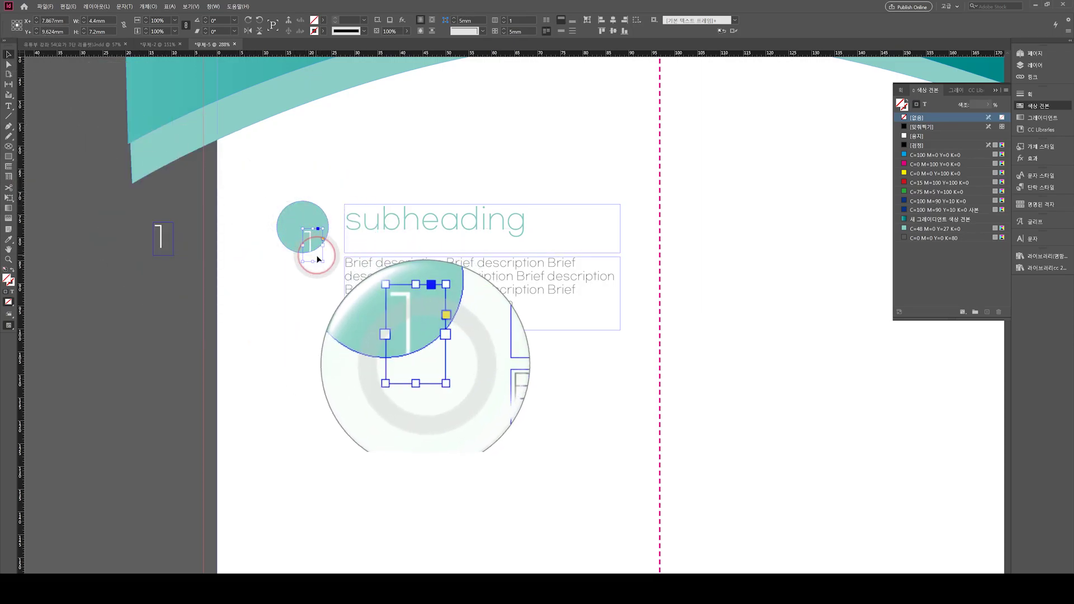
Move the nested number sideways so that it crosses the circle's right edge.
click(311, 239)
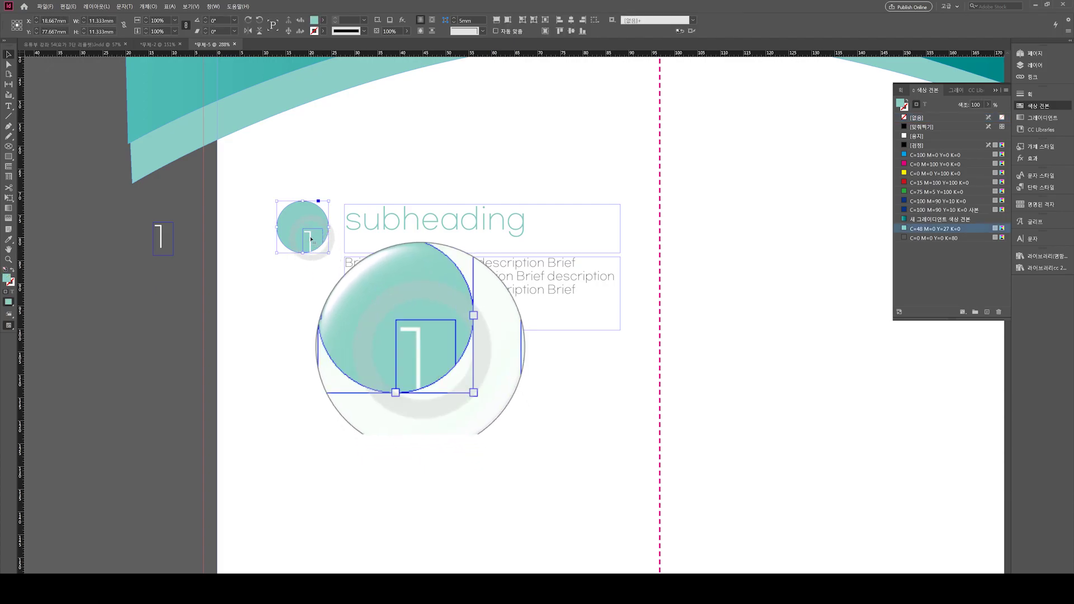
click(311, 240)
mouse_move(319, 240)
mouse_down()
mouse_move(314, 233)
mouse_move(338, 236)
mouse_up()
click(316, 240)
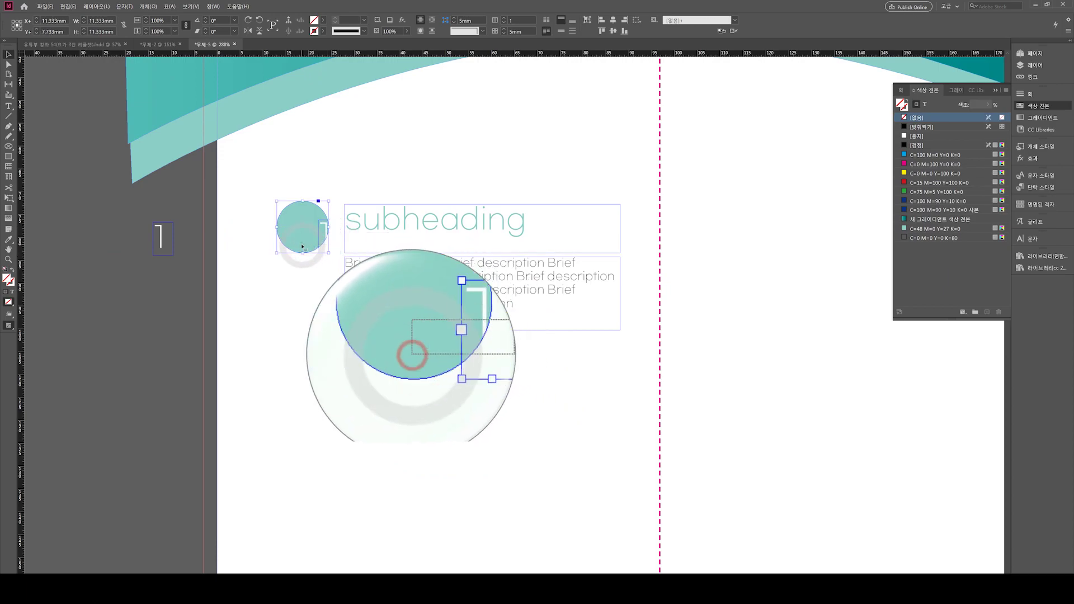
Reselect the nested number frame and nudge it left to the middle of the circle, at about X 6.58 mm.
key(t)
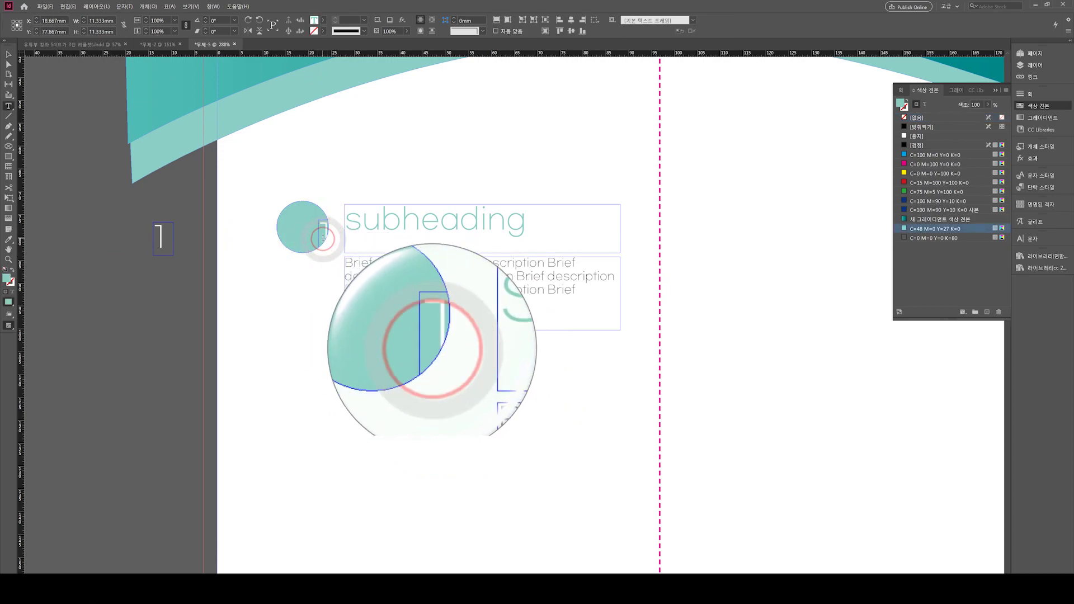
click(9, 55)
click(339, 237)
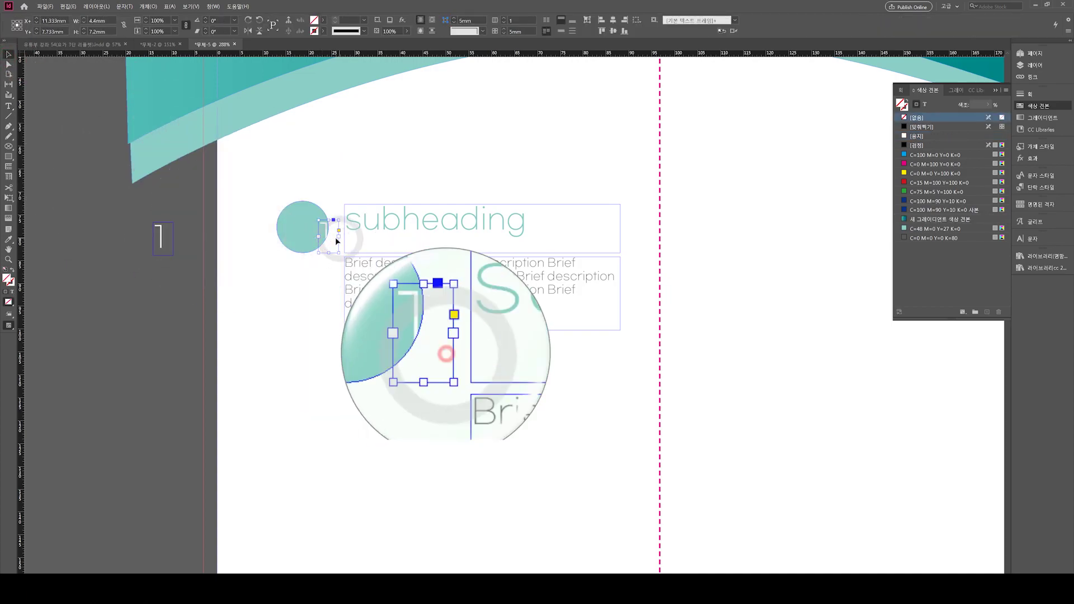
key(shift+Left)
key(shift+Left)
key(Right)
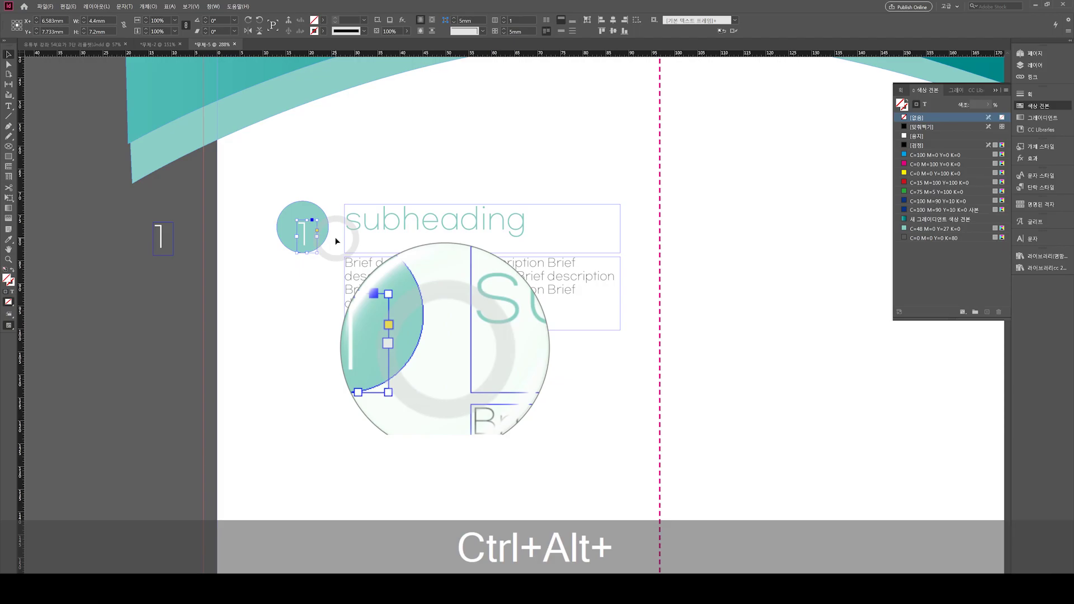
Enlarge the nested number with its frame to about 6.9 × 11.3 mm.
key(ctrl+alt+period)
key(ctrl+alt+period)
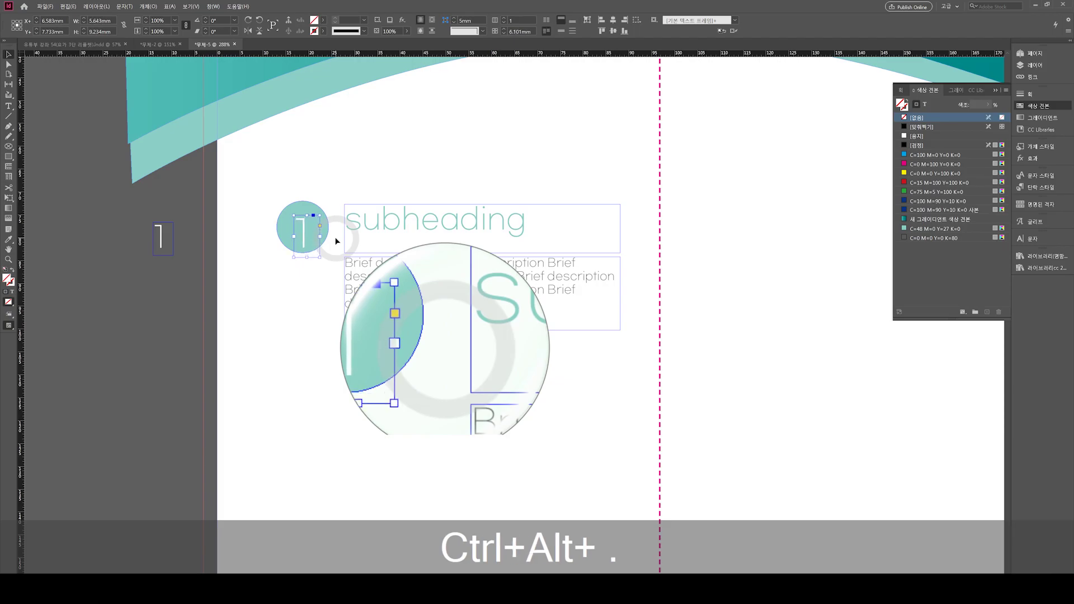
key(ctrl+alt+period)
key(ctrl+alt+period)
key(ctrl+alt+period)
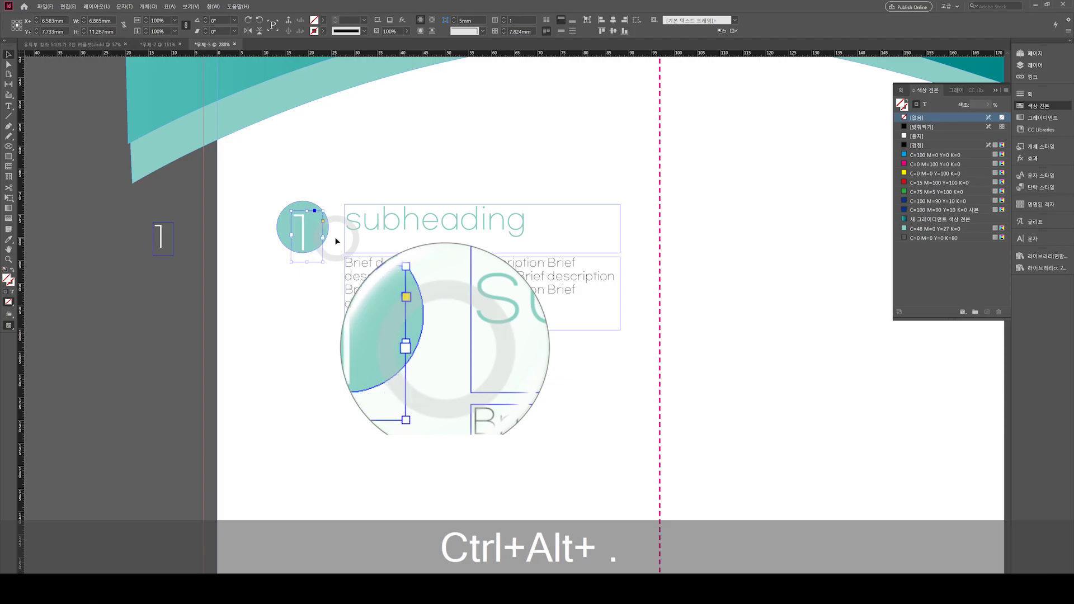
Nudge the enlarged number to about X 8.33 mm, Y 8.48 mm so that the circle's lower-right edge crops it.
key(shift+Right)
key(shift+Left)
key(shift+Down)
key(shift+Right)
key(shift+Up)
key(shift+Left)
key(shift+Up)
key(shift+Left)
key(shift+Up)
key(shift+Left)
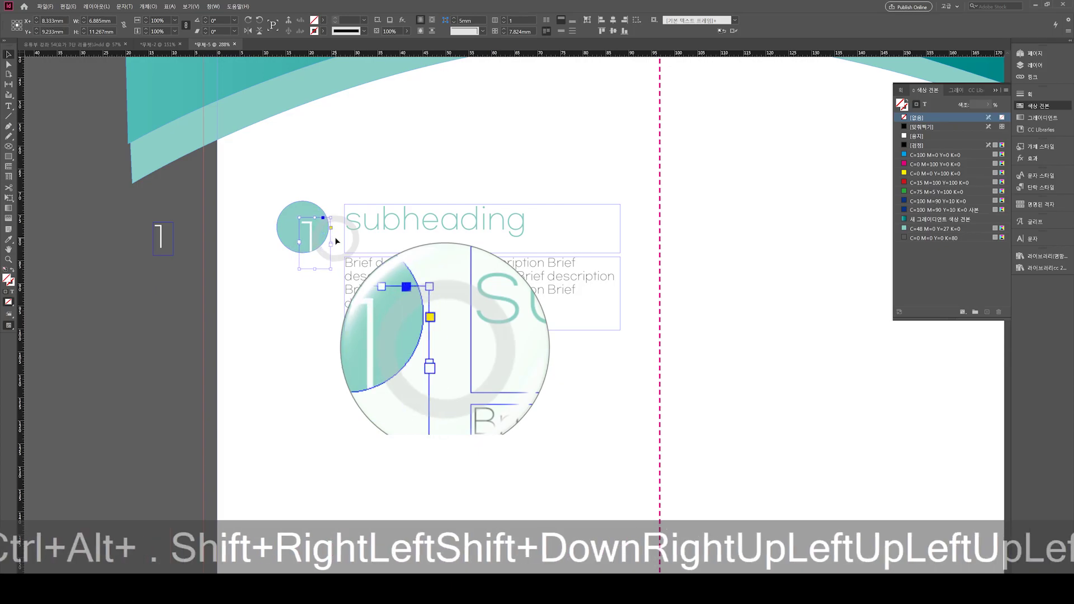
key(Right)
key(Up)
key(Left)
key(Up)
key(Right)
key(Up)
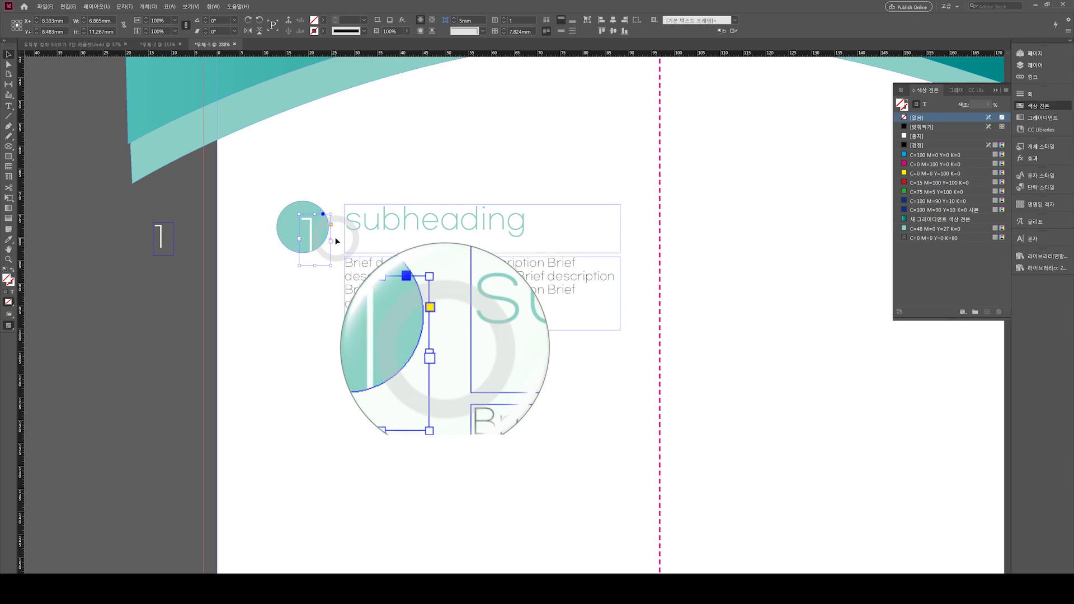
click(272, 306)
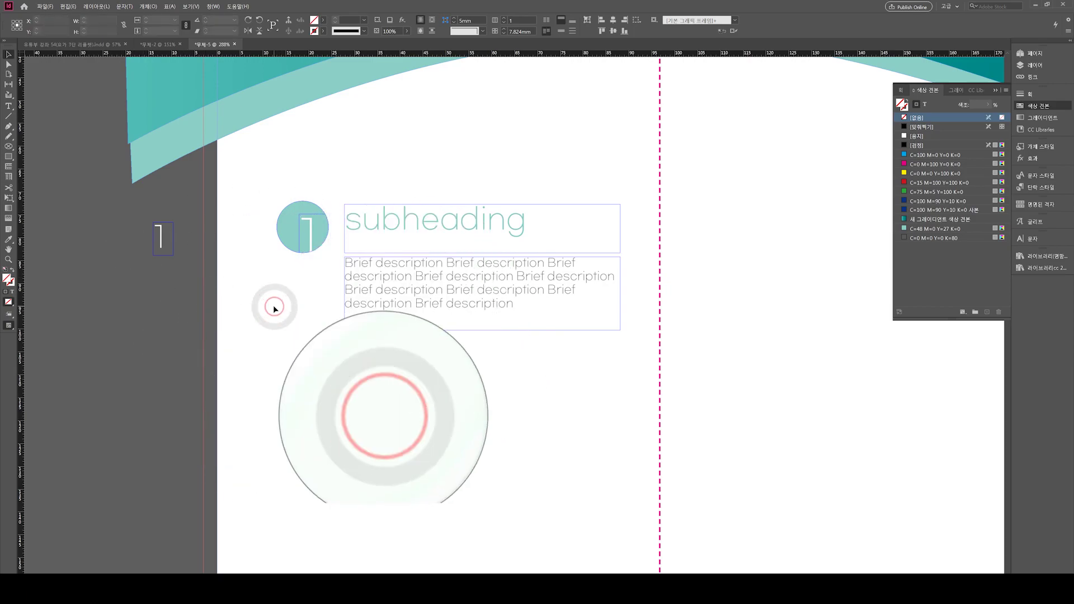
click(272, 305)
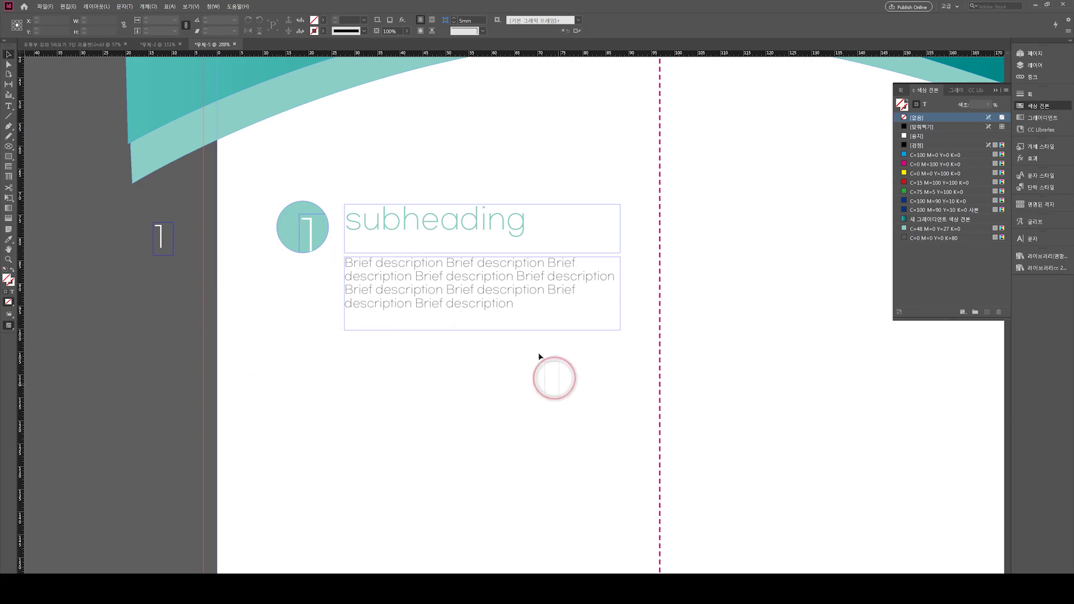
Switch the page to preview display and move the description text slightly up toward its subheading.
key(w)
scroll(264, 372, down, 6)
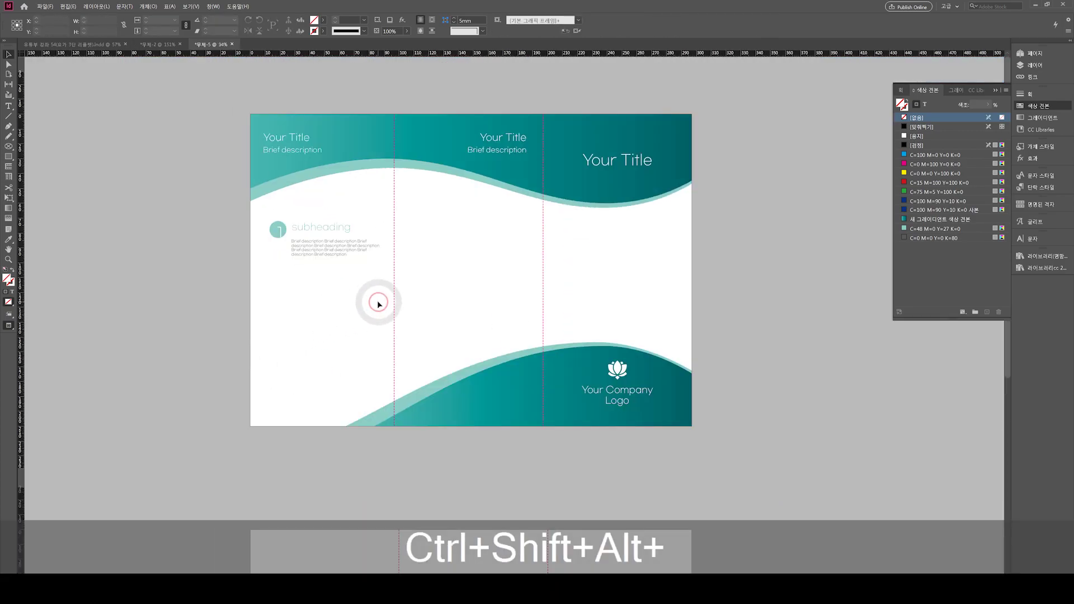
click(276, 228)
click(328, 257)
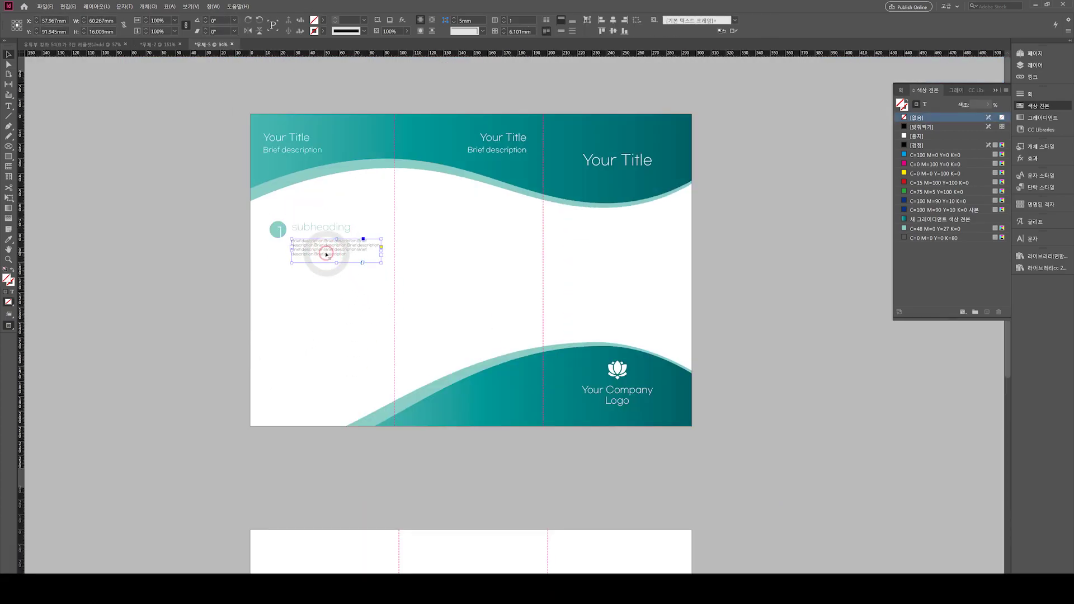
click(339, 315)
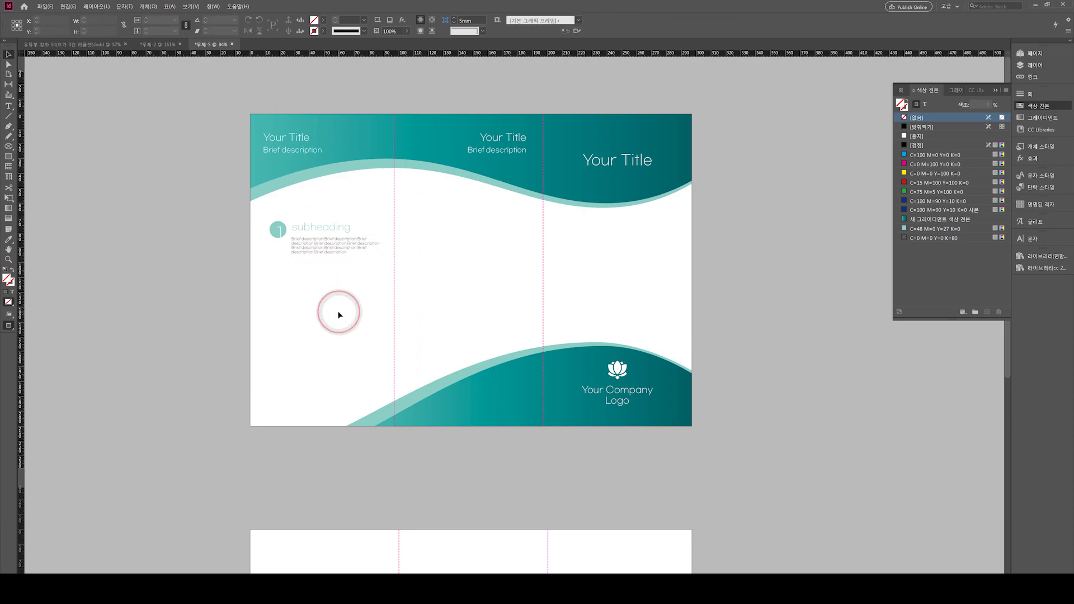
Draw a horizontal line about 73.8 mm long below the description text with the Pen tool.
ctrl+click(468, 323)
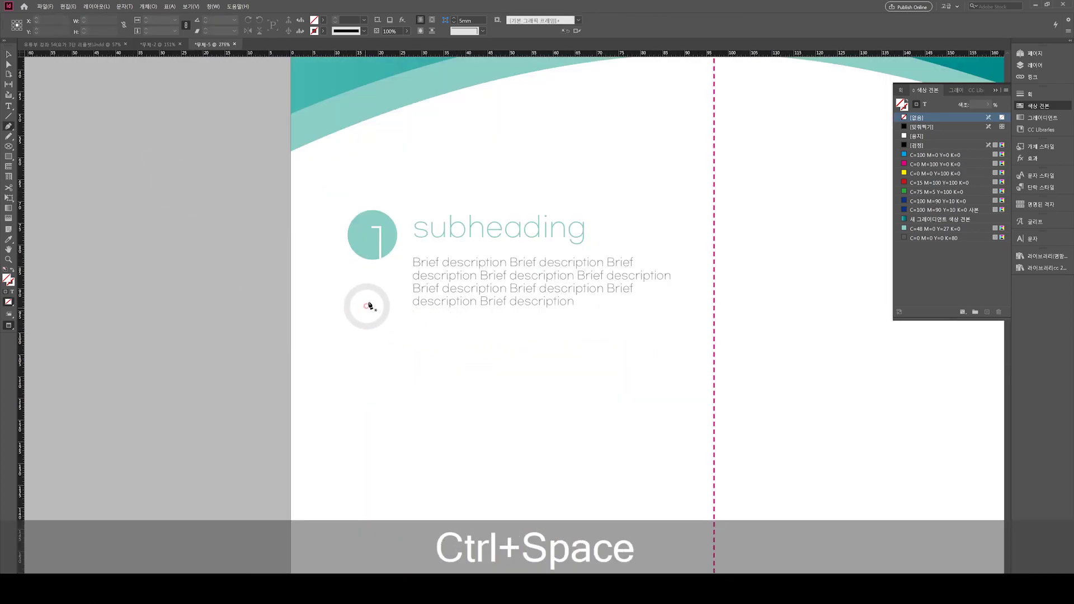
click(347, 335)
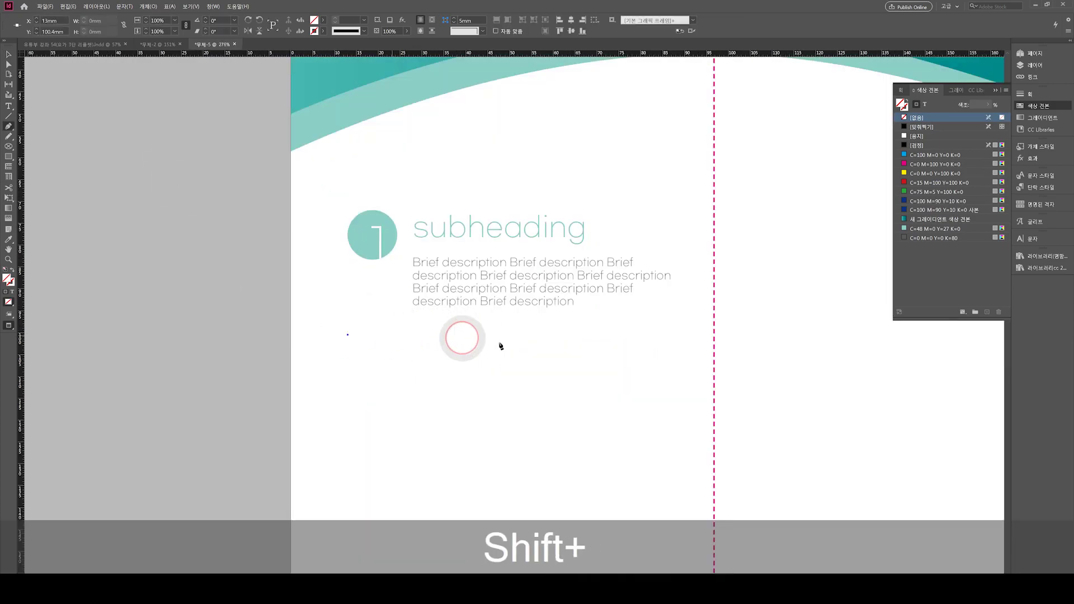
shift+click(666, 364)
key(v)
Give the line a dotted stroke in the C=0 M=0 Y=0 K=80 swatch, starting from the default colours.
key(d)
click(369, 30)
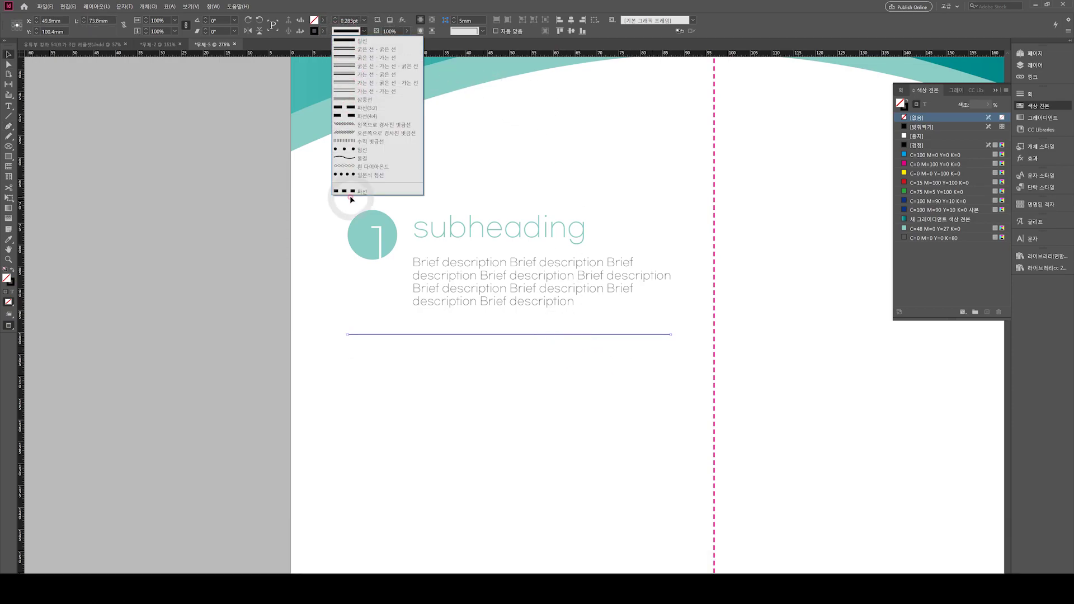
click(354, 149)
click(907, 109)
click(922, 239)
click(552, 417)
Group the numbered circle, subheading, description and dotted line, and move the group up to about Y 78.5 mm.
drag(614, 371, 348, 211)
scroll(394, 228, down, 3)
scroll(394, 228, down, 1)
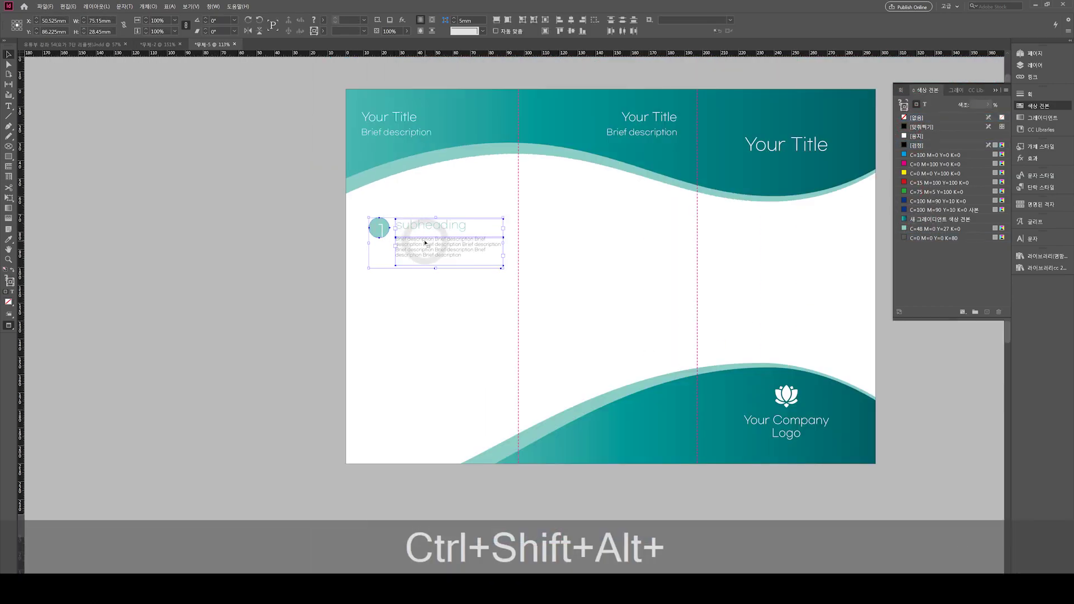
key(ctrl+g)
drag(476, 301, 388, 214)
key(ctrl+g)
drag(445, 249, 432, 231)
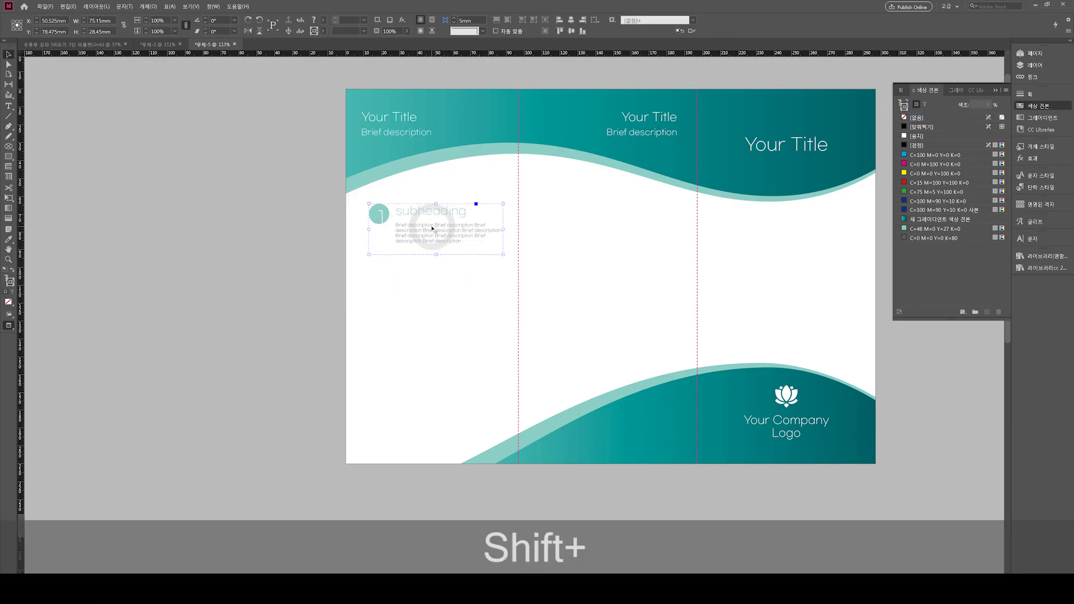
Duplicate the group straight down by about 32.7 mm and repeat the duplication twice to make four stacked blocks.
key(alt)
drag(431, 227, 432, 283)
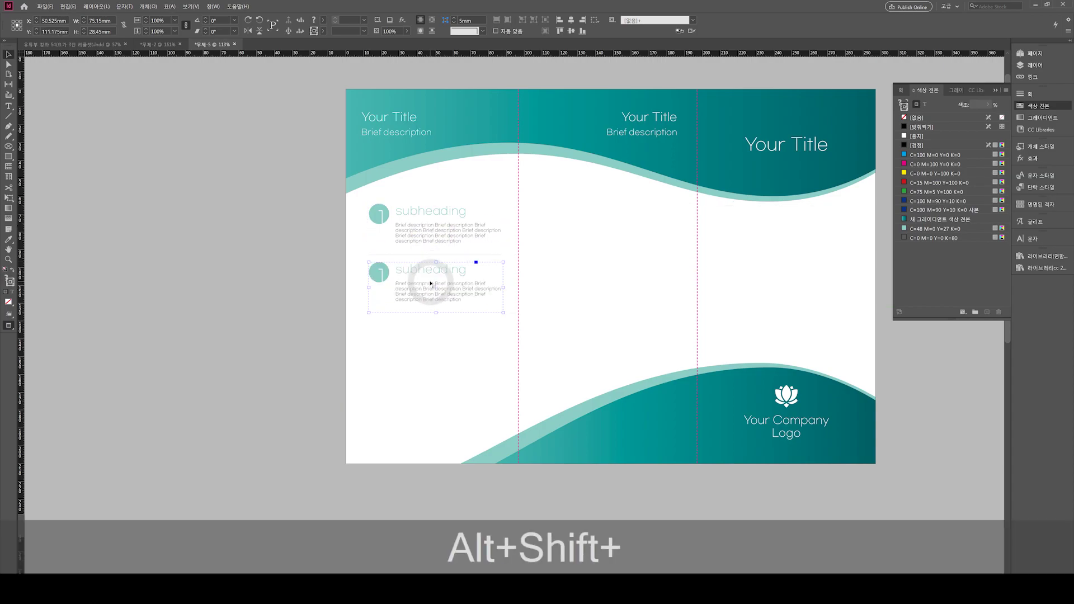
key(ctrl+alt+shift+d)
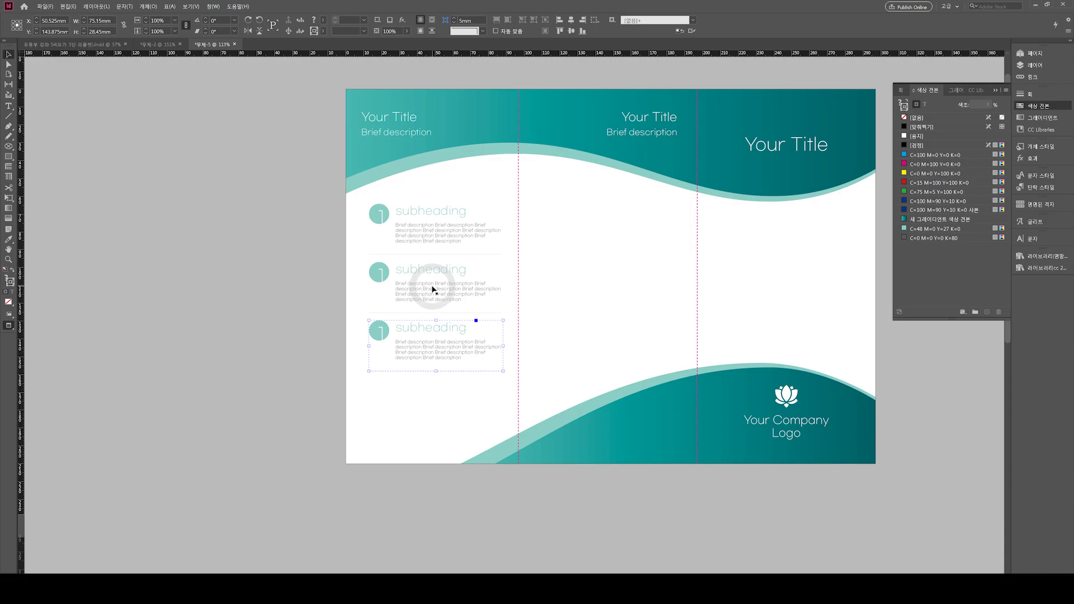
key(ctrl+alt+shift+d)
click(578, 259)
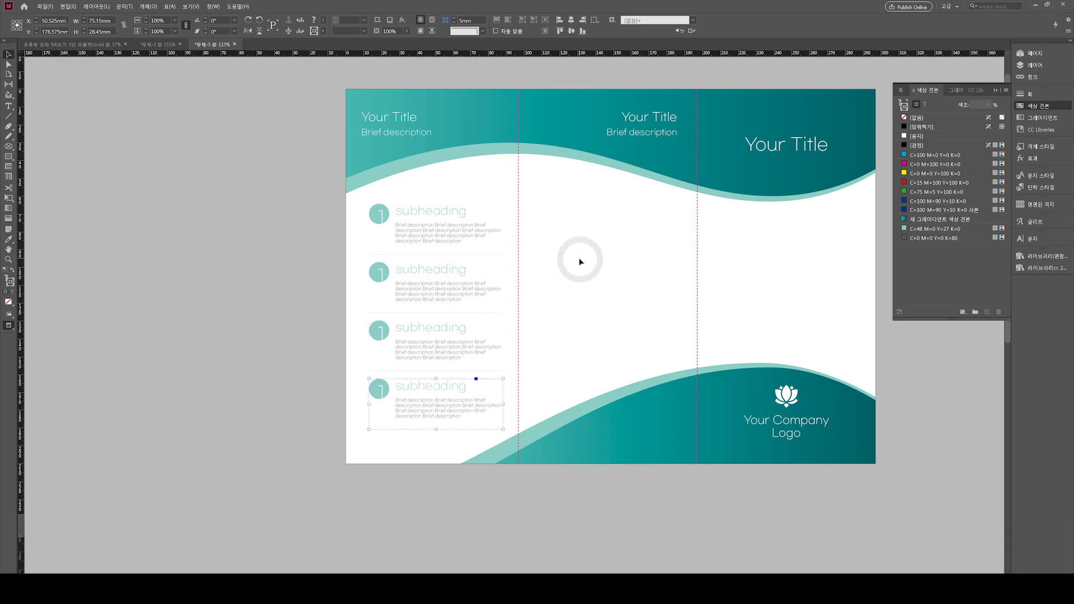
click(602, 262)
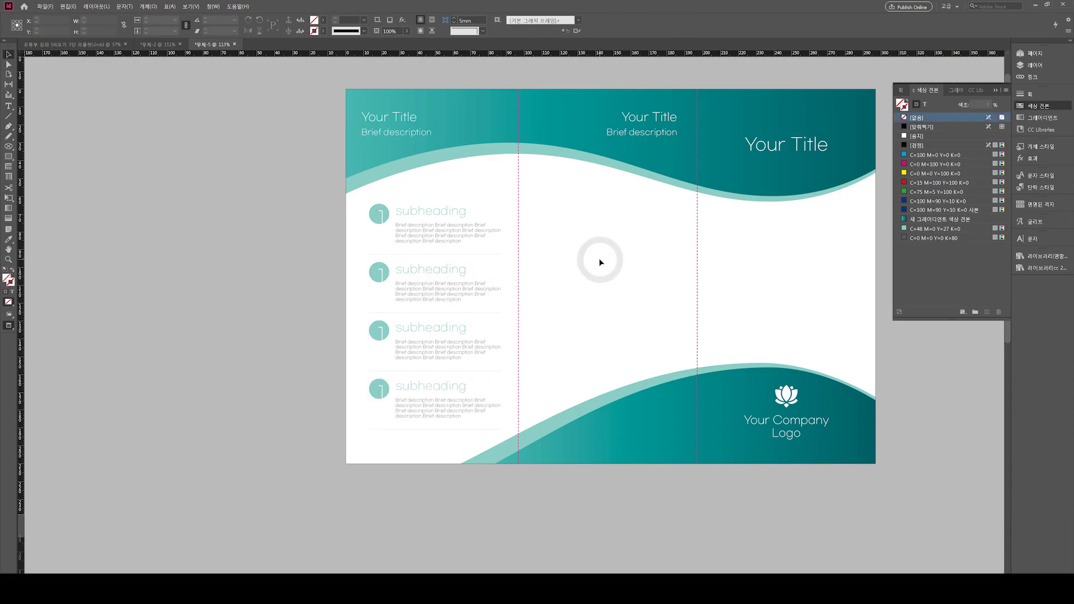
double_click(381, 290)
key(ctrl+z)
key(ctrl+z)
key(ctrl+shift+z)
key(ctrl+shift+z)
Change the numbers in the second, third and fourth circles to 2, 3 and 4.
click(379, 274)
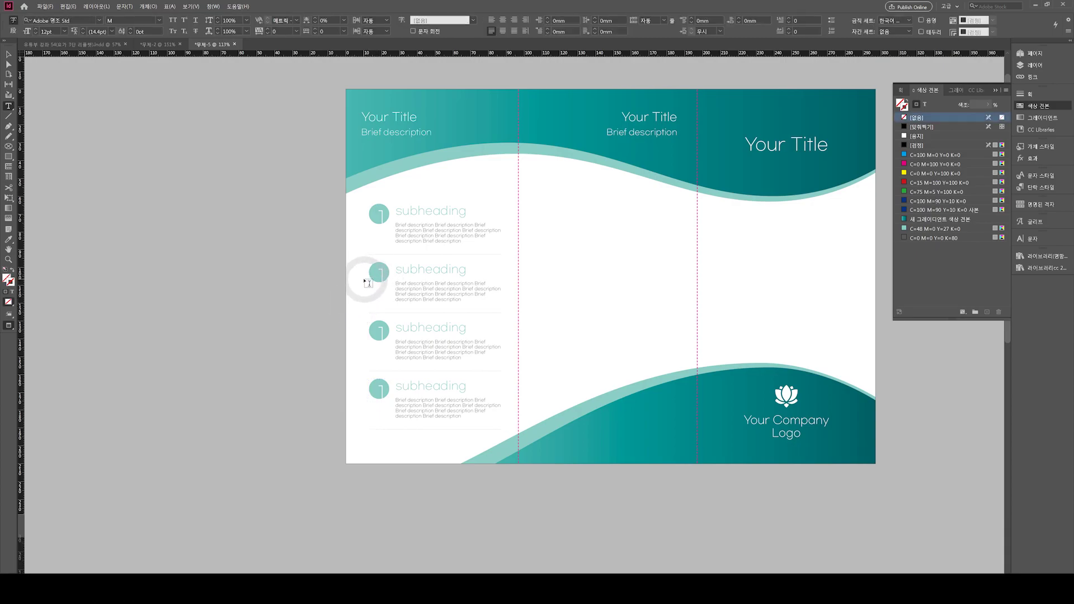
double_click(379, 273)
text(2)
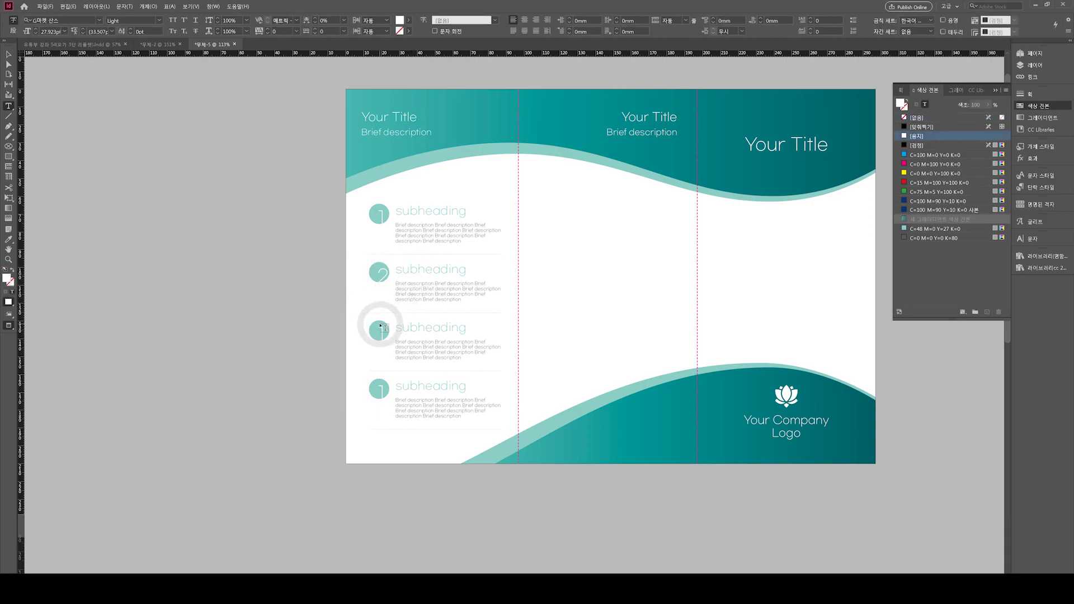
double_click(380, 329)
text(3)
double_click(382, 390)
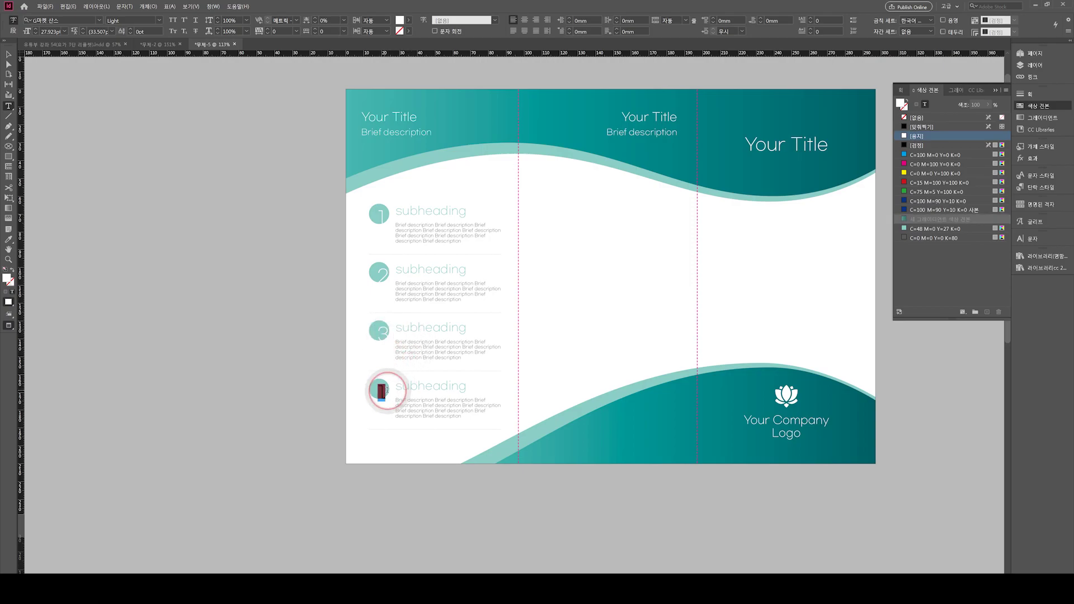
text(4)
ctrl+click(335, 363)
key(v)
Examine the numbered blocks up close, directly selecting the number 1 frame nested in the first circle.
key(a)
click(379, 214)
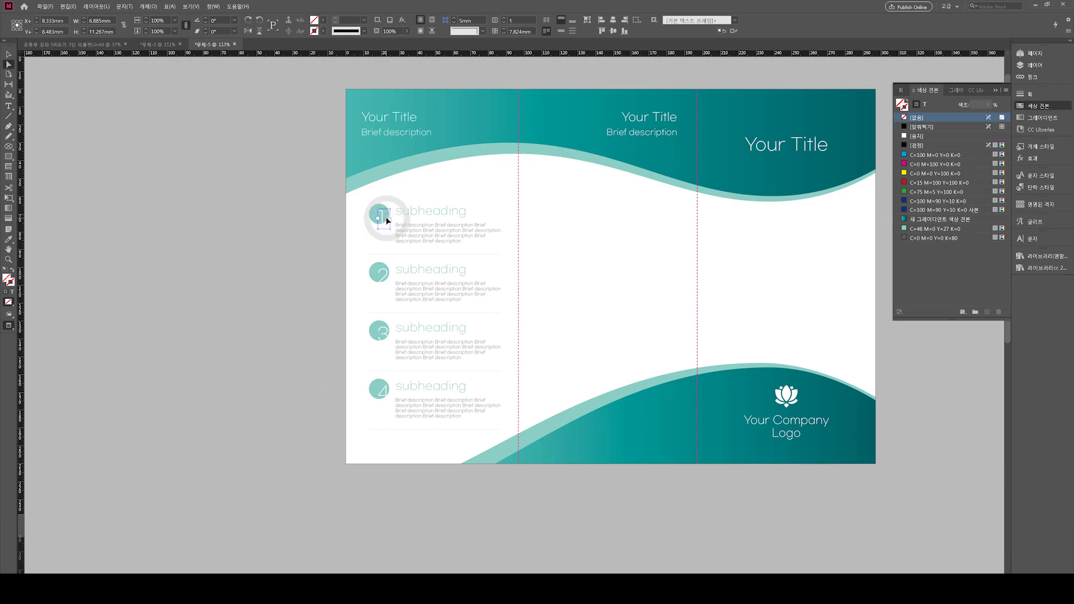
key(ctrl+a)
key(w)
click(349, 261)
key(w)
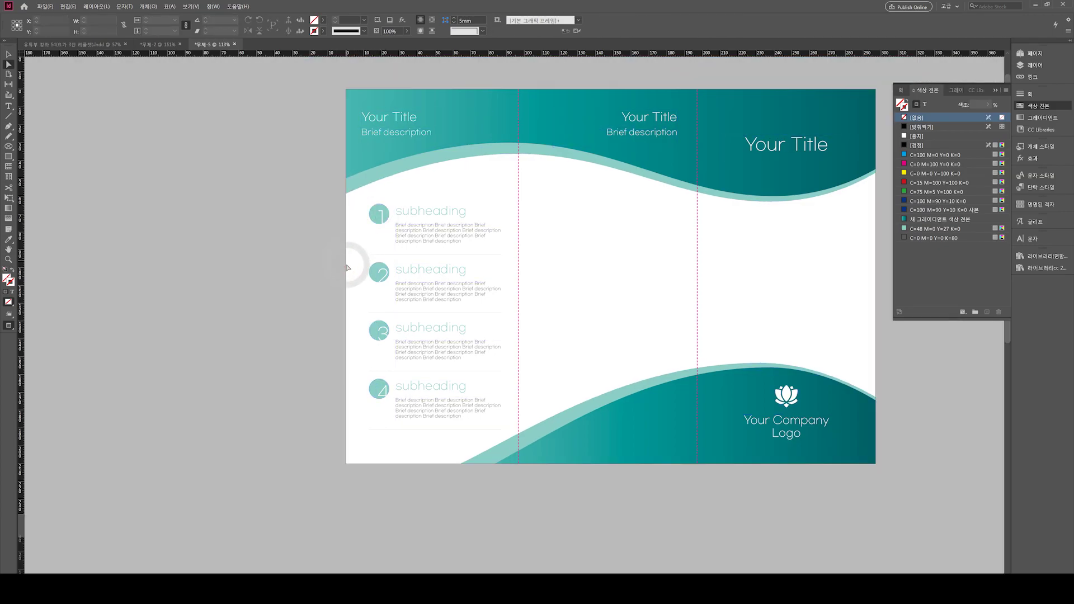
ctrl+click(379, 383)
click(491, 118)
click(491, 119)
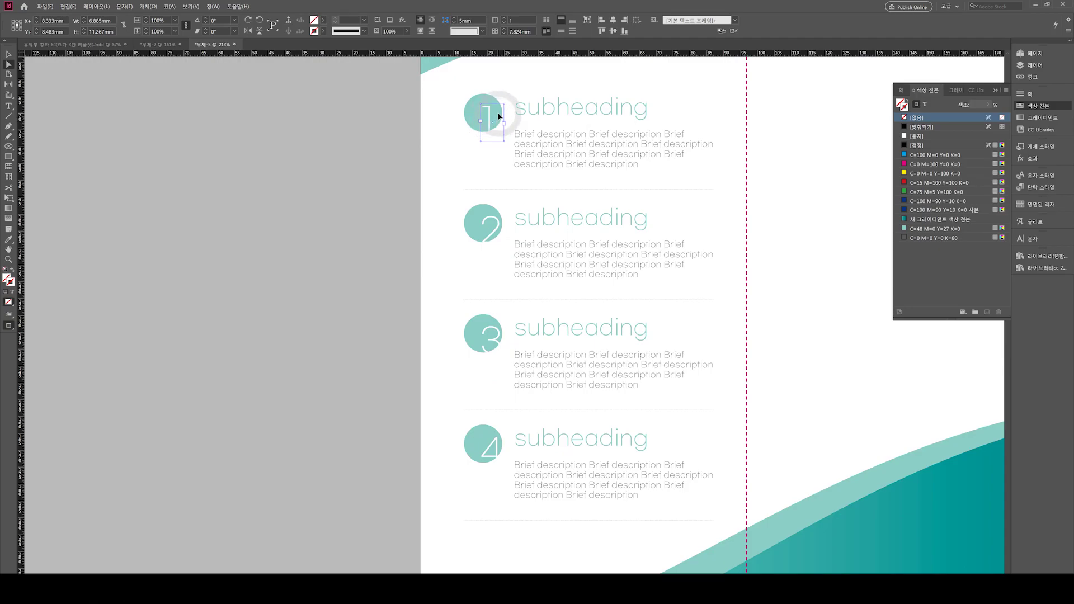
click(432, 122)
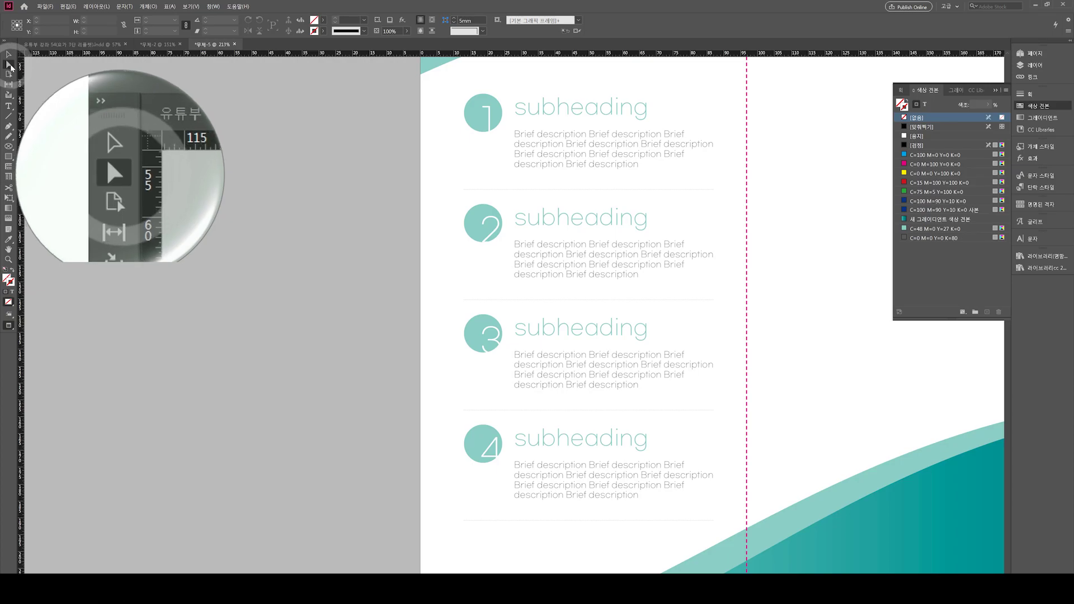
Examine the number frames 2, 3 and 4 nested in their circles by directly selecting each one.
click(490, 232)
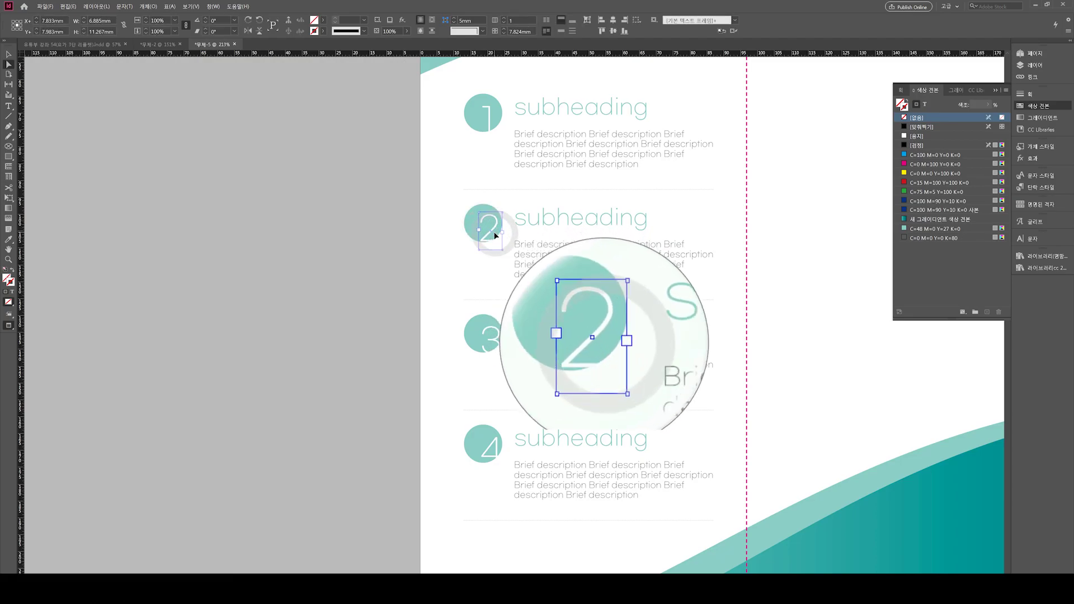
click(492, 343)
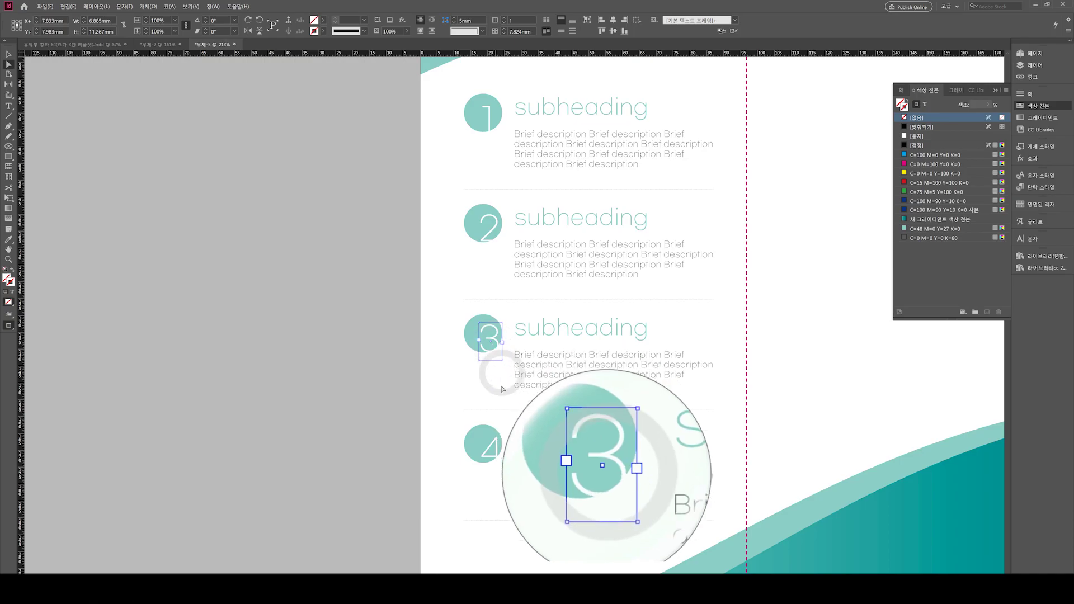
click(499, 452)
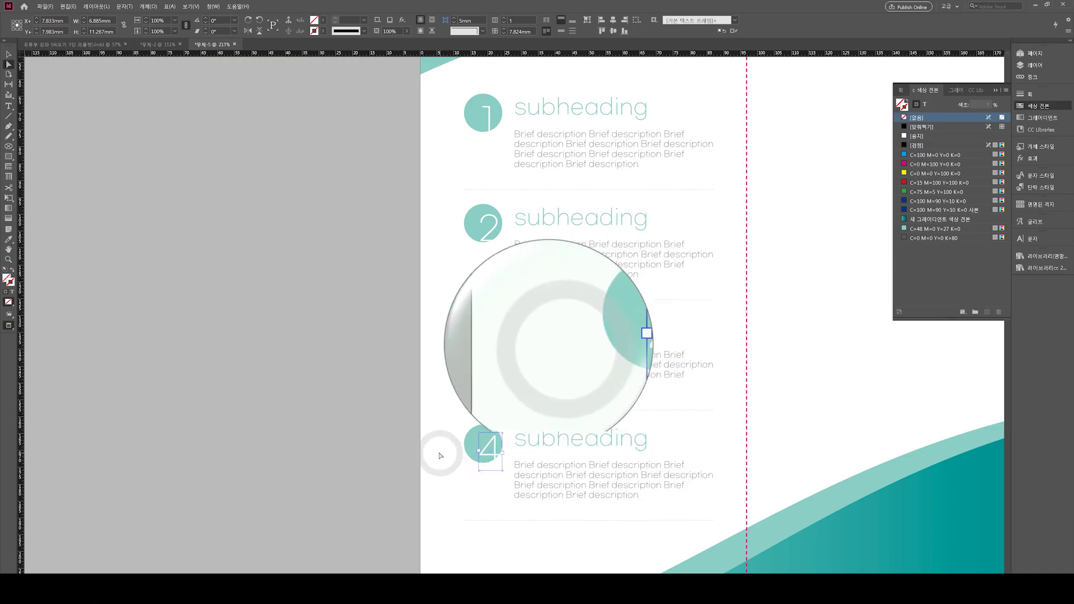
click(436, 456)
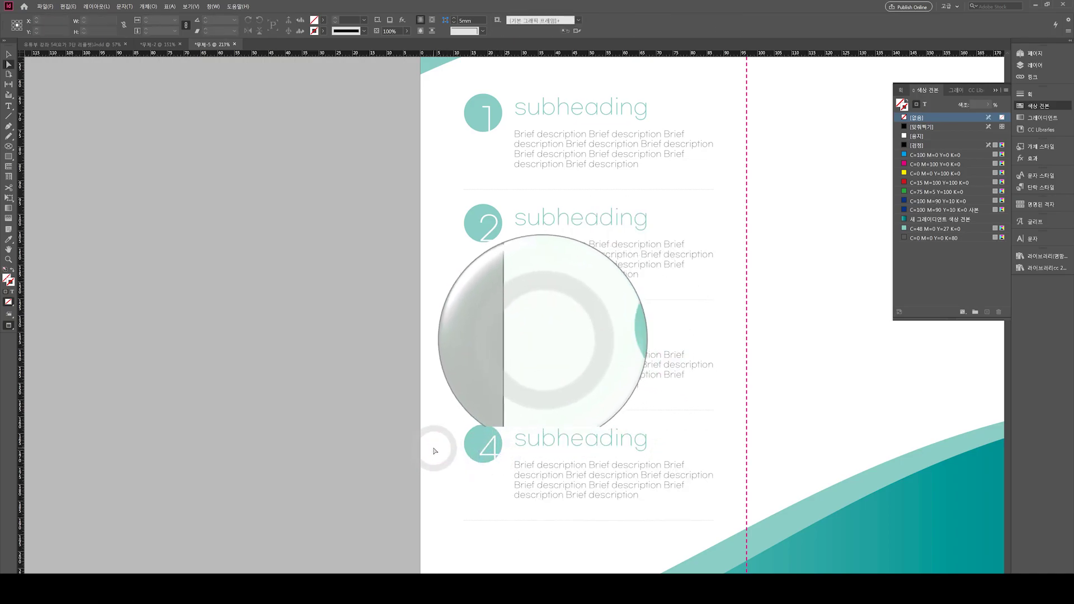
click(438, 373)
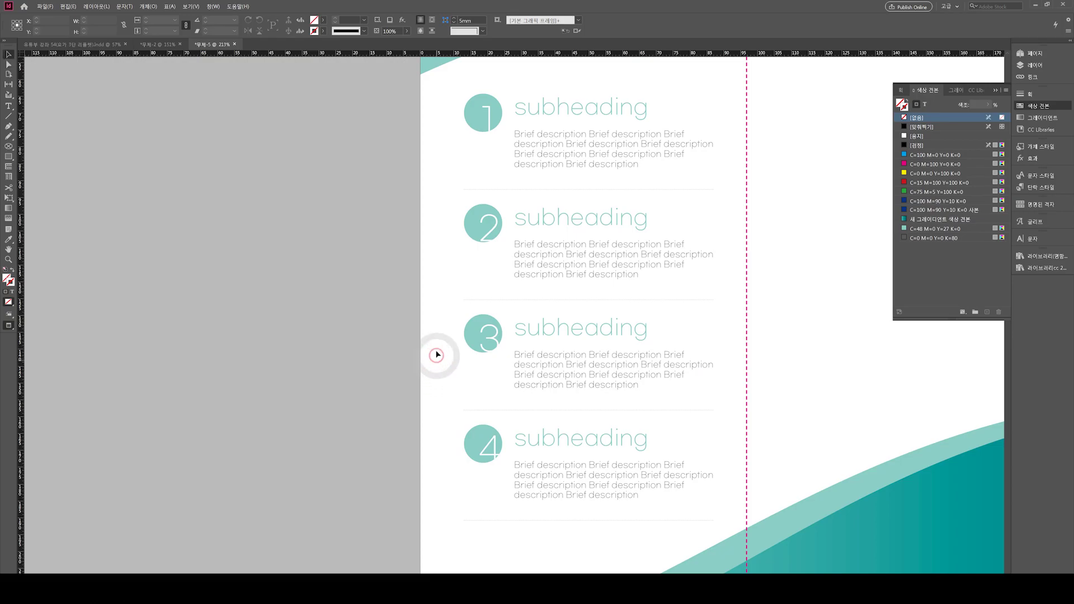
Duplicate the middle panel's Brief description text frame down into the blank area and left-align its text.
scroll(434, 349, down, 2)
drag(724, 267, 598, 243)
drag(671, 81, 627, 183)
key(ctrl+alt+shift+l)
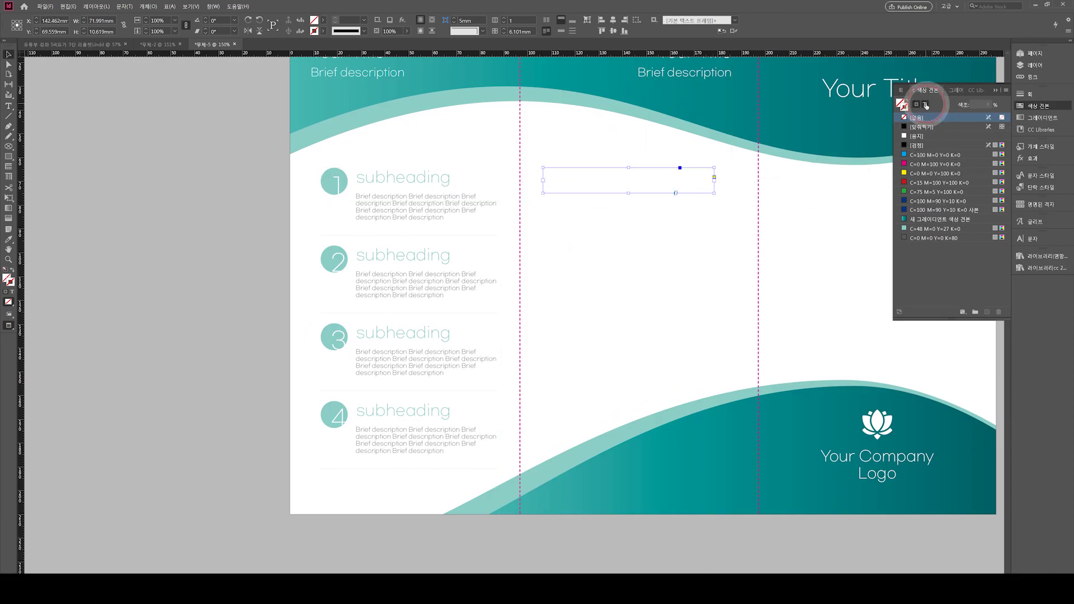
Colour the duplicated Brief description text with the C=48 M=0 Y=27 K=0 swatch.
click(920, 136)
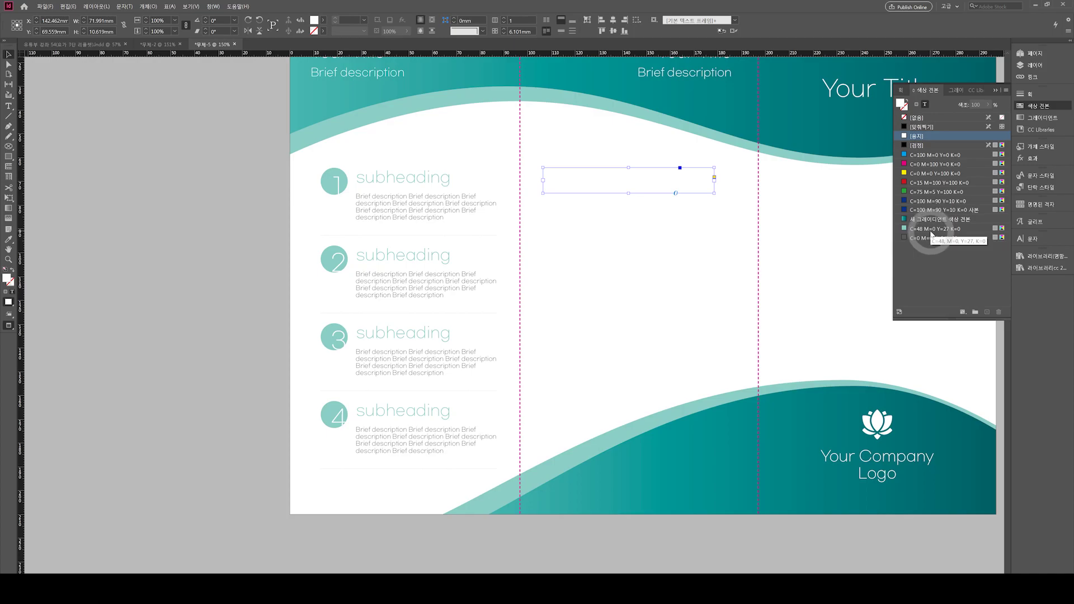
click(931, 229)
click(987, 311)
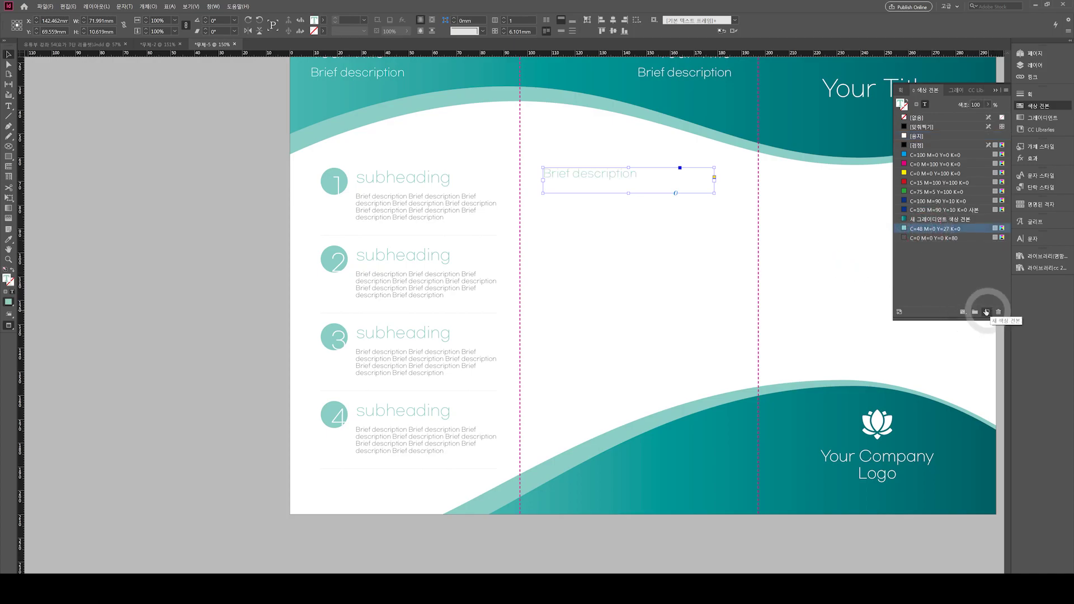
click(602, 287)
Draw an empty picture frame about 75 by 33 mm just below the duplicated Brief description text.
drag(679, 271, 511, 291)
key(f)
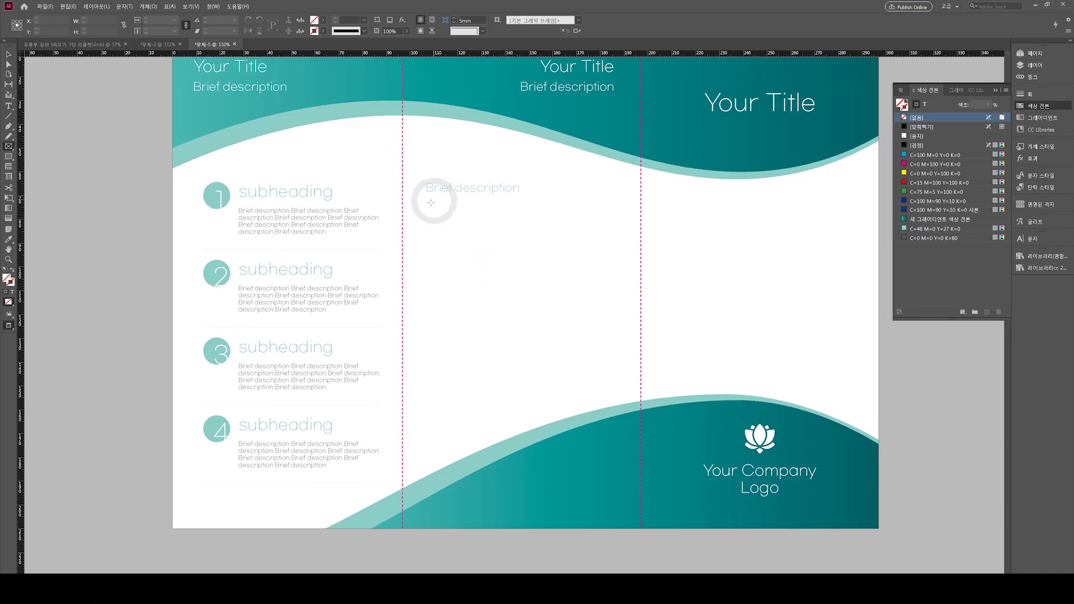
drag(431, 202, 608, 280)
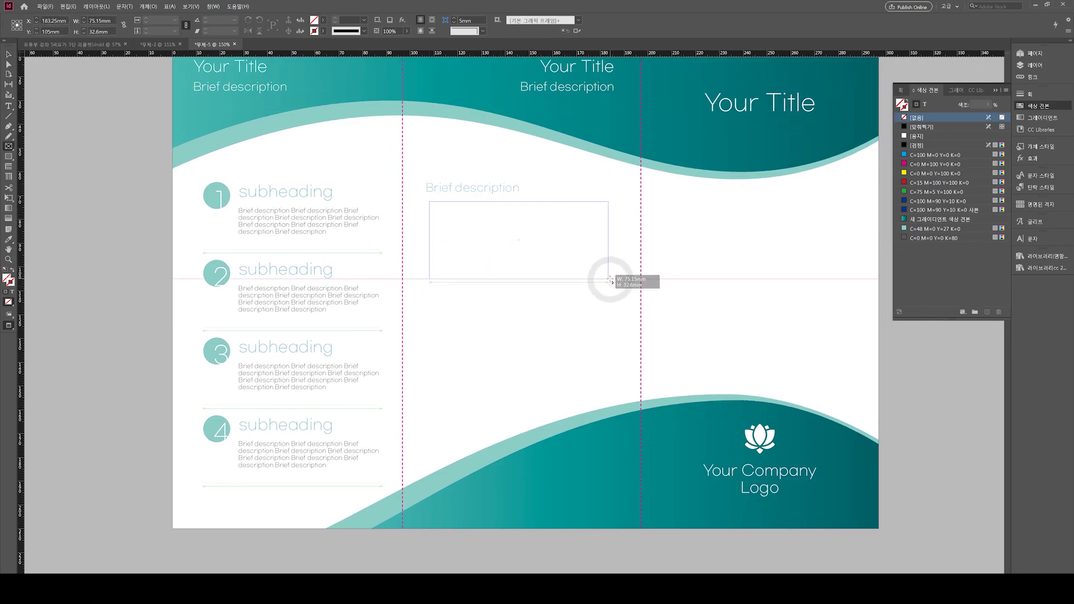
key(v)
Shift the text slightly right, trim the picture frame's left edge to about 73.6 mm width to match it, and extend the frame downward.
click(455, 190)
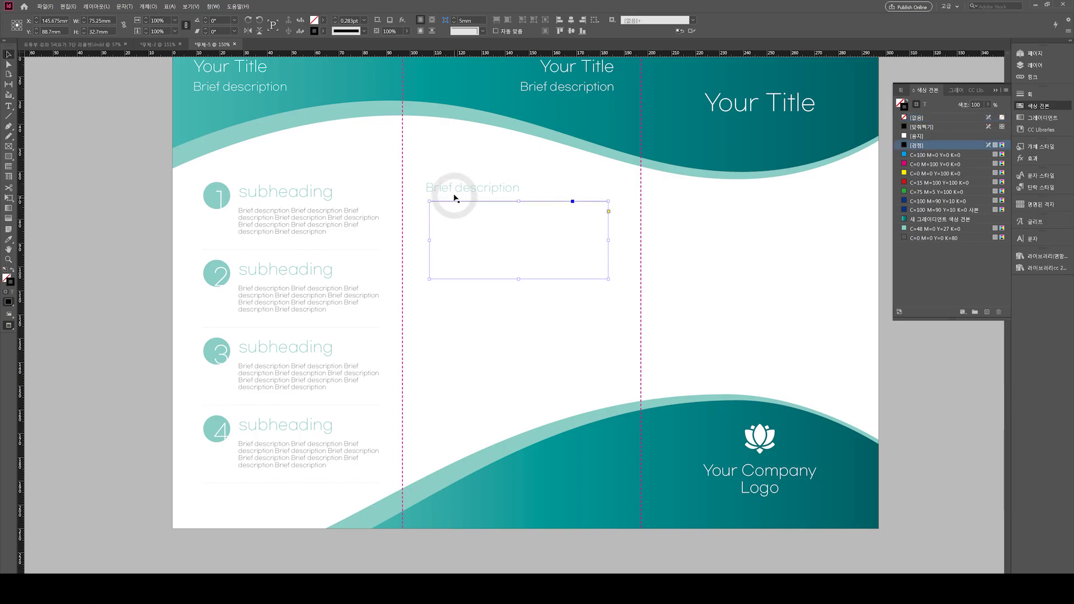
key(ctrl+alt+shift+l)
click(436, 240)
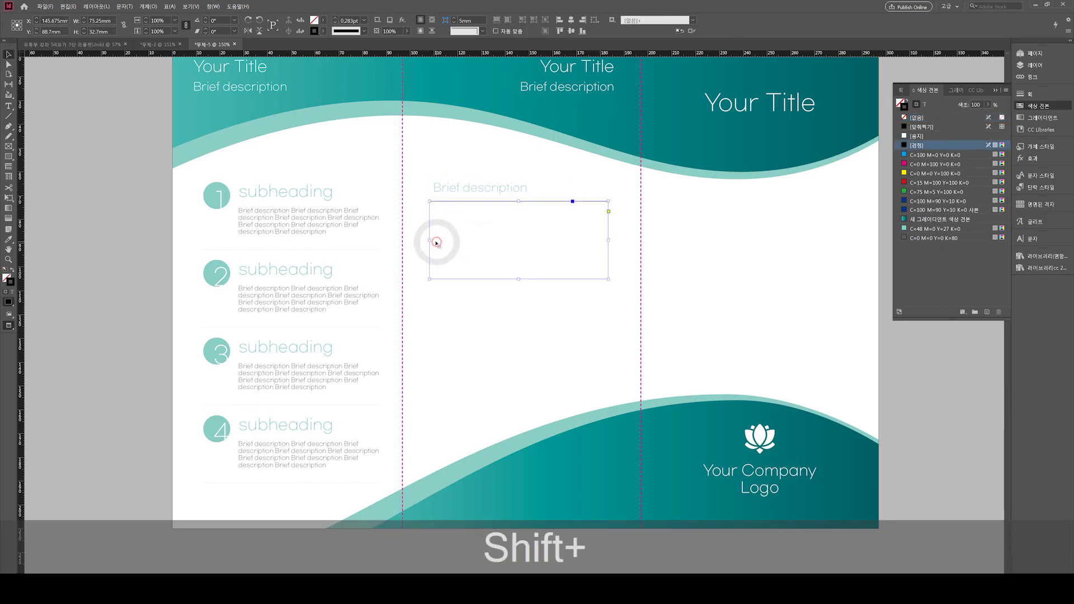
drag(431, 240, 433, 240)
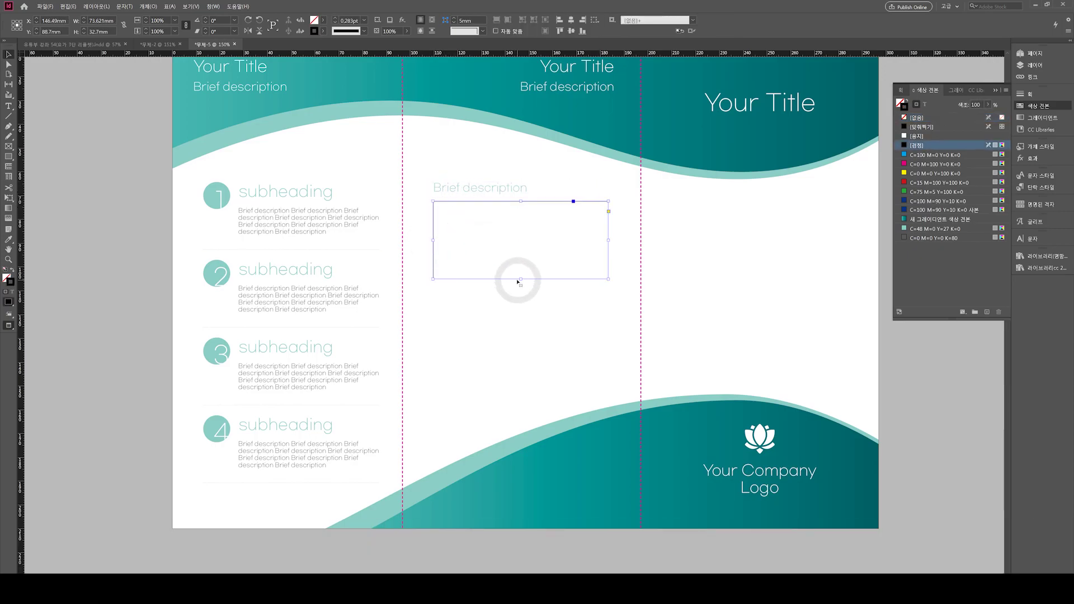
drag(521, 280, 511, 307)
Replace the text above the empty picture frame with "way to come".
double_click(532, 236)
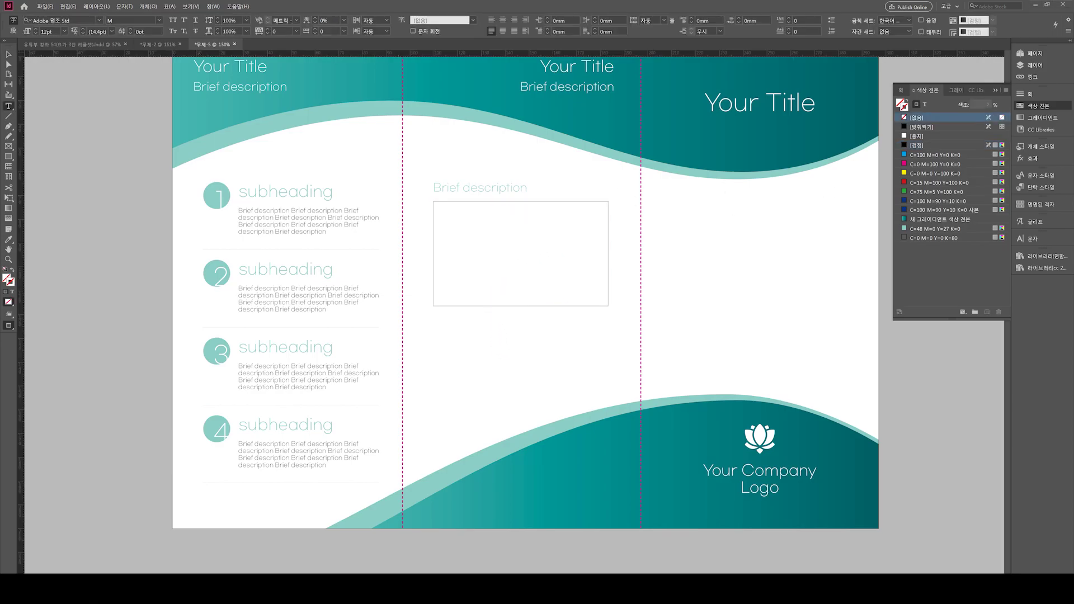
key(ctrl+c)
triple_click(446, 187)
key(ctrl+v)
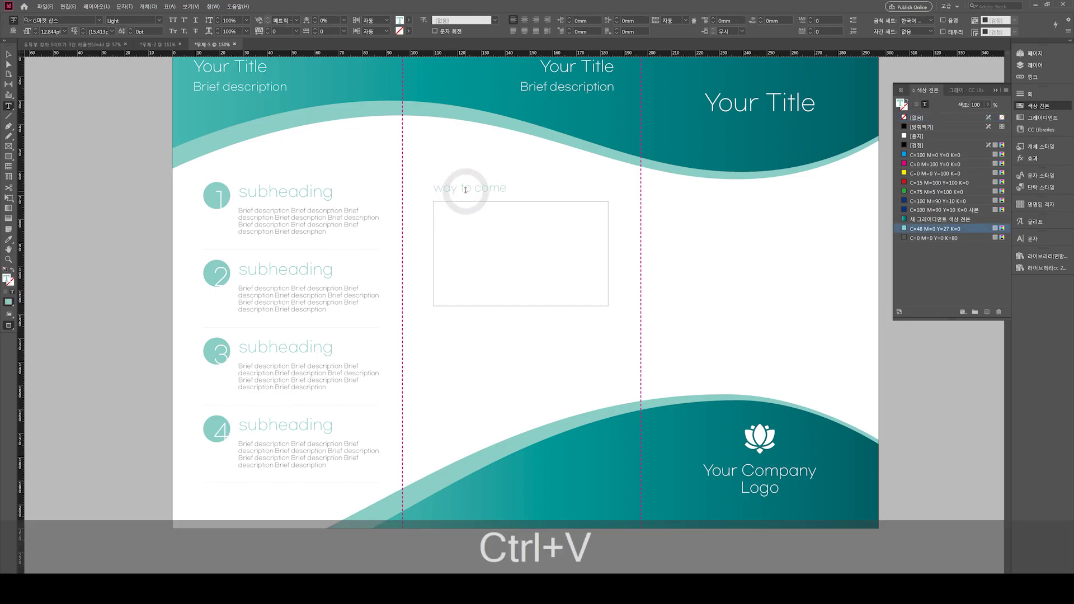
ctrl+click(421, 148)
Bring the map image with the red location pin into the empty picture frame.
key(ctrl+v)
click(487, 376)
key(w)
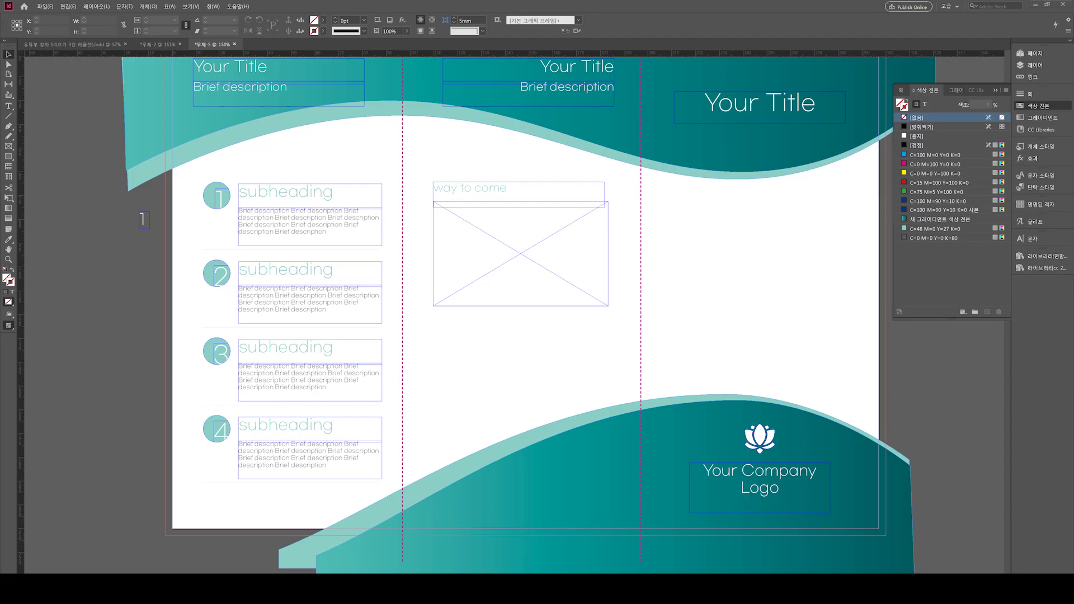
click(463, 259)
click(455, 364)
double_click(472, 282)
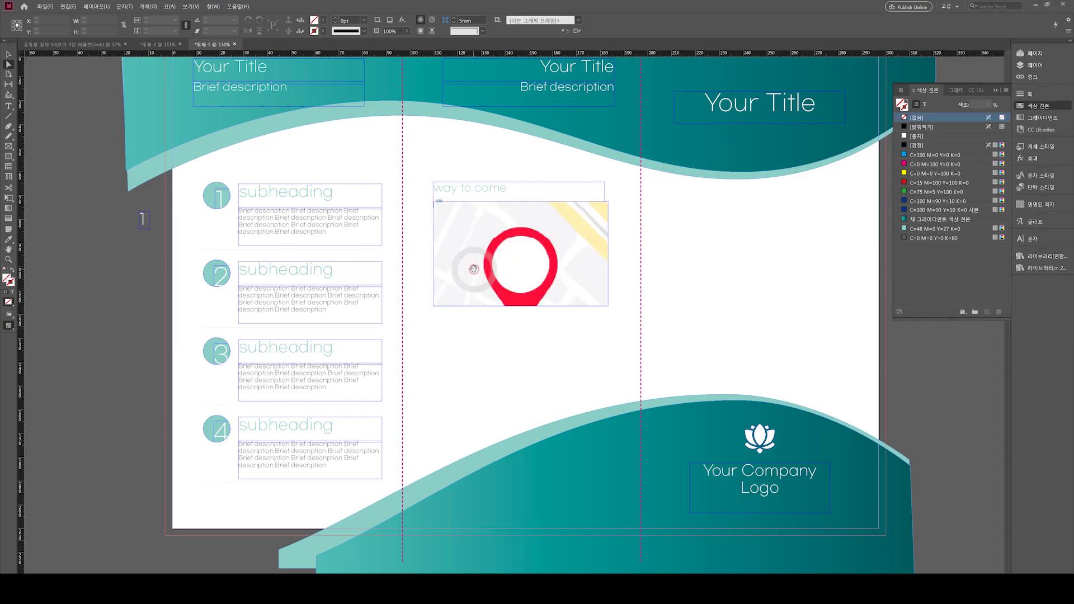
Fit the map image proportionally so it fills its frame, and return to the preview display.
key(ctrl+shift+alt+e)
key(ctrl+shift+alt+c)
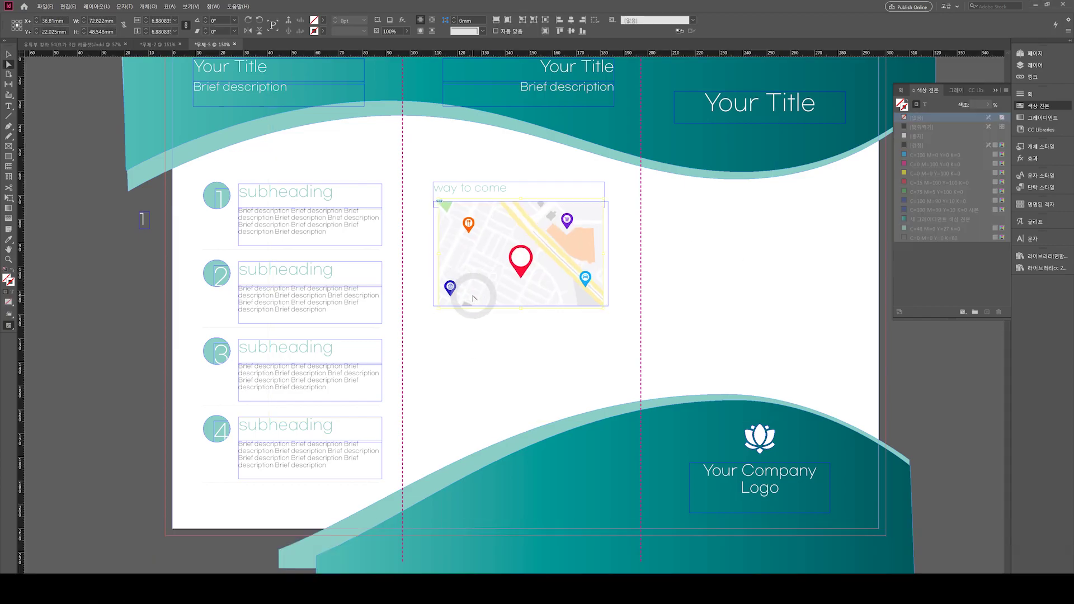
click(504, 360)
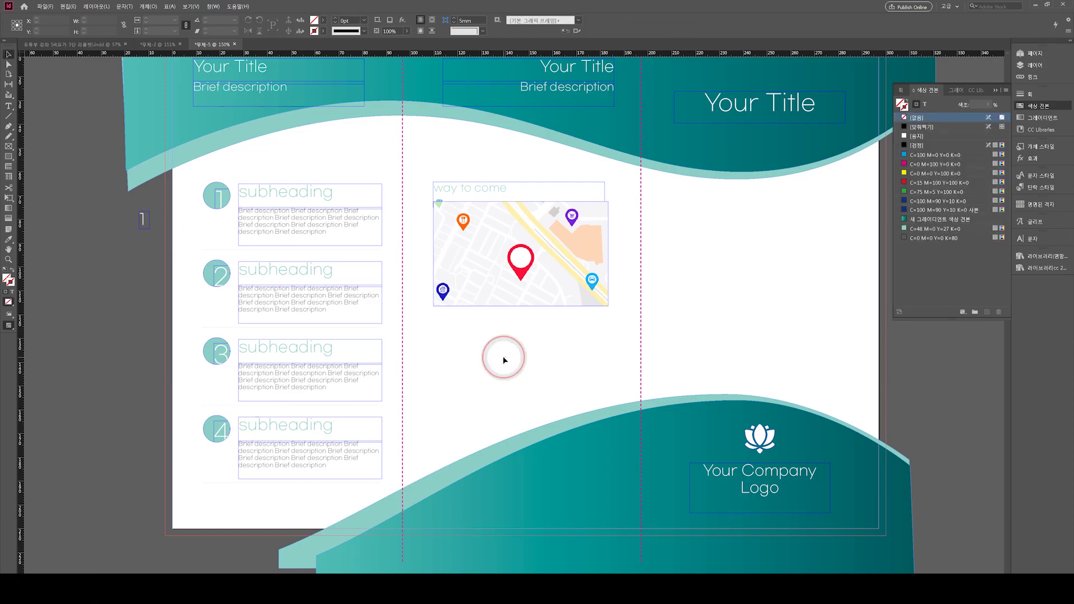
key(w)
Shorten the "way to come" text frame to about 8.1 mm high so it ends above the map.
click(514, 194)
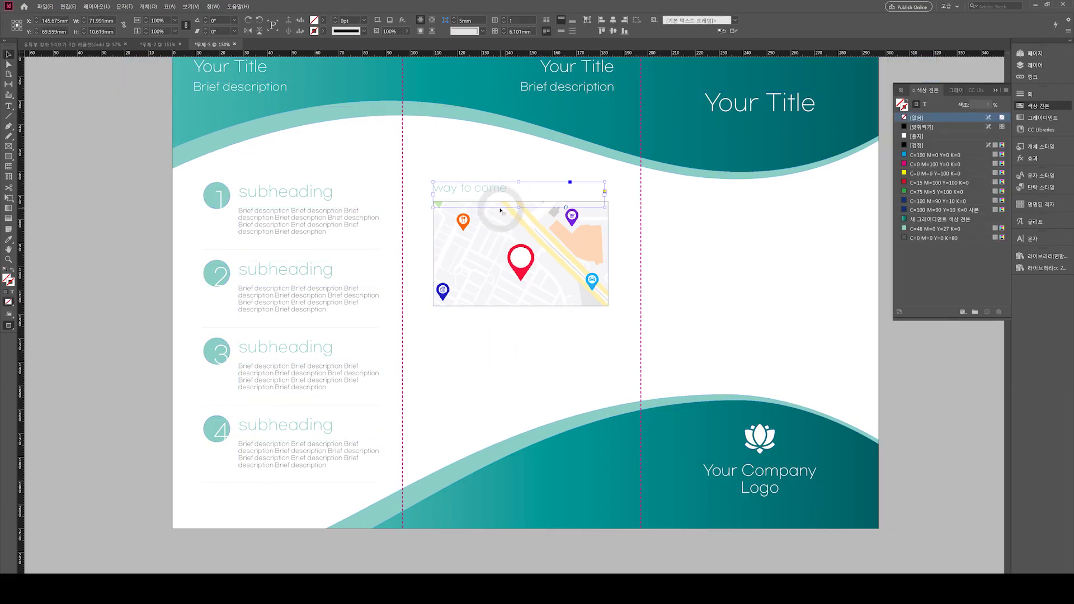
drag(518, 206, 516, 200)
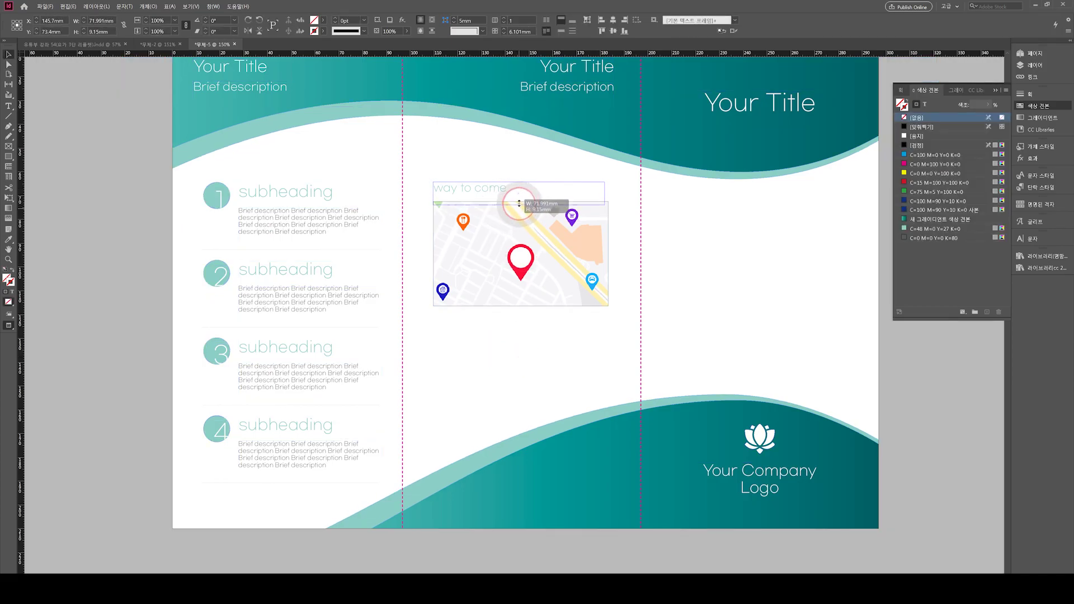
click(512, 349)
click(512, 344)
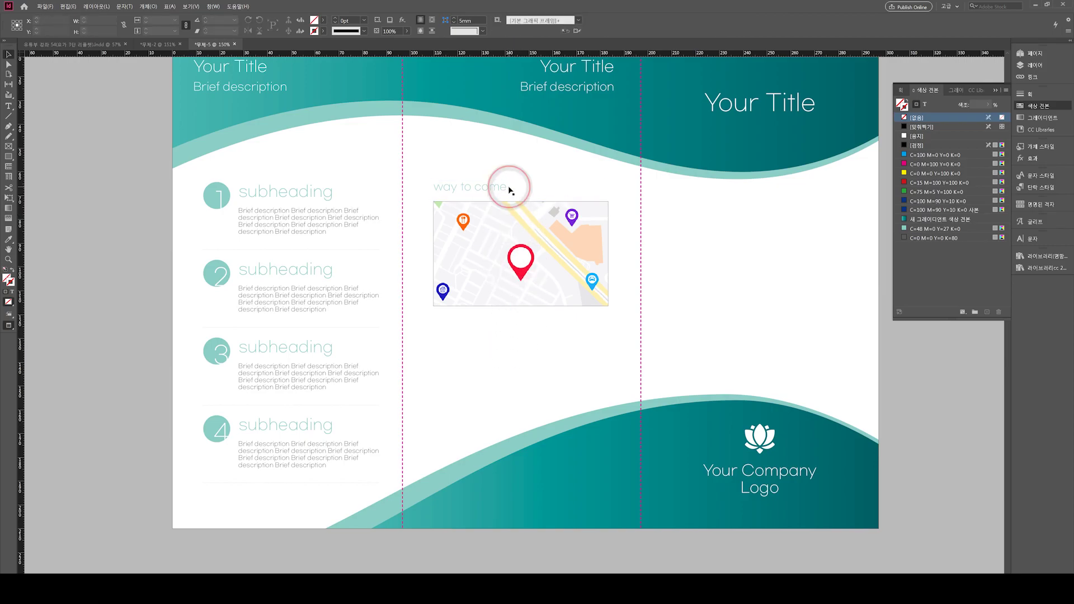
click(510, 190)
click(507, 337)
Duplicate the "way to come" frame straight below the map, make it taller and reduce its text to 10.844 pt.
drag(524, 344, 469, 318)
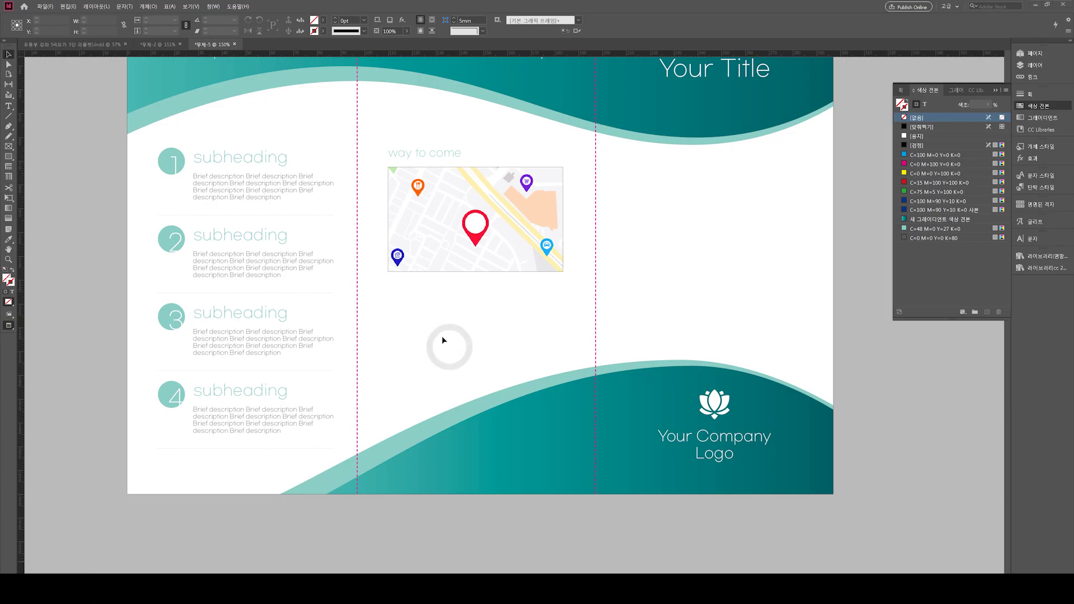
click(416, 157)
drag(416, 157, 473, 301)
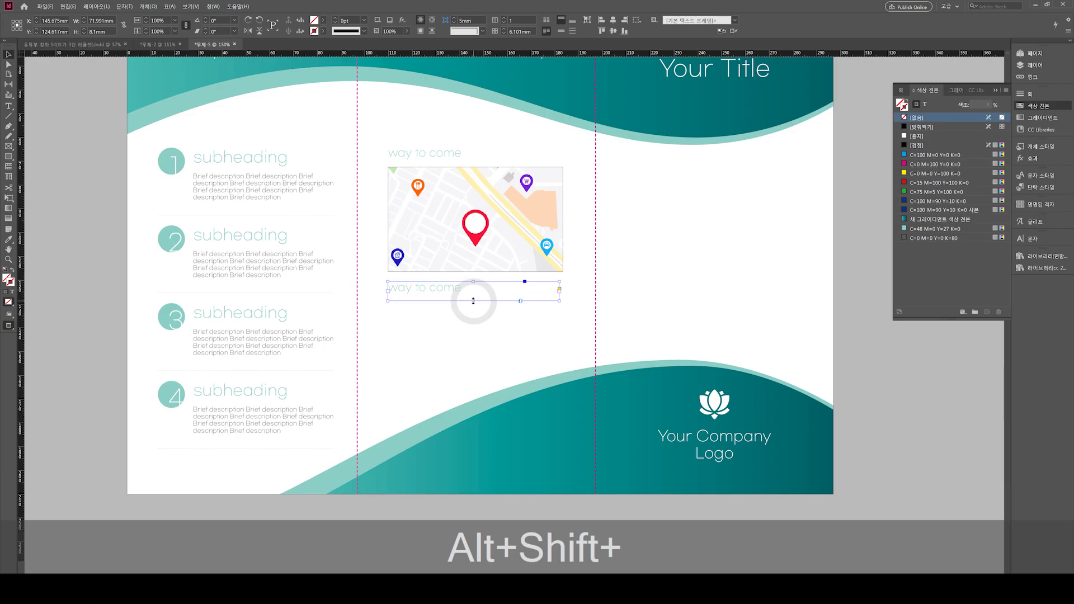
key(Return)
key(ctrl+a)
key(ctrl+shift+comma)
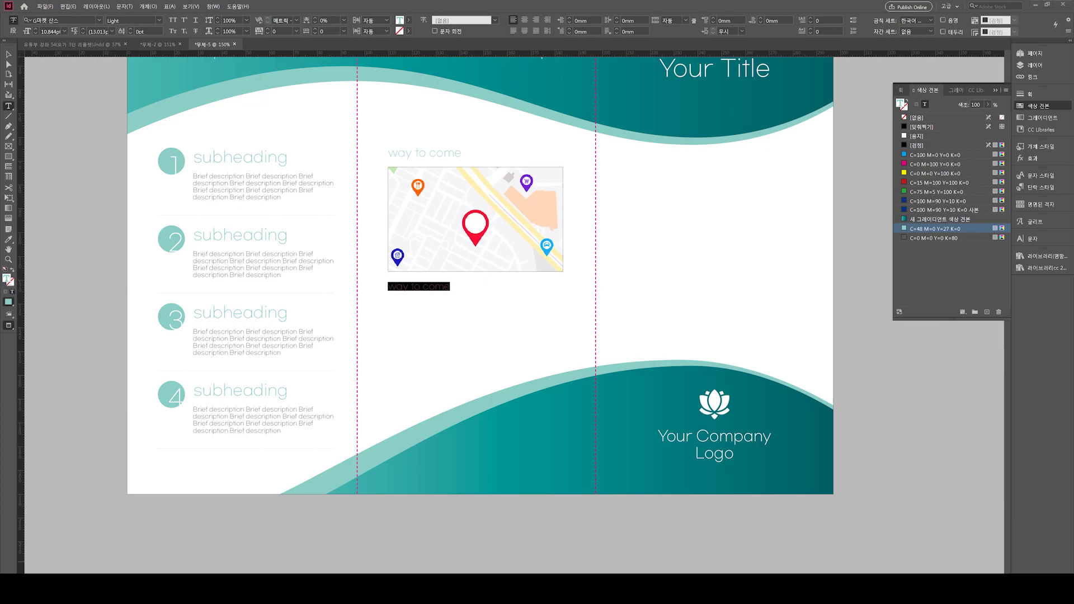
key(ctrl+c)
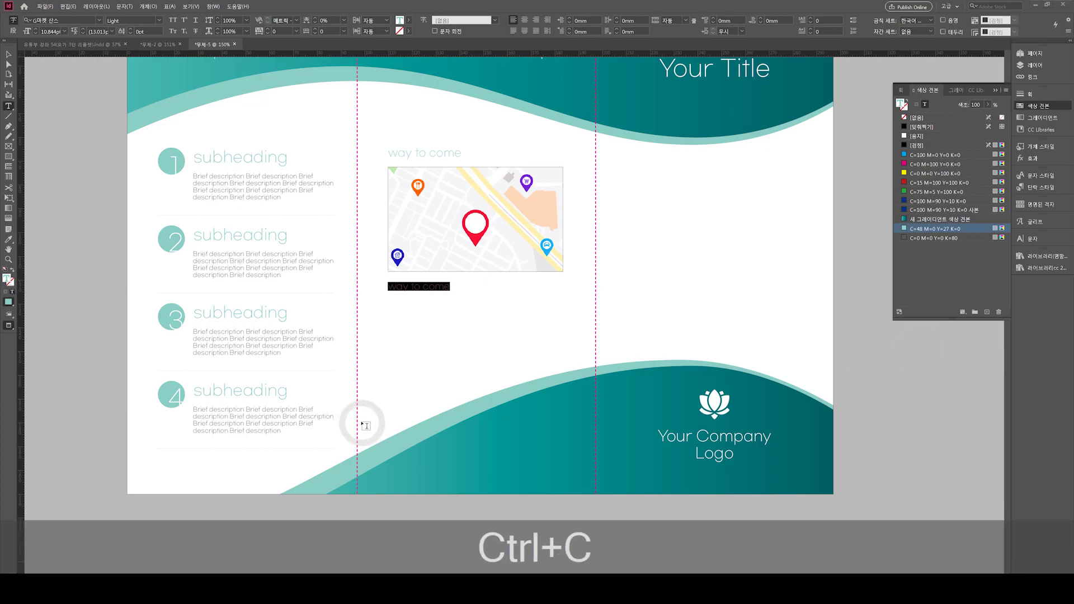
click(452, 289)
key(ctrl+v)
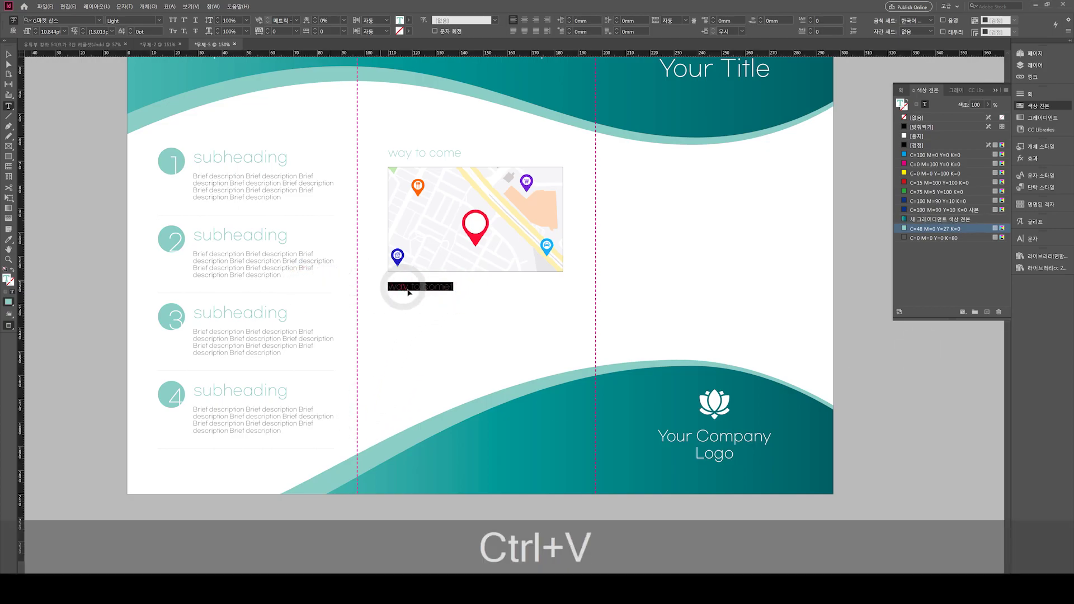
click(384, 382)
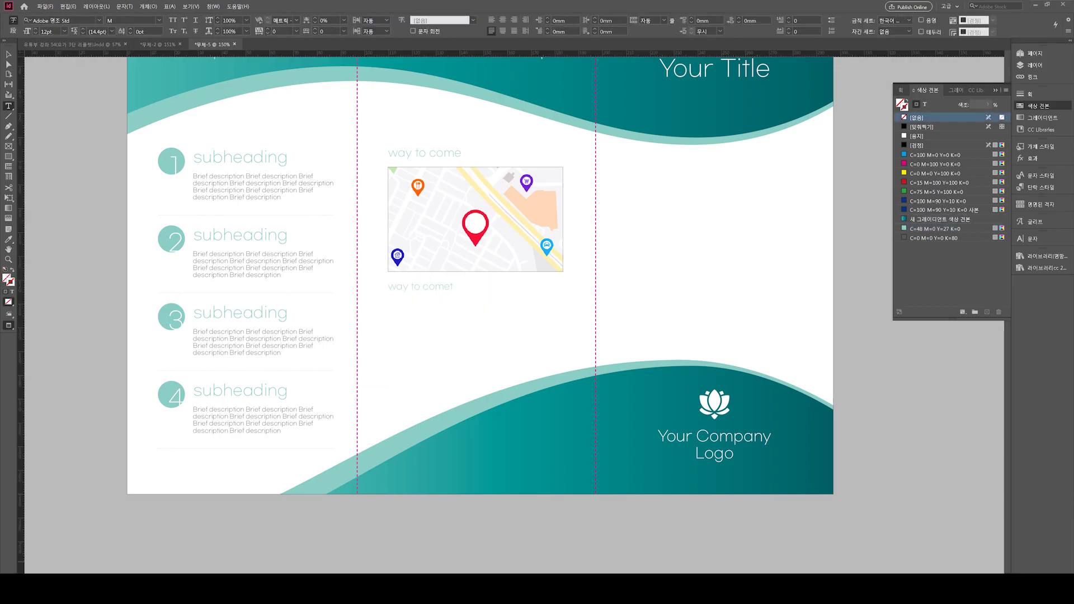
Paste the black location pin icon and scale it down to a small symbol for the frame below the map.
key(ctrl+c)
key(ctrl+v)
click(369, 359)
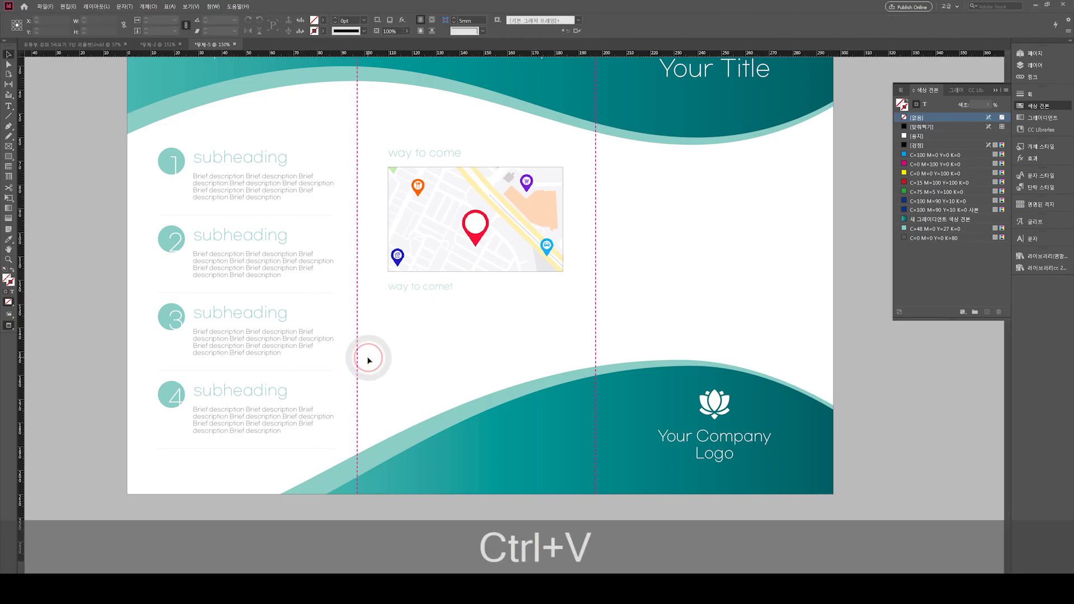
key(w)
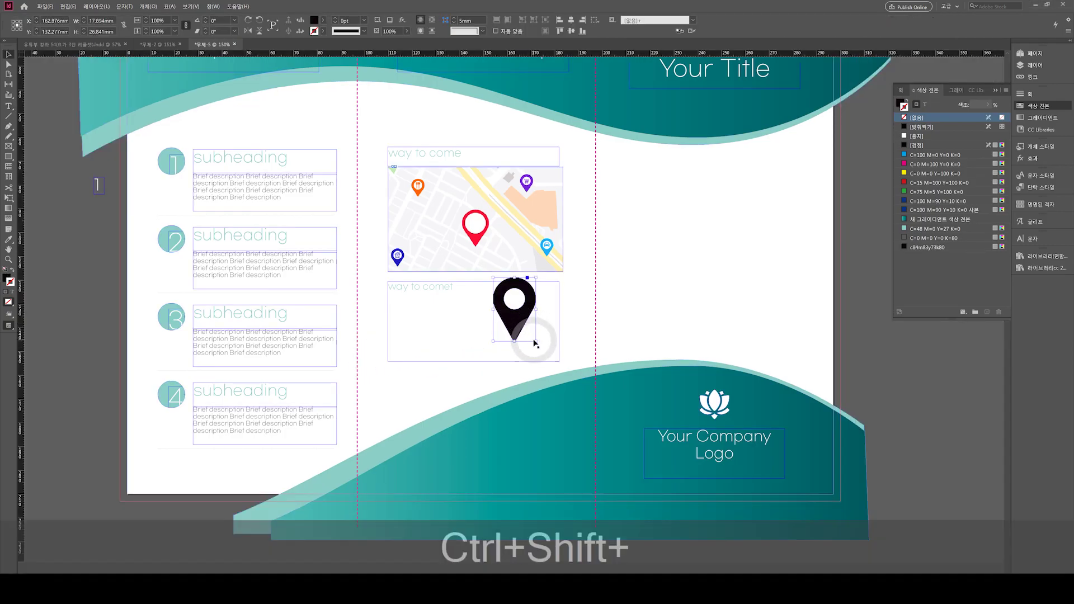
drag(535, 341, 390, 289)
Replace the text in the frame below the map with the location pin as an inline object.
key(ctrl+shift+x)
key(t)
key(ctrl+v)
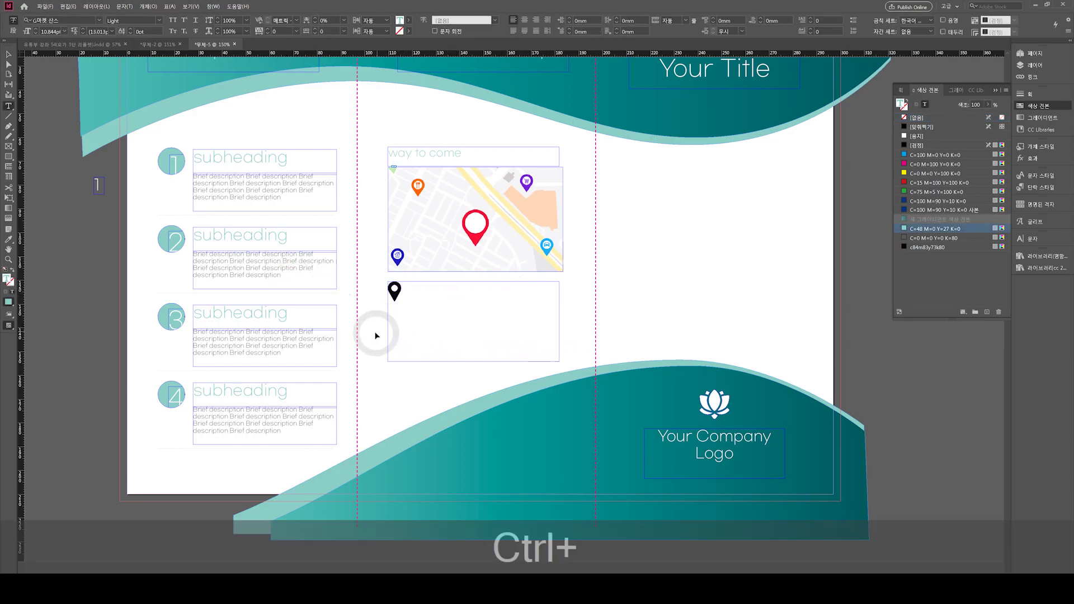
click(453, 323)
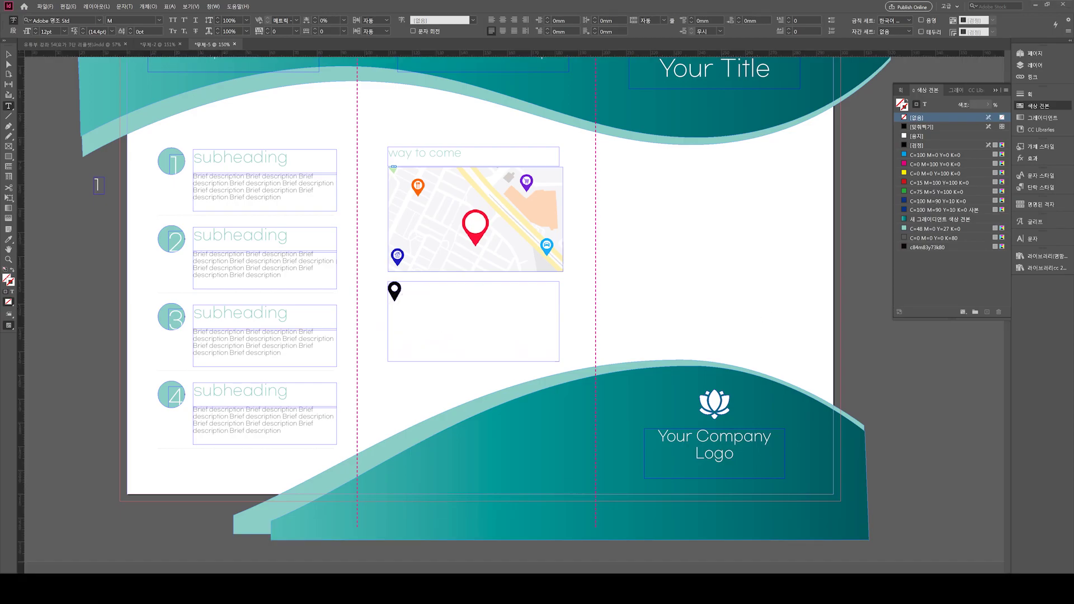
Paste the black telephone icon and scale it down to match the small location pin.
key(ctrl+c)
click(403, 397)
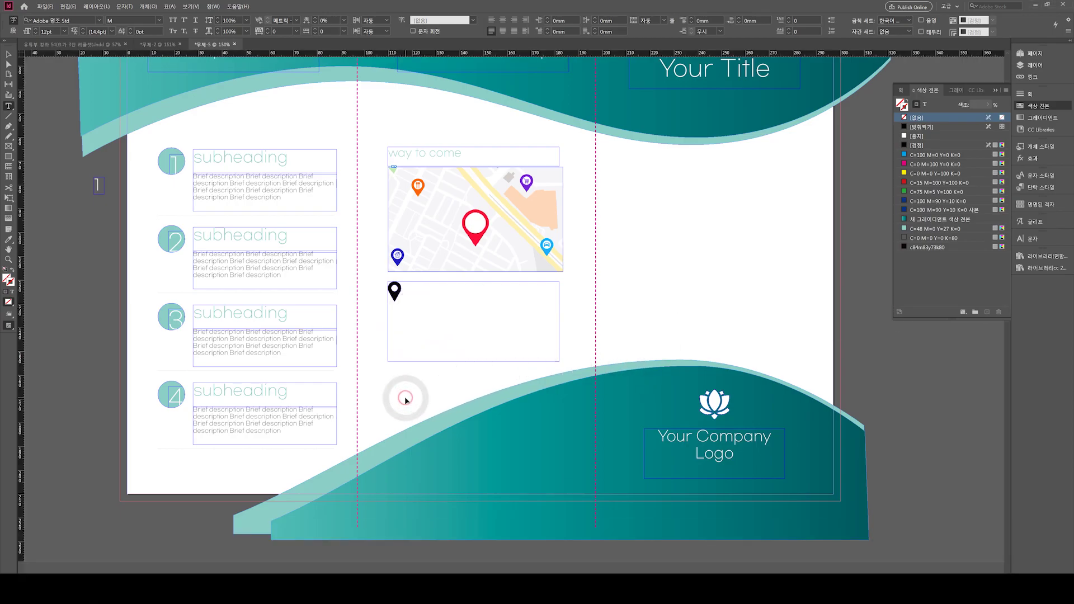
key(ctrl+v)
drag(549, 343, 499, 292)
Place the telephone icon inline on a new line under the location pin in the text frame.
key(ctrl+x)
key(t)
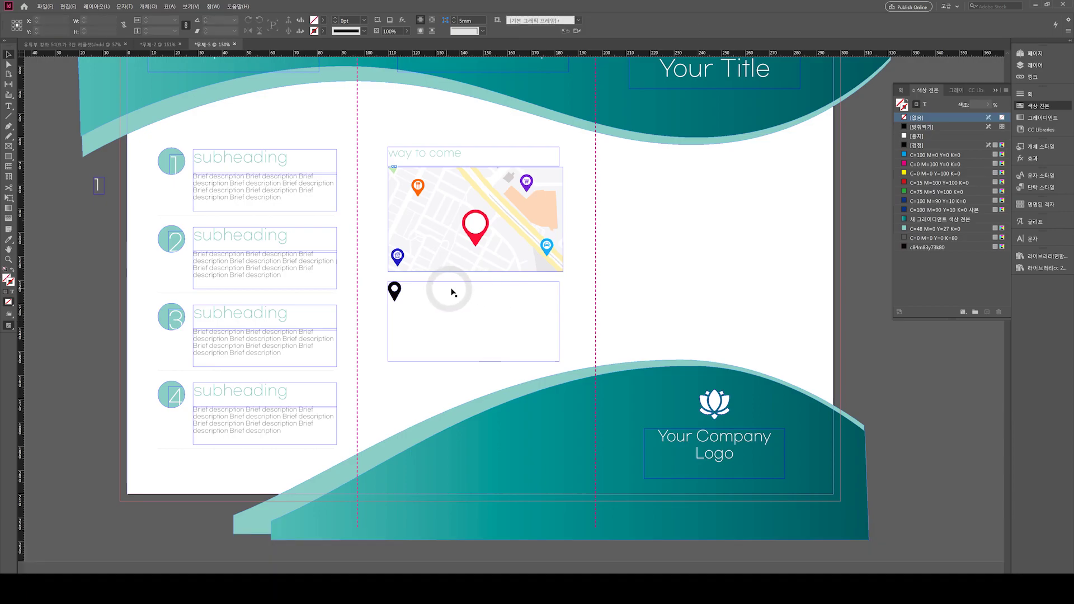
click(409, 315)
key(shift+Return)
key(ctrl+v)
ctrl+click(636, 291)
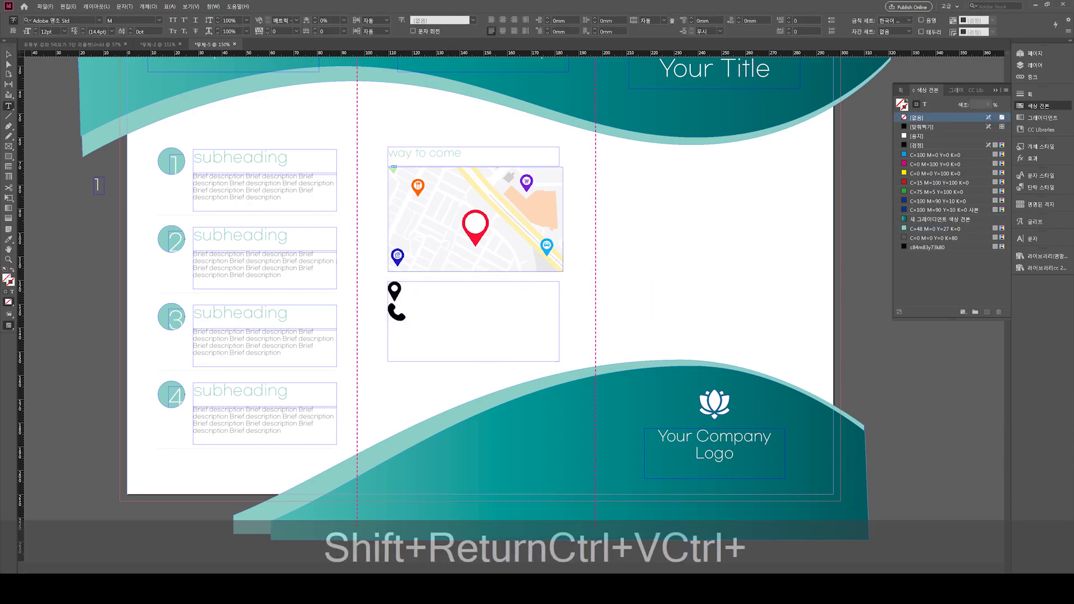
Paste the black Instagram icon and scale it down to about 9 mm wide.
key(ctrl+v)
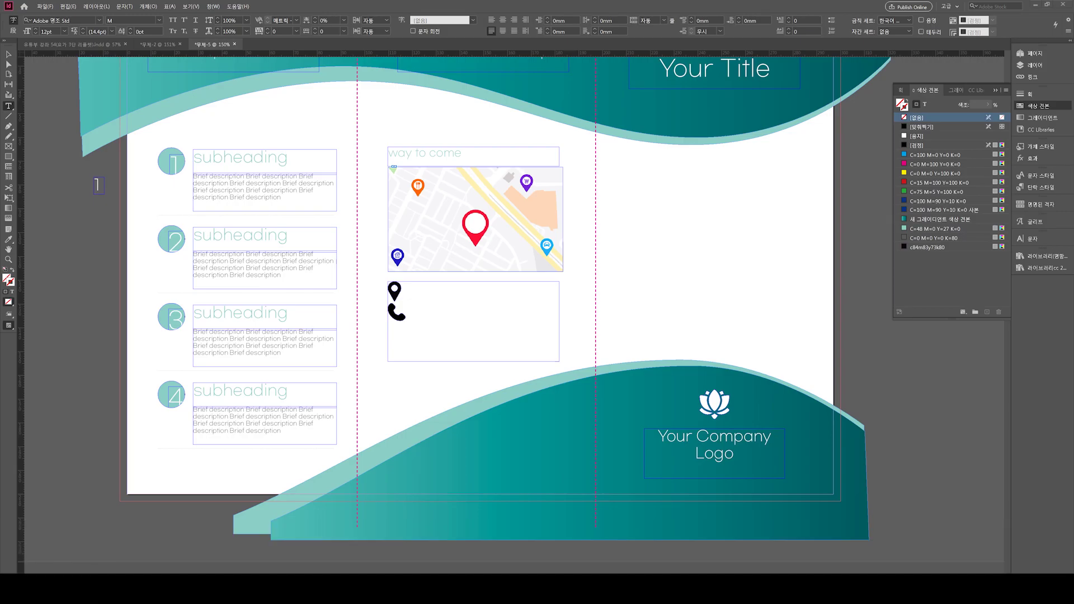
key(ctrl+c)
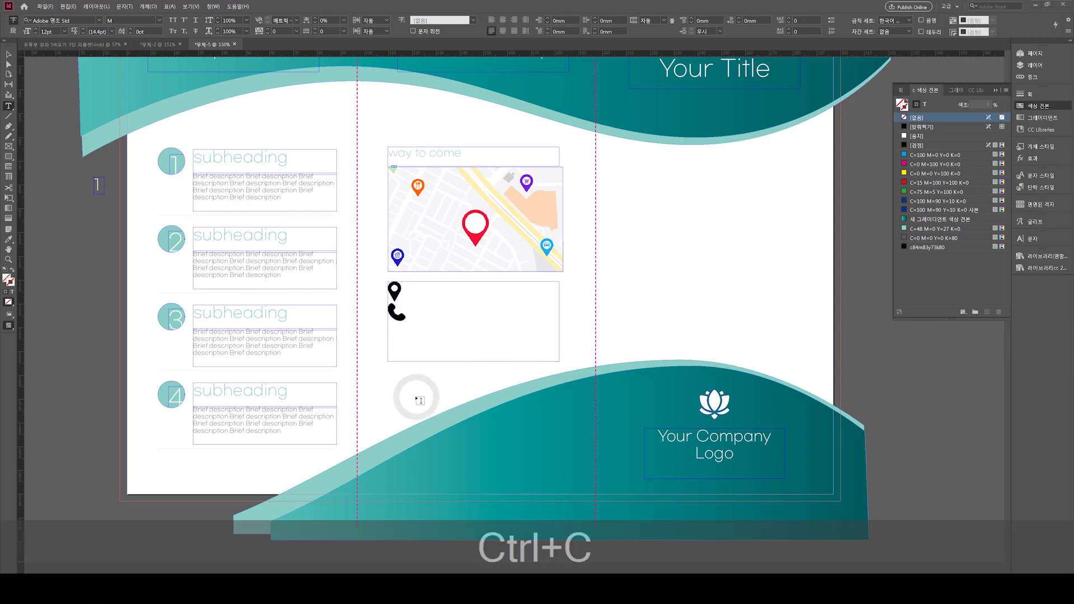
key(ctrl+v)
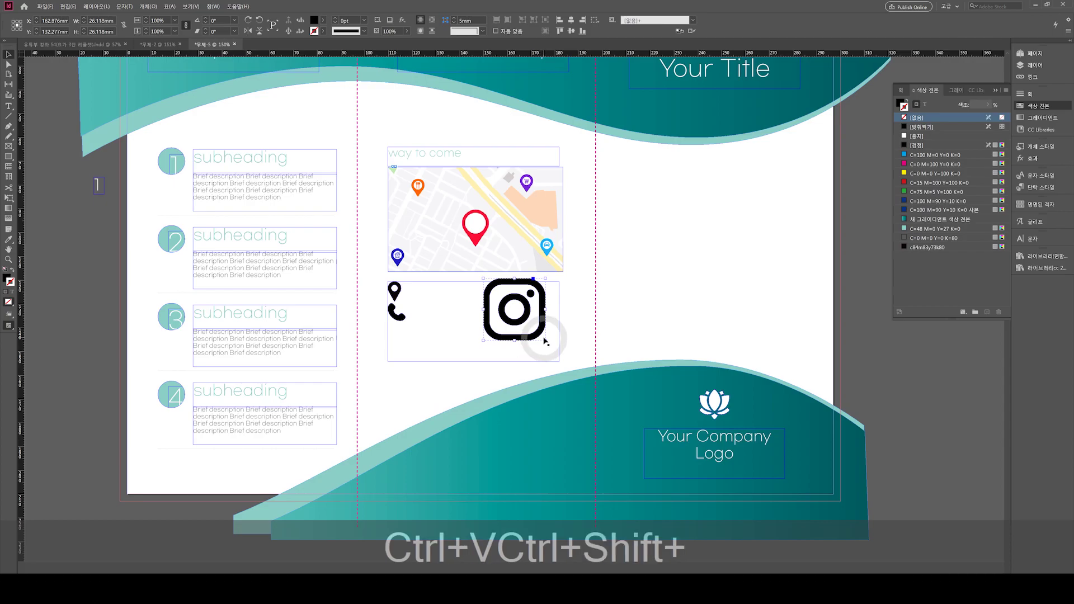
drag(544, 339, 503, 301)
Place the Instagram icon inline under the telephone icon in the text frame below the map, removing the loose copy.
key(Delete)
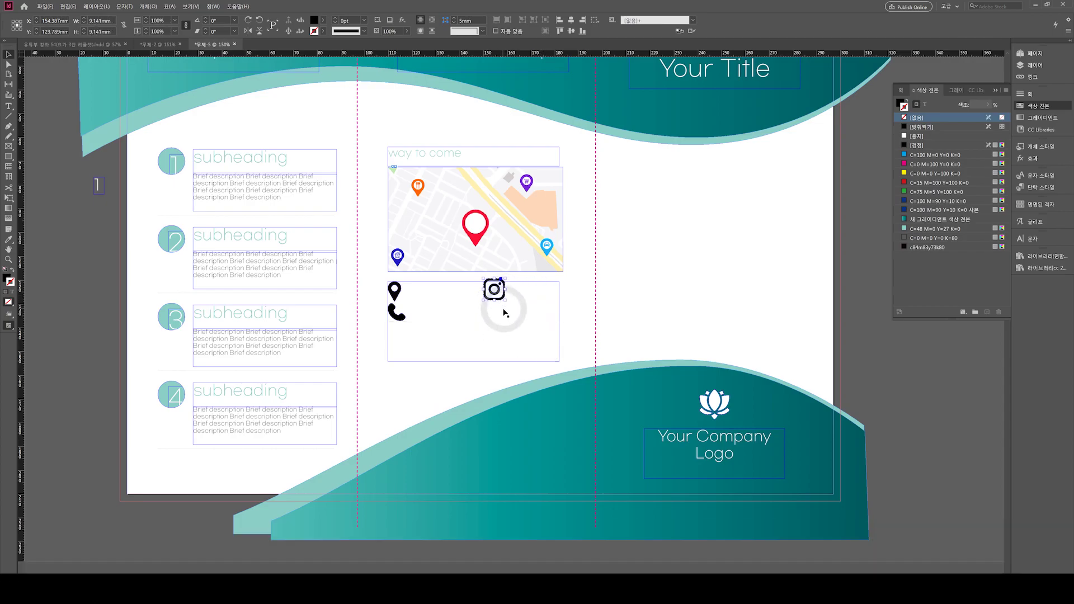
key(t)
click(421, 342)
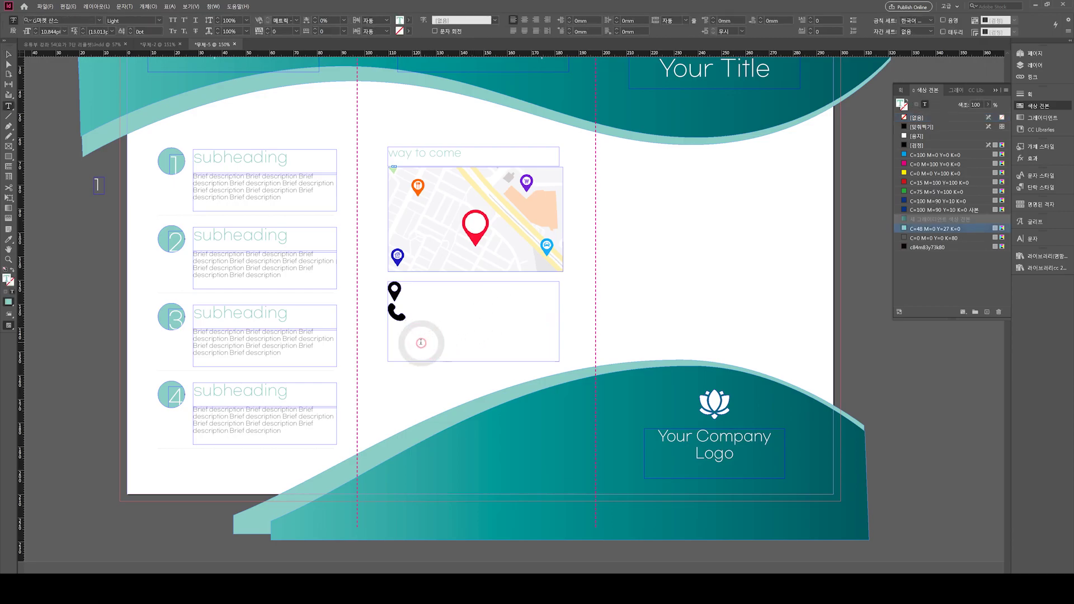
key(ctrl+v)
key(Escape)
click(379, 408)
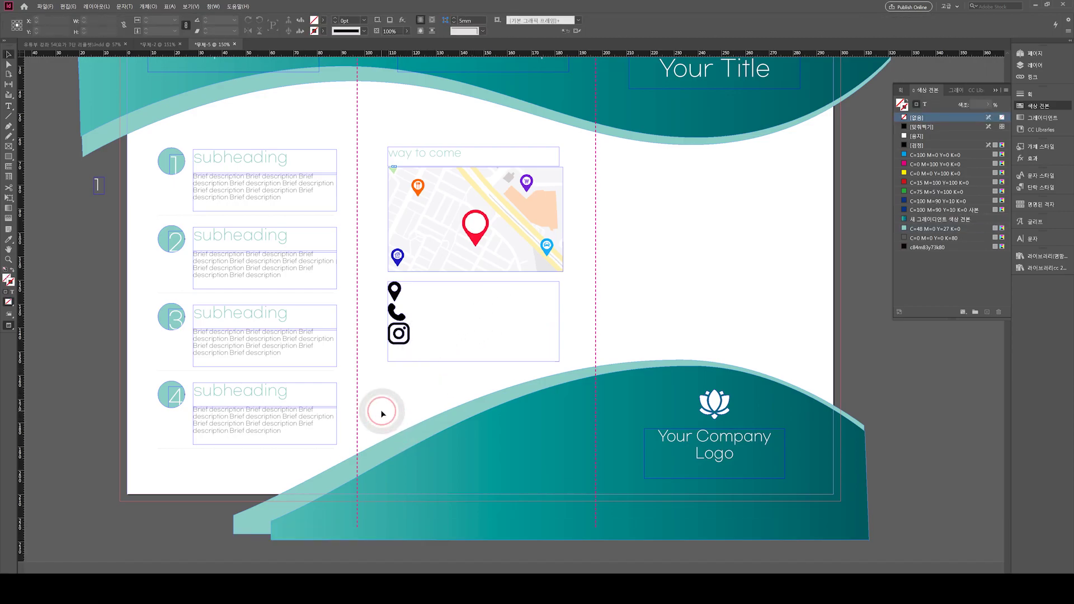
Scale the inline Instagram icon down to about 7.8 mm, close to the telephone icon's size.
key(w)
ctrl+shift+click(408, 346)
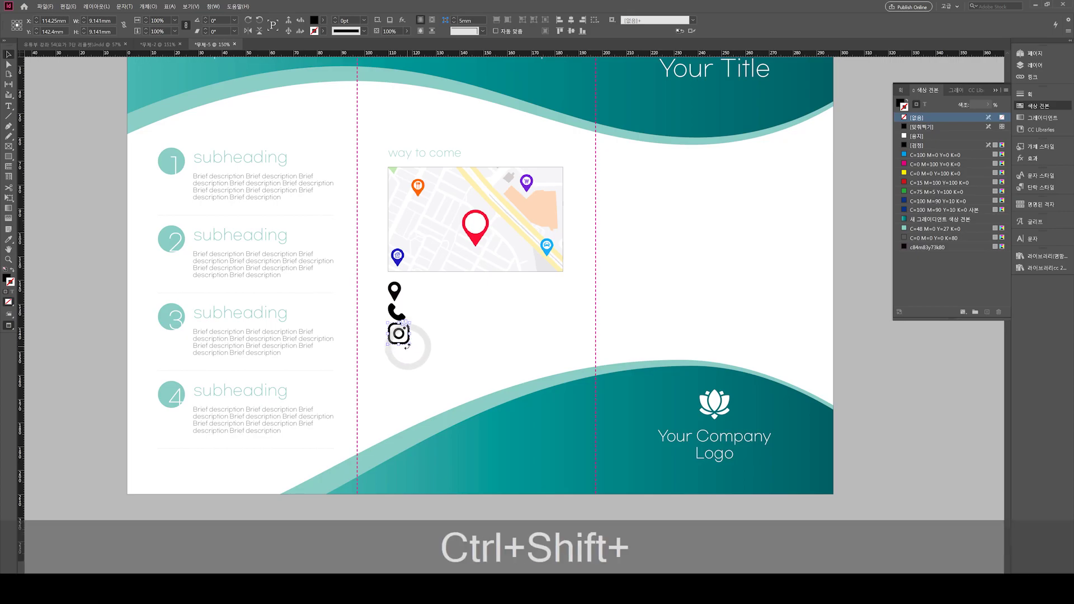
drag(409, 346, 406, 342)
click(388, 379)
key(ctrl+shift+w)
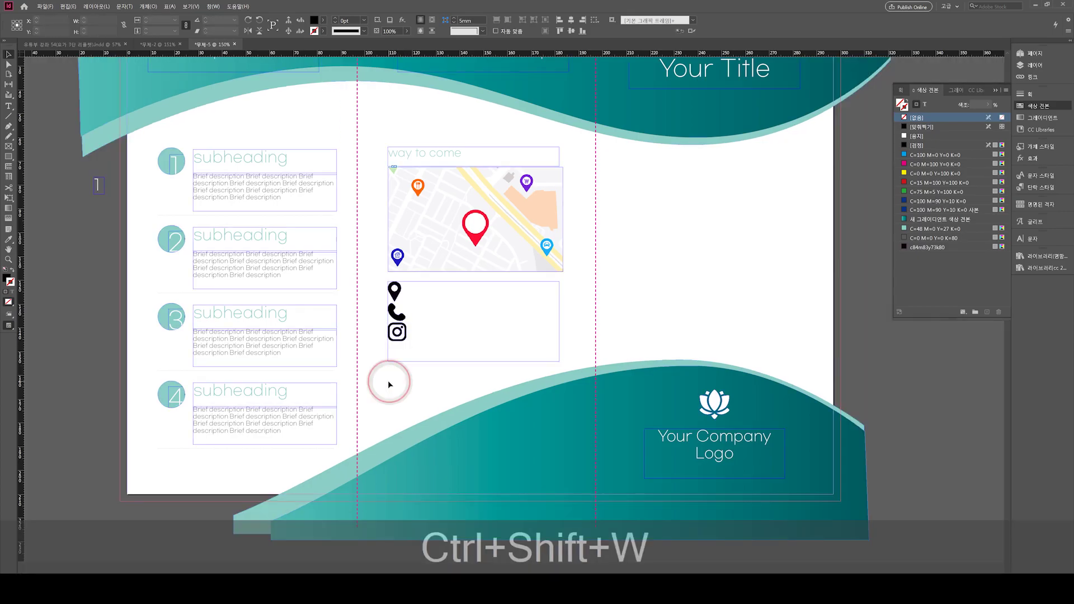
Fill the location pin, telephone and Instagram icons with the swatch C=48 M=0 Y=27 K=0.
click(398, 298)
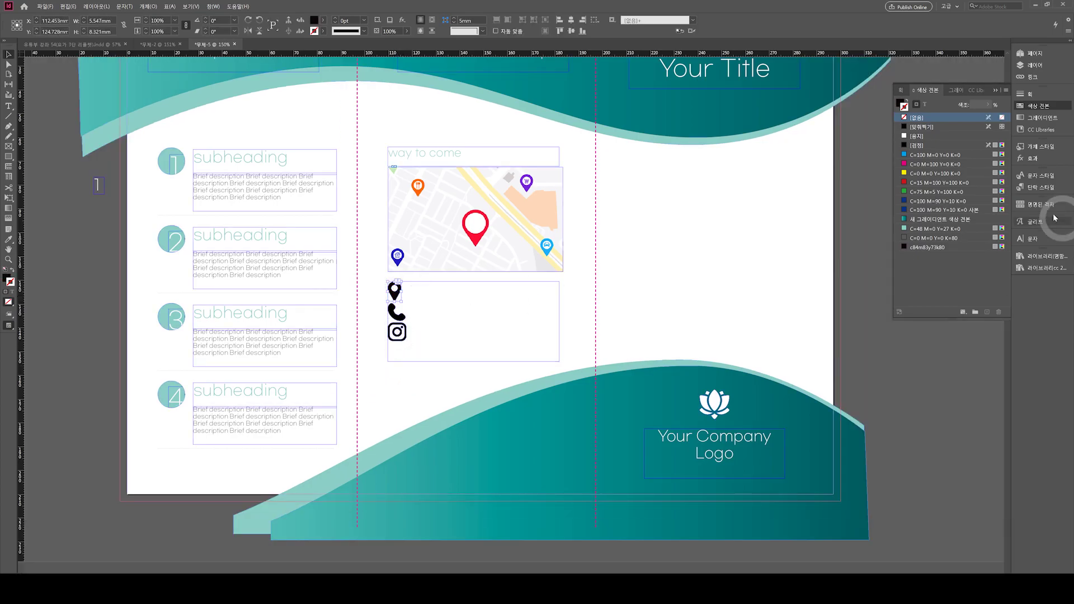
click(926, 230)
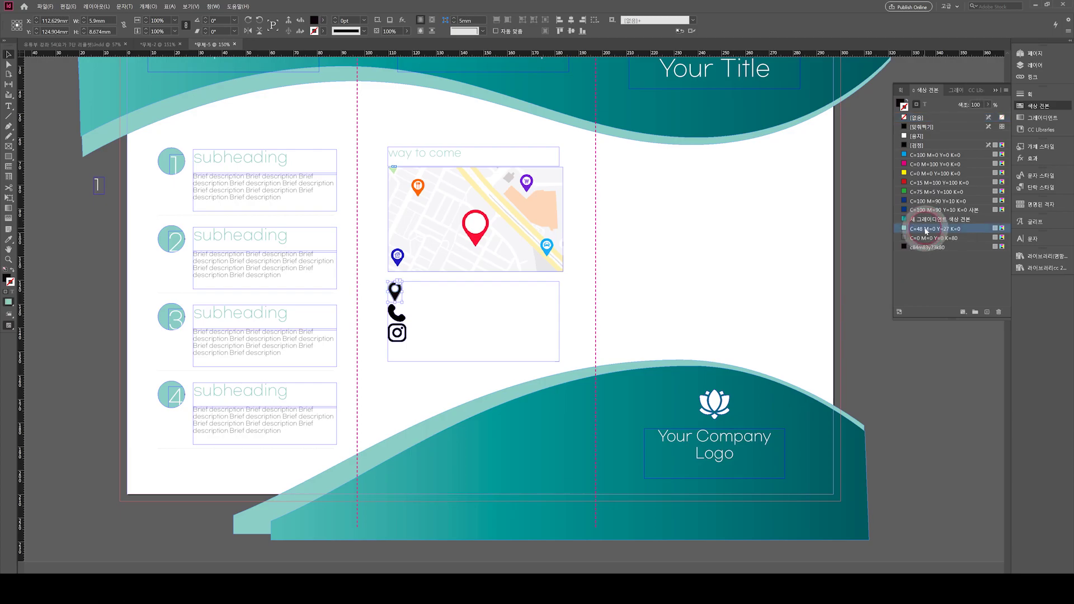
key(ctrl+z)
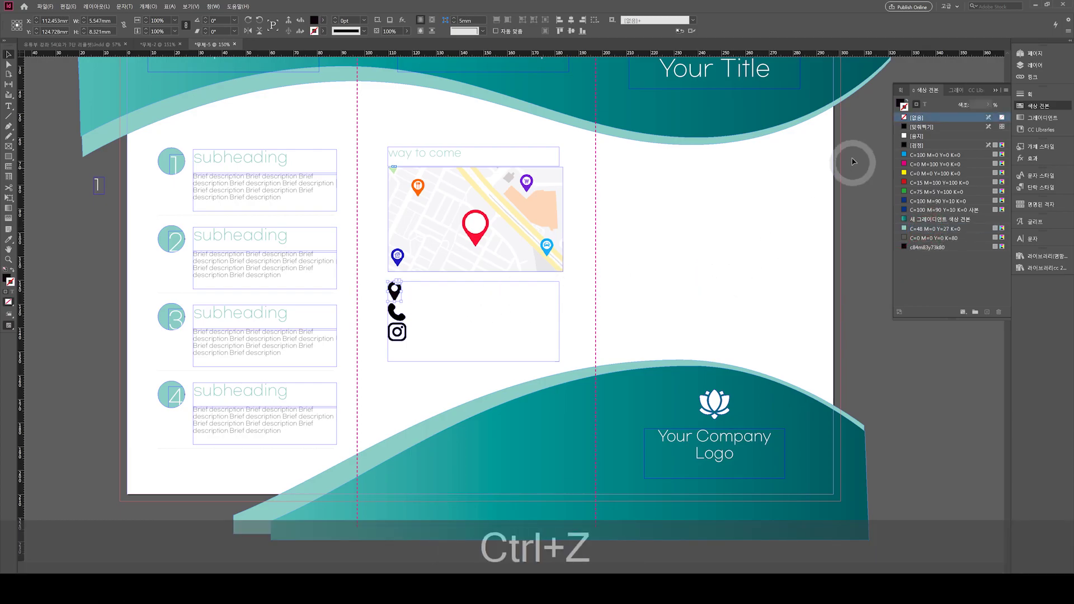
click(899, 103)
click(921, 230)
click(397, 312)
click(915, 230)
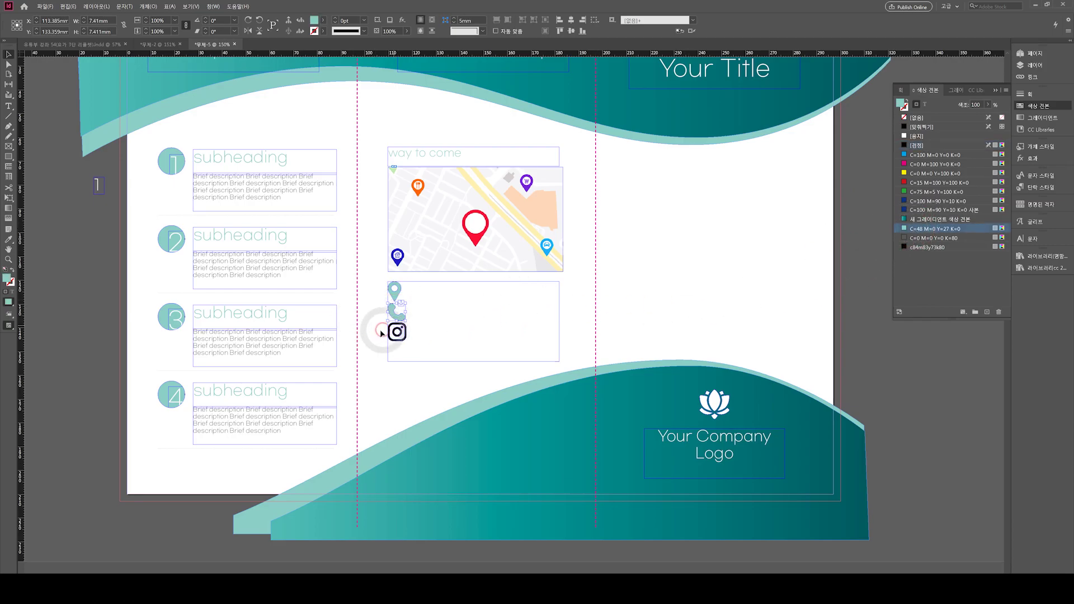
click(397, 332)
click(897, 230)
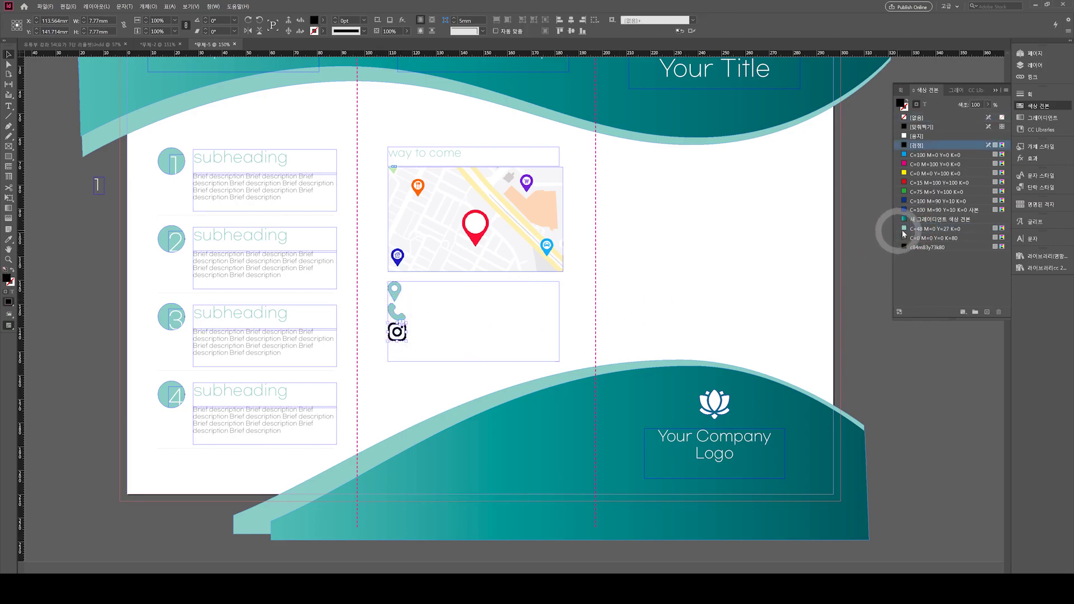
click(394, 391)
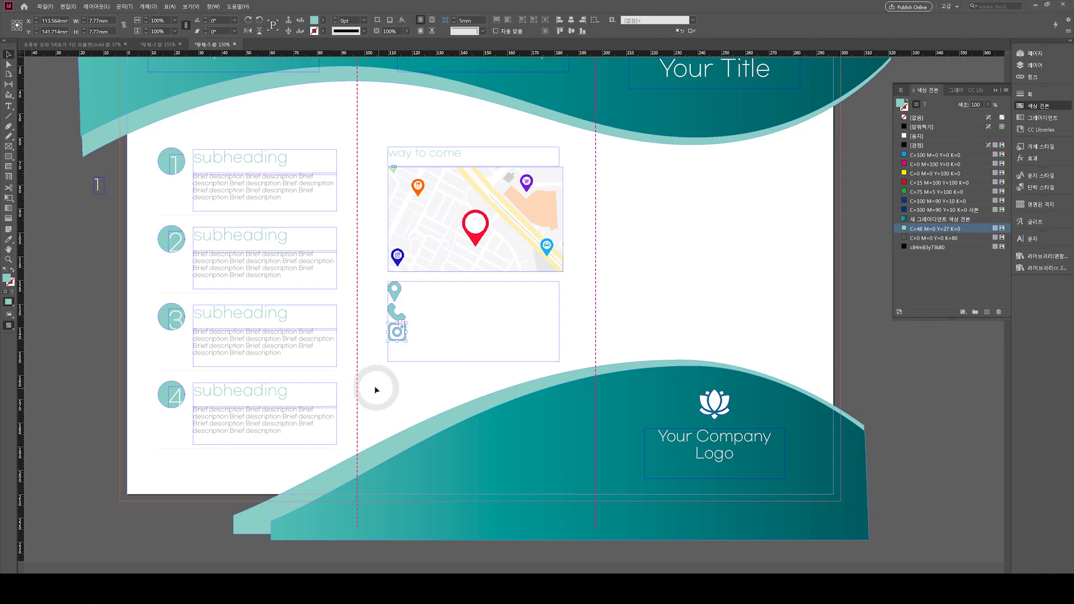
Scale the Instagram icon down to about 7 mm and shrink the telephone icon slightly.
click(406, 339)
key(ctrl+alt+comma)
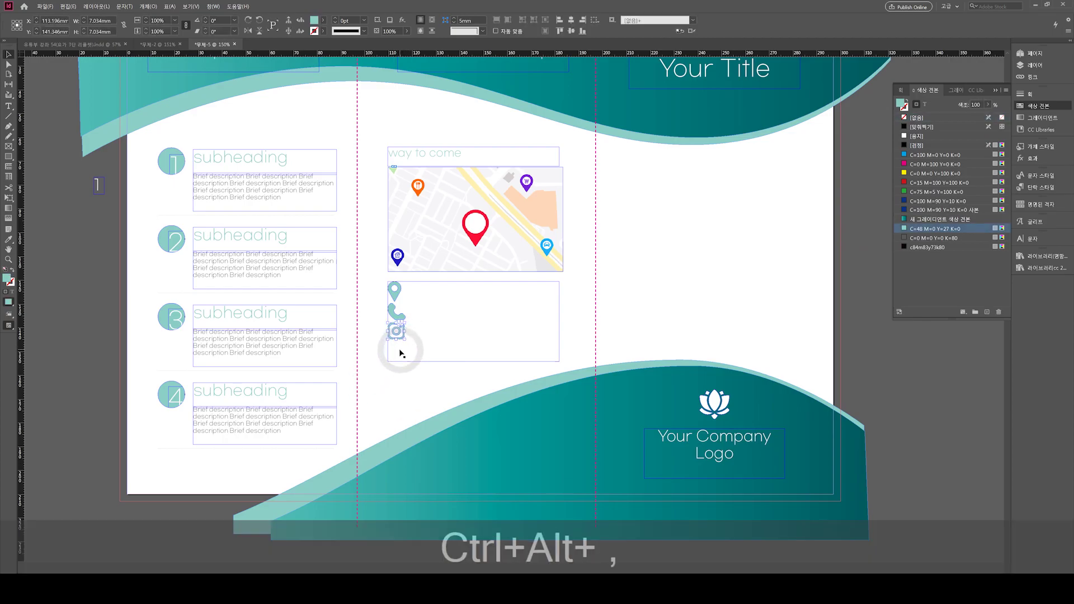
click(395, 315)
key(ctrl+alt+comma)
click(375, 388)
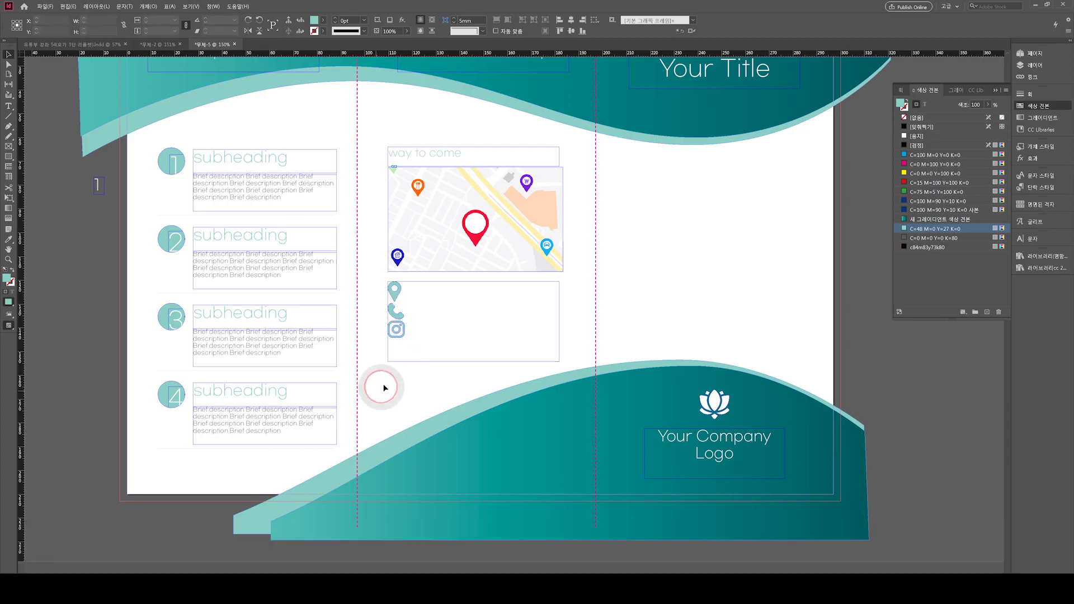
double_click(455, 311)
key(ctrl+a)
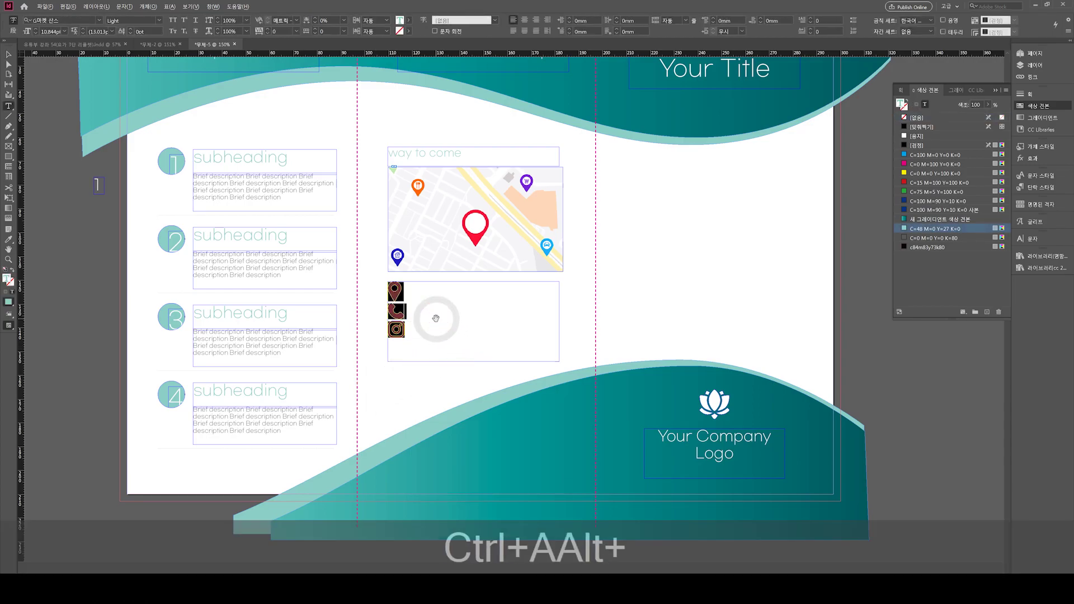
click(436, 318)
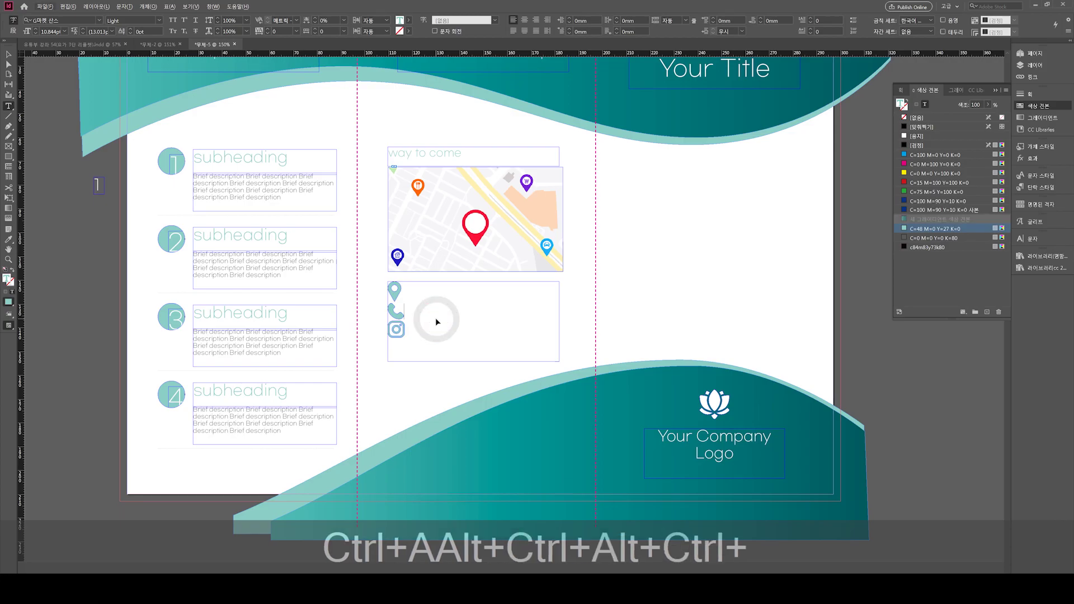
key(ctrl+a)
click(436, 318)
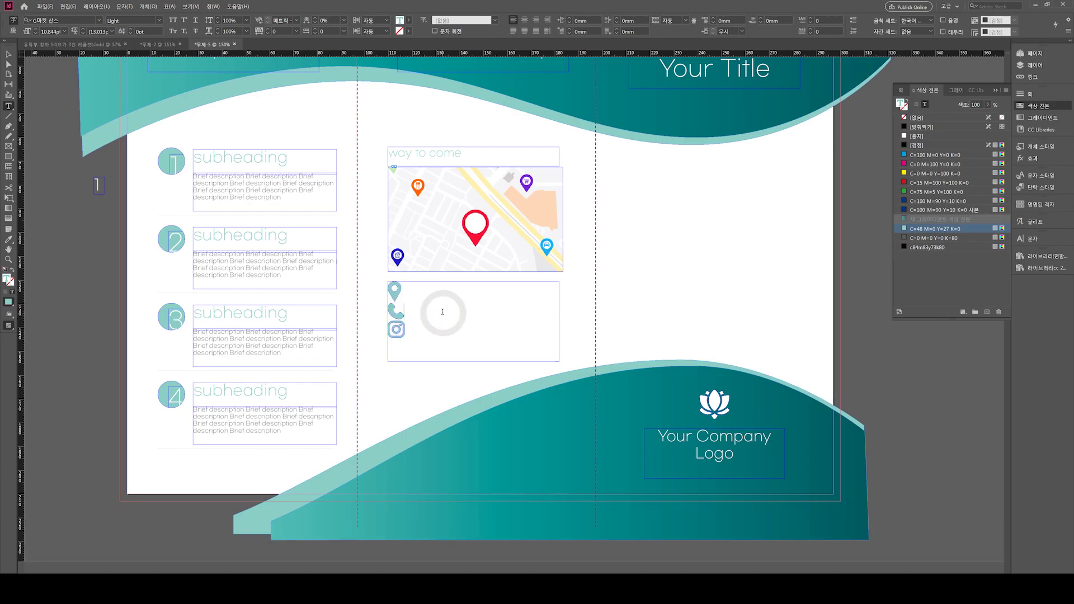
Add the text "your address" beside the location pin icon.
click(424, 293)
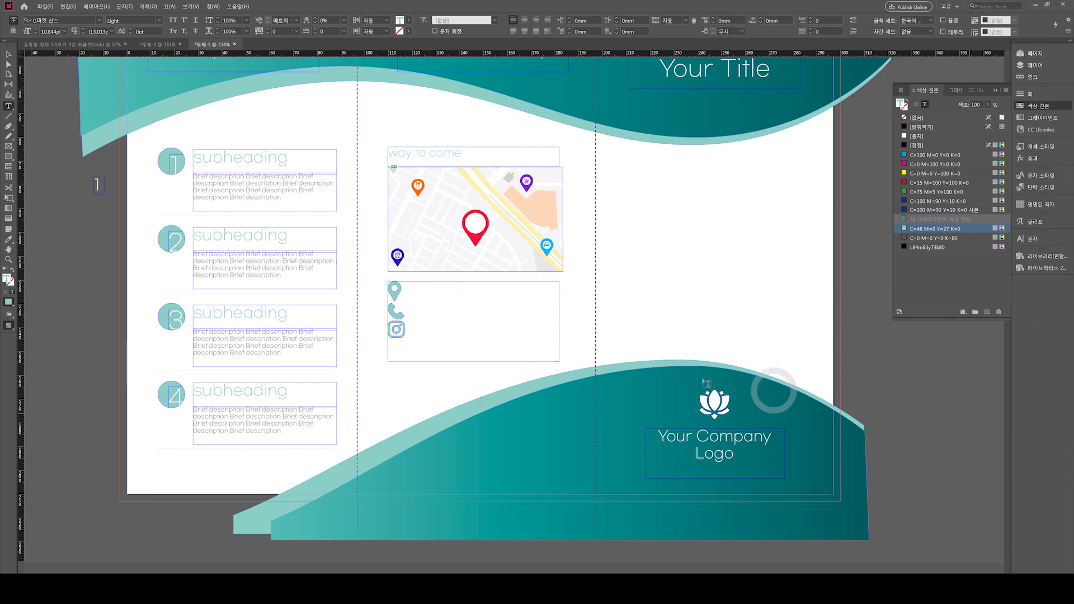
click(413, 292)
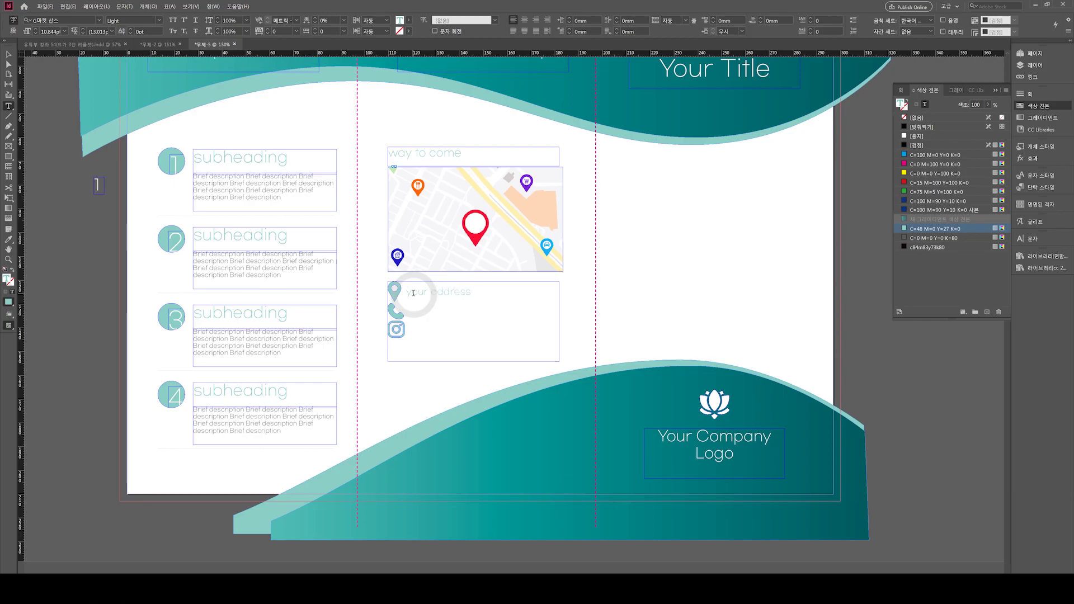
click(541, 302)
Add a placeholder phone number beside the telephone icon and a placeholder of ten zeros beside the Instagram icon.
click(413, 306)
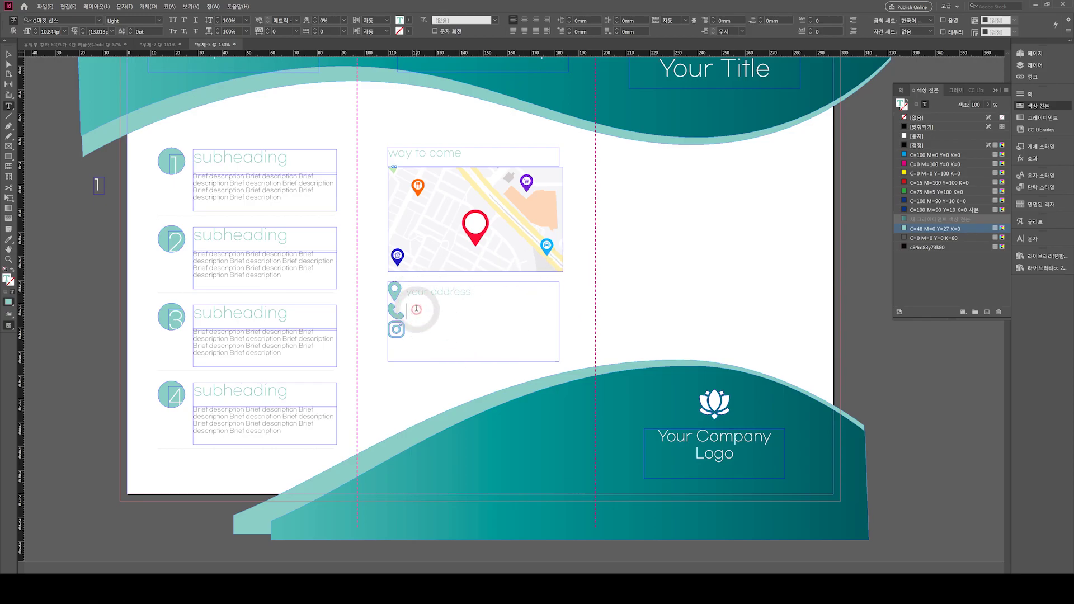
text(02_)
key(BackSpace)
text(-0000-)
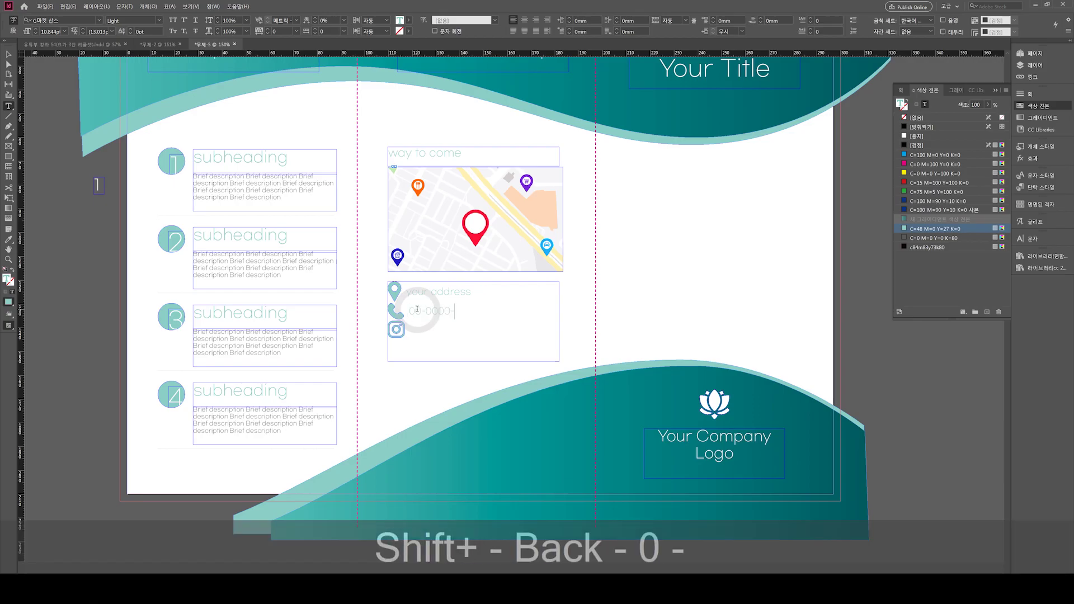
text(0000)
key(Down)
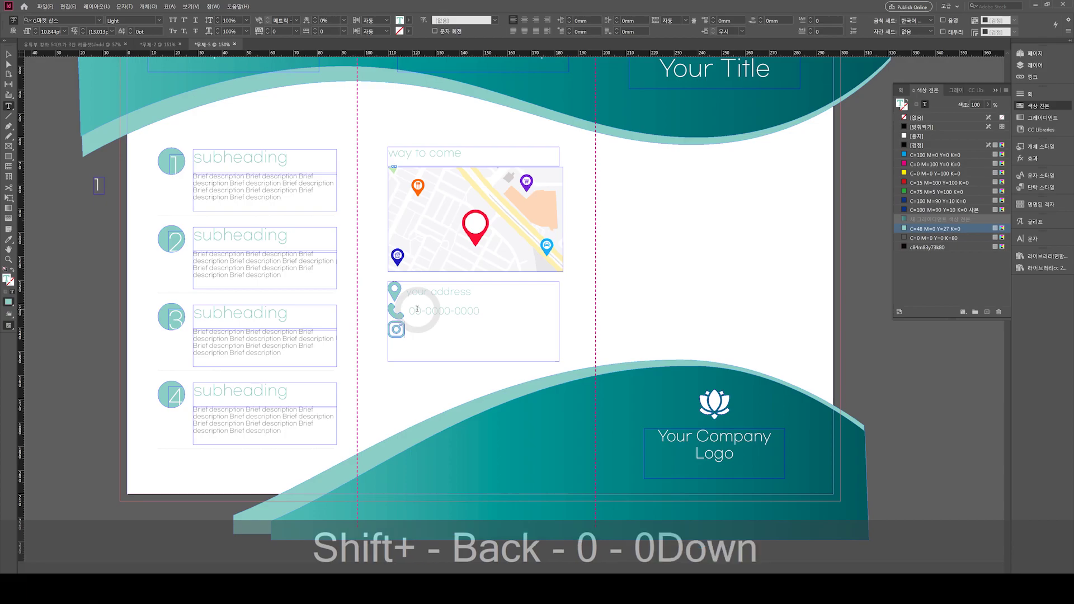
text(0000000000)
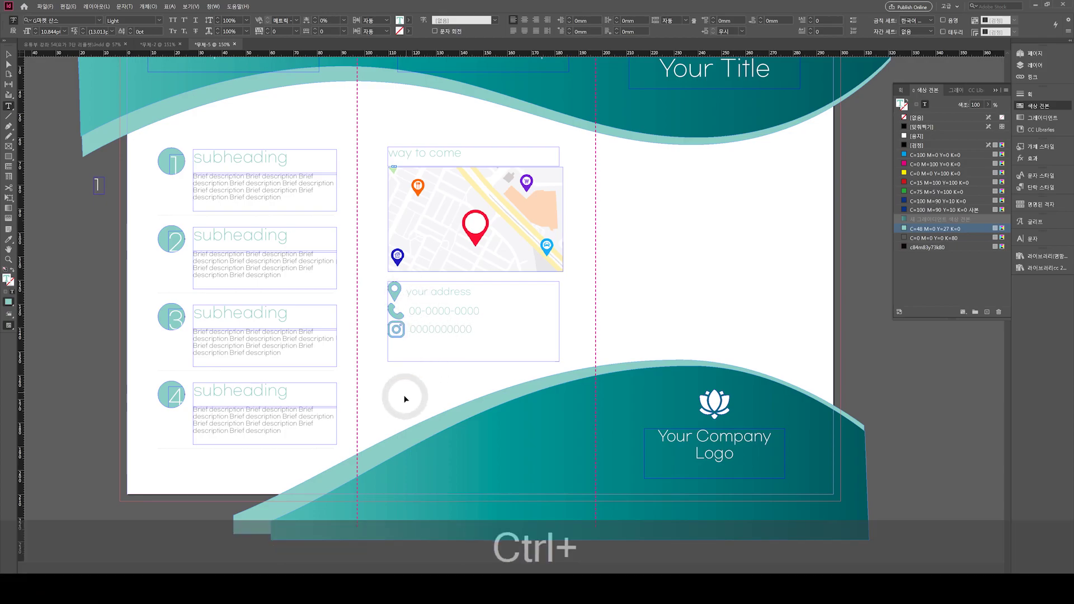
Add a left tab stop at about 9.9 mm to all three contact lines.
key(ctrl+w)
click(410, 329)
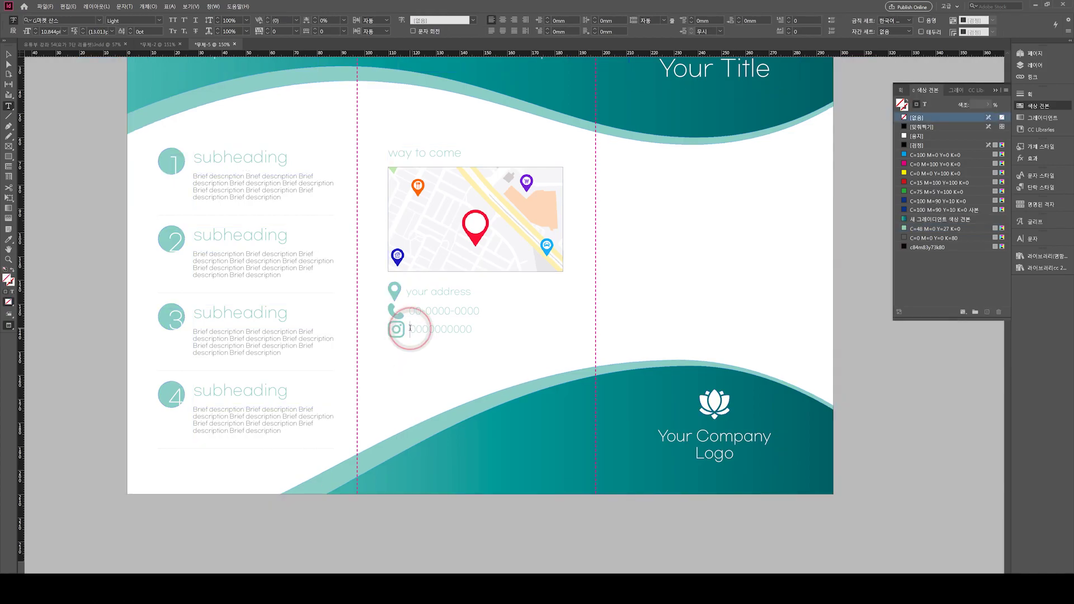
key(ctrl+a)
key(ctrl+shift+t)
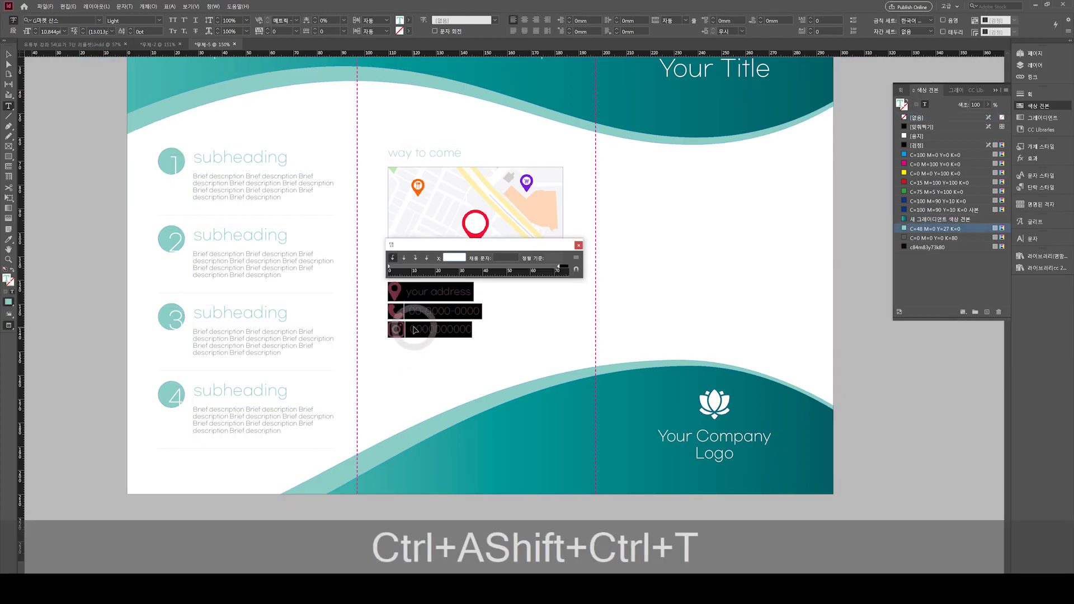
click(407, 268)
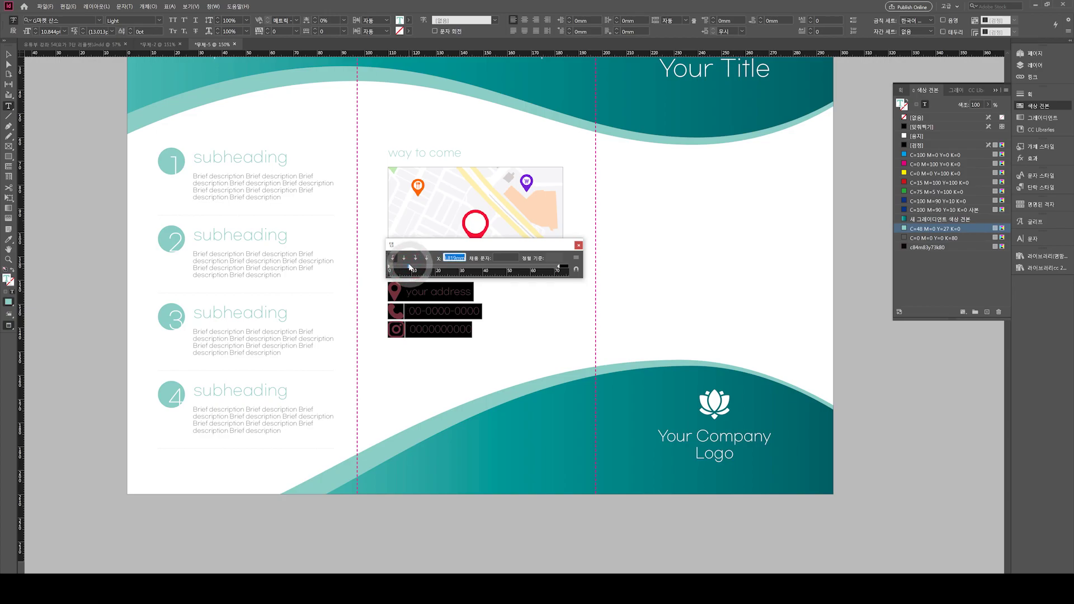
Insert a tab between the icon and the text on each of the three contact lines.
click(405, 294)
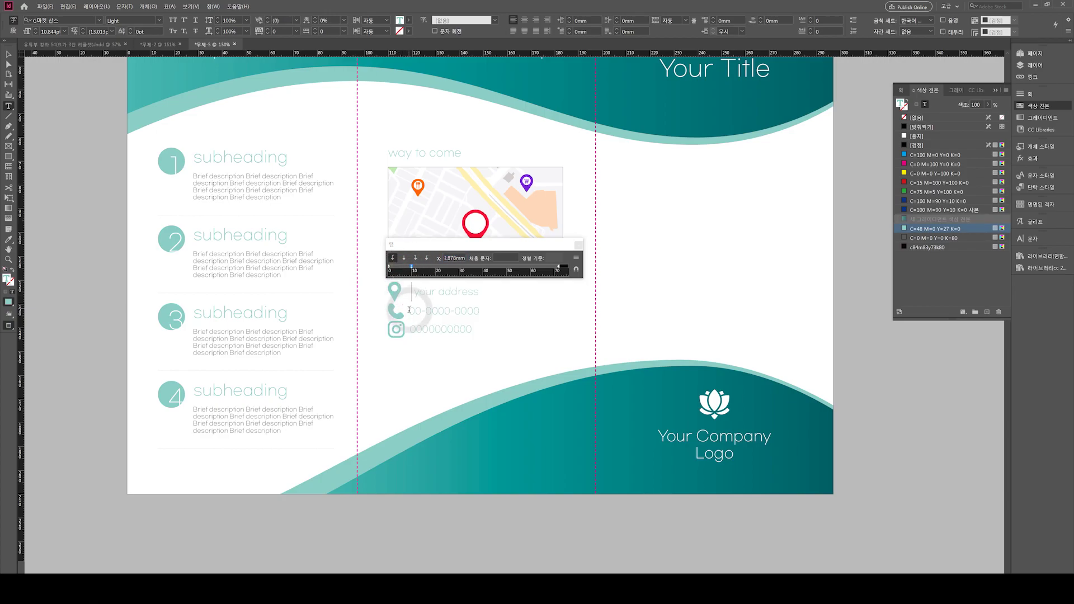
key(Tab)
click(412, 329)
key(Tab)
click(415, 294)
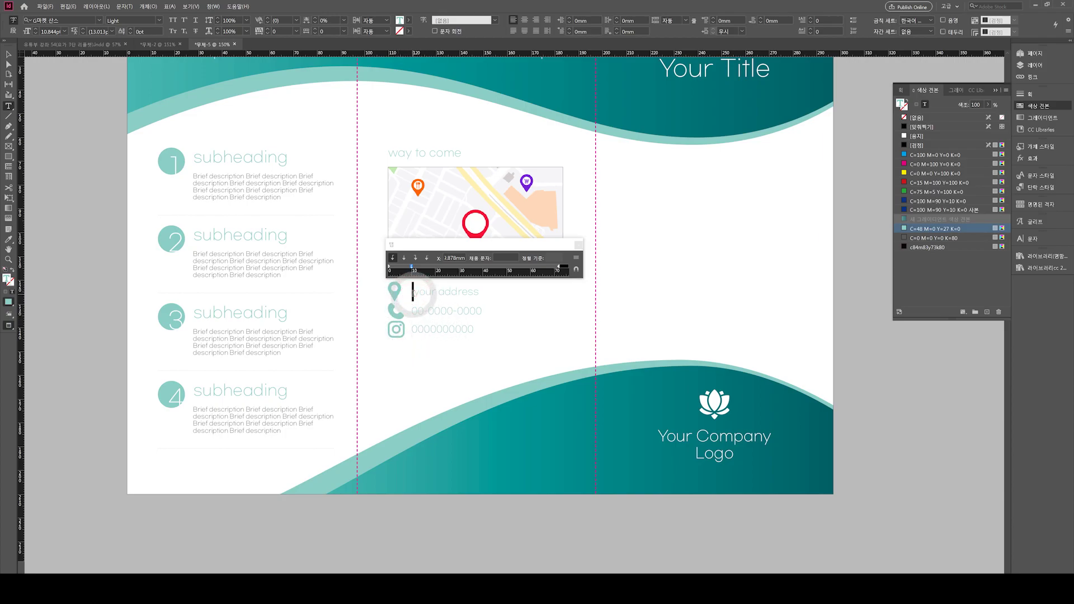
Move the tab stop of all contact lines to about 10.6 mm and return to the normal view with frame edges.
click(447, 312)
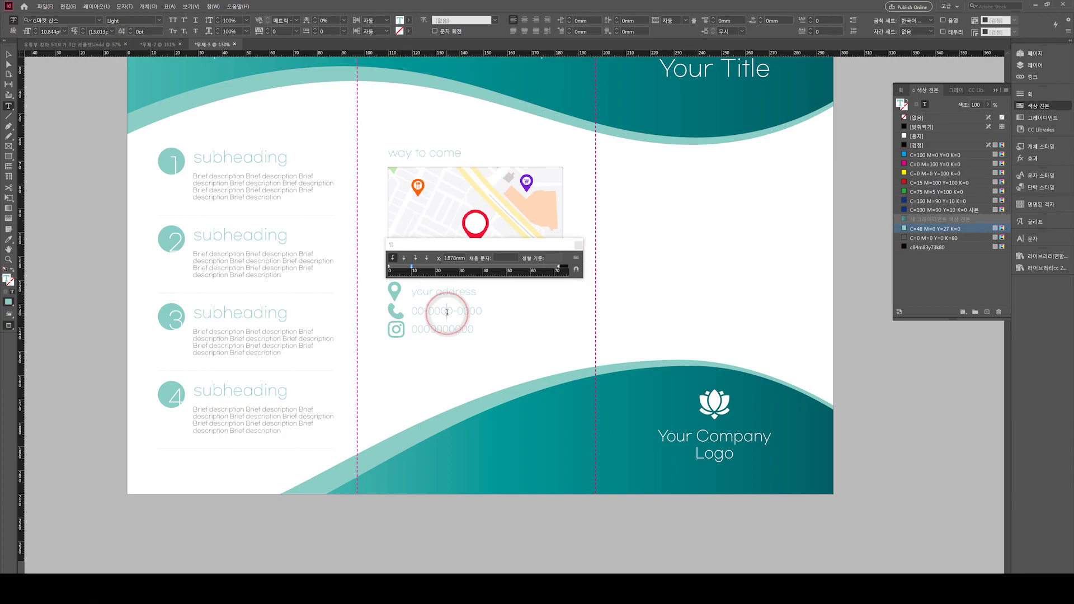
key(ctrl+a)
click(413, 267)
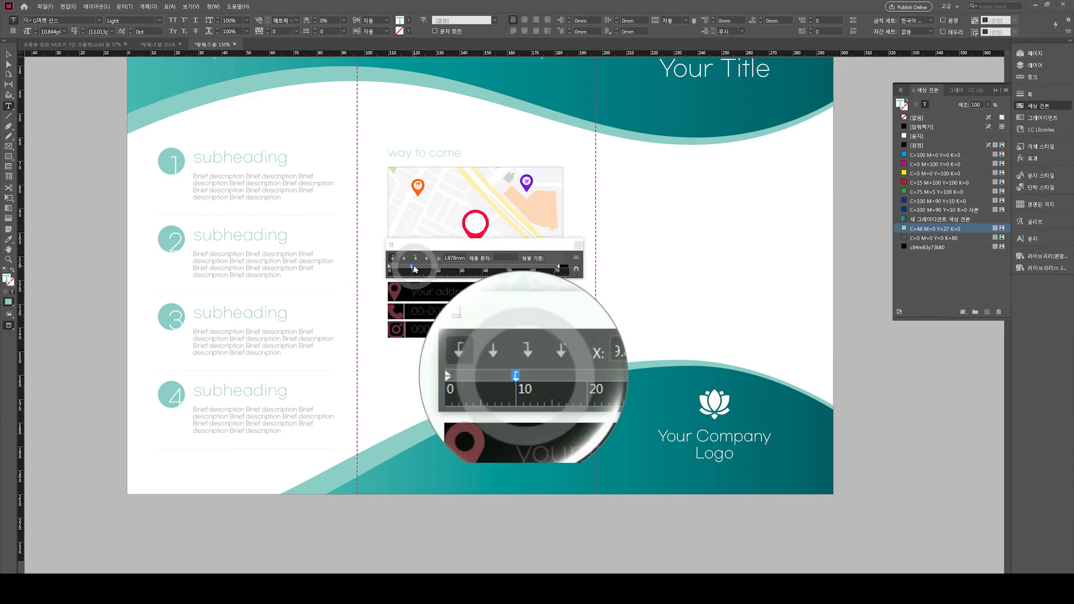
mouse_move(414, 269)
mouse_down()
mouse_move(434, 268)
mouse_move(415, 267)
mouse_up()
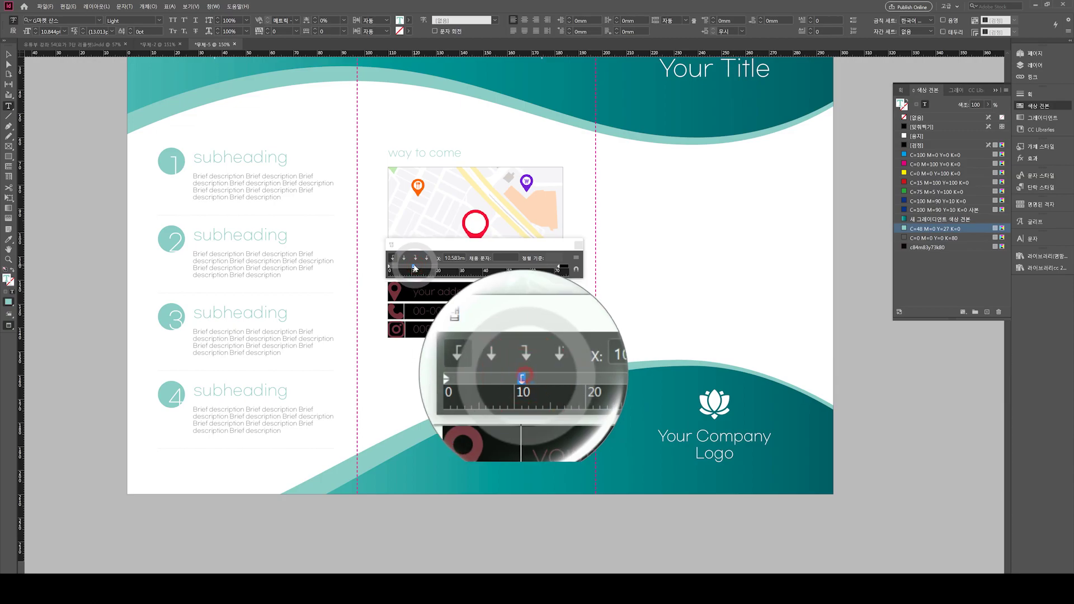
click(579, 245)
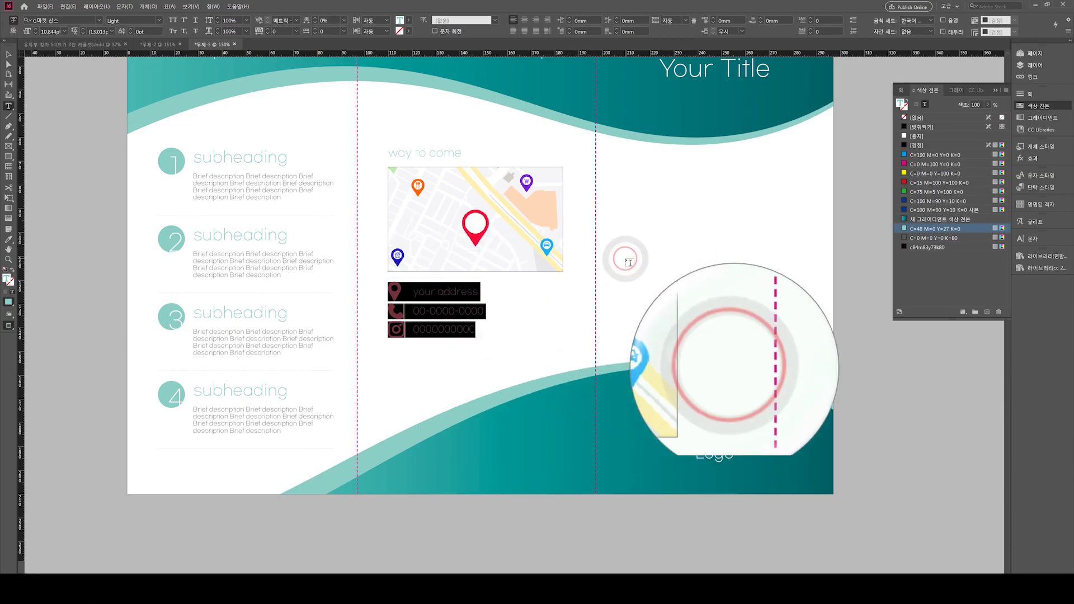
key(ctrl+v)
key(w)
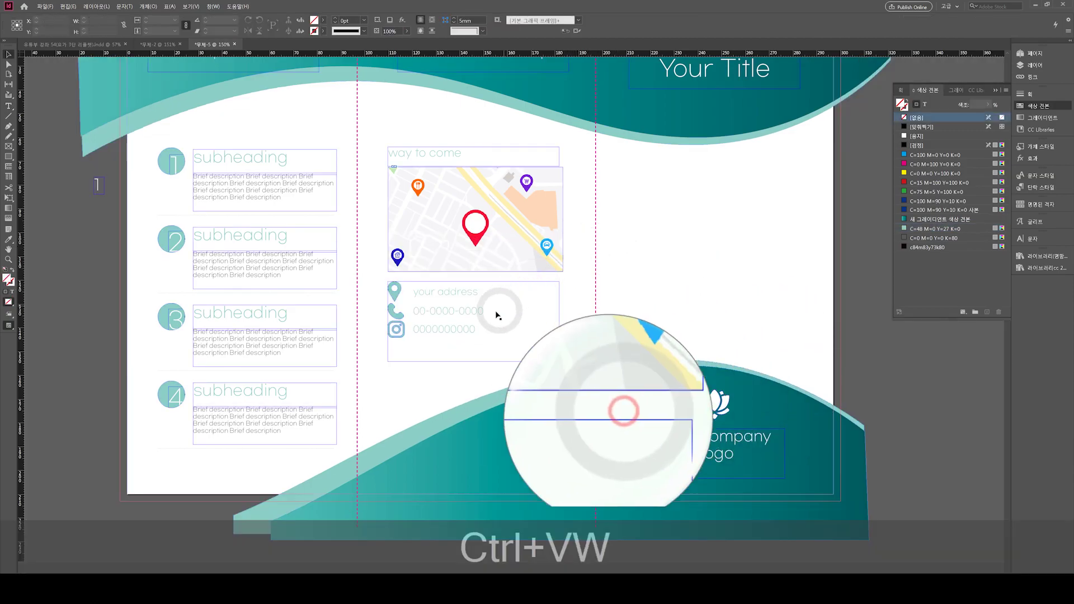
Increase the text size of the contact details frame in the middle panel to about 11.84 pt.
click(402, 330)
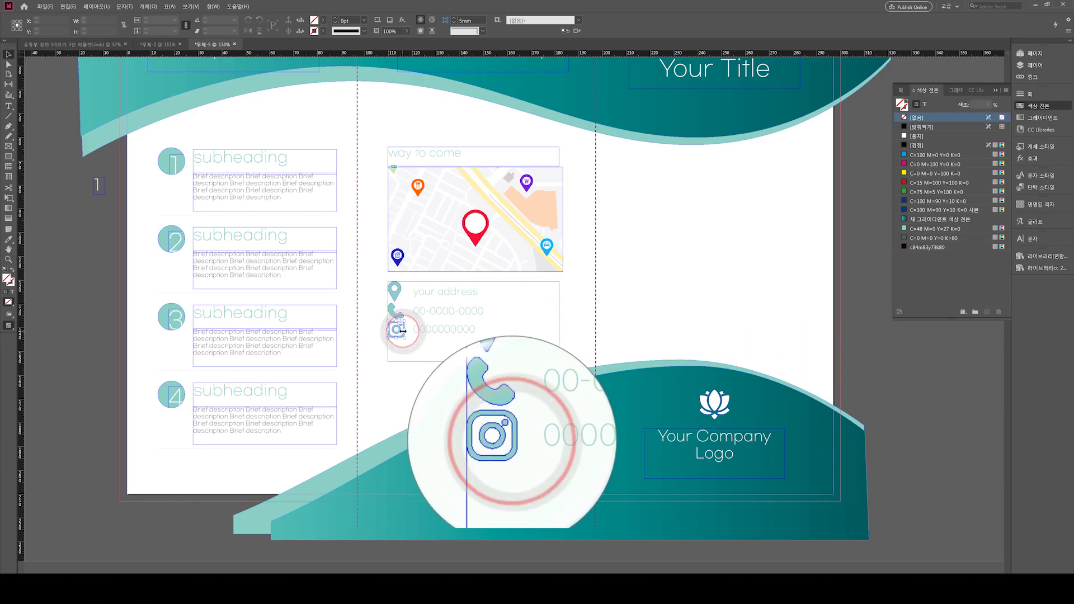
click(454, 330)
key(ctrl+shift+period)
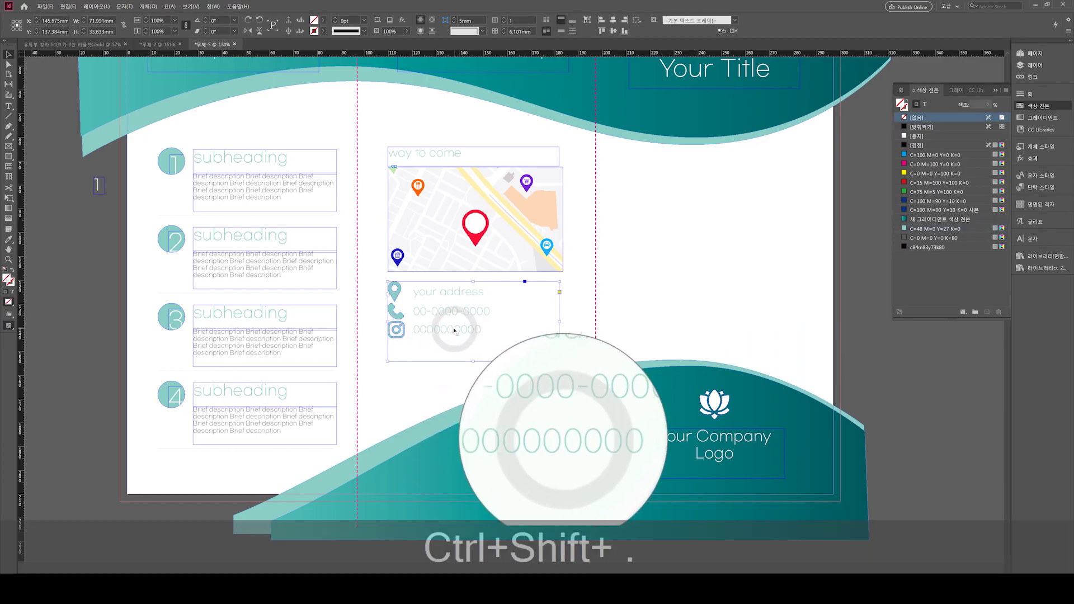
key(t)
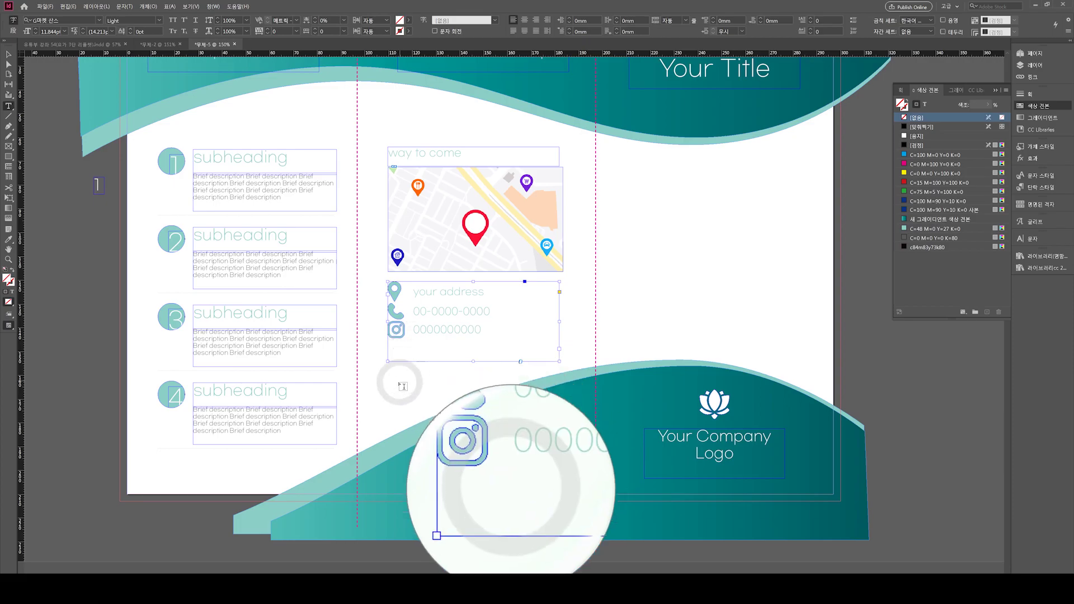
key(ctrl+v)
key(w)
key(t)
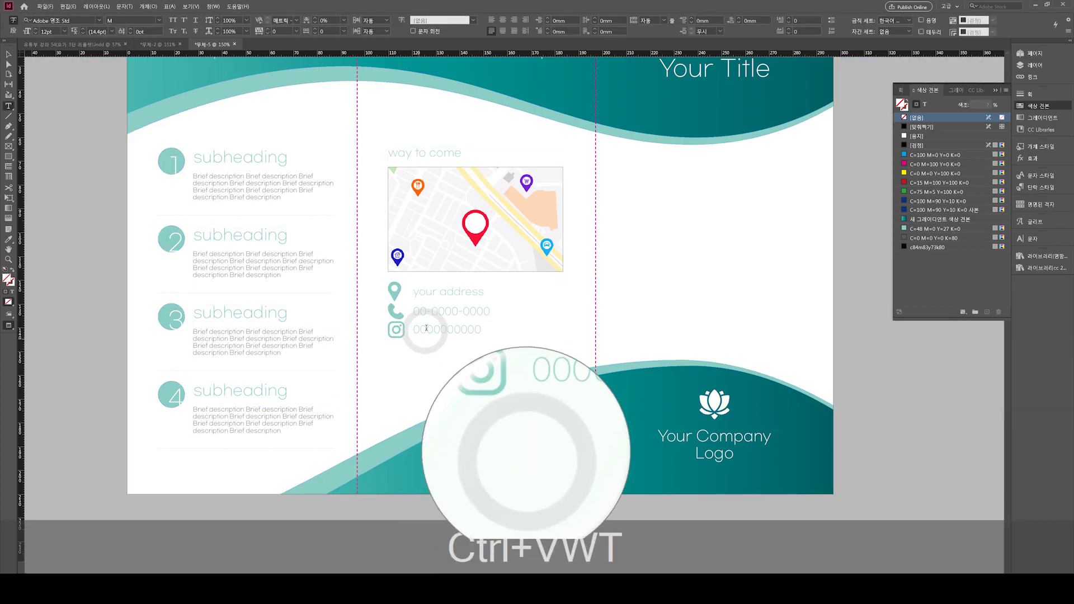
Widen the leading of the three contact lines to about 31.2 pt and fit the page in preview.
key(ctrl+a)
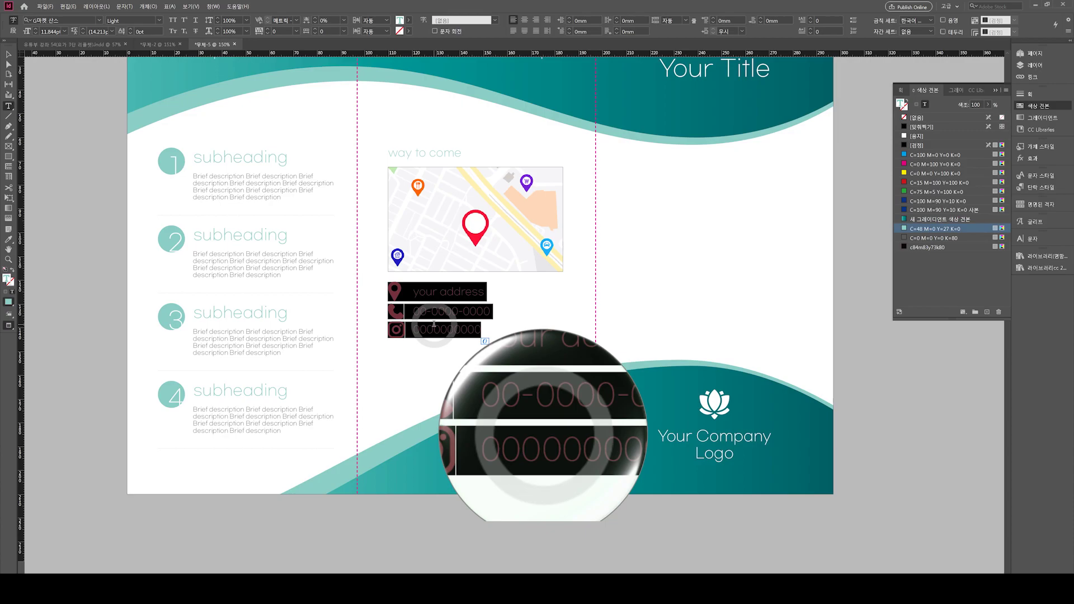
key(ctrl+a)
key(ctrl+a)
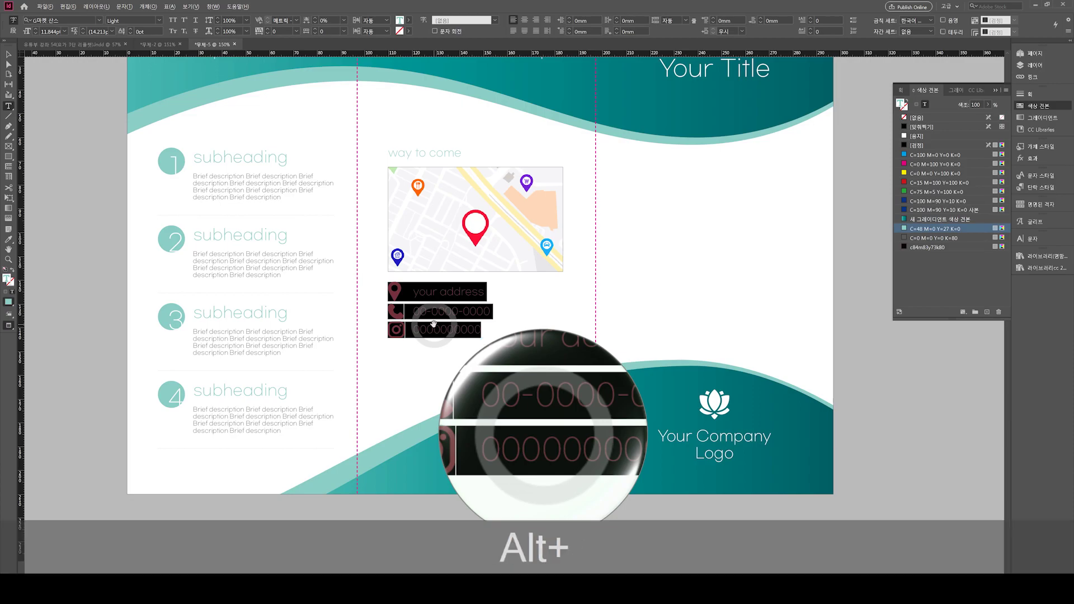
key(alt+Down)
key(alt+Down)
key(alt+Down)
key(alt+Down)
key(alt+Down)
key(alt+Down)
key(alt+Down)
key(alt+Down)
key(alt+Down)
key(alt+Down)
key(alt+Down)
key(alt+Down)
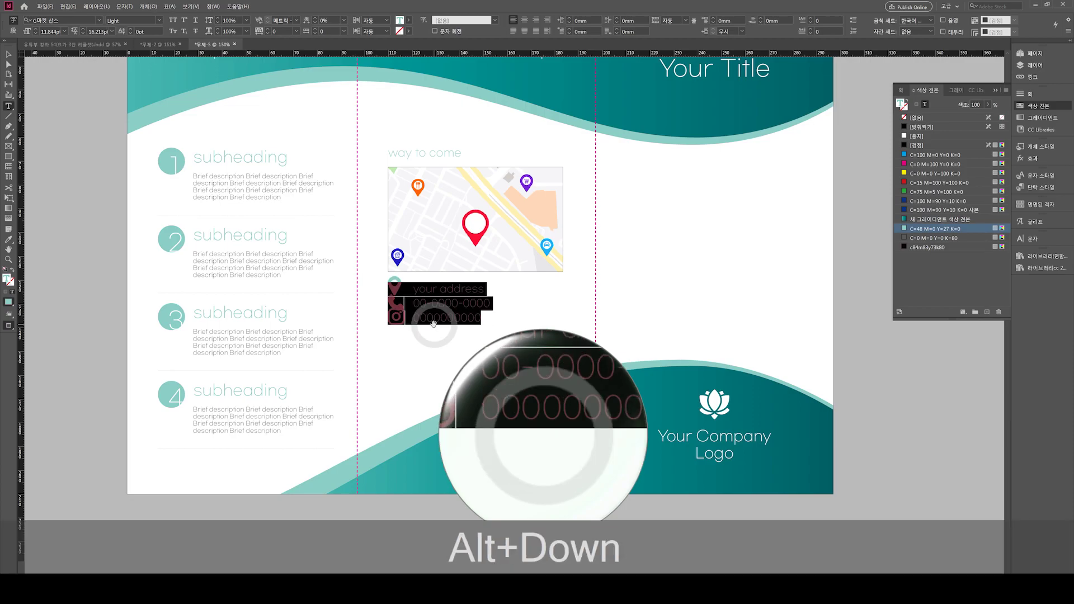
key(alt+Down)
key(alt+Down)
key(alt+Down)
key(alt+Down)
key(alt+Down)
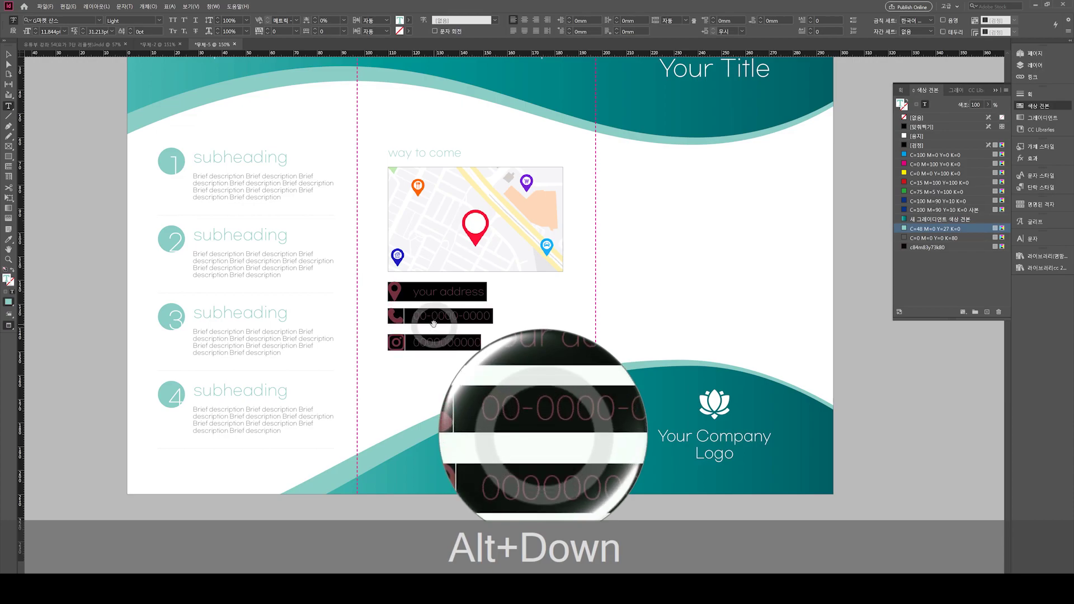
ctrl+click(370, 338)
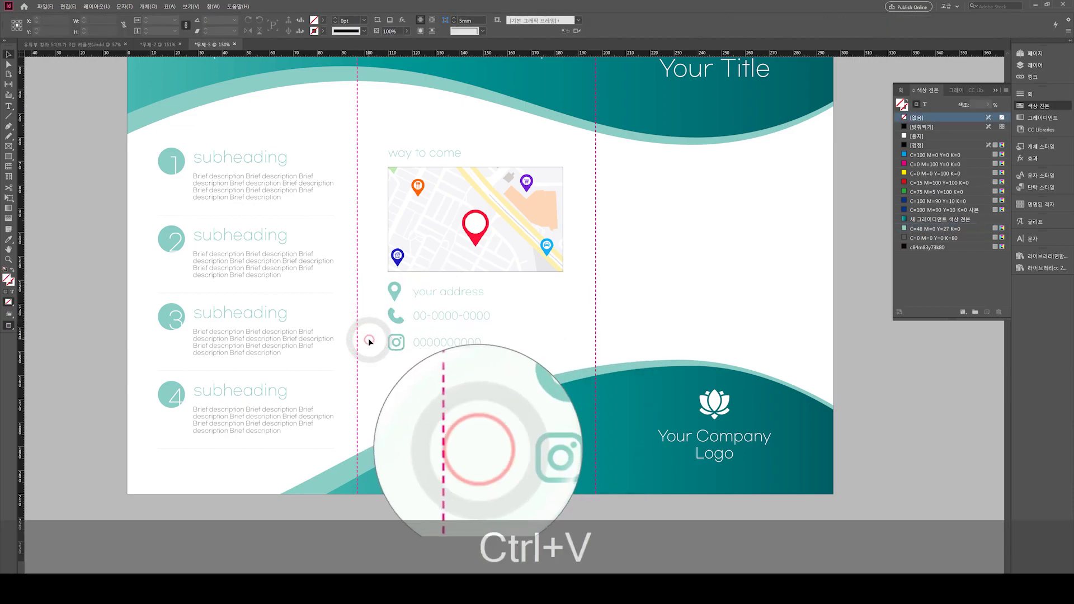
key(w)
key(ctrl+shift+alt+0)
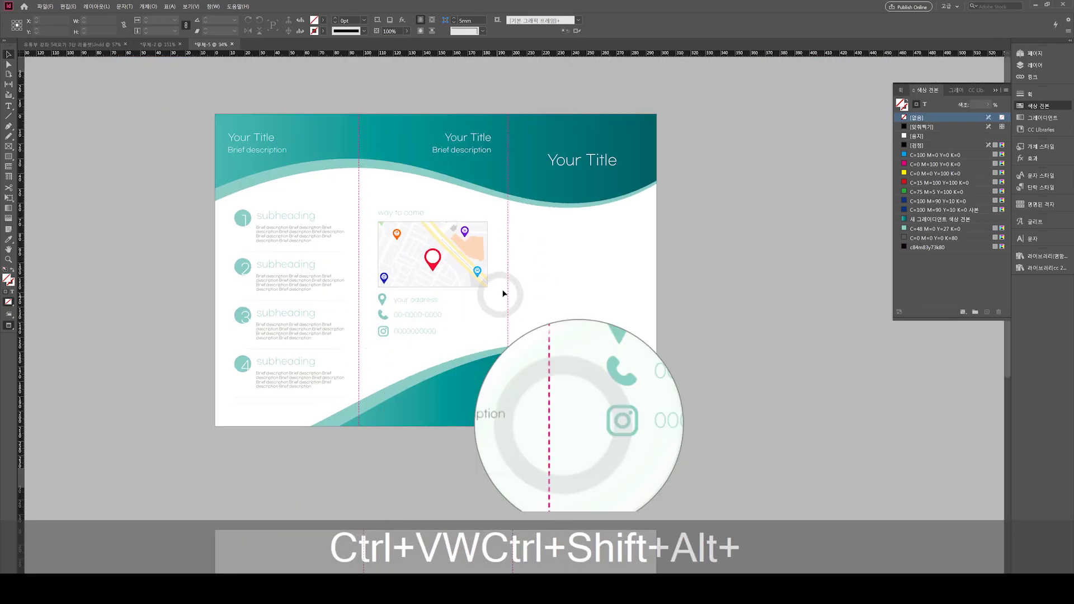
Set the "way to come" heading above the map to Bold.
click(423, 214)
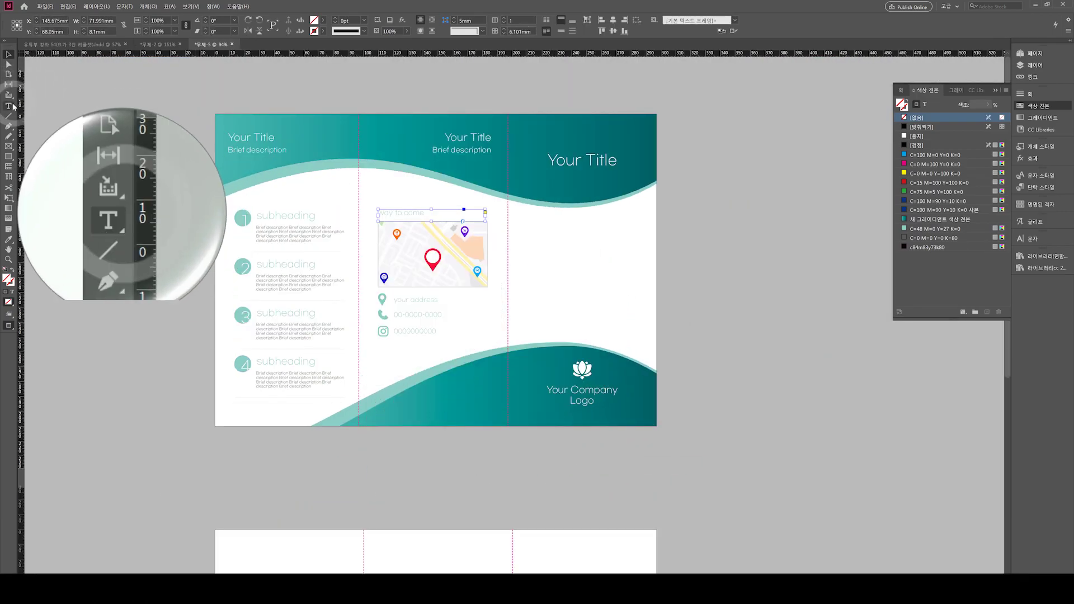
click(12, 106)
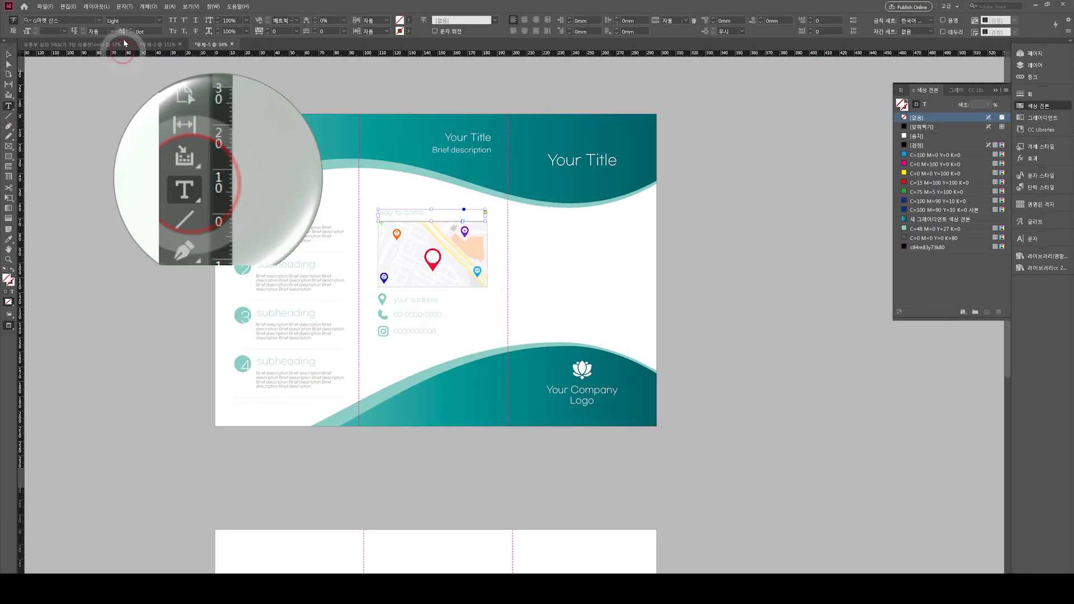
click(159, 21)
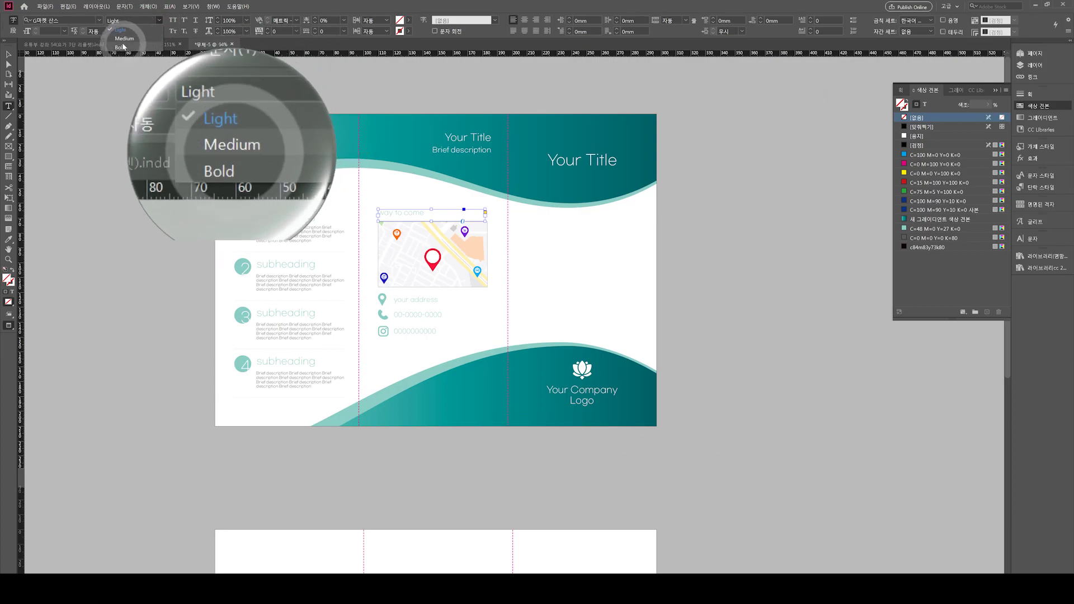
click(123, 47)
ctrl+click(375, 188)
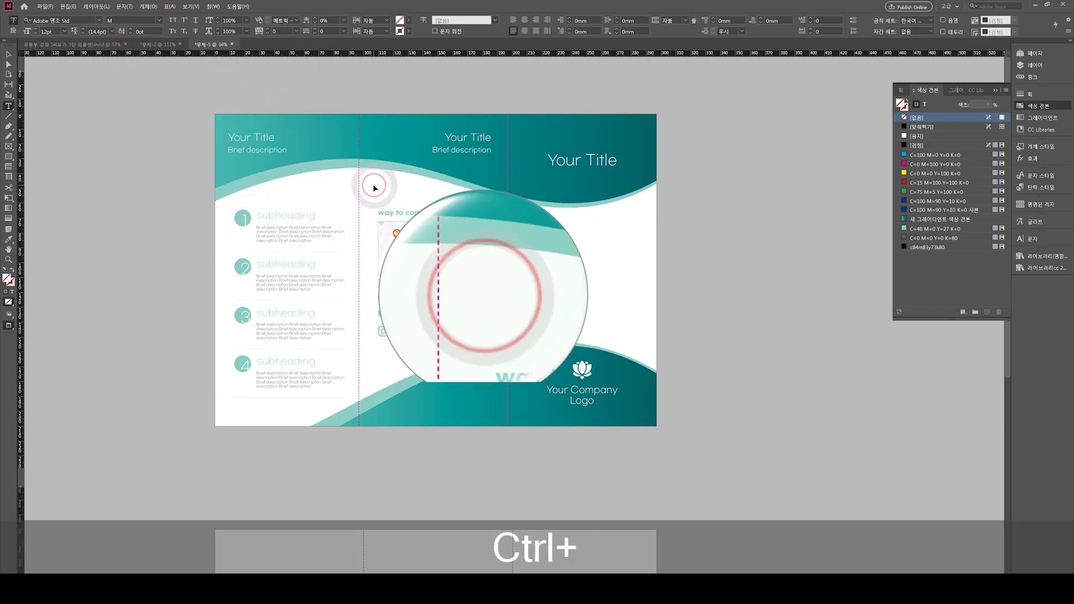
key(ctrl+v)
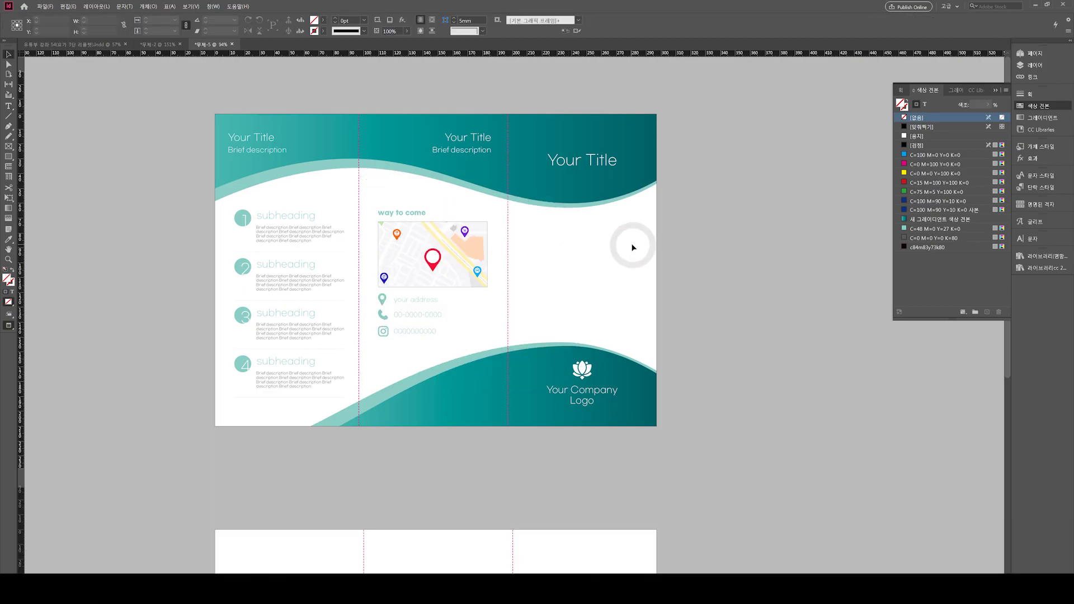
Add an empty picture frame about 103 × 137 mm between the waves of the cover panel and send it to the back.
drag(704, 263, 619, 267)
key(w)
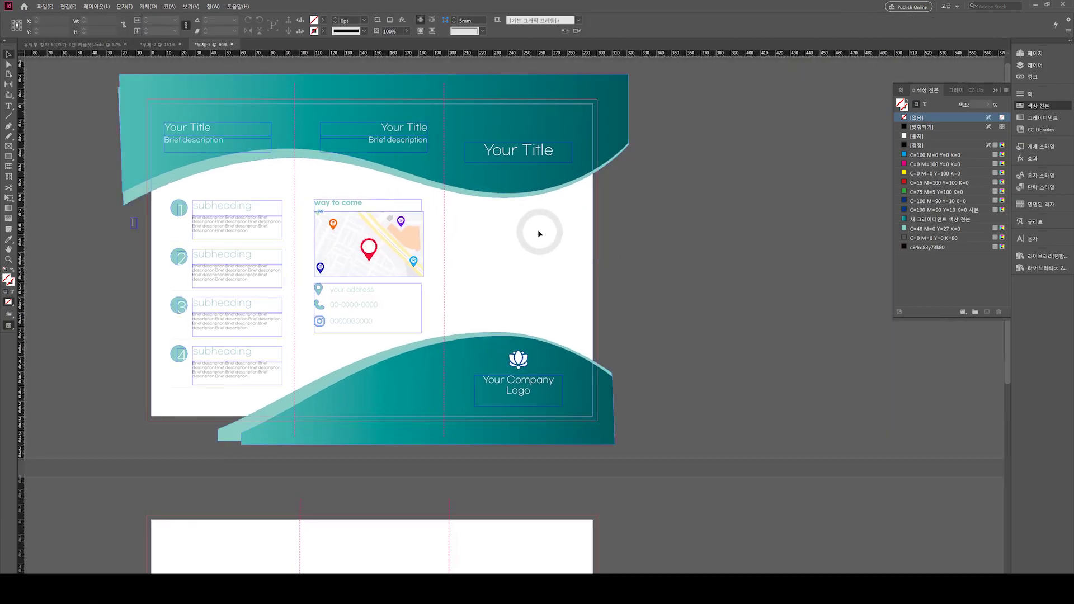
drag(443, 174, 597, 367)
drag(520, 173, 520, 162)
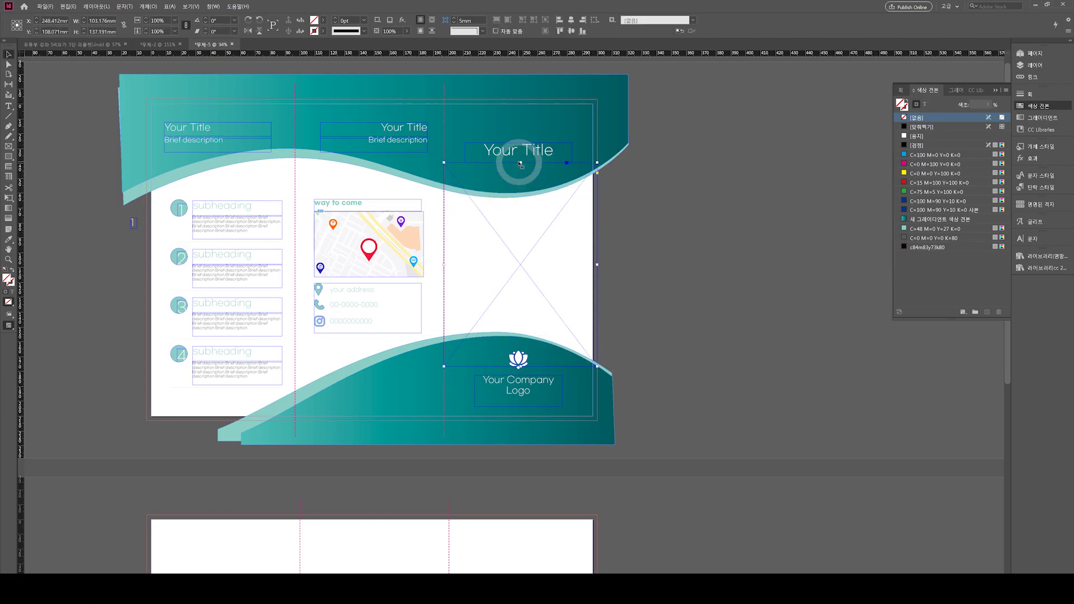
key(ctrl+shift+bracketleft)
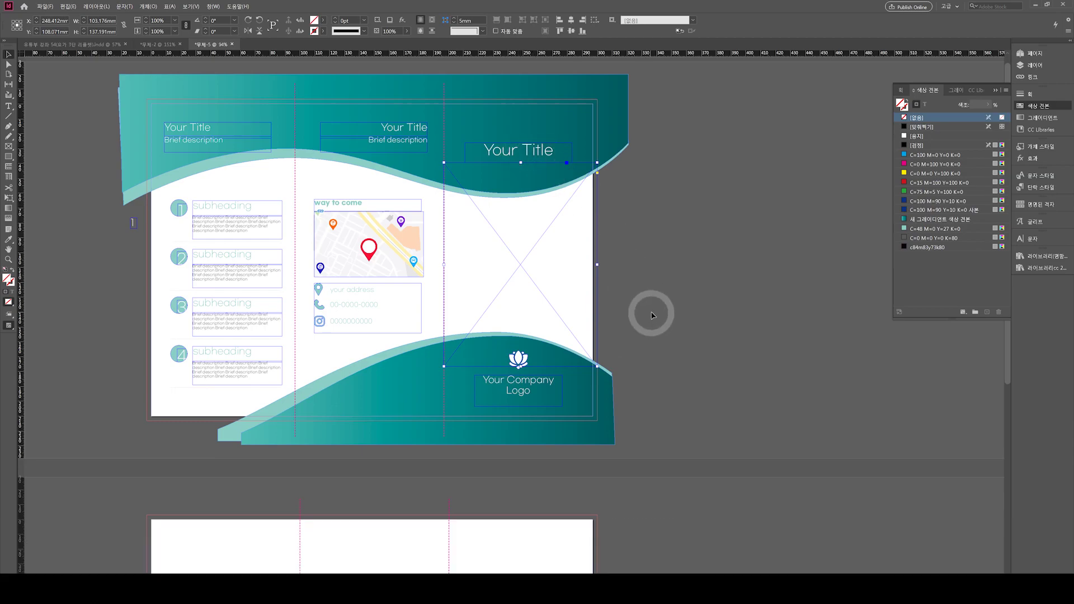
click(671, 293)
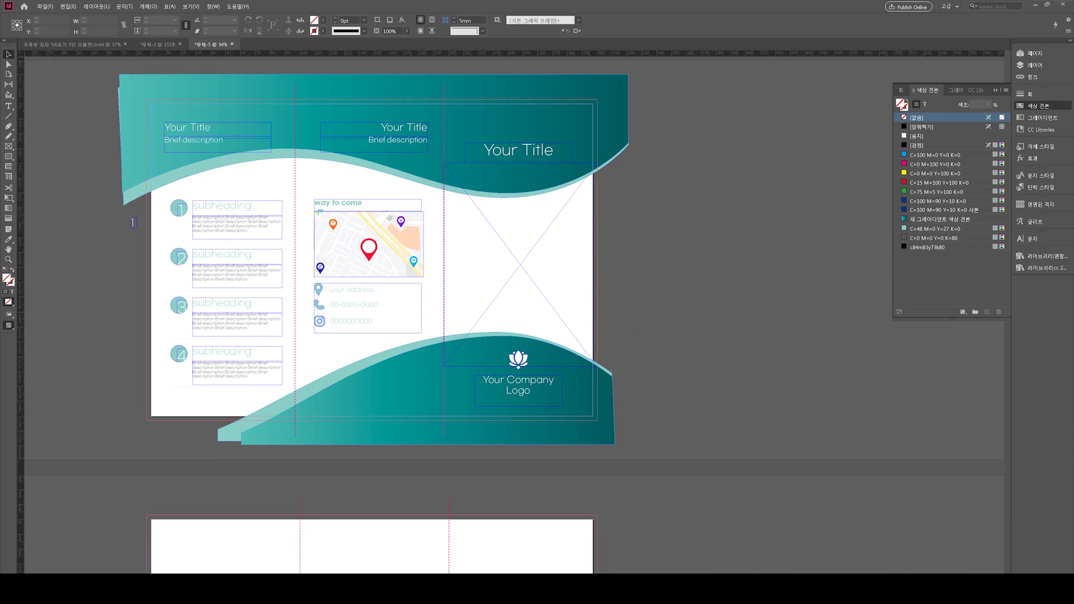
Place the yoga photo in the cover panel's empty frame and fit it proportionally.
drag(583, 279, 520, 284)
click(686, 287)
key(a)
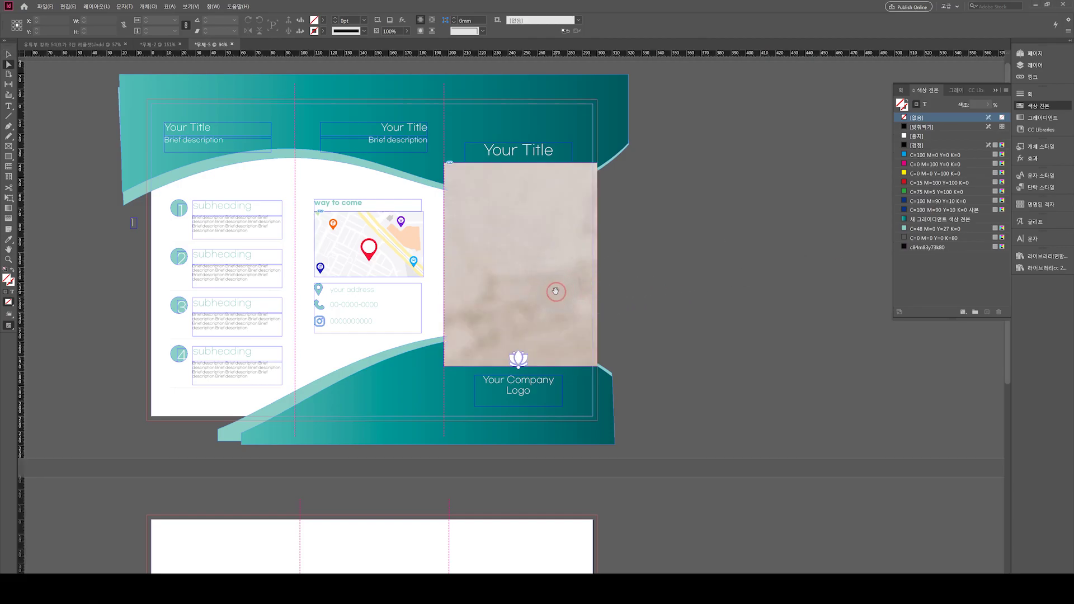
click(556, 292)
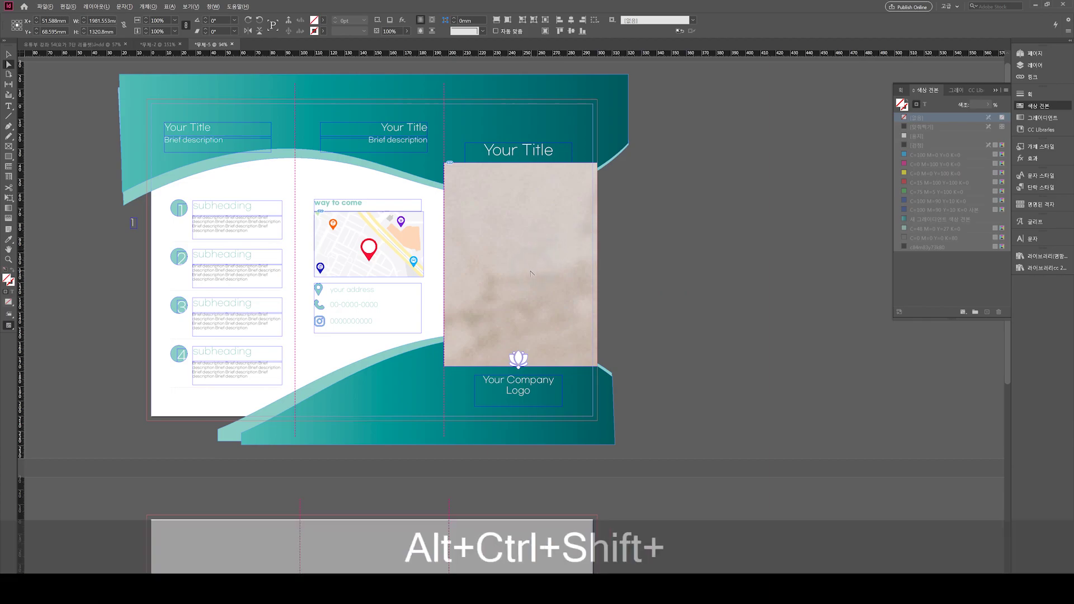
key(ctrl+alt+shift+e)
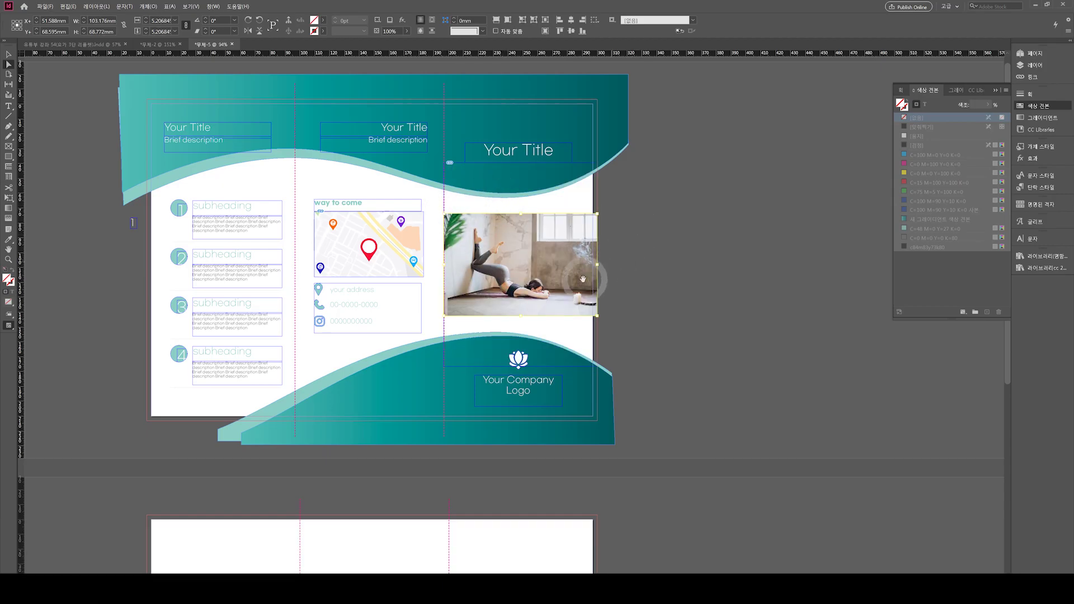
click(696, 312)
key(w)
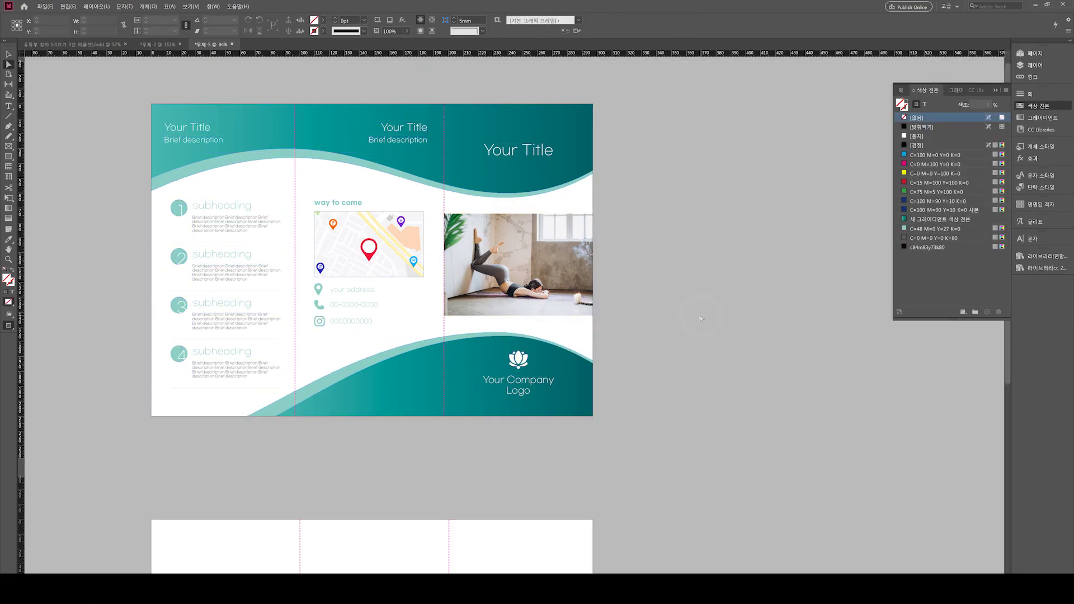
Enlarge the yoga photo within its frame to about 207 × 138 mm so it fills the frame.
click(540, 282)
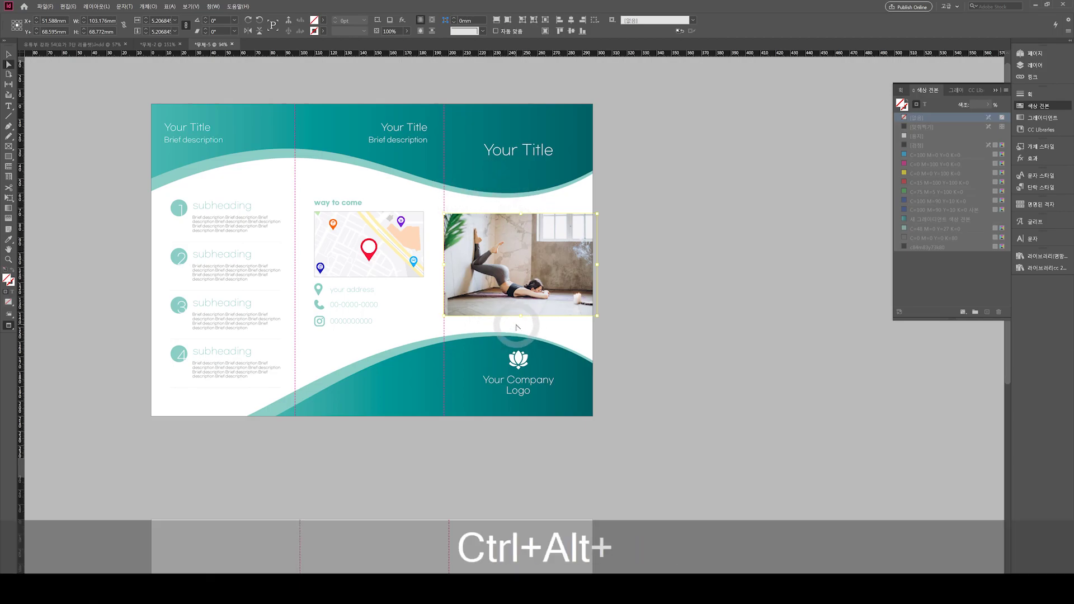
key(ctrl+alt+period)
key(ctrl+alt+period)
key(ctrl+alt+period)
key(ctrl+alt+period)
key(ctrl+alt+period)
key(ctrl+alt+period)
key(ctrl+alt+period)
key(ctrl+alt+period)
key(ctrl+alt+period)
key(ctrl+alt+period)
key(ctrl+alt+period)
key(ctrl+alt+period)
key(ctrl+alt+period)
key(ctrl+alt+period)
key(ctrl+alt+period)
key(ctrl+alt+period)
key(ctrl+alt+period)
key(ctrl+alt+period)
key(ctrl+alt+period)
key(ctrl+alt+period)
key(ctrl+alt+period)
key(ctrl+alt+period)
key(ctrl+alt+period)
key(ctrl+alt+period)
key(ctrl+alt+period)
key(ctrl+alt+period)
key(ctrl+alt+period)
key(ctrl+alt+period)
key(ctrl+alt+period)
key(ctrl+alt+period)
key(ctrl+alt+period)
key(ctrl+alt+period)
key(ctrl+alt+period)
key(ctrl+alt+period)
key(ctrl+alt+period)
key(ctrl+alt+period)
key(ctrl+alt+period)
key(ctrl+alt+period)
key(ctrl+alt+period)
key(ctrl+alt+period)
key(ctrl+alt+period)
key(ctrl+alt+period)
key(ctrl+alt+period)
key(ctrl+alt+period)
key(ctrl+alt+period)
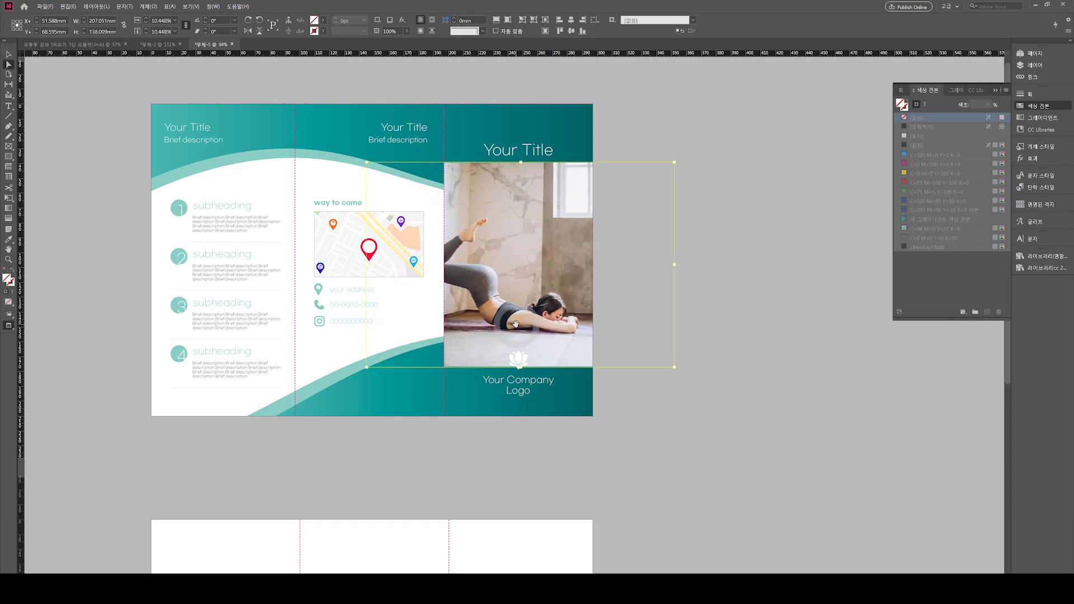
Unlock the 배경 layer, move the photo frame onto it, and send the frame behind the teal waves.
key(v)
key(w)
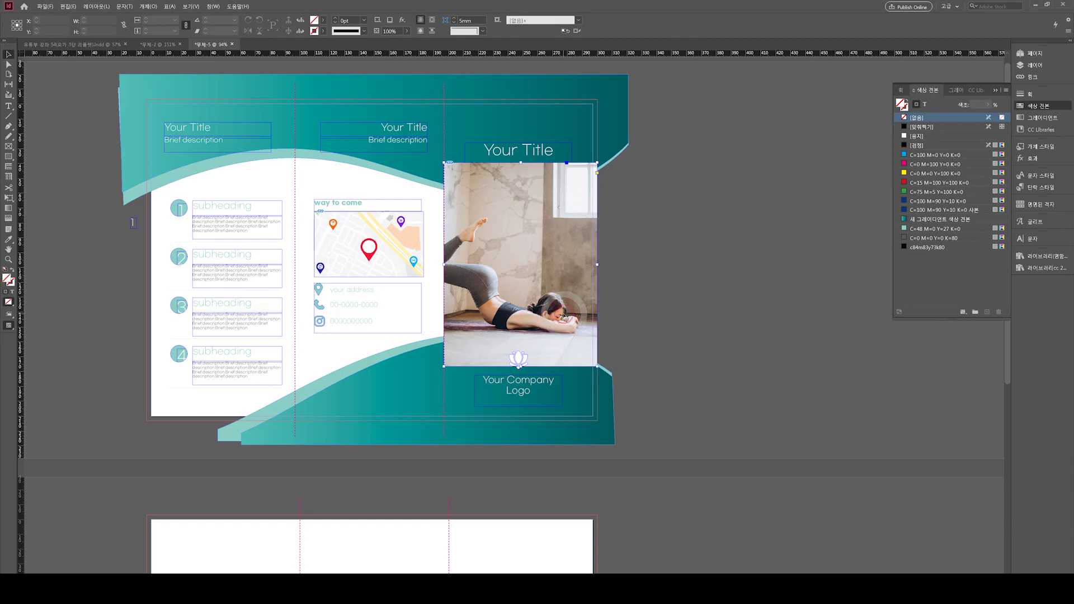
click(1033, 65)
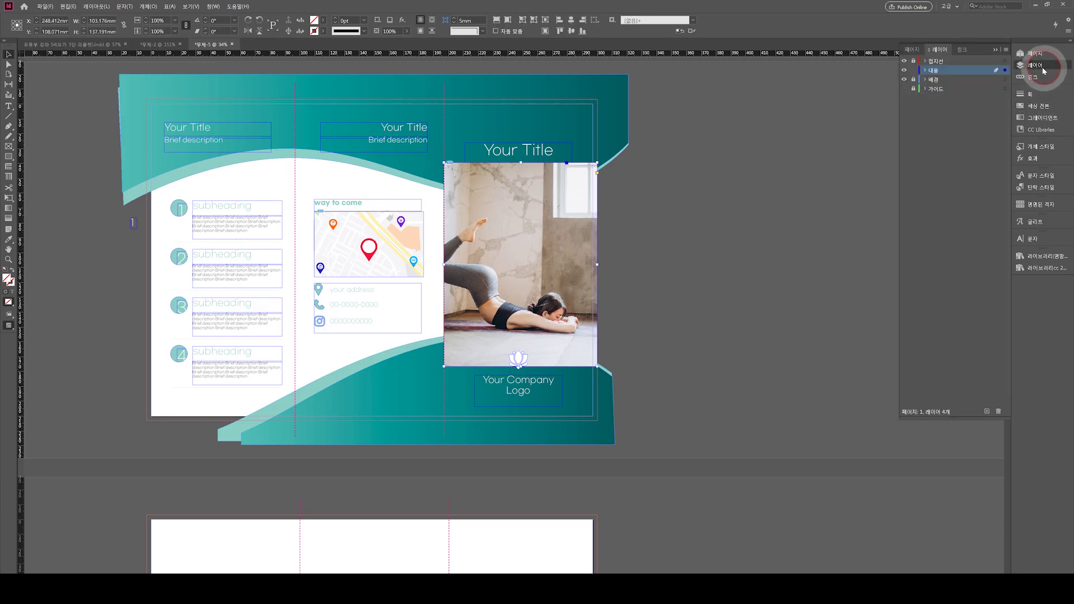
click(916, 82)
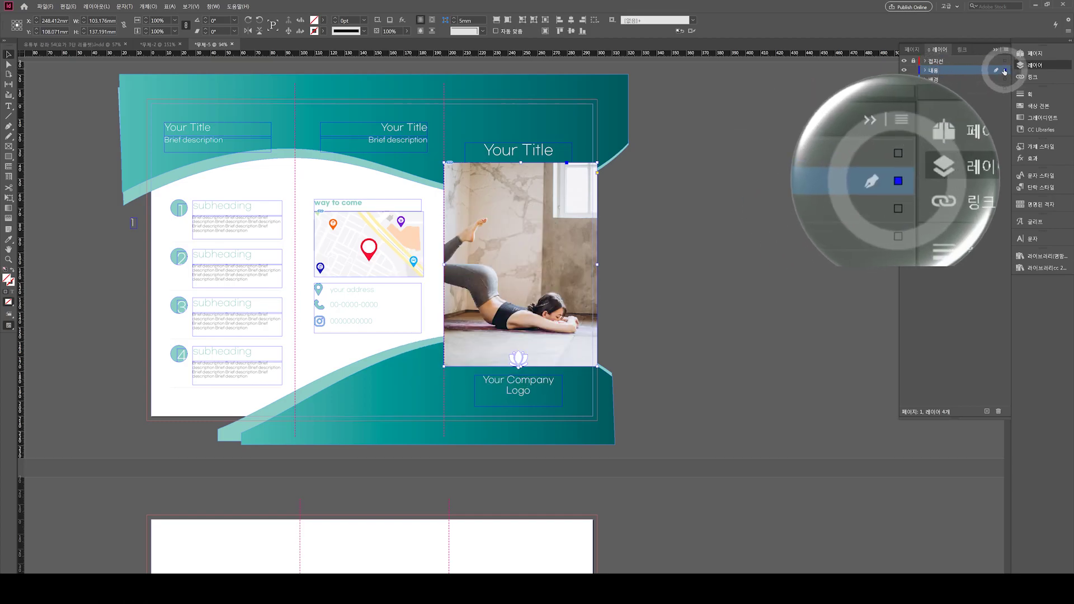
drag(1004, 77, 1005, 80)
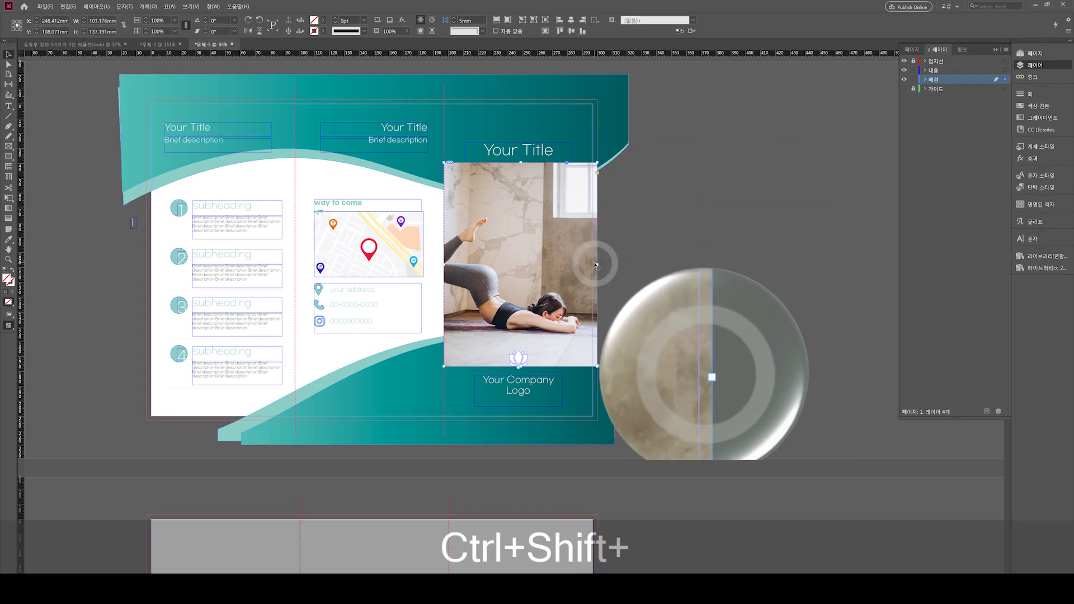
key(ctrl+shift+bracketleft)
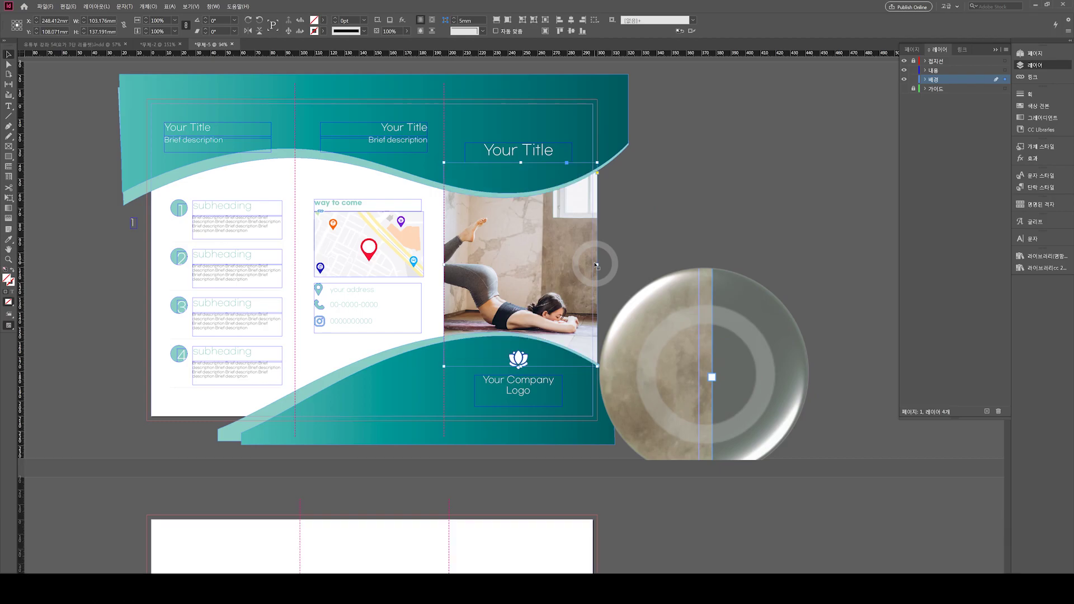
click(720, 247)
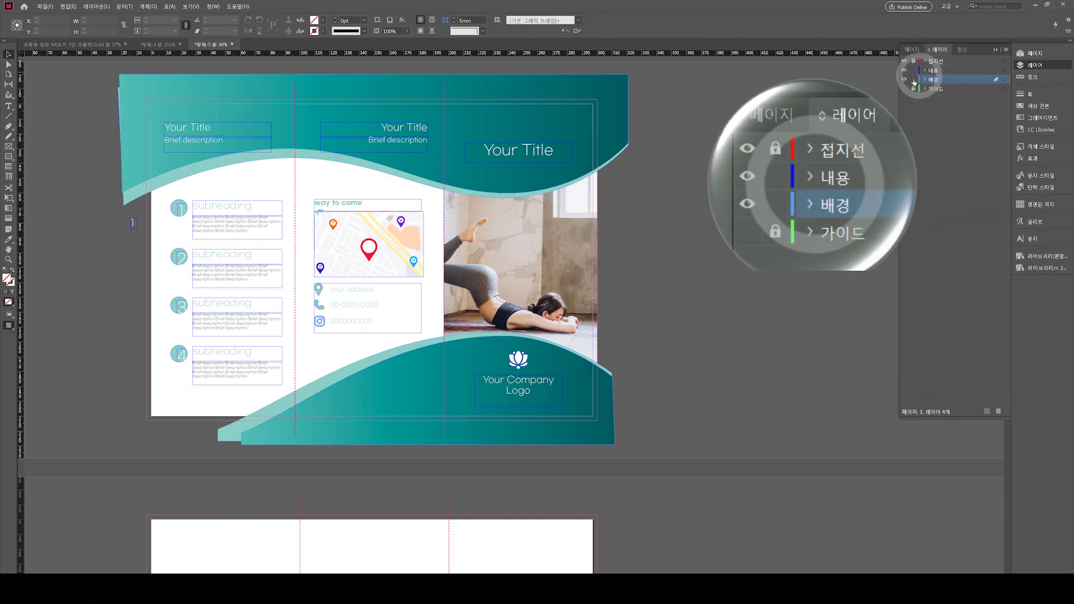
key(w)
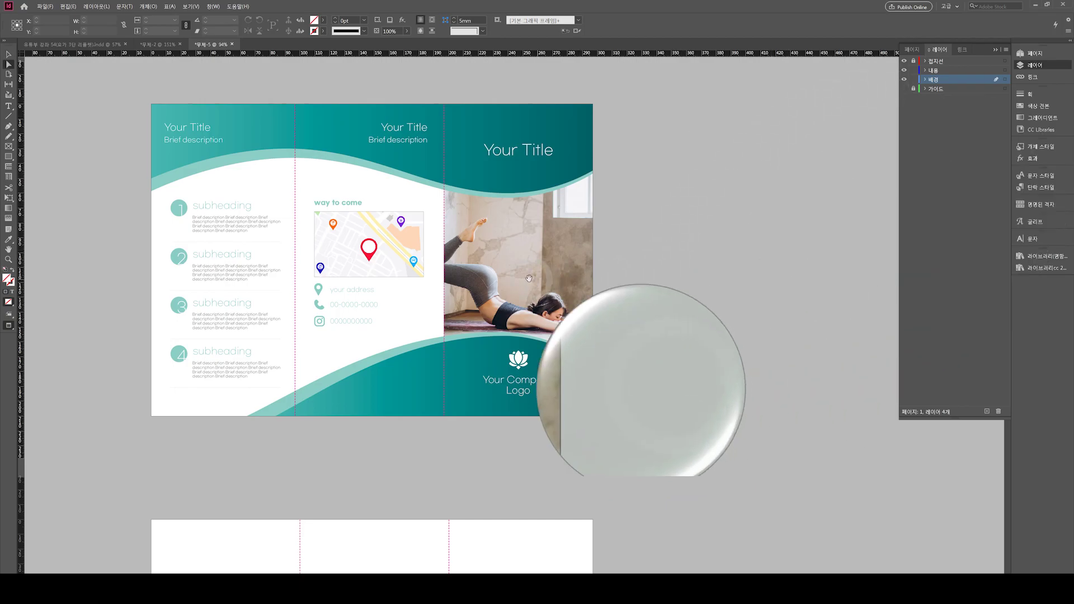
Reduce the yoga photo within its frame to about 197 × 131 mm.
click(8, 65)
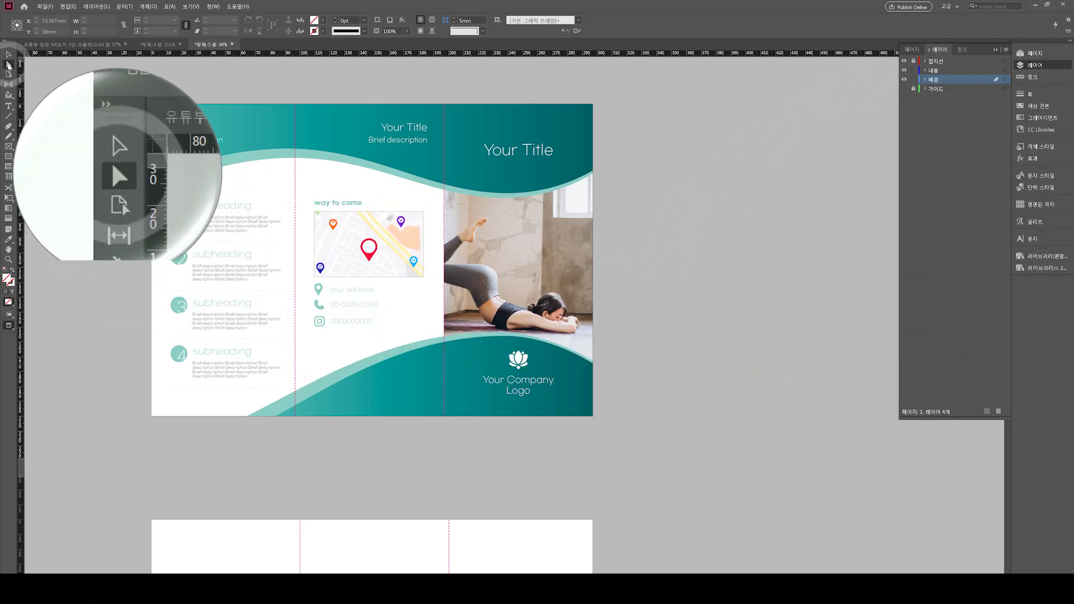
click(484, 237)
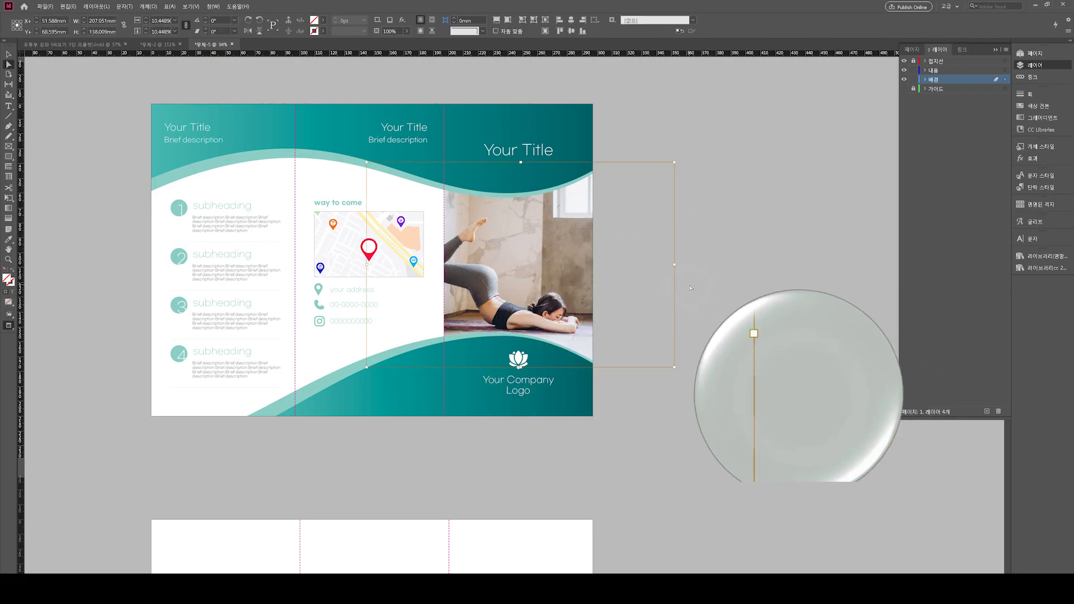
key(ctrl+alt+comma)
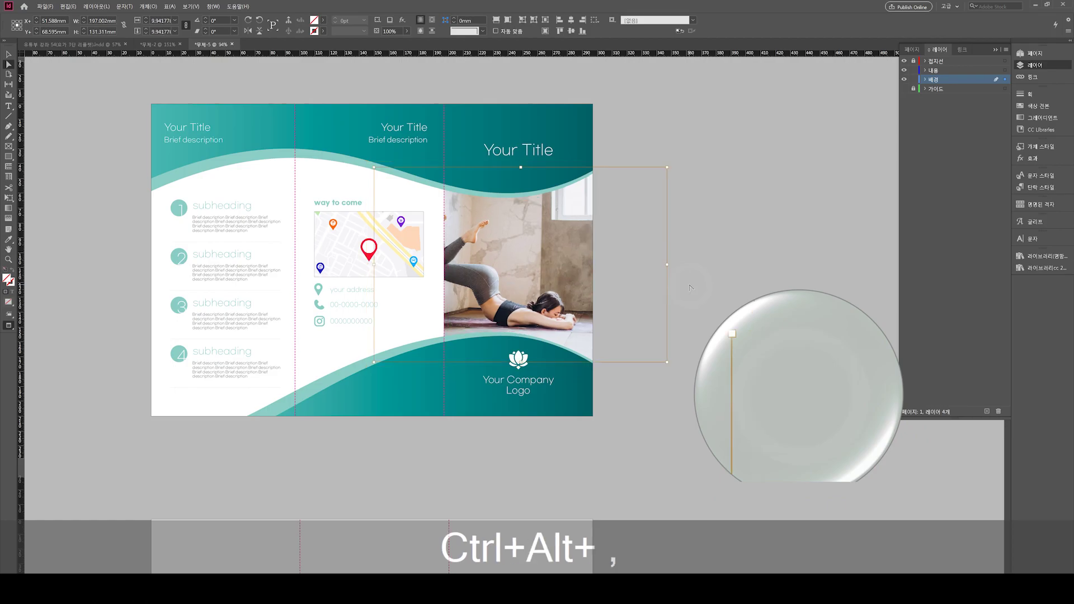
Resize the yoga photo within its frame to about 187 × 125 mm and shift it right until the woman's whole body is in view.
key(ctrl+alt+comma)
key(ctrl+alt+comma)
key(ctrl+alt+comma)
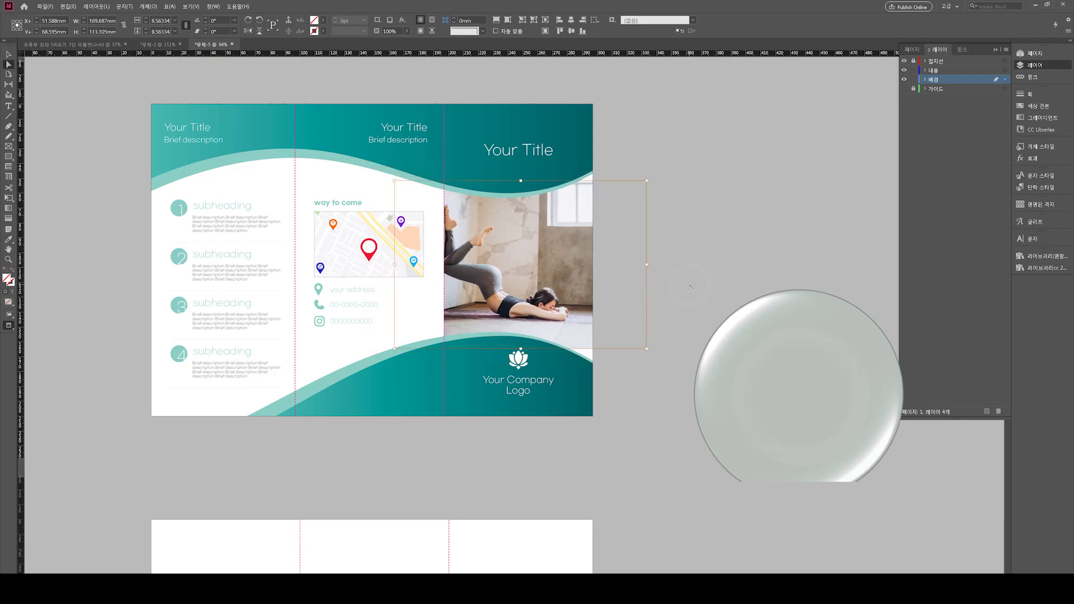
key(shift+Right)
key(shift+Right)
key(shift+Right)
key(shift+Right)
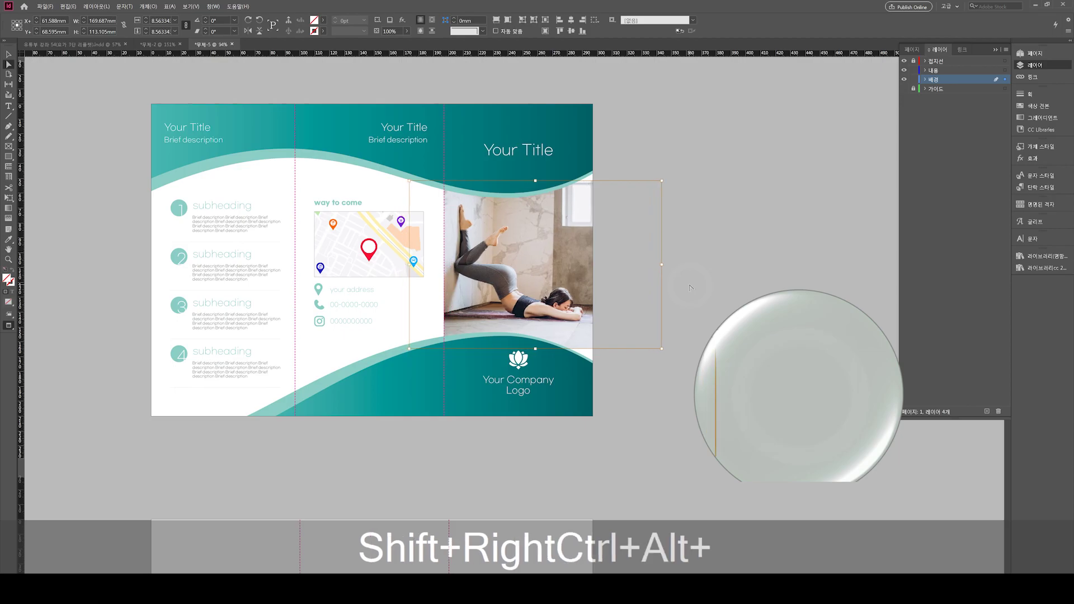
key(ctrl+alt+period)
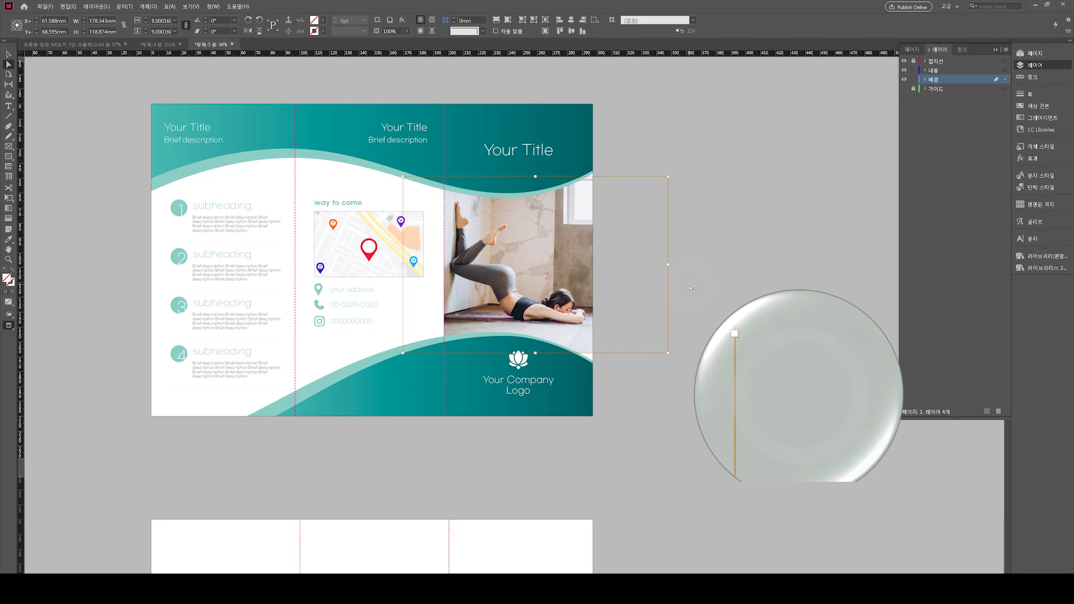
key(ctrl+alt+period)
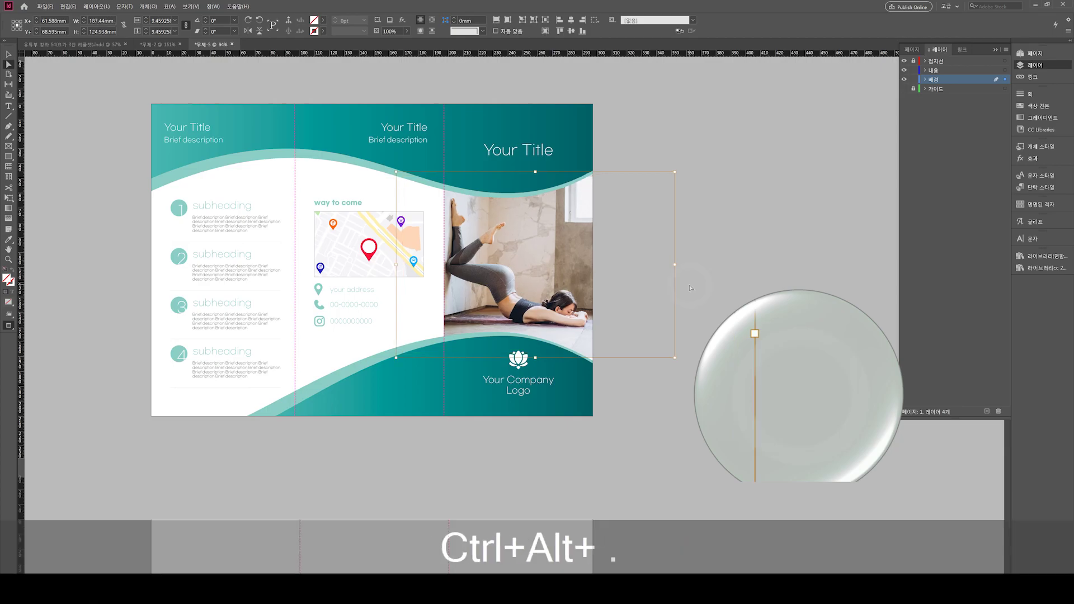
key(shift+Right)
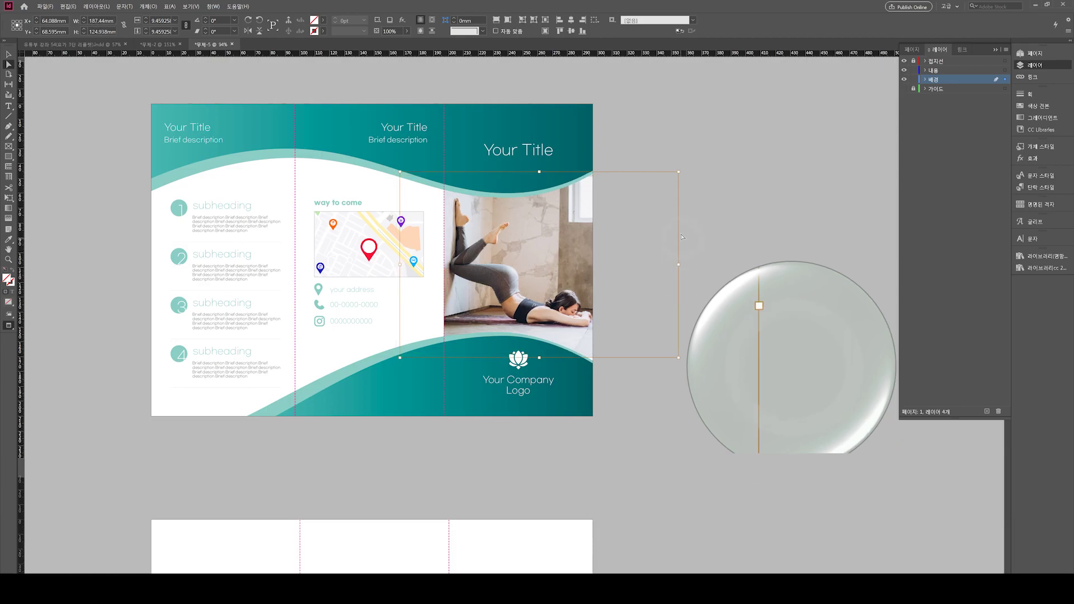
click(696, 210)
Raise the outer-end anchor points of the two lower waves at the cover panel's right edge.
click(662, 319)
key(w)
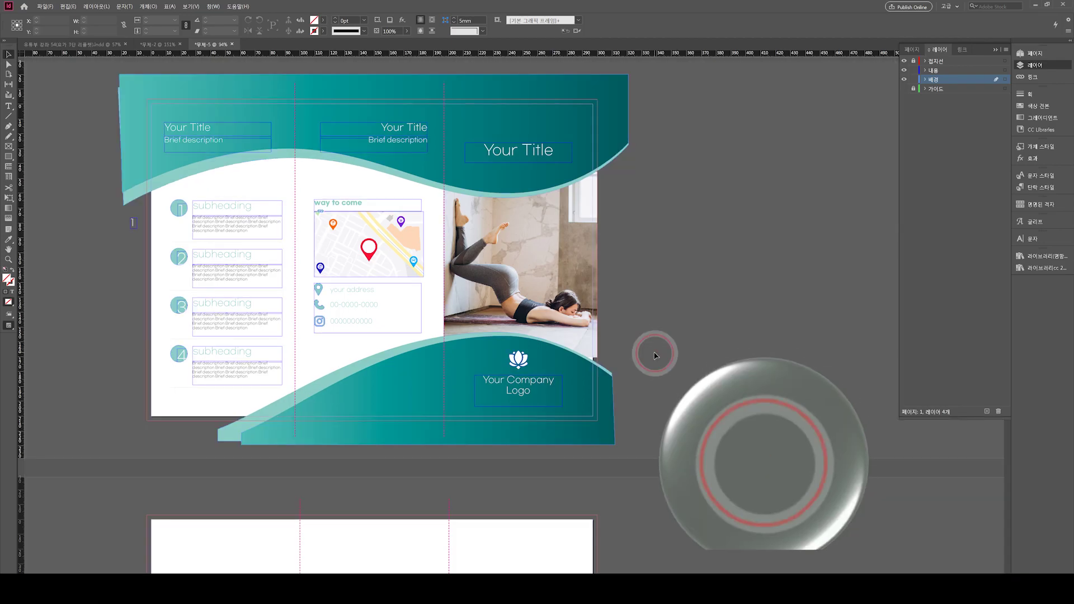
click(611, 373)
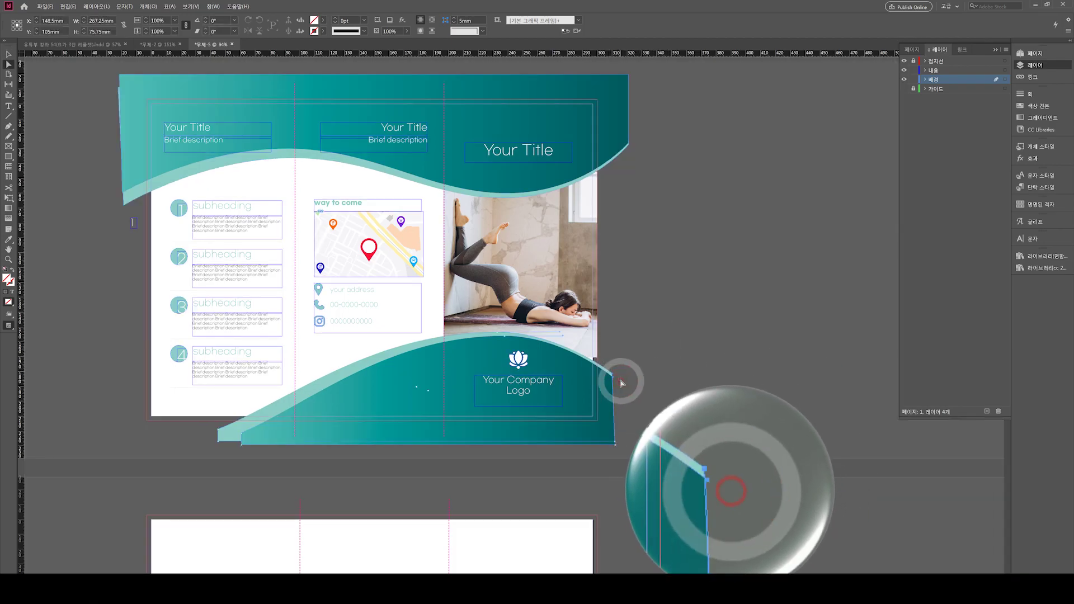
key(shift+Up)
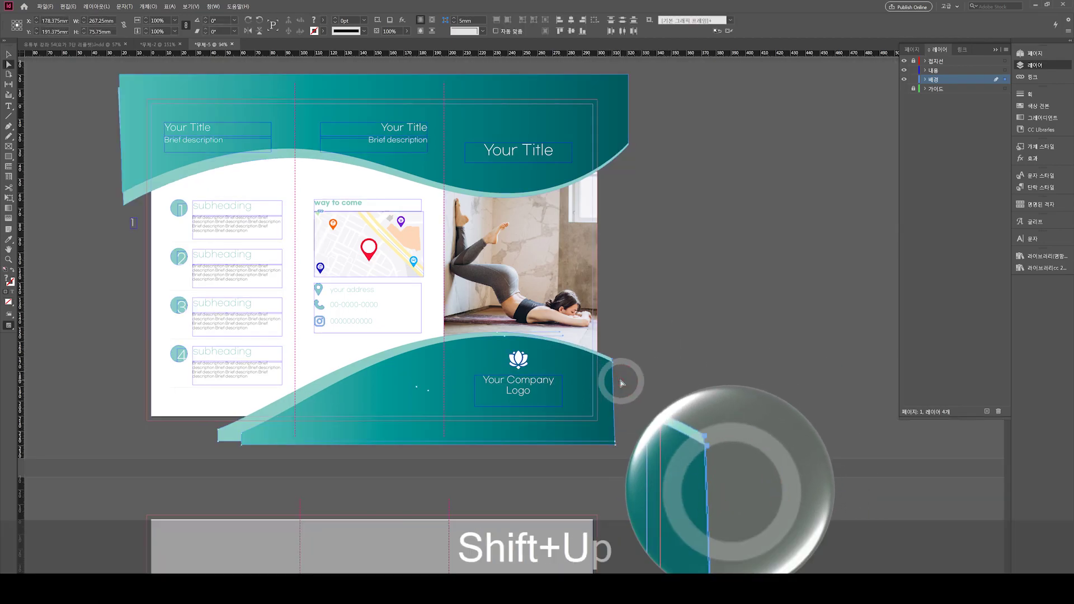
click(622, 383)
key(w)
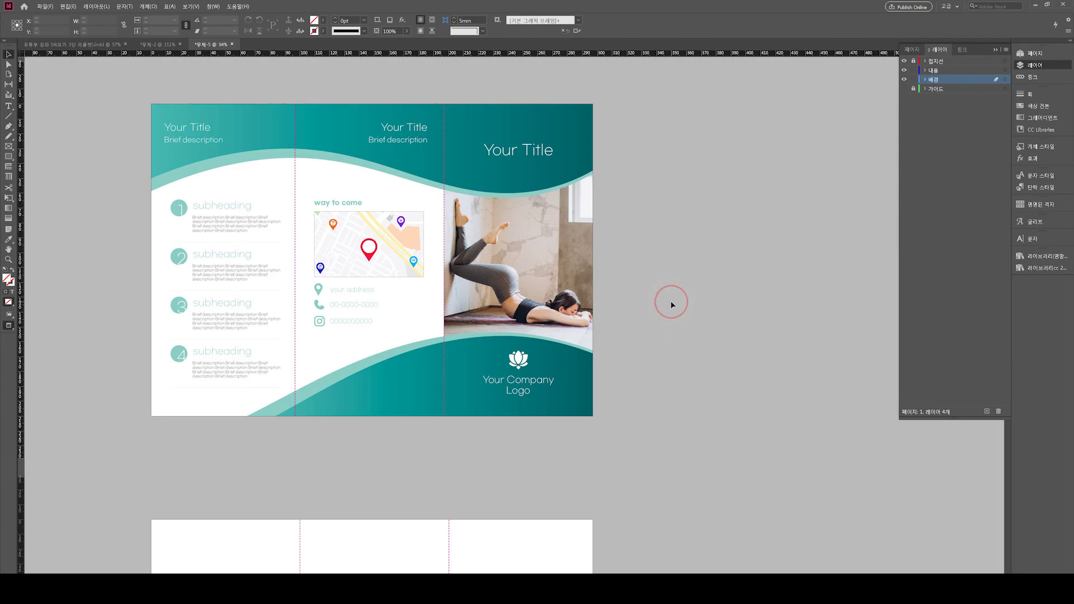
Duplicate the cover's "Your Title" text over the upper part of the photo and replace its text with "Yoga".
drag(664, 281, 715, 255)
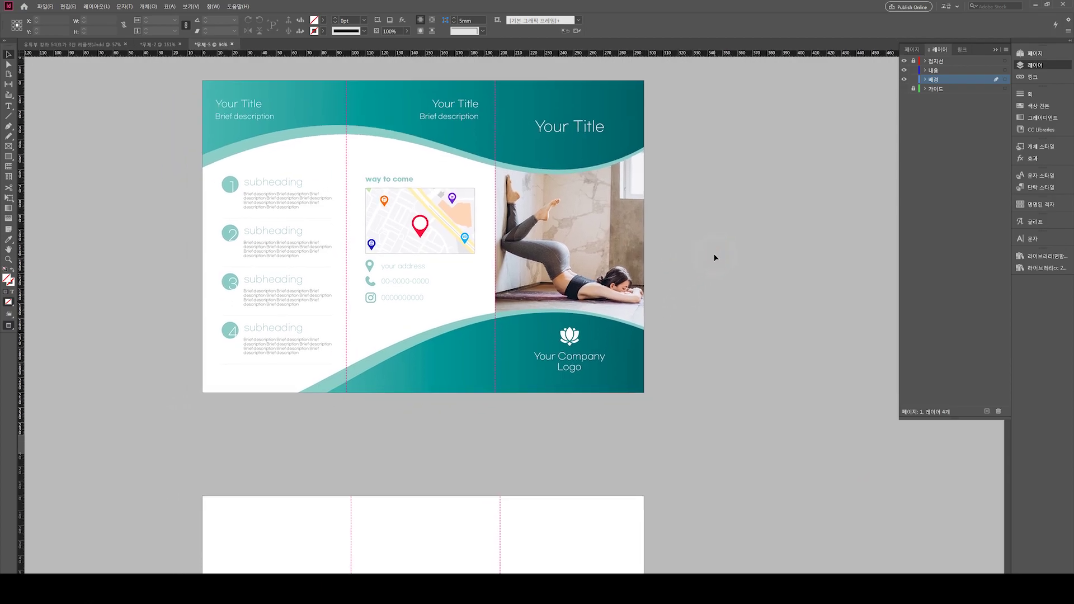
key(w)
drag(571, 133, 615, 193)
key(t)
click(615, 185)
key(ctrl+a)
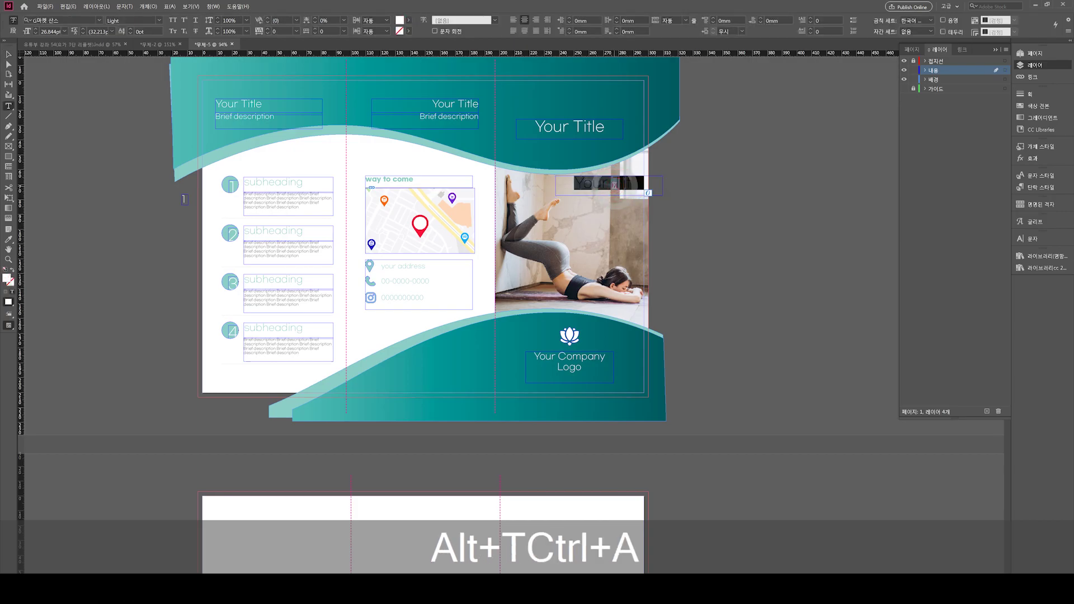
text(Yoga)
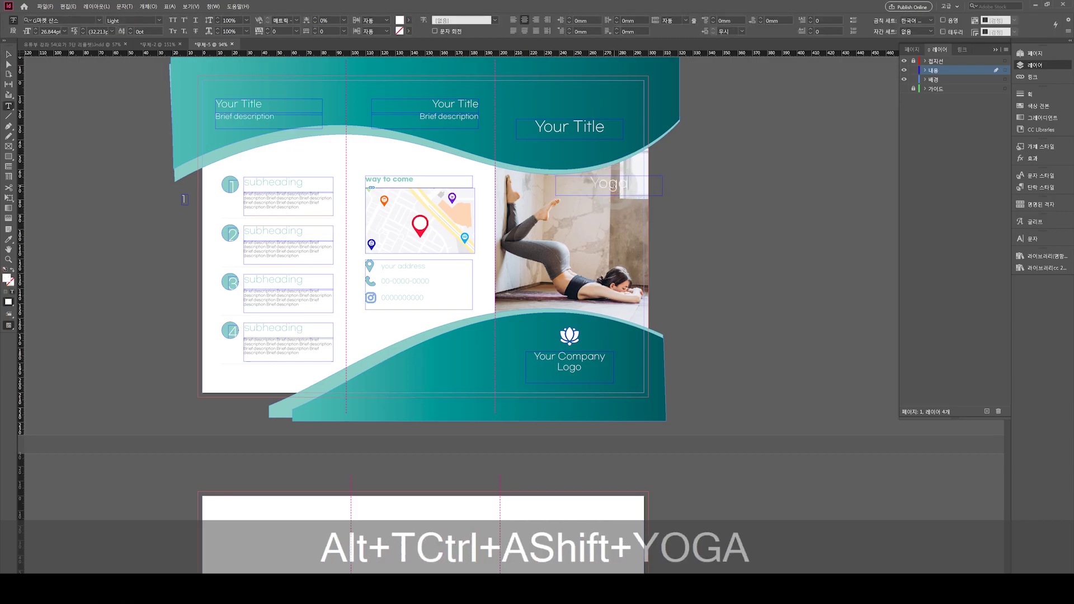
Set the "Yoga" text in the Scriptina script font and preview the page.
key(ctrl+a)
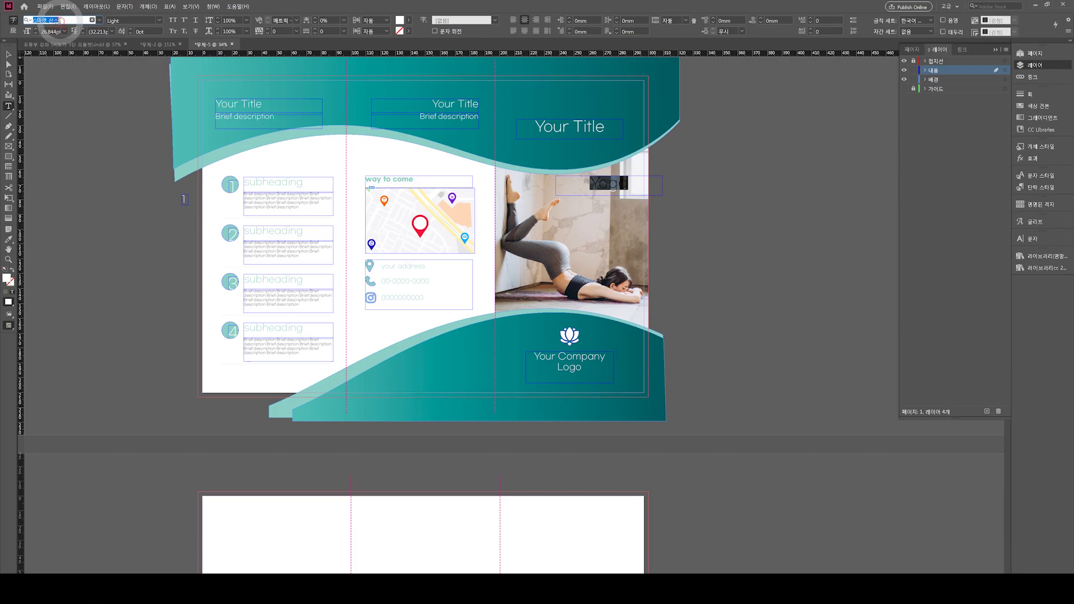
text(scri)
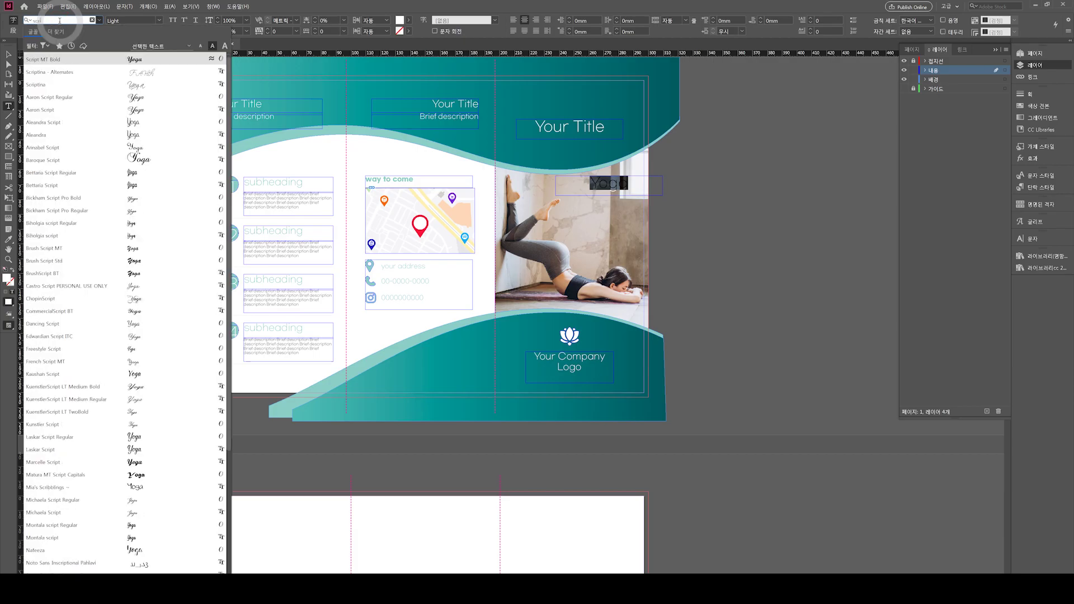
click(47, 85)
click(762, 183)
key(Escape)
key(w)
click(628, 203)
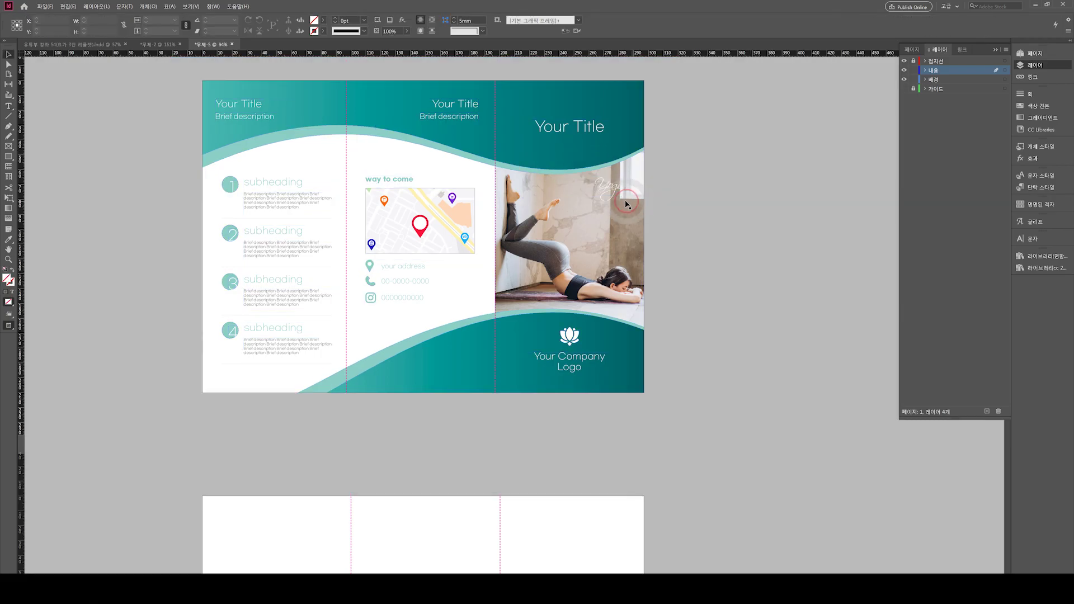
Rotate the "Yoga" text by 11°, enlarge its frame to about 61 × 23 mm, and place it overlapping the upper wave's edge.
click(607, 194)
drag(639, 196, 631, 172)
drag(549, 167, 581, 168)
key(alt+e)
drag(642, 189, 642, 193)
key(ctrl+alt+period)
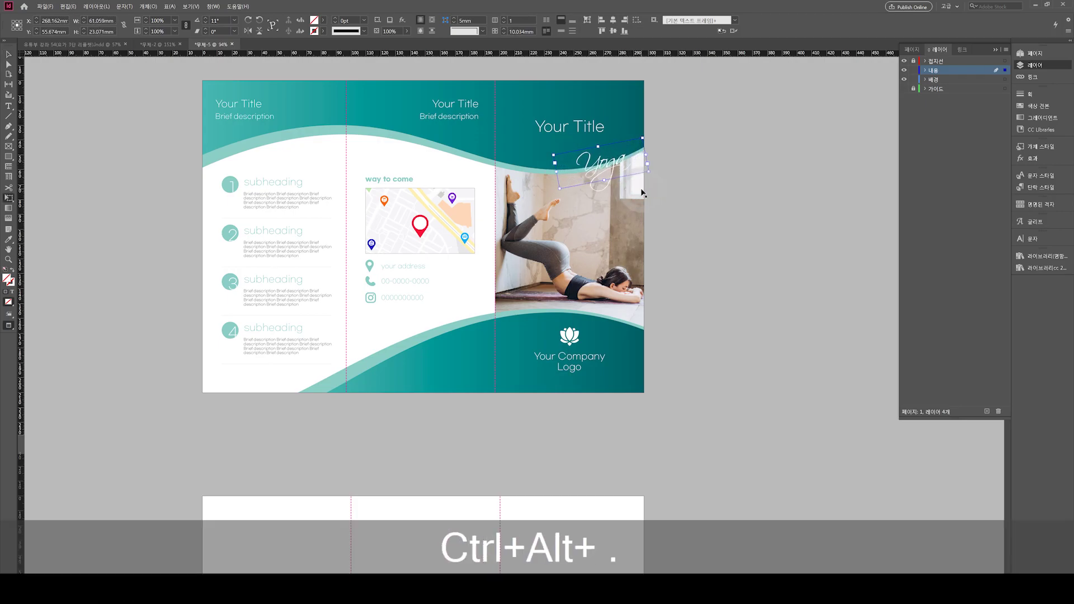
click(714, 217)
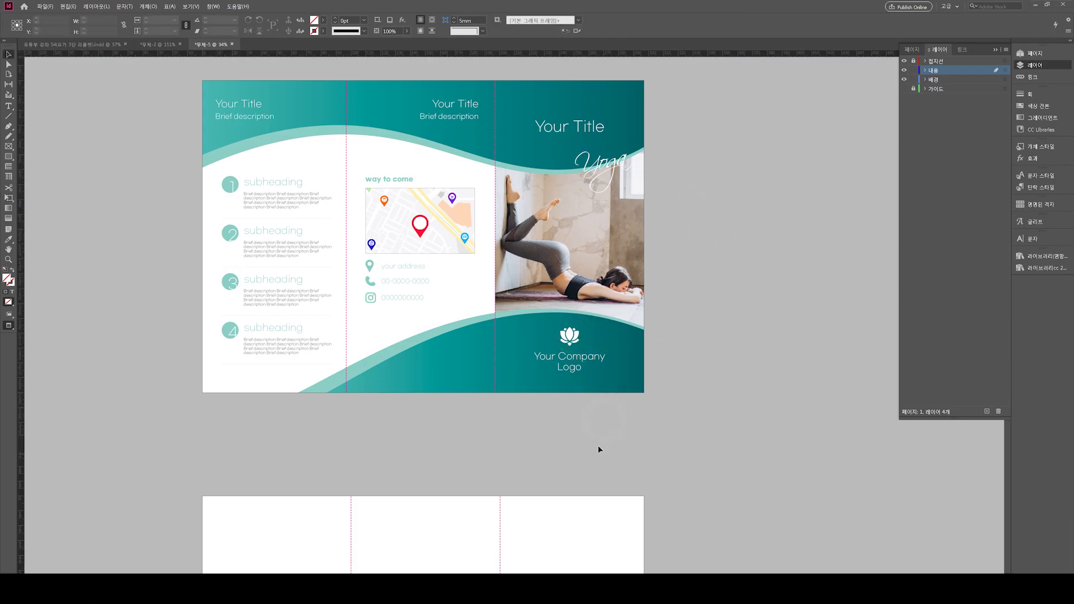
Draw a closed wave shape about 175 × 72 mm on the 배경 layer over the second page's upper-left corner.
drag(518, 449, 506, 247)
click(424, 360)
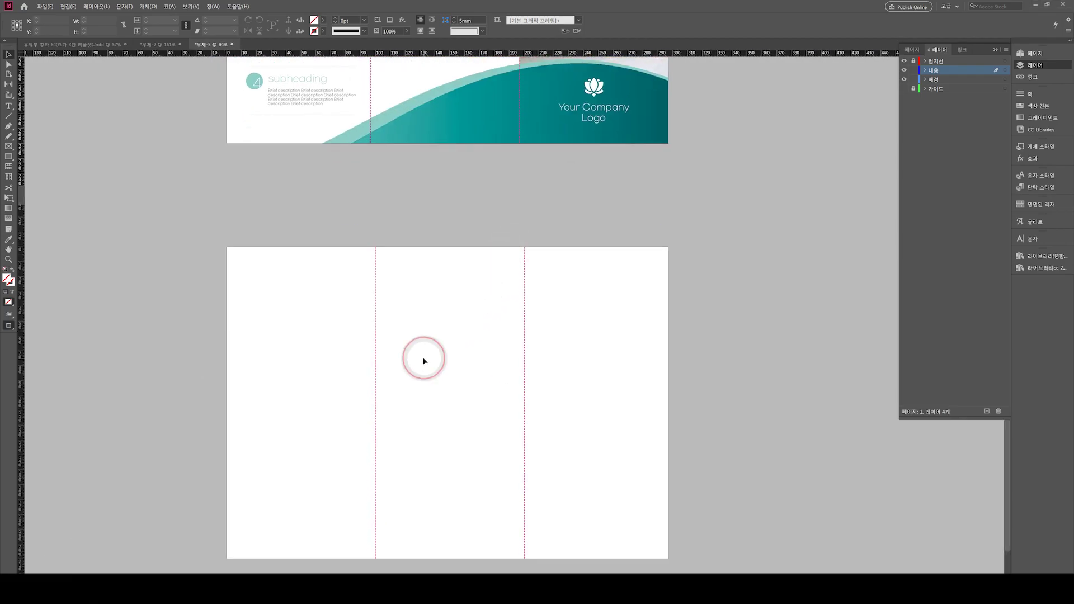
key(w)
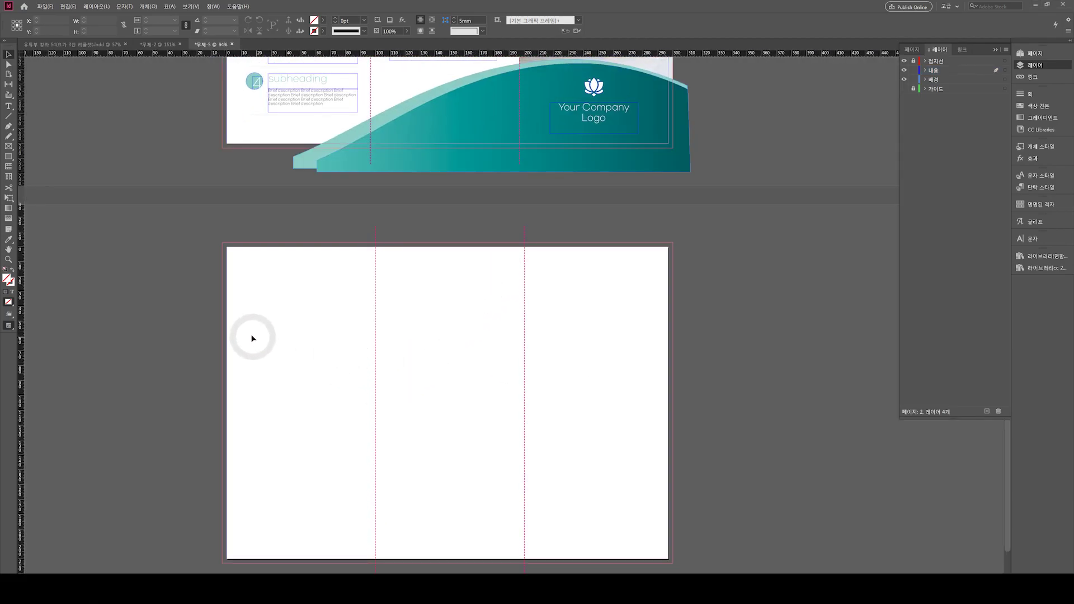
key(p)
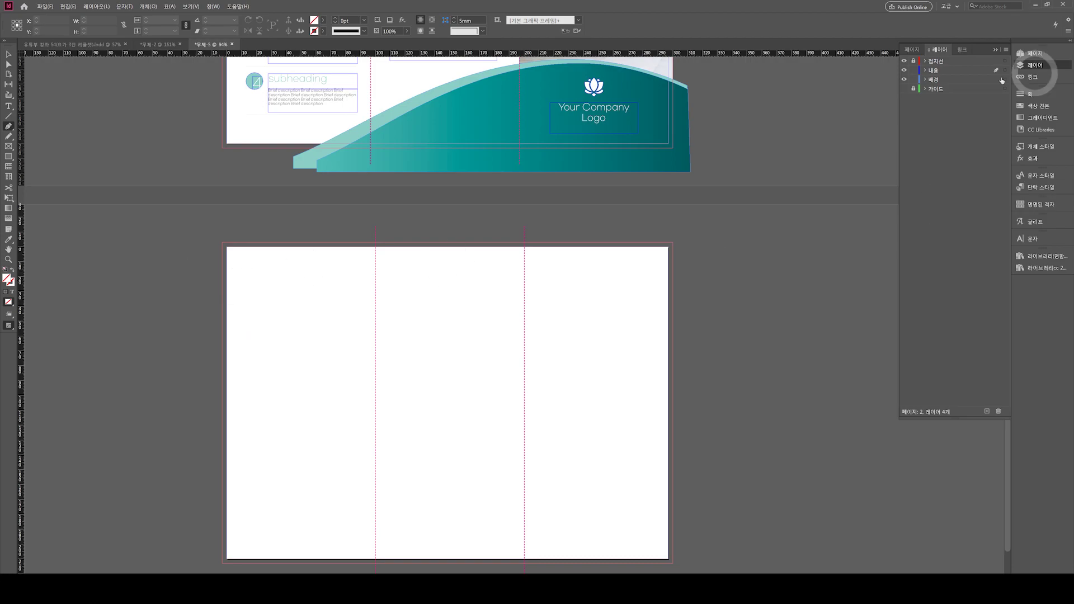
click(941, 80)
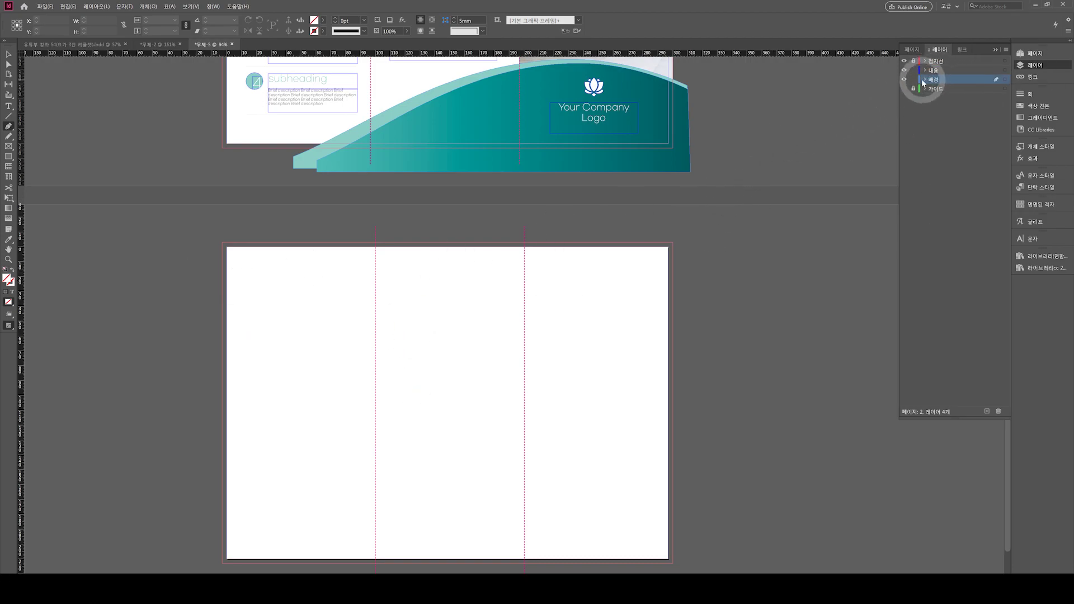
click(192, 312)
key(ctrl+shift+z)
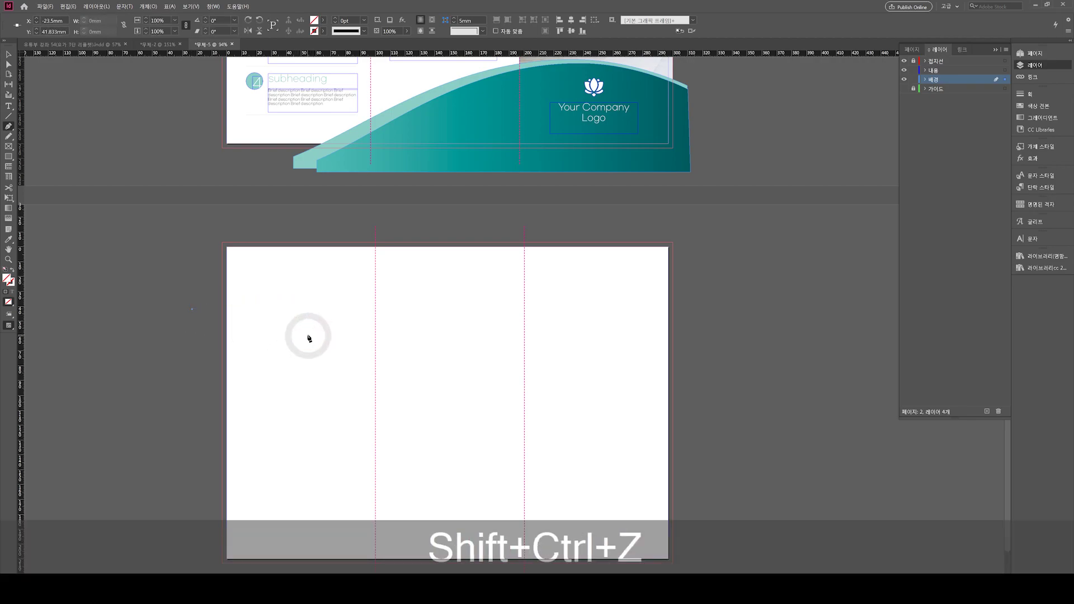
drag(327, 334, 341, 334)
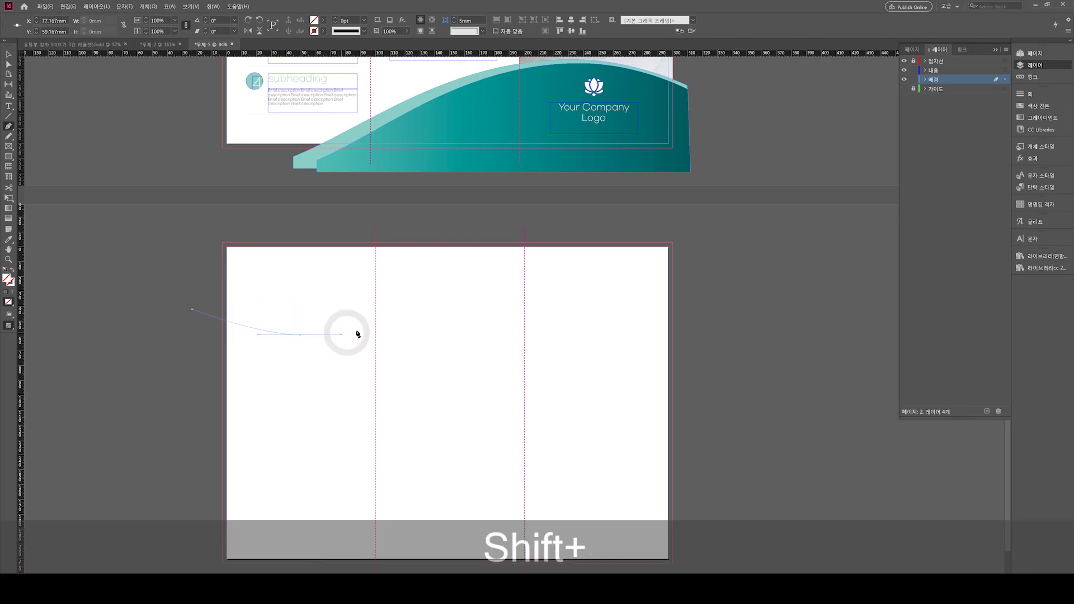
drag(453, 236, 196, 228)
click(197, 315)
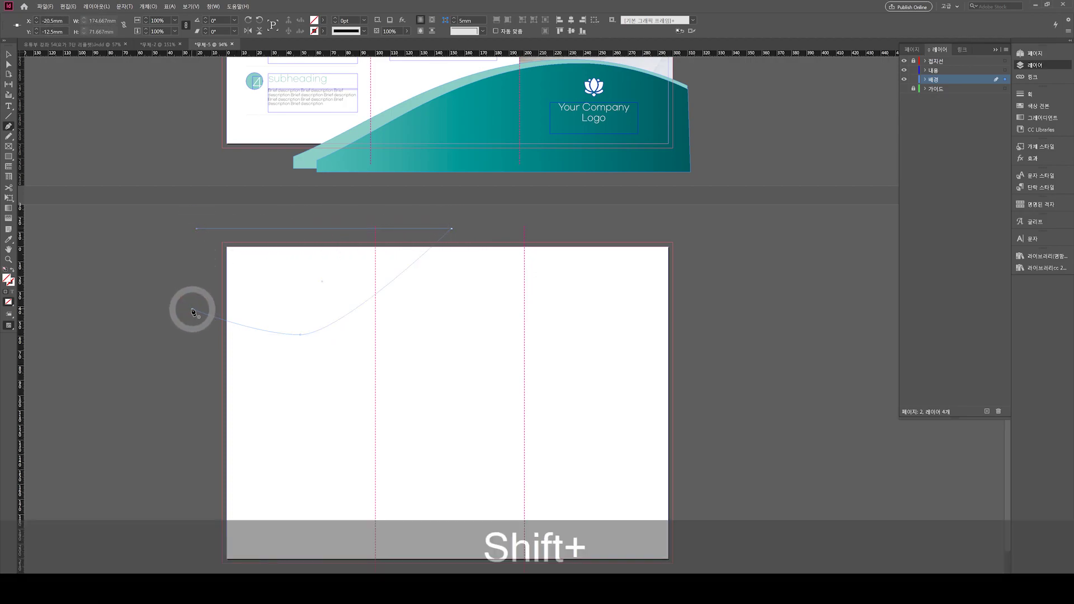
key(ctrl+v)
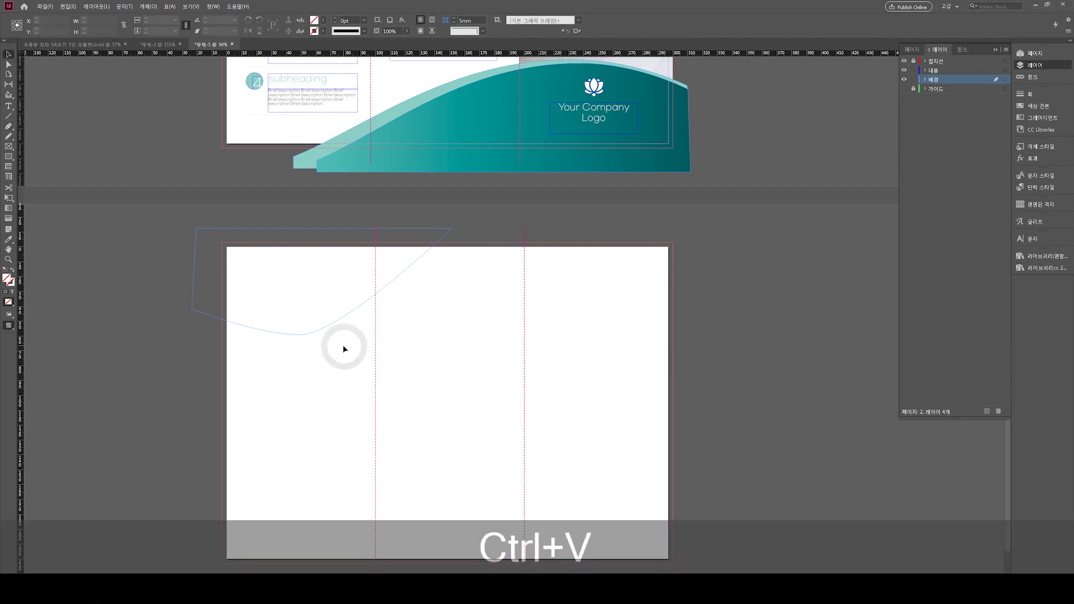
Fill the new wave shape with the teal gradient swatch 새 그레이디언트 색상 견본.
click(272, 302)
key(F5)
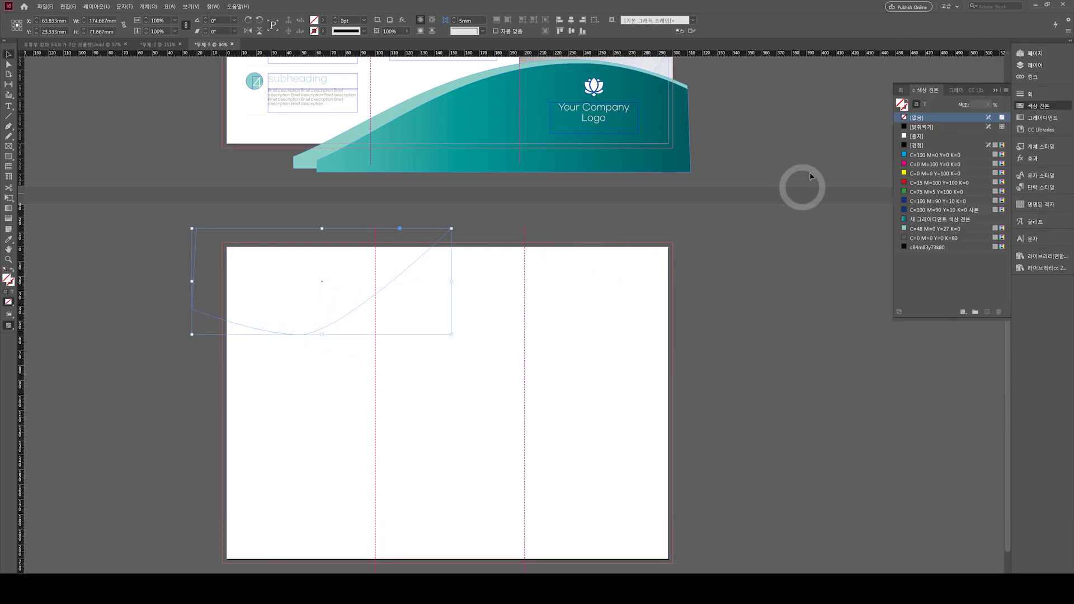
click(916, 223)
click(322, 394)
Extend the direction handle at the wave's lowest point horizontally to the right to make its rising curve fuller.
key(a)
click(316, 333)
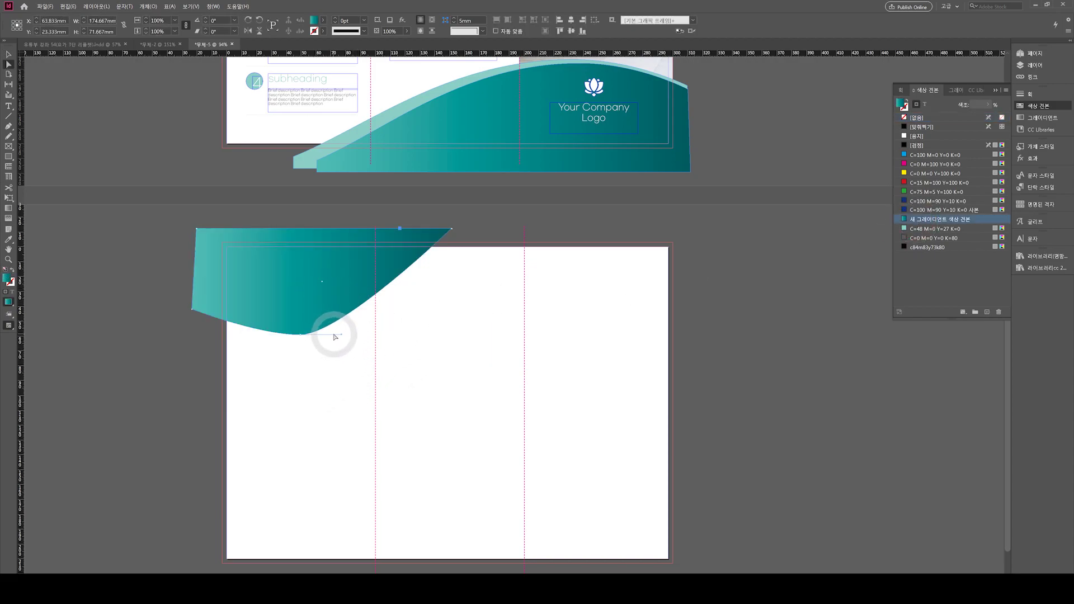
drag(342, 338, 412, 341)
click(269, 358)
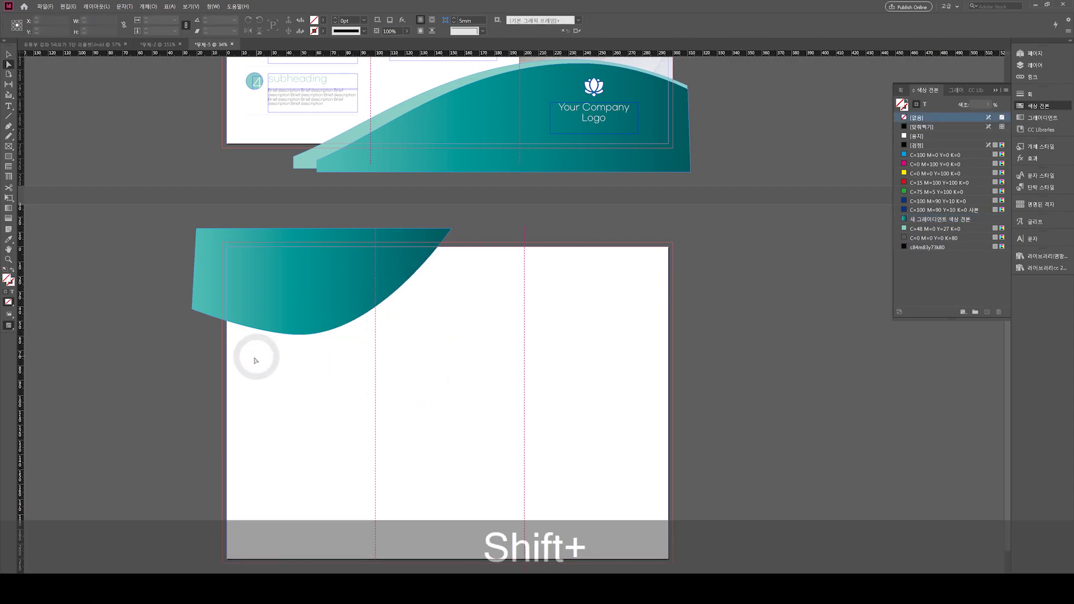
Lower the wave shape's outer lower-left anchor point and preview the page.
click(204, 323)
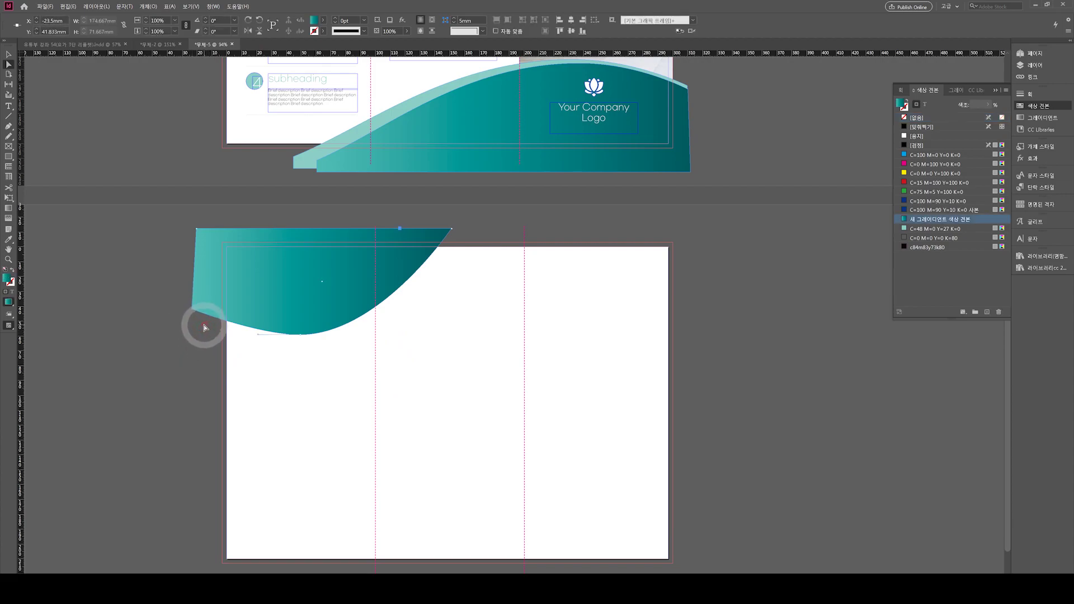
key(shift+Down)
key(w)
click(249, 368)
click(394, 361)
key(w)
click(361, 363)
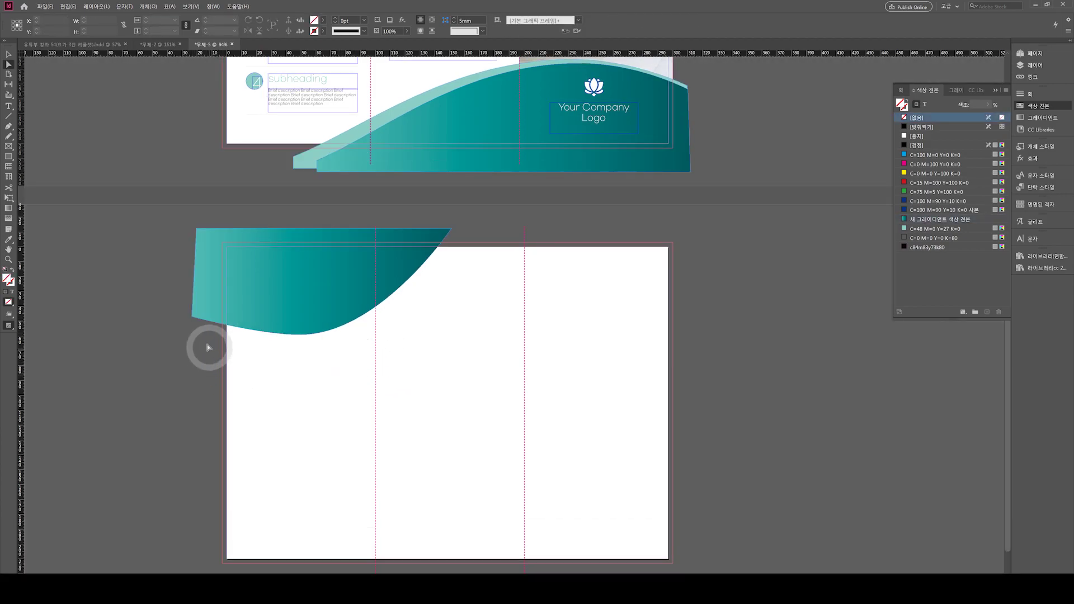
Raise the wave's lower-left anchor point slightly to Y 44.333 mm.
drag(208, 350, 162, 291)
key(shift+Up)
click(313, 350)
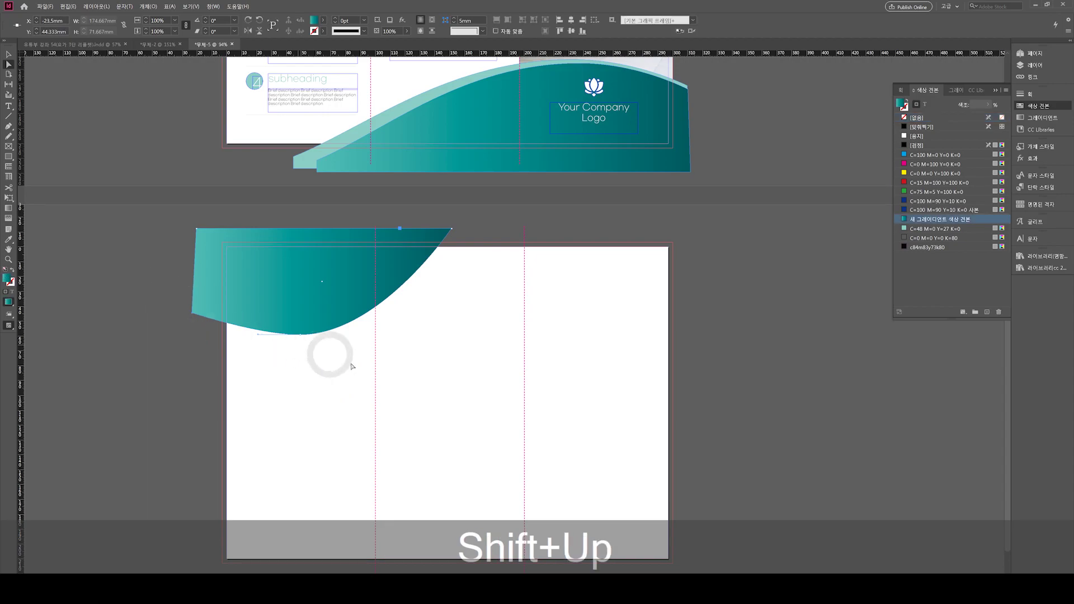
click(405, 380)
Preview the second page and move the whole teal wave shape slightly higher.
key(w)
click(396, 348)
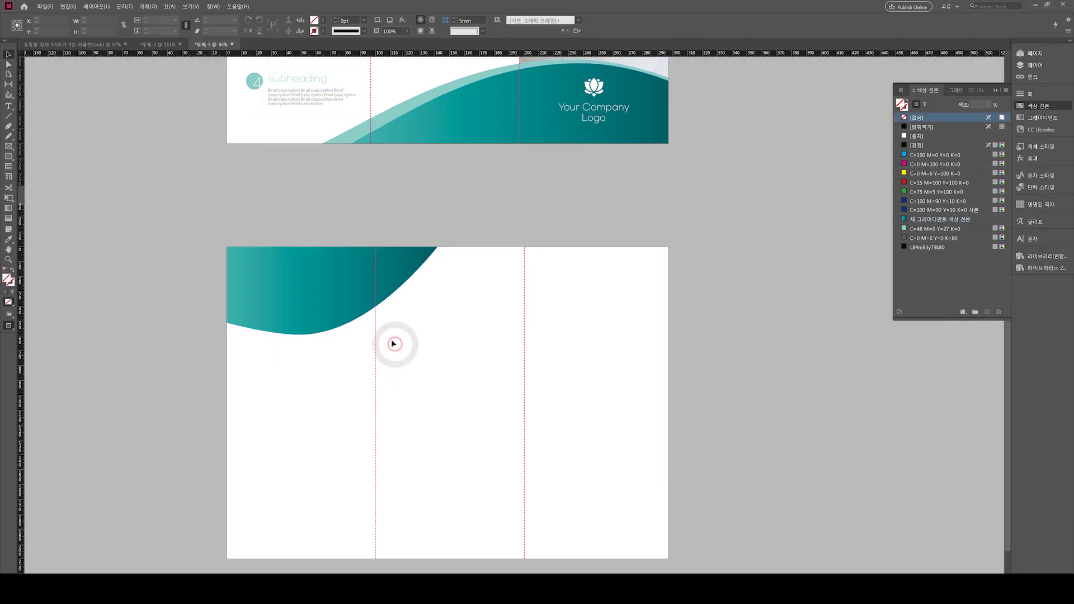
click(335, 305)
click(412, 359)
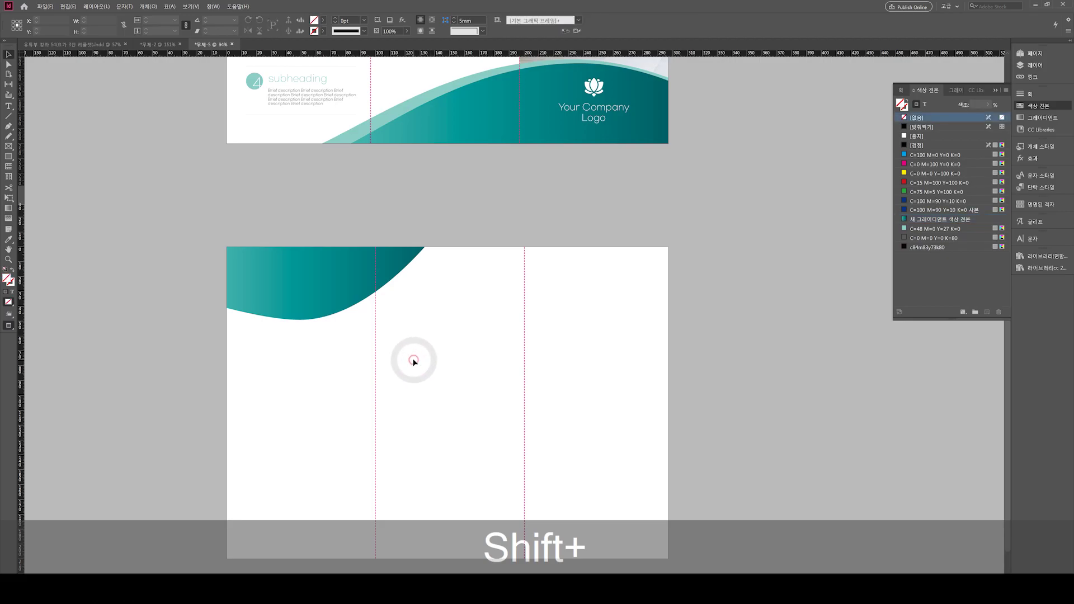
Lengthen the horizontal handle at the wave's lowest point further to round out the curve, and preview the page.
key(w)
key(a)
click(392, 288)
shift+click(383, 319)
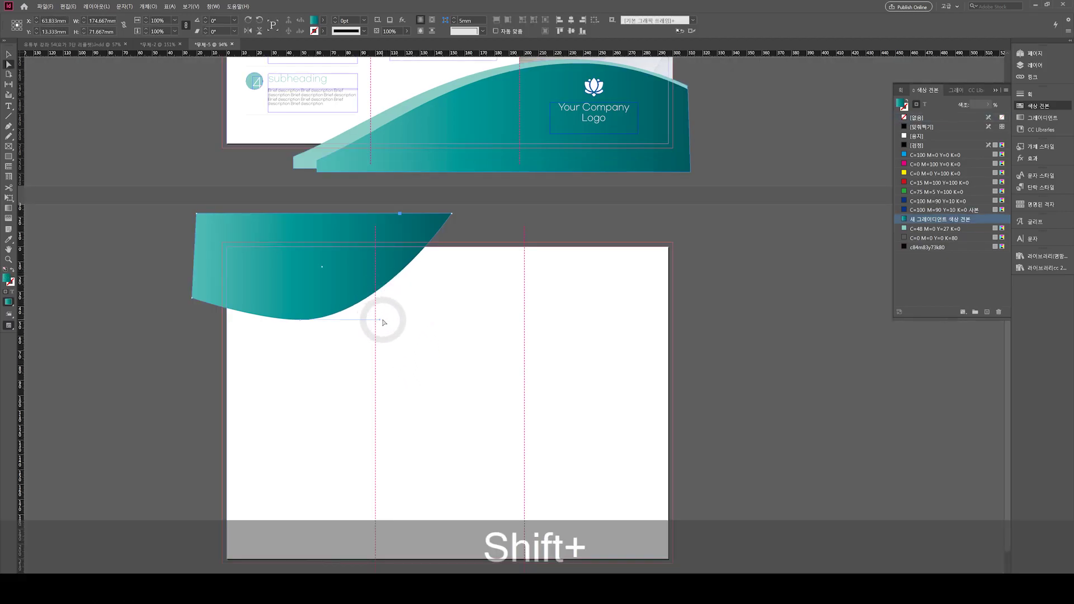
click(485, 308)
key(v)
key(w)
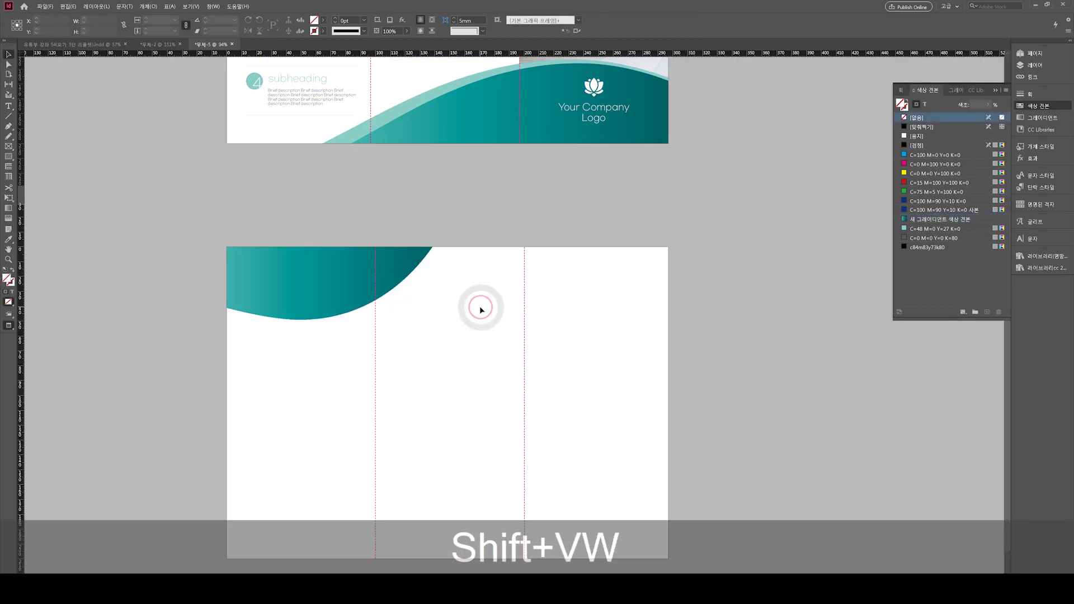
Duplicate the teal wave slightly offset, fill the copy with C=48 M=0 Y=27 K=0 and send it behind the original as a thin border.
click(303, 295)
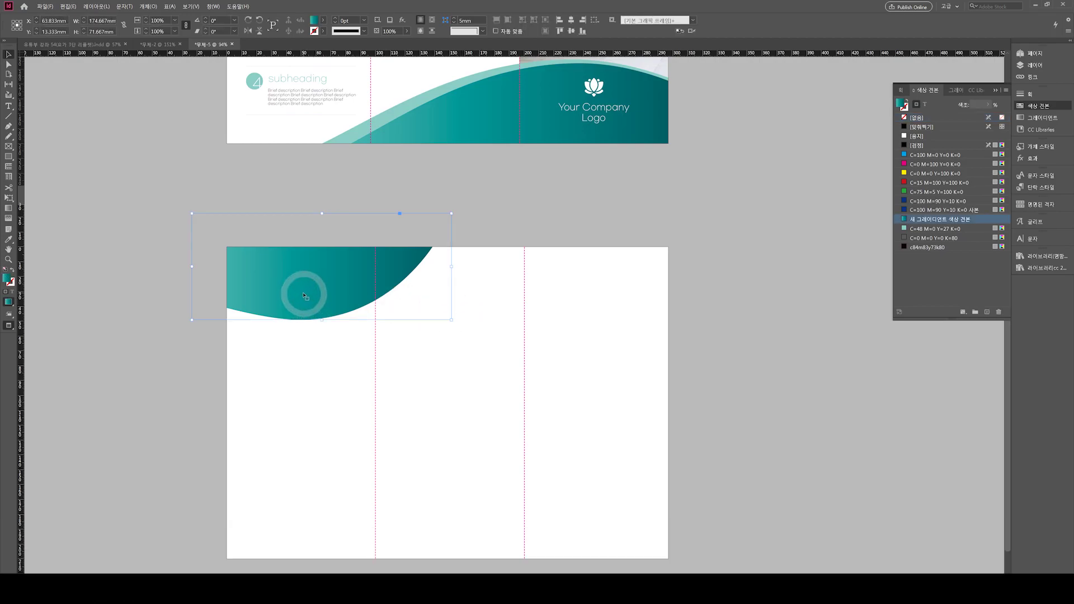
drag(282, 284, 294, 289)
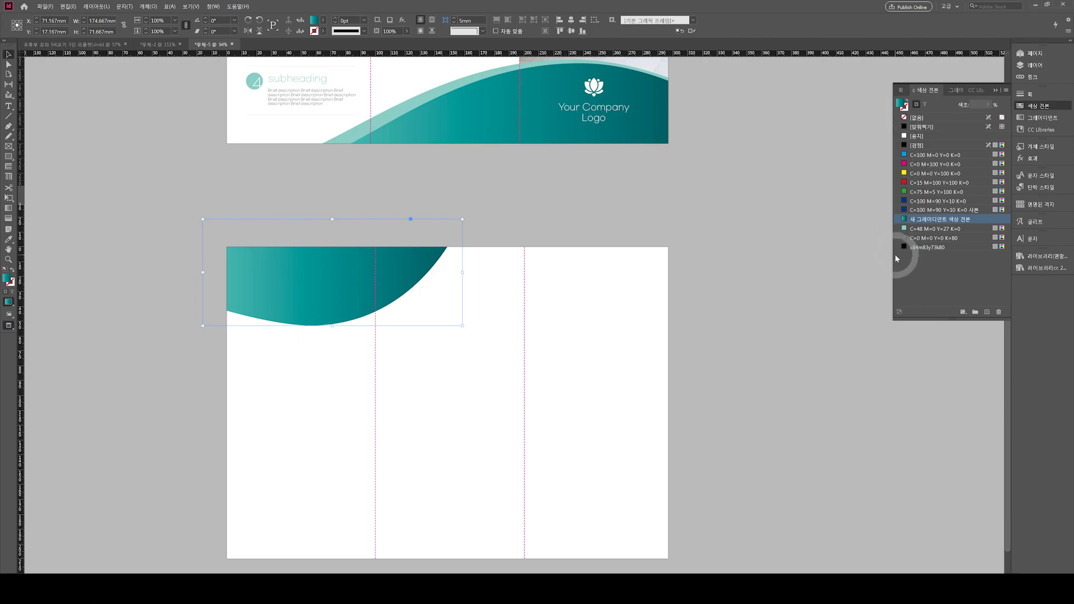
click(916, 230)
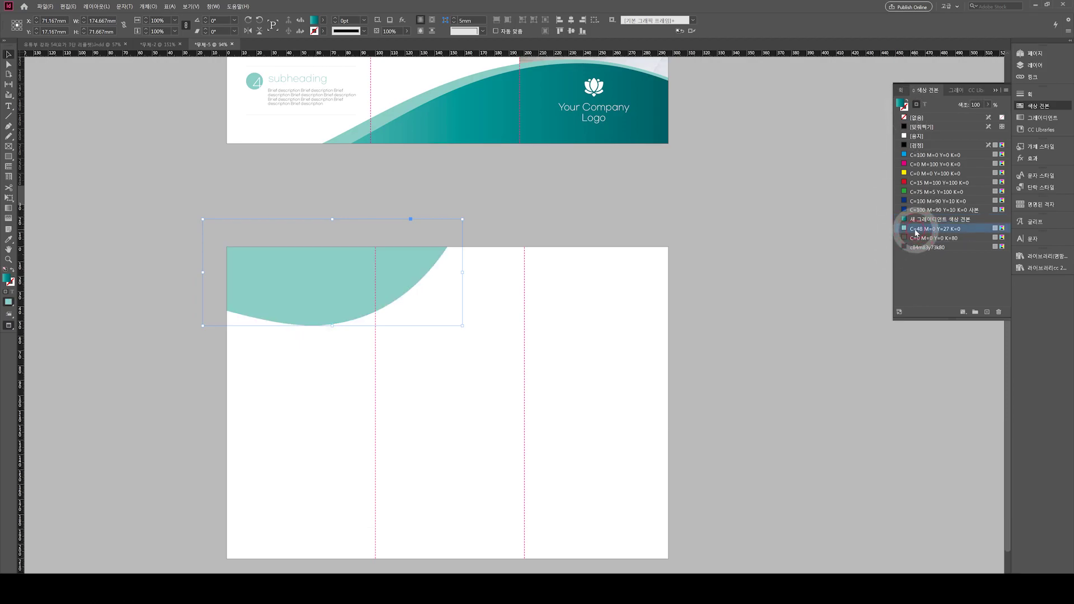
key(ctrl+bracketleft)
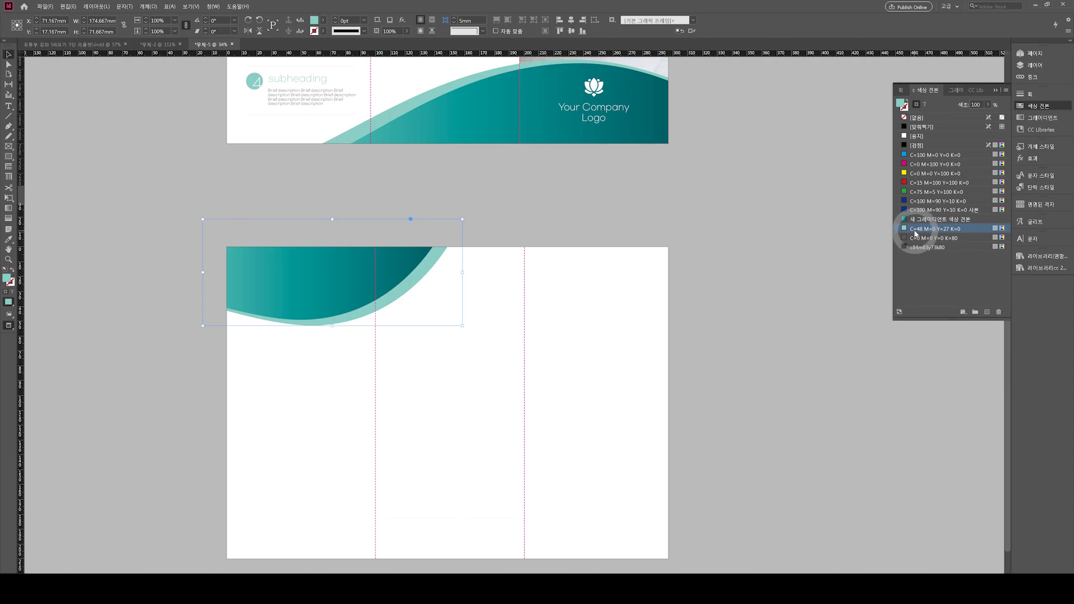
key(shift+Left)
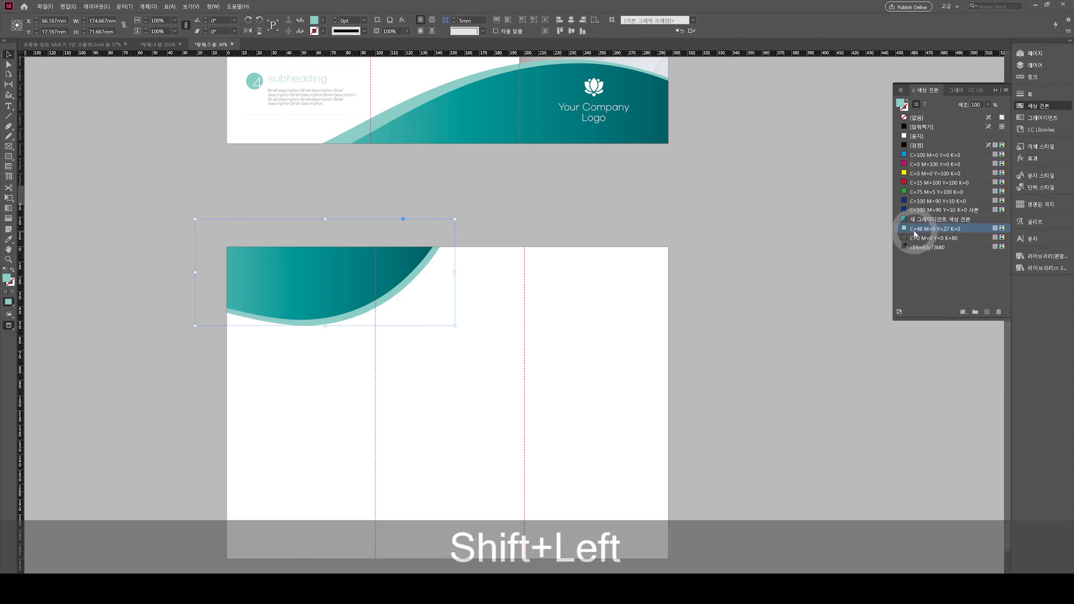
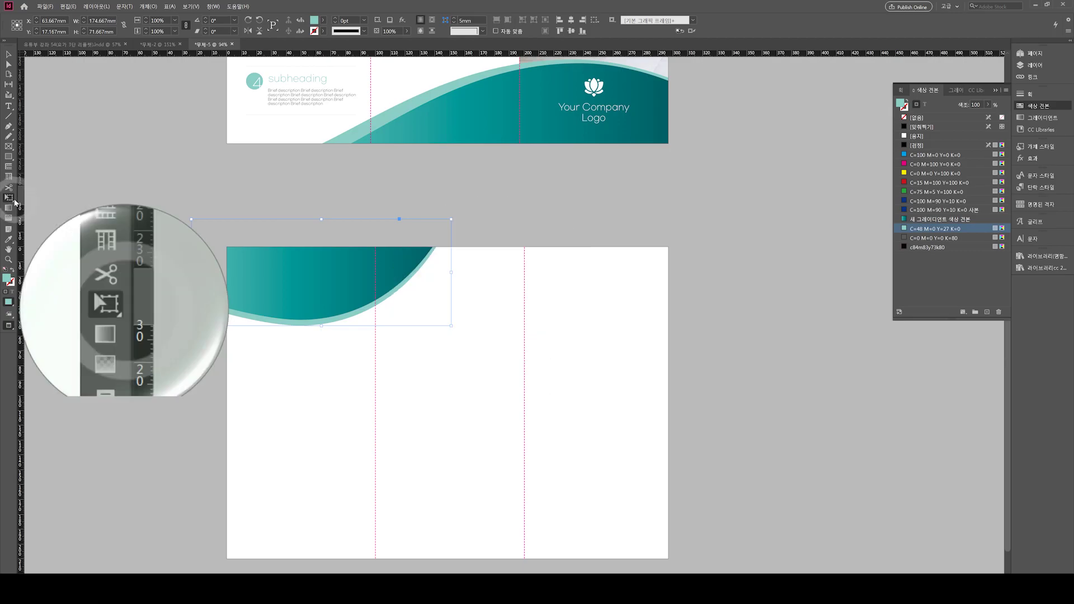
Rotate the light teal wave copy by about 1.5° with the Free Transform tool and deselect it.
click(9, 198)
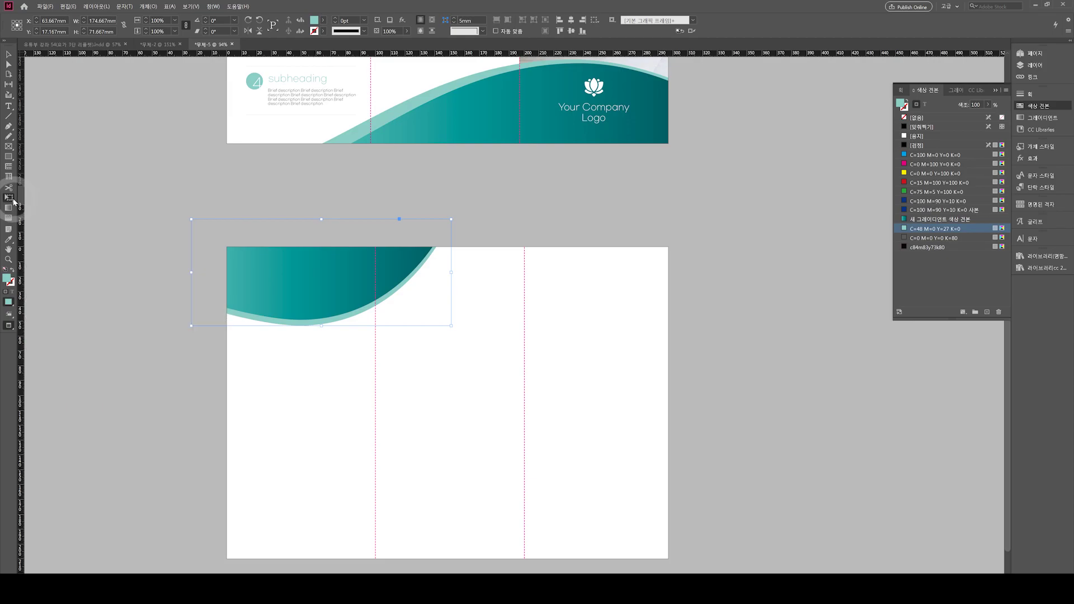
drag(342, 367, 346, 366)
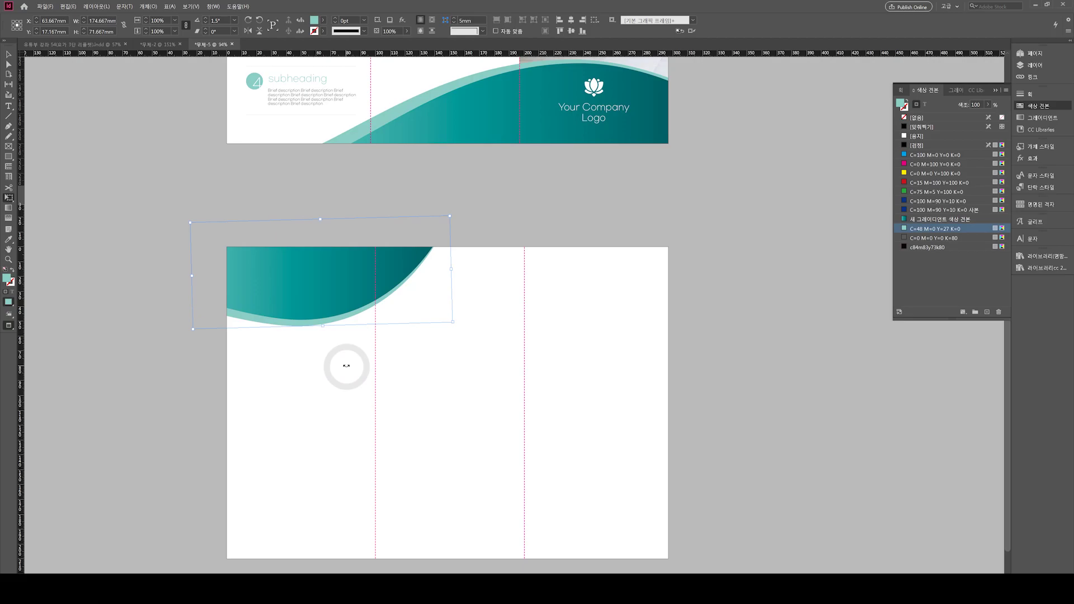
key(Escape)
key(v)
click(418, 367)
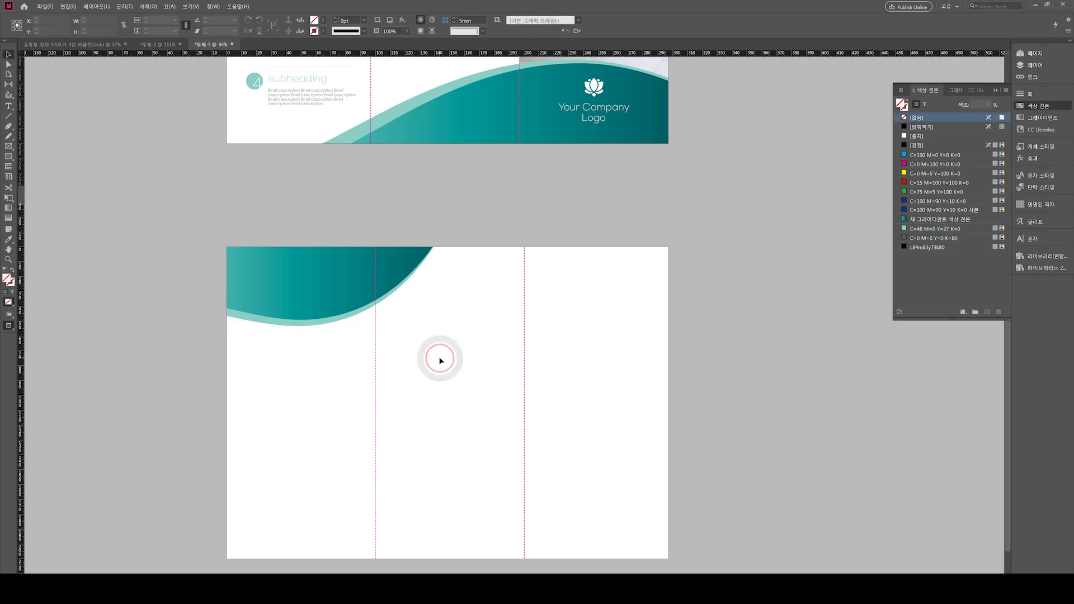
Copy the "Your Title" and "Brief description" text from page one's first panel onto the second page's teal wave and preview it.
scroll(521, 296, up, 5)
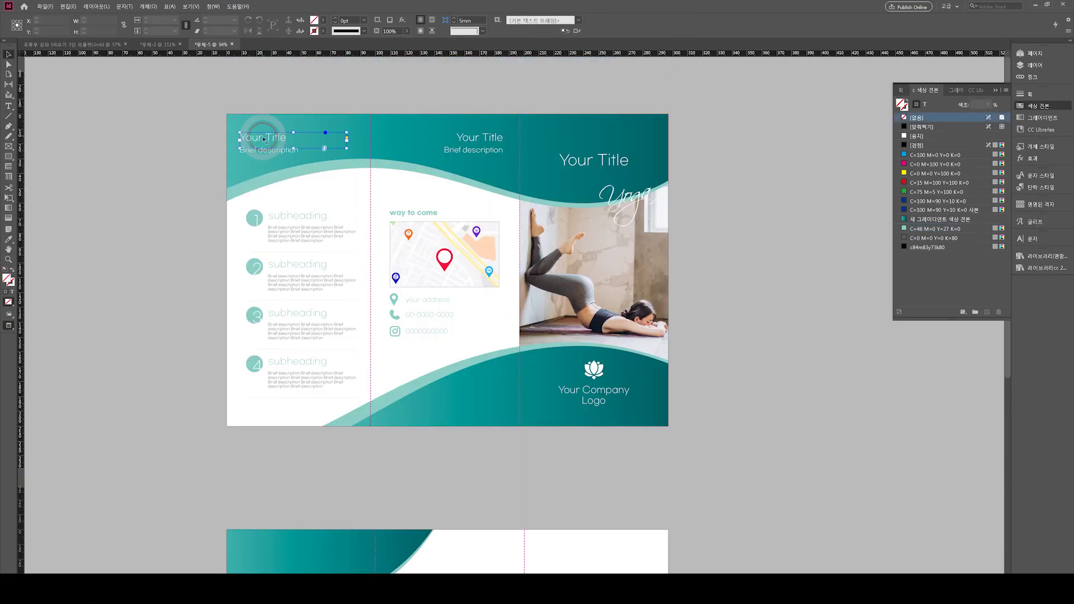
shift+click(275, 149)
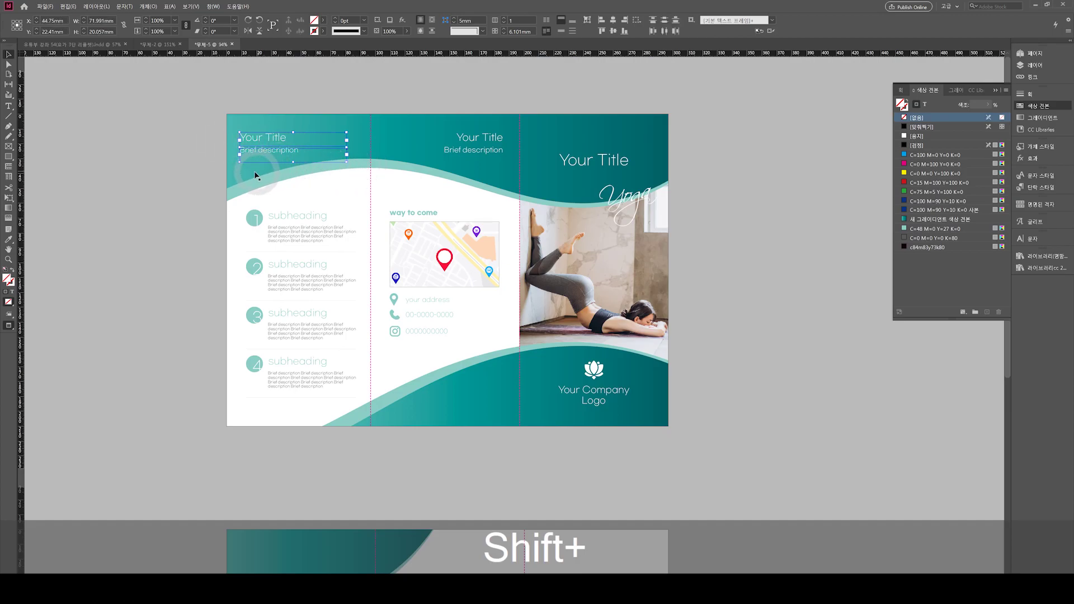
ctrl+shift+click(181, 212)
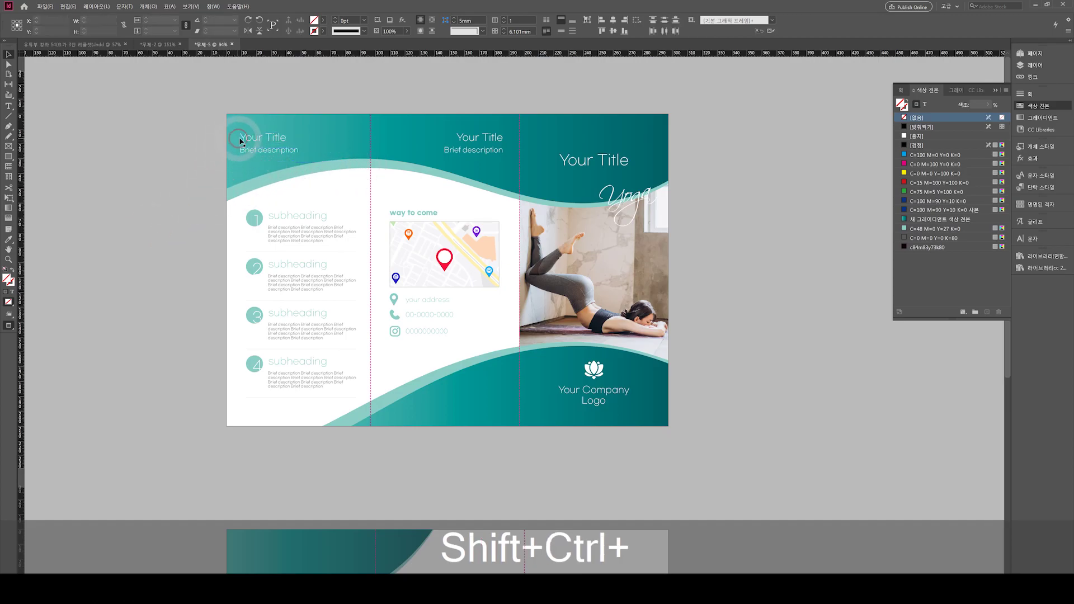
ctrl+shift+click(265, 155)
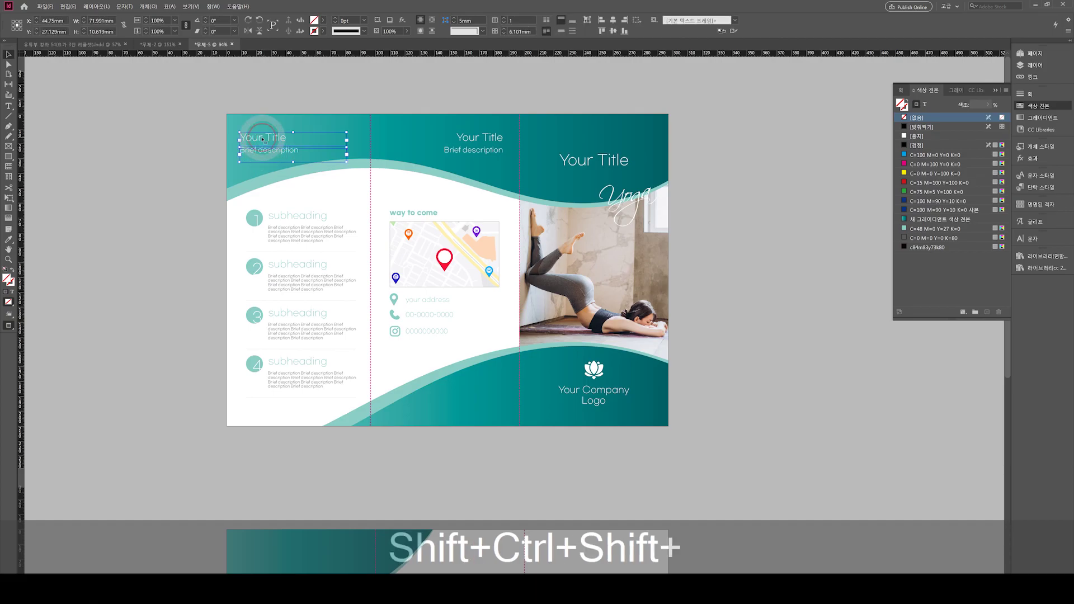
key(ctrl+c)
scroll(218, 212, down, 10)
key(ctrl+v)
key(w)
drag(480, 367, 287, 255)
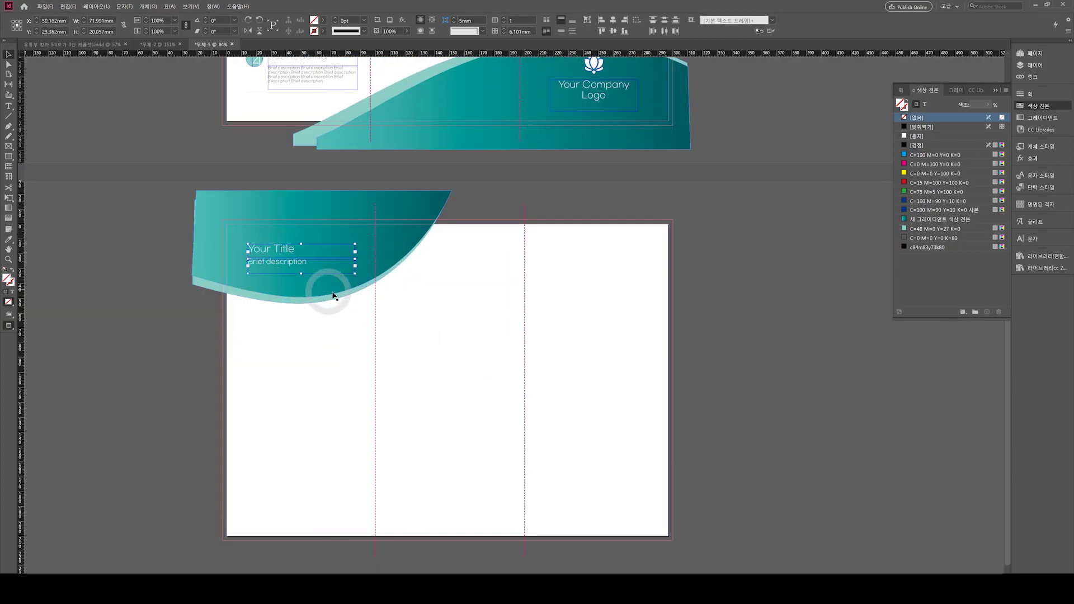
key(w)
click(420, 386)
click(1036, 272)
click(511, 350)
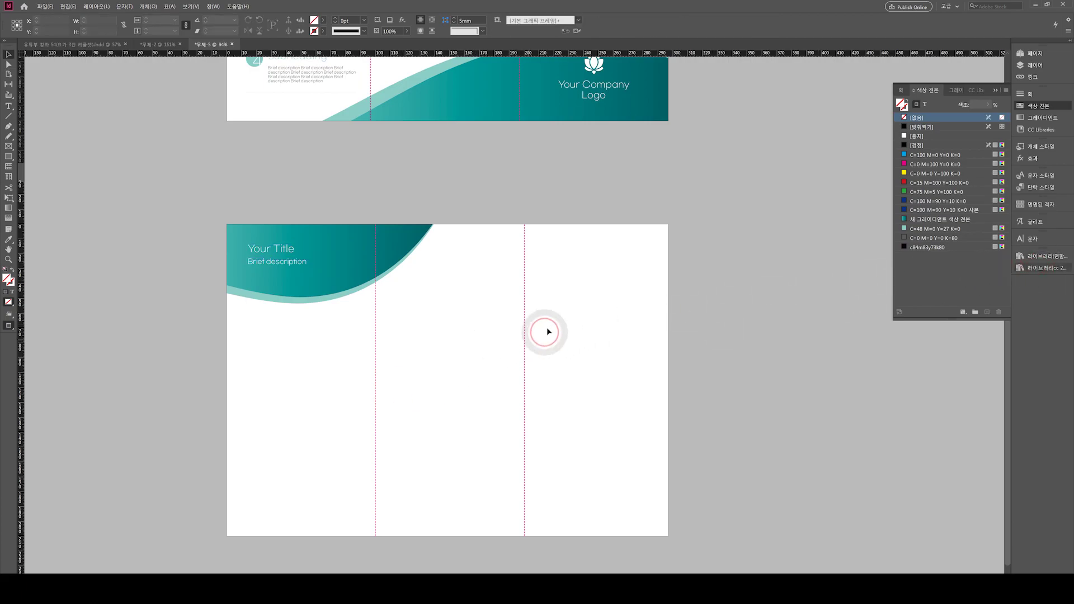
Enlarge the second page's title and description text slightly and shift both frames right and down within the wave.
scroll(547, 334, up, 2)
click(272, 294)
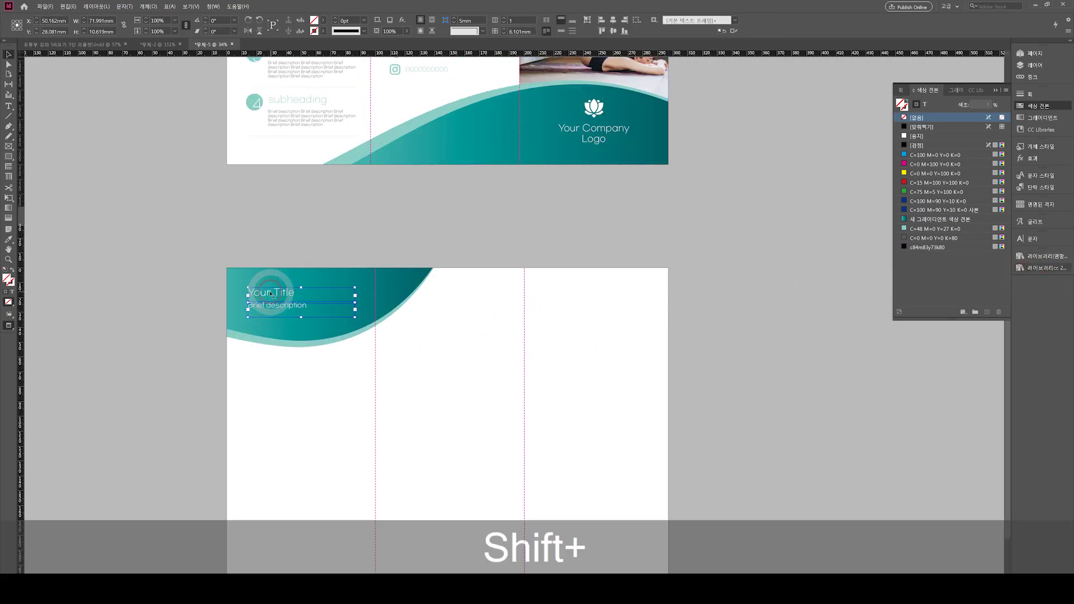
key(shift+ctrl+alt+period)
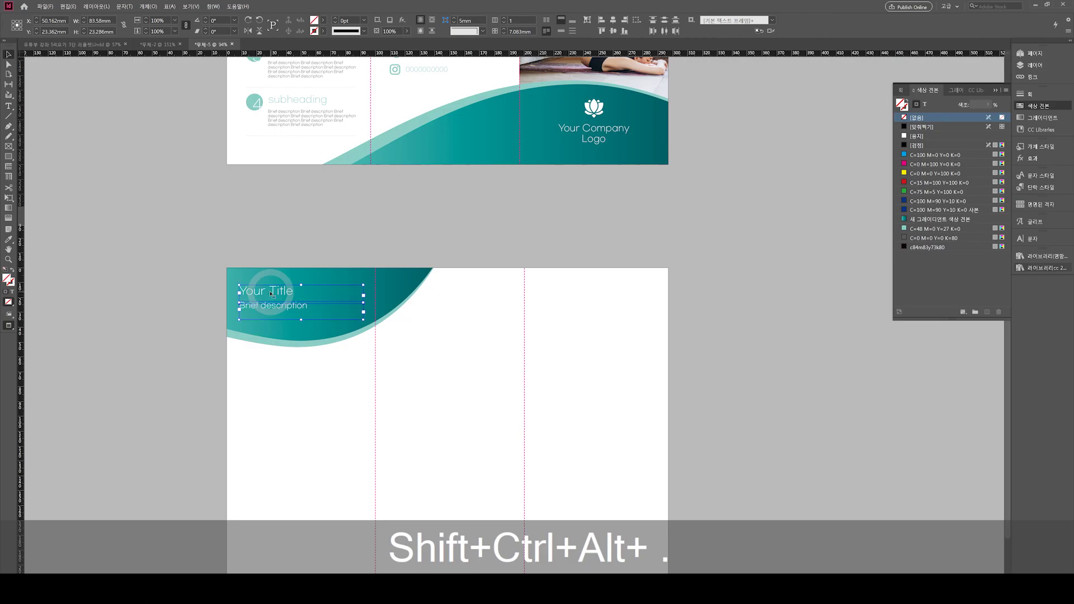
key(shift+Right)
key(Down)
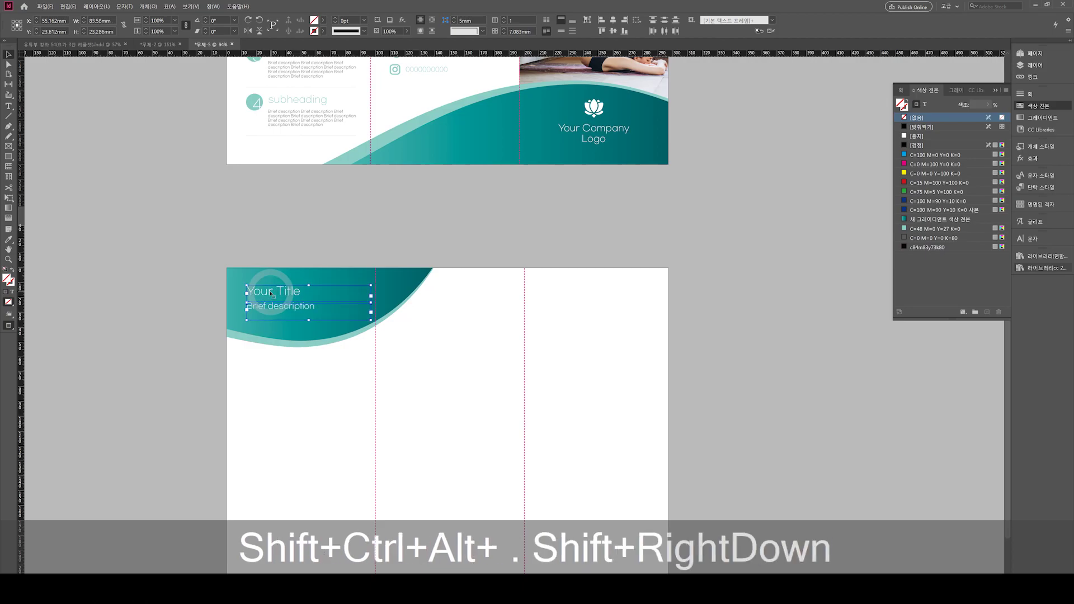
click(299, 364)
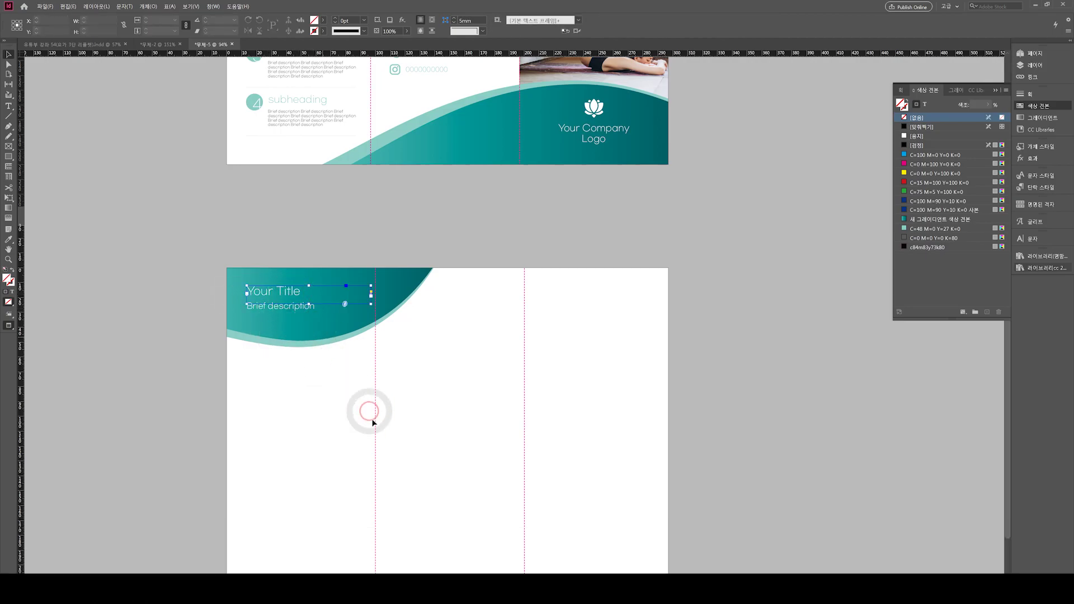
click(271, 294)
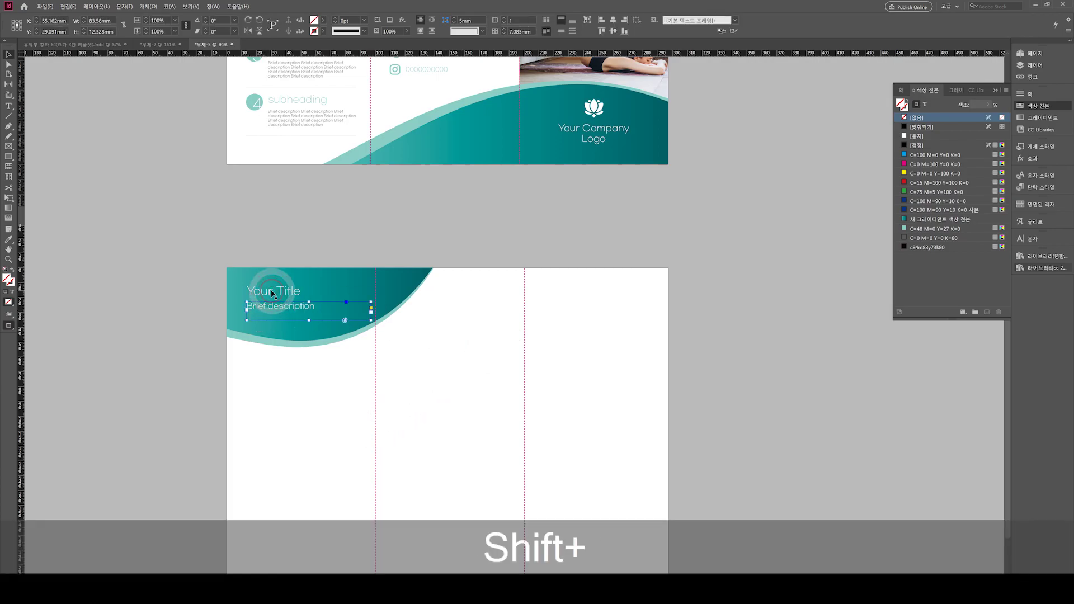
shift+click(271, 292)
click(393, 385)
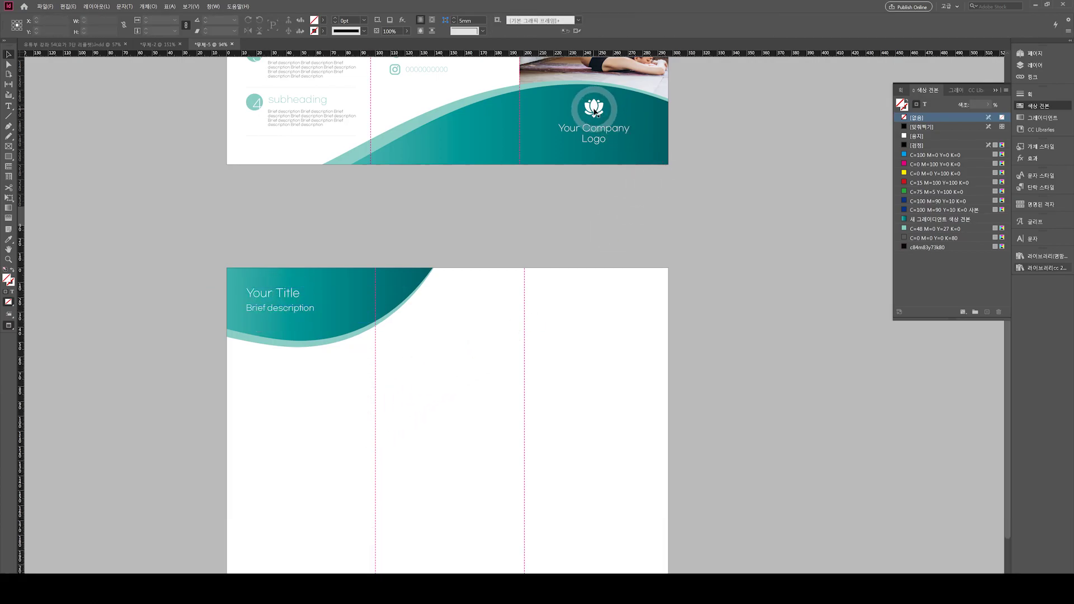
Copy the white lotus logo from the cover and place it beside the title on the second page's wave.
key(ctrl+c)
click(398, 387)
key(ctrl+v)
click(520, 403)
drag(520, 402, 343, 303)
click(421, 415)
scroll(447, 387, down, 2)
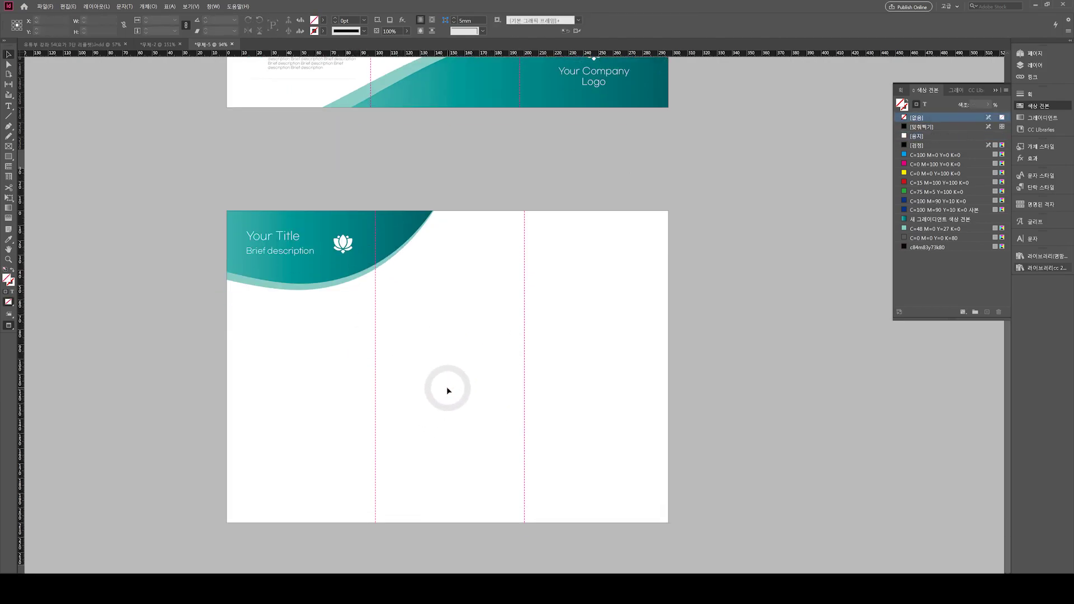
Duplicate the title and description straight below the wave and set the copied text's color to C=48 M=0 Y=27 K=0.
click(272, 253)
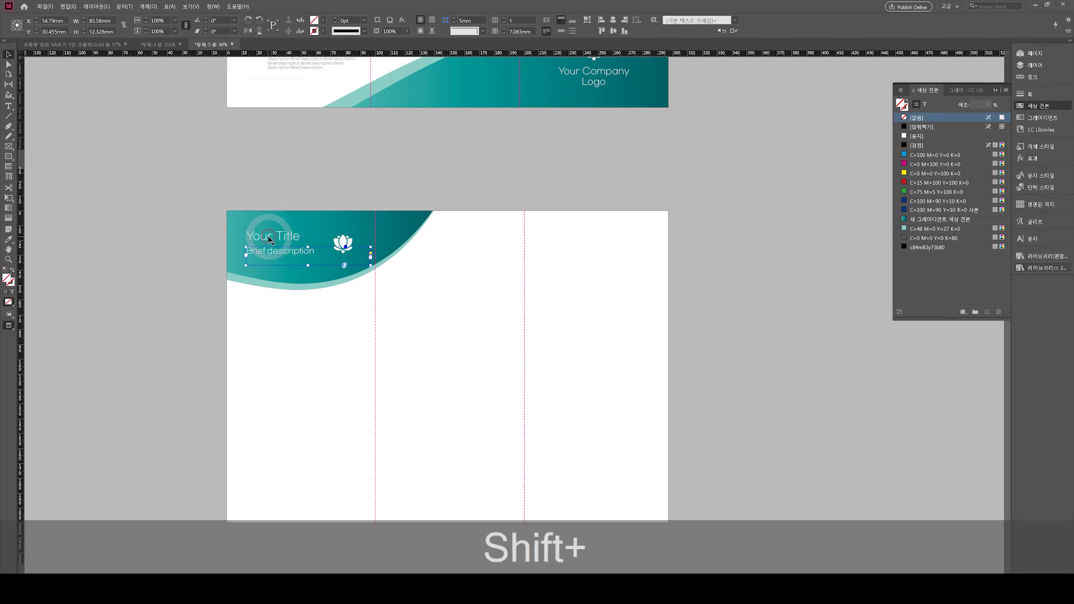
shift+click(269, 239)
drag(268, 239, 252, 313)
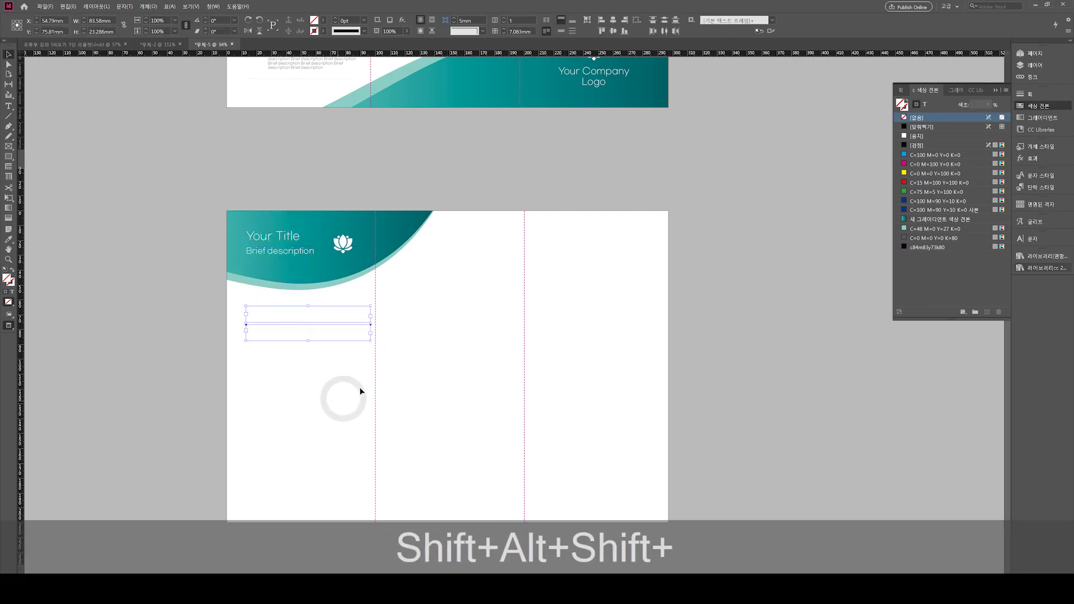
click(917, 136)
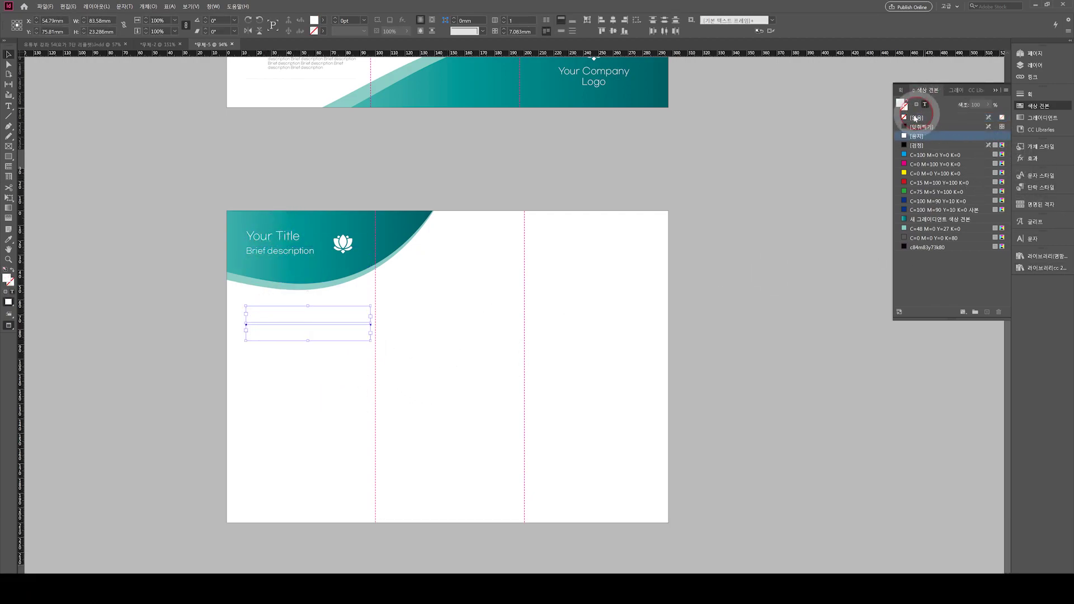
click(930, 229)
click(315, 386)
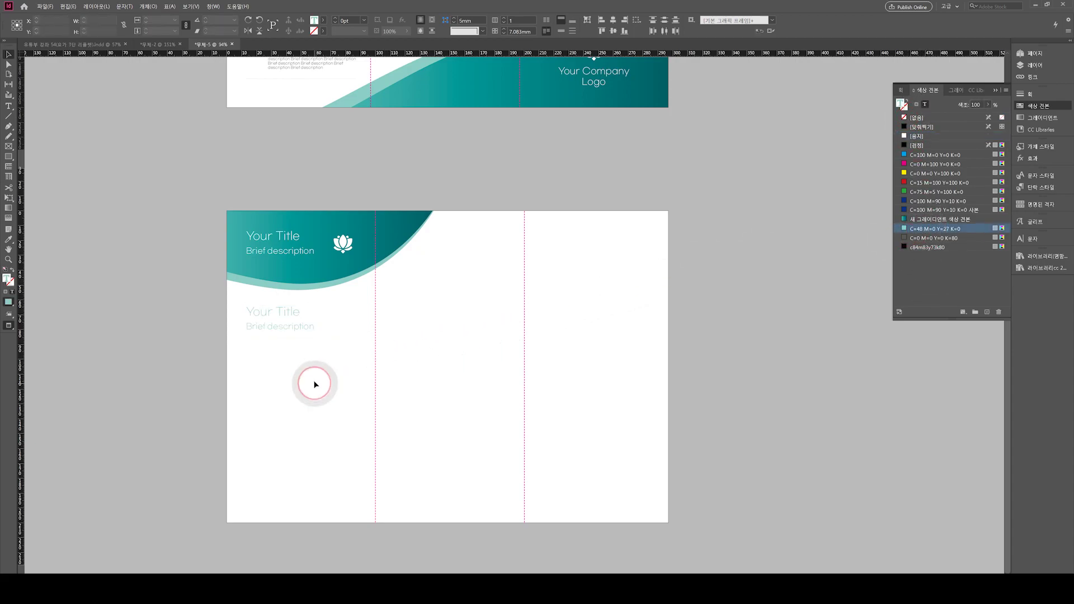
Set the text color of the duplicated "Brief description" to C=0 M=0 Y=0 K=80.
click(271, 328)
click(925, 104)
click(929, 238)
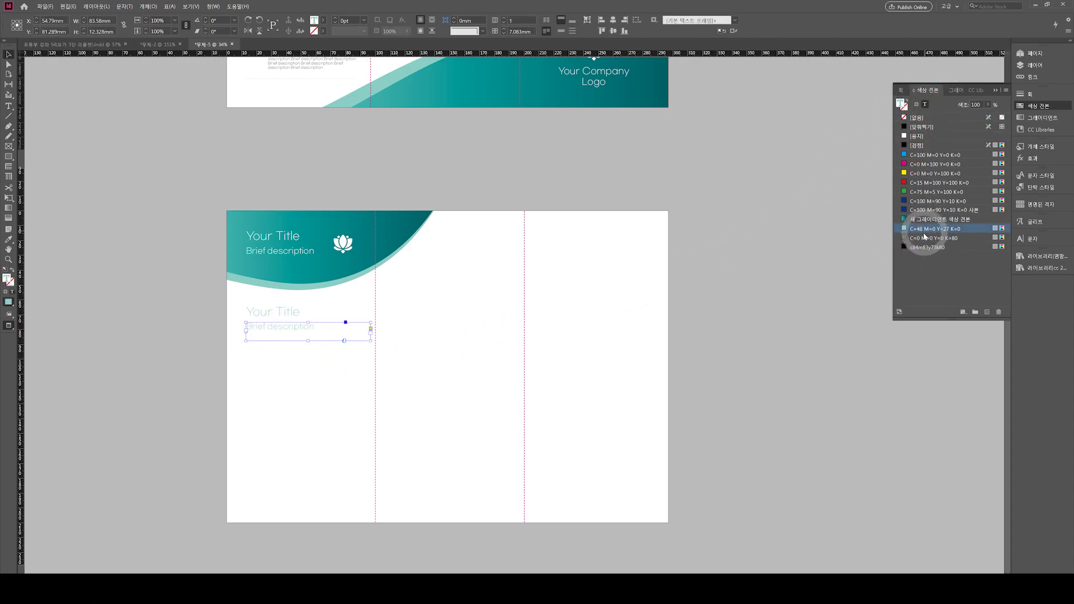
click(266, 389)
Draw a horizontal divider line 74 mm long below the duplicated description with the Pen tool and color its stroke C=0 M=0 Y=0 K=80.
key(p)
click(247, 339)
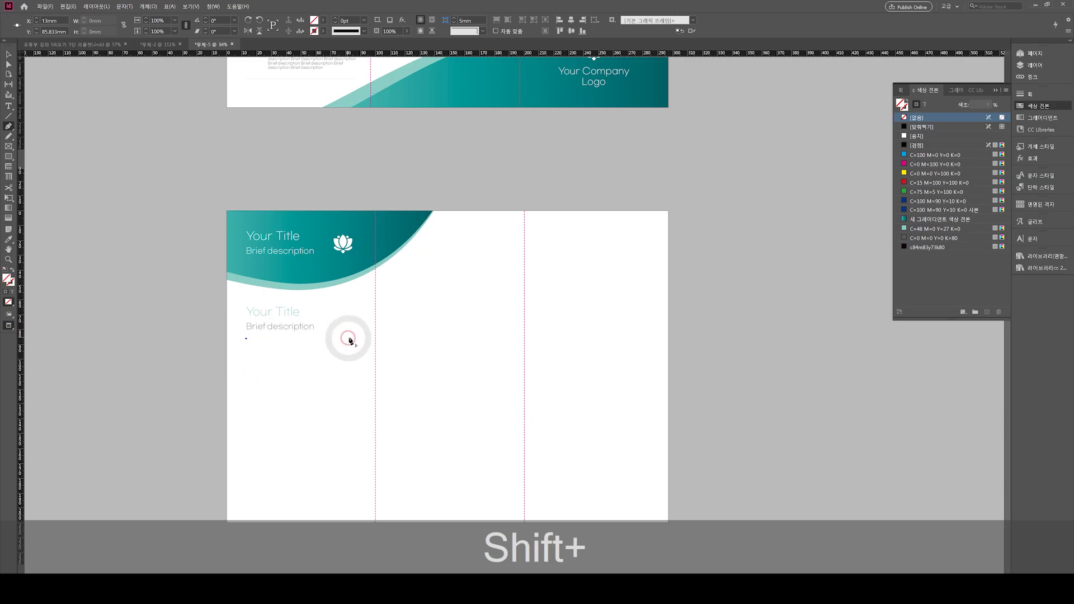
shift+click(357, 339)
key(v)
key(d)
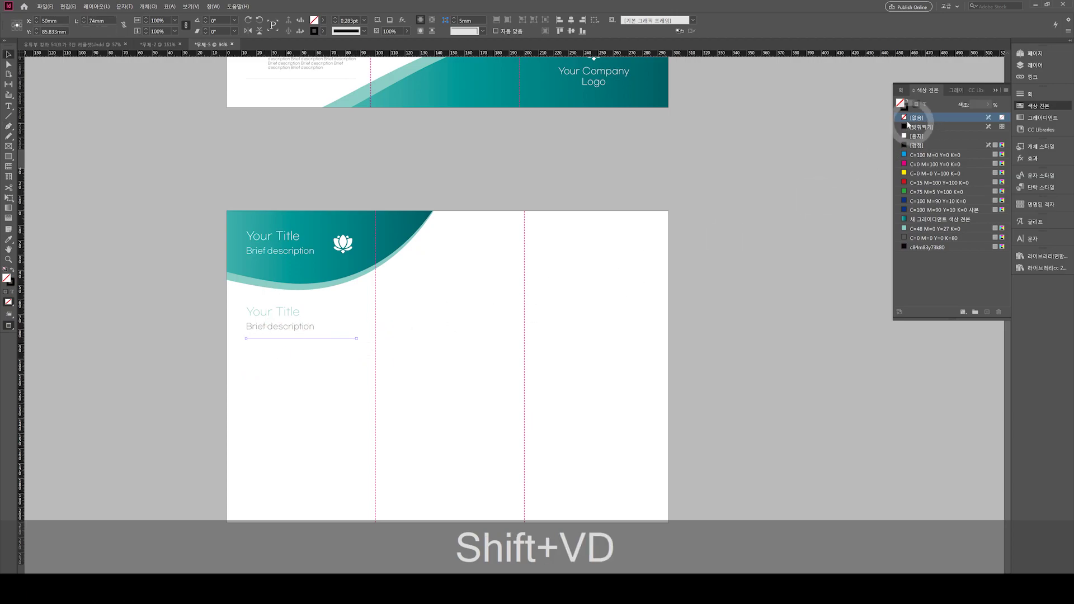
click(921, 237)
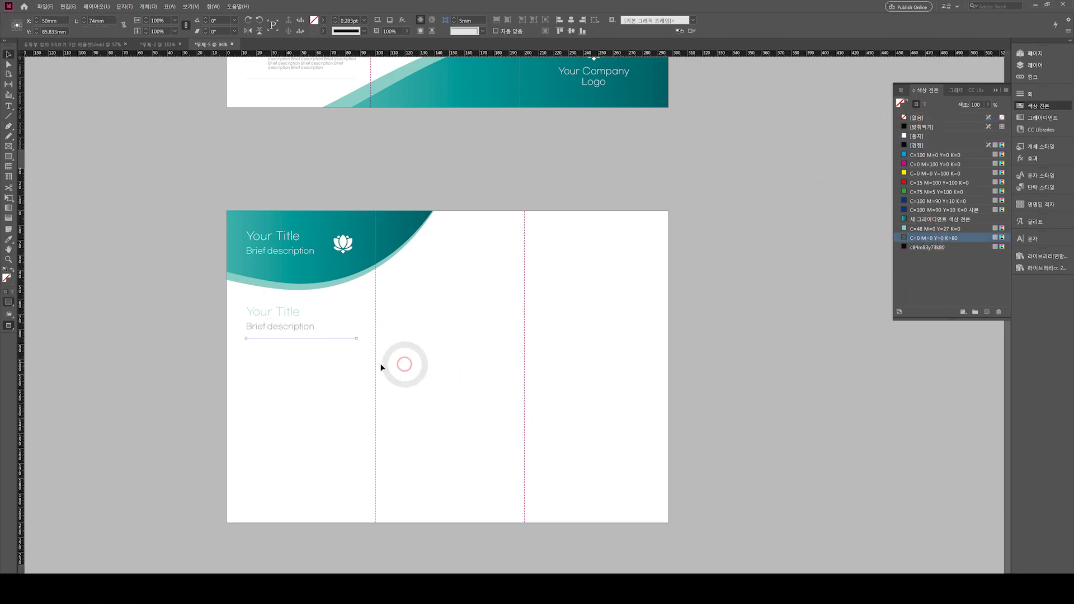
click(347, 366)
Copy the first numbered subheading block from page one and paste it onto the second page.
scroll(392, 347, up, 4)
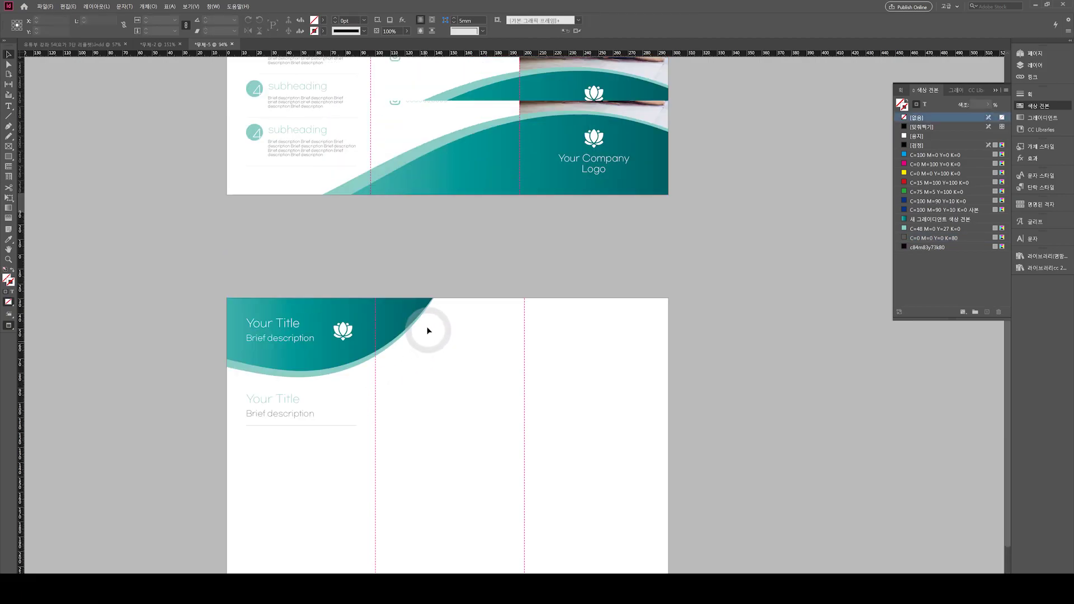
drag(245, 113, 320, 153)
key(ctrl+c)
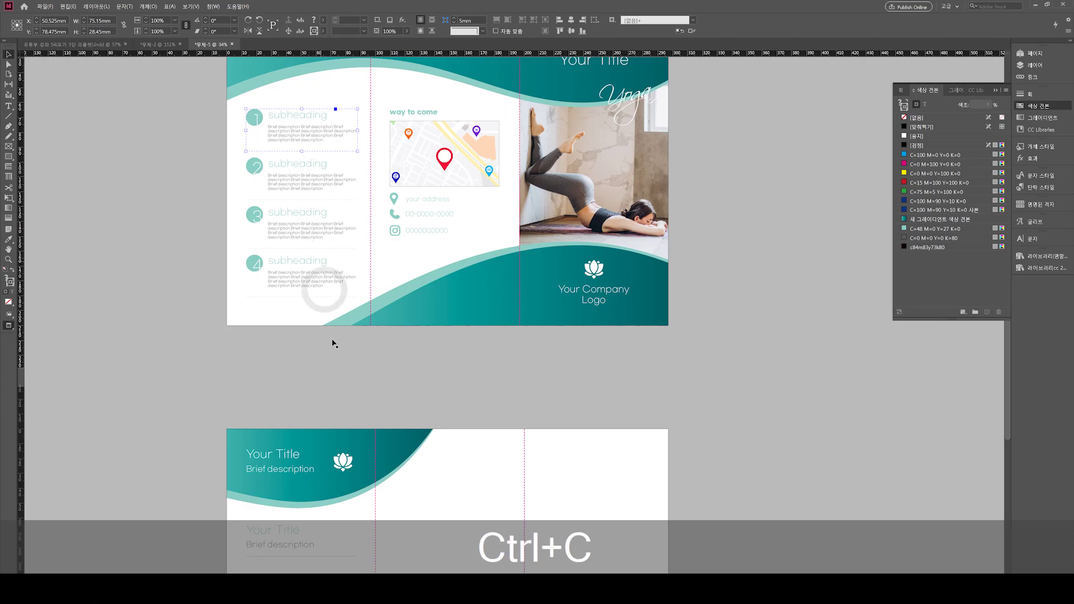
scroll(437, 367, down, 4)
key(ctrl+v)
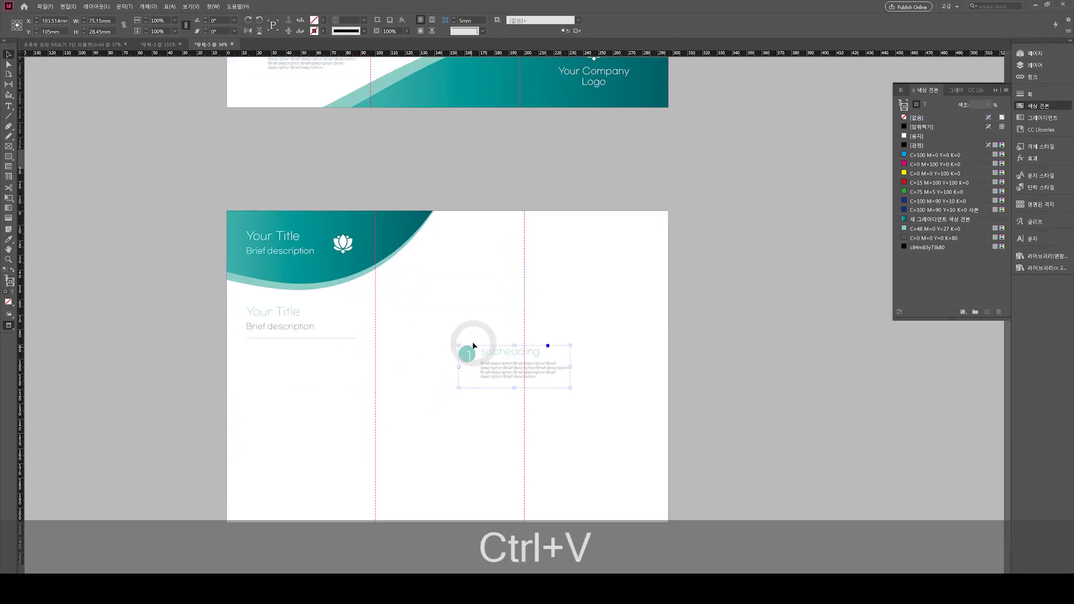
Arrange three copies of the numbered subheading block below the first panel's divider line and distribute them with equal vertical spacing.
drag(492, 373, 323, 475)
shift+click(312, 415)
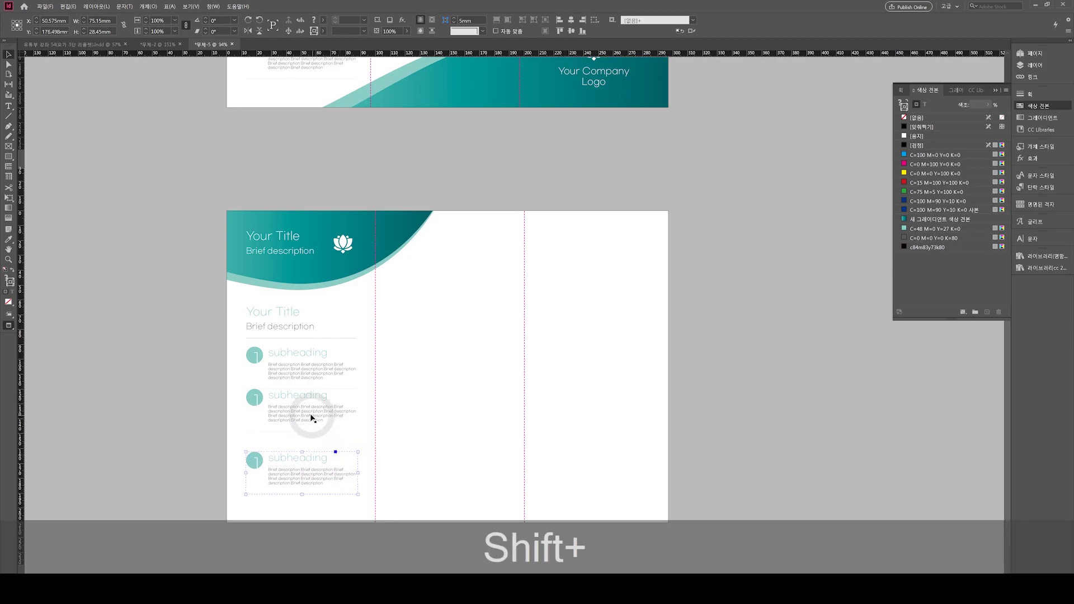
shift+click(308, 378)
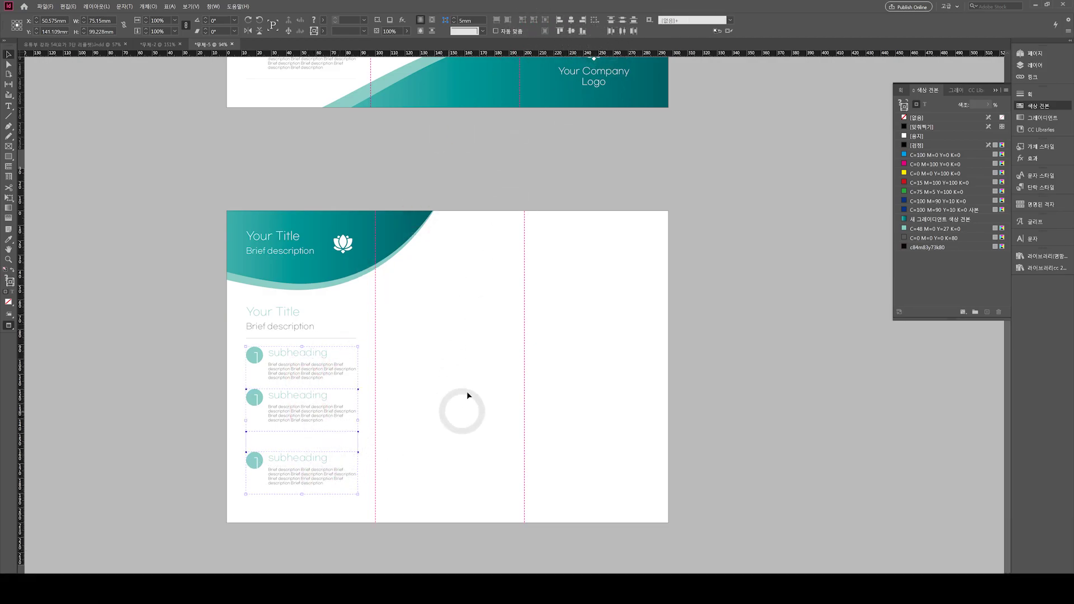
click(612, 29)
click(448, 429)
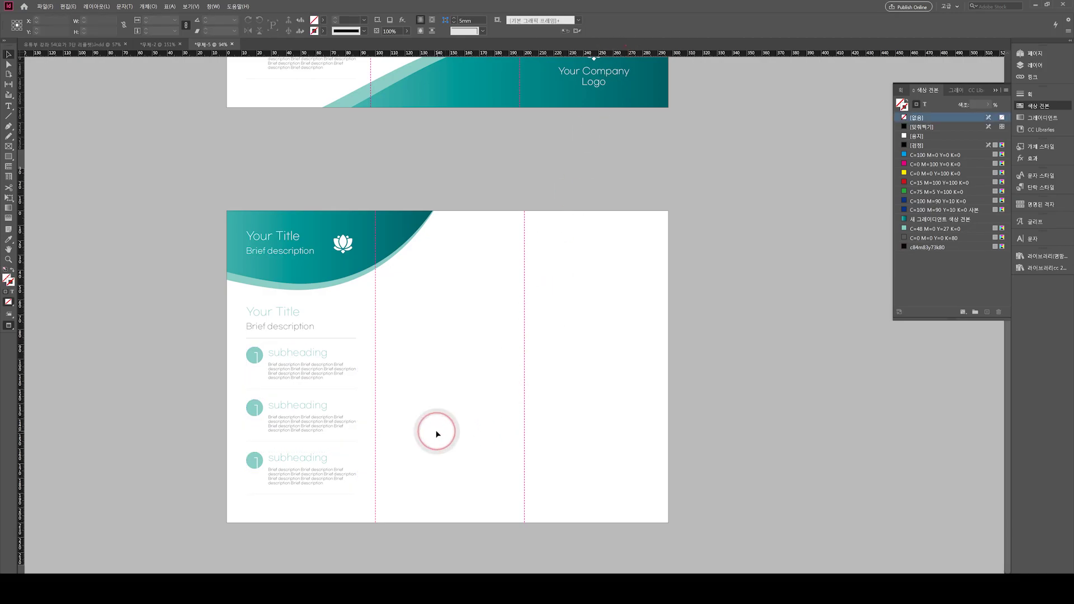
Duplicate the first panel's light teal title and its grey description into the upper part of the second panel.
drag(507, 369, 453, 373)
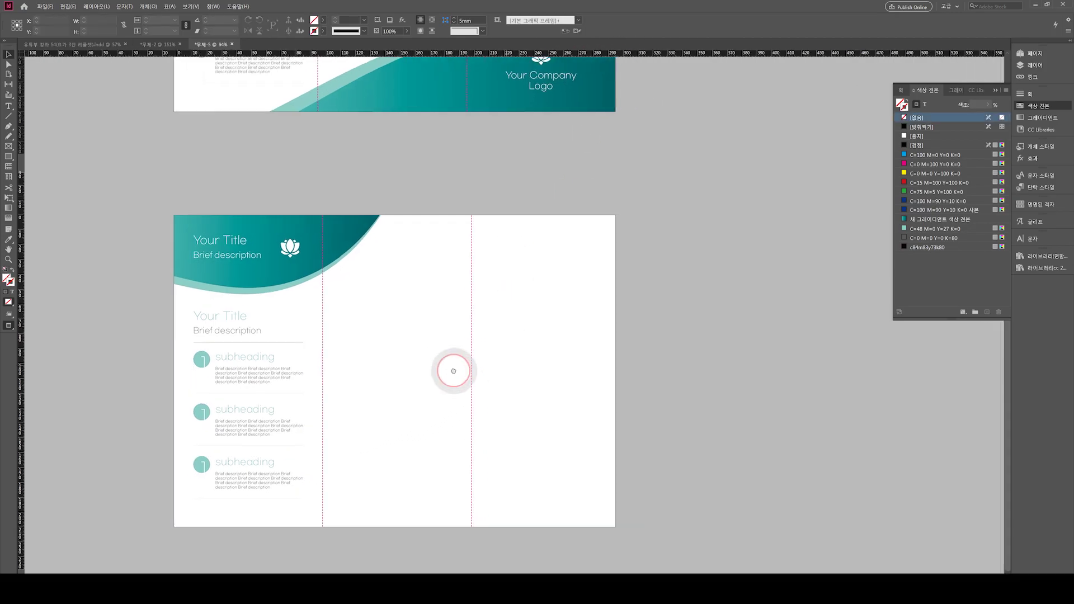
click(217, 314)
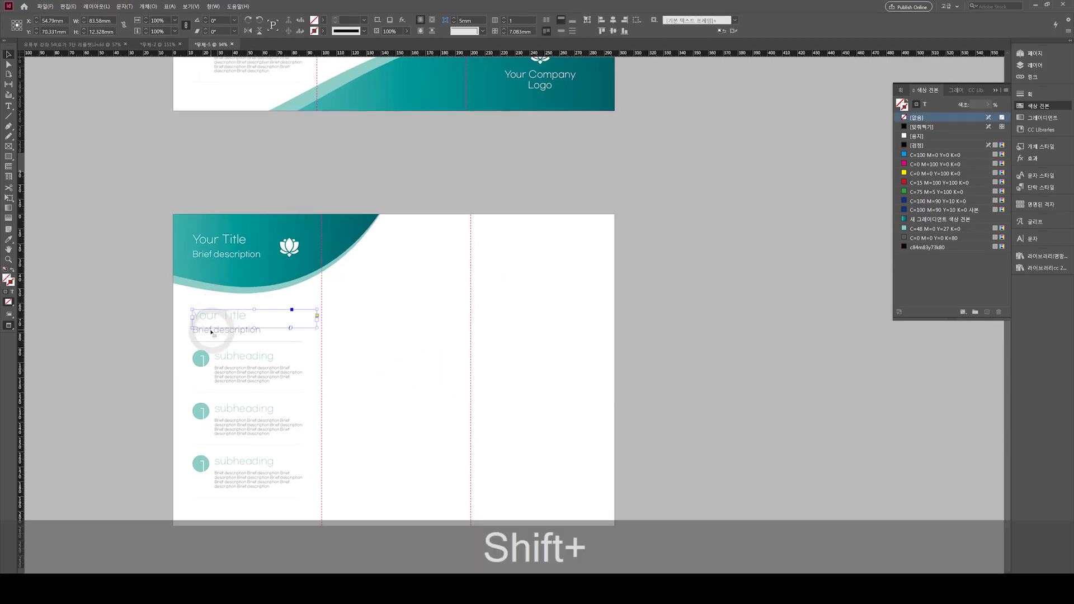
alt+shift+click(287, 324)
click(221, 317)
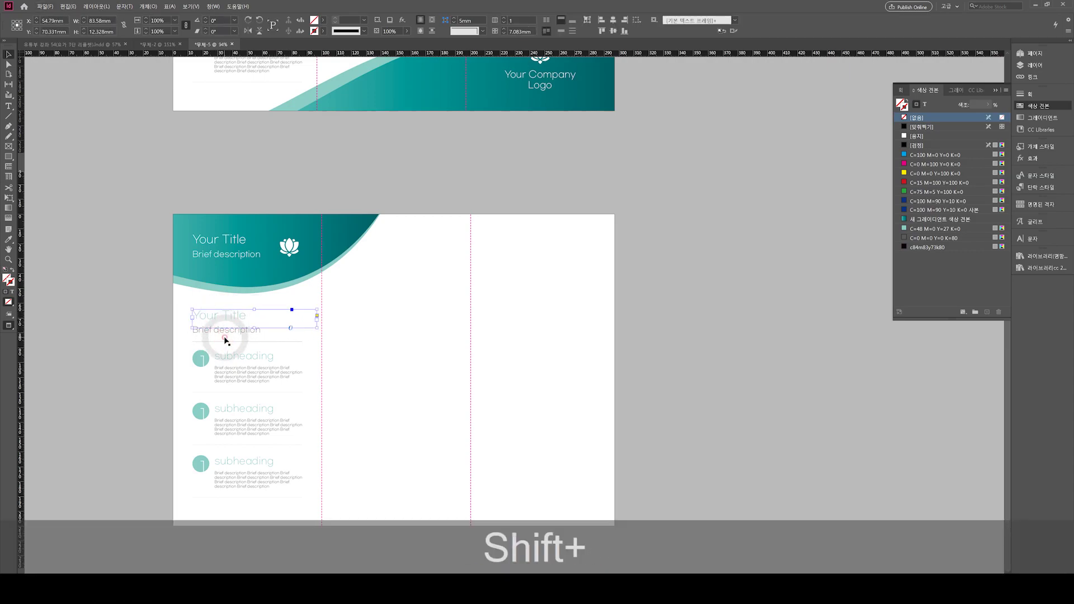
shift+click(224, 329)
drag(224, 321, 364, 271)
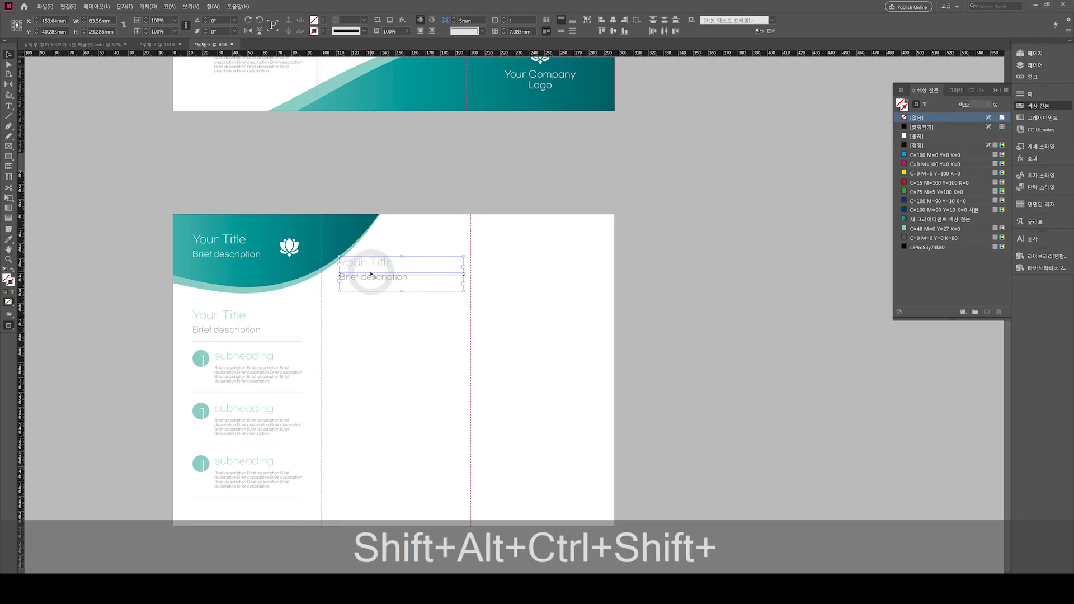
Right-align the second panel's title and description and narrow their text frames to about 62 mm.
key(ctrl+shift+r)
drag(420, 283, 416, 282)
drag(322, 274, 355, 271)
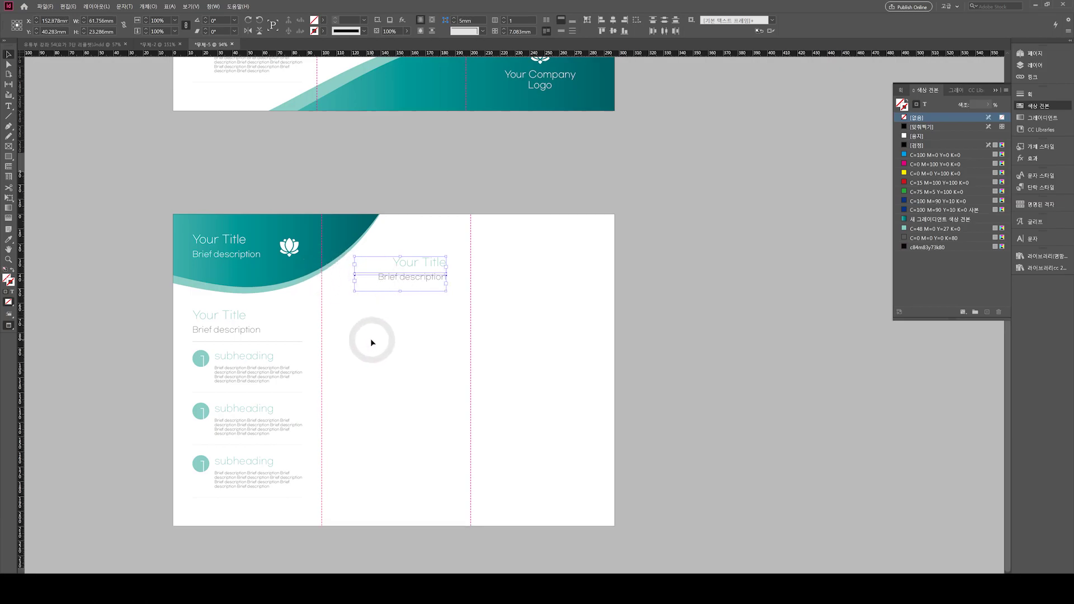
click(415, 291)
click(387, 366)
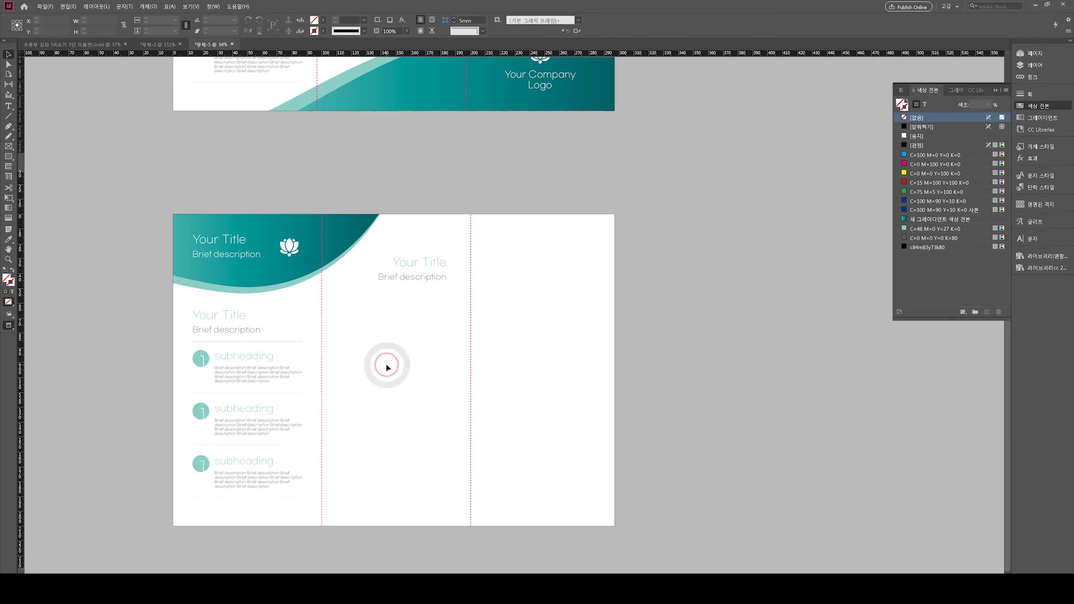
Draw a rectangular frame about 72 by 39 mm below the second panel's description and fill it with C=0 M=0 Y=100 K=0.
key(f)
drag(338, 301, 415, 332)
key(v)
click(405, 334)
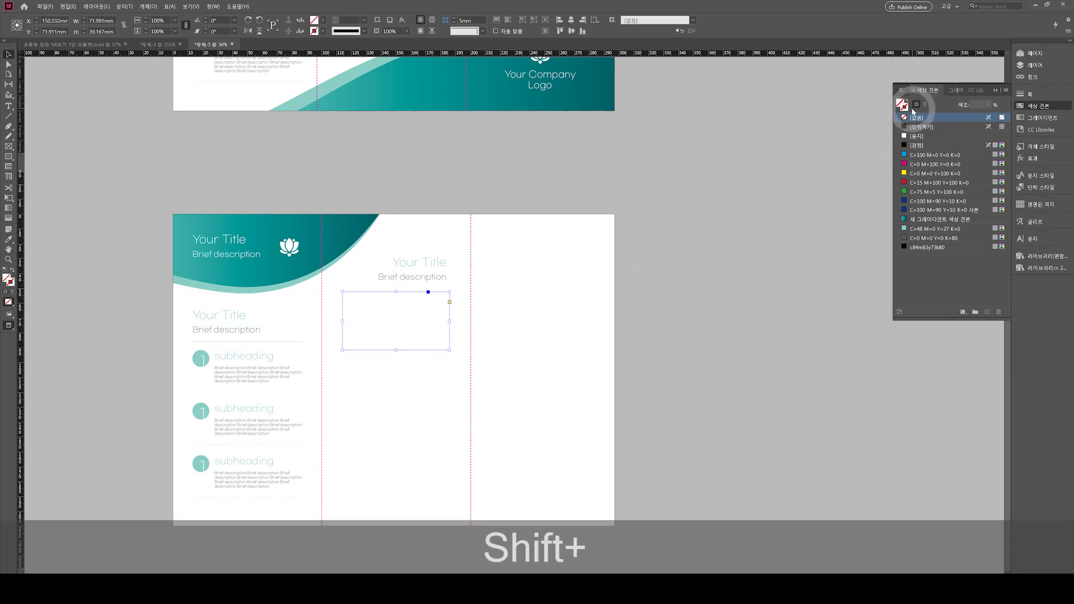
click(915, 174)
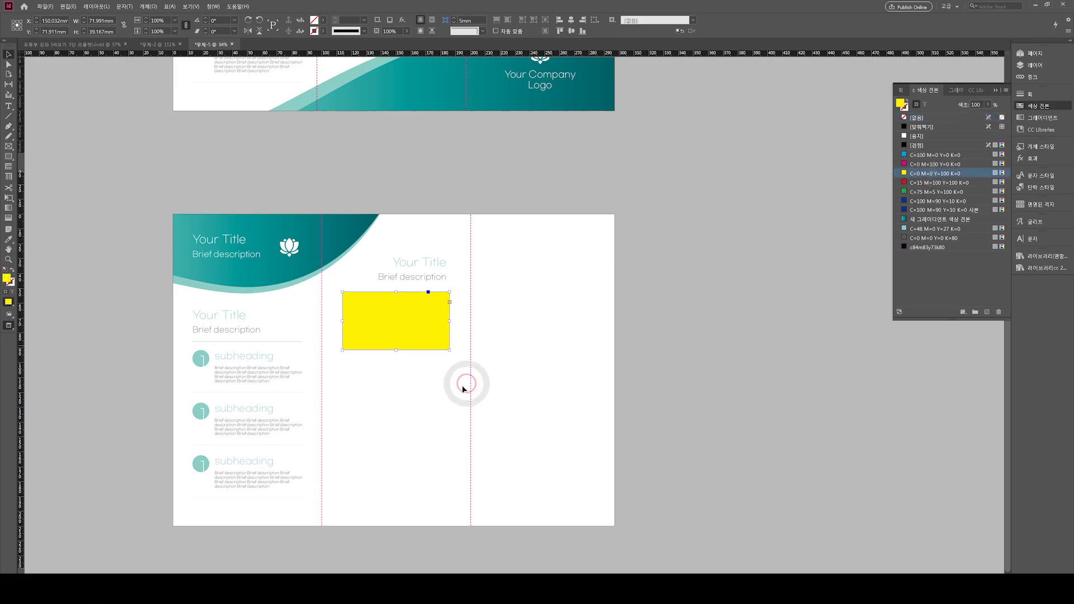
Duplicate the description below the yellow frame as a smaller, left-aligned caption and fit its text frame to the yellow frame's width.
click(408, 280)
drag(416, 279, 400, 364)
key(ctrl+shift+l)
key(ctrl+shift+comma)
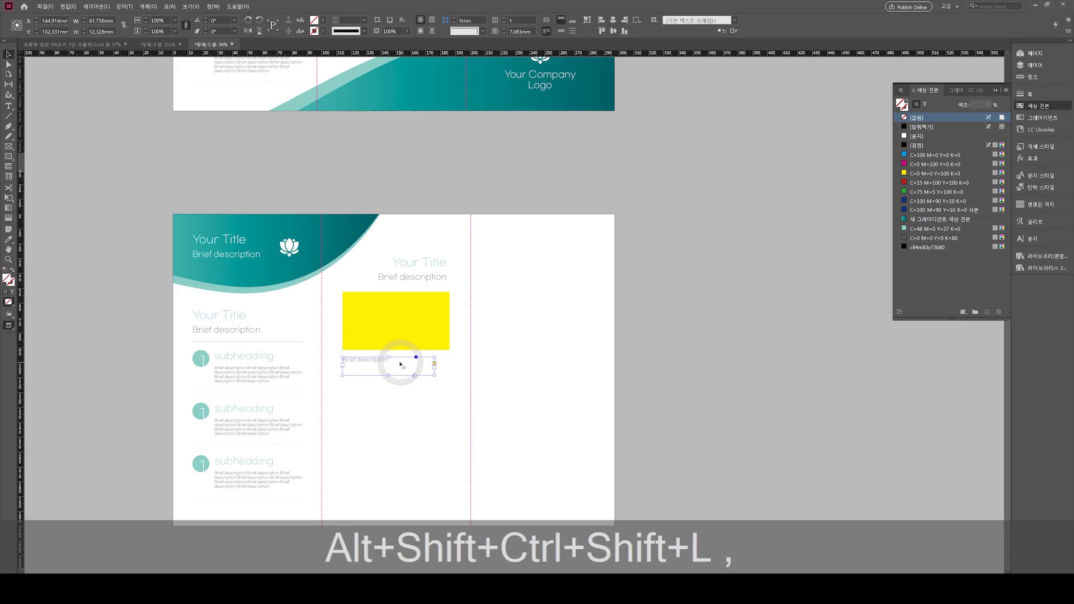
click(361, 432)
click(385, 370)
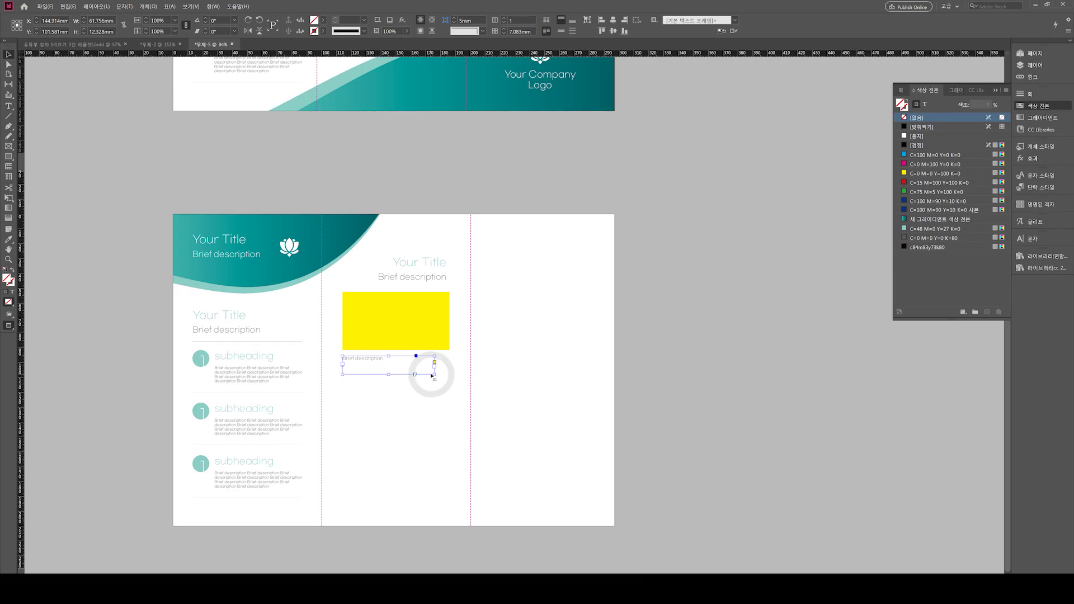
drag(434, 374, 372, 336)
Group the yellow frame with its caption and duplicate the group twice straight down the second panel at equal spacing.
click(396, 384)
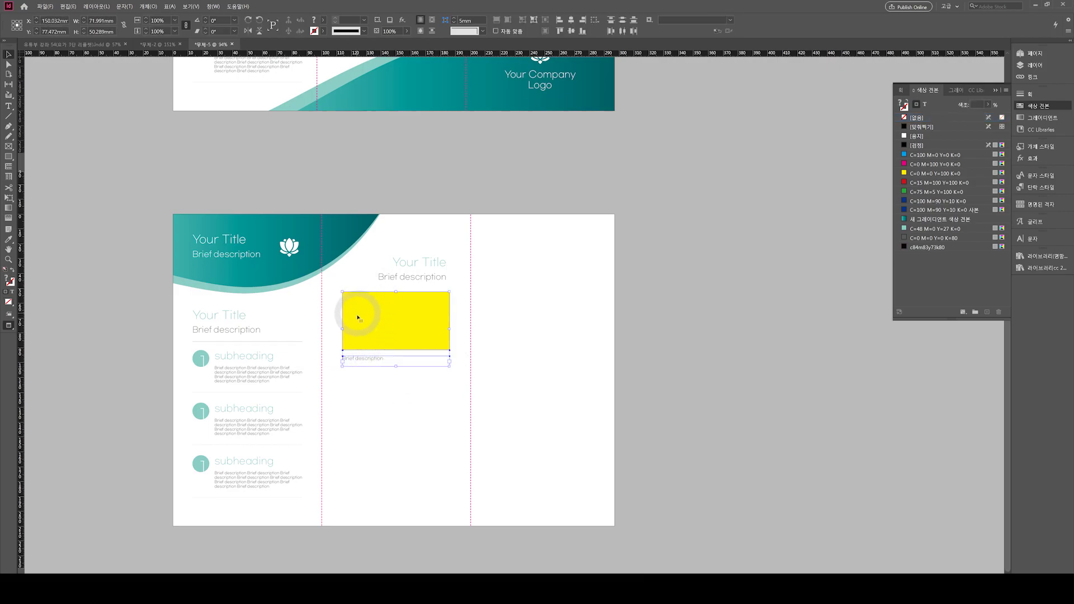
key(ctrl+g)
click(400, 320)
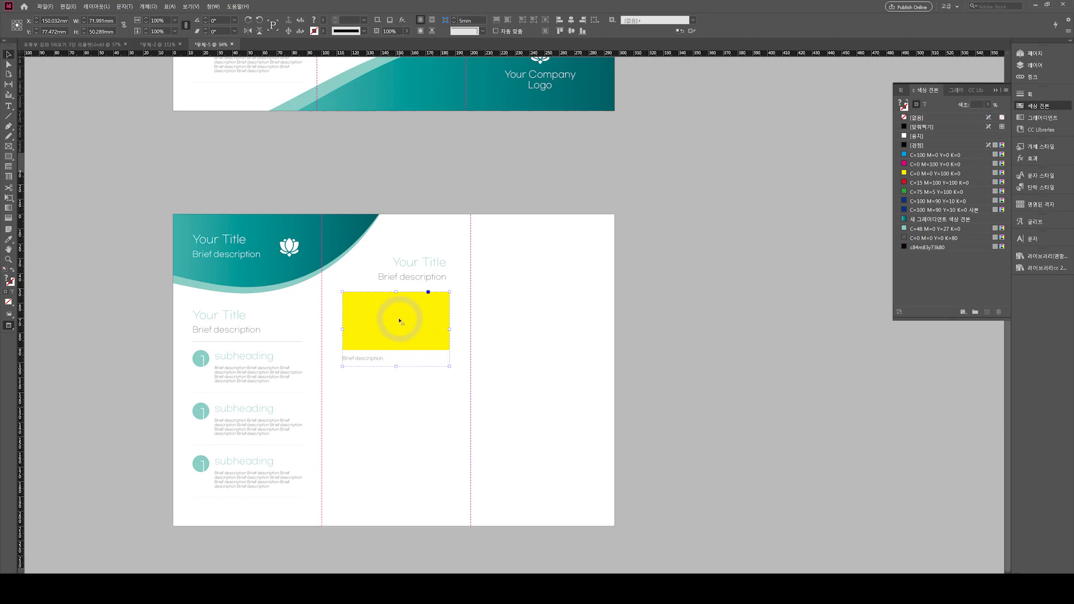
key(alt)
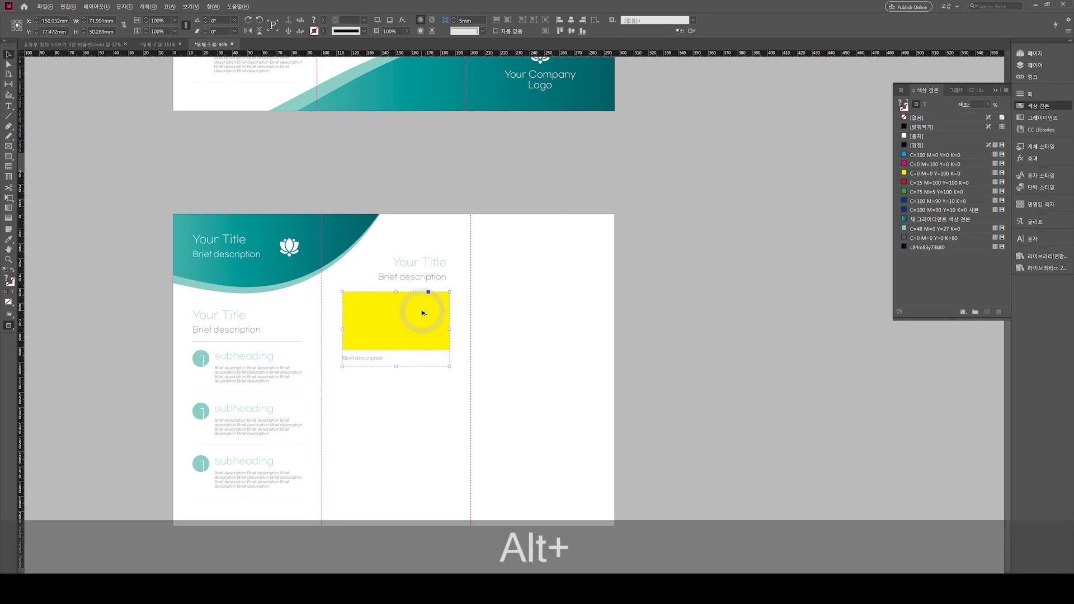
drag(423, 313, 419, 397)
key(ctrl+shift)
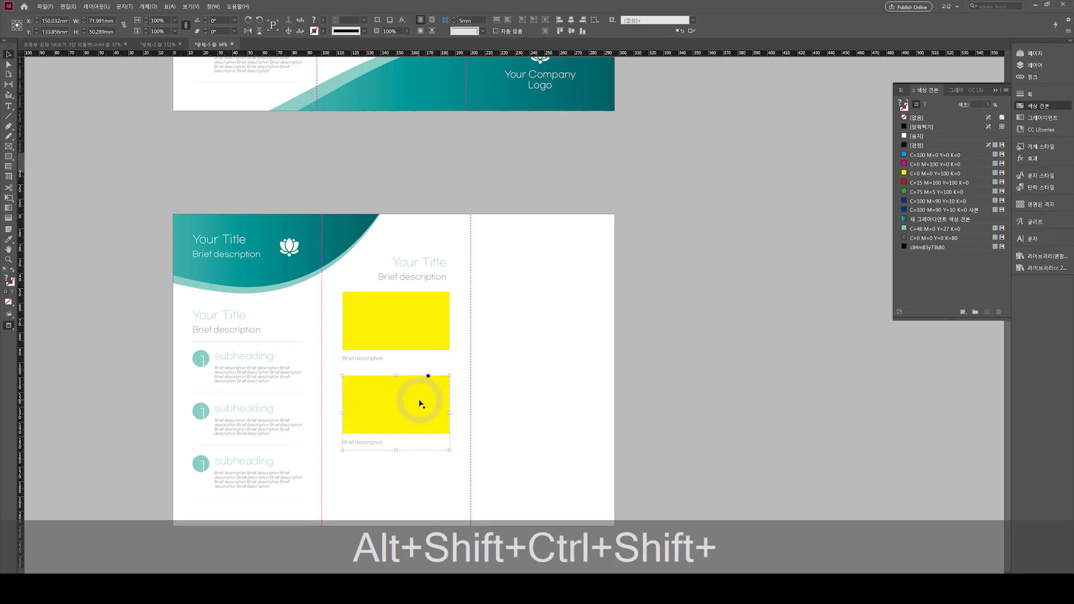
key(ctrl+alt+shift+d)
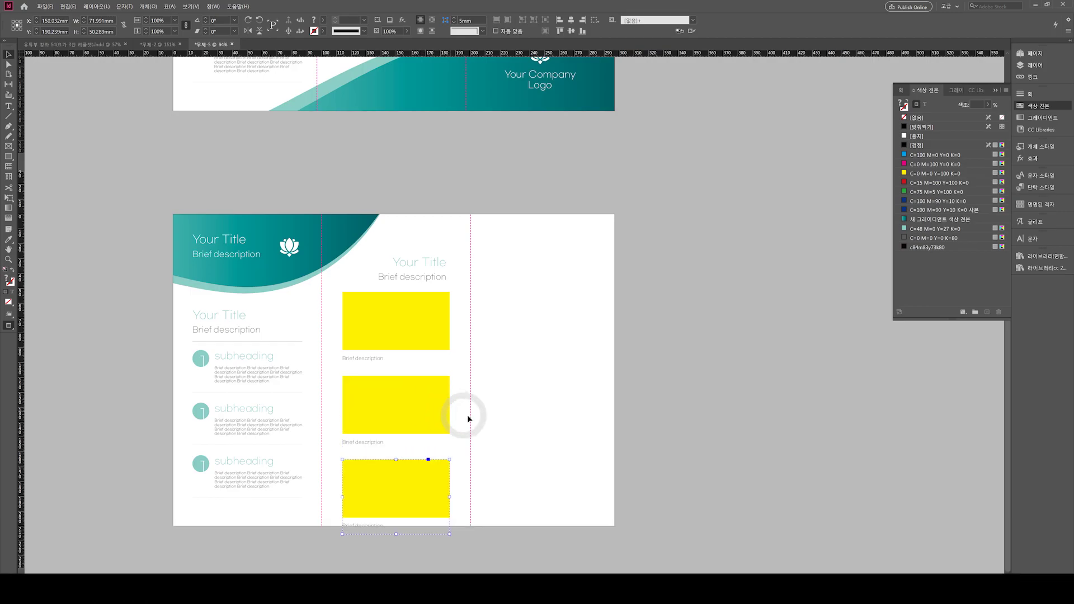
Move the second panel's title, description and three captioned frames up together, level with the title in the wave header.
click(493, 462)
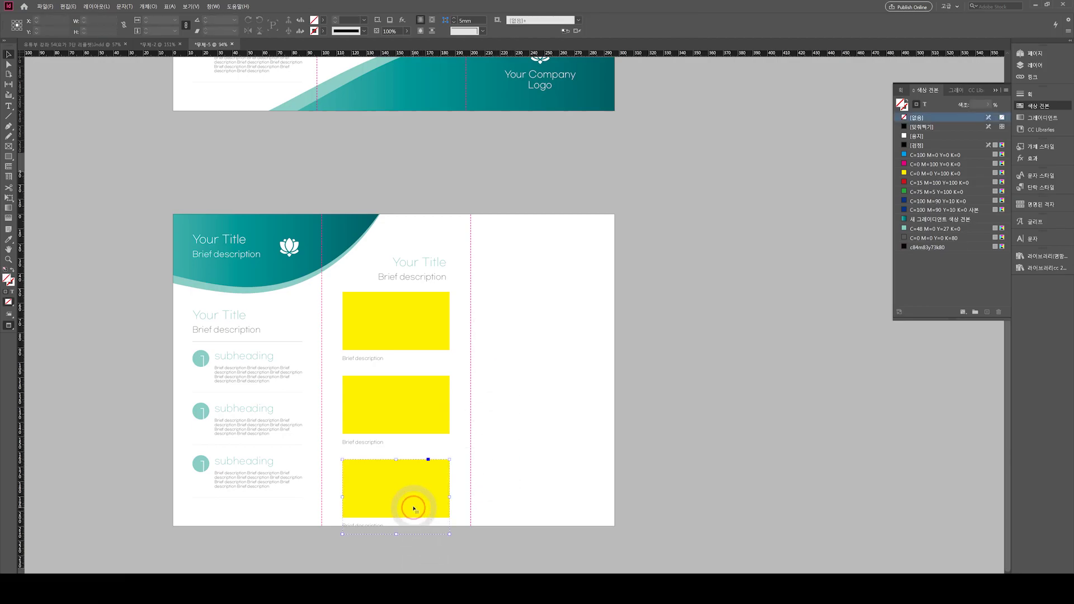
shift+click(417, 415)
shift+click(416, 341)
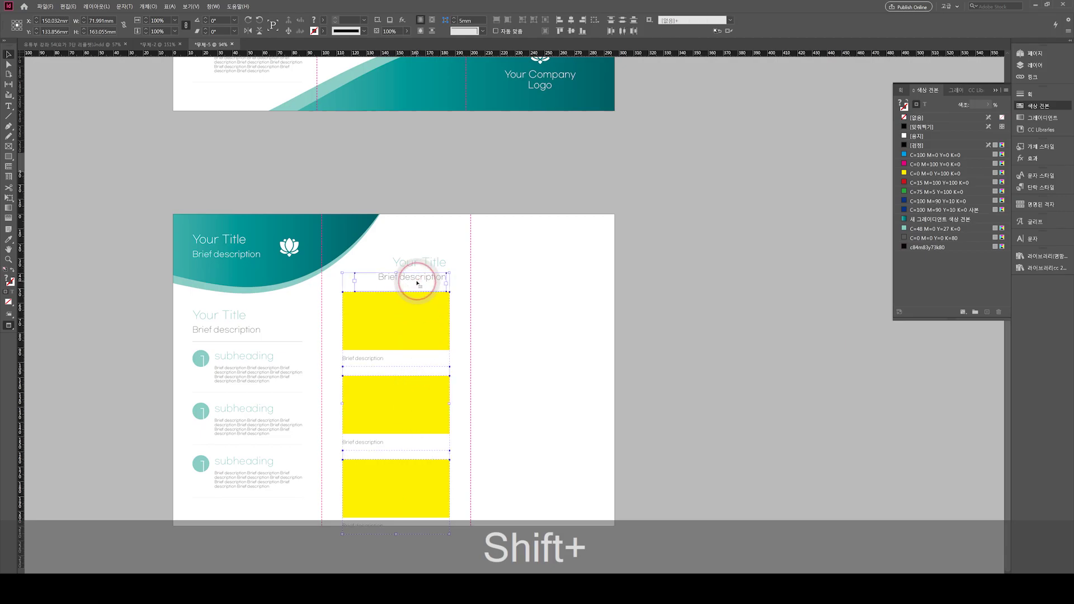
shift+click(420, 268)
key(shift+Up)
key(shift+Up)
key(shift+Up)
key(shift+Up)
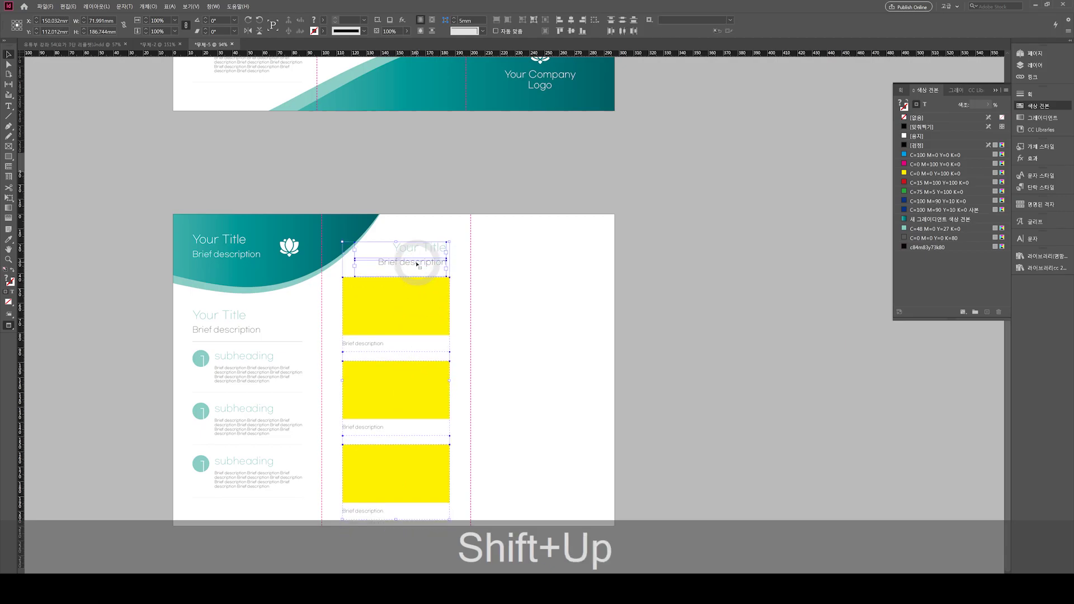
key(shift+Up)
click(525, 400)
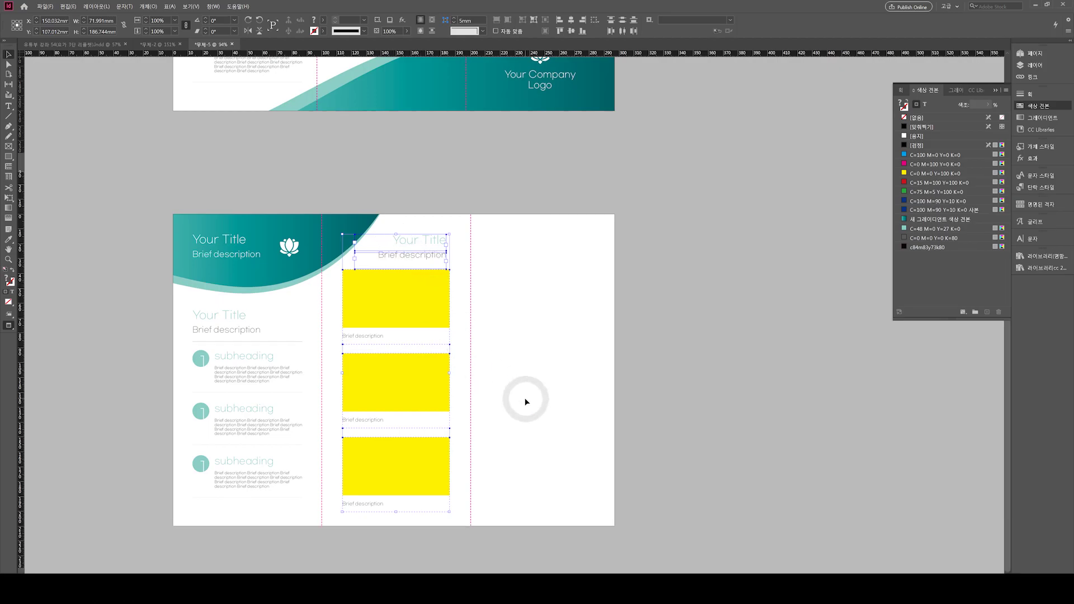
click(371, 471)
Move the three numbered subheading blocks in the first panel down together, away from the divider line.
click(277, 484)
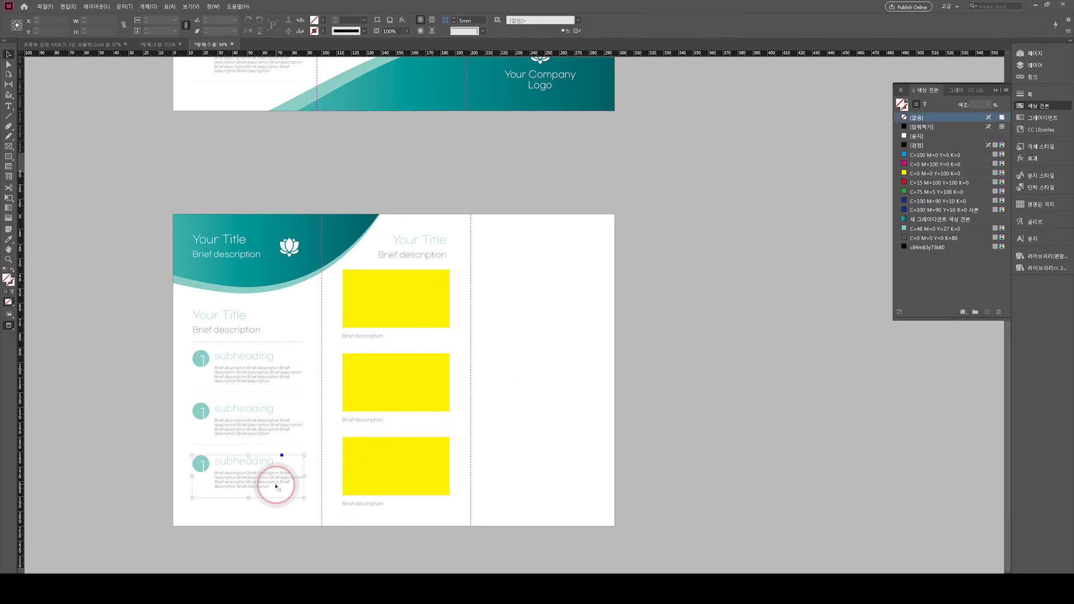
drag(310, 526, 202, 358)
key(shift+Down)
key(shift+Down)
key(shift+Down)
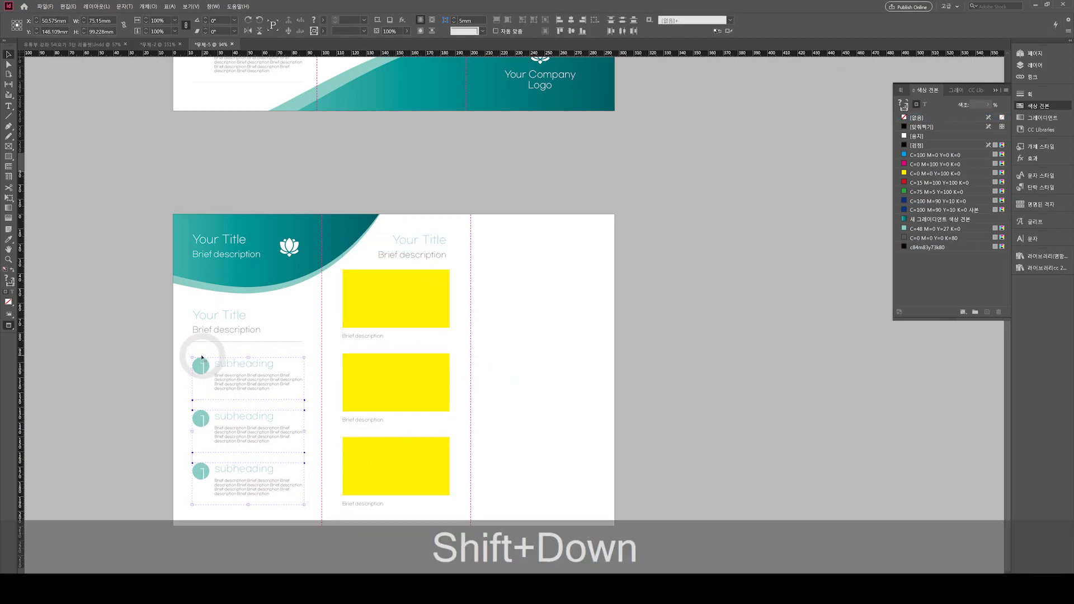
click(261, 324)
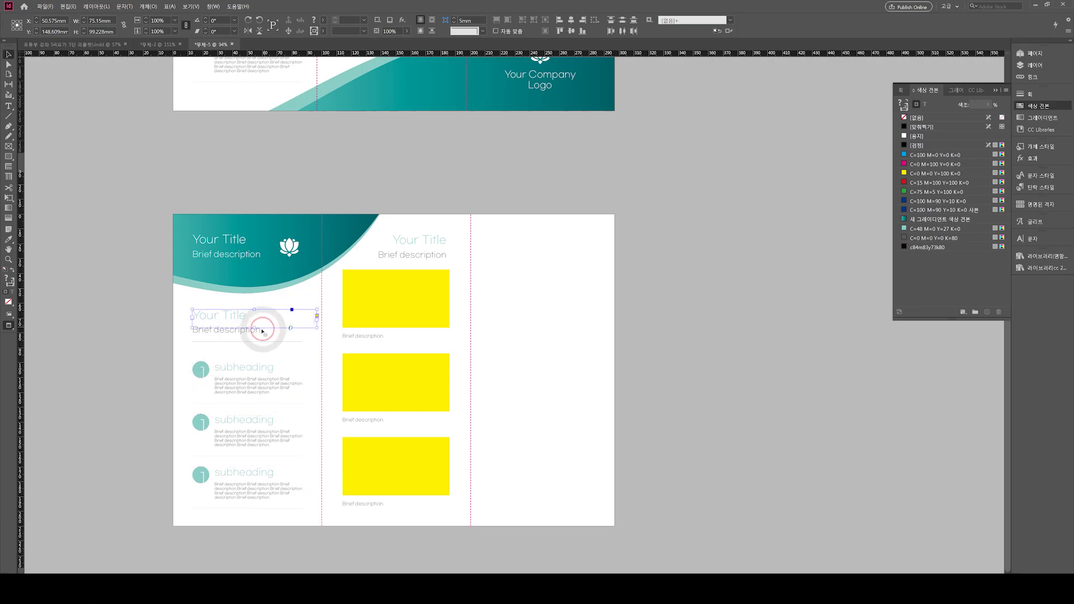
click(317, 330)
Draw a 100 by 216 mm rectangular frame covering the third panel out to the bleed, working in the normal view mode.
drag(509, 330, 467, 354)
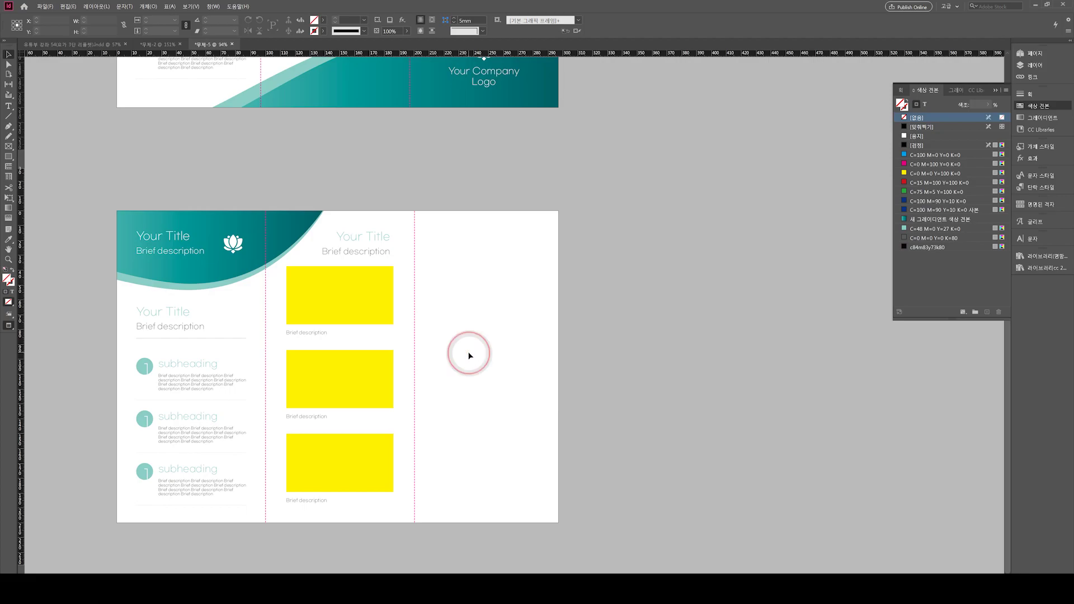
key(w)
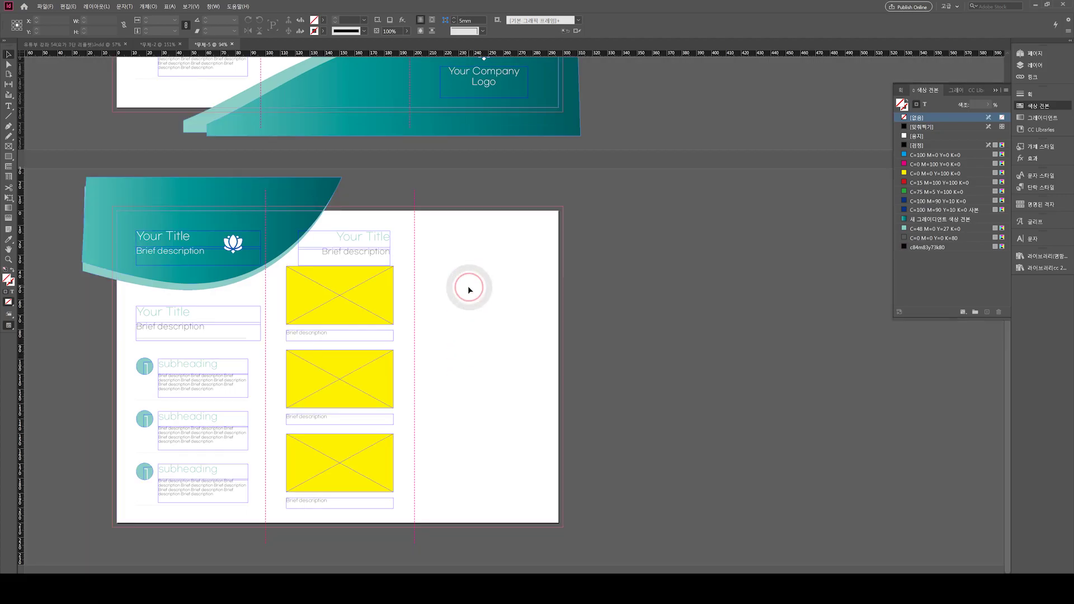
key(f)
drag(414, 204, 563, 526)
key(v)
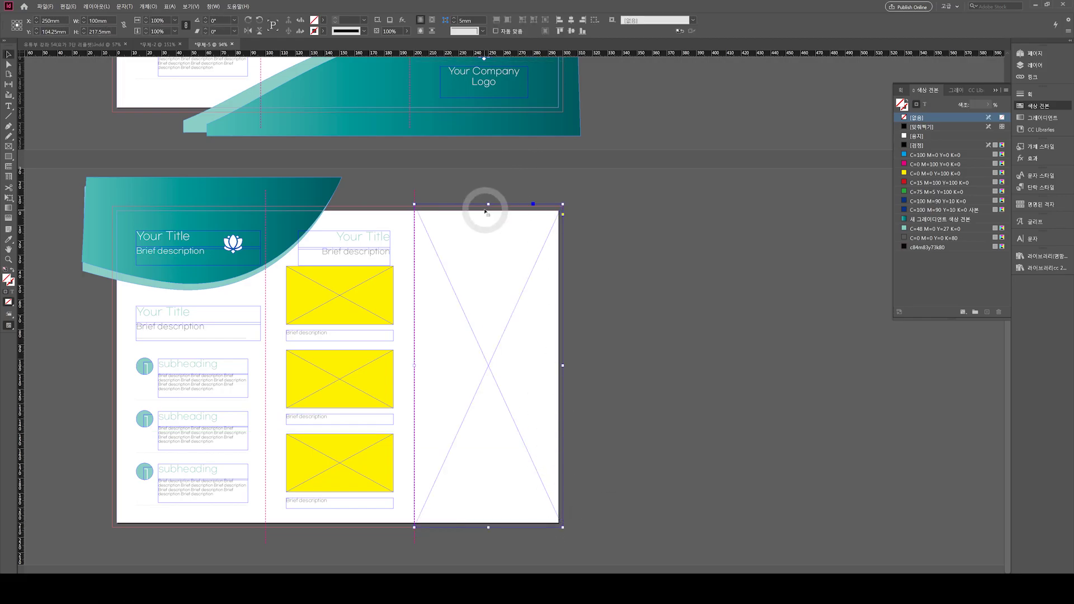
drag(489, 203, 489, 207)
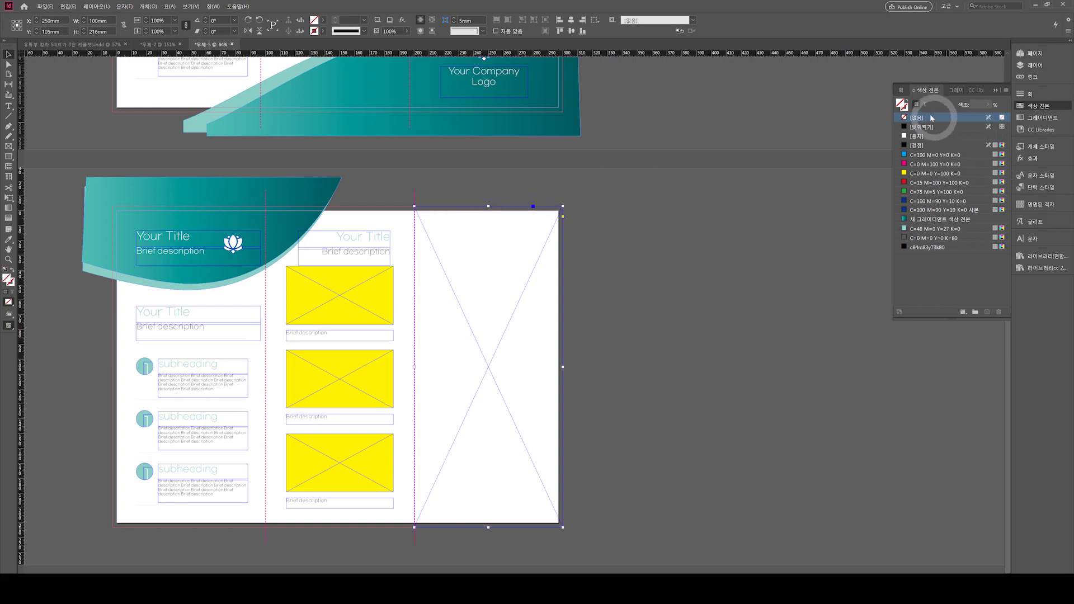
Fill the third-panel frame with a duplicate of the C=48 M=0 Y=27 K=0 swatch edited to C=69 M=0 Y=39 K=0.
click(918, 229)
click(987, 311)
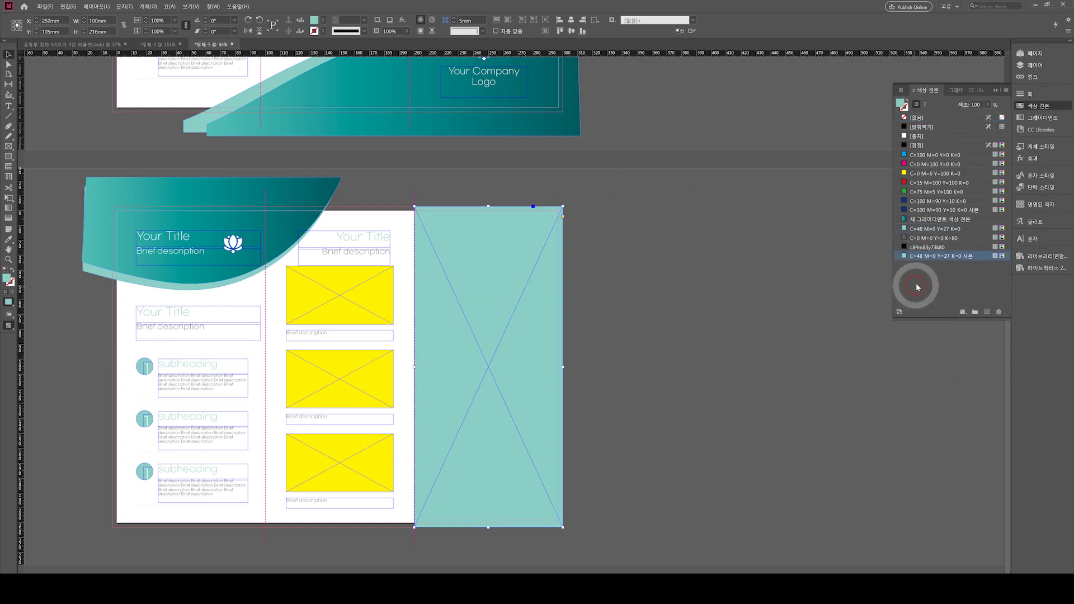
double_click(901, 260)
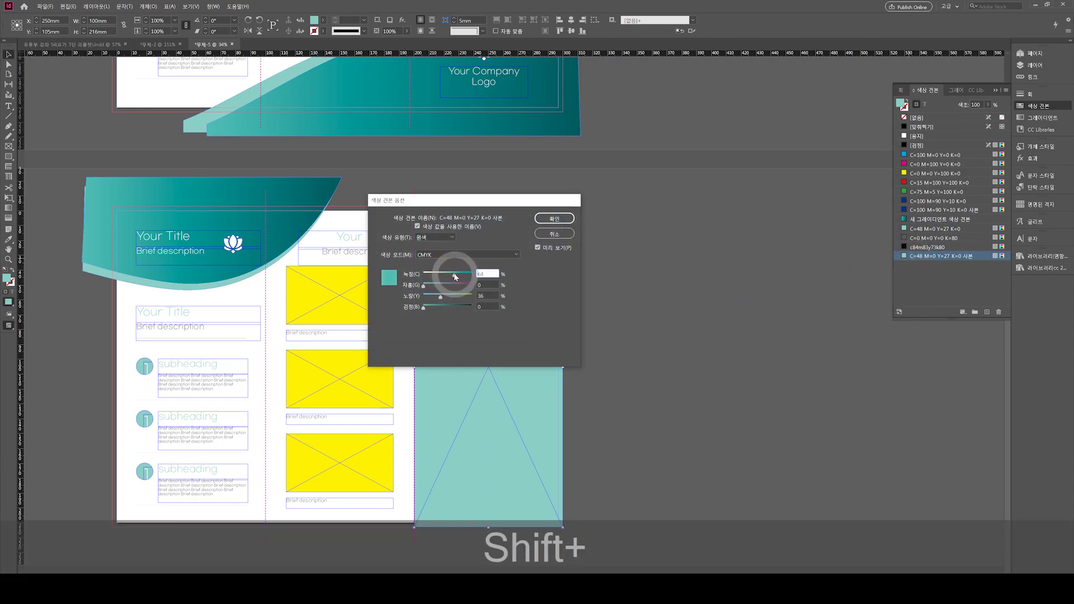
drag(455, 276, 455, 277)
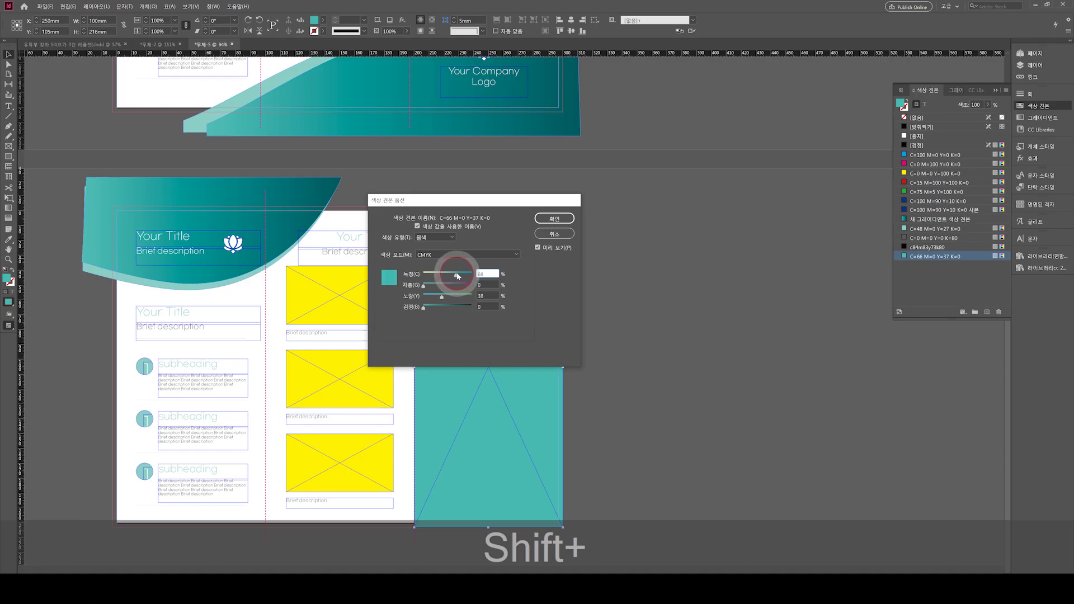
click(554, 218)
click(708, 293)
key(w)
Move the teal third-panel frame to the 배경 layer and lock that layer.
click(515, 363)
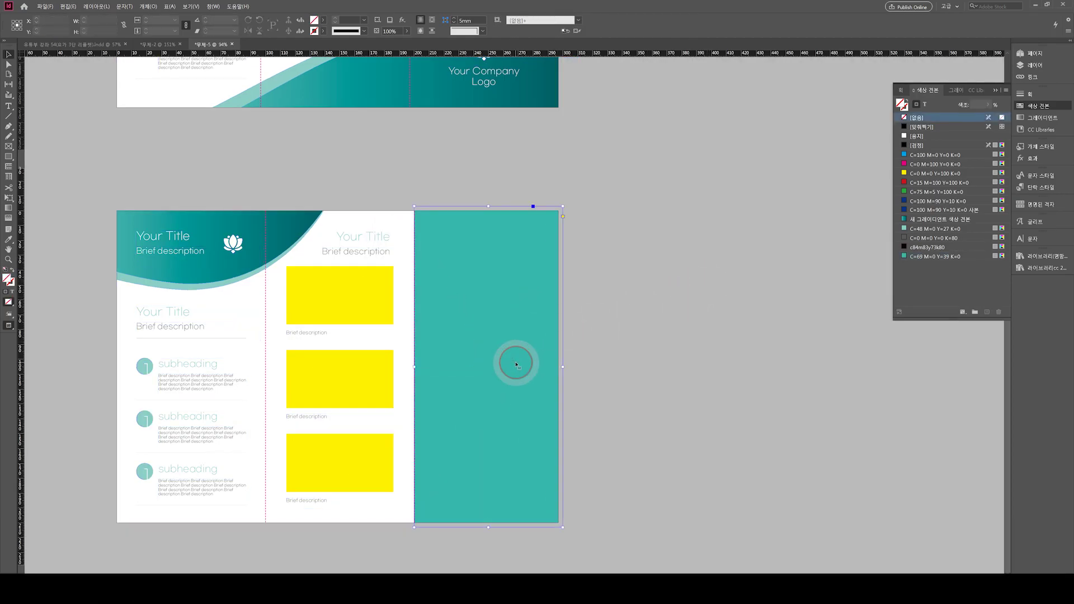
click(1035, 65)
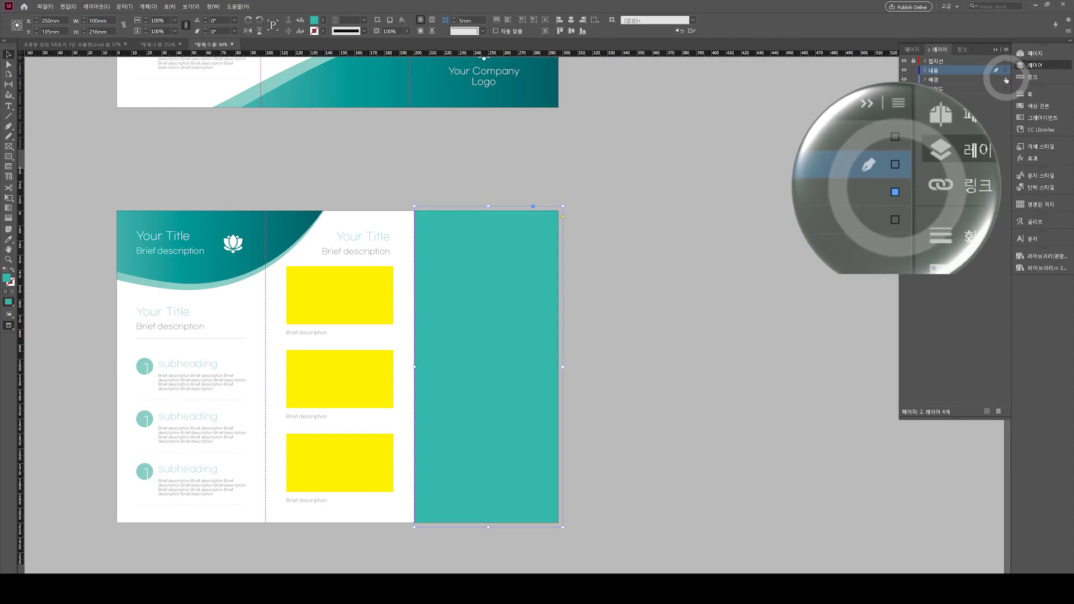
drag(1005, 70, 1005, 79)
click(914, 79)
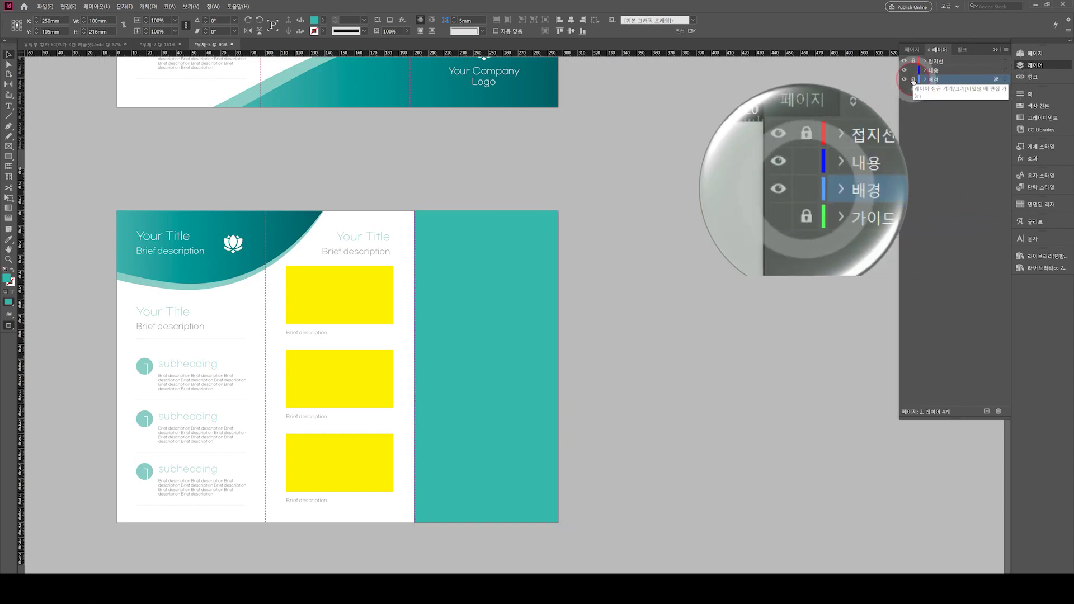
Duplicate the first panel's white title and description text frames to the upper part of the teal third panel.
key(w)
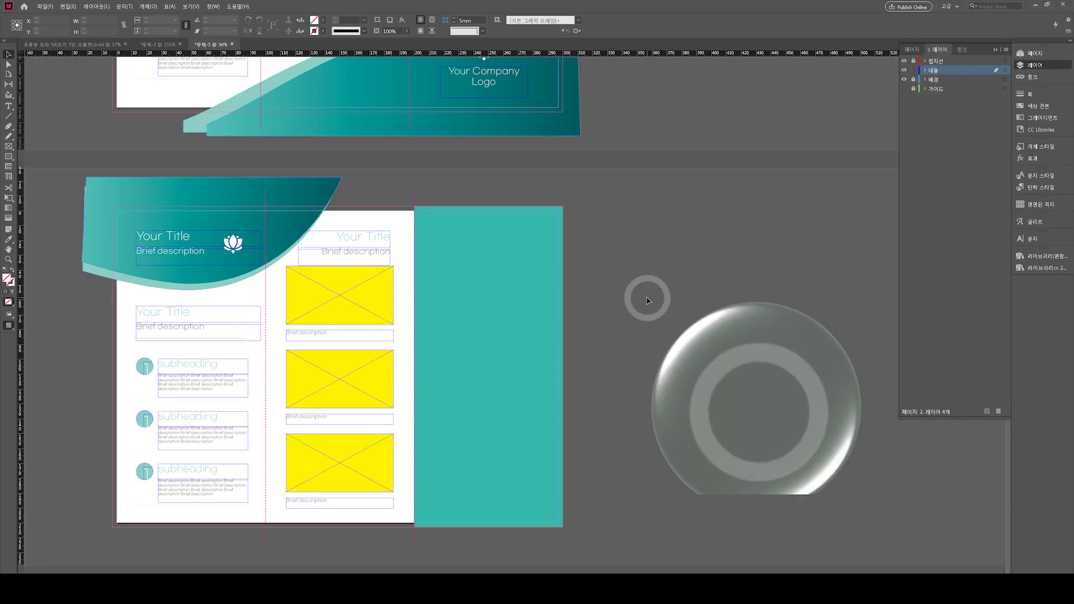
click(320, 241)
key(ctrl+shift+z)
shift+click(182, 260)
drag(182, 261, 448, 261)
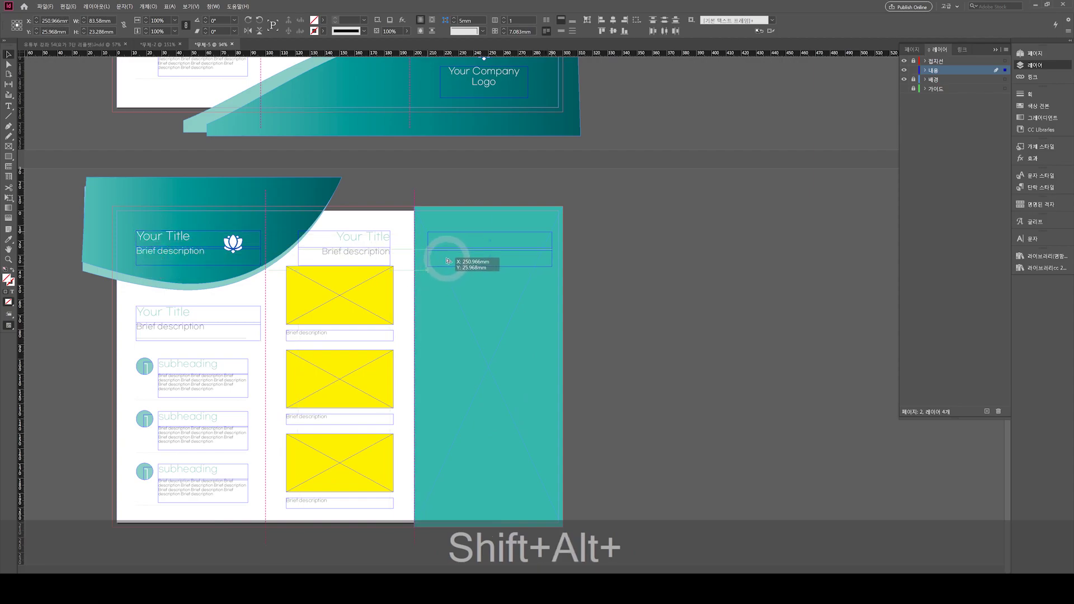
click(480, 307)
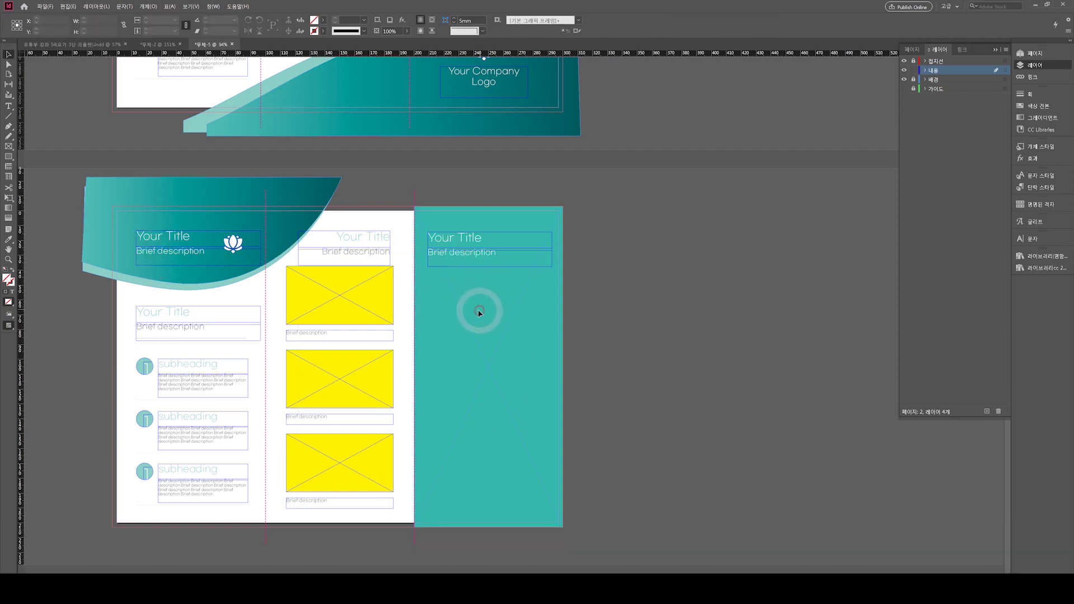
Draw a horizontal divider line about 80 mm long below the third panel's description, with the default fill and stroke.
key(p)
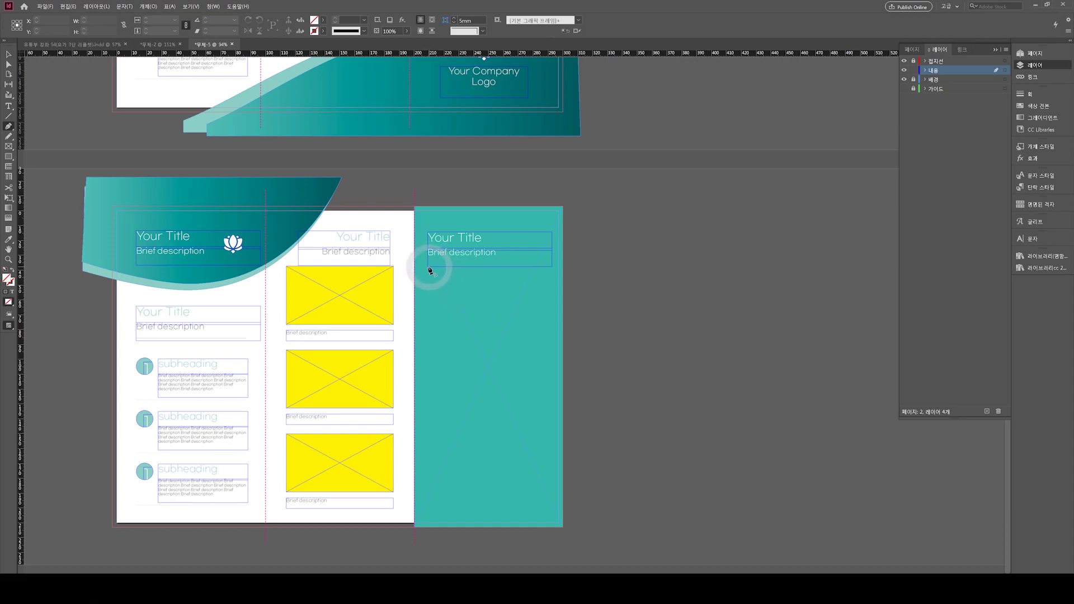
click(428, 268)
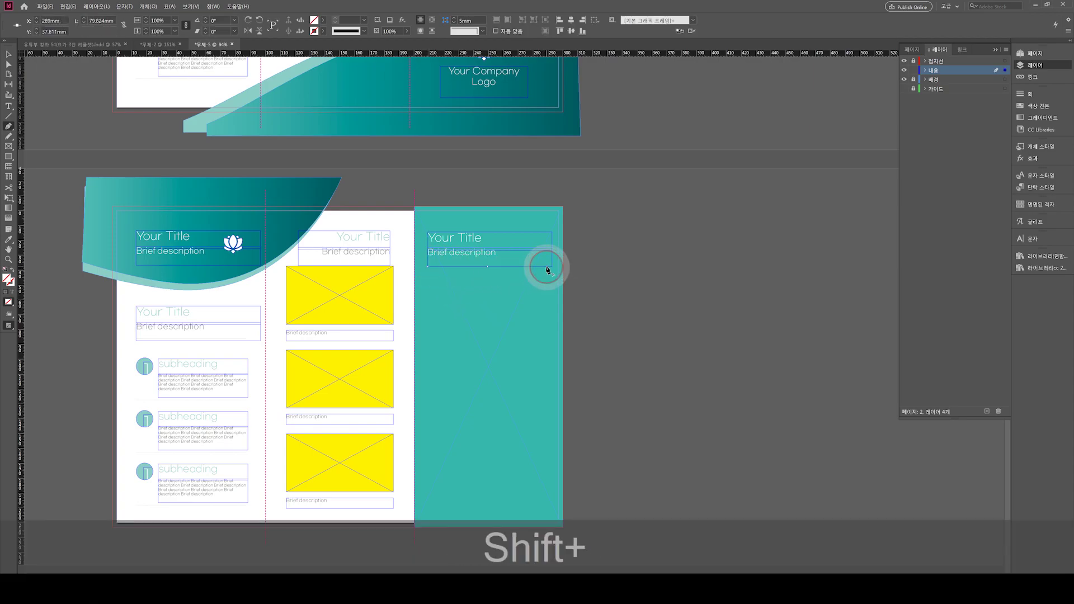
key(v)
key(d)
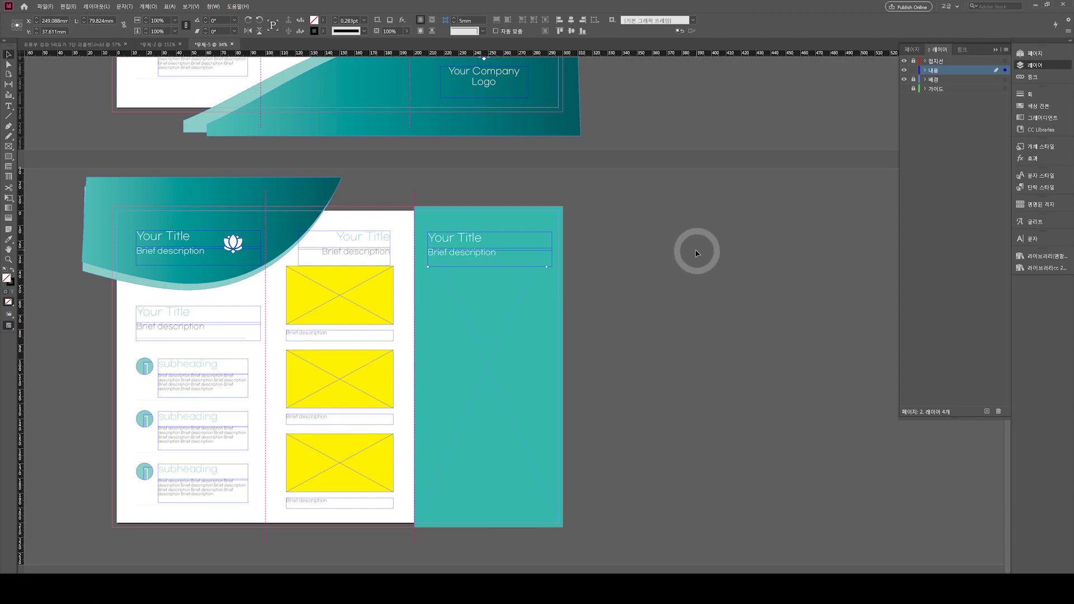
Set the third-panel divider's stroke to the [용지] swatch and shift the line up slightly.
key(F5)
click(904, 107)
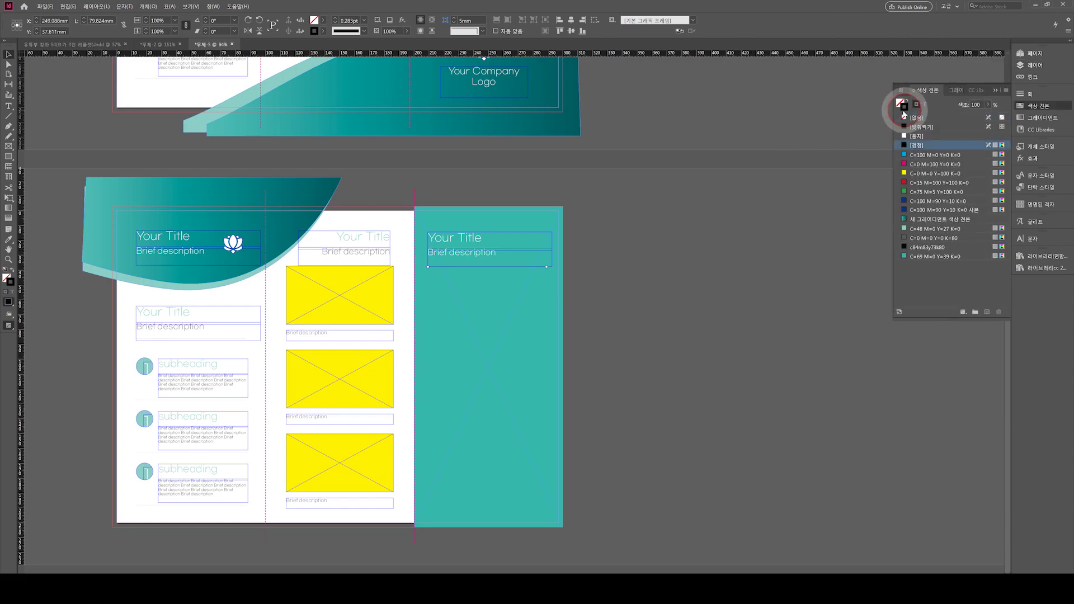
key(w)
key(w)
key(w)
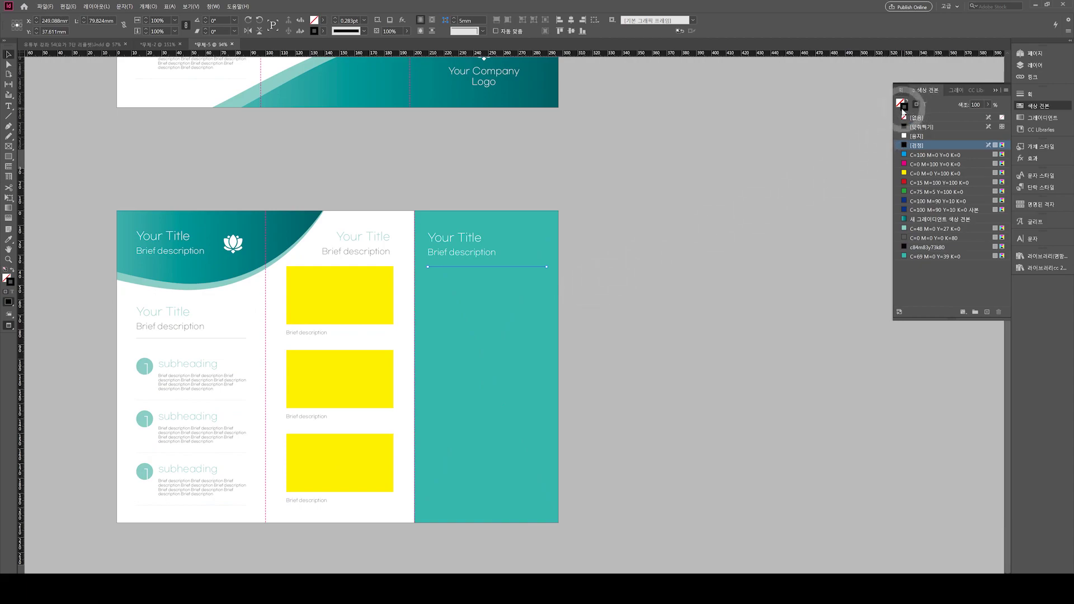
click(915, 137)
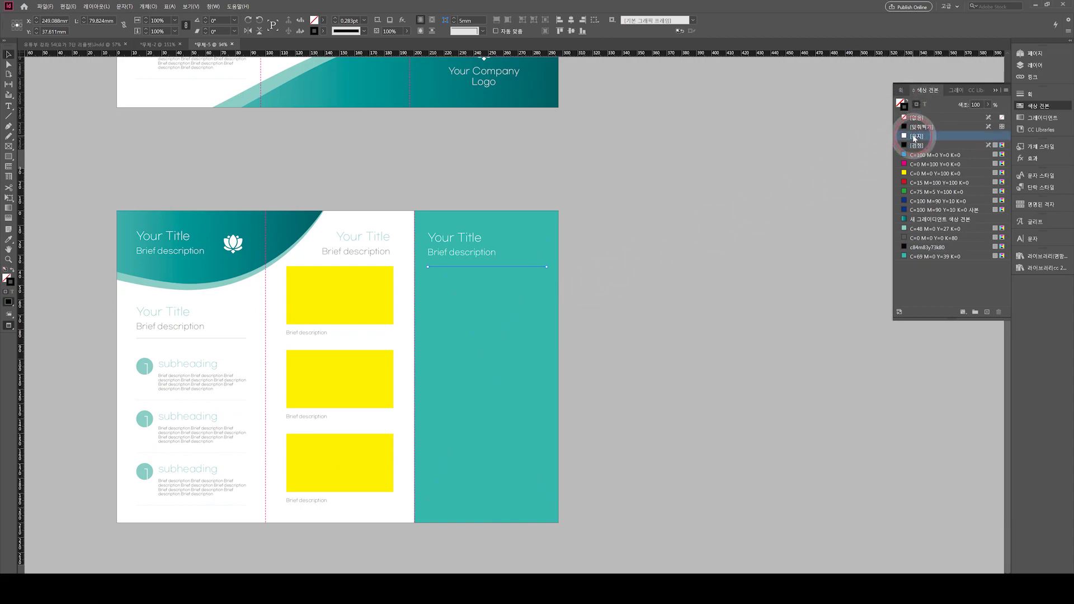
click(576, 337)
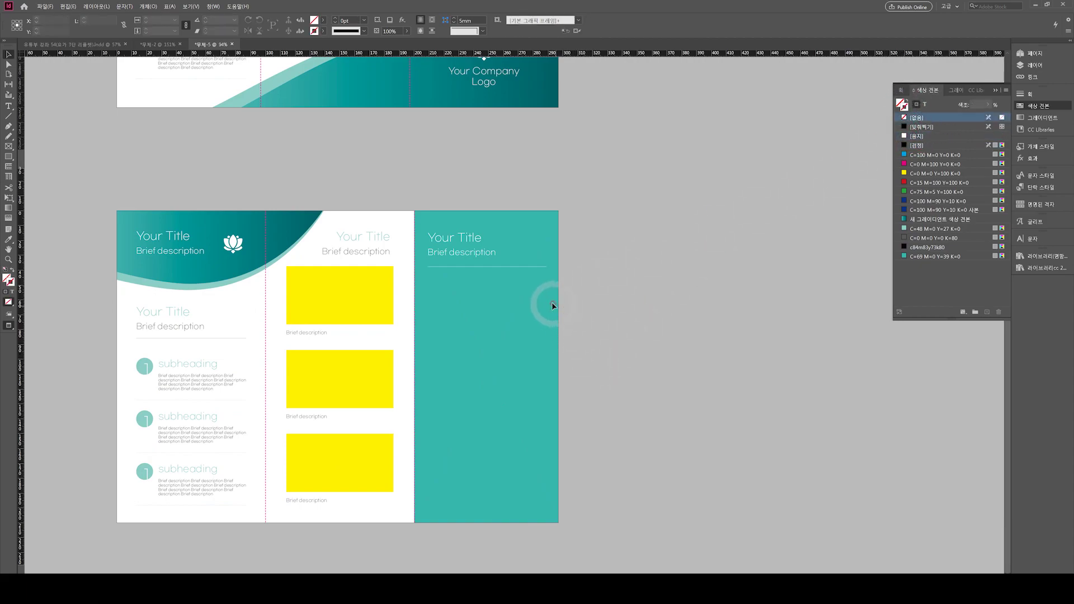
click(497, 270)
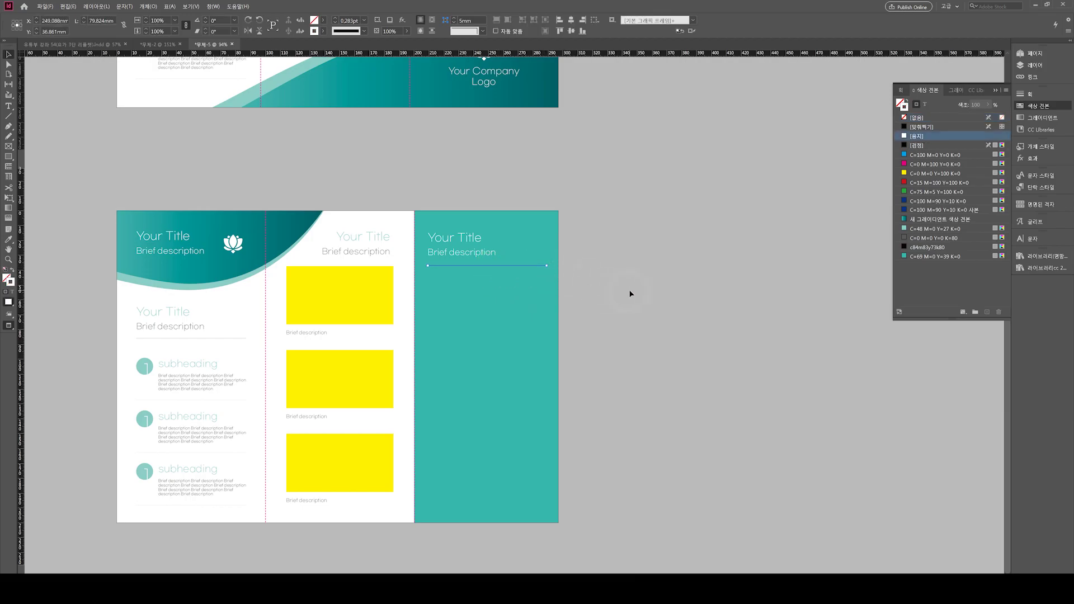
Duplicate the white lotus icon from the first panel's header to the end of the third panel's title row.
click(234, 243)
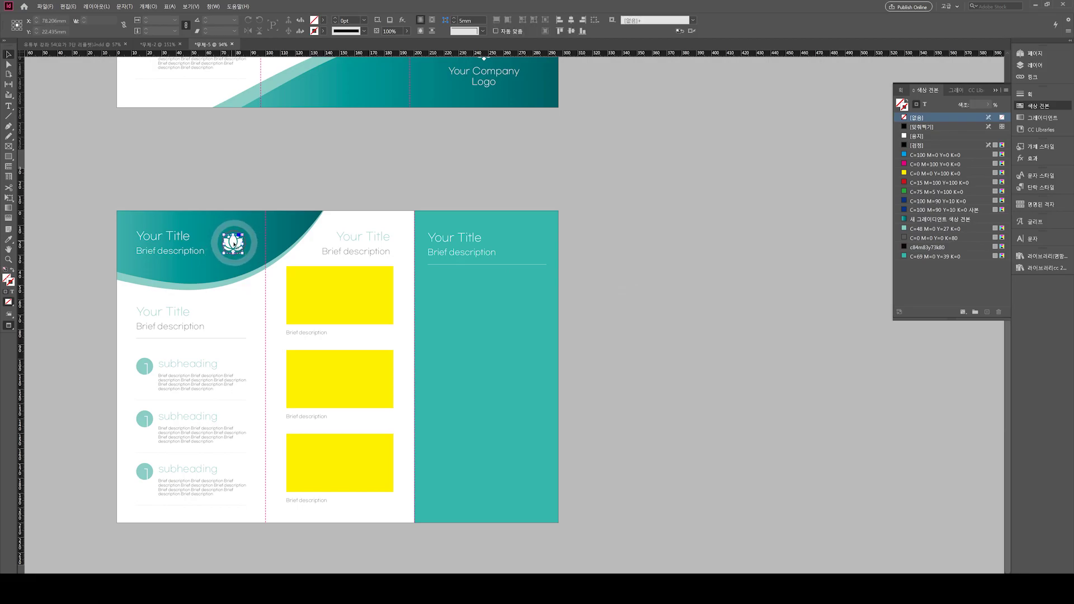
key(alt)
key(shift)
drag(233, 244, 532, 246)
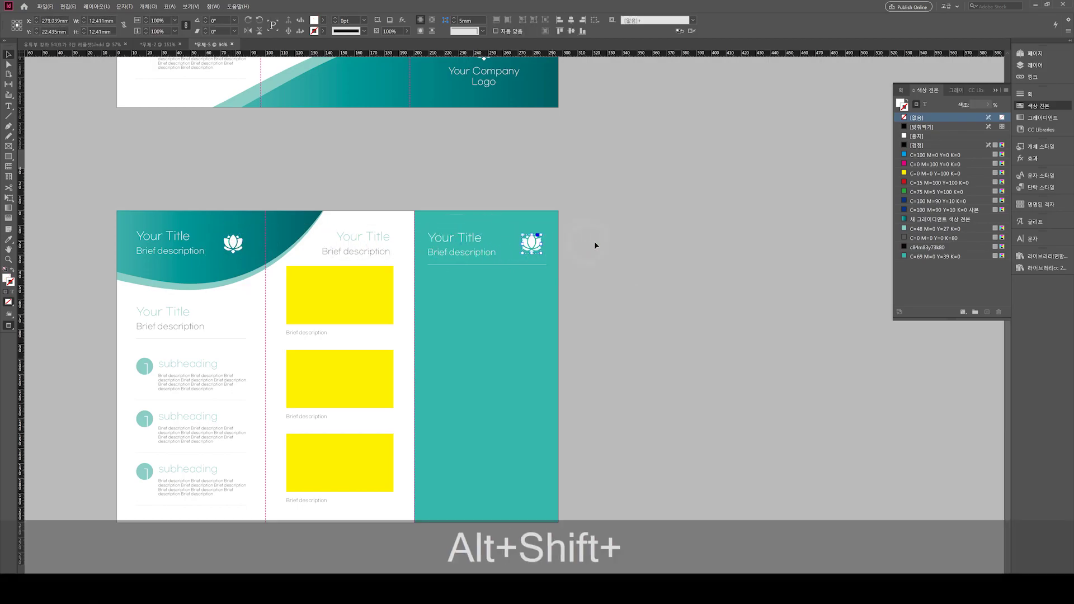
click(623, 245)
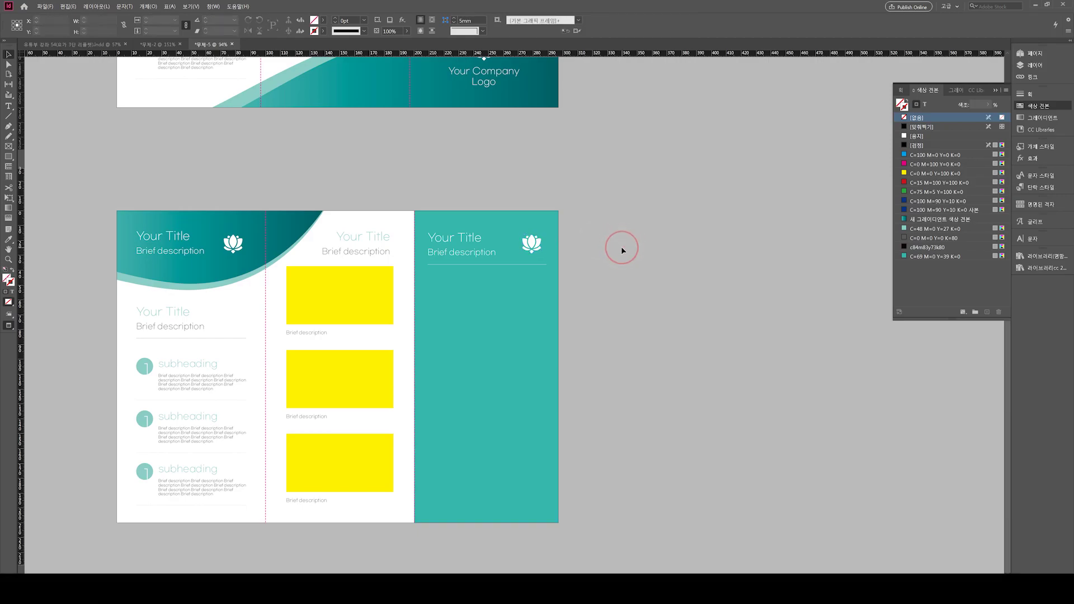
click(621, 246)
Copy the third panel's lotus below the divider's start at about 9.3 mm wide, and fill it with C=0 M=0 Y=100 K=0.
key(w)
click(531, 244)
key(alt)
drag(530, 244, 444, 283)
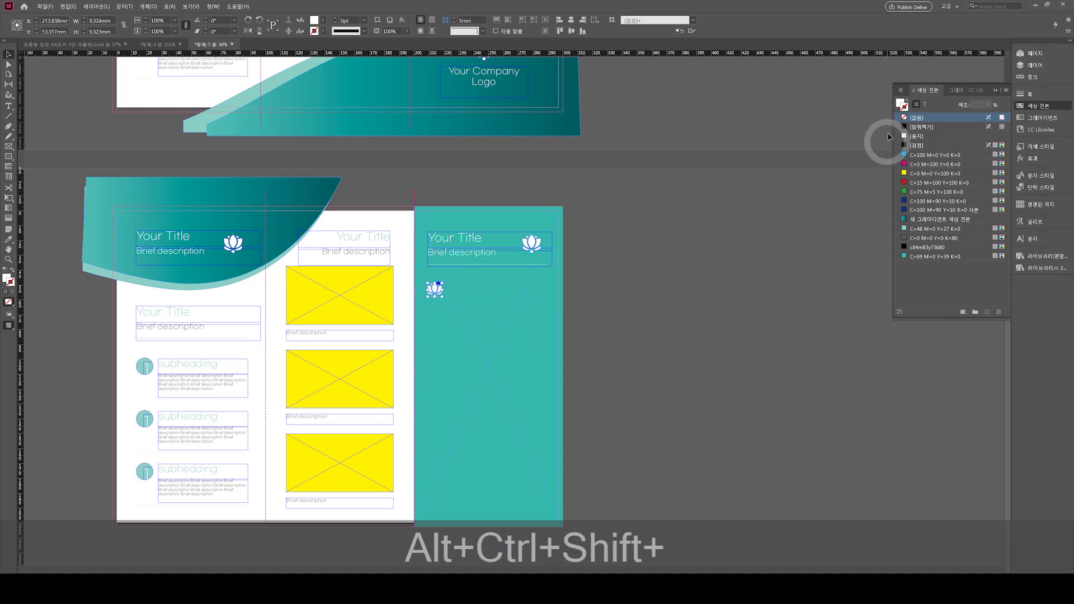
click(913, 136)
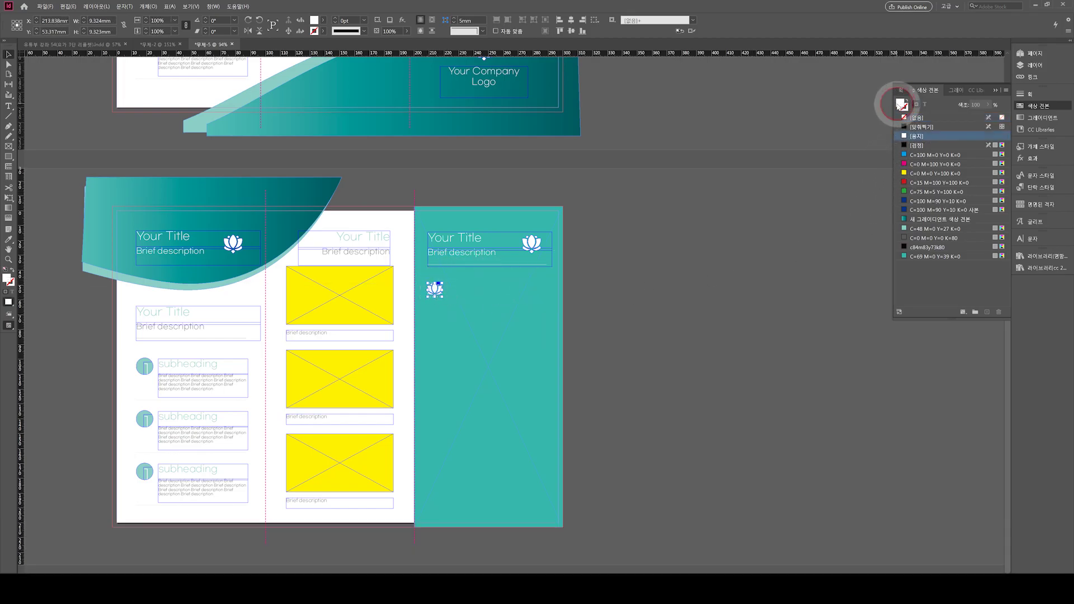
click(908, 174)
click(486, 346)
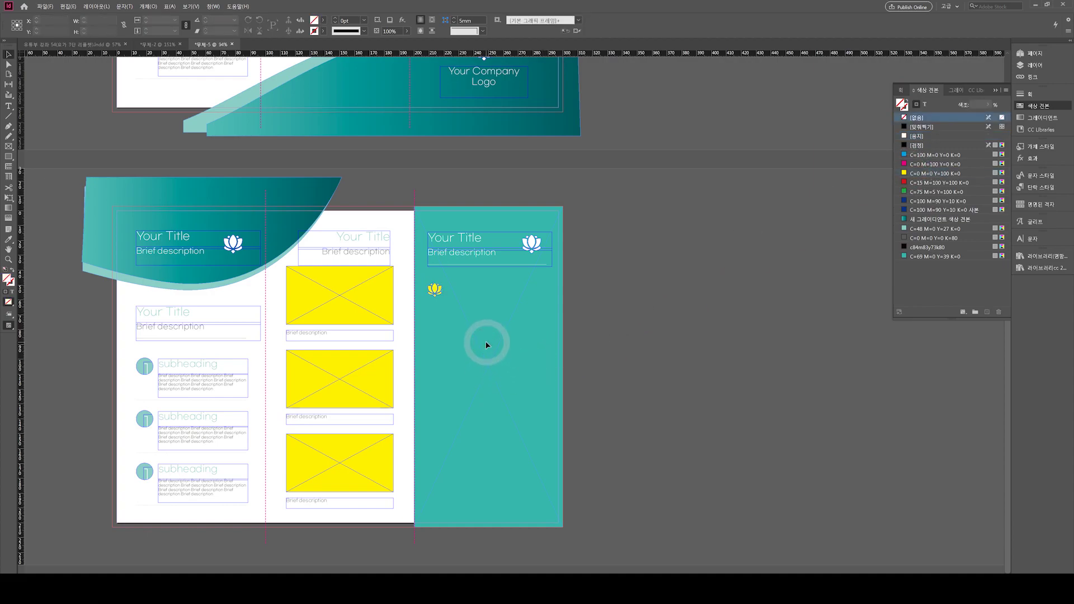
Duplicate the third panel's title and description beside the yellow lotus and scale the copies down to about 68 mm wide.
click(448, 235)
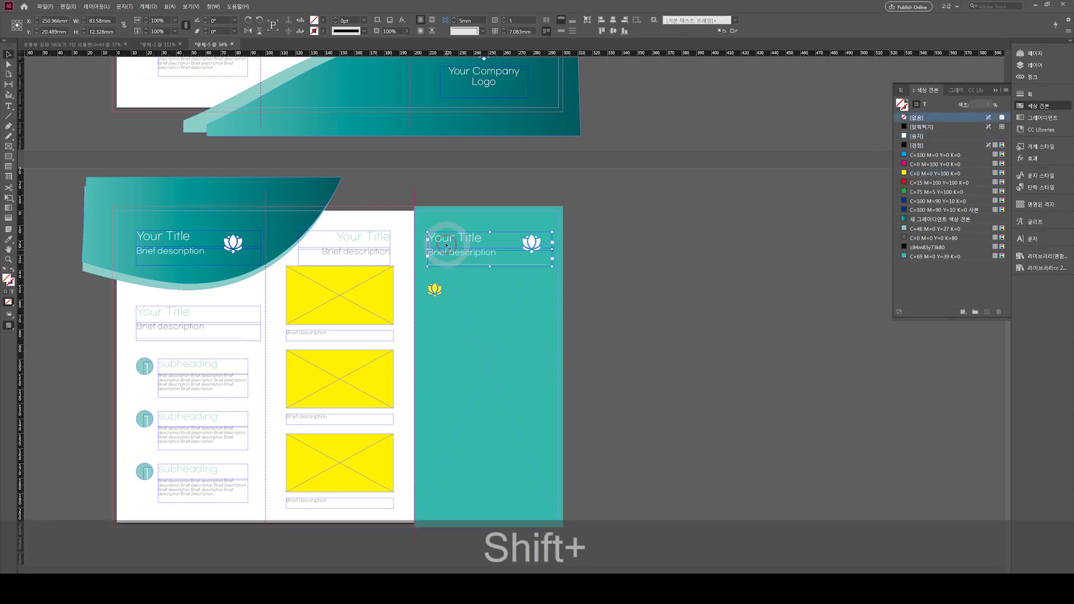
drag(451, 234, 463, 285)
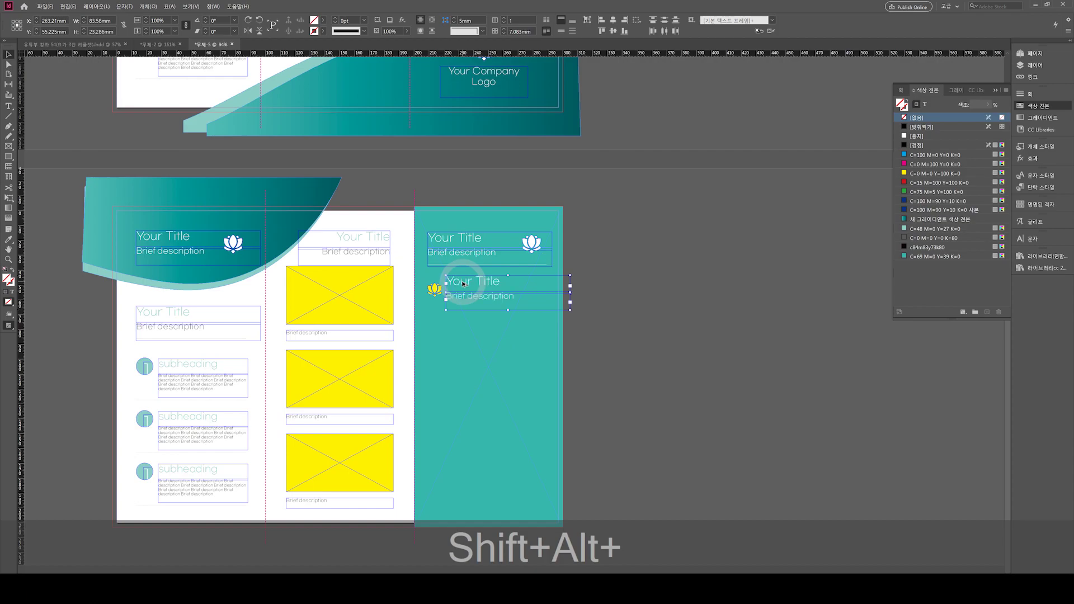
key(ctrl+alt+comma)
key(ctrl+alt+comma)
key(ctrl+alt+comma)
key(ctrl+alt+comma)
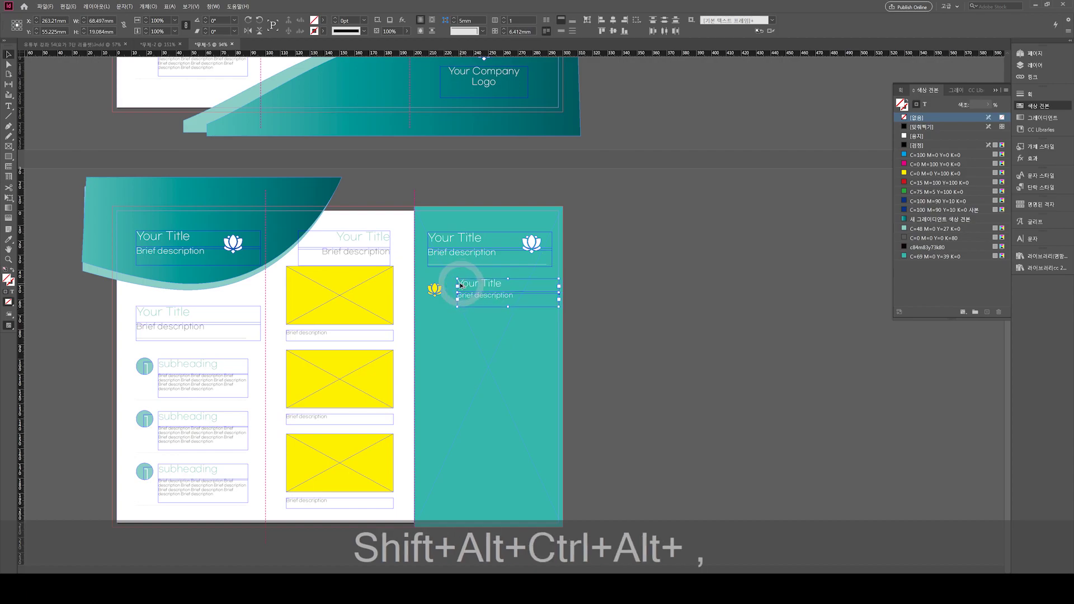
Shrink the copied title and description to about 65 mm wide and nudge them into line beside the yellow lotus.
key(shift+Left)
key(shift+Left)
key(ctrl+alt+comma)
key(shift+Left)
key(shift+Up)
key(Left)
key(Up)
key(shift+Down)
key(shift+Down)
key(shift+Down)
key(Up)
key(Up)
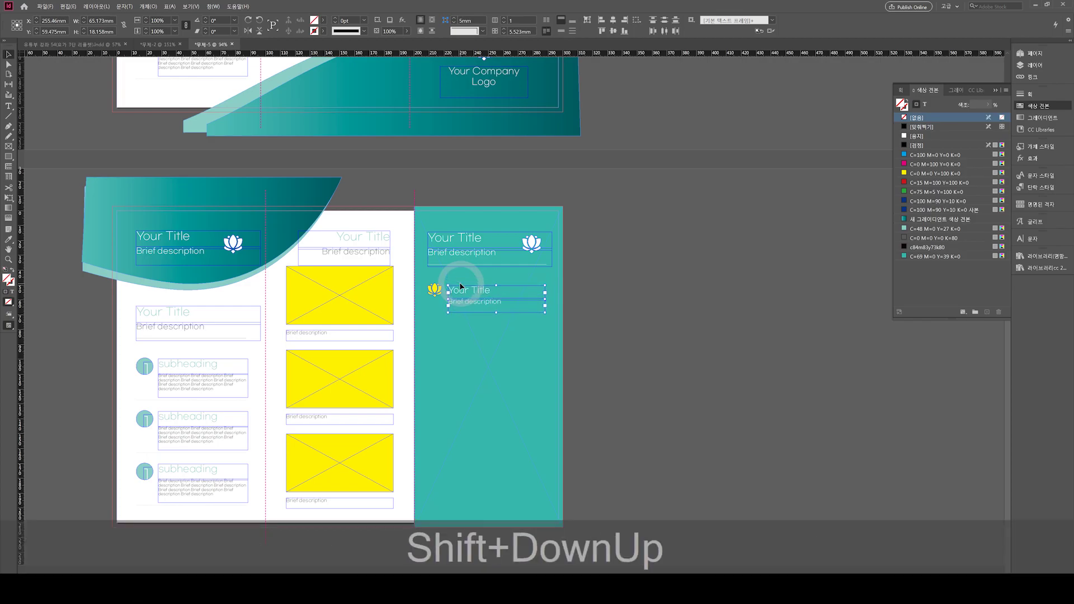
key(Left)
key(Up)
key(Left)
key(Up)
click(452, 343)
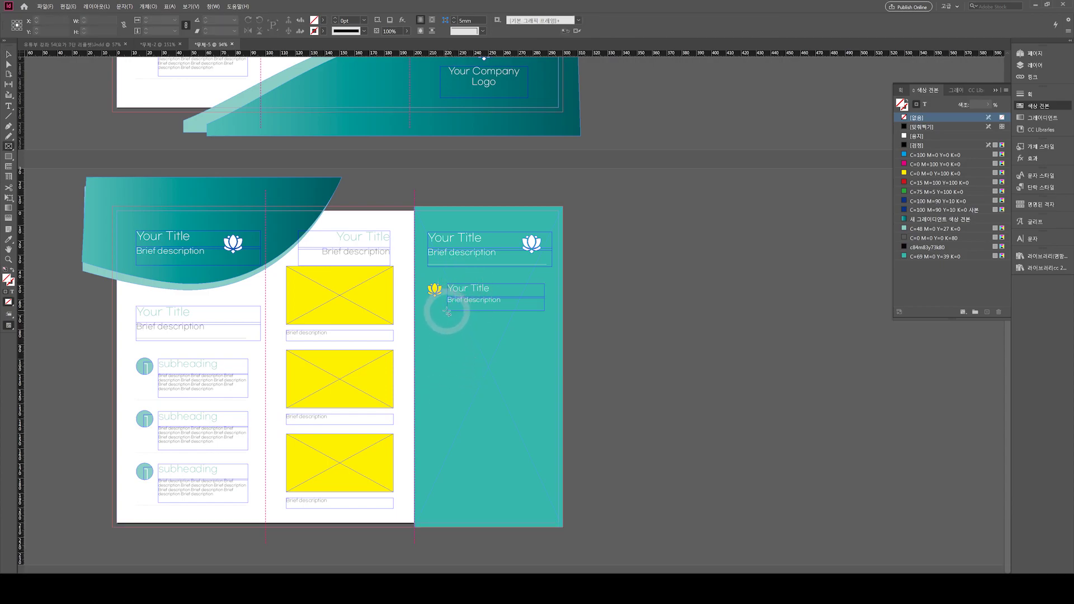
Draw a rectangular frame about 69 by 26 mm under the small description and fill it with C=48 M=0 Y=27 K=0.
drag(448, 313, 549, 350)
key(w)
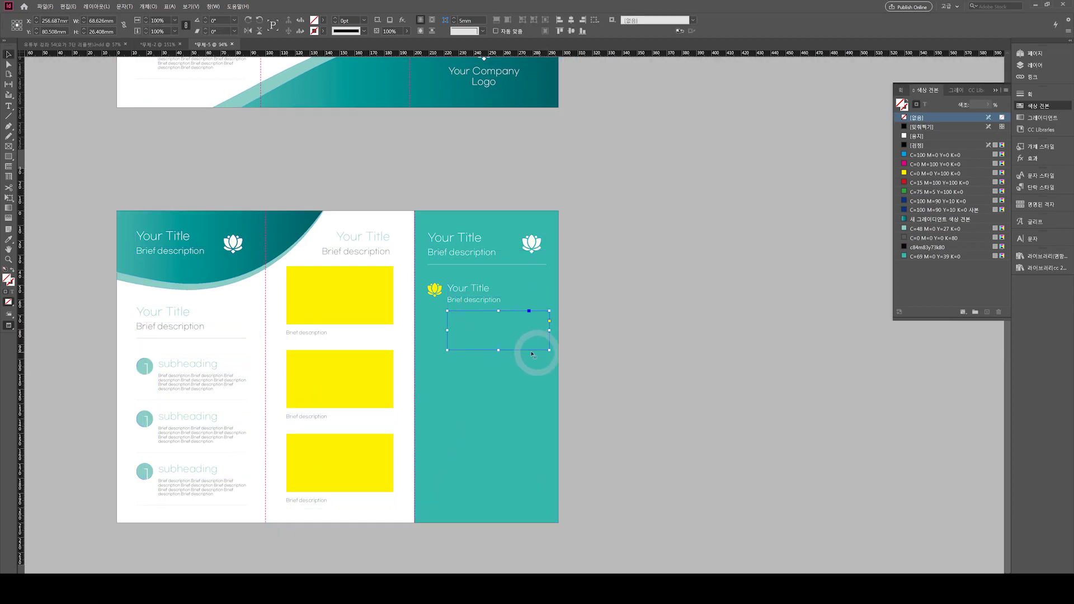
click(926, 229)
click(605, 351)
Shift the light teal box up slightly and narrow it to end in line with the divider above.
click(481, 330)
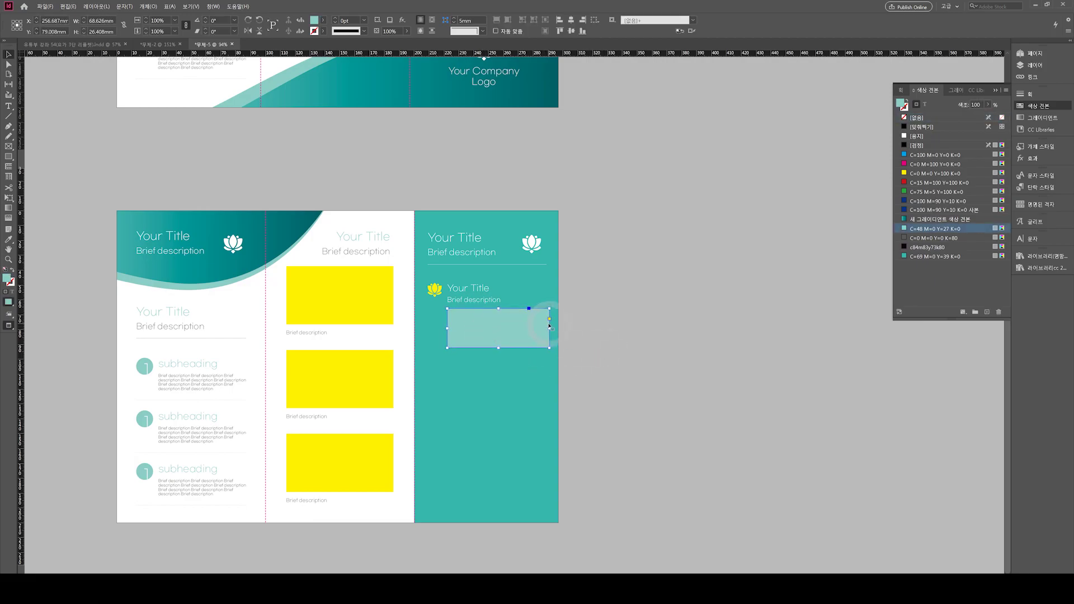
drag(549, 327, 547, 327)
click(611, 326)
Copy the small description onto the light teal box, bring it to the front and resize its frame to about 62.5 by 21 mm.
key(w)
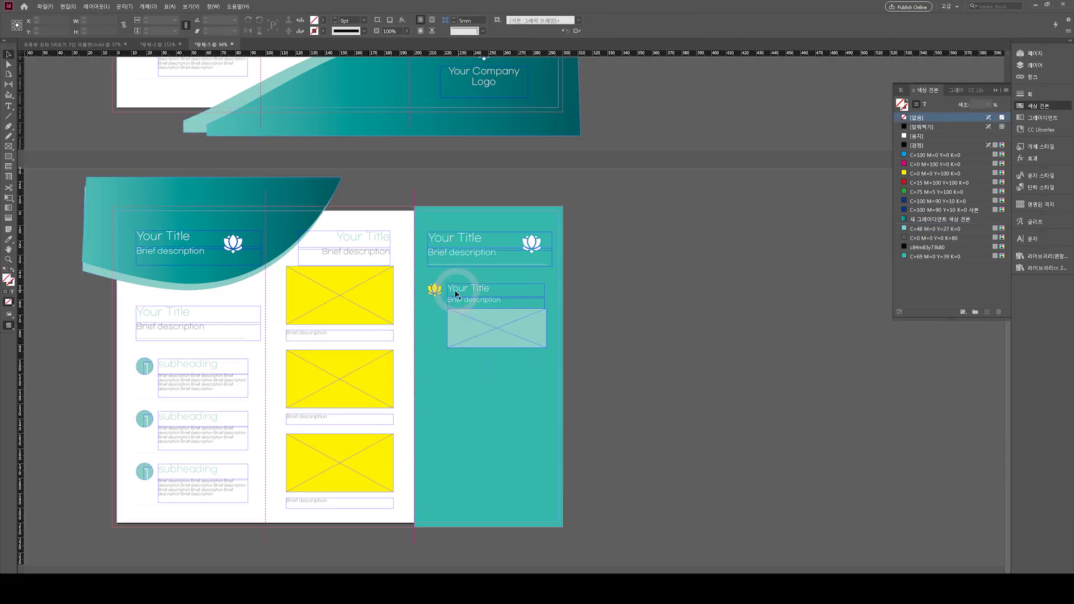
drag(459, 303, 464, 323)
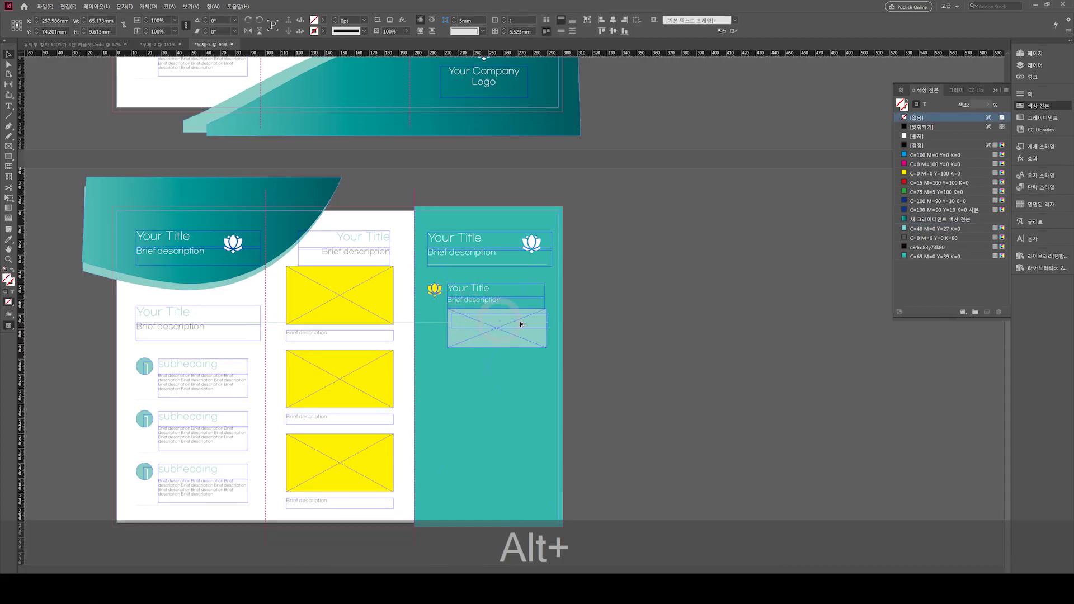
key(ctrl+alt+shift+bracketright)
drag(547, 330, 540, 342)
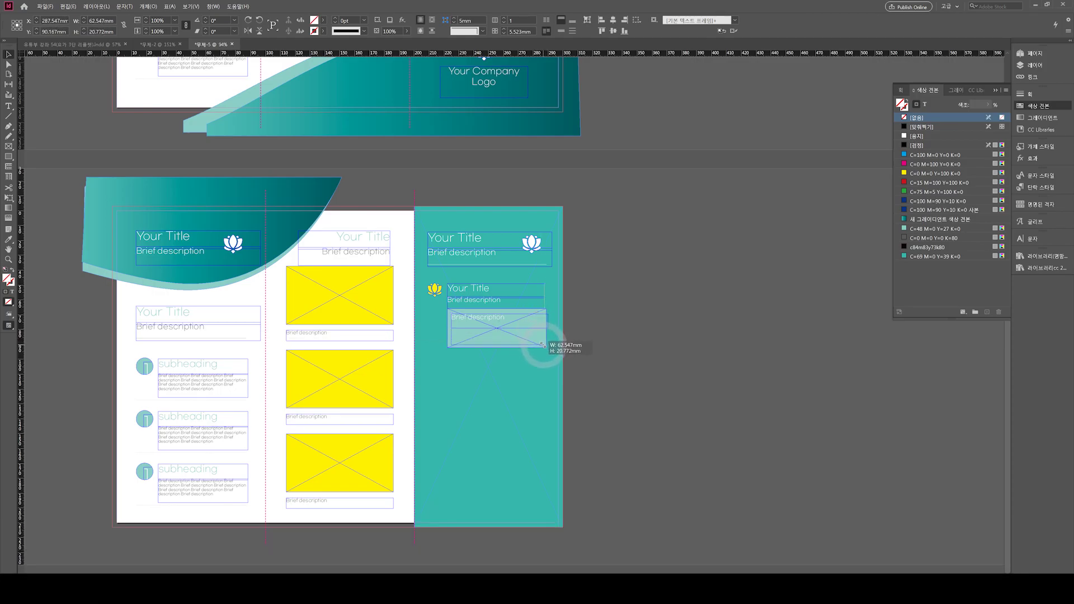
Color the text in the light teal box with C=69 M=0 Y=39 K=0 and reduce its size to 9.628 pt.
double_click(524, 337)
key(ctrl+a)
click(918, 136)
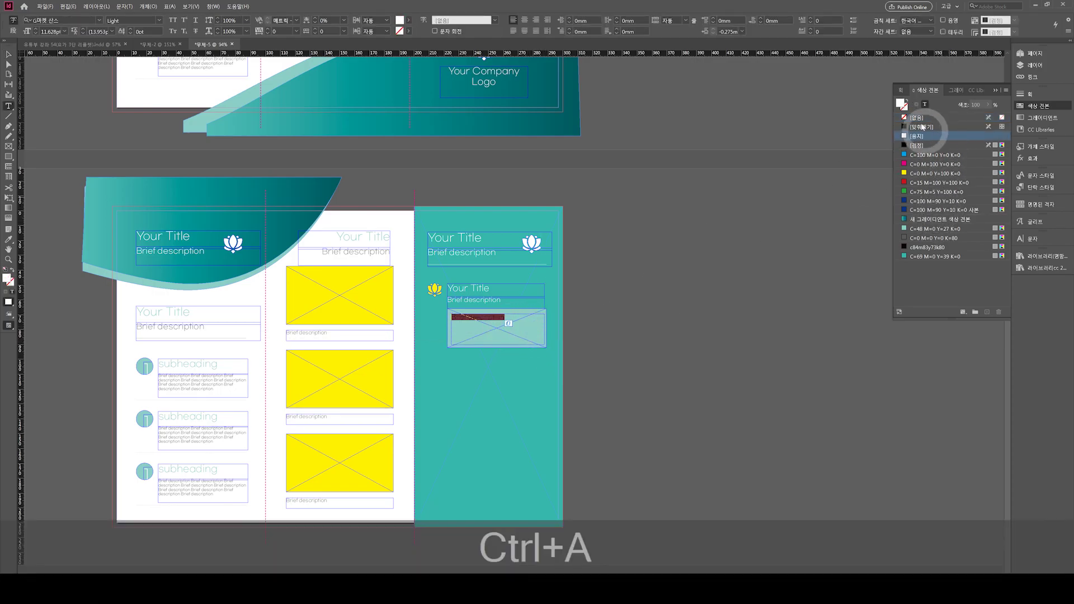
click(924, 258)
click(508, 324)
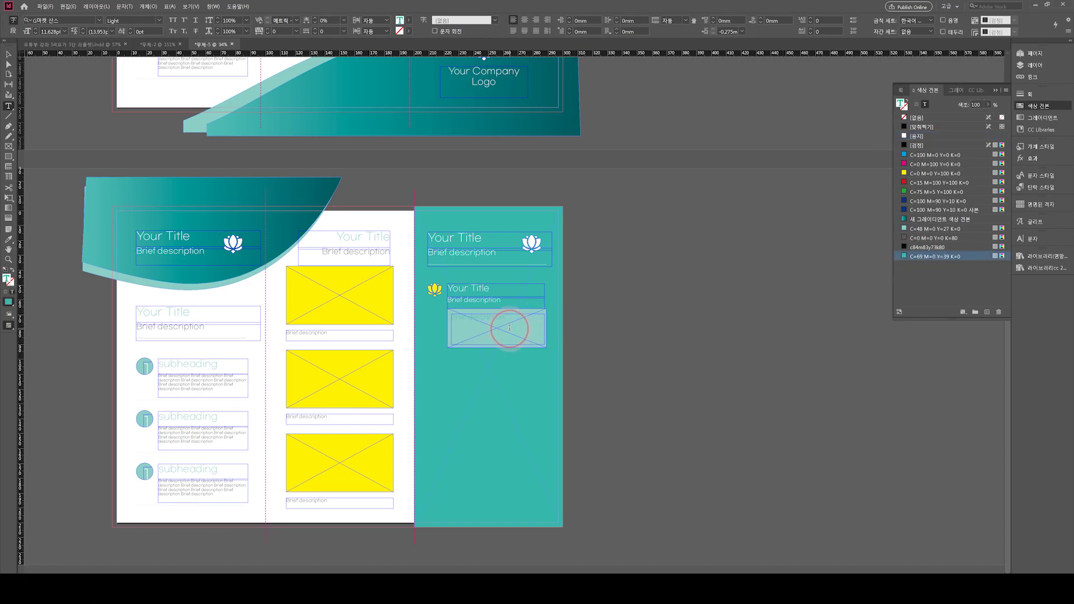
key(ctrl+a)
key(ctrl+shift+comma)
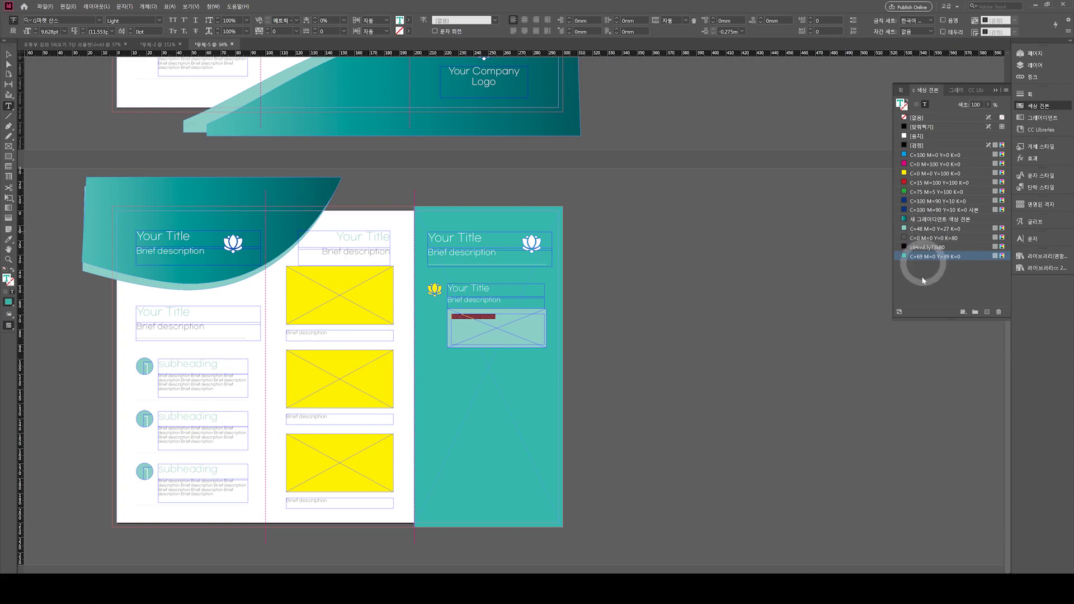
Duplicate the C=69 M=0 Y=39 K=0 swatch for the box text and darken the copy to K=23.
click(988, 313)
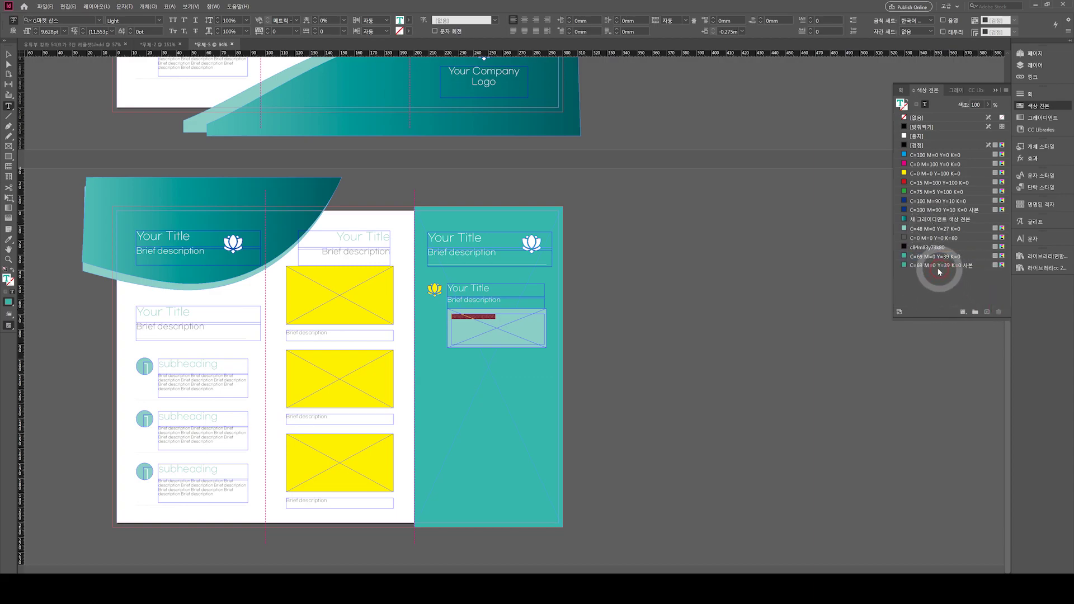
double_click(907, 265)
drag(444, 309, 435, 308)
click(554, 218)
click(638, 347)
Copy and repeatedly paste "Brief description" to fill the light teal box with several lines of text.
key(ctrl+w)
drag(497, 324, 400, 313)
key(ctrl+c)
click(520, 330)
key(ctrl+v)
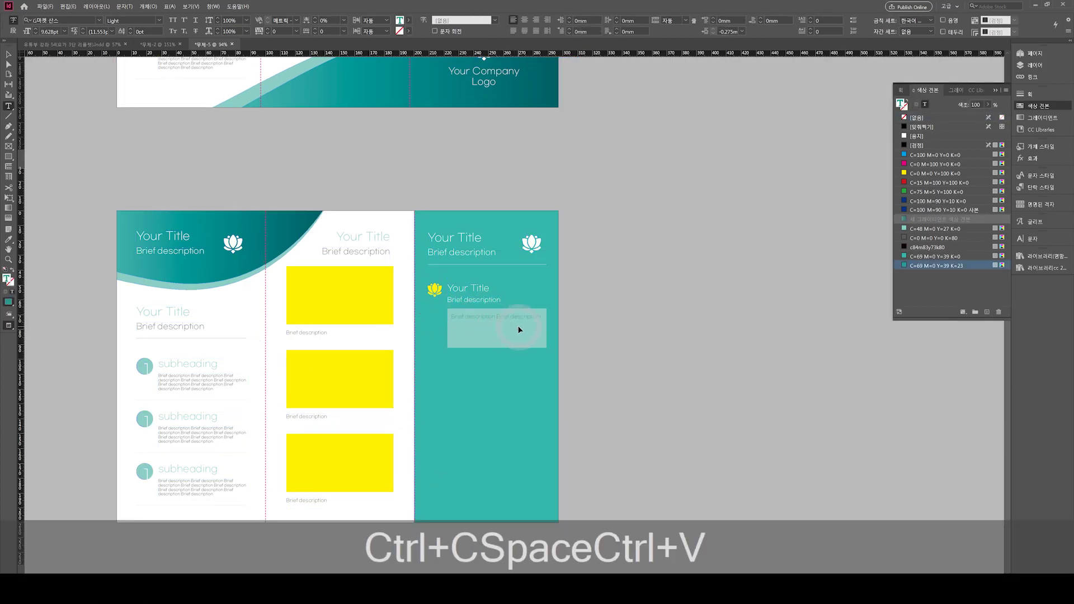
key(b)
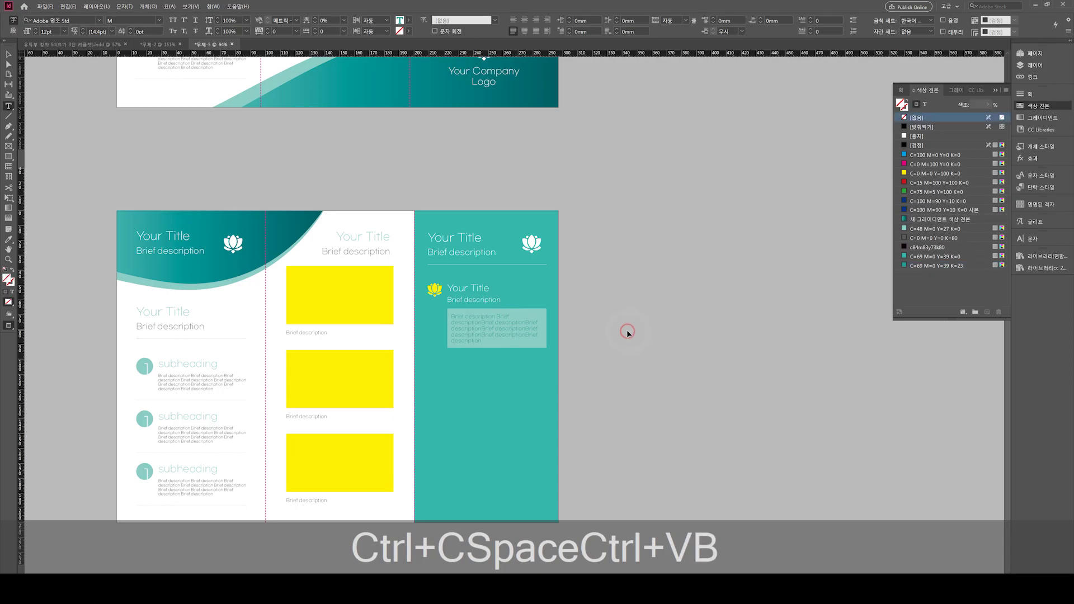
click(627, 332)
key(v)
key(w)
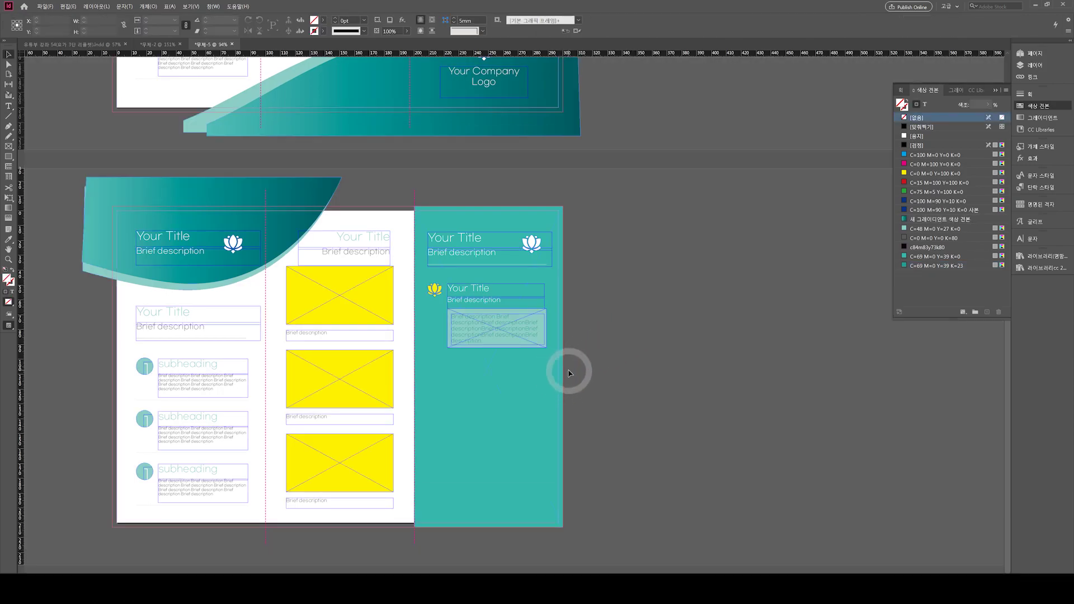
key(w)
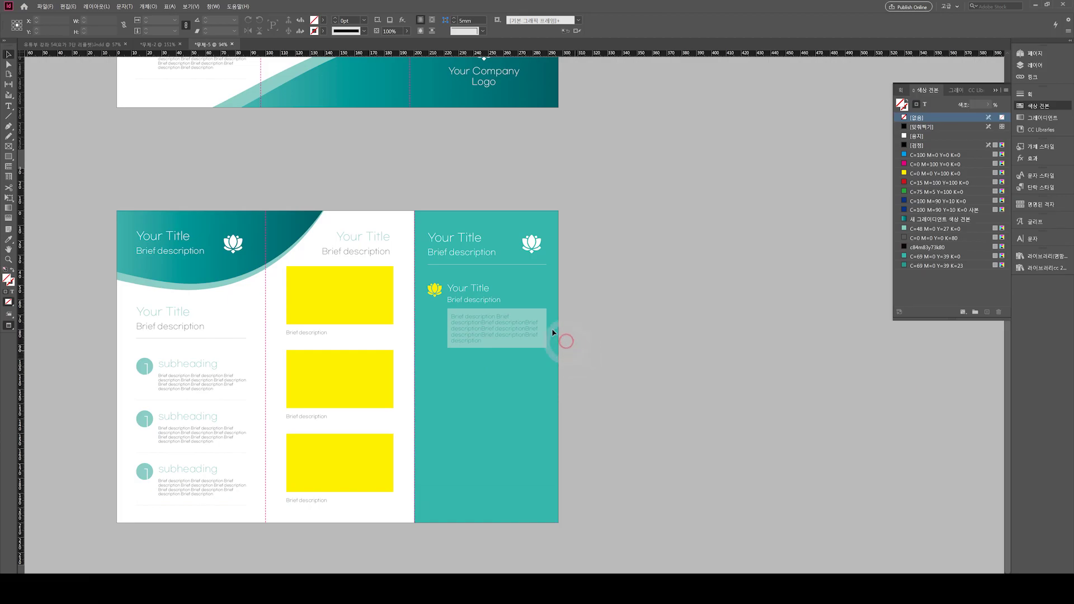
Group the yellow lotus, title, description and light teal box, and duplicate the group twice down the teal panel, evenly spaced.
click(510, 342)
drag(590, 357, 432, 289)
key(ctrl+g)
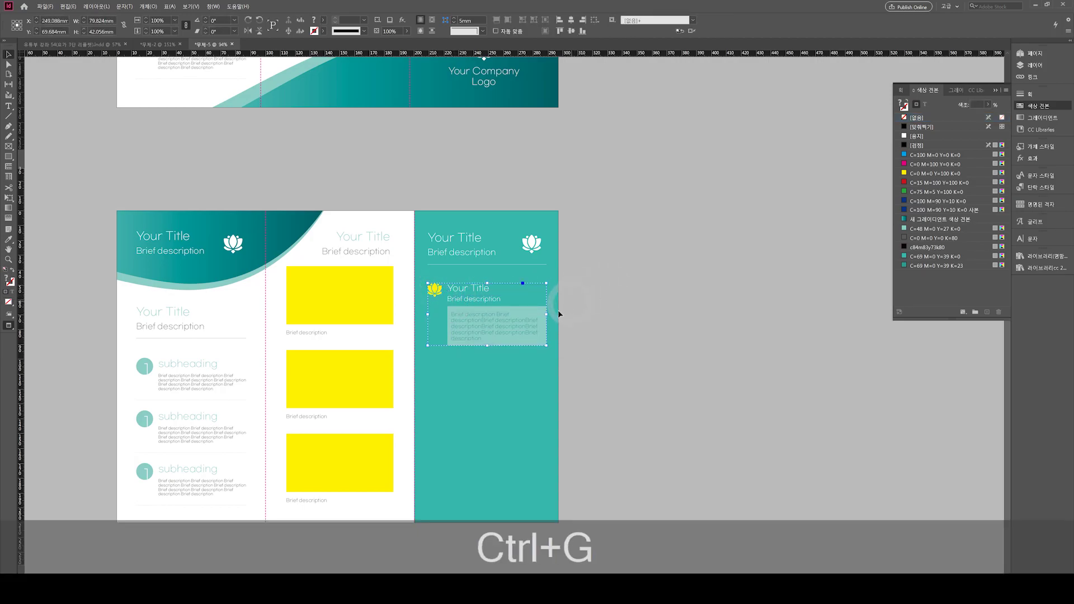
drag(475, 323, 474, 383)
click(659, 347)
key(ctrl+alt+shift+d)
click(625, 426)
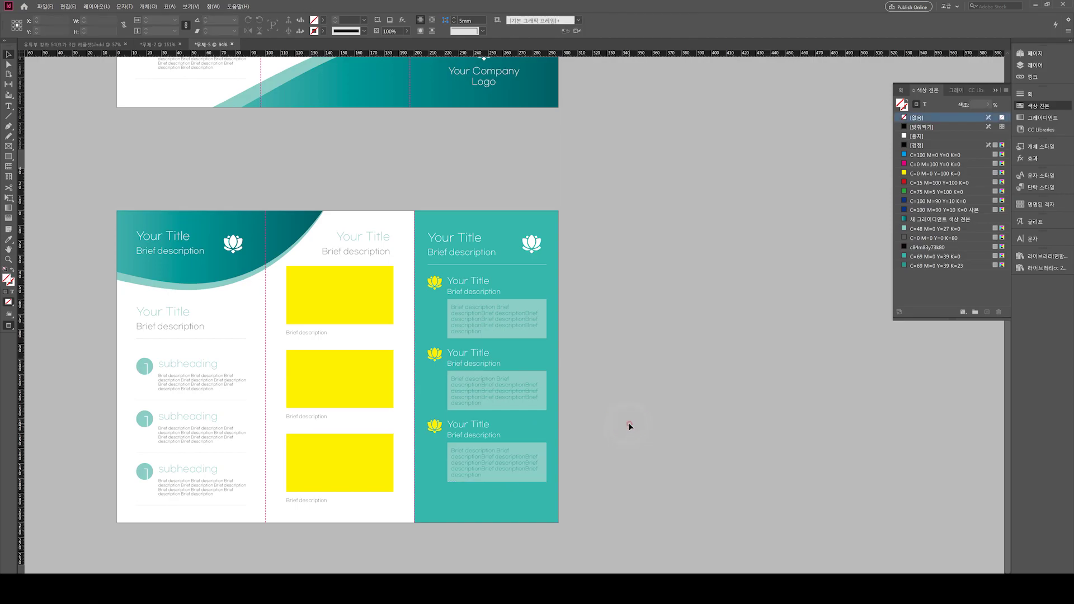
click(616, 451)
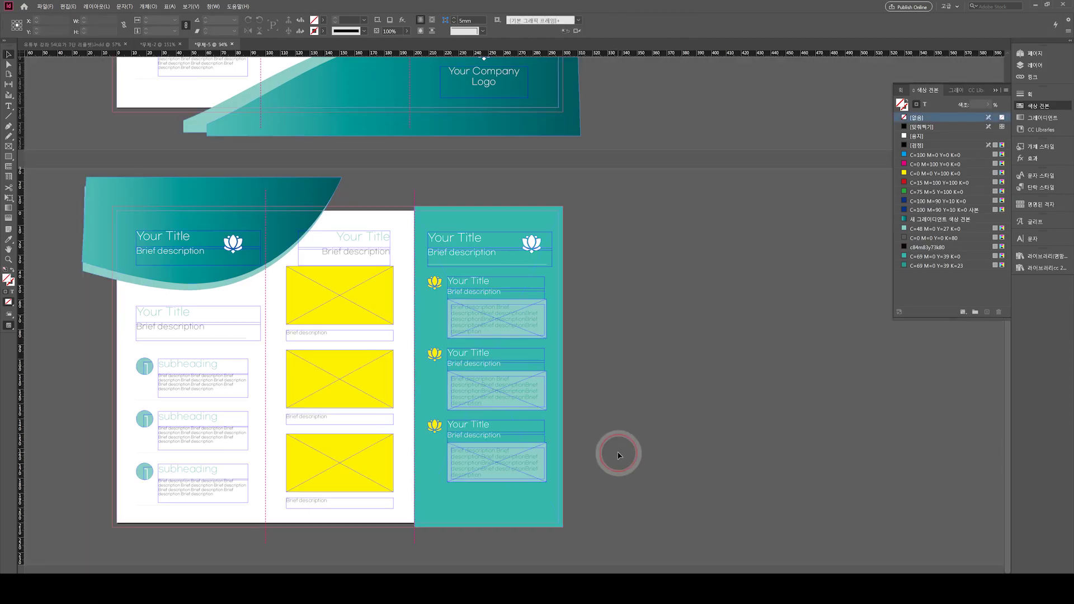
Place an enlarged copy of the white lotus, about 43 mm wide, in the teal panel's lower outer corner with no fill and a 1 pt [Paper] stroke.
drag(531, 246, 557, 488)
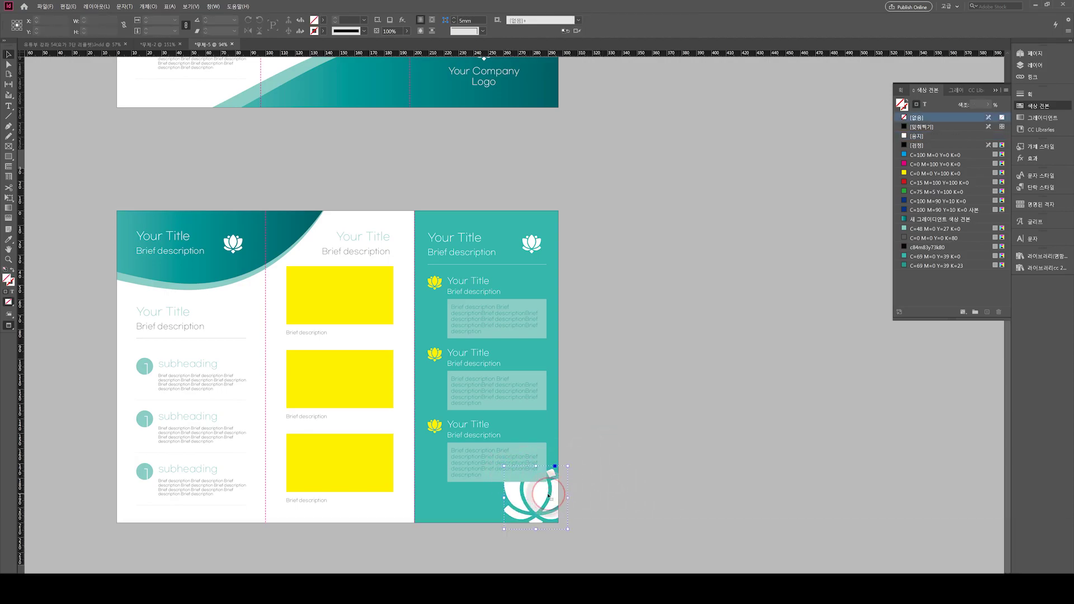
key(d)
drag(908, 147, 908, 113)
click(909, 145)
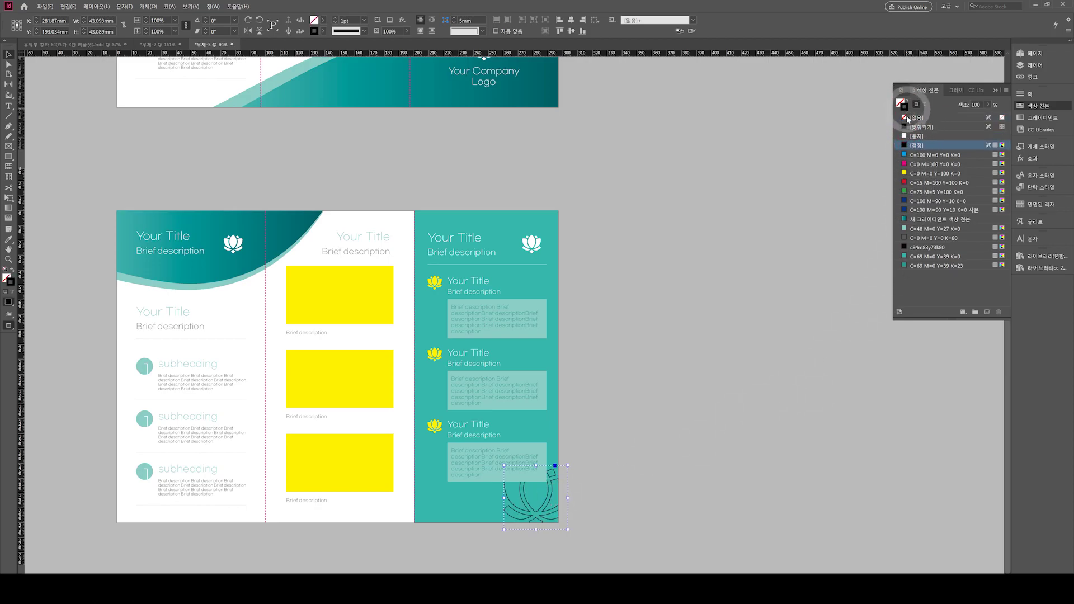
click(908, 136)
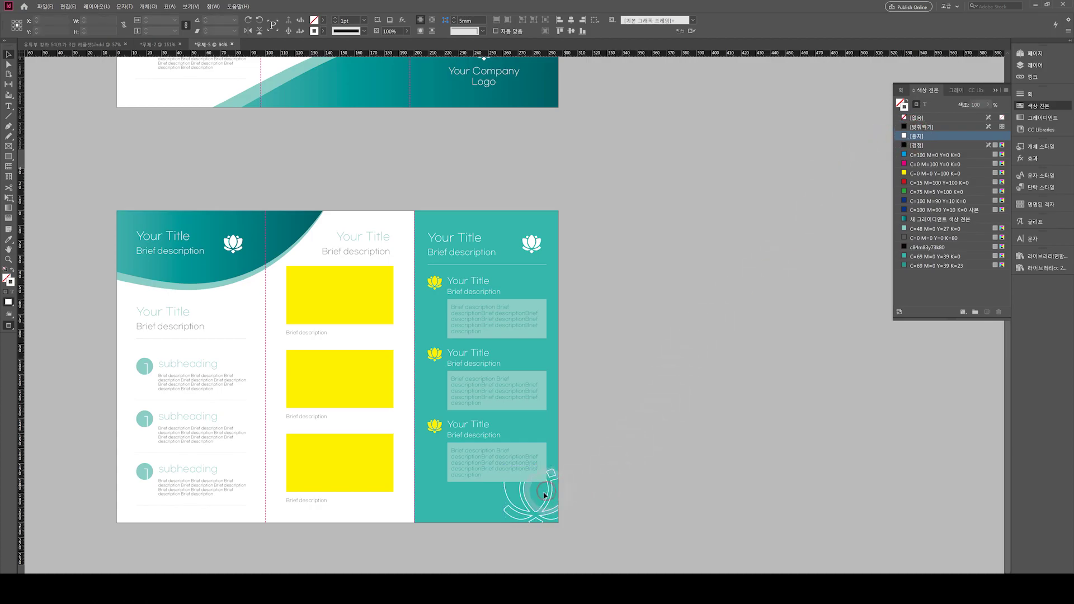
Enlarge the outlined lotus to about 52 mm, shift it slightly inward from the panel edge and set its opacity to 50%.
drag(502, 465, 491, 451)
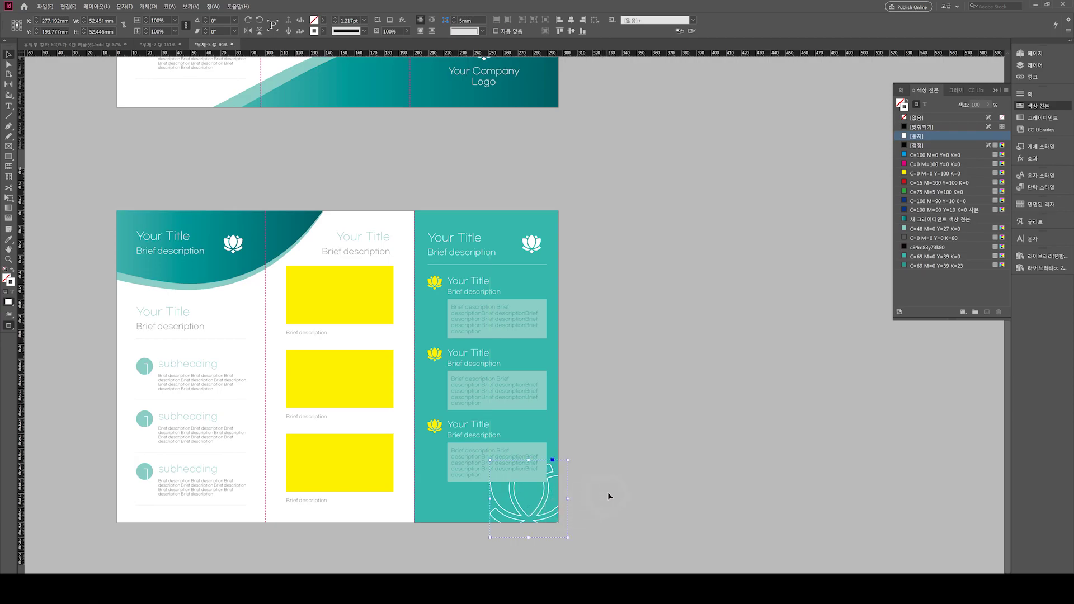
click(605, 497)
click(548, 504)
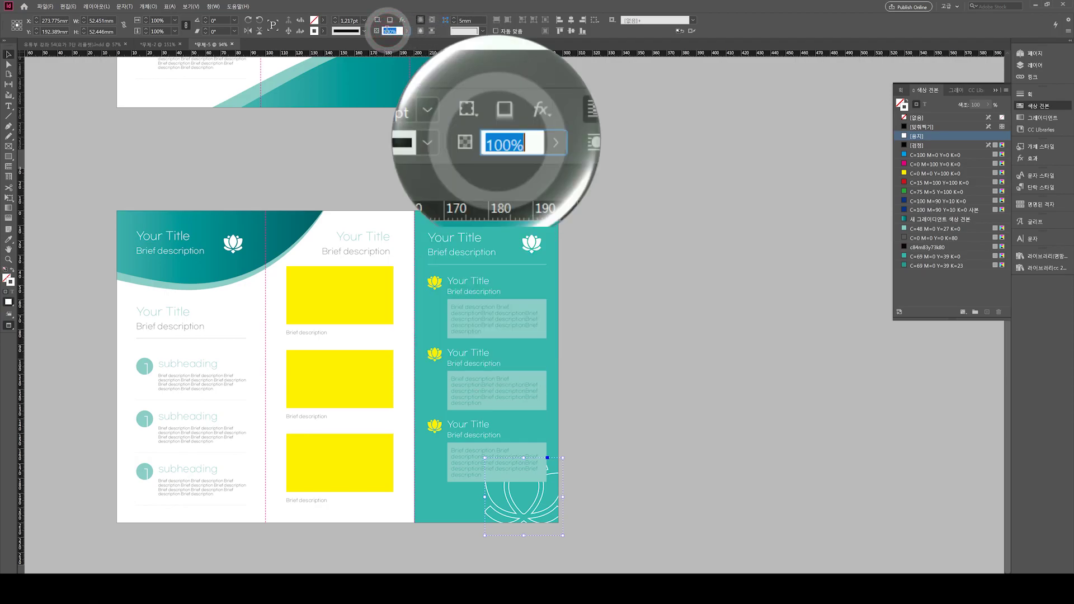
text(0)
key(Return)
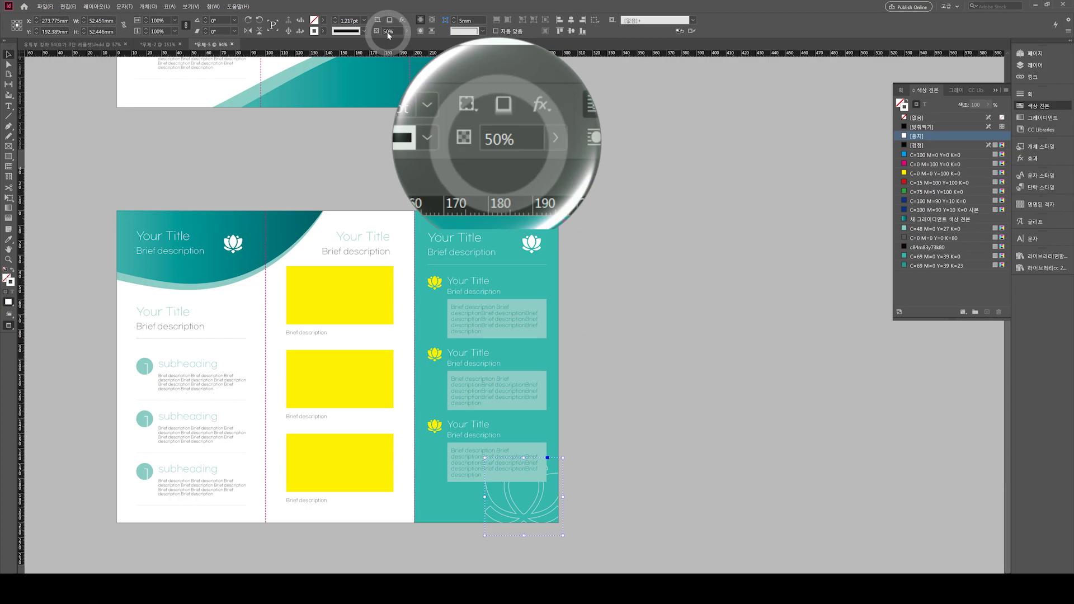
click(470, 156)
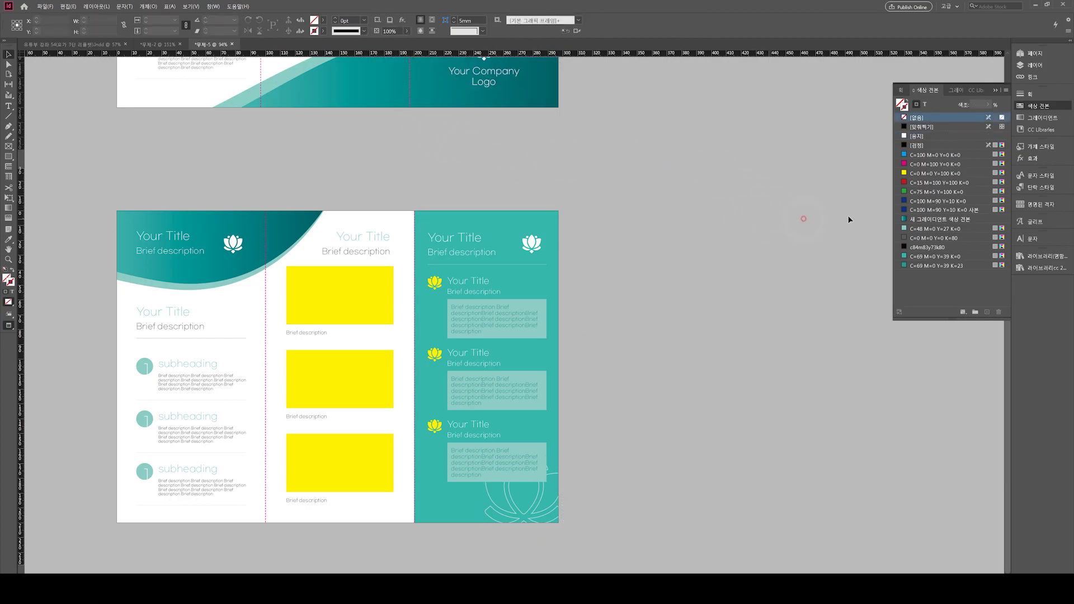
Review the outlined lotus's transparency in the effects settings and set its opacity to 40%.
click(1033, 159)
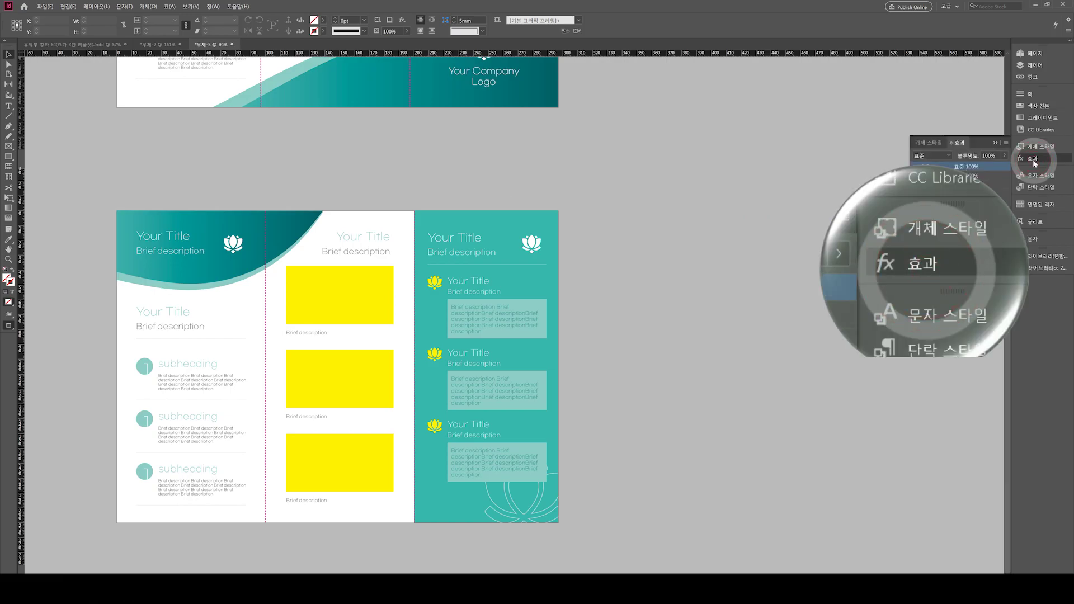
click(530, 471)
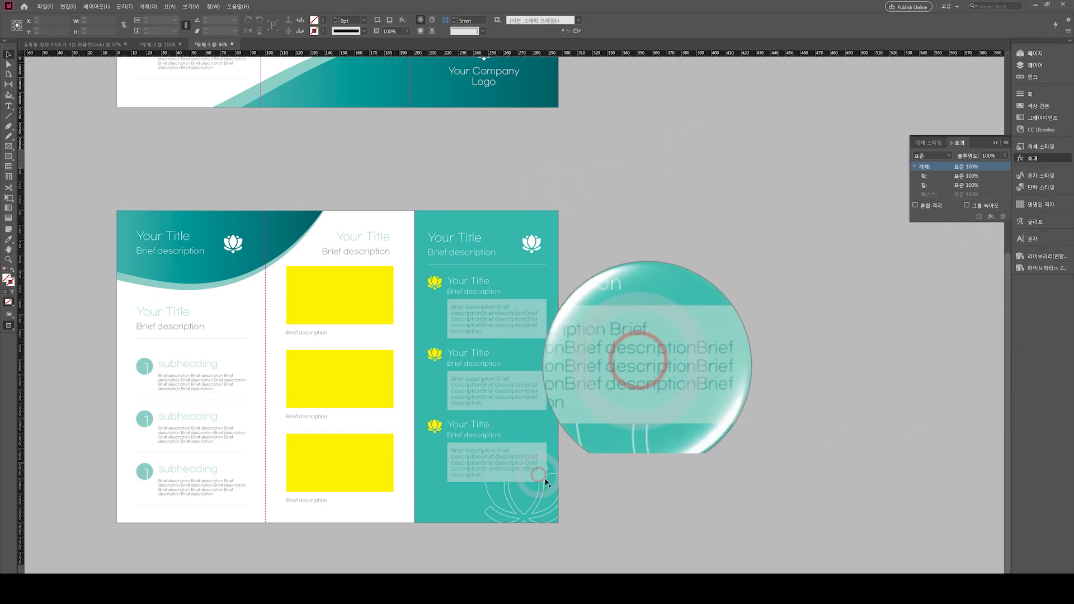
click(559, 472)
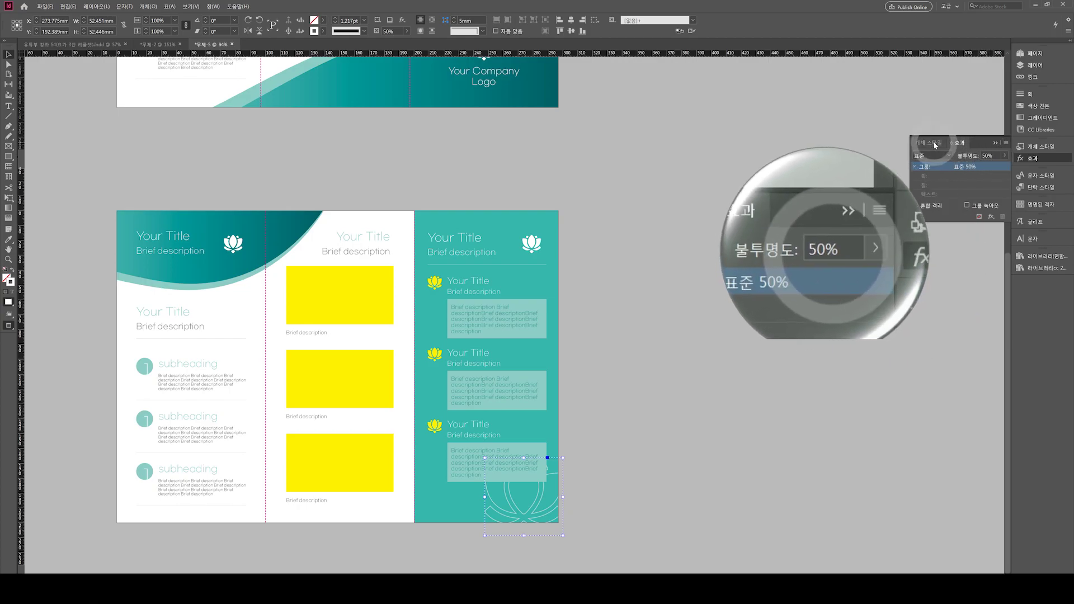
click(387, 31)
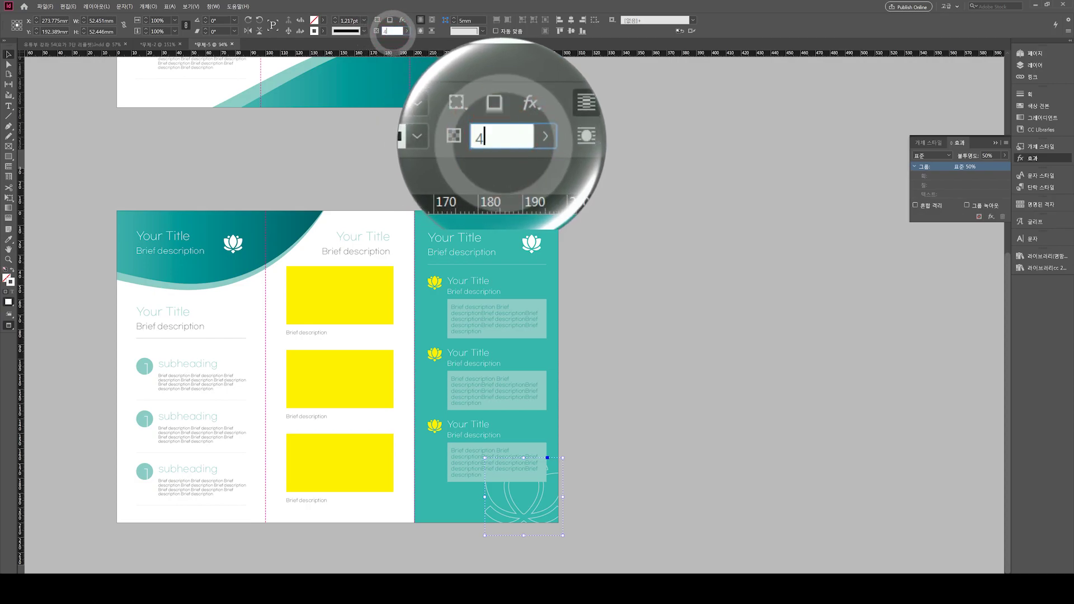
text(40)
key(shift+Return)
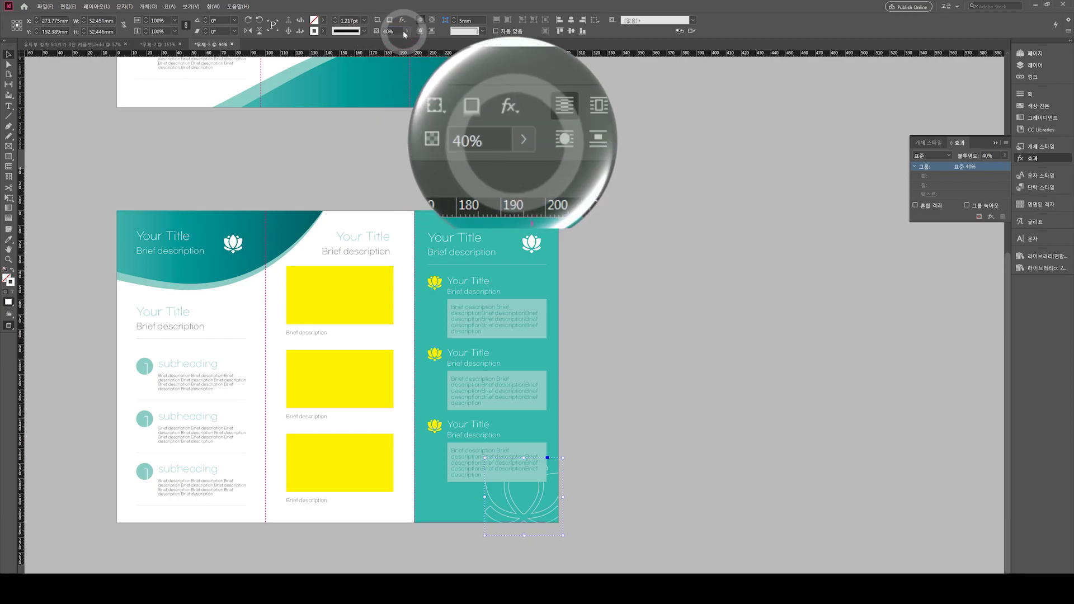
click(586, 190)
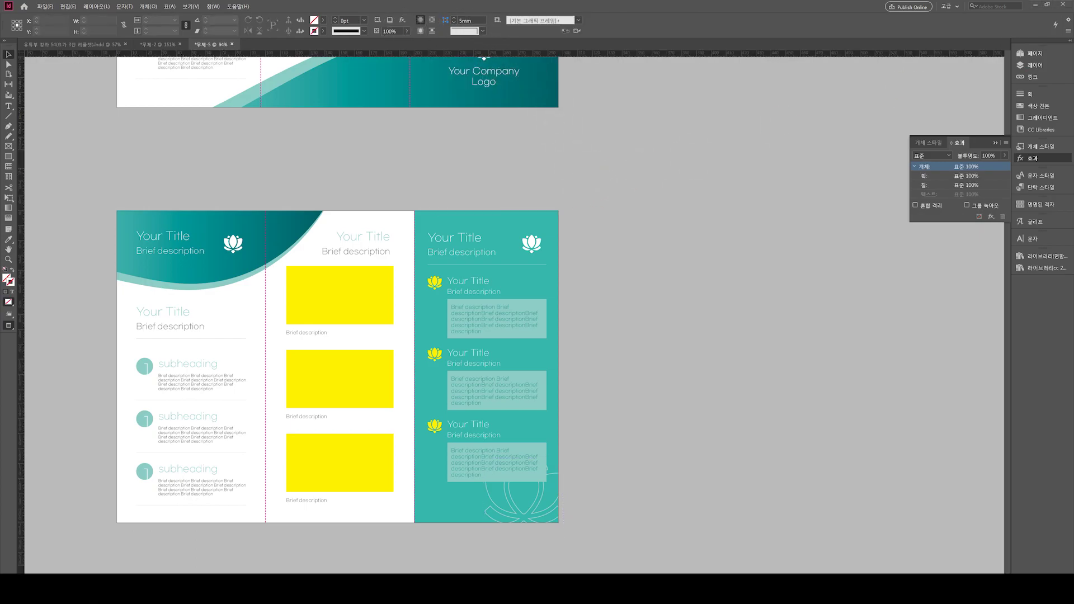
Place the photo of the seated woman in the uppermost yellow frame, fit it proportionally and enlarge it until it fills the frame.
click(707, 282)
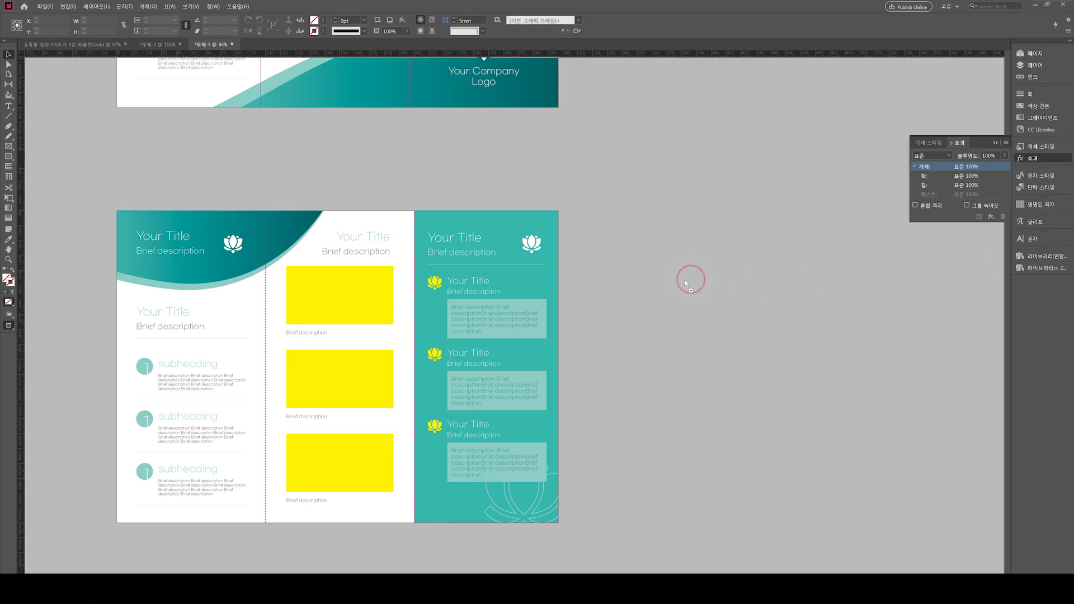
drag(371, 311, 336, 300)
click(315, 298)
key(ctrl+shift+alt+e)
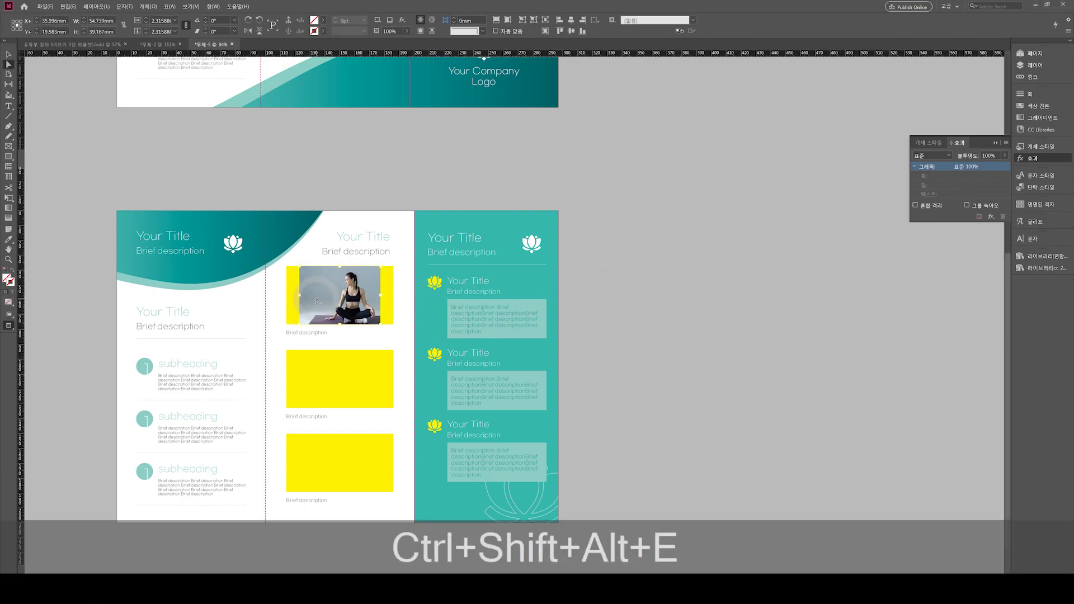
key(ctrl+shift+alt+c)
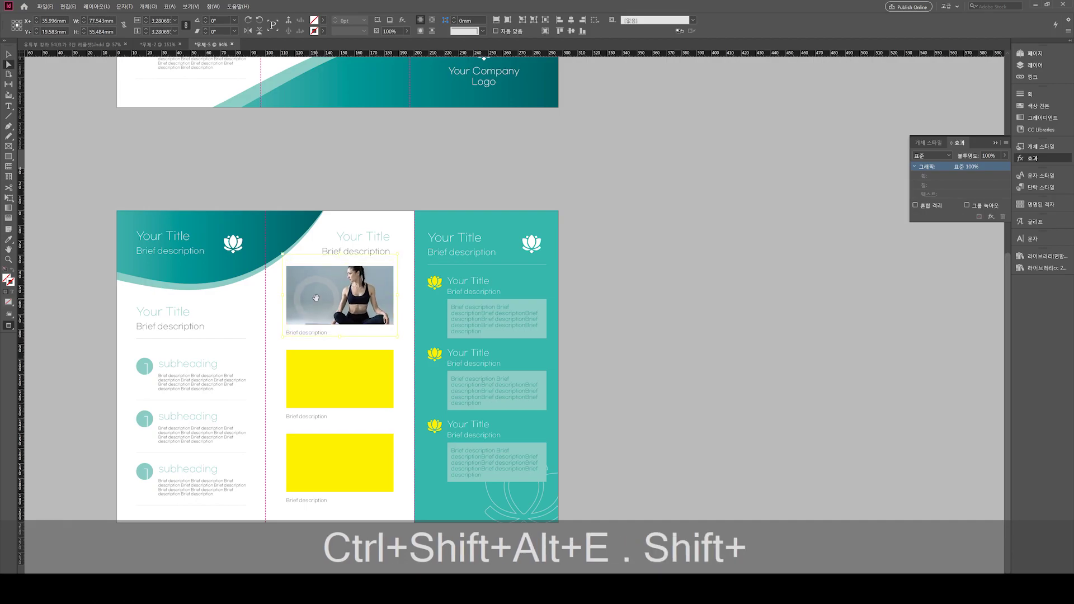
key(shift+v)
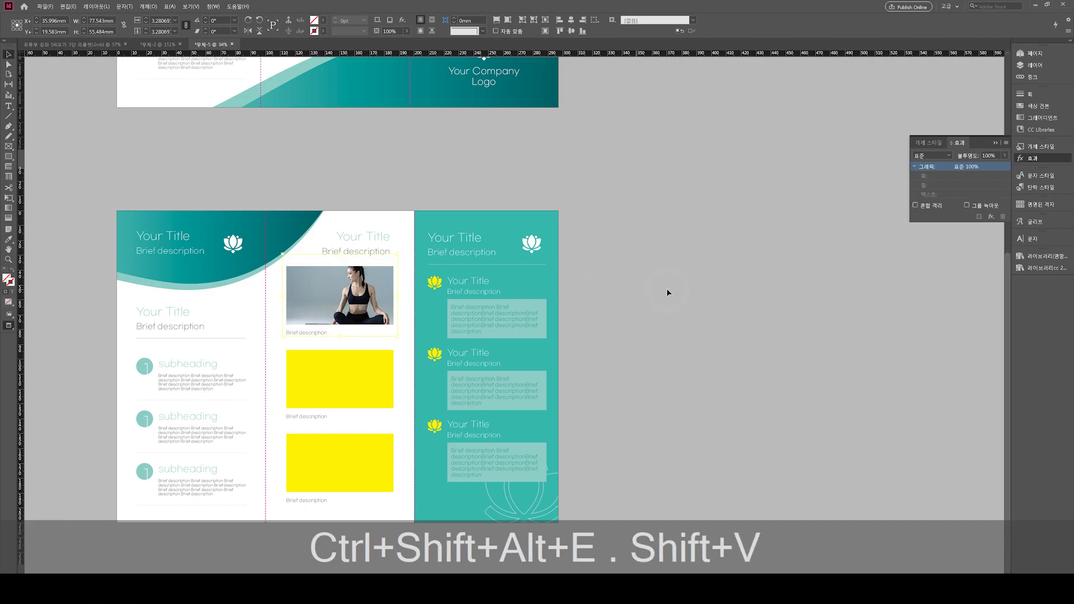
click(634, 298)
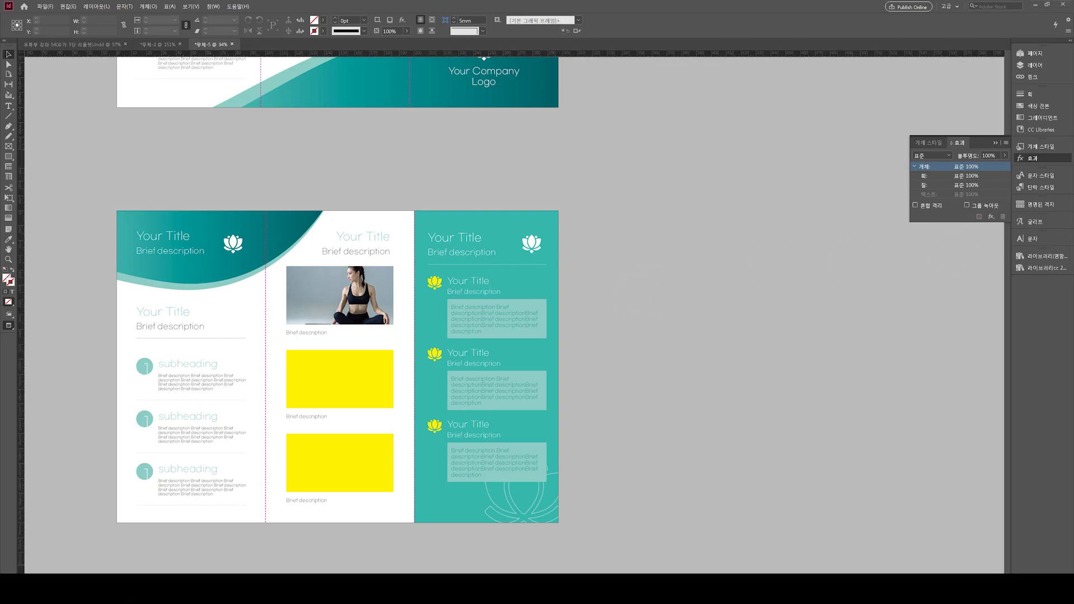
Place the group stretching photo in the middle yellow frame, fit it proportionally and enlarge it to about 79 by 53 mm.
click(389, 369)
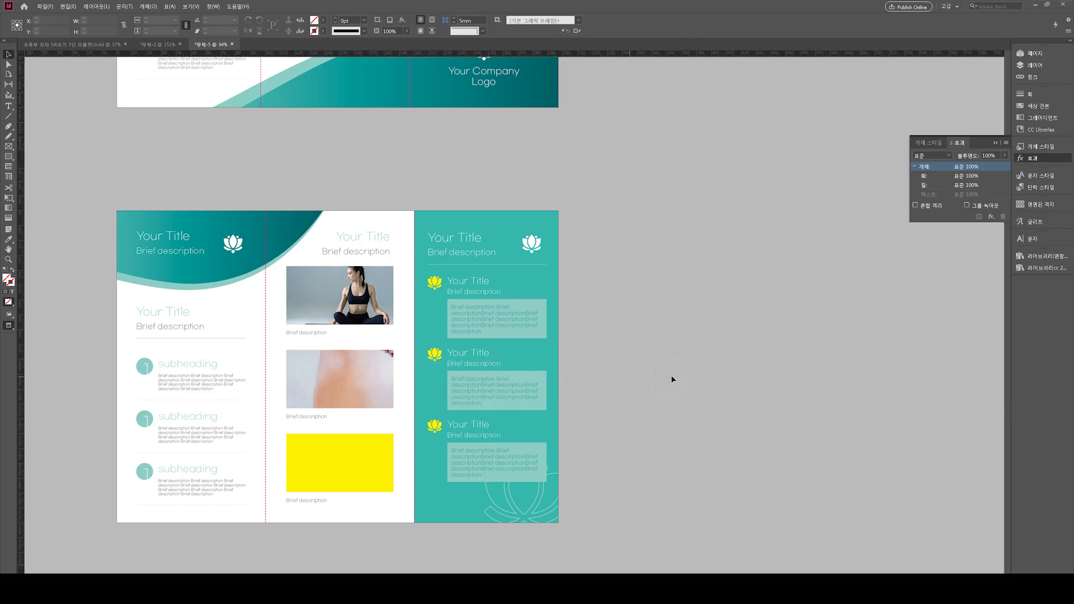
key(ctrl+shift+alt+e)
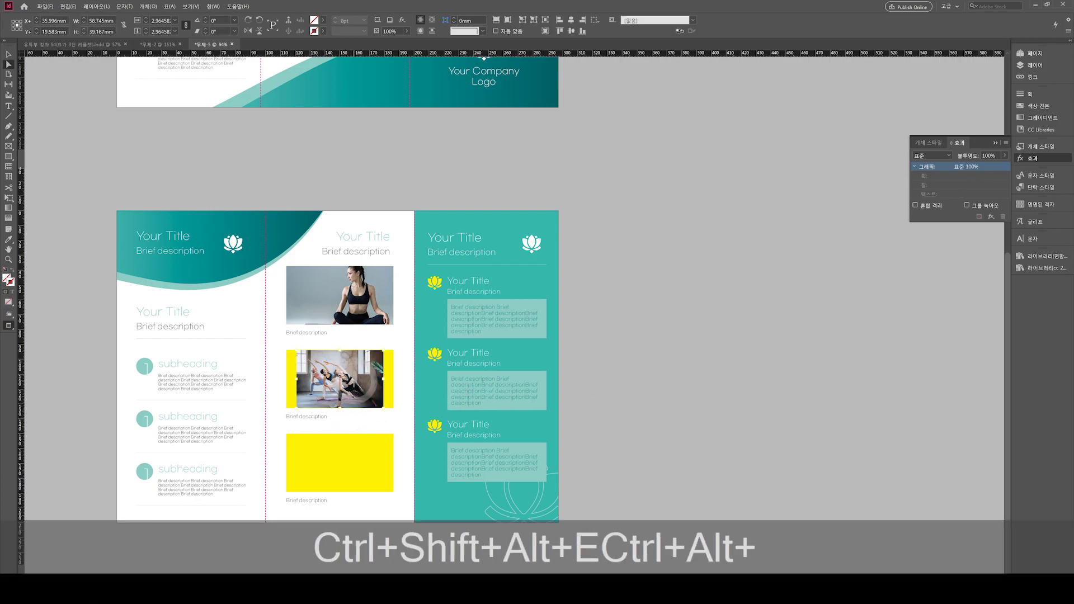
key(ctrl+alt+period)
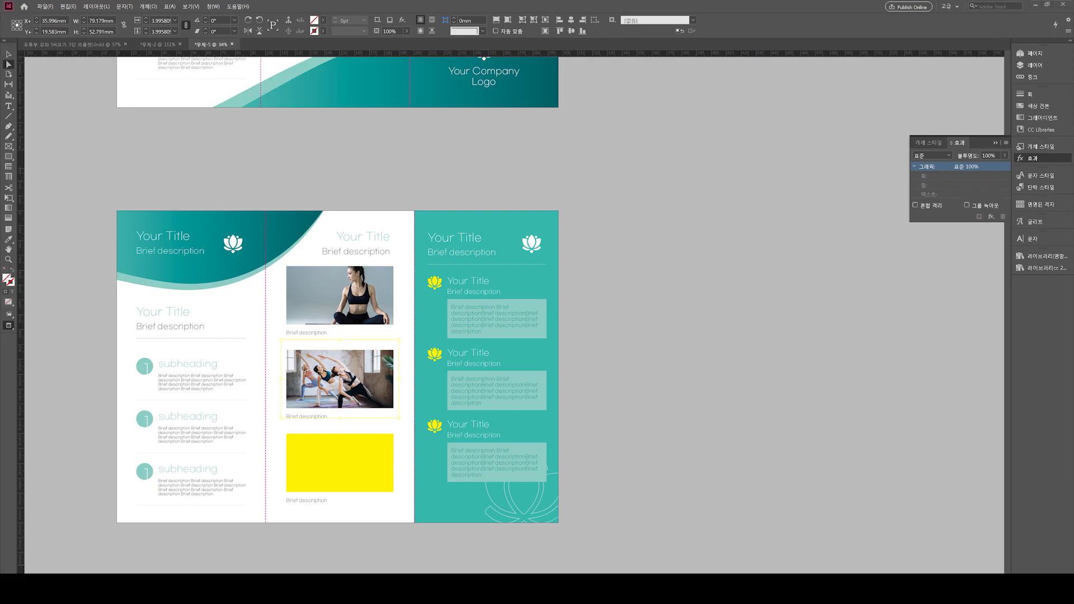
Place the floor-stretch photo in the lowest yellow frame, fit and enlarge it to fill, and shift it vertically to crop it well.
click(308, 461)
key(ctrl+shift+alt+e)
key(ctrl+alt+period)
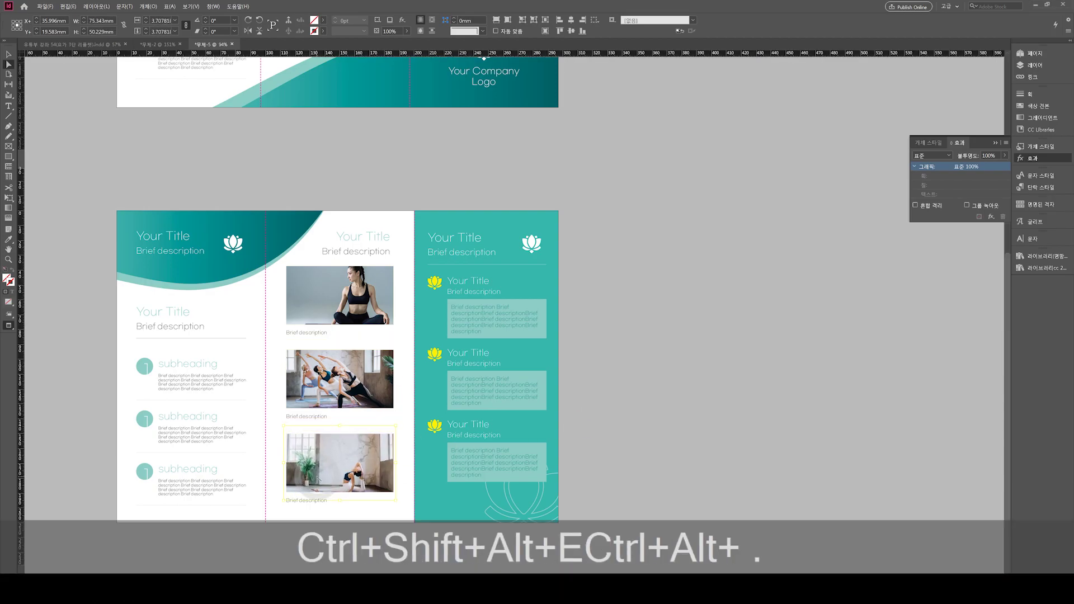
key(shift+Up)
key(shift+Down)
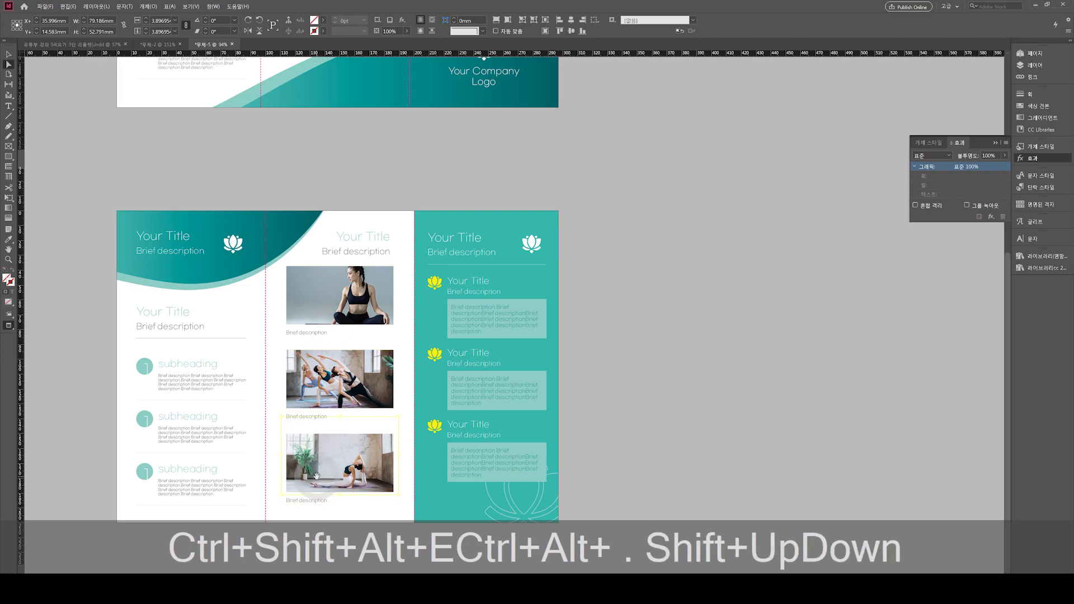
key(shift+Up)
key(ctrl+alt+period)
key(shift+Up)
click(641, 393)
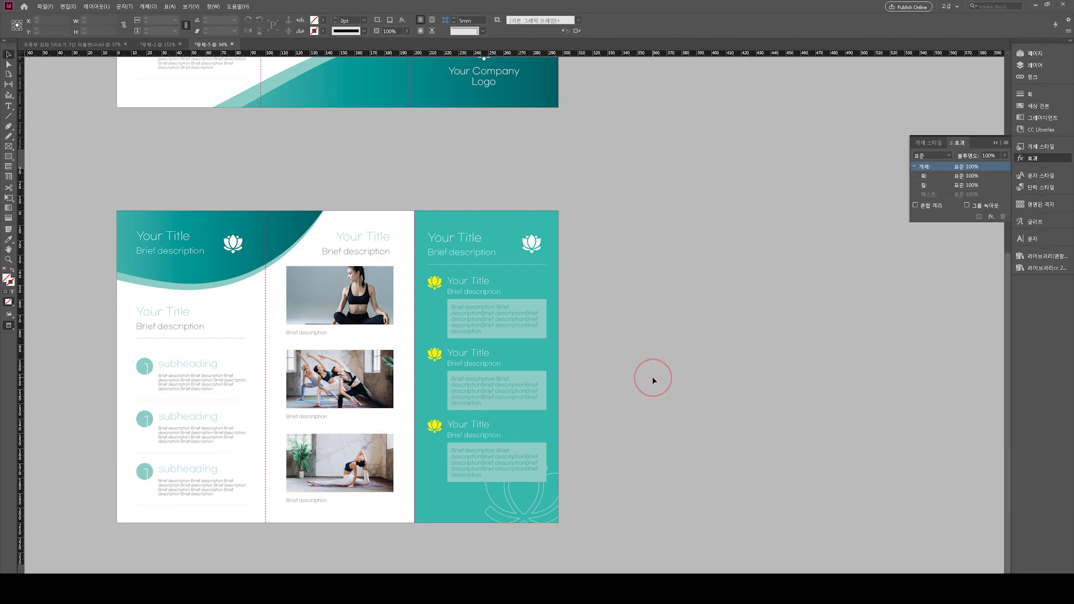
Reduce the seated woman's photo to about 74 by 53 mm inside its frame and adjust its position within the crop.
click(293, 305)
click(327, 303)
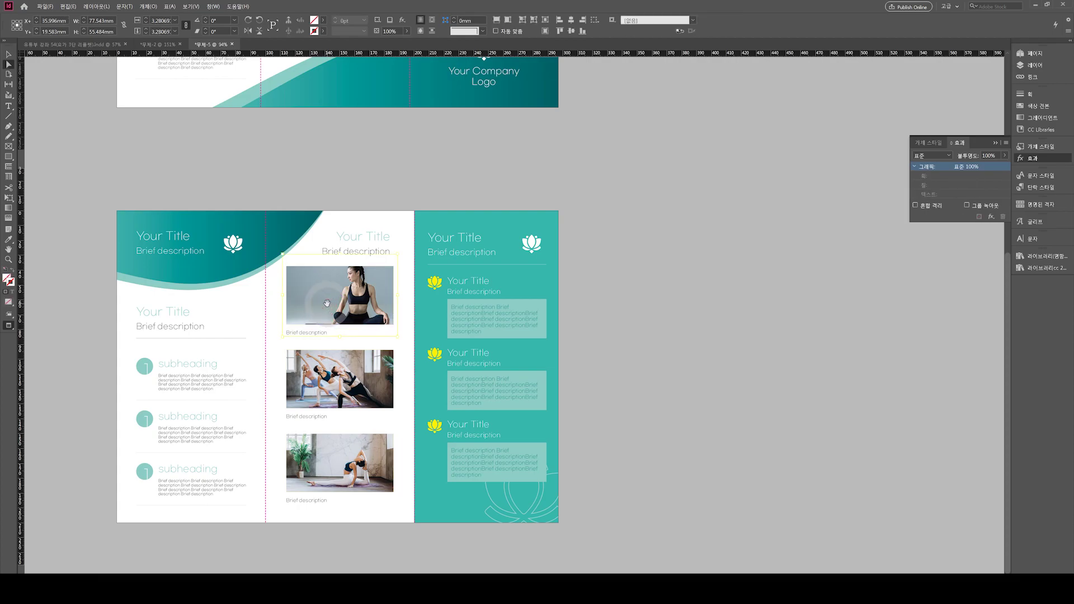
key(ctrl+alt+comma)
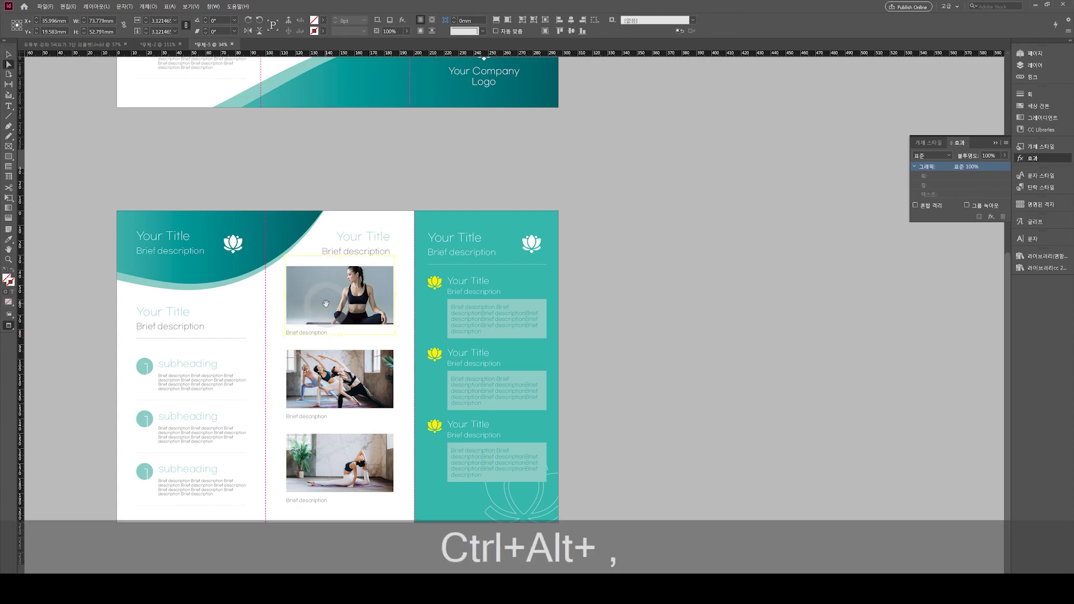
key(shift)
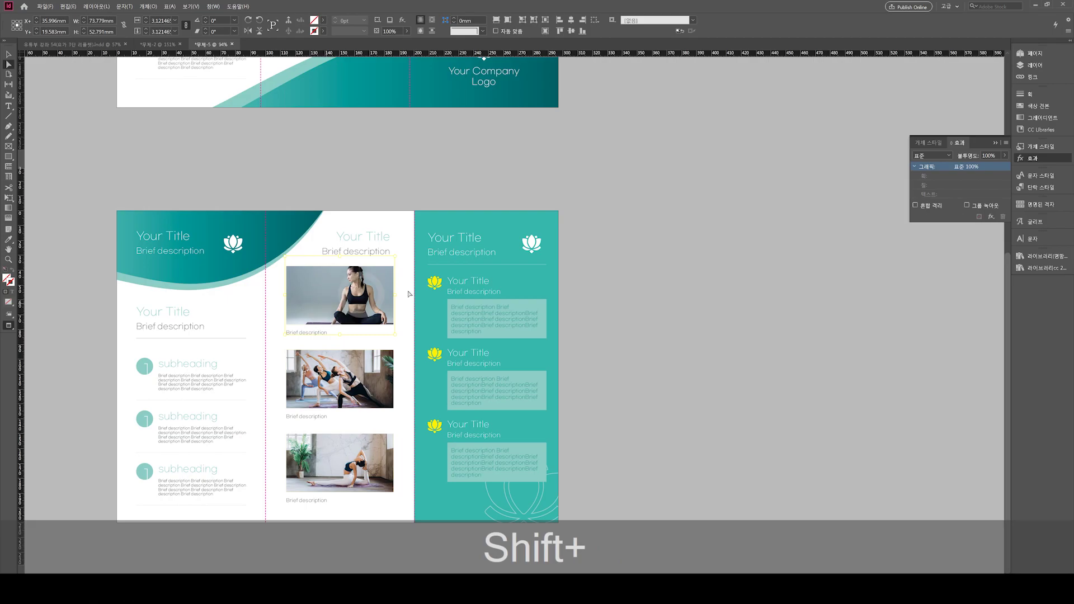
click(691, 372)
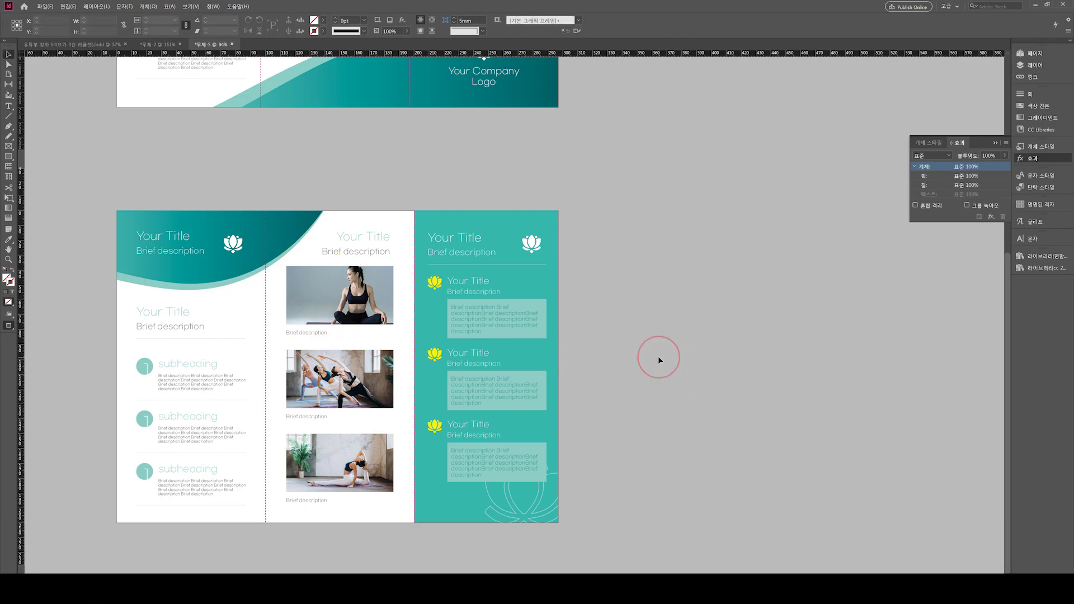
Copy the folded-paper photo showing panels 4, 6 and 1 from the folding-guide document and return to the brochure document.
key(ctrl+shift+alt+0)
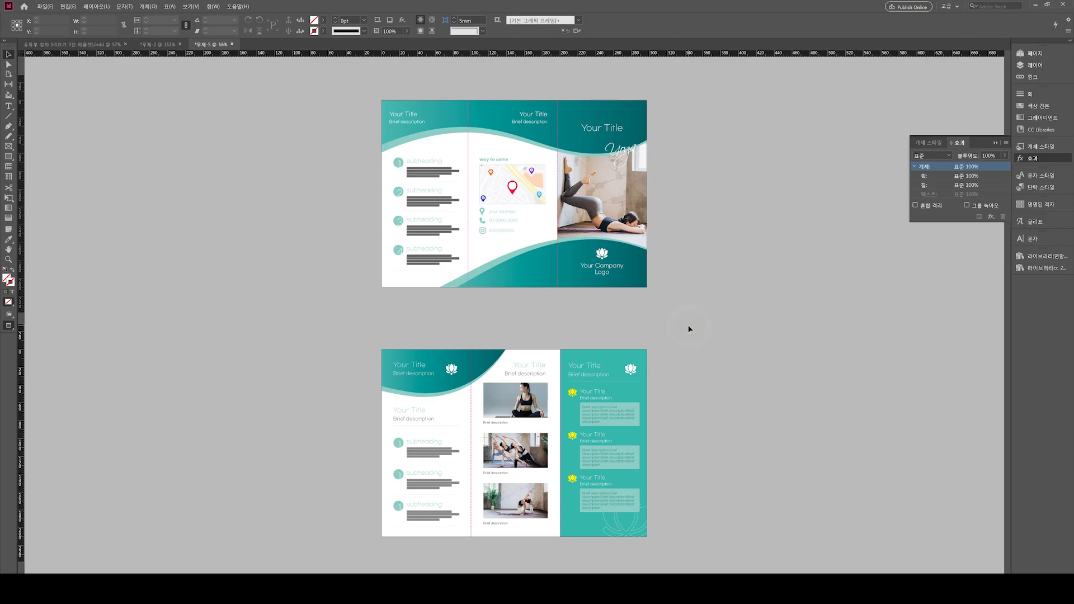
click(674, 323)
click(66, 44)
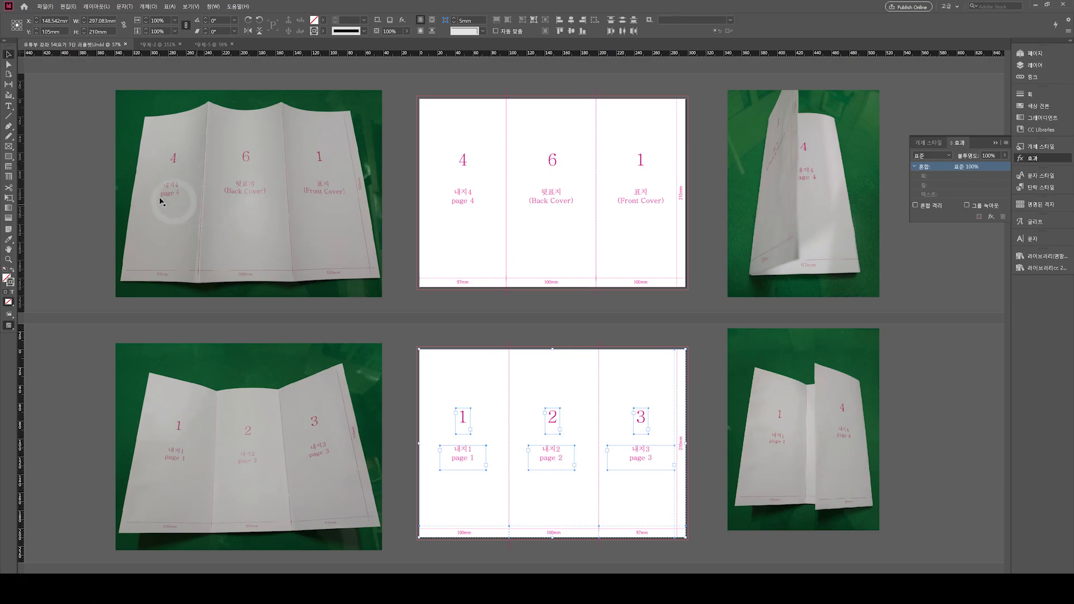
click(373, 244)
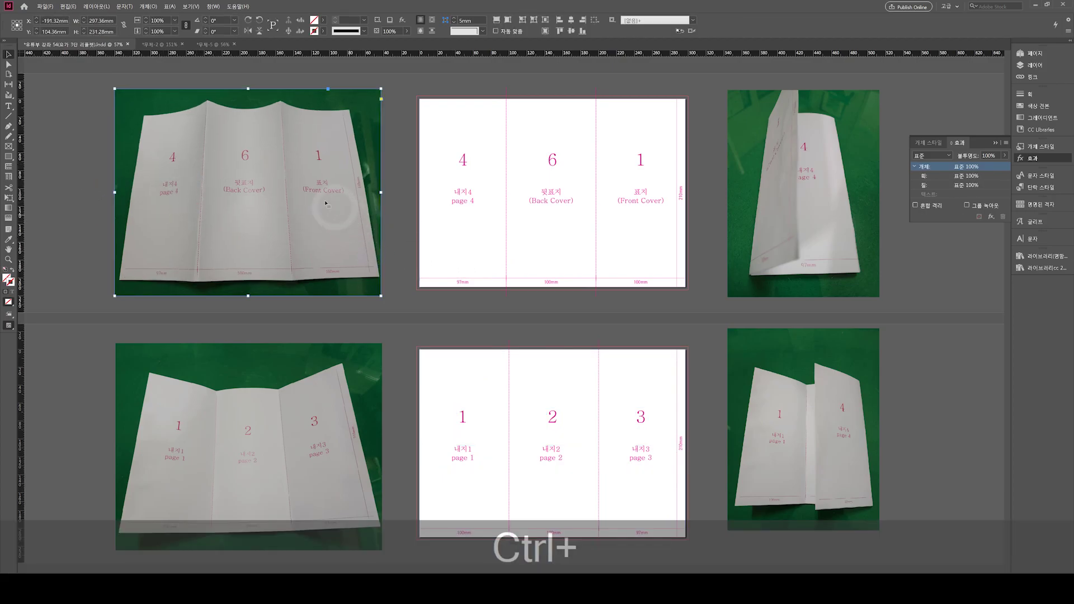
key(ctrl+c)
click(213, 44)
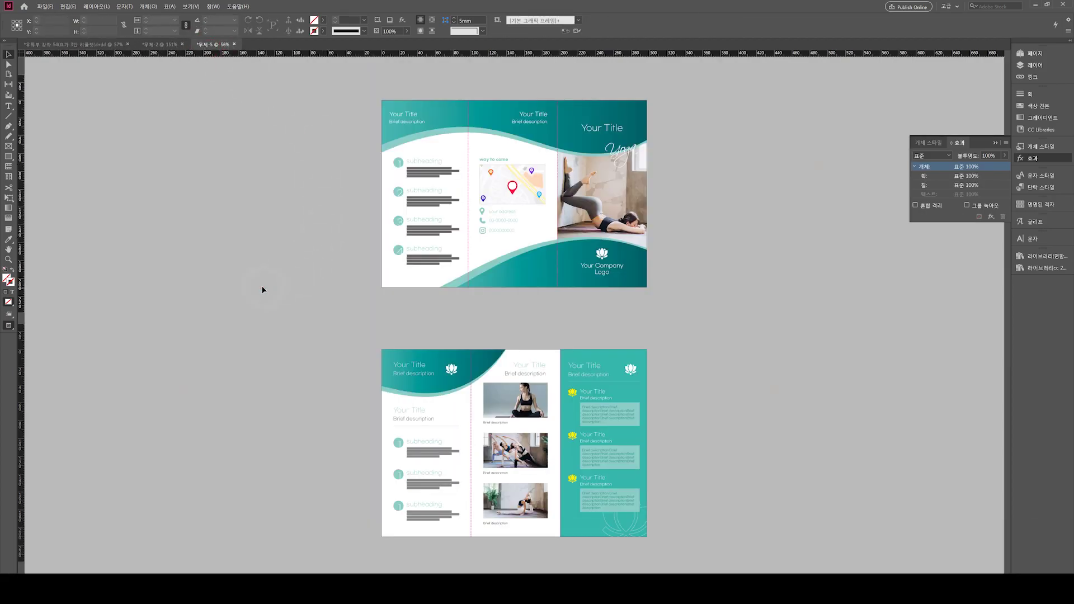
Paste the photo onto the pasteboard to the left of the first page and reduce it to about 256 by 199 mm.
click(291, 275)
key(ctrl+v)
drag(607, 241, 332, 238)
click(247, 364)
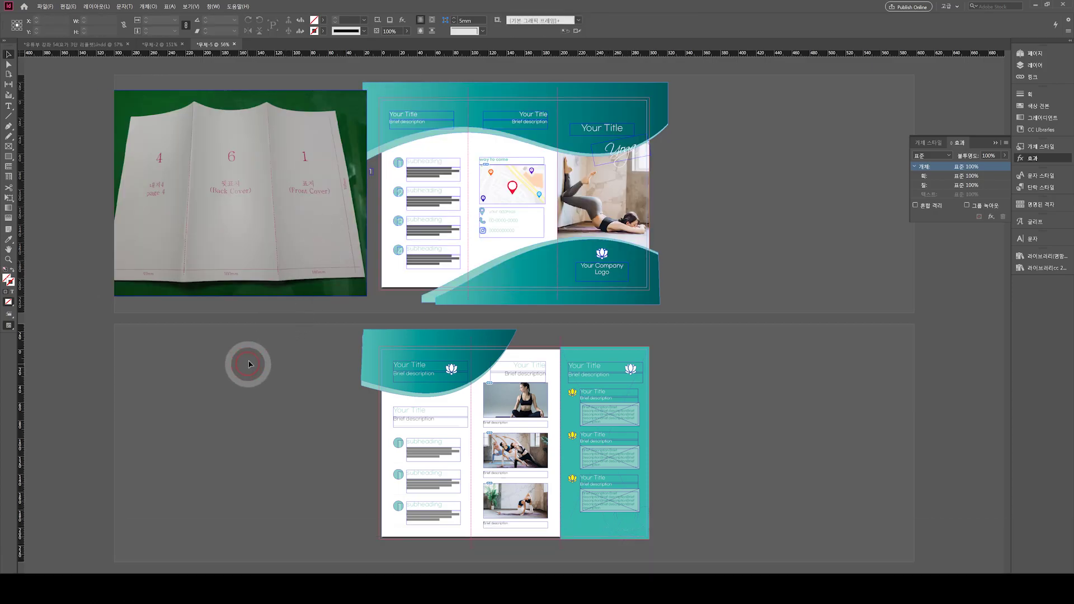
click(297, 267)
key(ctrl+alt+comma)
key(ctrl+alt+comma)
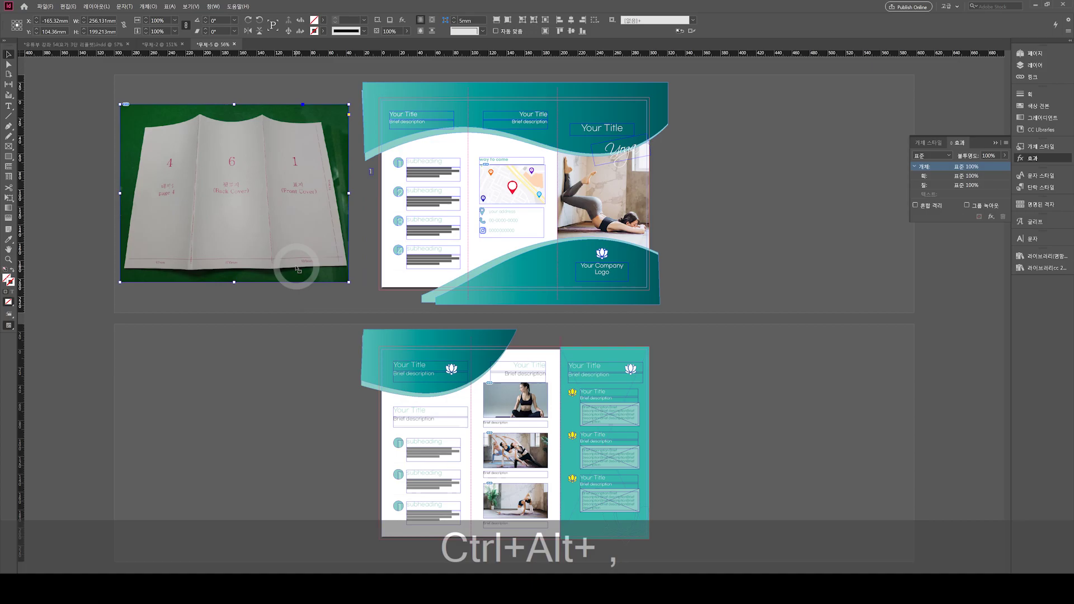
Copy the folded-paper photo showing panels 1, 2 and 3 from the folding-guide document and go back to the brochure document.
click(76, 44)
click(201, 428)
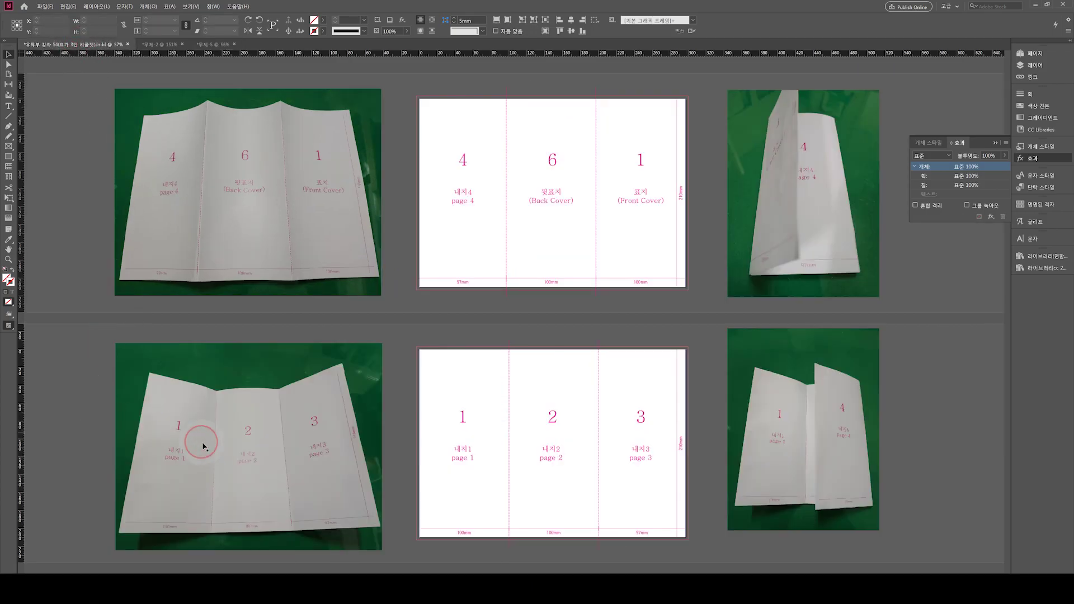
key(ctrl+c)
click(161, 44)
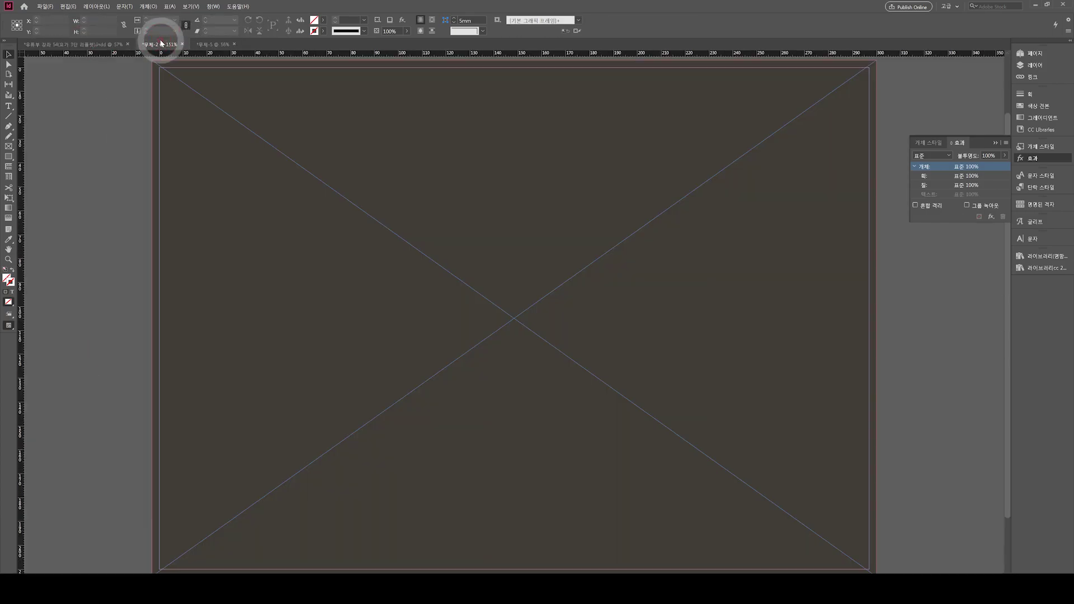
click(220, 44)
Paste the inner-side photo to the left of the second page and scale it down to about 256 by 199 mm.
key(ctrl+v)
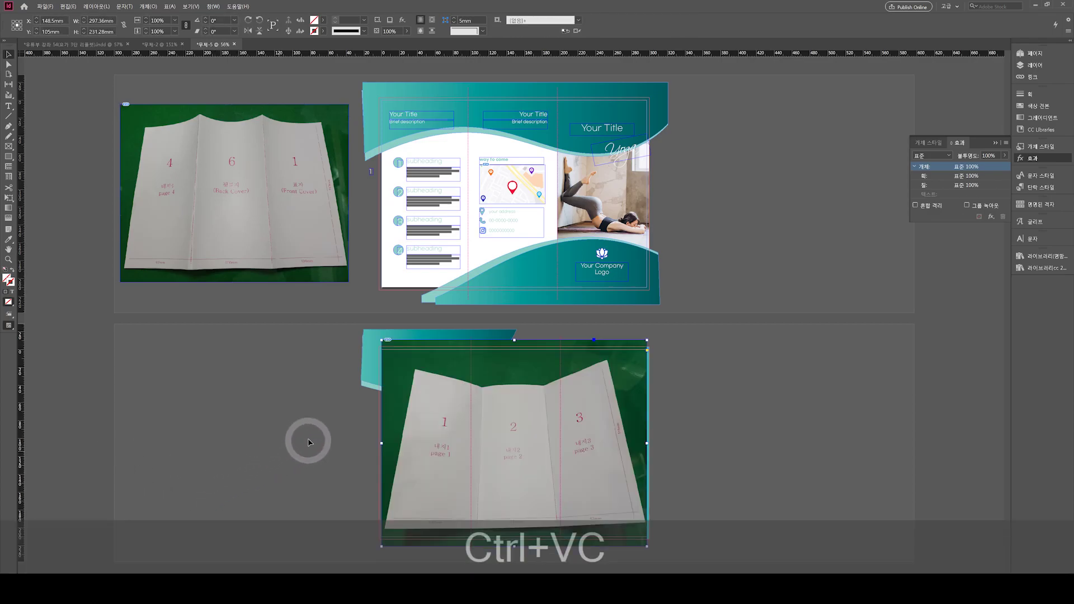
drag(458, 480, 324, 474)
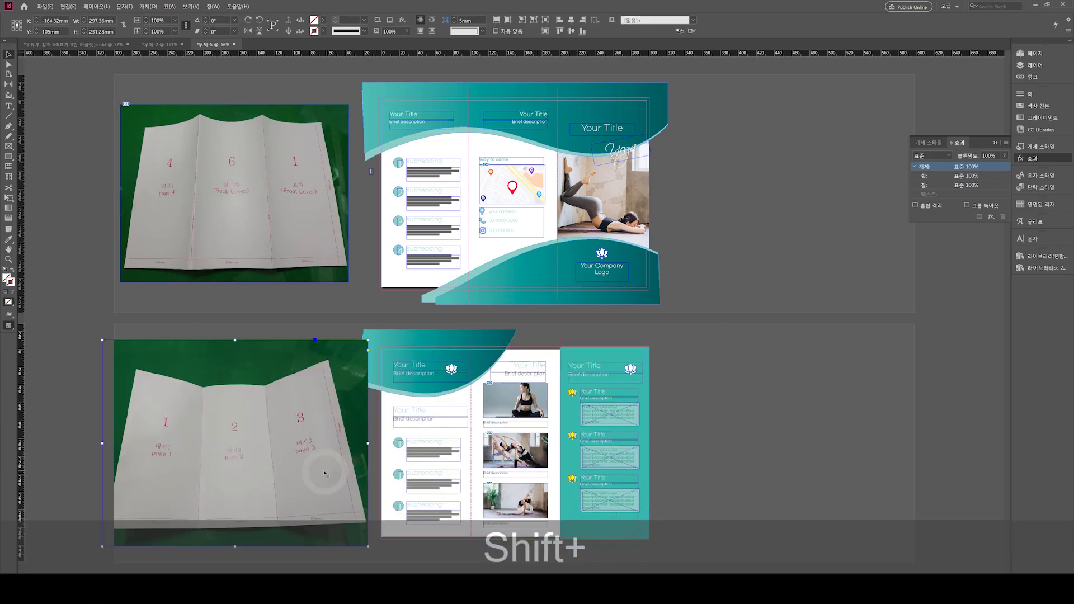
key(ctrl+shift+alt+comma)
key(ctrl+shift+alt+comma)
key(ctrl+shift+alt+comma)
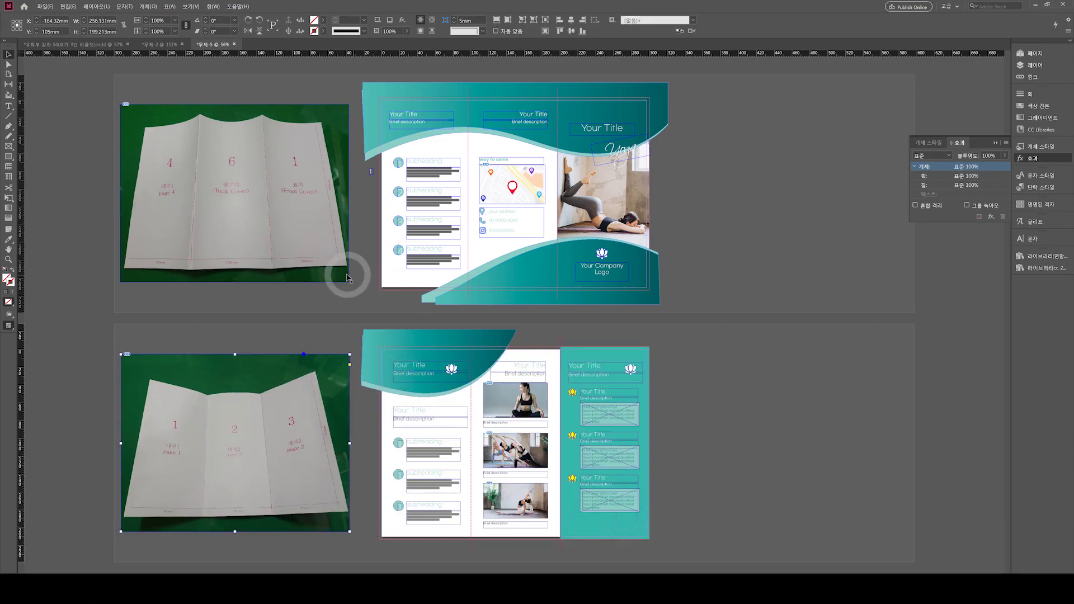
Show the 가이드 layer with the 내용 and 배경 layers visible, and unlock the 내용 and 가이드 layers.
click(359, 297)
click(1032, 66)
click(921, 94)
click(915, 71)
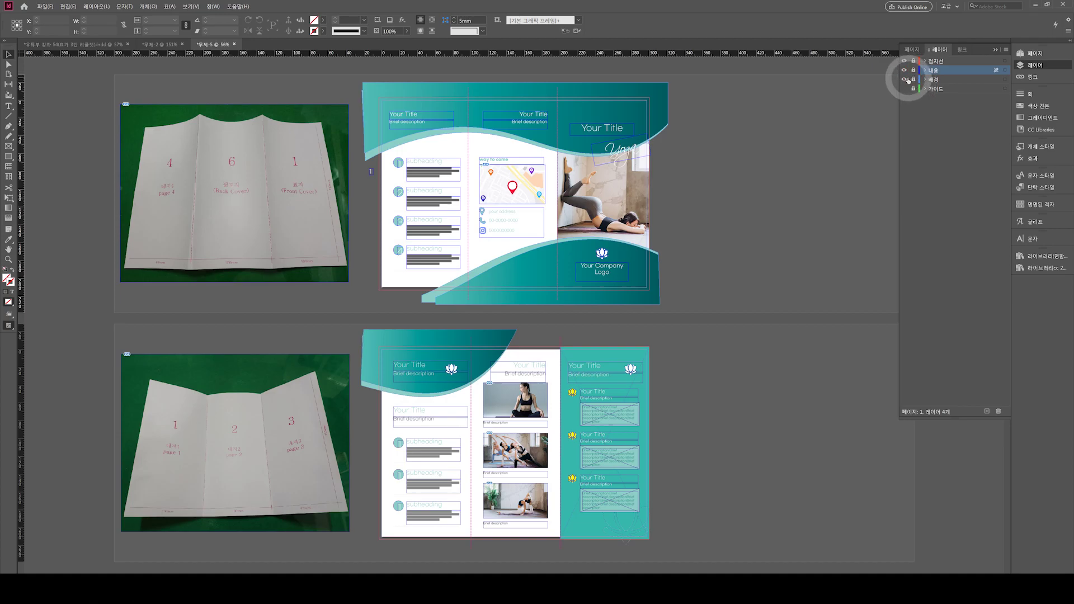
drag(906, 80, 907, 71)
click(905, 88)
click(904, 70)
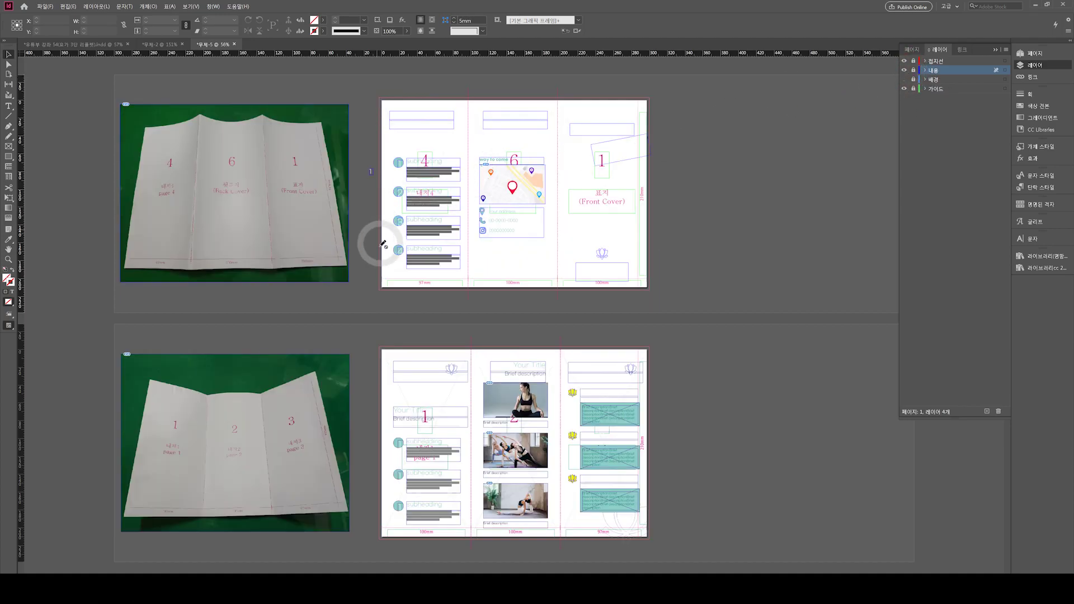
click(905, 80)
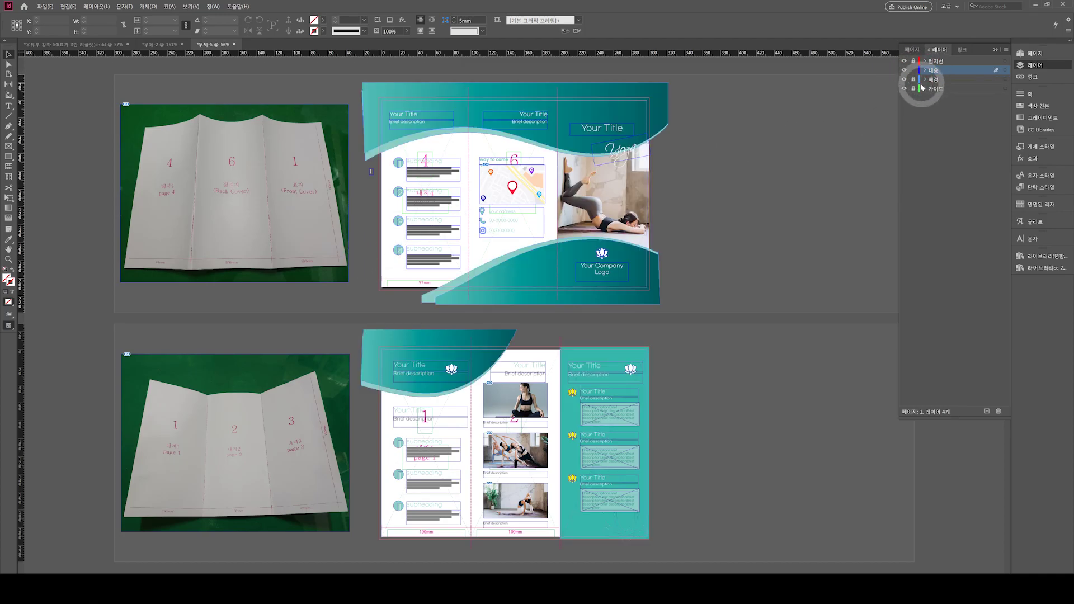
Move both pasted folded-paper photos from the 내용 layer to the 가이드 layer.
click(330, 193)
drag(1005, 70, 1005, 89)
click(317, 396)
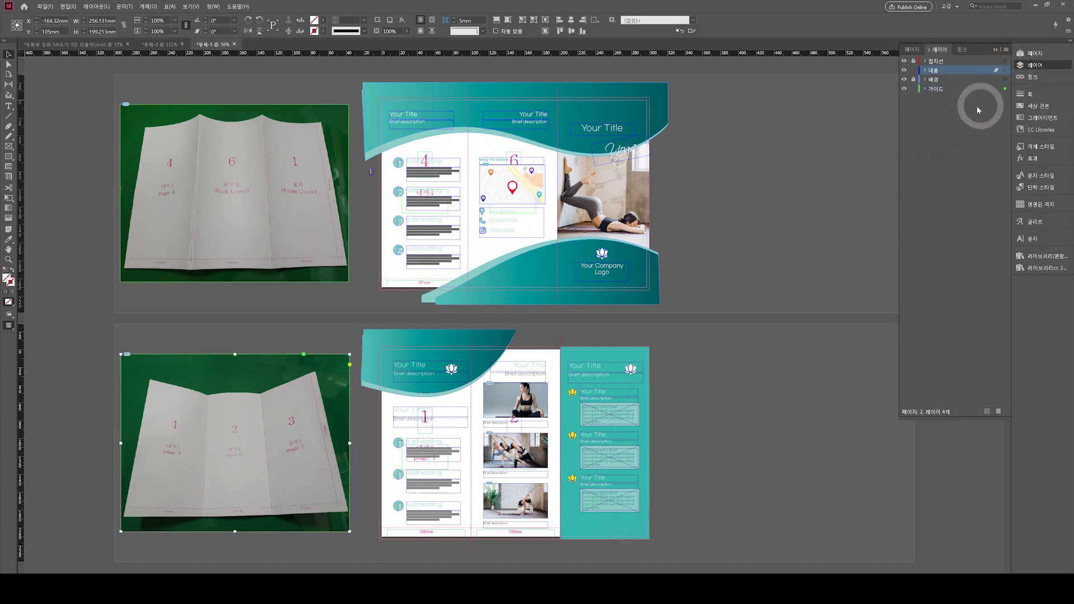
Lock the 내용 layer and hide the 내용 and 배경 layers to isolate the folding guide.
click(913, 70)
click(905, 70)
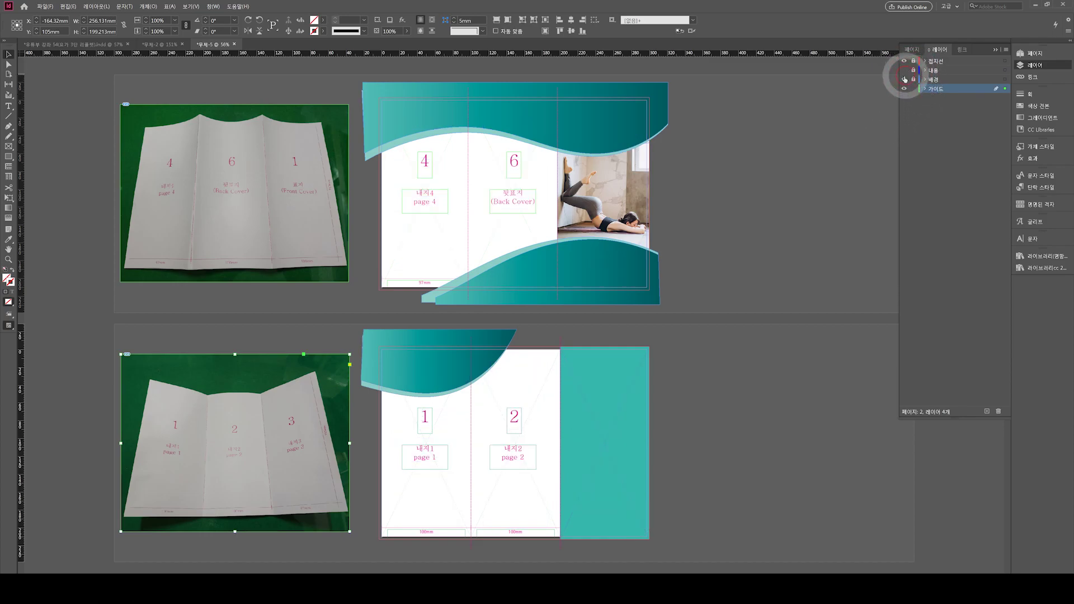
click(905, 79)
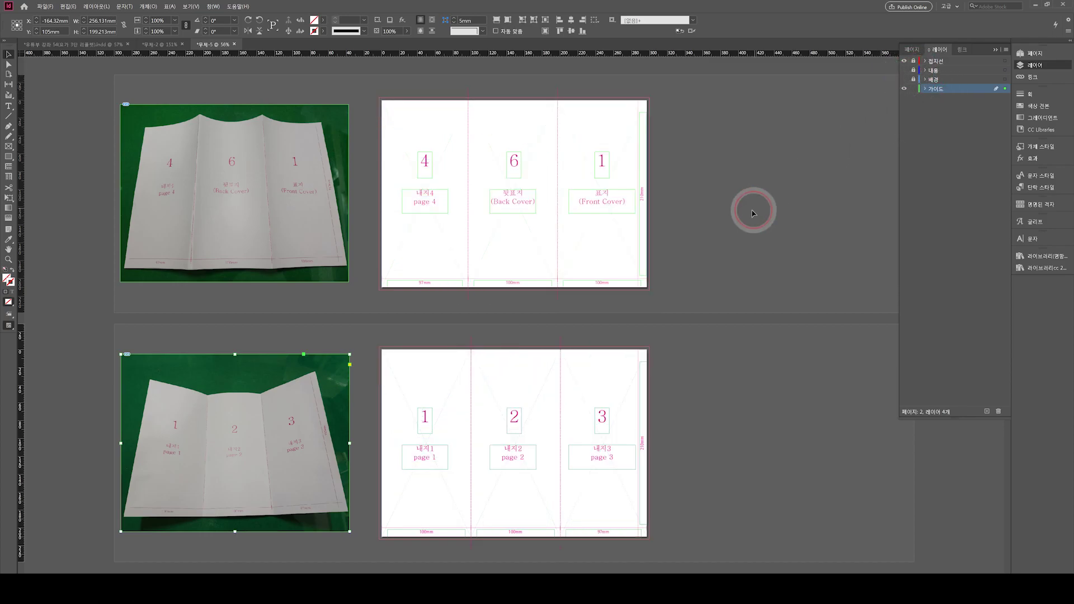
click(367, 161)
click(362, 166)
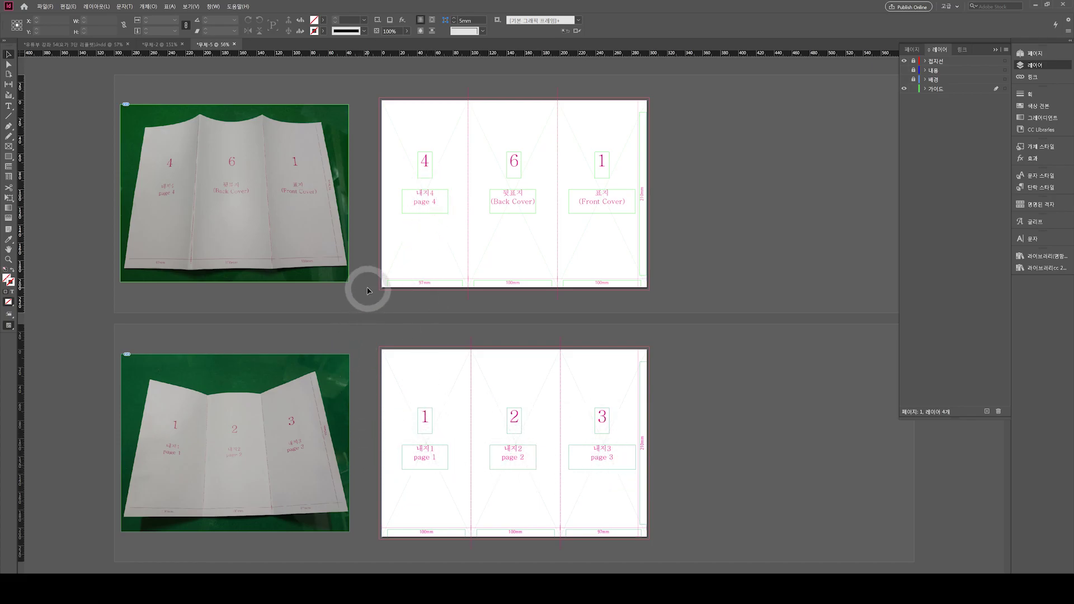
Examine the folded-paper photos up close against the panel numbers and widths on both guide pages.
key(ctrl+shift+alt+comma)
key(ctrl+space)
click(486, 326)
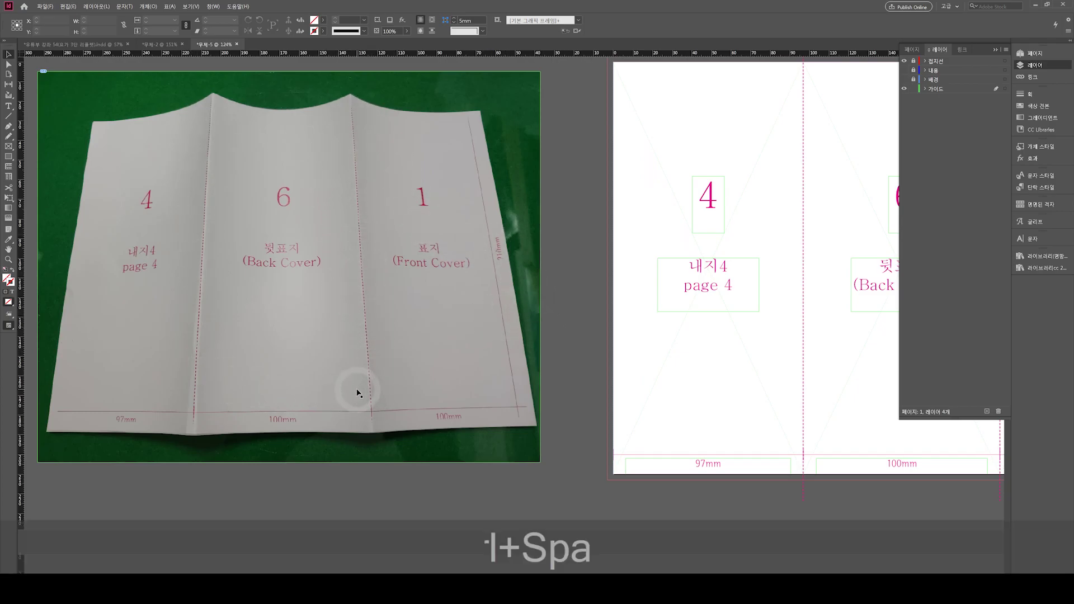
scroll(354, 385, down, 2)
key(ctrl+alt+shift+space)
drag(349, 437, 453, 324)
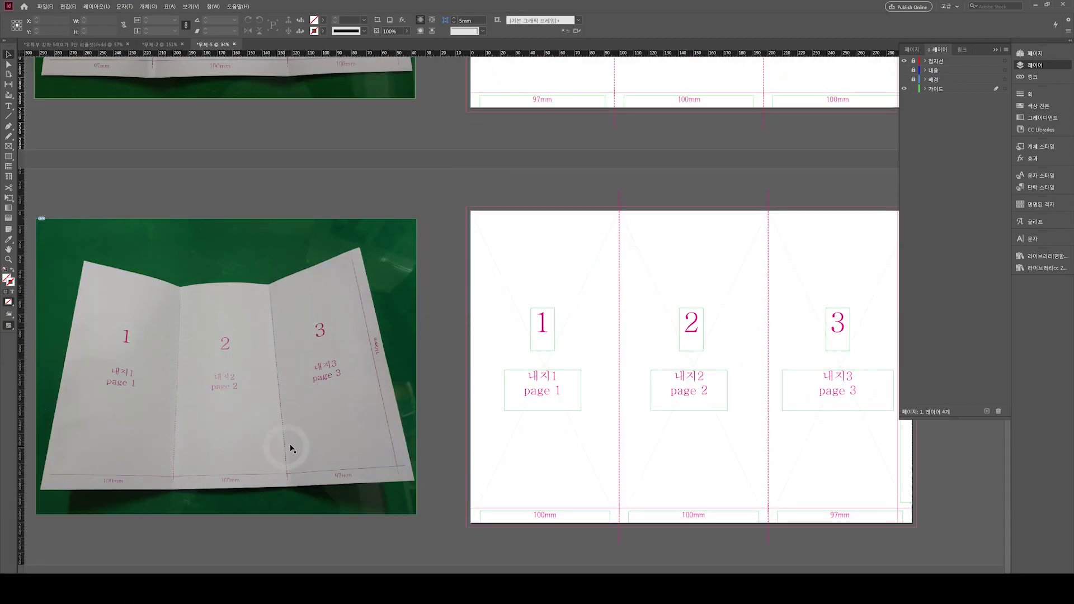
scroll(456, 166, down, 2)
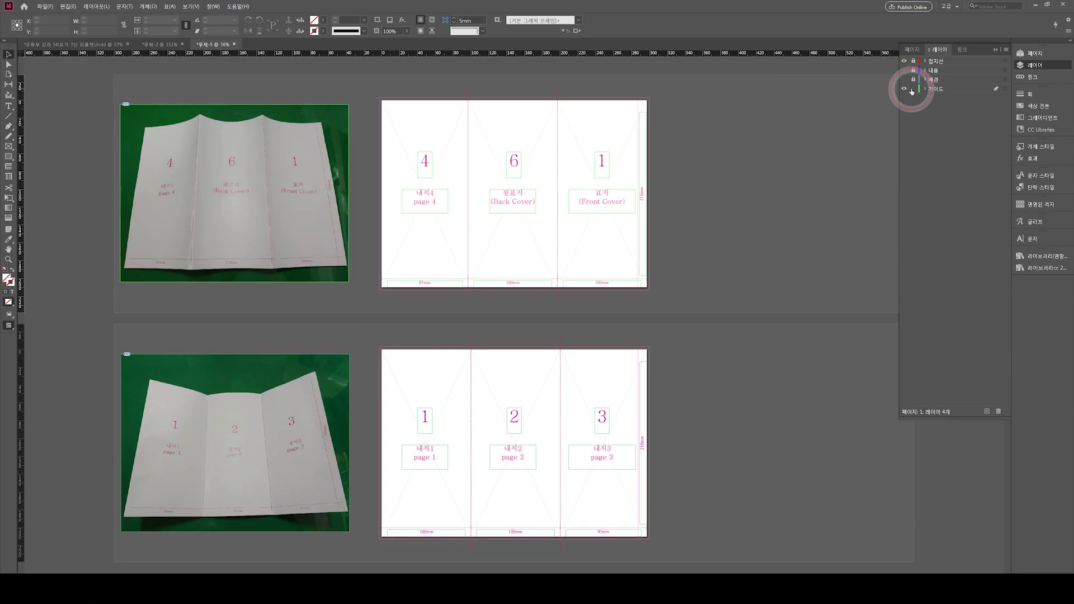
Show and unlock the 내용 and 배경 layers, hide and lock the 가이드 layer, and make 내용 the active layer.
drag(904, 70, 905, 87)
click(905, 88)
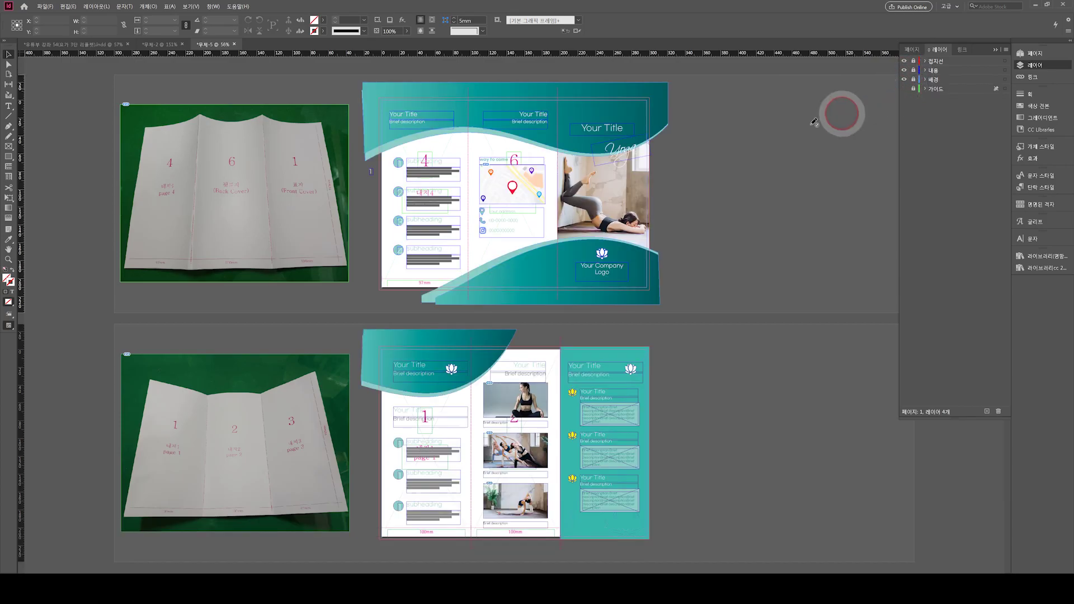
click(914, 78)
click(914, 70)
click(954, 70)
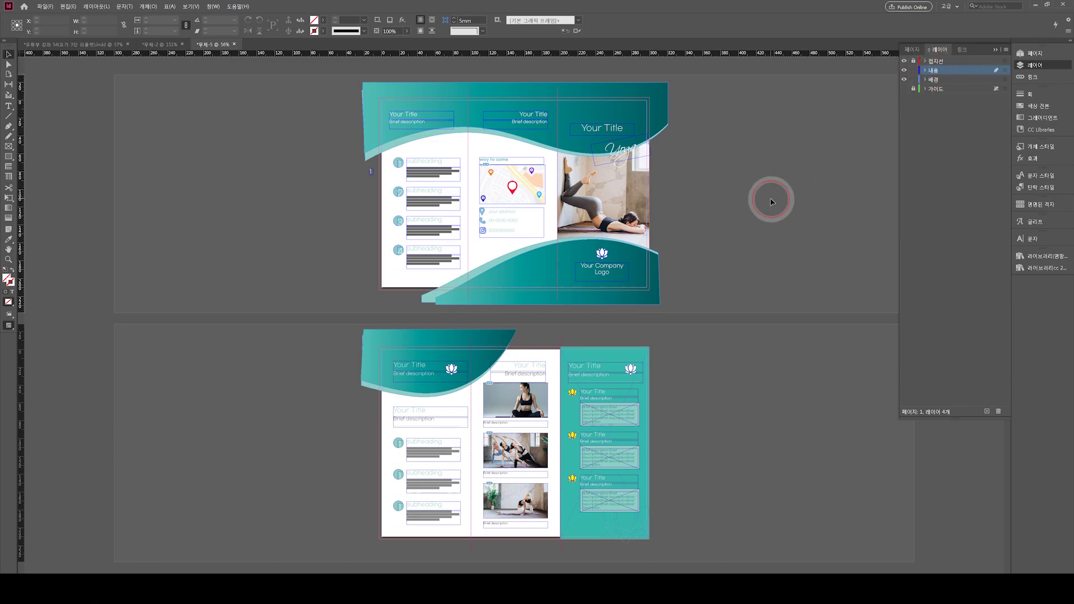
Preview the layout and renumber the second and third subheading circles on the second page as 2 and 3.
key(w)
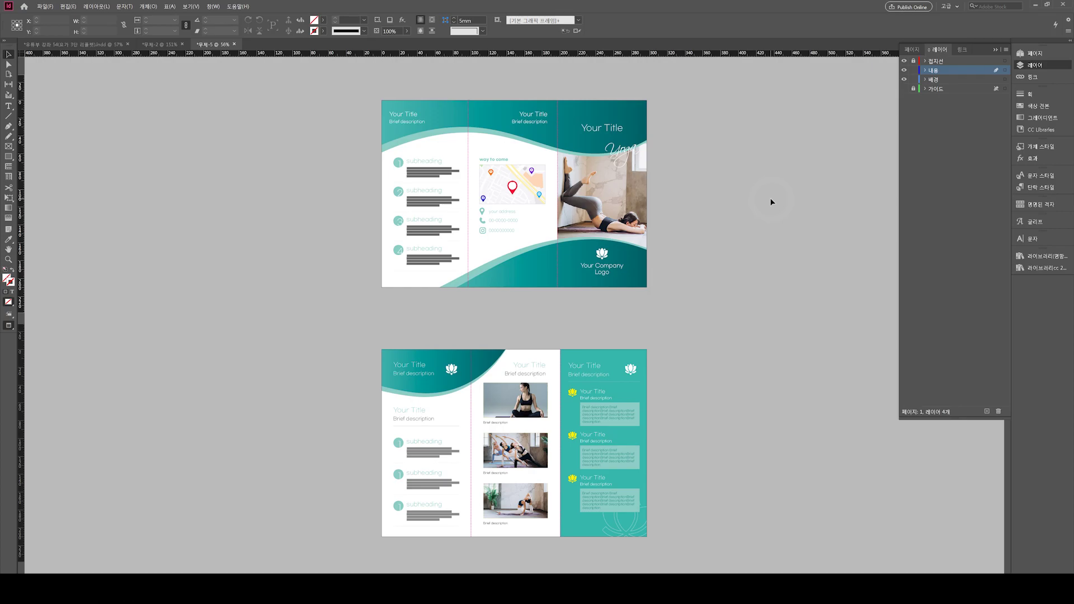
key(t)
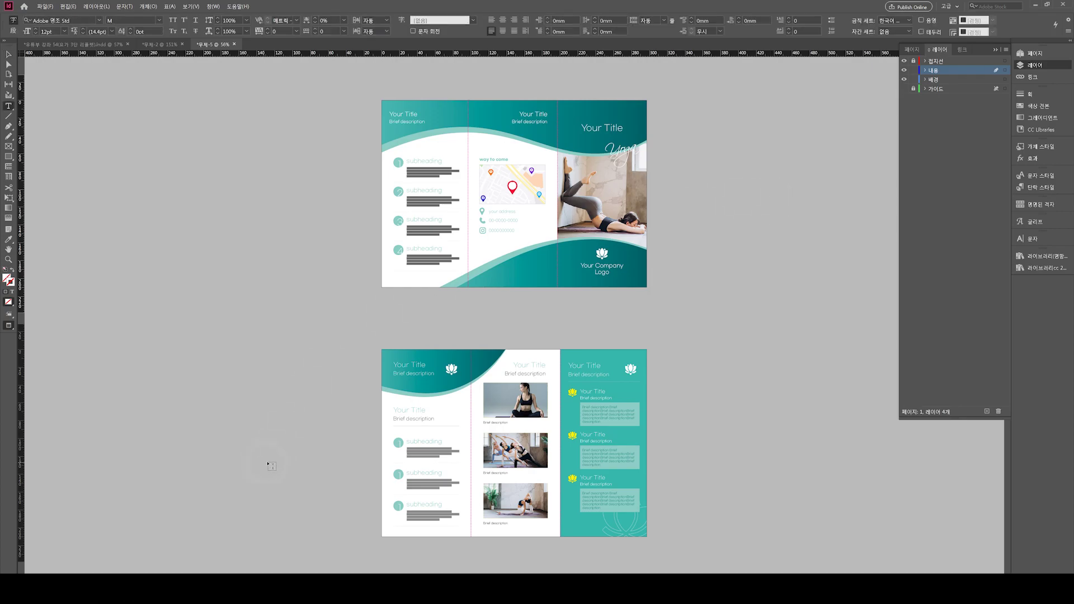
click(398, 475)
click(399, 506)
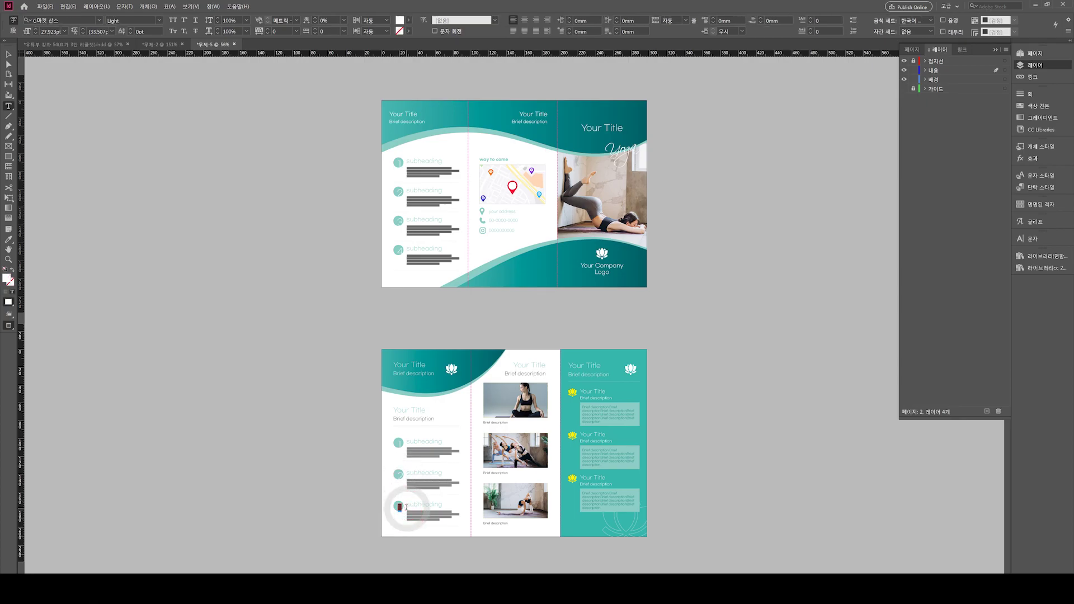
click(698, 404)
key(ctrl+v)
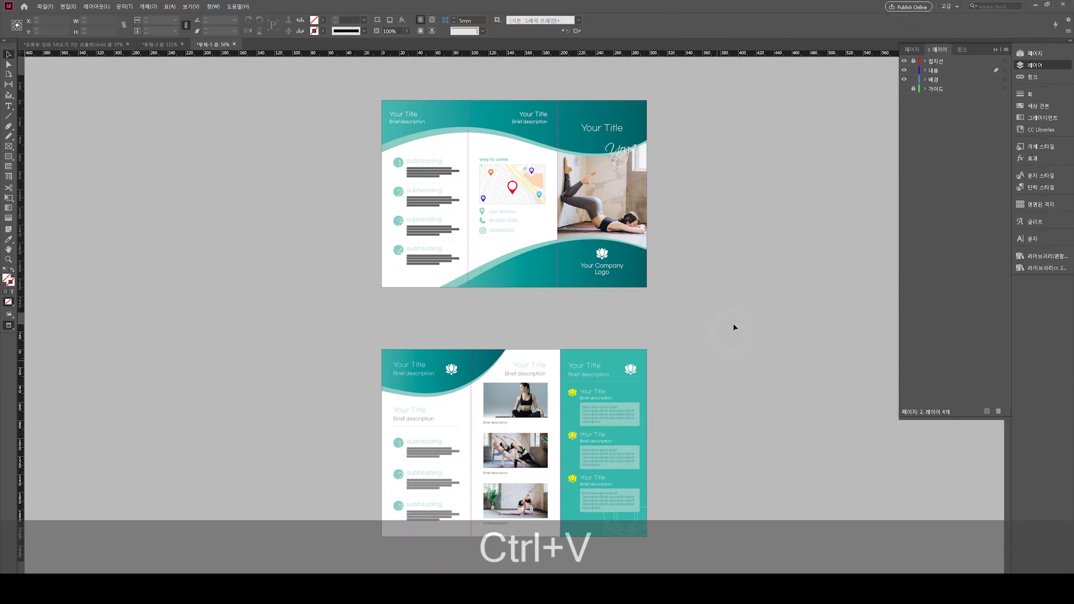
click(705, 328)
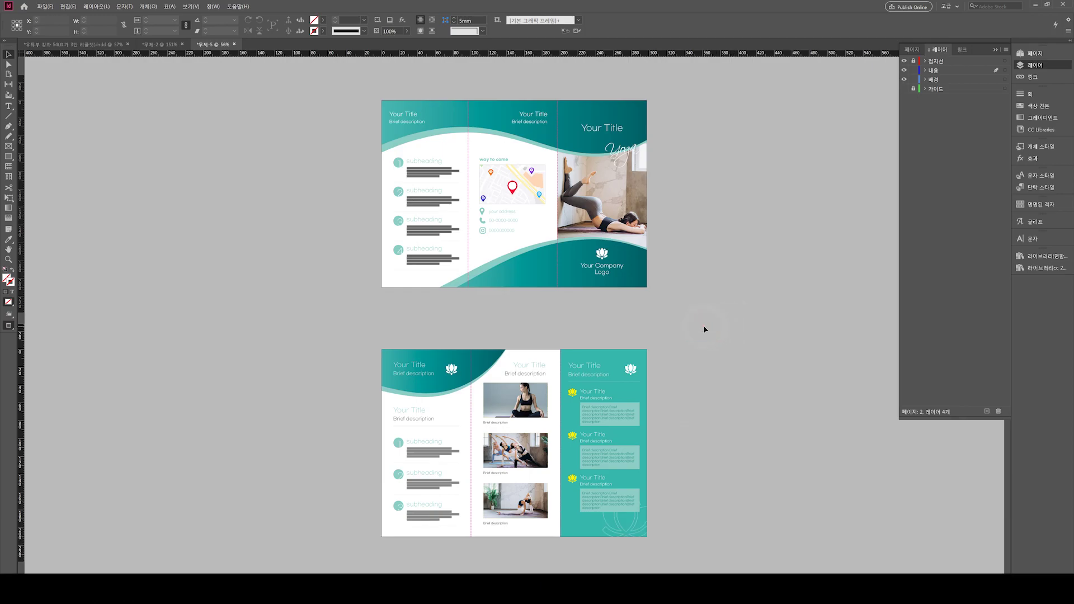